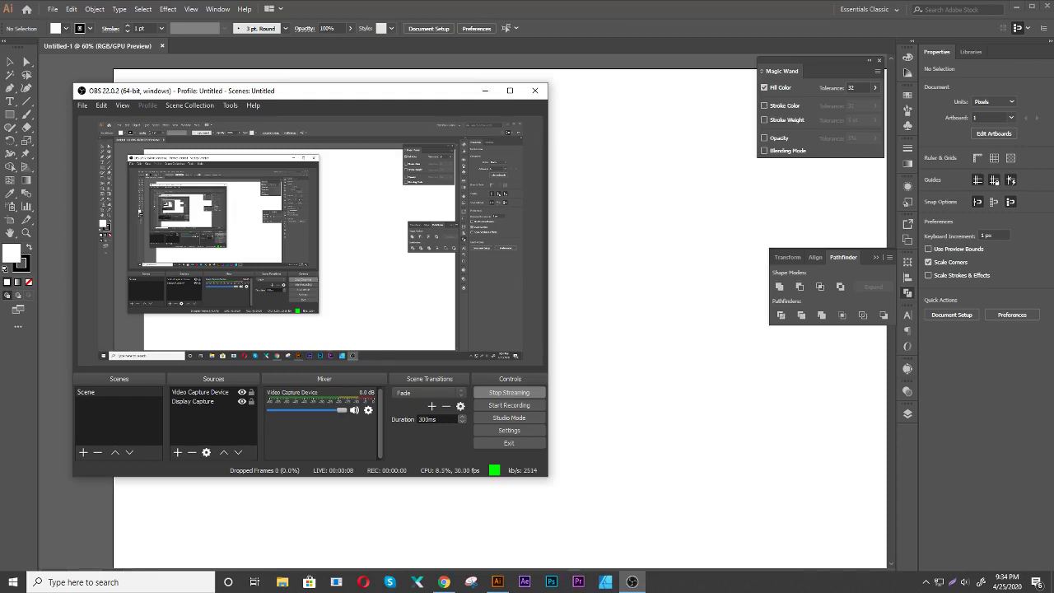
Set OBS's Mic/Auxiliary audio device to Microphone (Realtek High Definition Audio) and apply
key("alt+Tab")
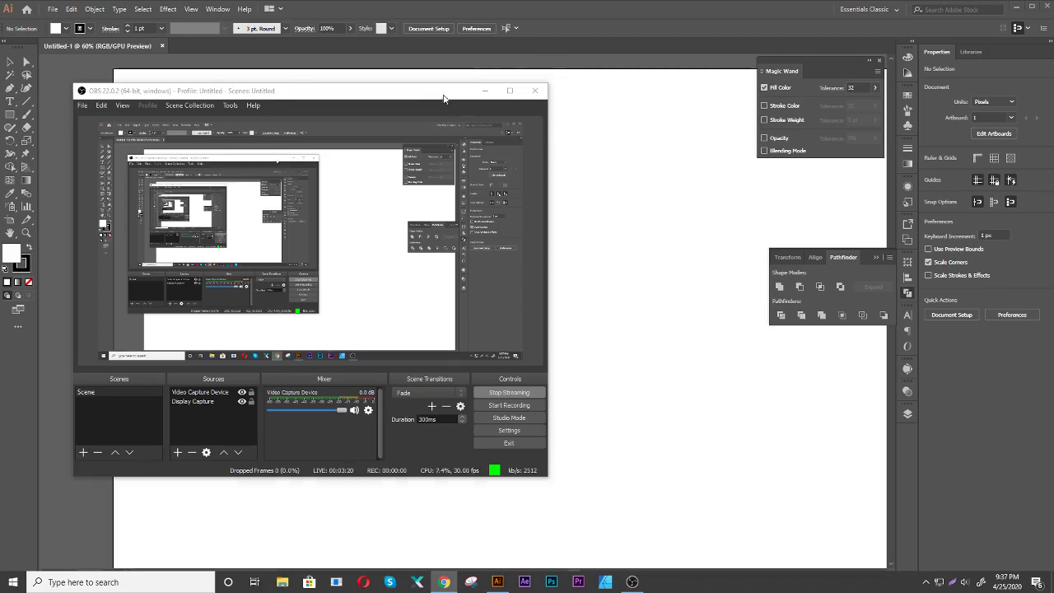
left_click_drag(446, 94, 461, 100)
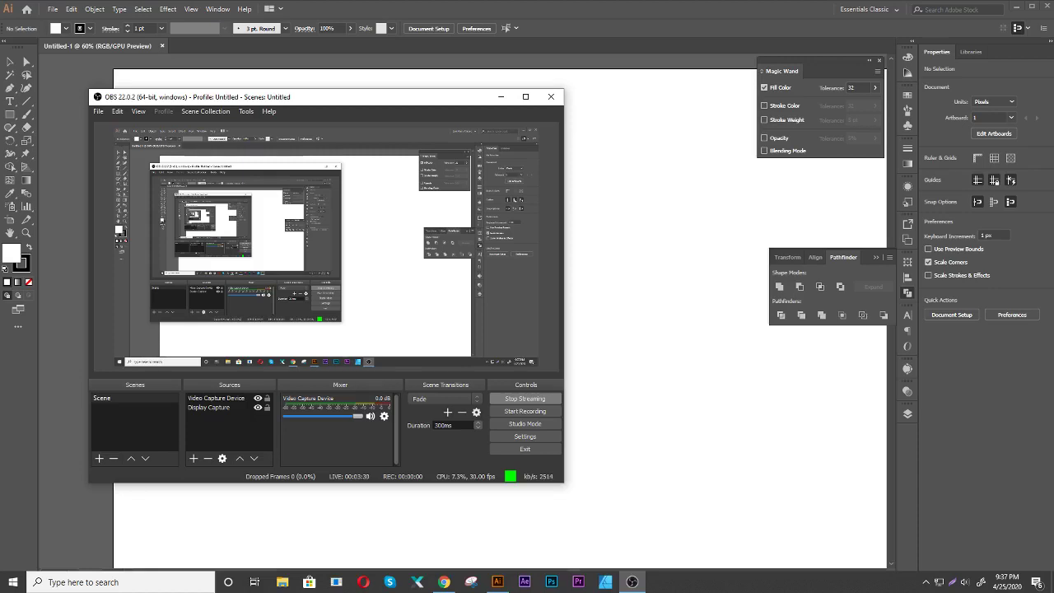
left_click(523, 436)
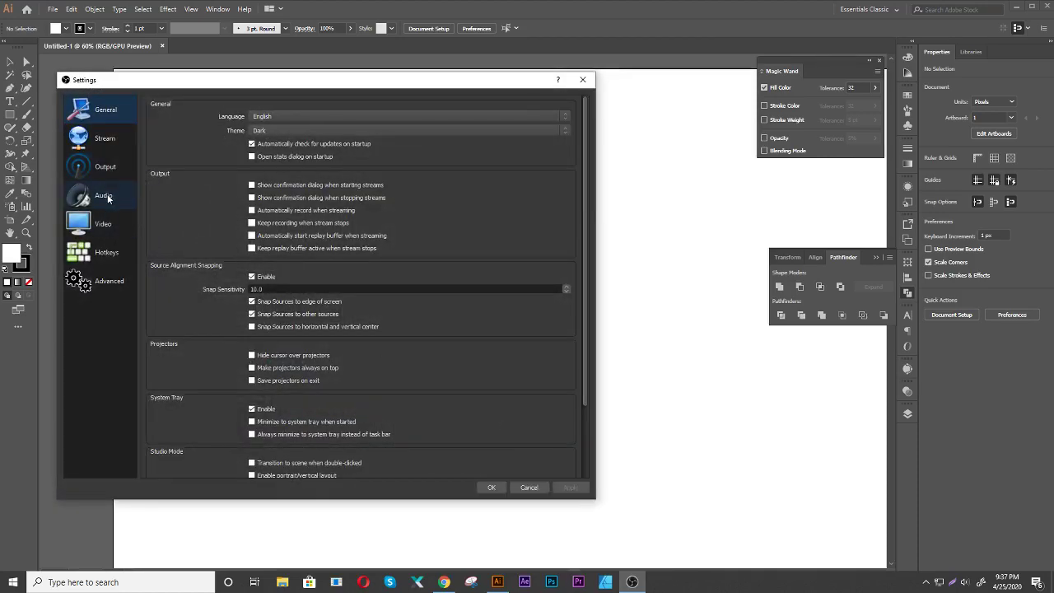
left_click(108, 198)
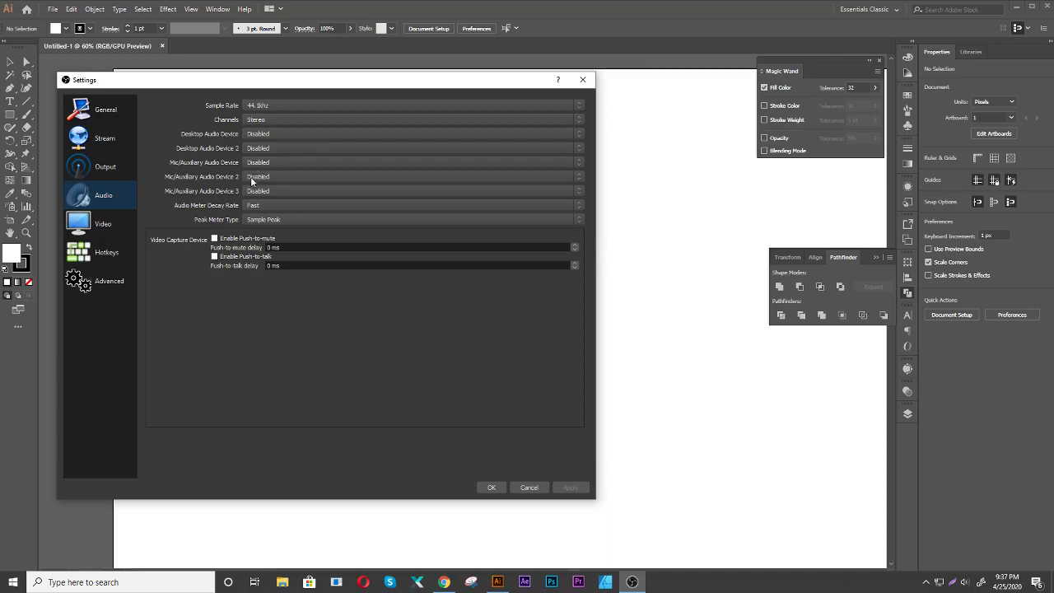
left_click(287, 162)
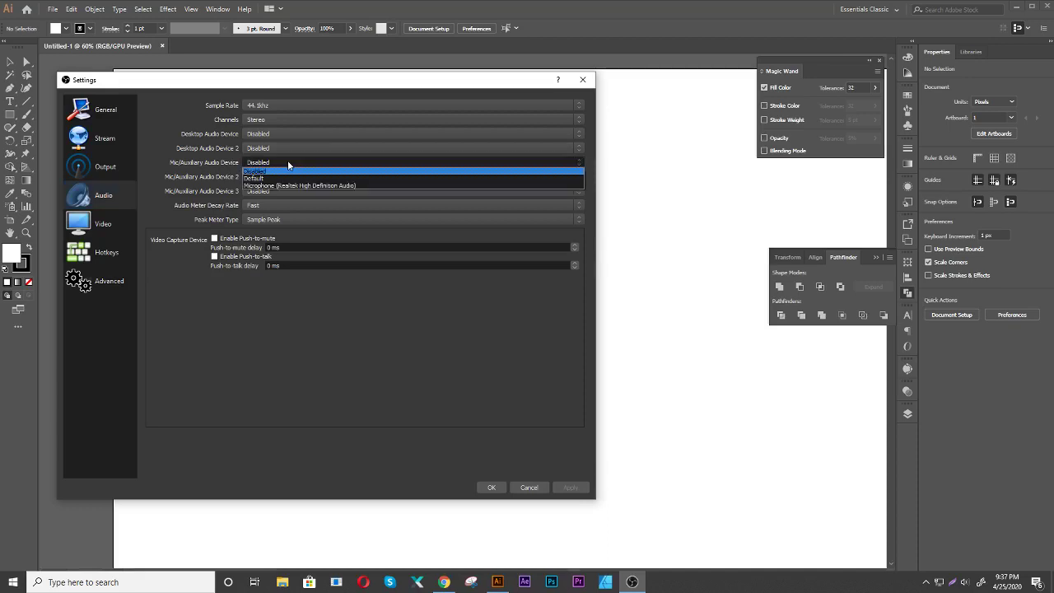
left_click(288, 185)
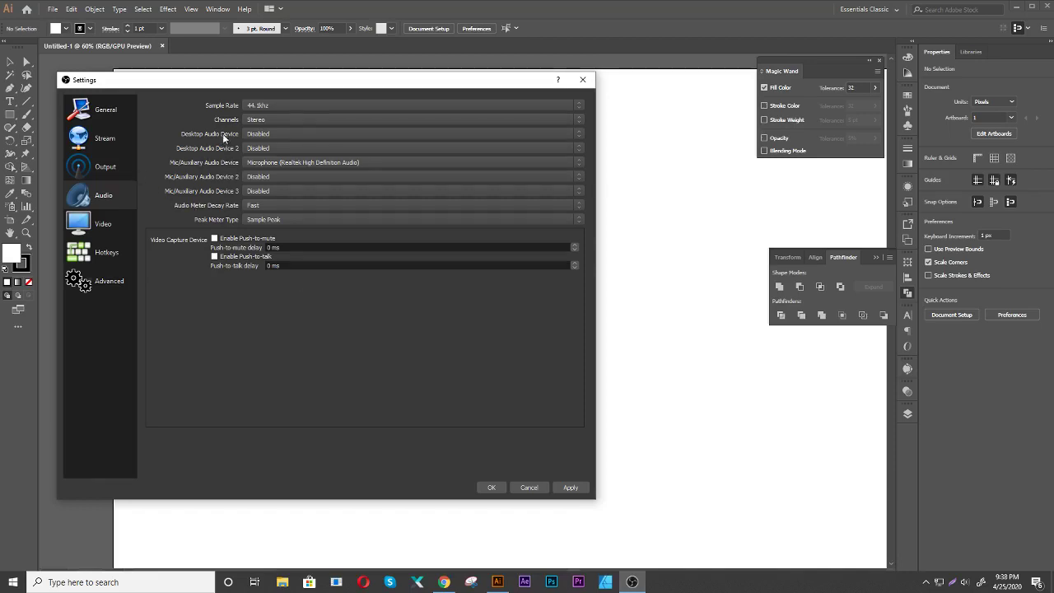
left_click(567, 487)
Confirm the OBS Settings with OK to return to the main window
left_click(487, 488)
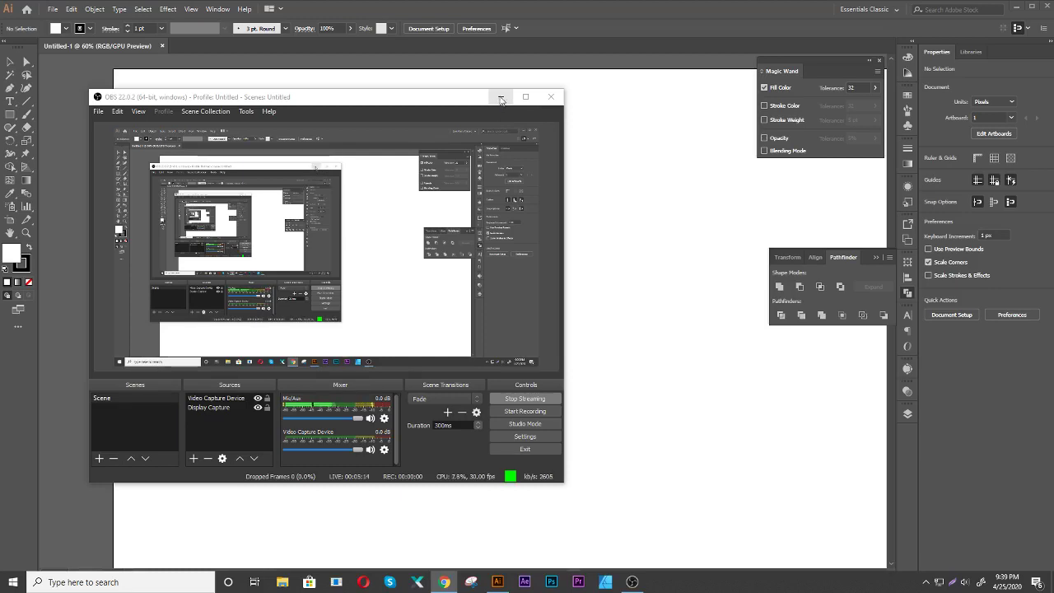
Minimize OBS to reveal the blank Untitled-1 artboard and mute the system speakers
left_click(500, 97)
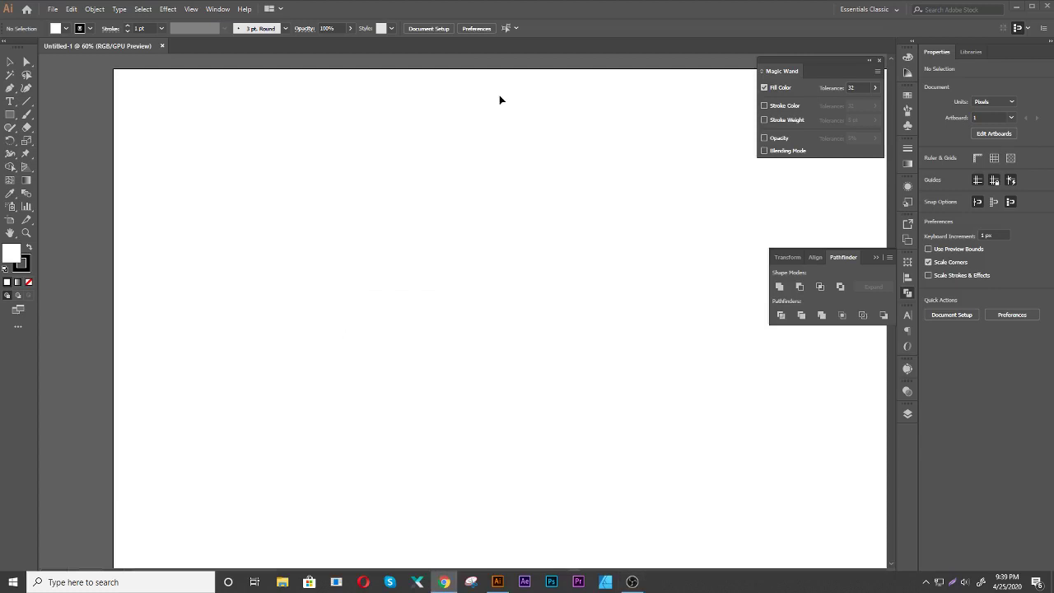
left_click(965, 585)
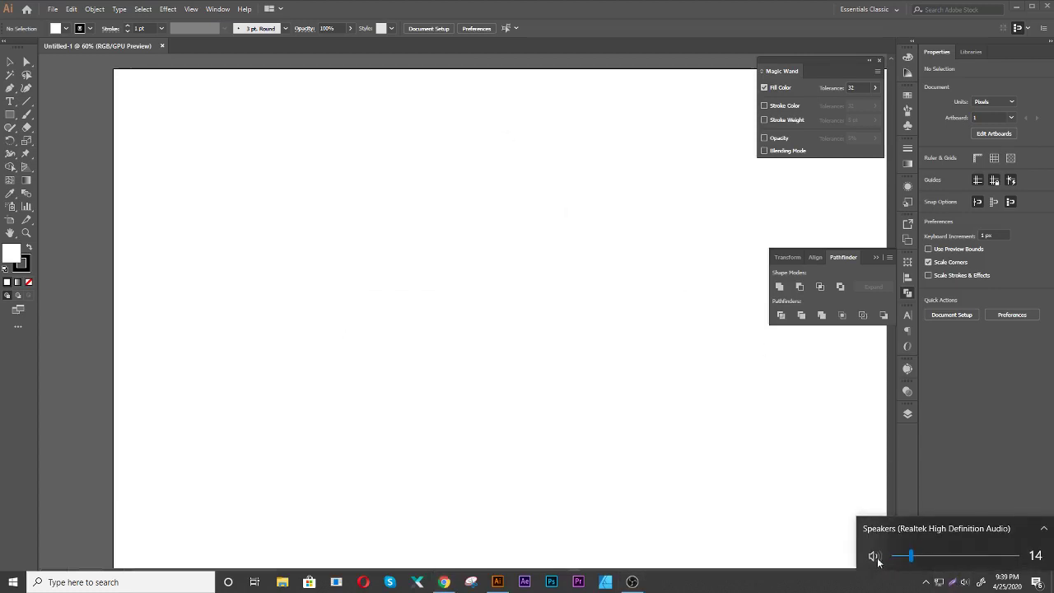
left_click(875, 557)
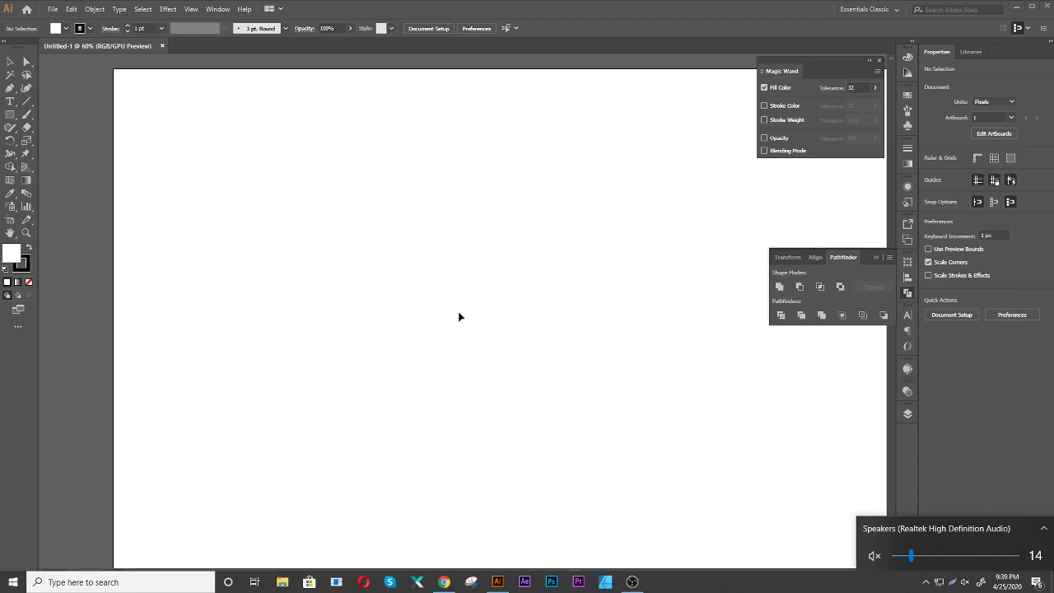
left_click(394, 252)
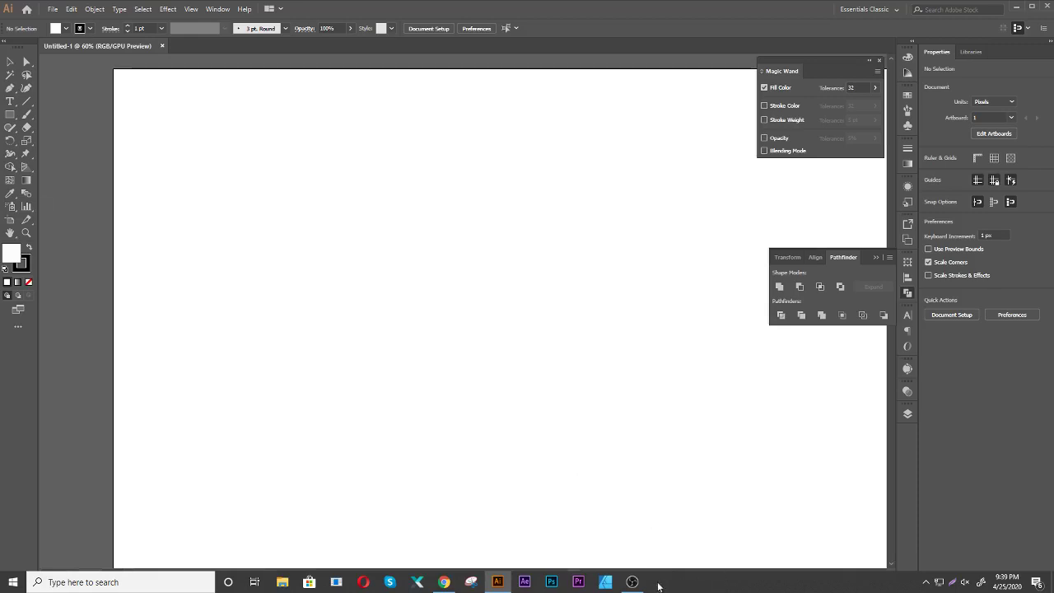
left_click(632, 581)
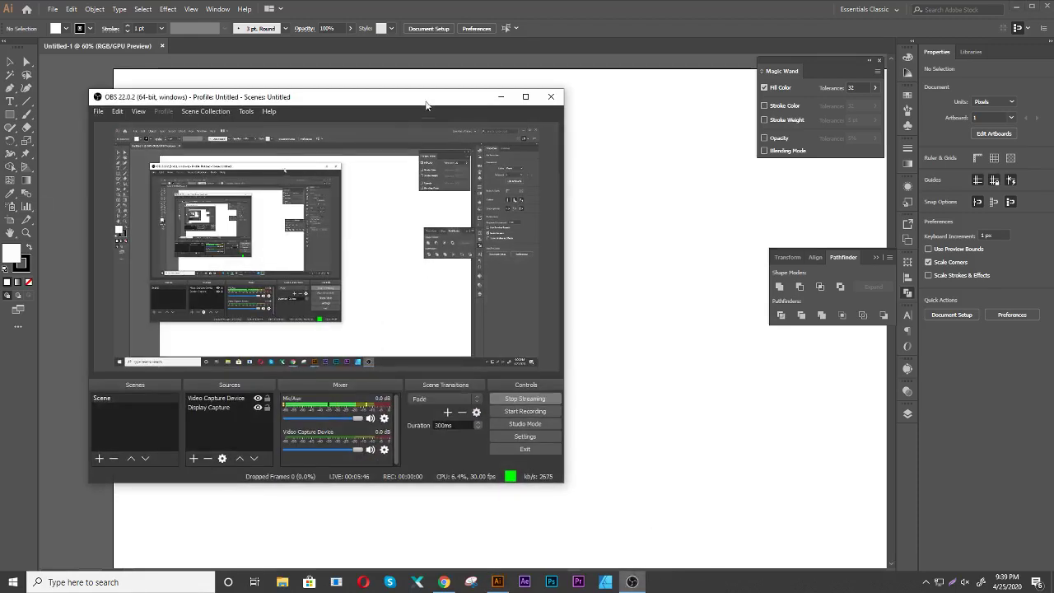
left_click(500, 97)
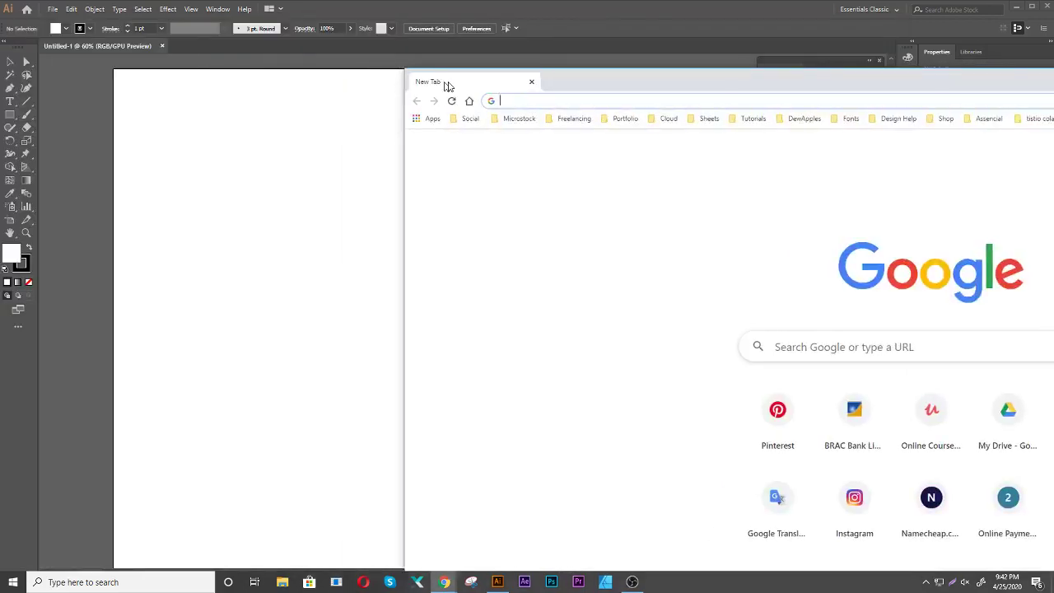
Maximize the Chrome window and load the Dribbble profile from the Portfolio bookmarks
left_click_drag(444, 82, 200, 78)
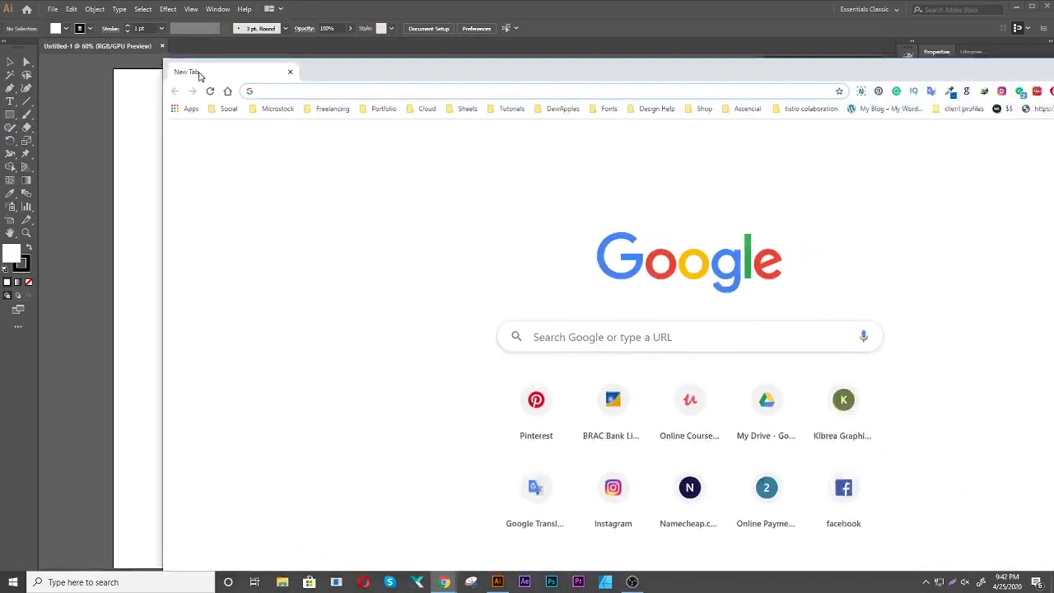
double_click(200, 77)
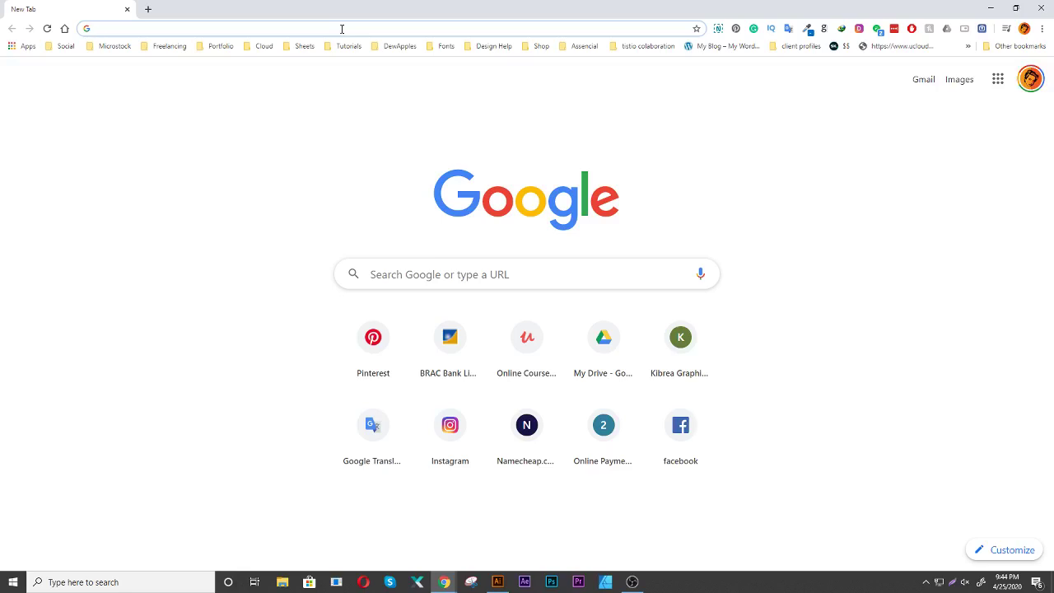
left_click(63, 47)
mouse_move(219, 46)
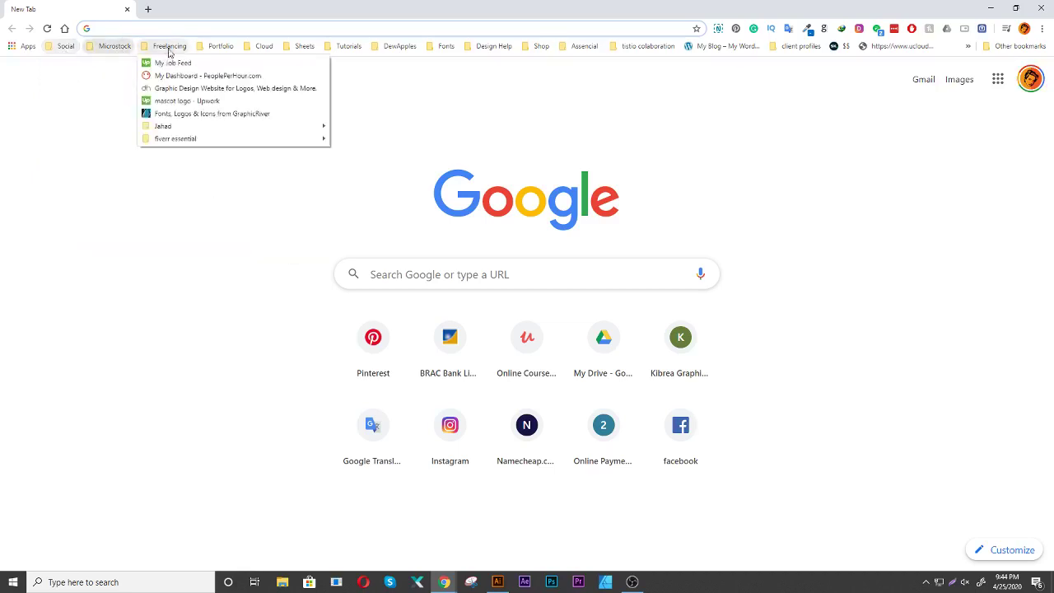
left_click(218, 47)
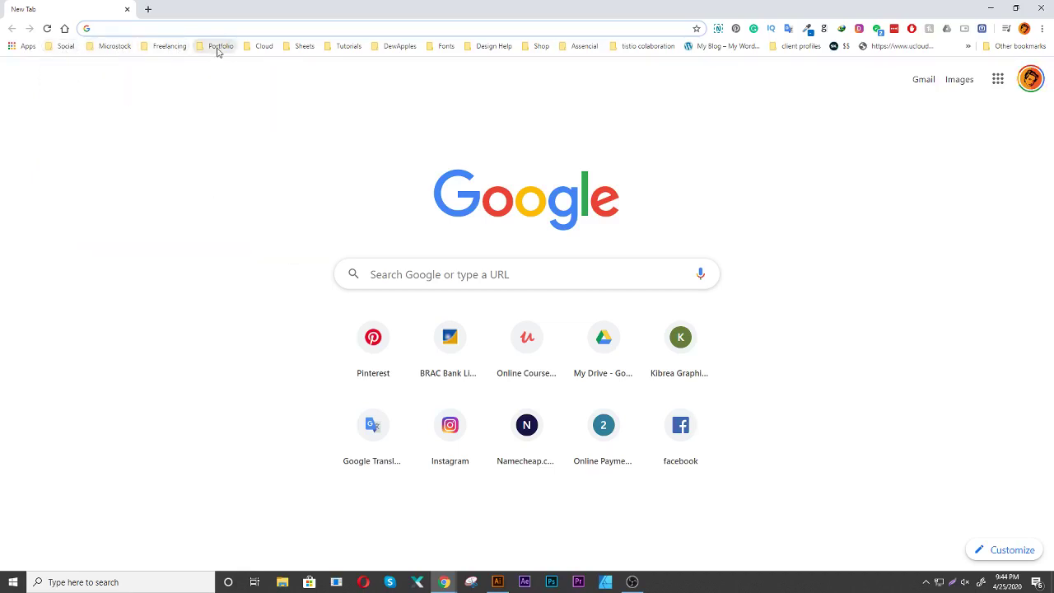
left_click(218, 47)
left_click(219, 76)
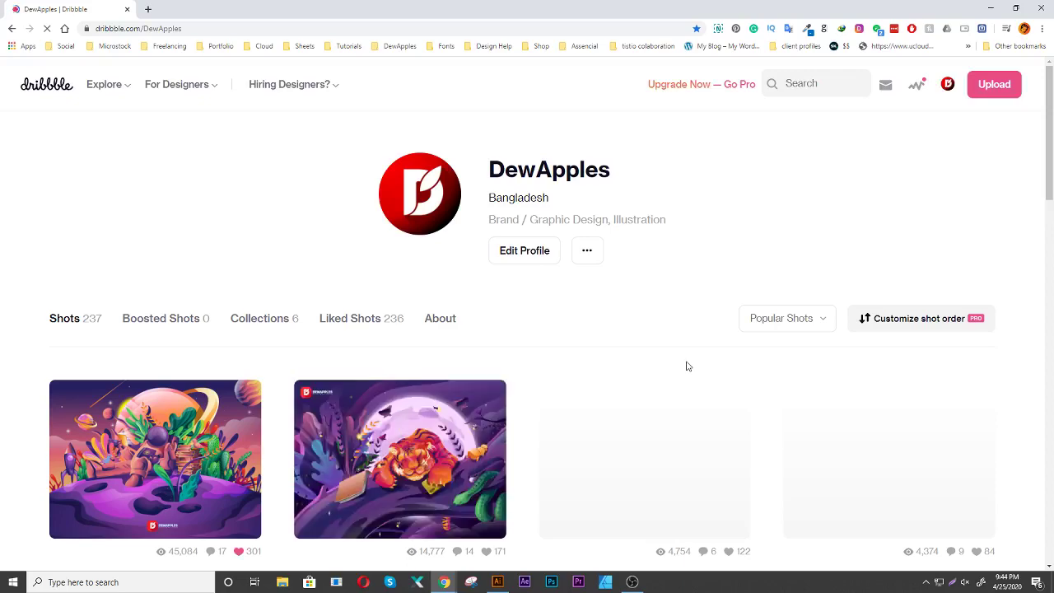
scroll(684, 365, "down", 2)
scroll(687, 365, "up", 2)
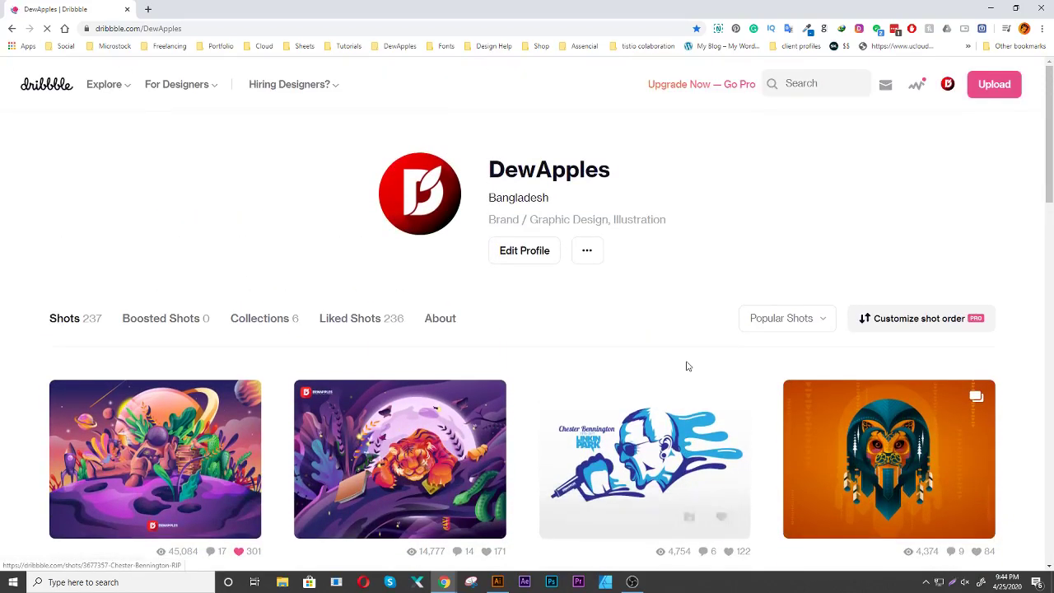
scroll(688, 366, "down", 2)
scroll(688, 366, "down", 2)
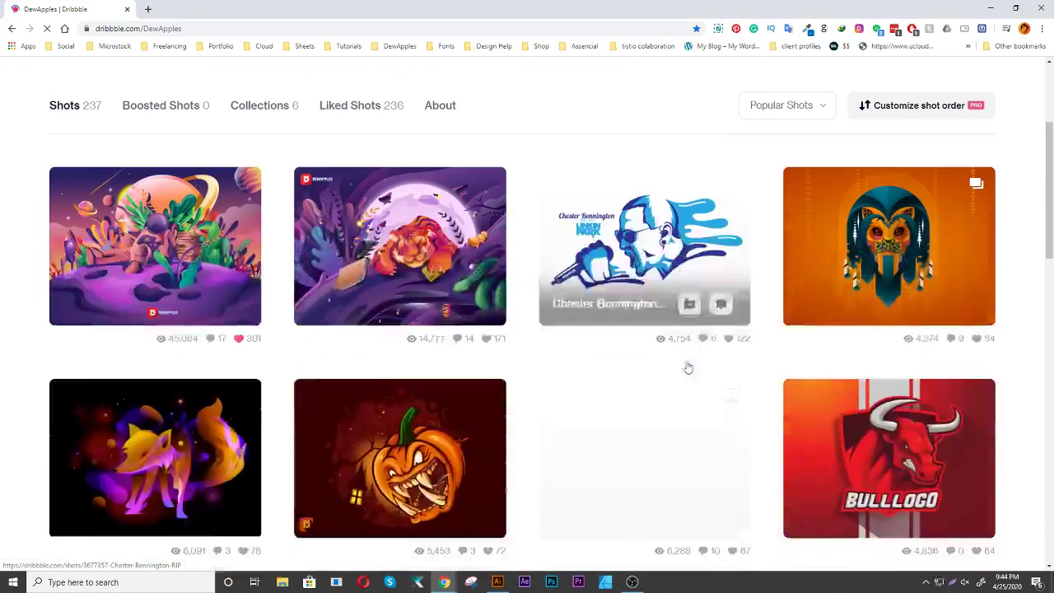
scroll(687, 366, "down", 1)
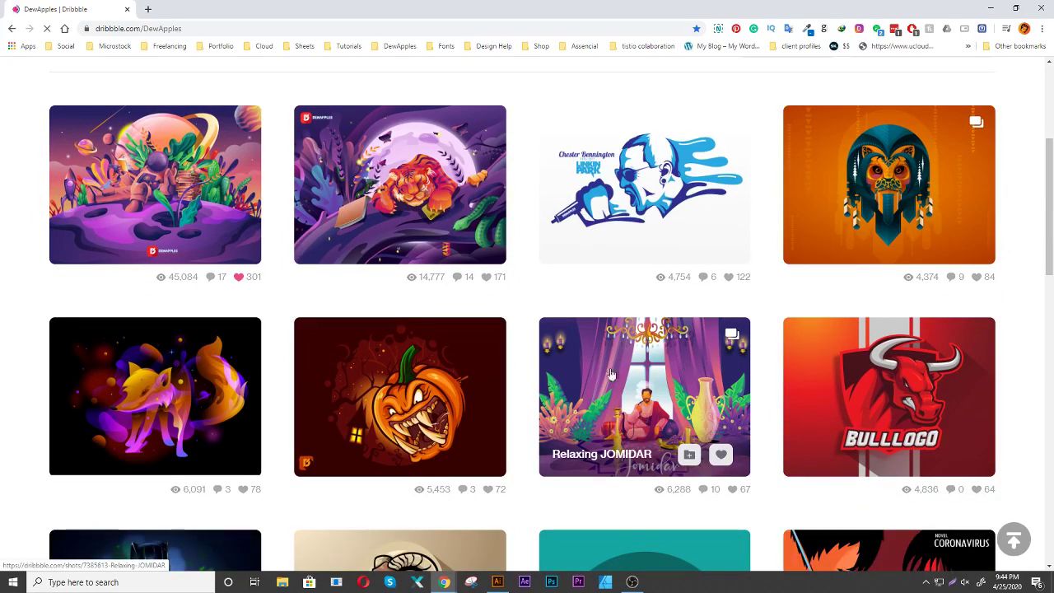
scroll(574, 378, "down", 2)
scroll(573, 378, "down", 2)
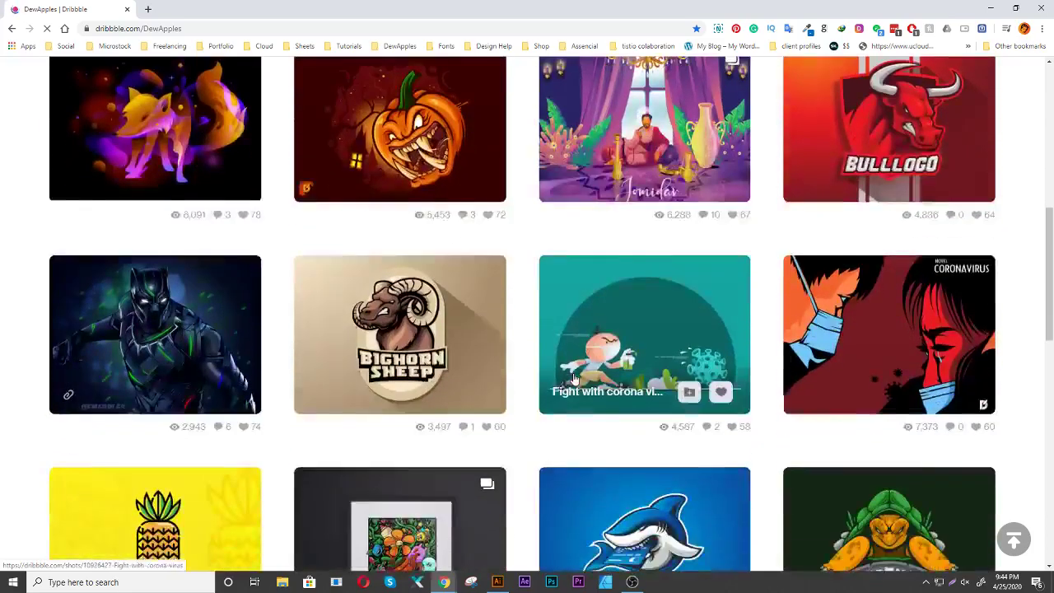
scroll(574, 379, "down", 1)
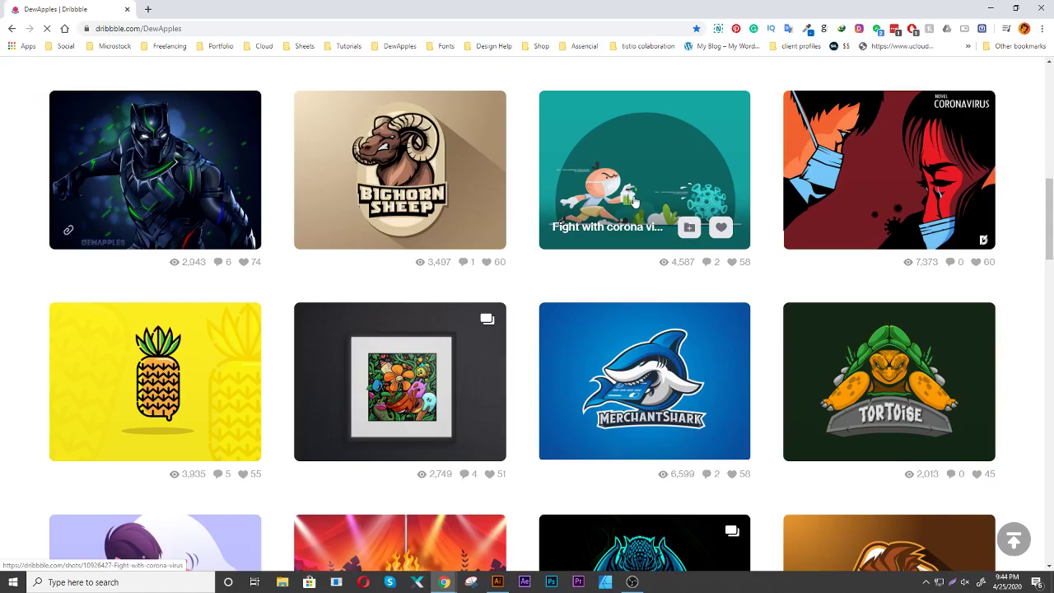
scroll(634, 202, "down", 1)
scroll(619, 279, "down", 4)
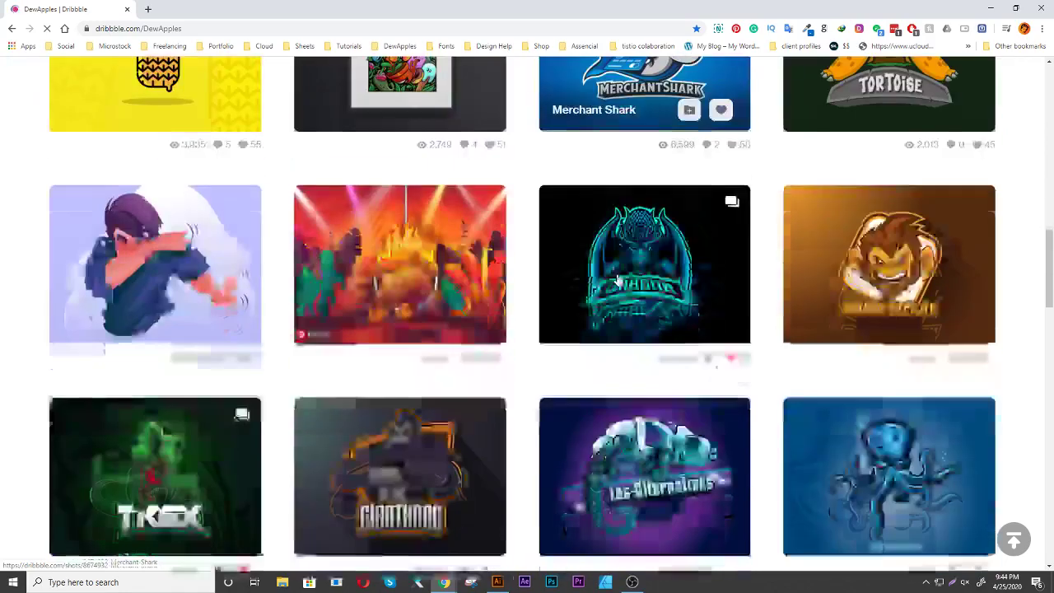
scroll(620, 280, "down", 5)
scroll(619, 280, "down", 3)
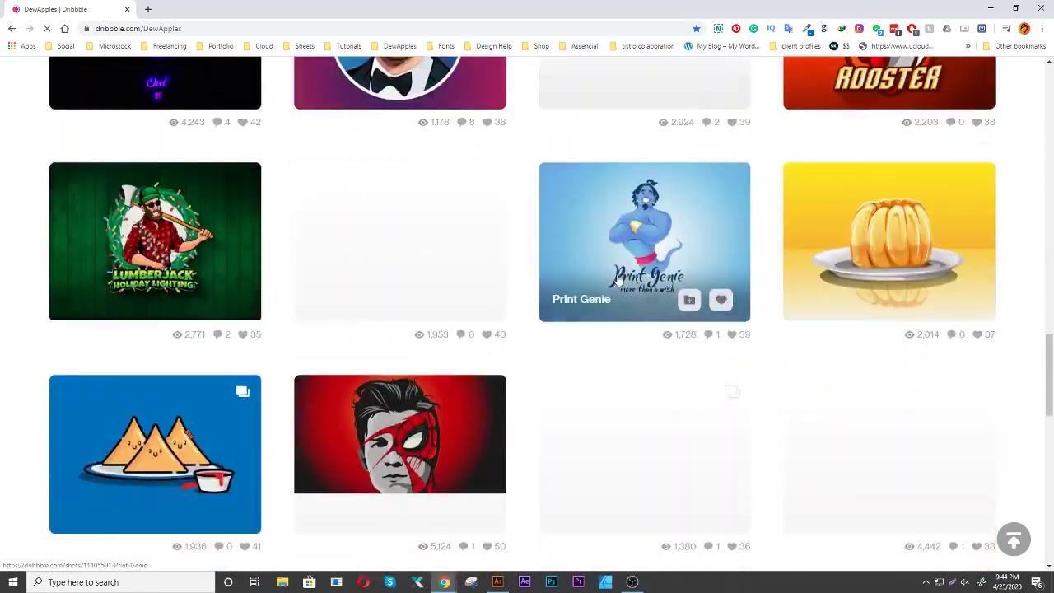
scroll(618, 280, "up", 3)
scroll(618, 279, "up", 3)
scroll(618, 280, "down", 7)
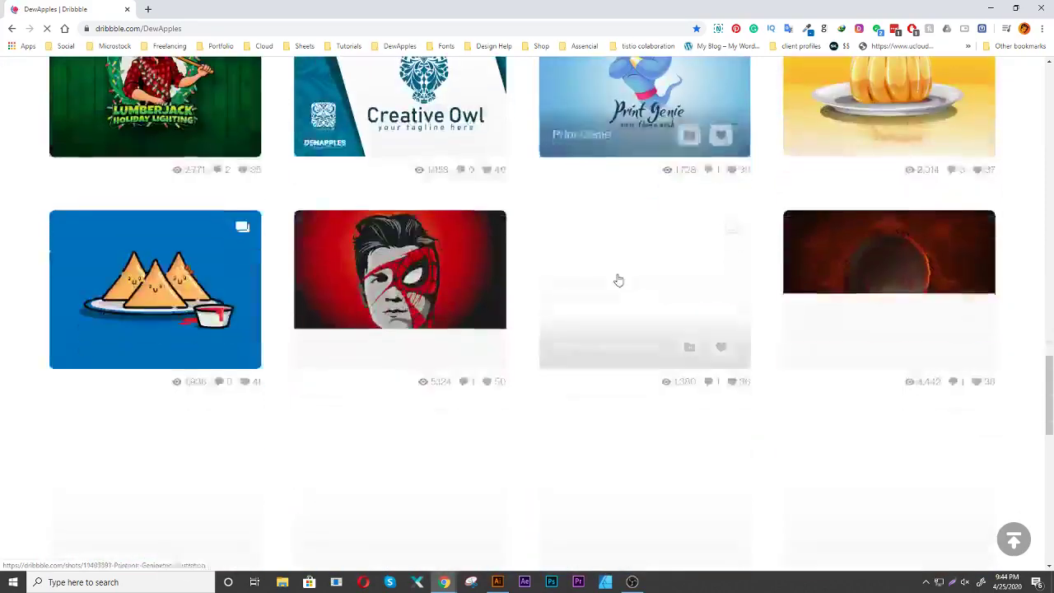
scroll(618, 280, "down", 4)
scroll(619, 280, "up", 1)
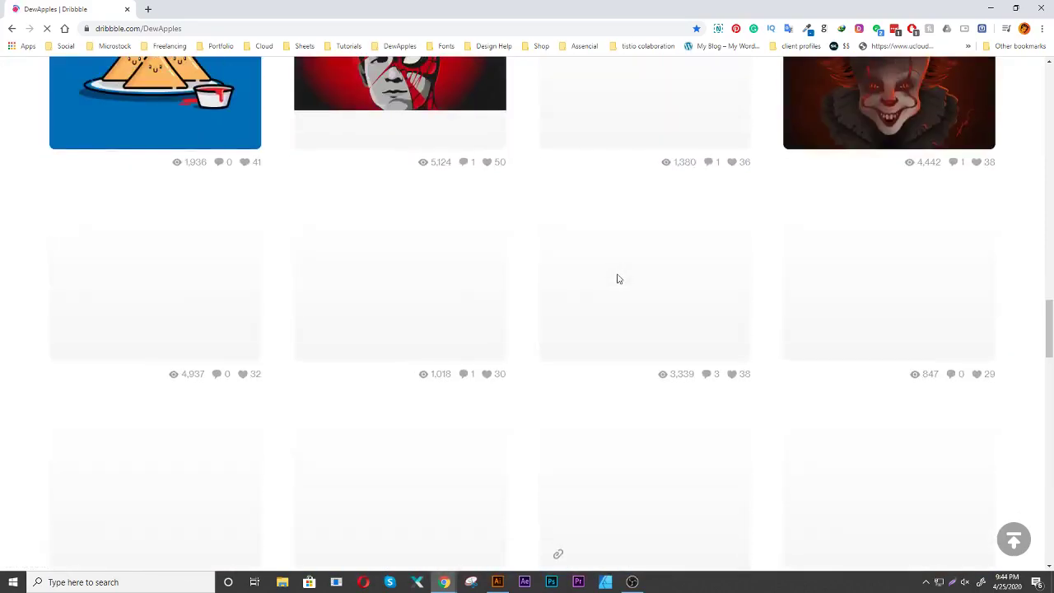
scroll(618, 280, "down", 2)
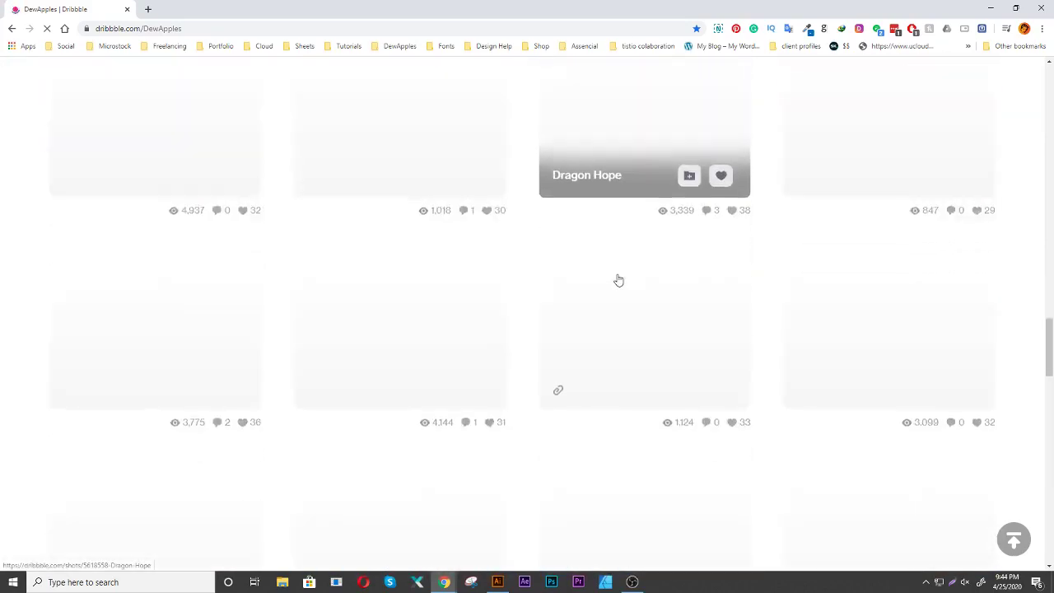
scroll(618, 280, "up", 7)
scroll(618, 280, "up", 5)
scroll(619, 280, "up", 5)
scroll(618, 280, "up", 5)
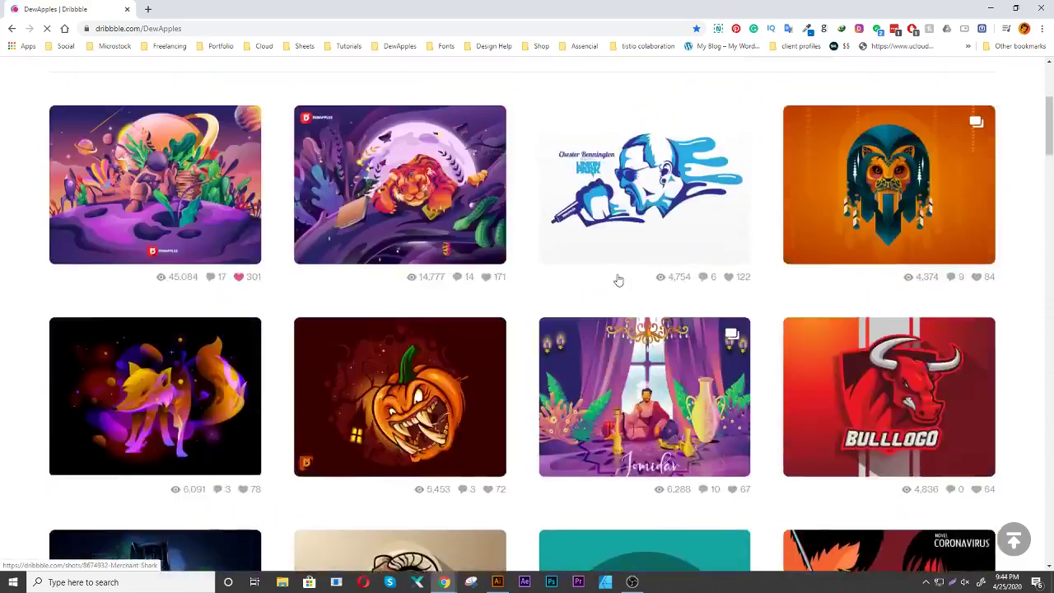
scroll(618, 279, "up", 3)
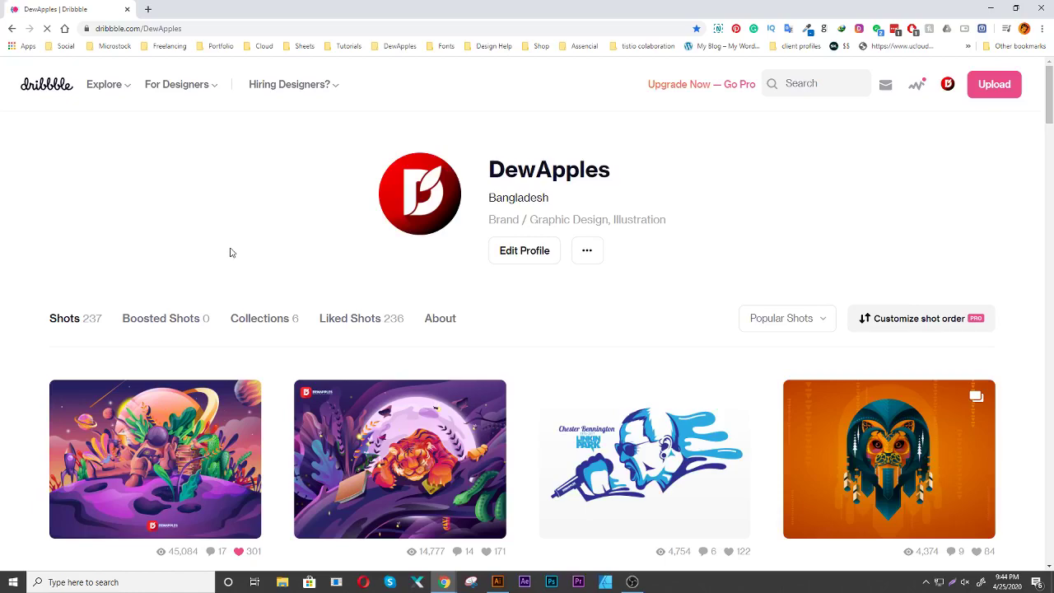
scroll(231, 252, "down", 2)
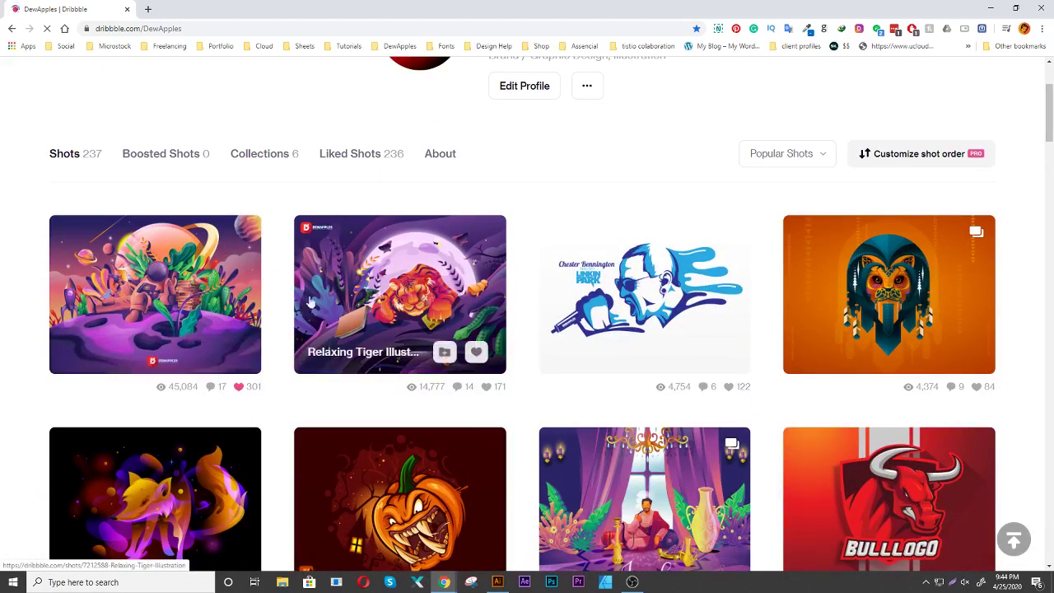
Open the Astronaut Relaxing Illustration shot and scroll through its description and responses
mouse_move(155, 294)
left_click(145, 271)
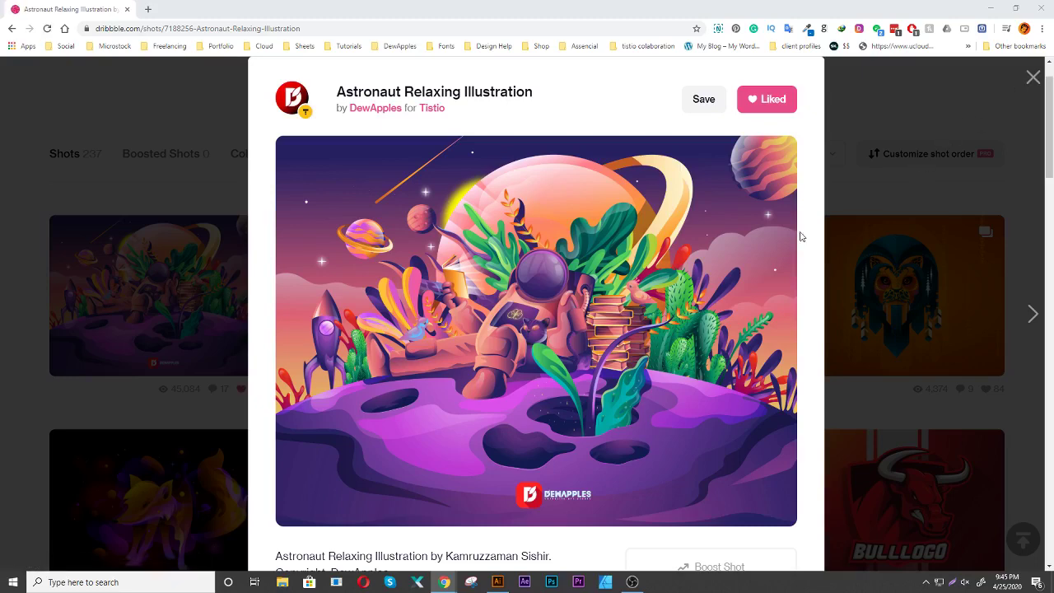
mouse_move(536, 330)
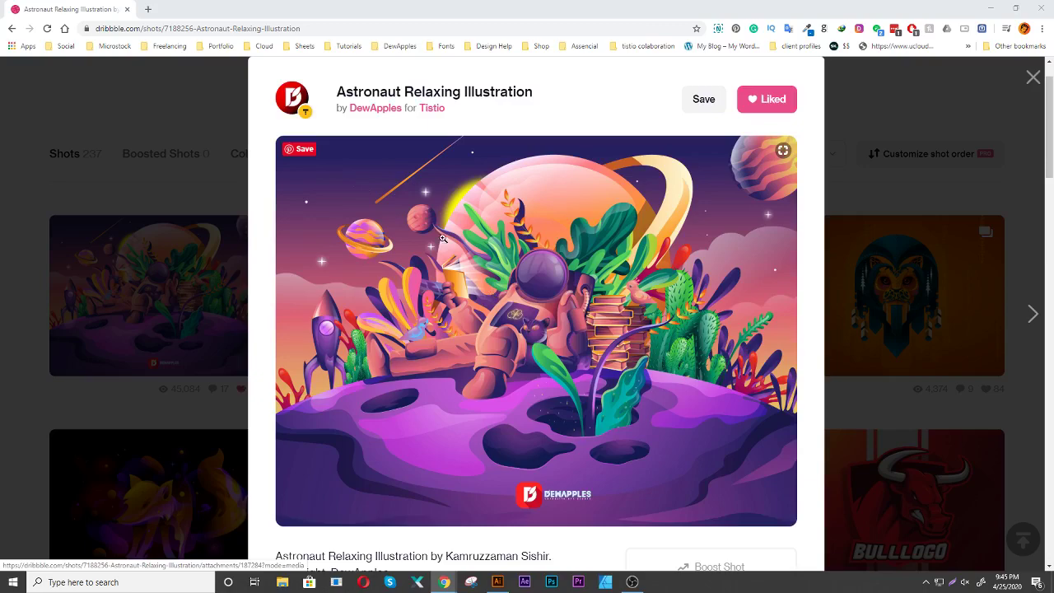
scroll(502, 252, "down", 3)
scroll(564, 322, "down", 3)
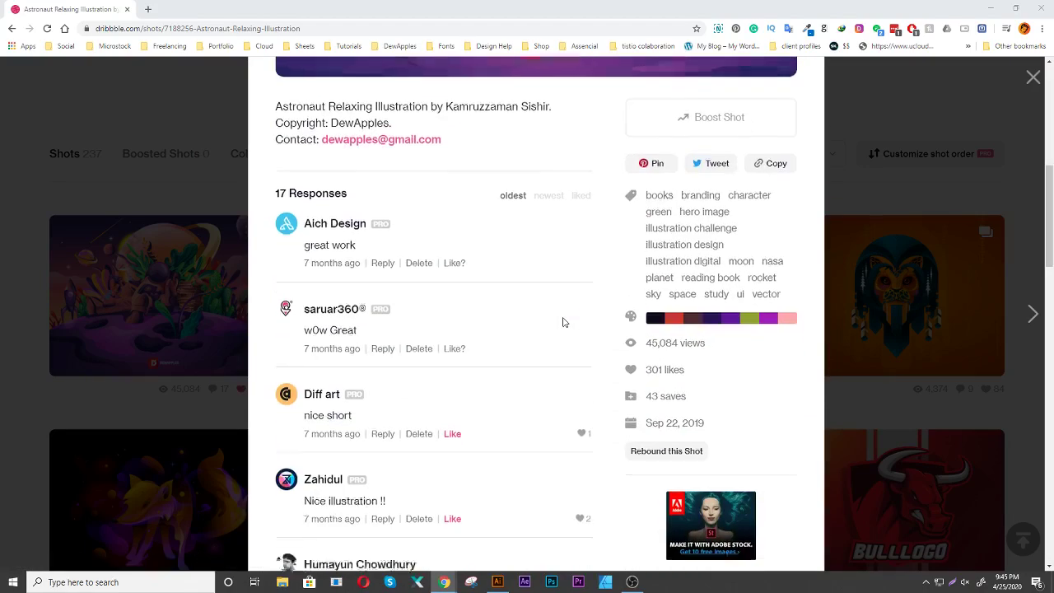
scroll(564, 322, "down", 1)
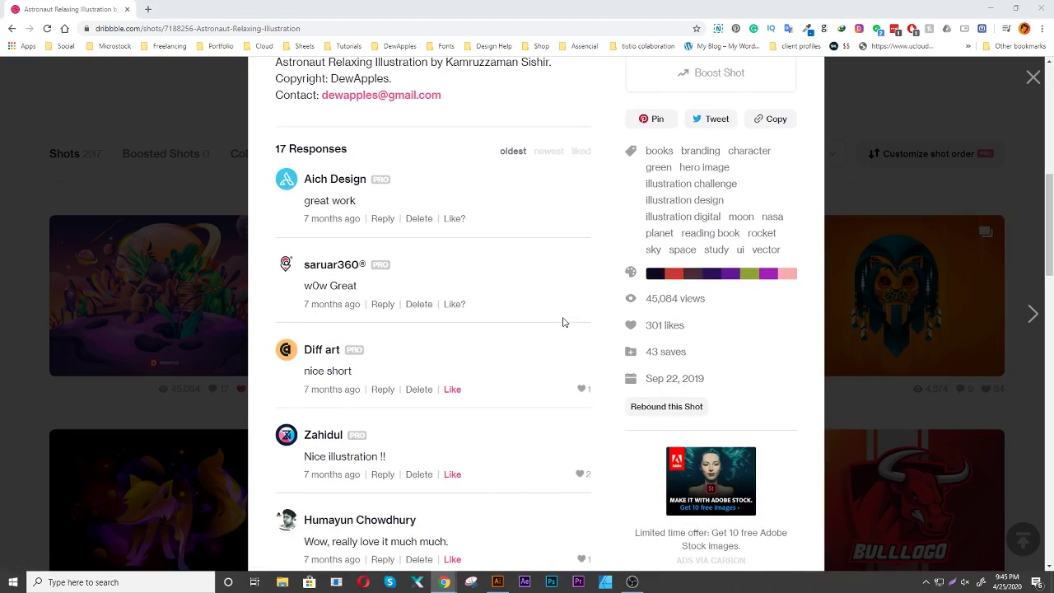
scroll(899, 170, "up", 4)
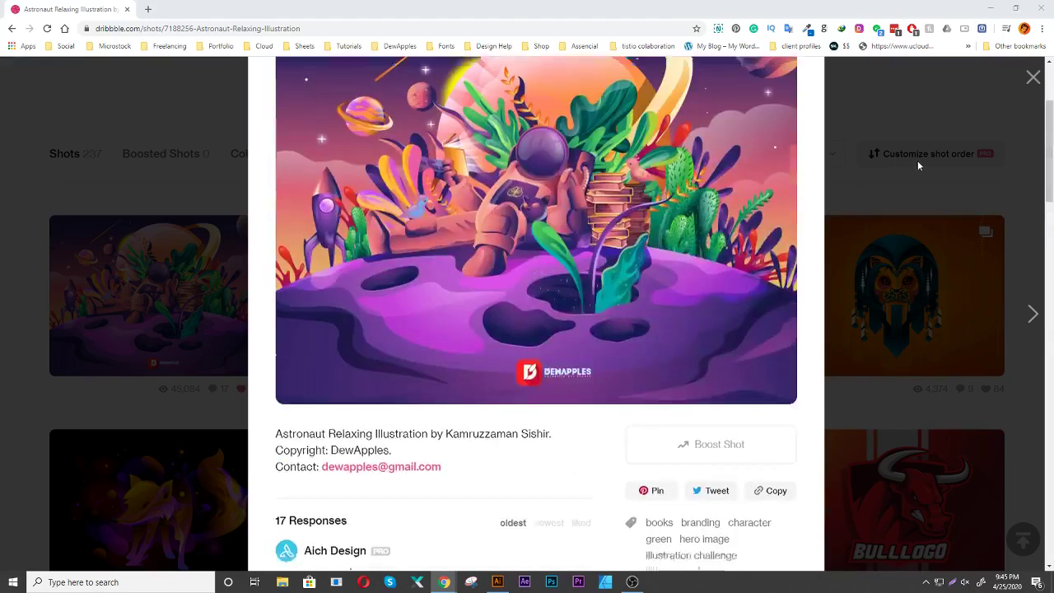
scroll(1009, 111, "up", 2)
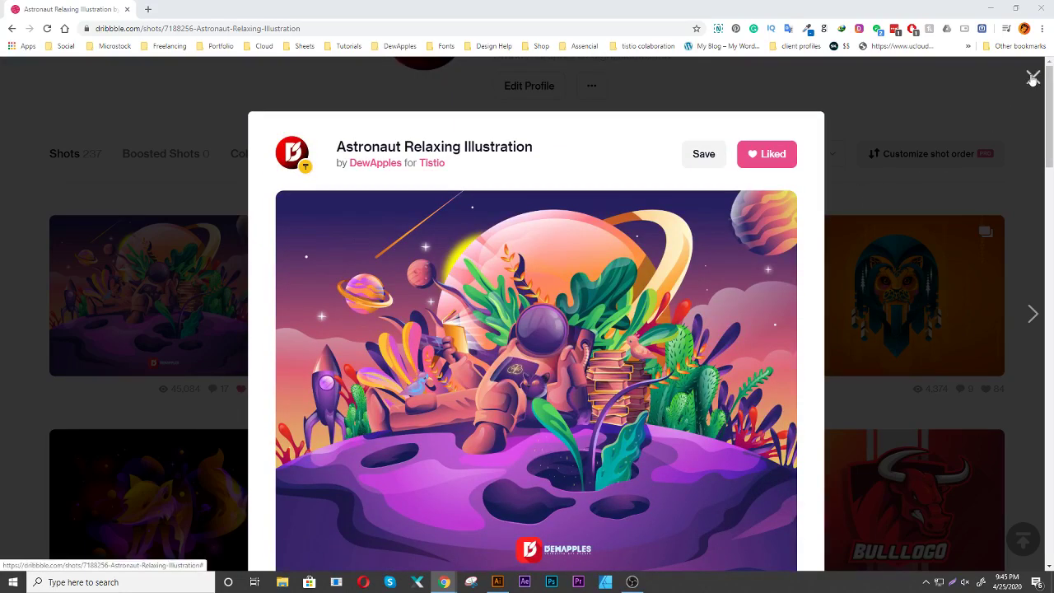
Close the astronaut shot and browse the DewApples profile grid down and back to the top
left_click(1032, 77)
scroll(700, 321, "down", 3)
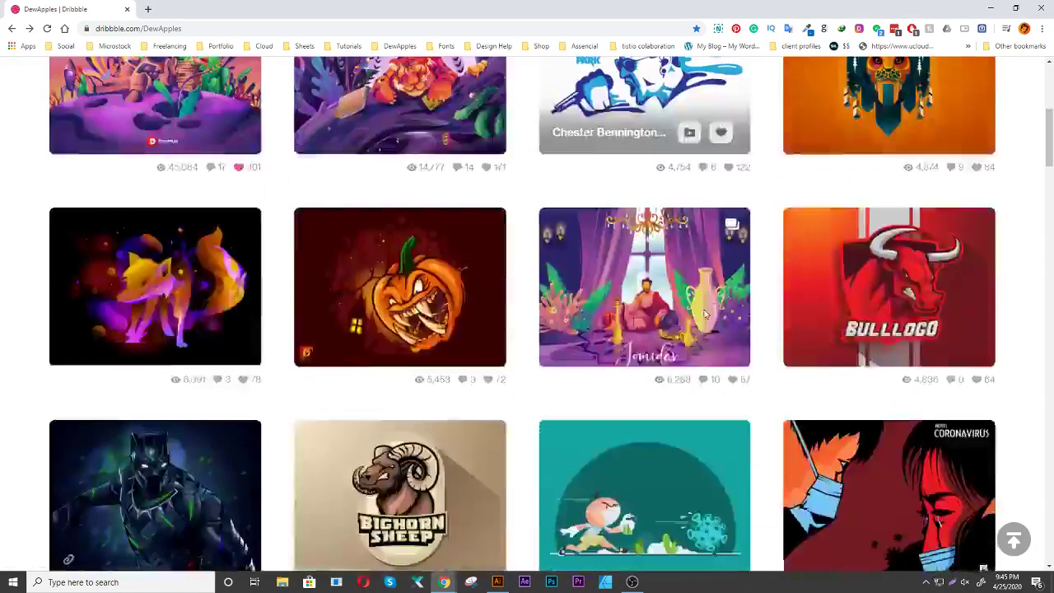
scroll(705, 315, "down", 2)
scroll(705, 315, "down", 1)
scroll(703, 305, "down", 1)
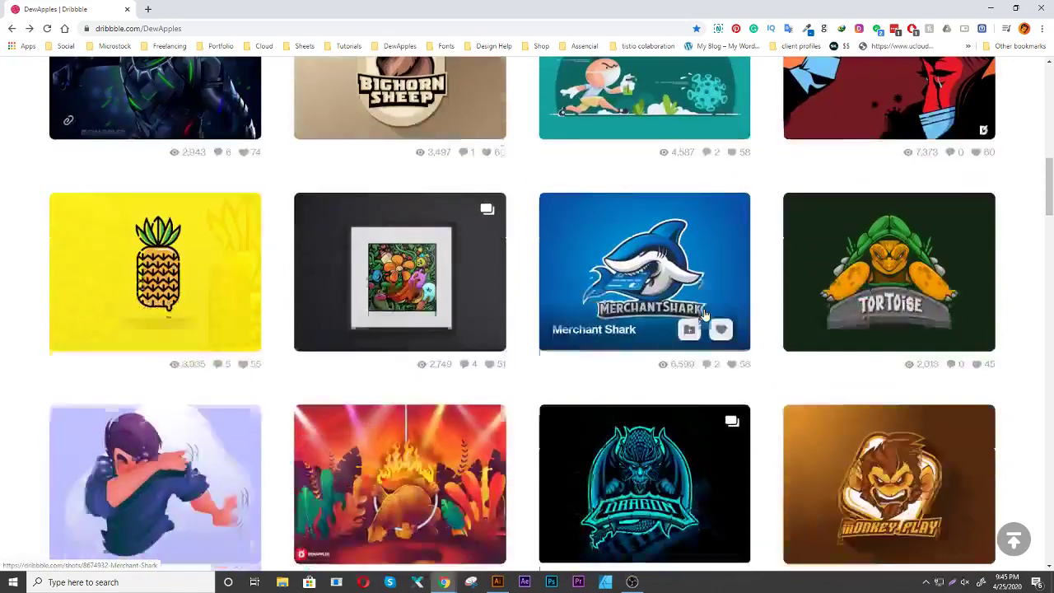
scroll(700, 276, "down", 1)
scroll(701, 277, "down", 1)
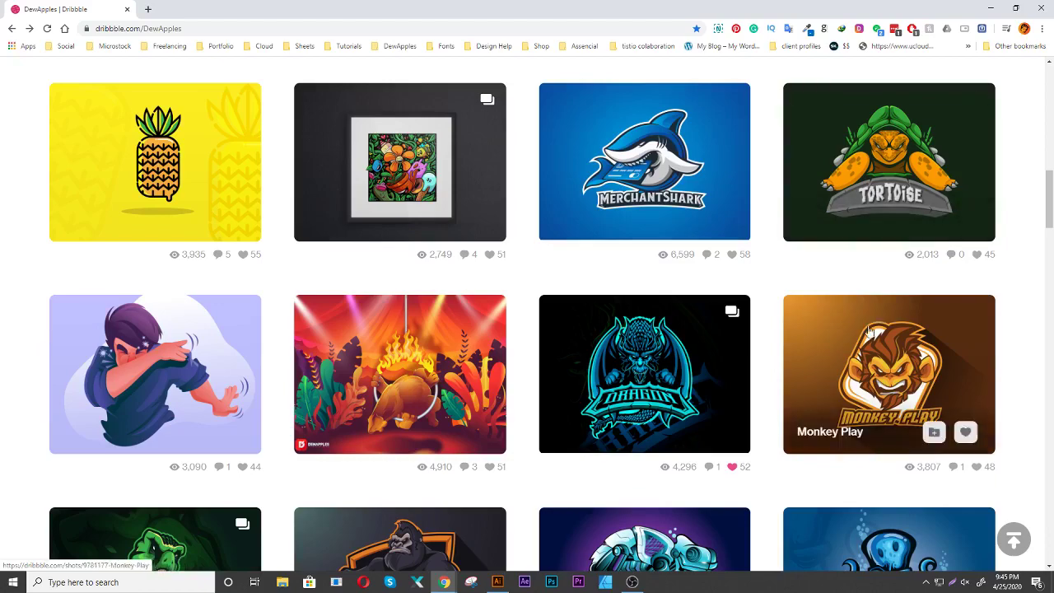
scroll(866, 362, "down", 1)
scroll(866, 362, "down", 1)
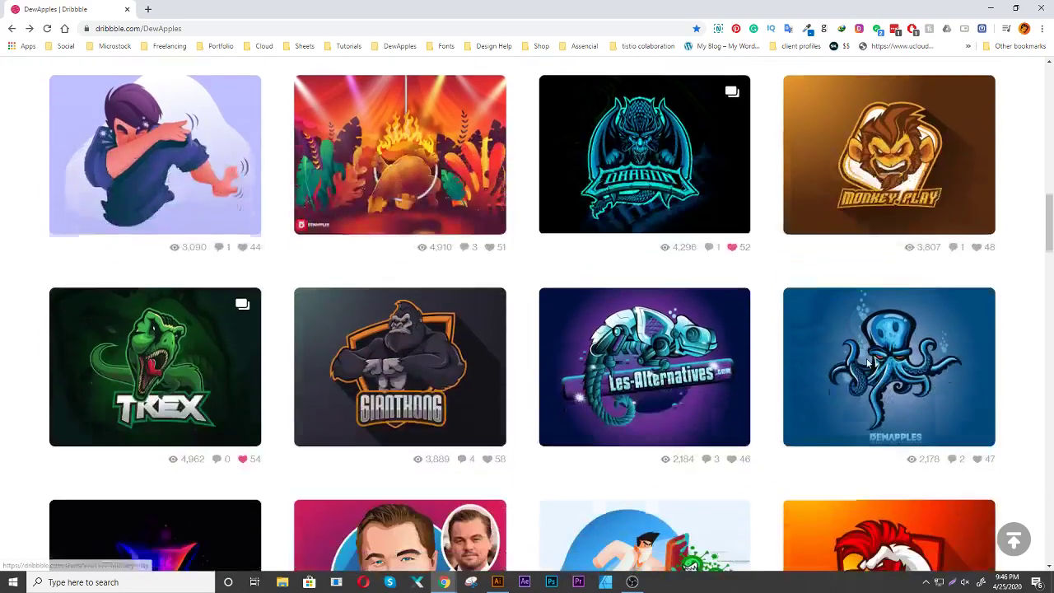
scroll(866, 362, "down", 2)
scroll(866, 360, "down", 3)
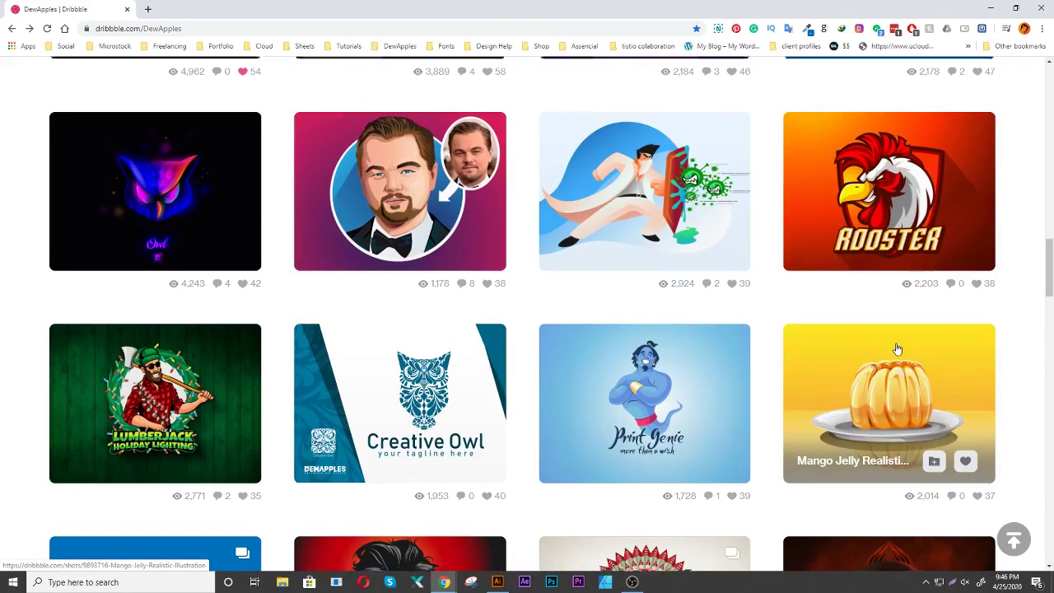
scroll(866, 362, "down", 3)
scroll(898, 349, "down", 3)
scroll(897, 349, "down", 3)
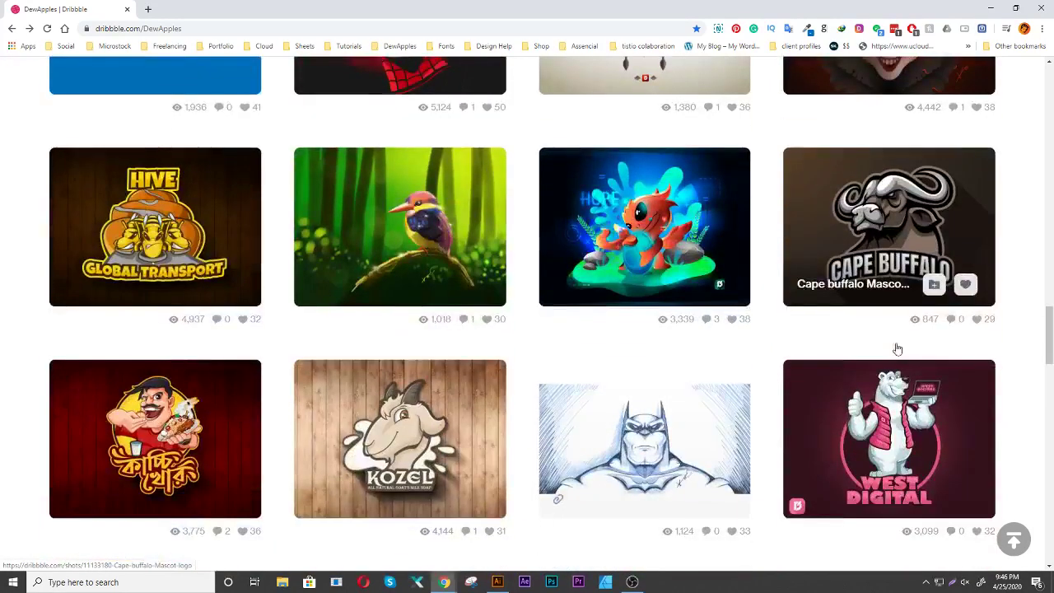
scroll(897, 349, "down", 4)
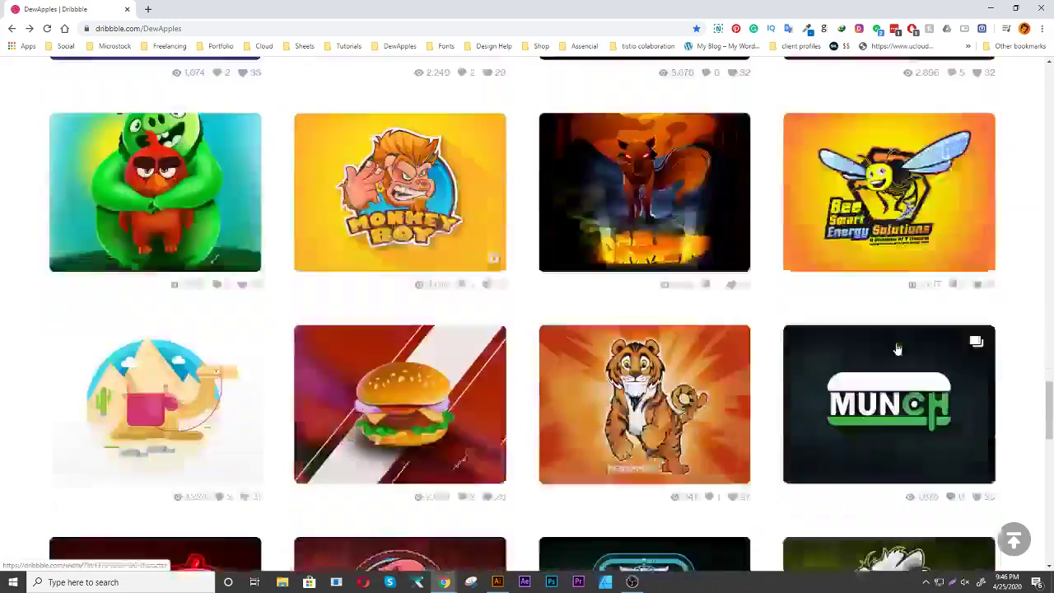
scroll(898, 349, "down", 5)
scroll(897, 349, "down", 5)
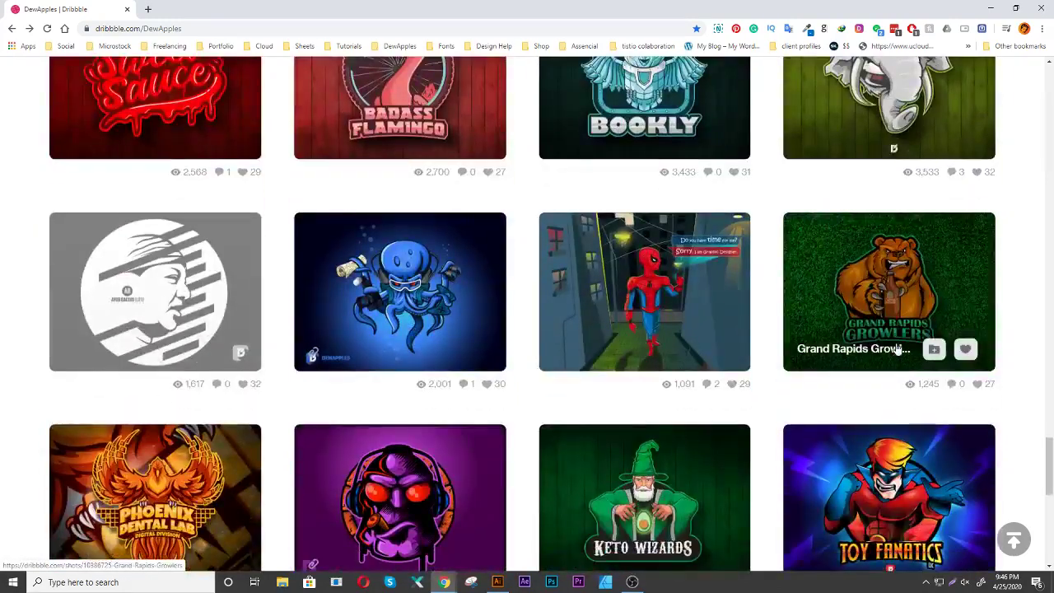
scroll(897, 349, "down", 5)
scroll(897, 349, "down", 3)
scroll(897, 349, "up", 2)
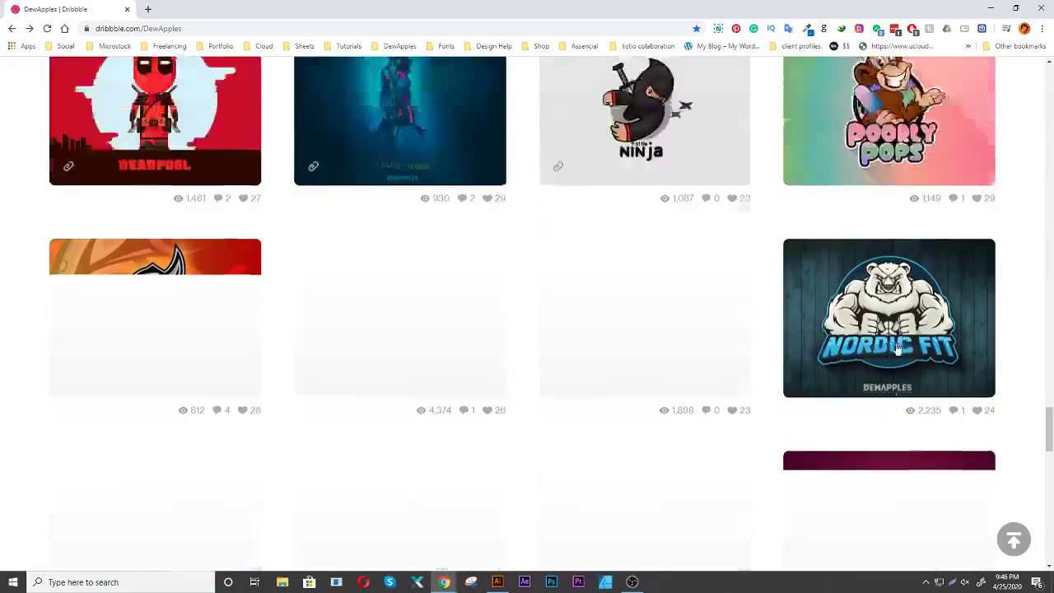
scroll(898, 349, "up", 10)
scroll(897, 349, "up", 6)
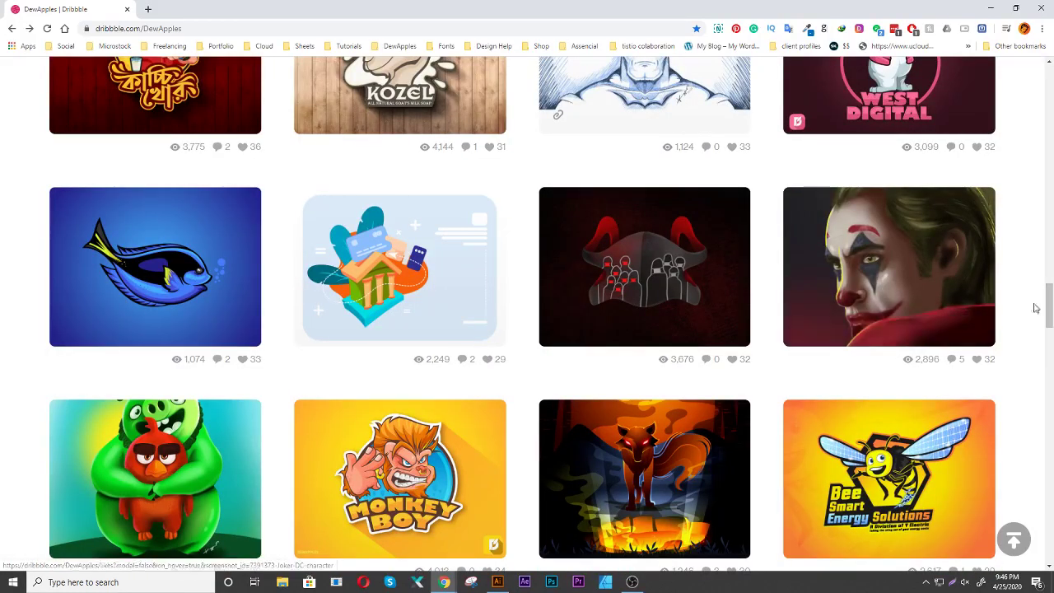
scroll(879, 282, "up", 3)
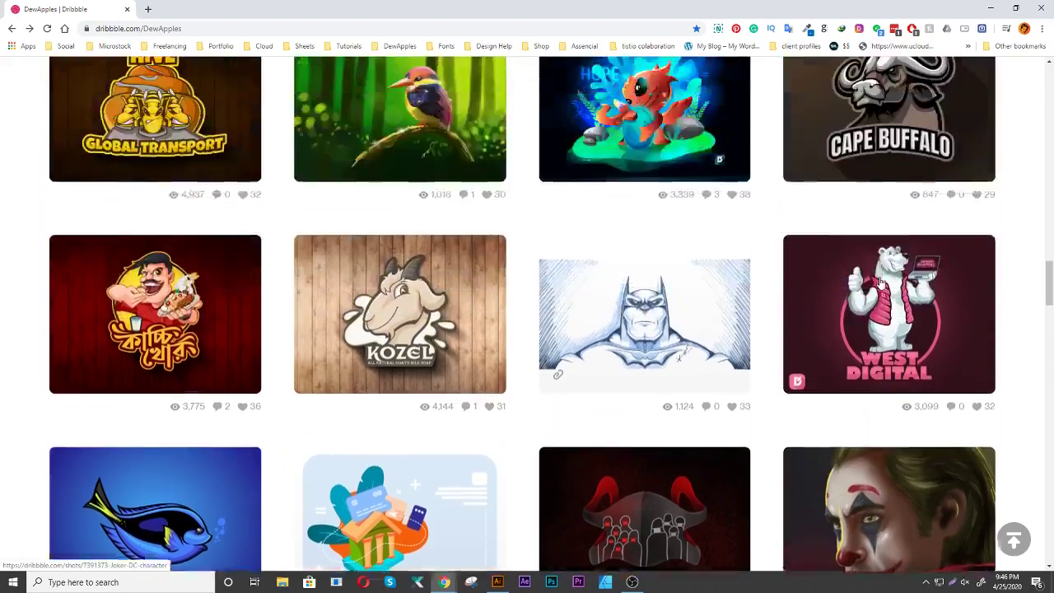
scroll(879, 282, "up", 3)
scroll(879, 283, "up", 5)
scroll(879, 282, "up", 5)
scroll(879, 282, "up", 5)
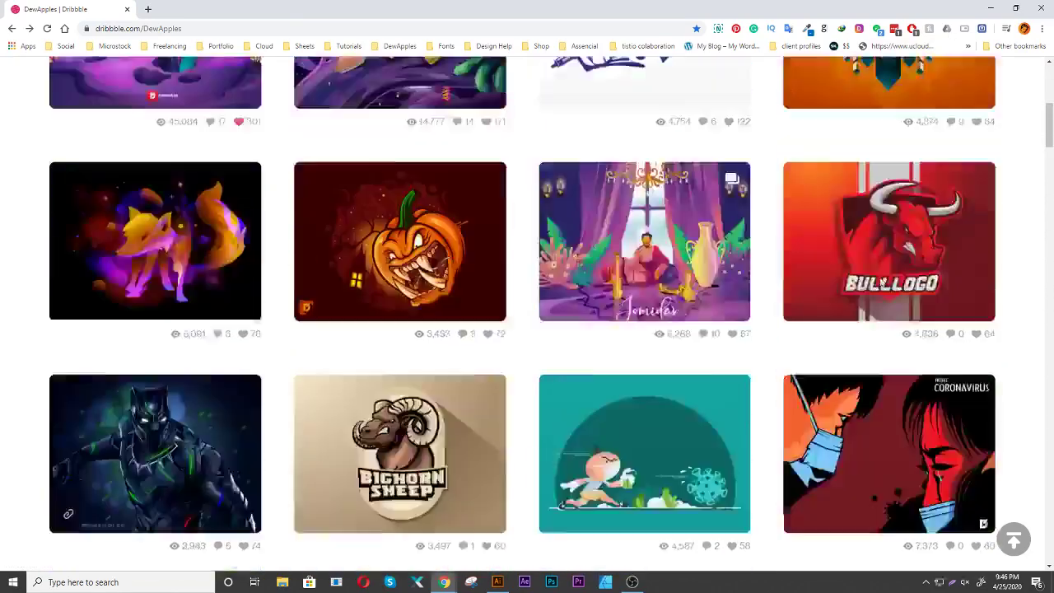
scroll(879, 282, "up", 5)
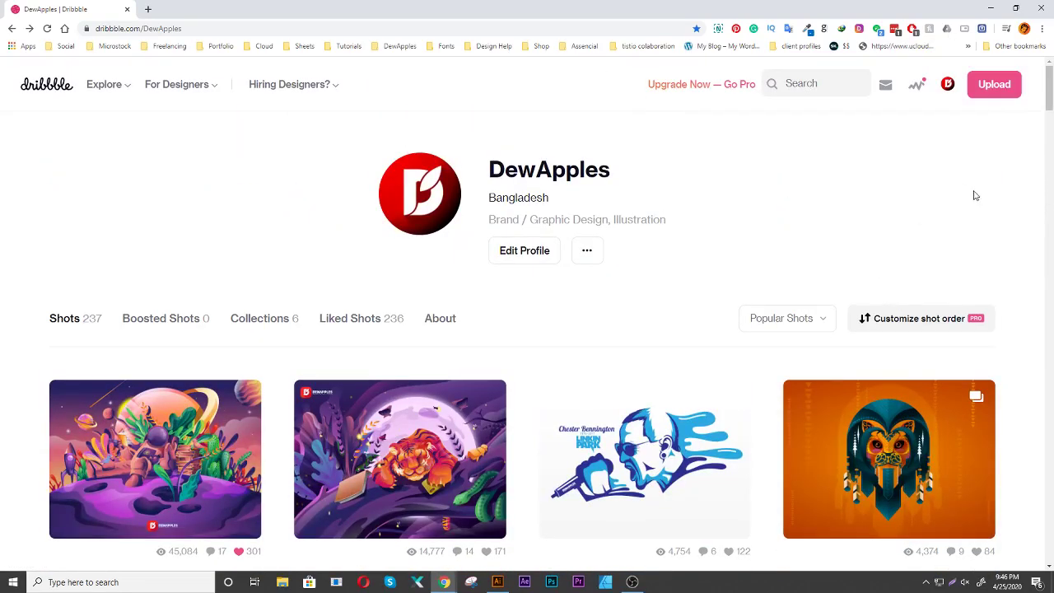
Minimize Chrome to reveal the Illustrator artboard, then bring Chrome back from the taskbar
left_click(992, 10)
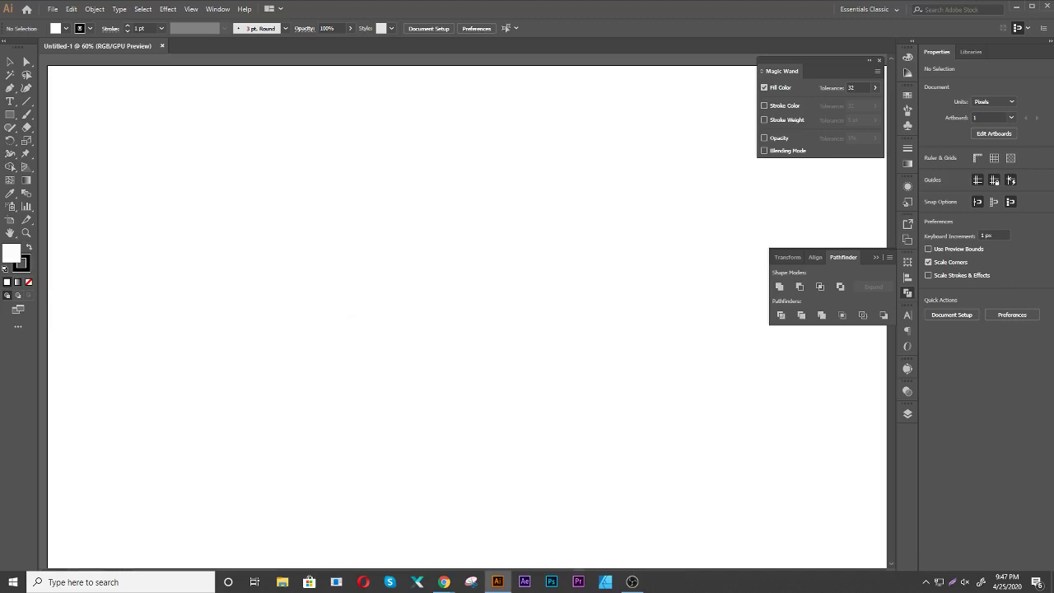
left_click(444, 581)
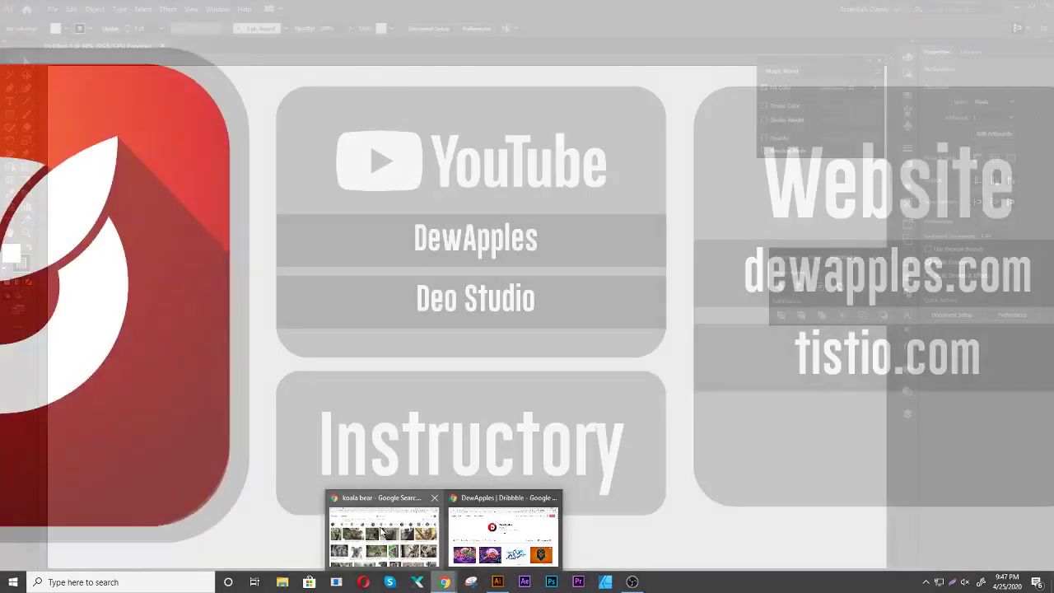
mouse_move(444, 582)
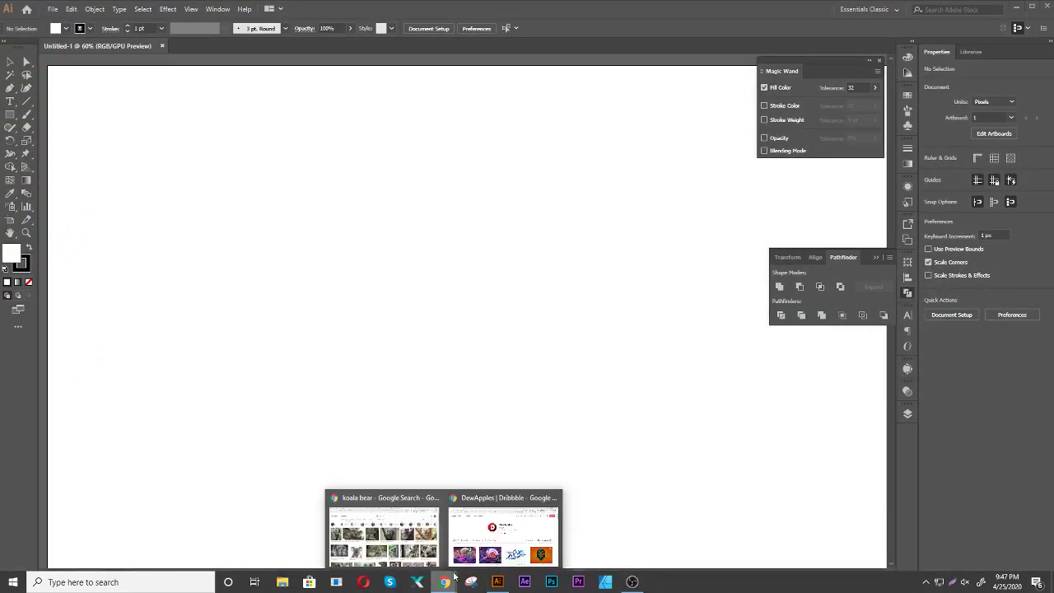
Open a new Chrome tab and search Google for 'animals'
left_click(472, 553)
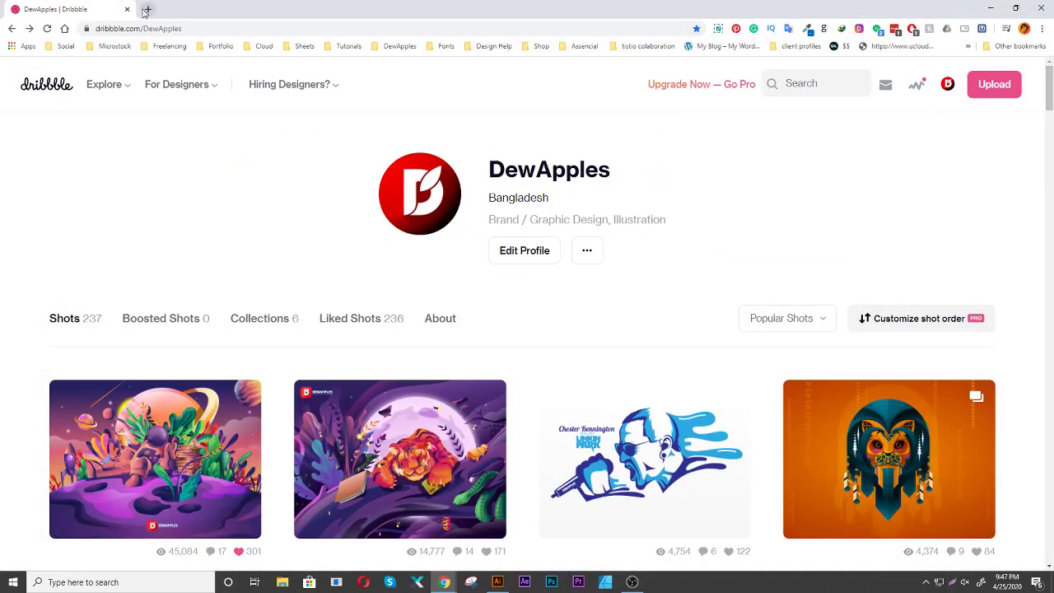
left_click(148, 9)
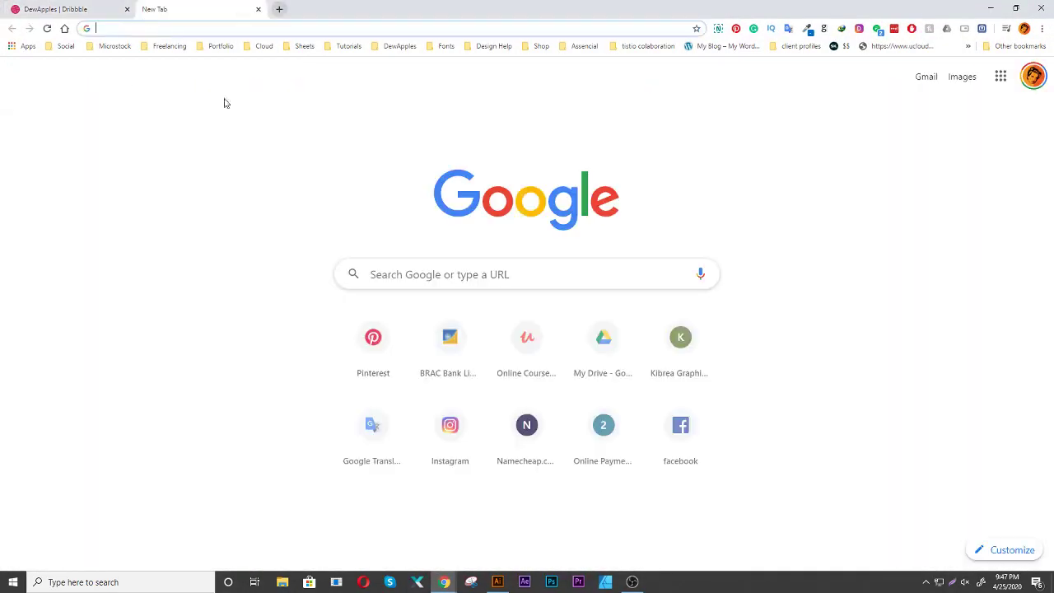
left_click(413, 276)
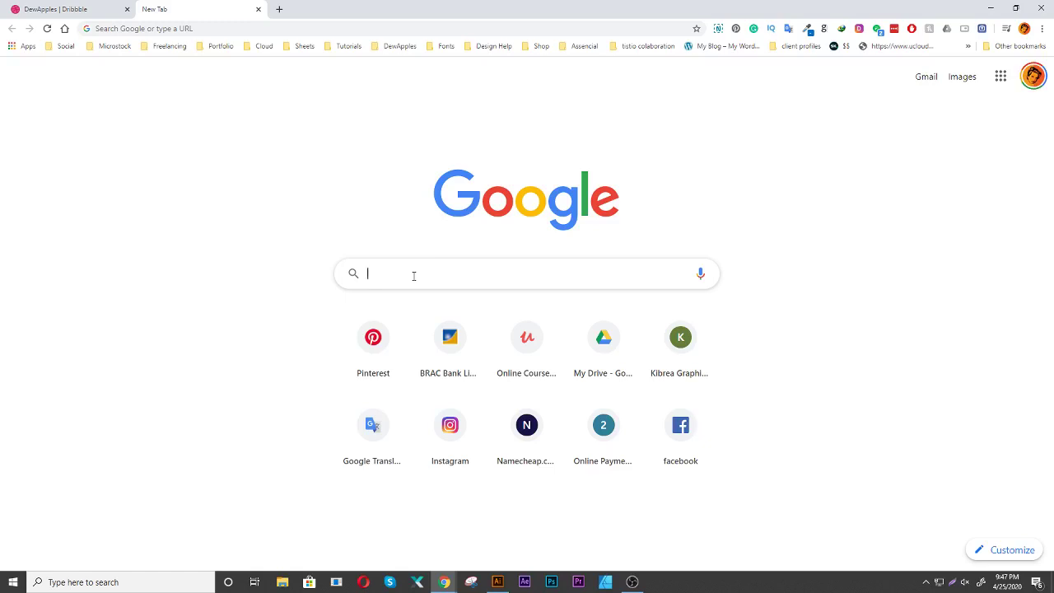
type("ani")
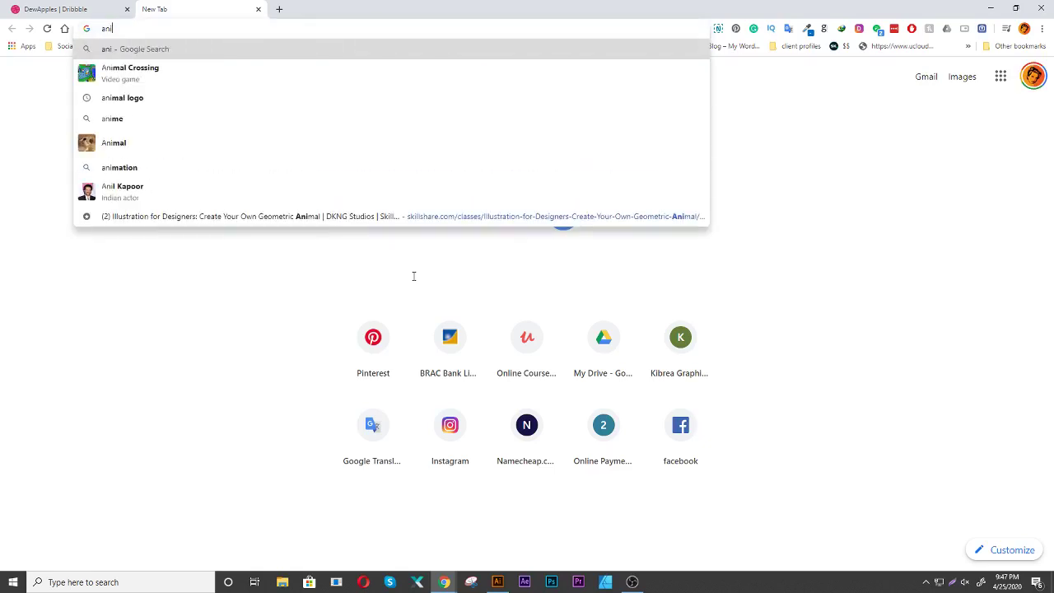
type("ma")
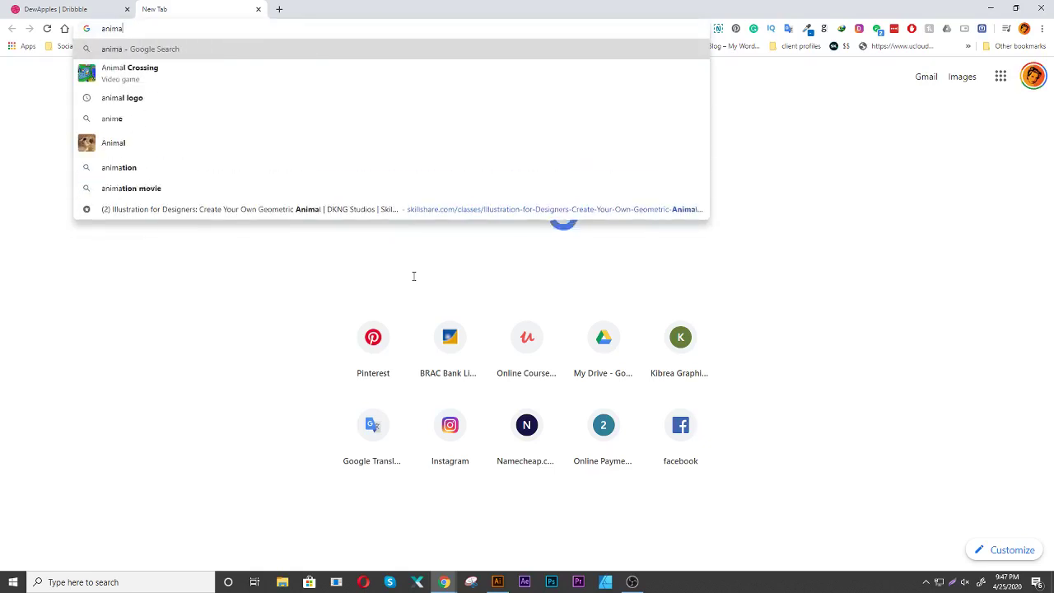
type("ls")
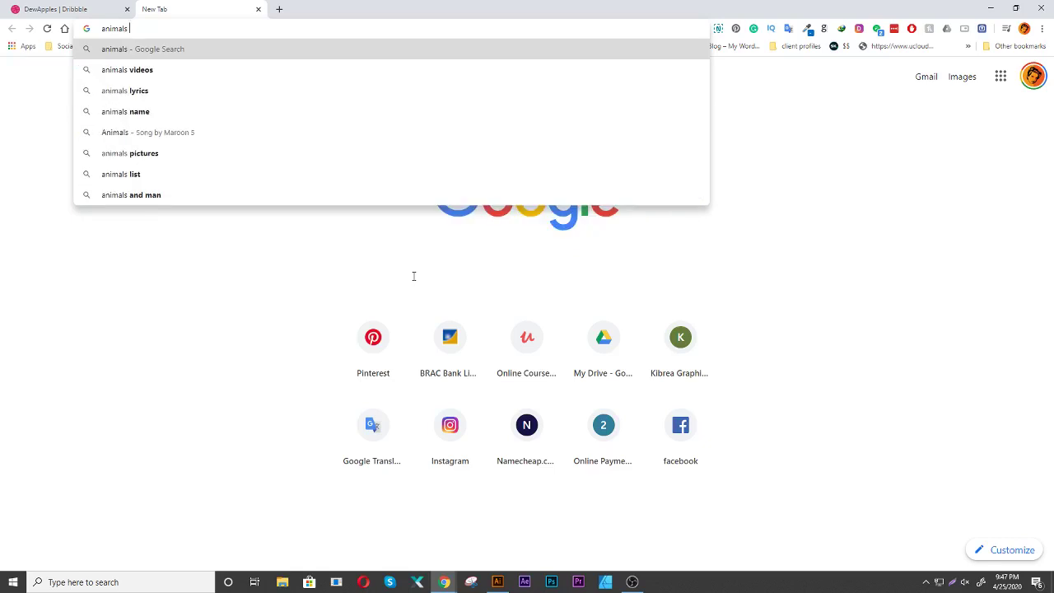
key("Return")
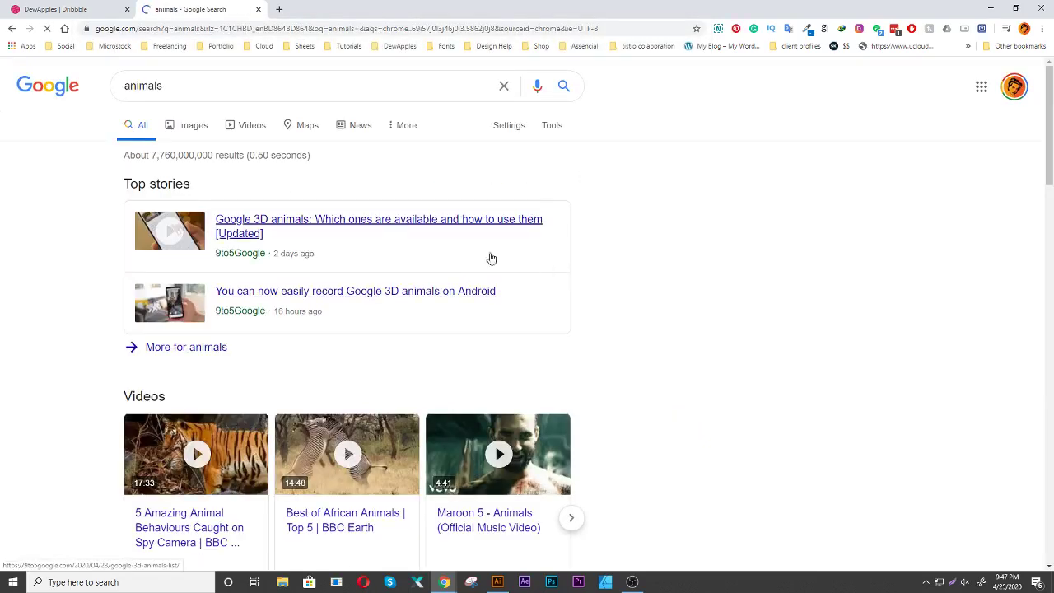
Switch the 'animals' results to Images and browse the photo grid before editing the query
left_click(193, 127)
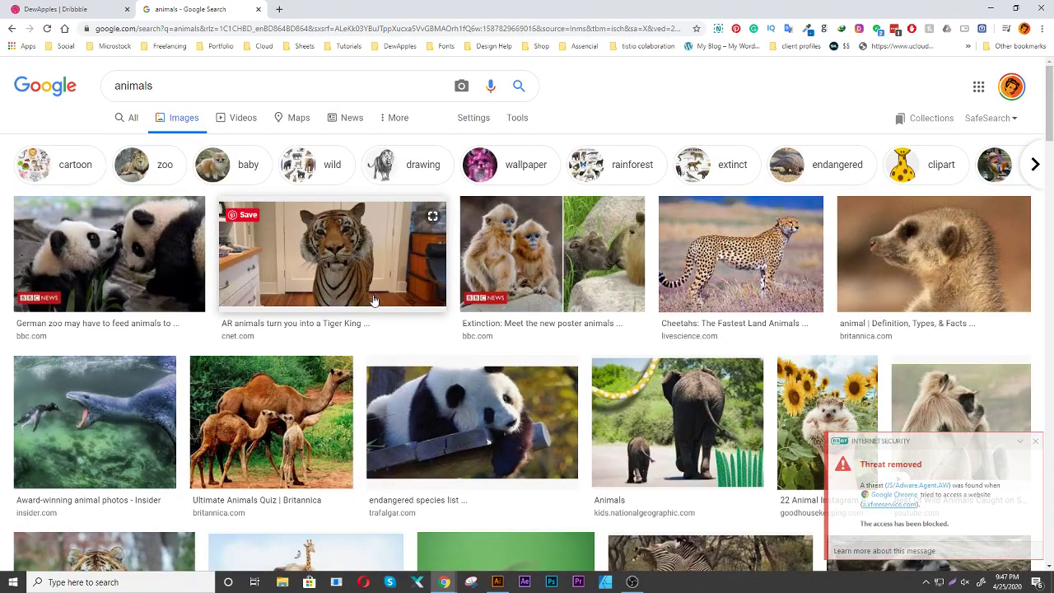
scroll(373, 300, "down", 1)
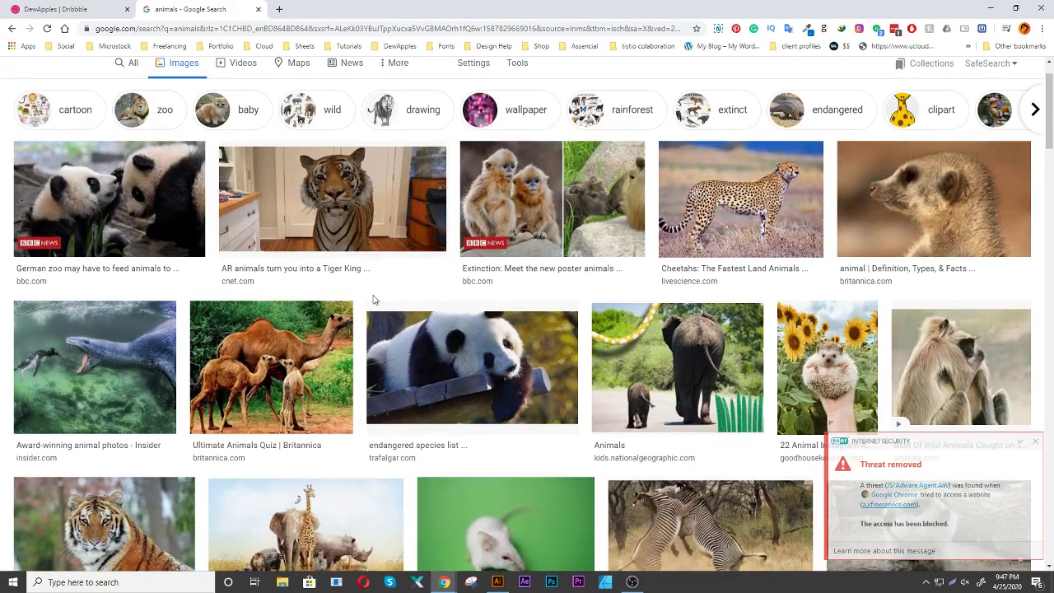
scroll(373, 301, "down", 1)
scroll(373, 300, "down", 1)
scroll(373, 300, "down", 1)
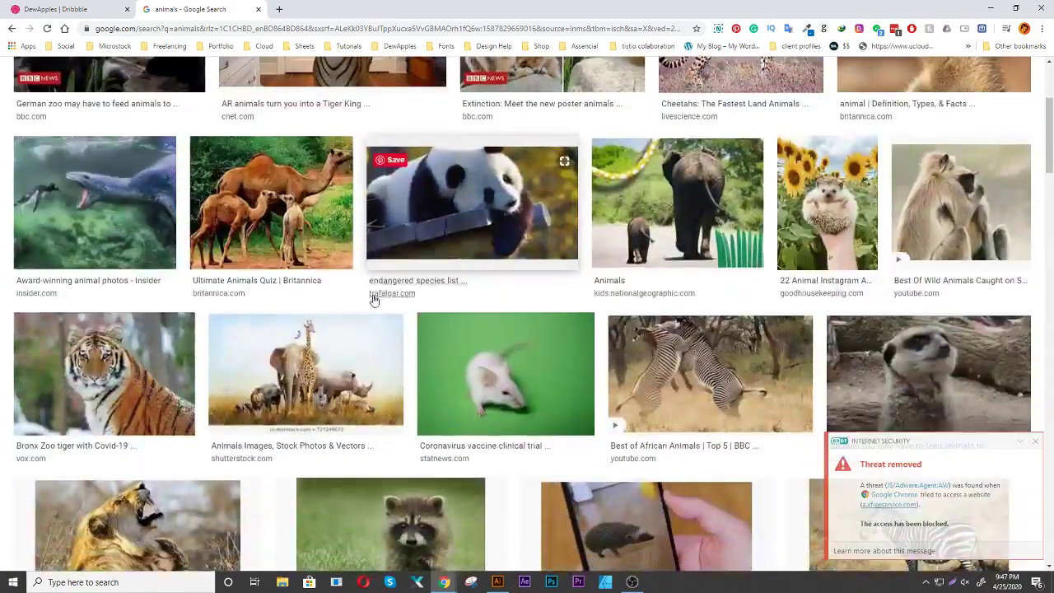
scroll(373, 301, "down", 2)
scroll(373, 301, "down", 2)
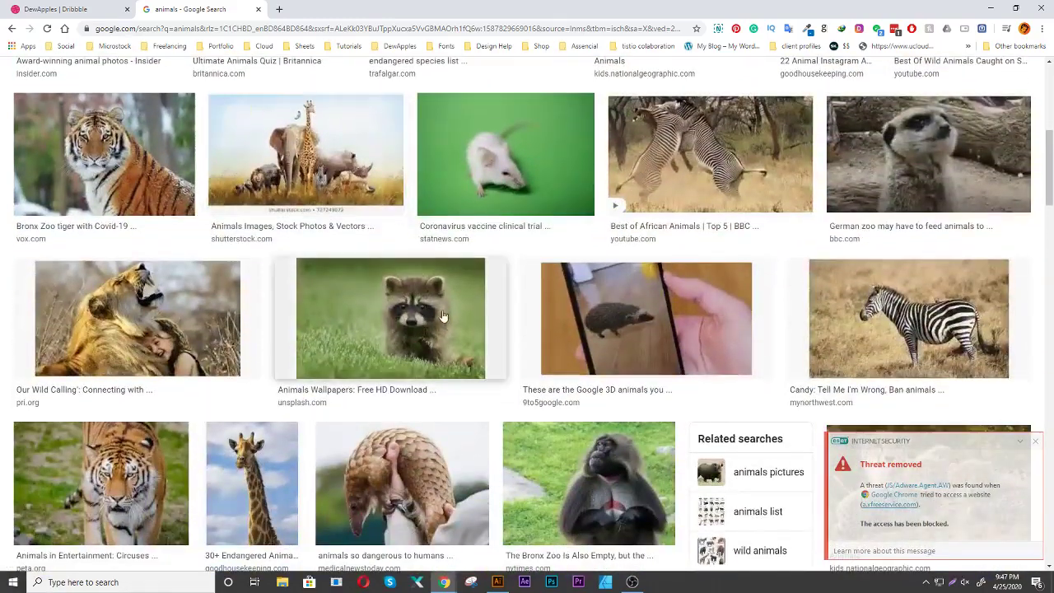
scroll(444, 315, "down", 2)
scroll(444, 316, "down", 3)
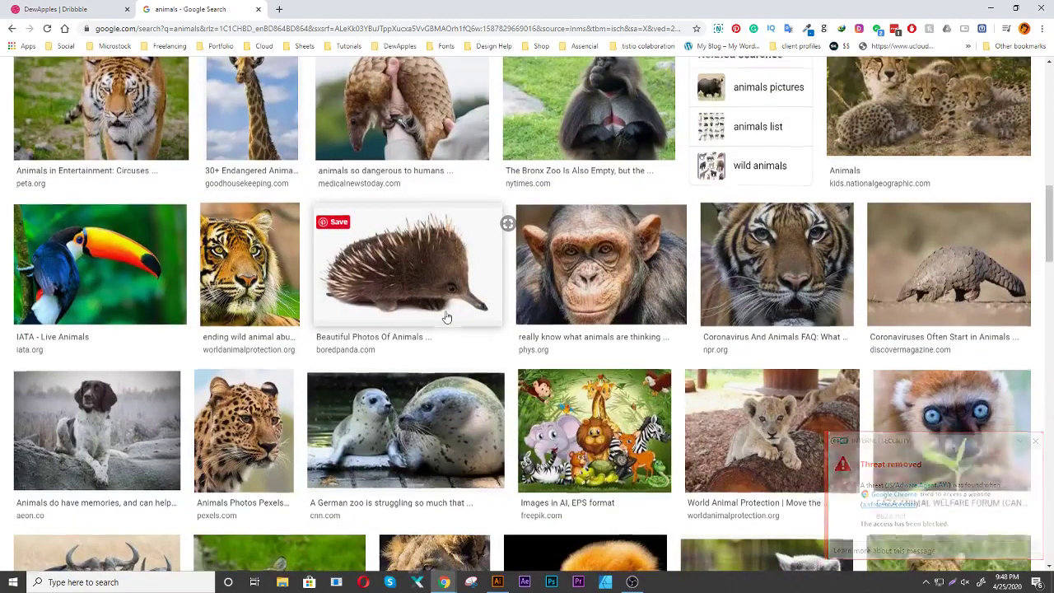
scroll(444, 316, "down", 2)
scroll(444, 318, "down", 1)
scroll(445, 318, "down", 1)
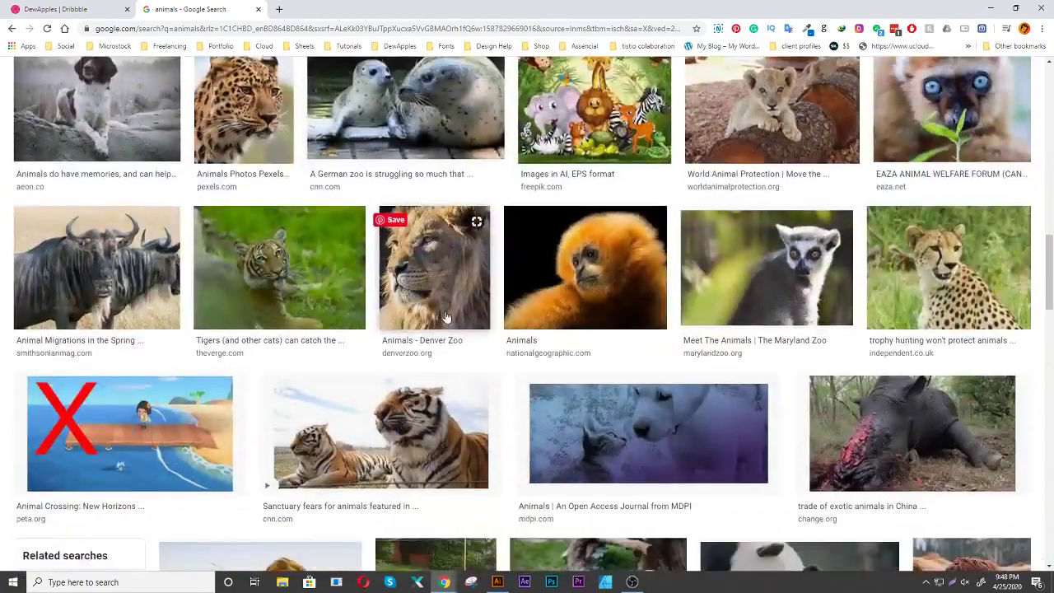
scroll(444, 318, "down", 2)
scroll(445, 318, "down", 3)
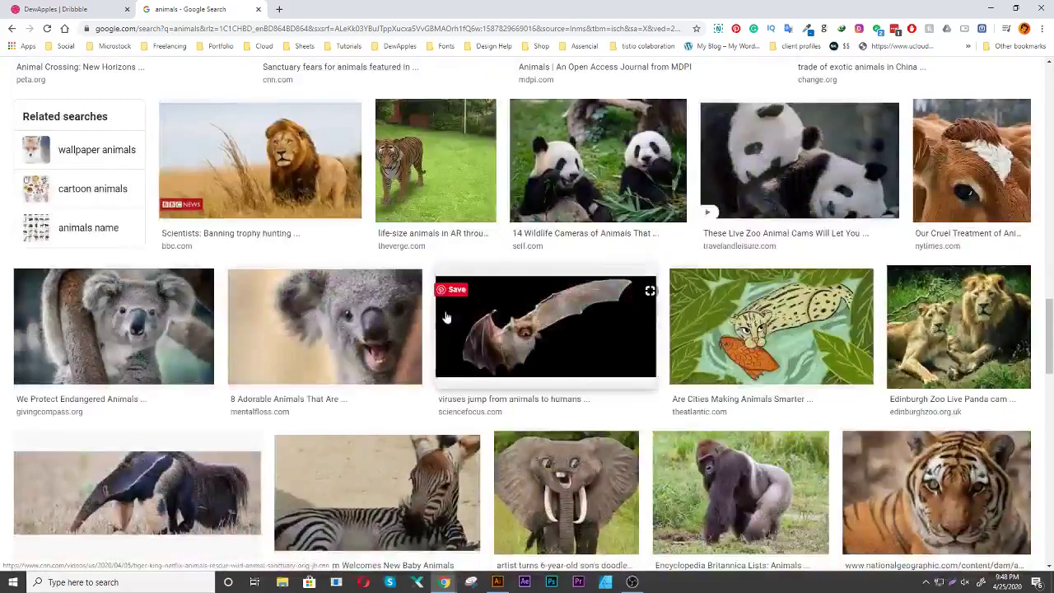
scroll(445, 318, "down", 1)
scroll(445, 316, "down", 2)
scroll(444, 316, "down", 1)
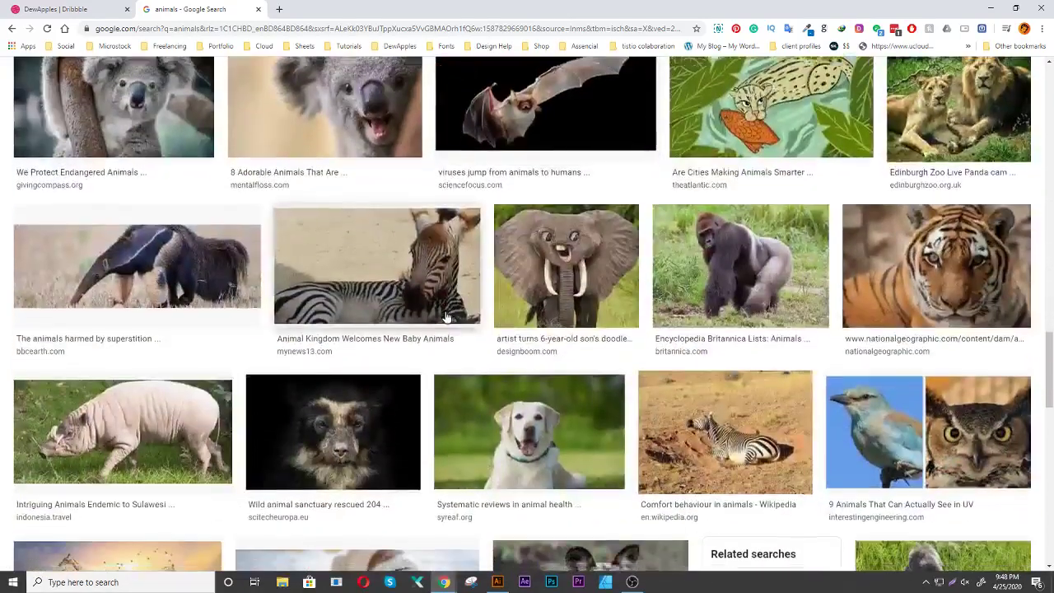
scroll(444, 316, "down", 2)
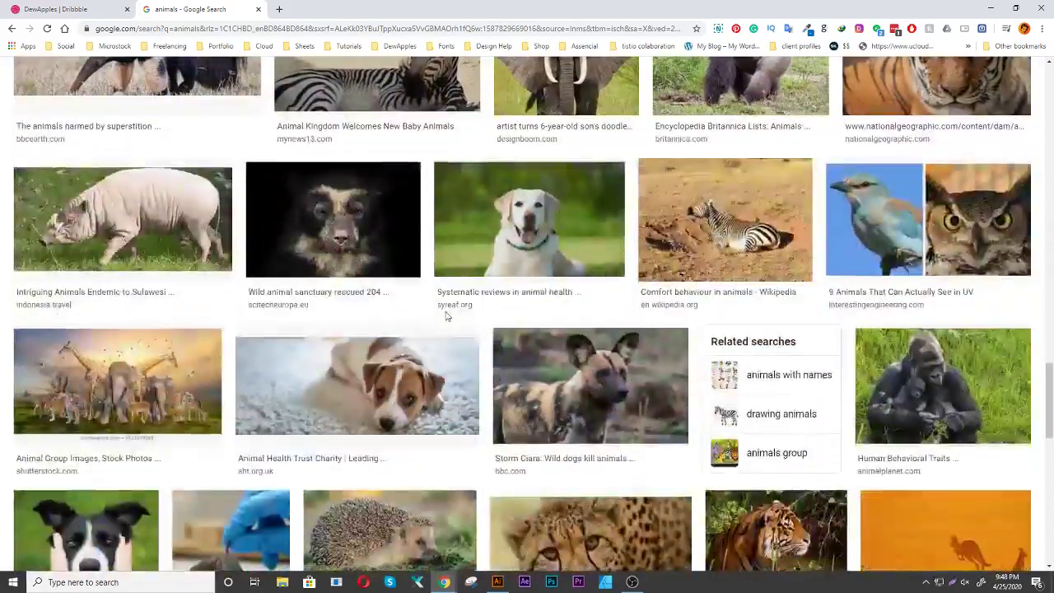
scroll(445, 316, "down", 1)
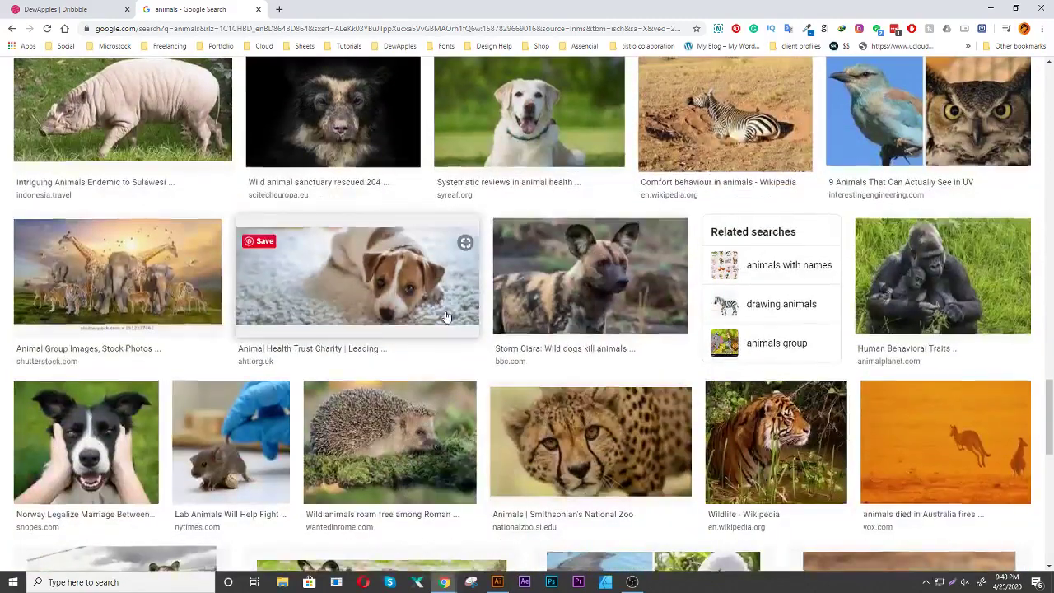
scroll(445, 317, "down", 1)
scroll(446, 317, "down", 4)
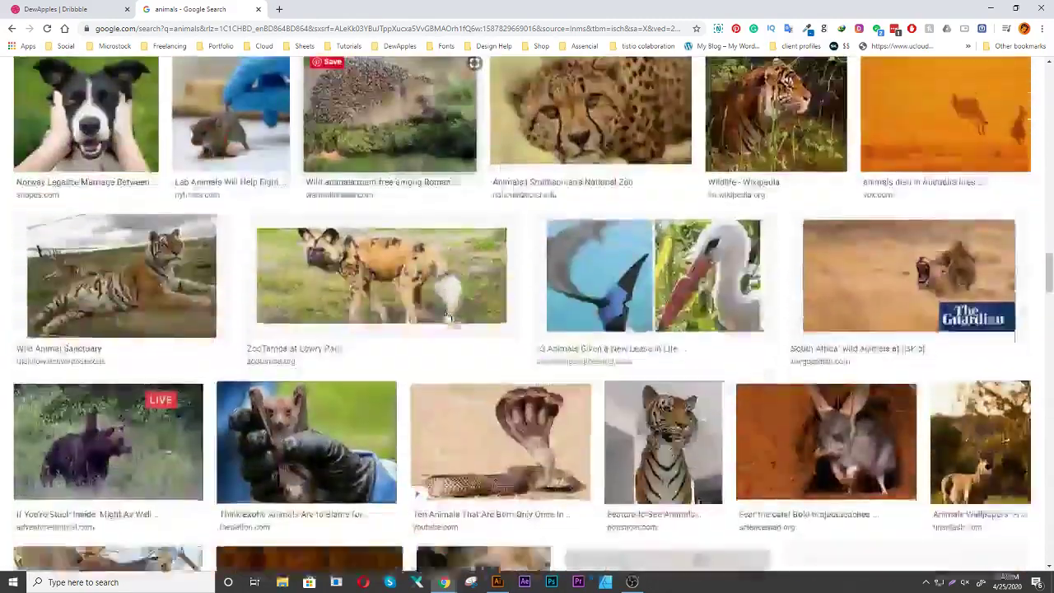
scroll(446, 317, "up", 3)
scroll(444, 317, "down", 2)
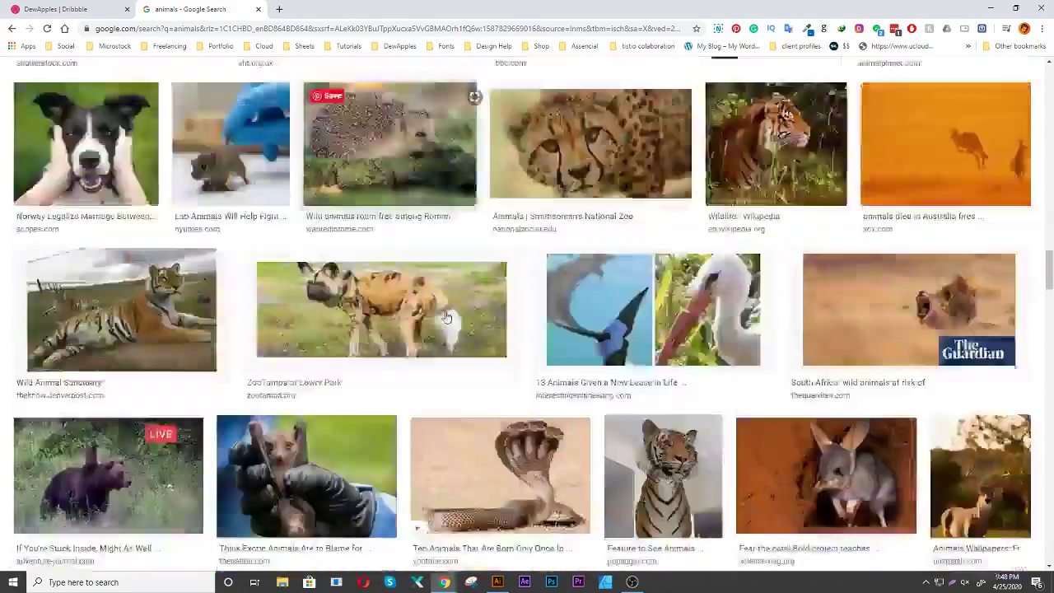
scroll(445, 317, "down", 4)
scroll(444, 317, "down", 2)
scroll(444, 317, "down", 2)
scroll(446, 317, "down", 1)
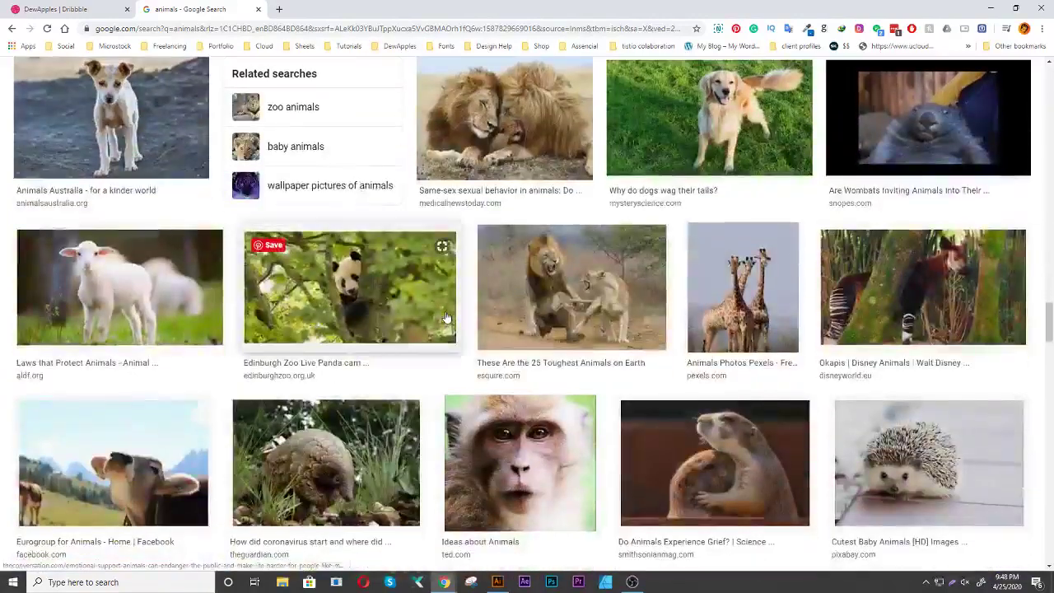
scroll(446, 317, "down", 3)
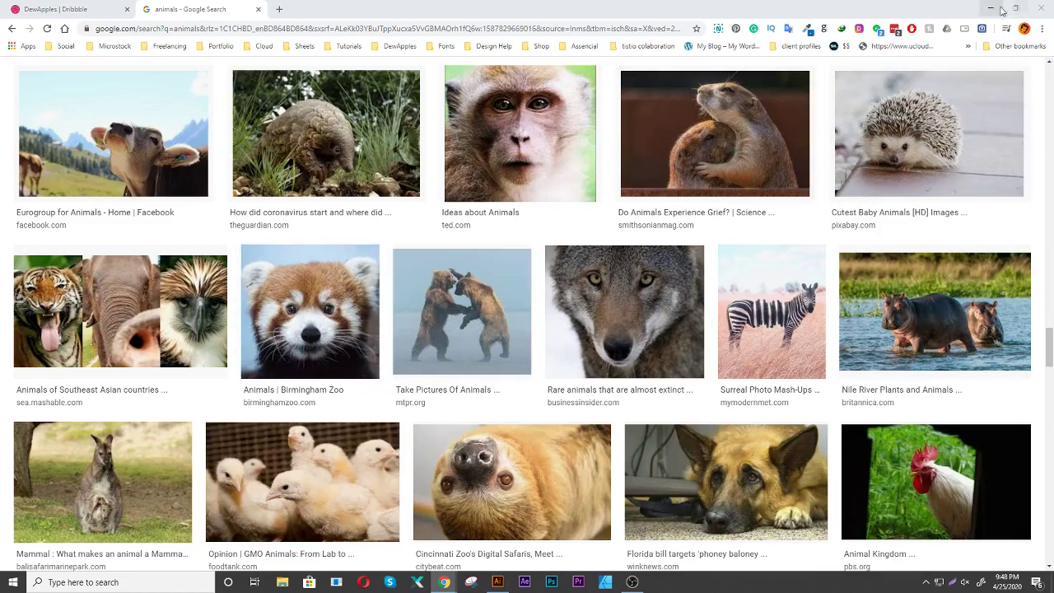
scroll(825, 186, "down", 10)
scroll(822, 190, "up", 5)
scroll(806, 202, "up", 5)
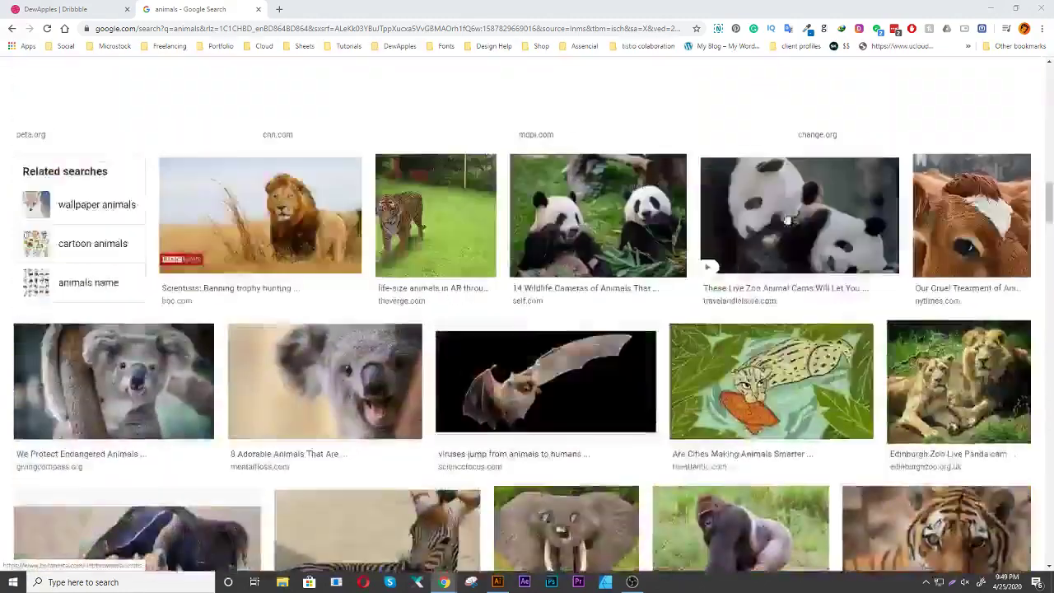
scroll(791, 214, "up", 5)
scroll(773, 224, "up", 5)
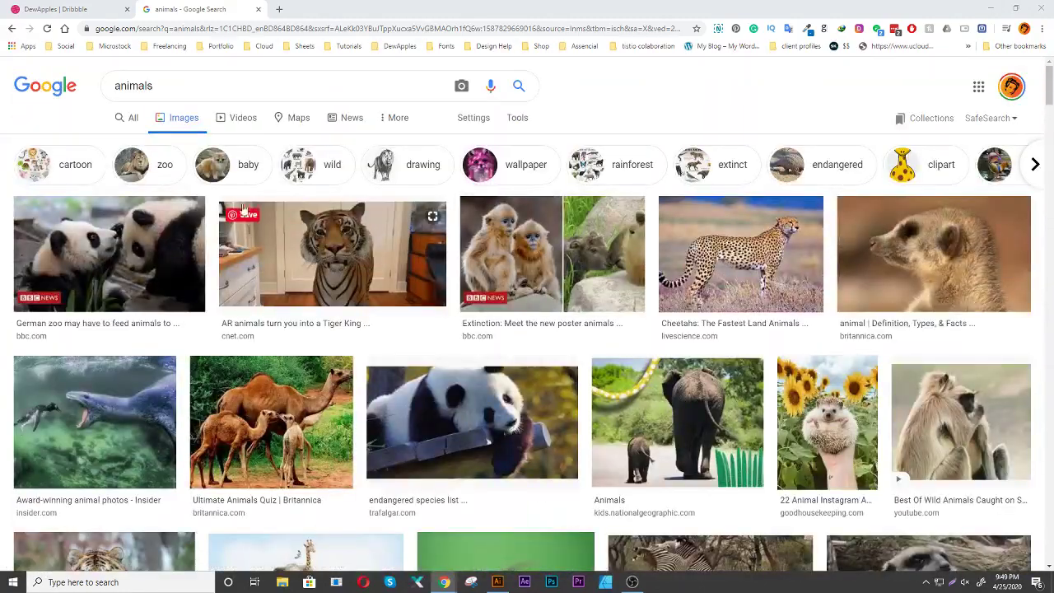
left_click(183, 87)
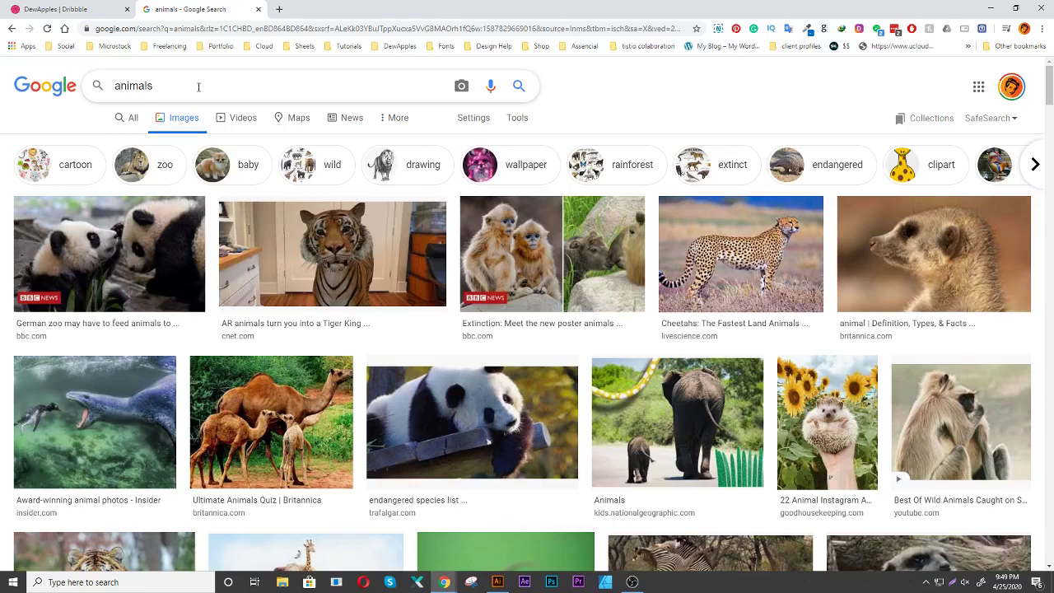
key("BackSpace")
key("BackSpace")
key("BackSpace")
key("BackSpace")
type("go")
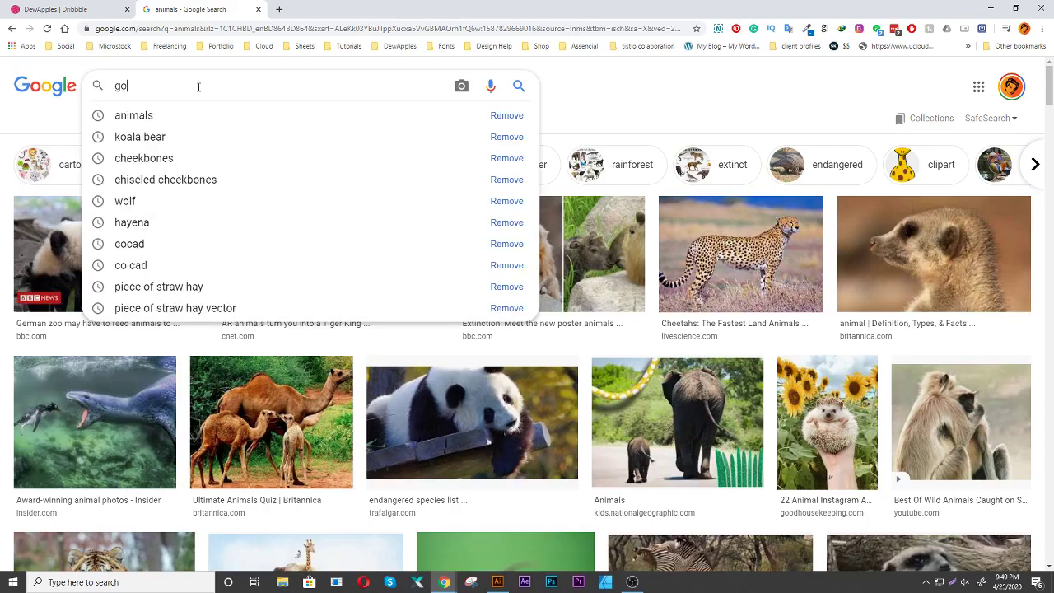
type("rilla")
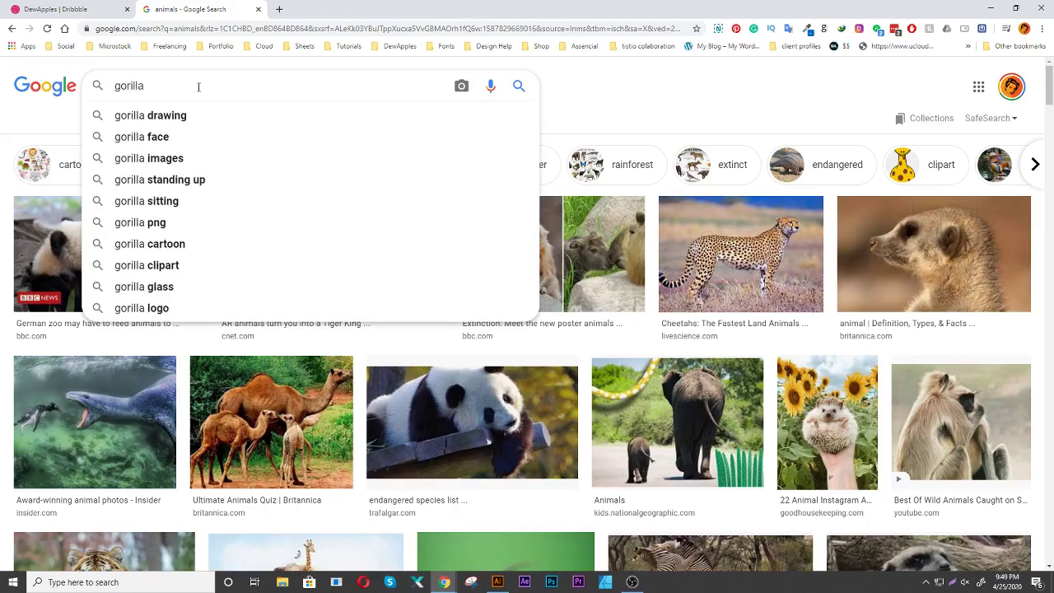
key("Return")
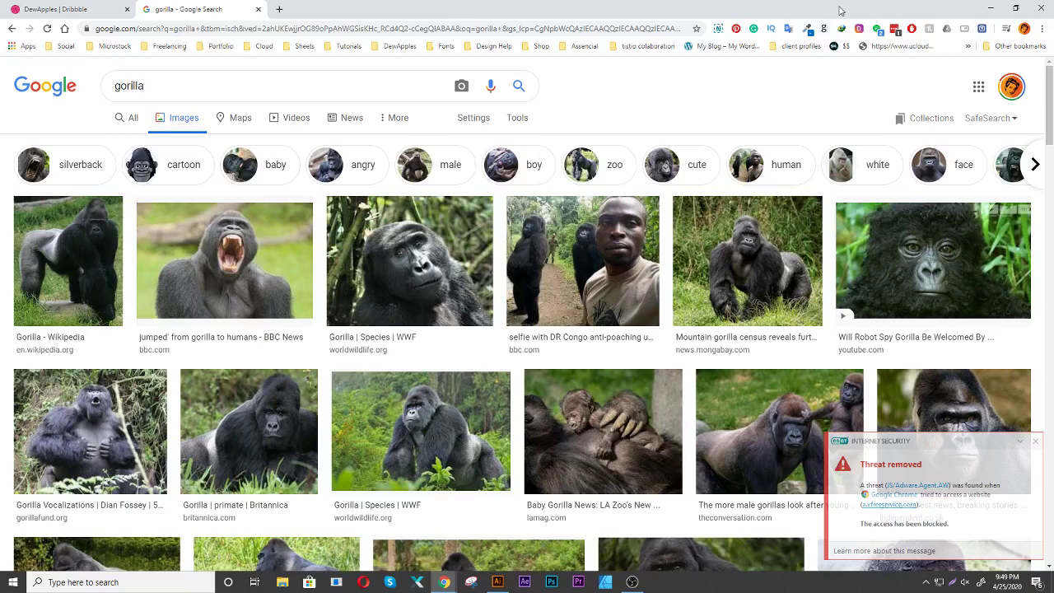
scroll(778, 429, "down", 2)
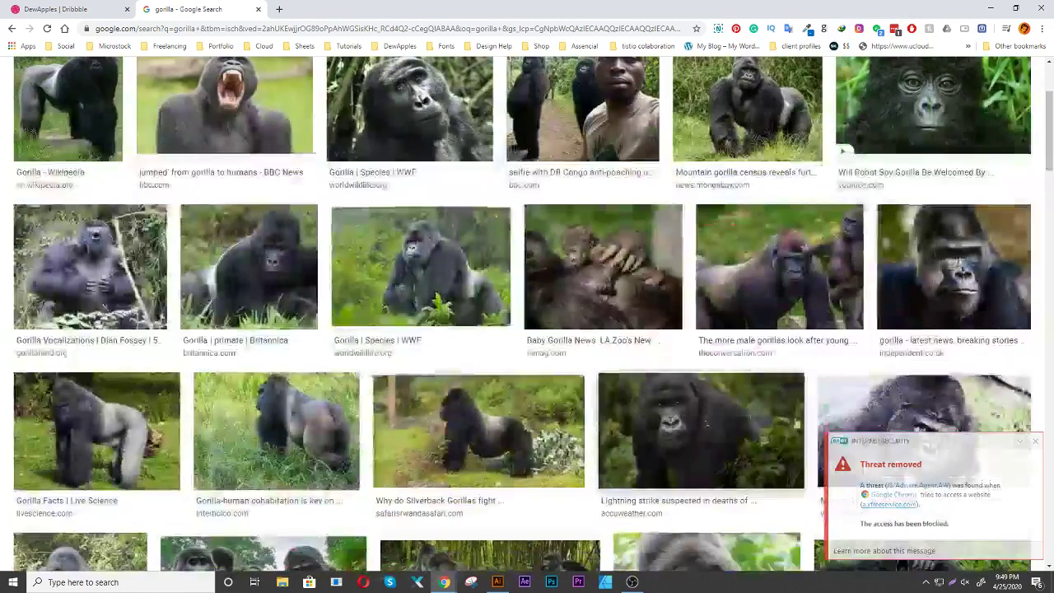
left_click(1035, 442)
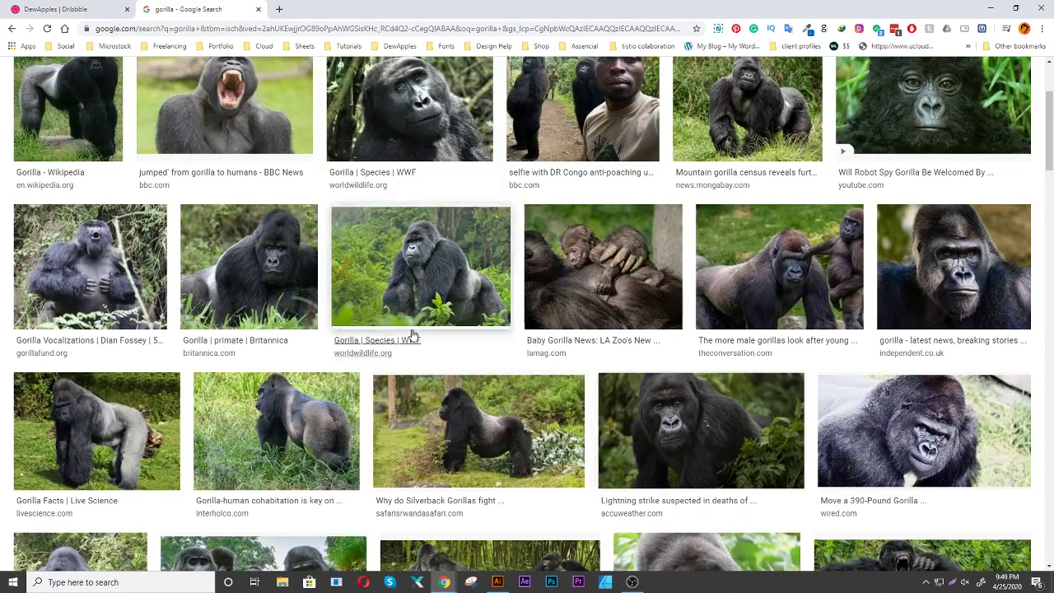
scroll(414, 334, "down", 4)
scroll(414, 333, "down", 1)
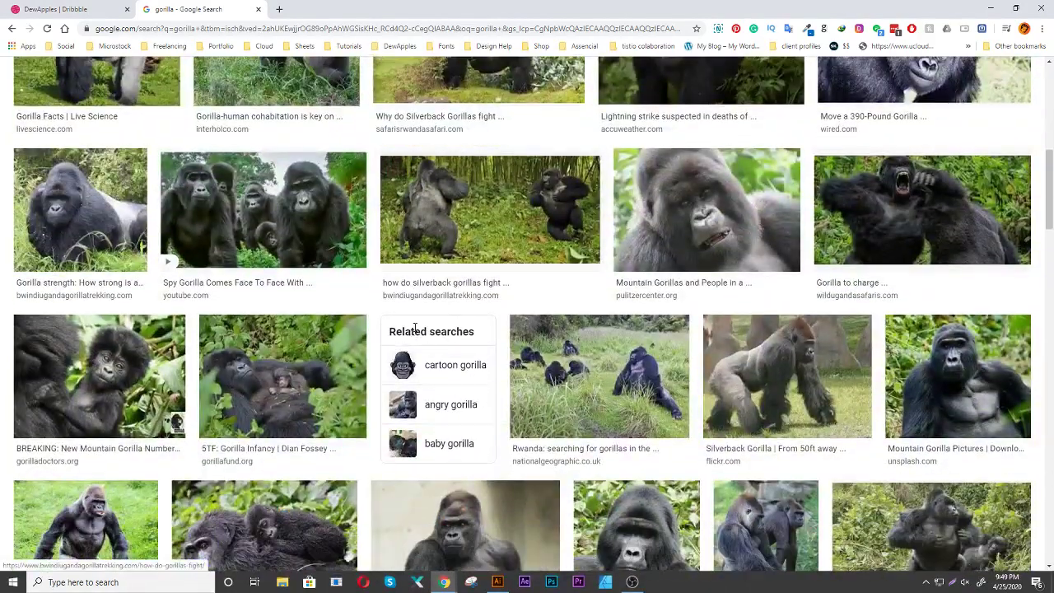
scroll(414, 328, "down", 1)
scroll(415, 331, "down", 3)
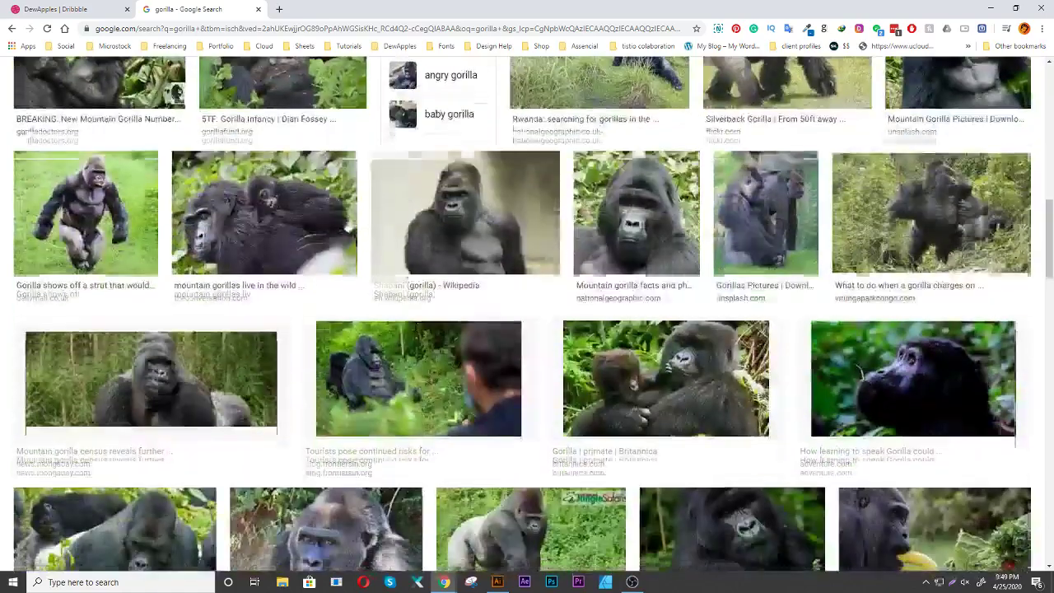
scroll(415, 332, "down", 2)
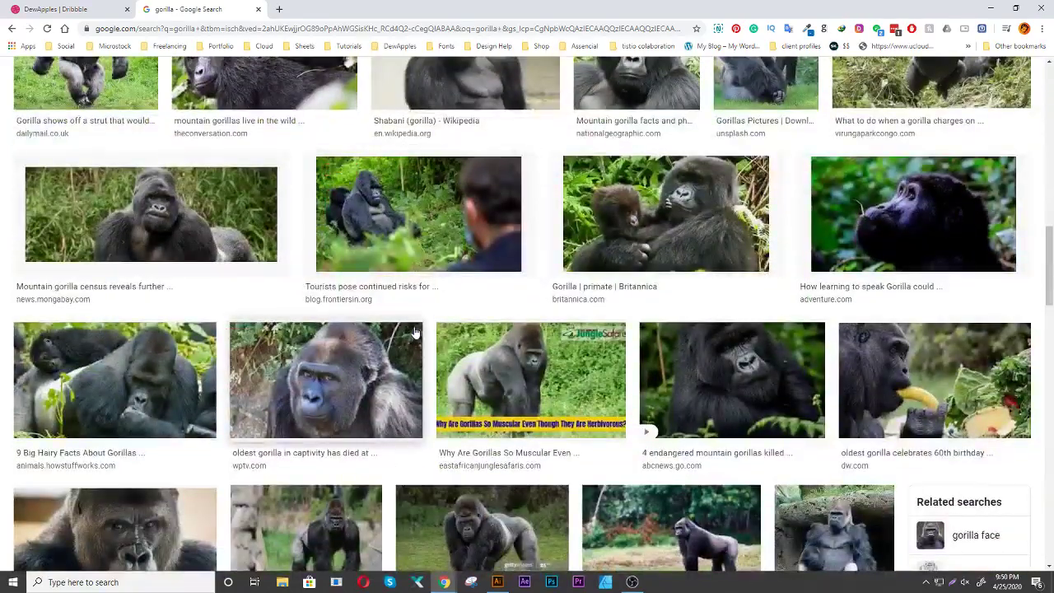
scroll(415, 332, "down", 3)
scroll(415, 332, "down", 3)
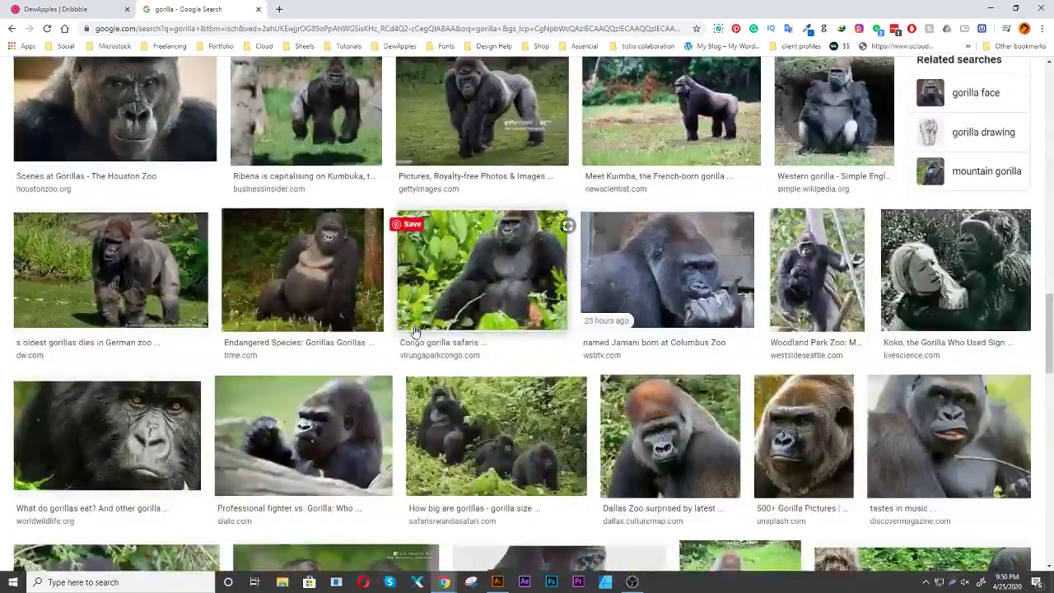
scroll(415, 332, "down", 4)
scroll(416, 331, "up", 1)
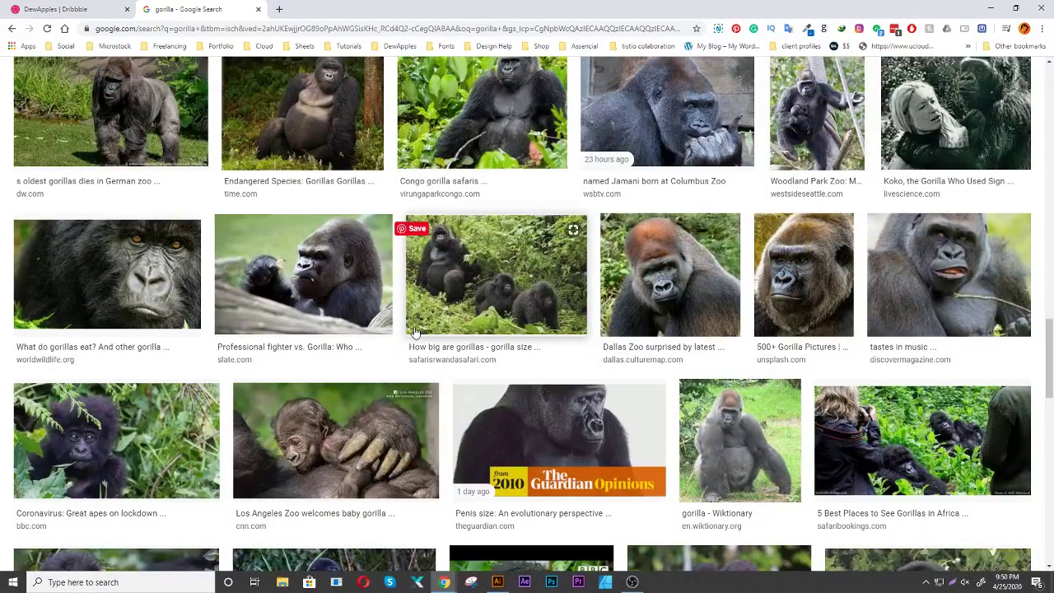
scroll(415, 333, "down", 3)
scroll(415, 332, "down", 3)
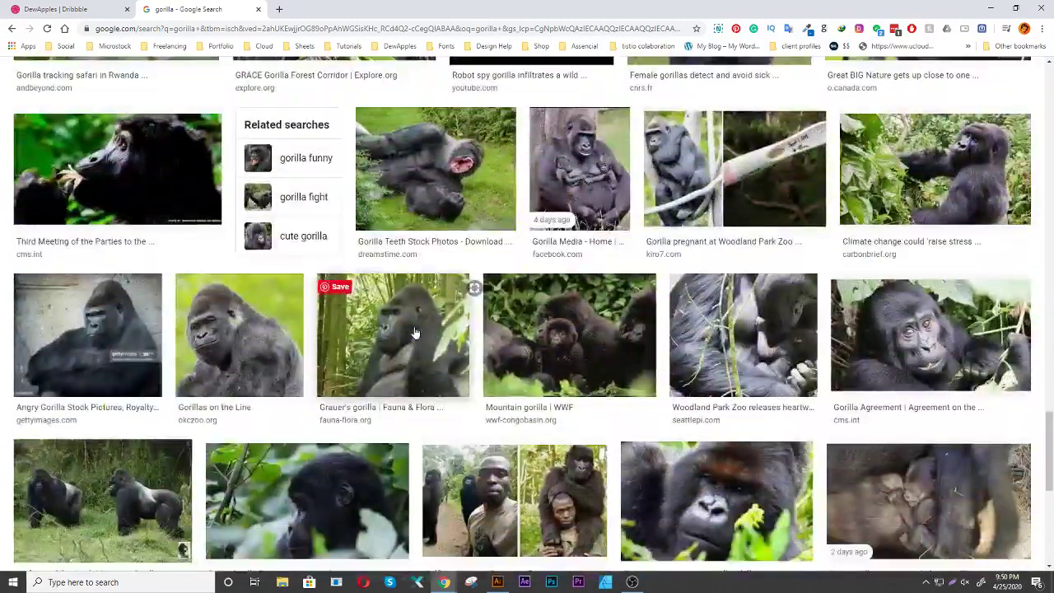
scroll(414, 333, "down", 3)
scroll(415, 331, "down", 3)
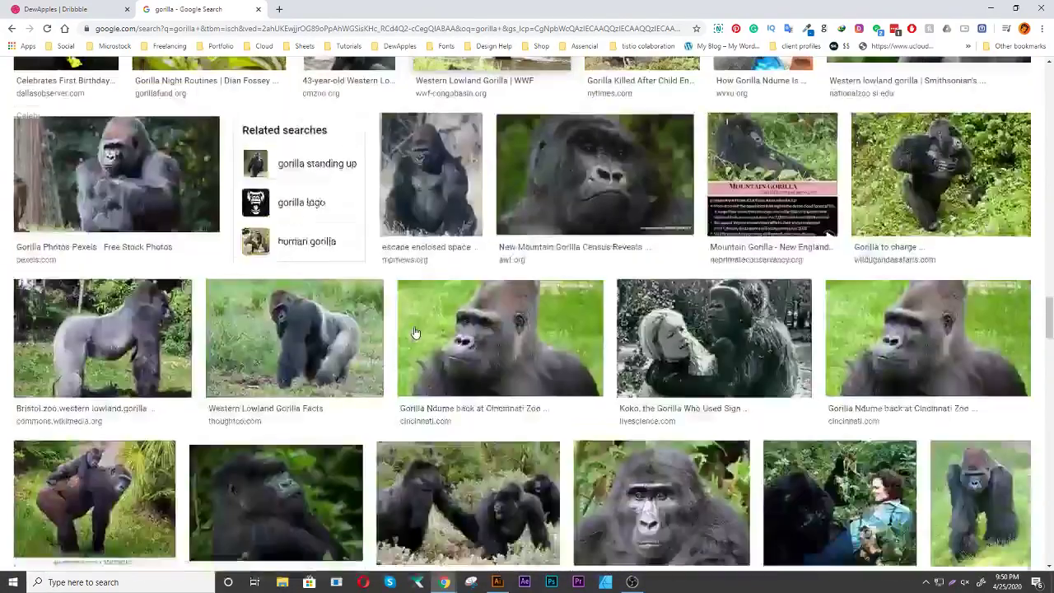
scroll(415, 332, "down", 1)
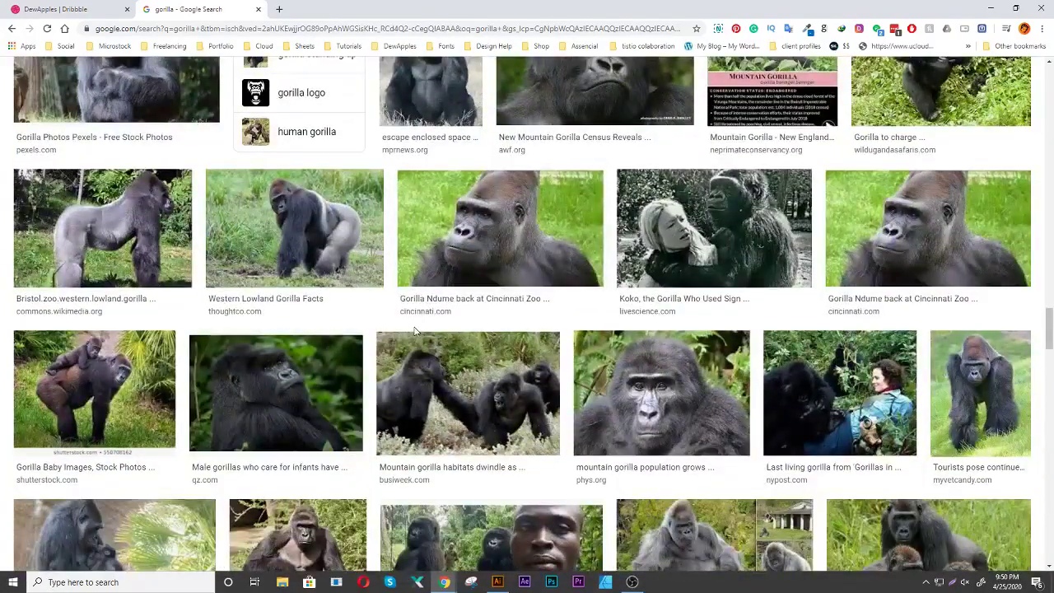
scroll(415, 331, "down", 2)
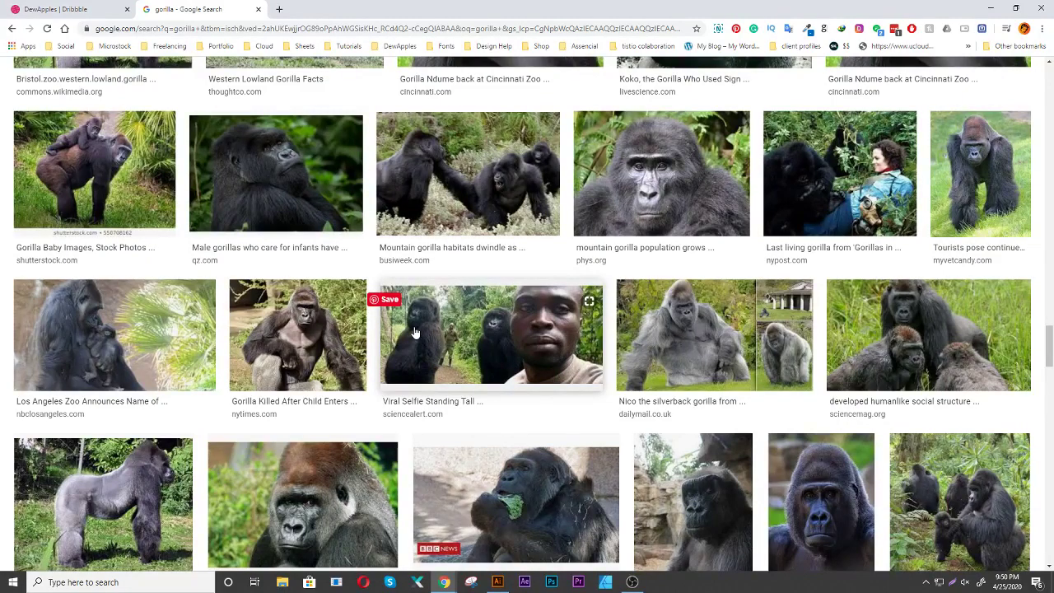
scroll(415, 332, "down", 2)
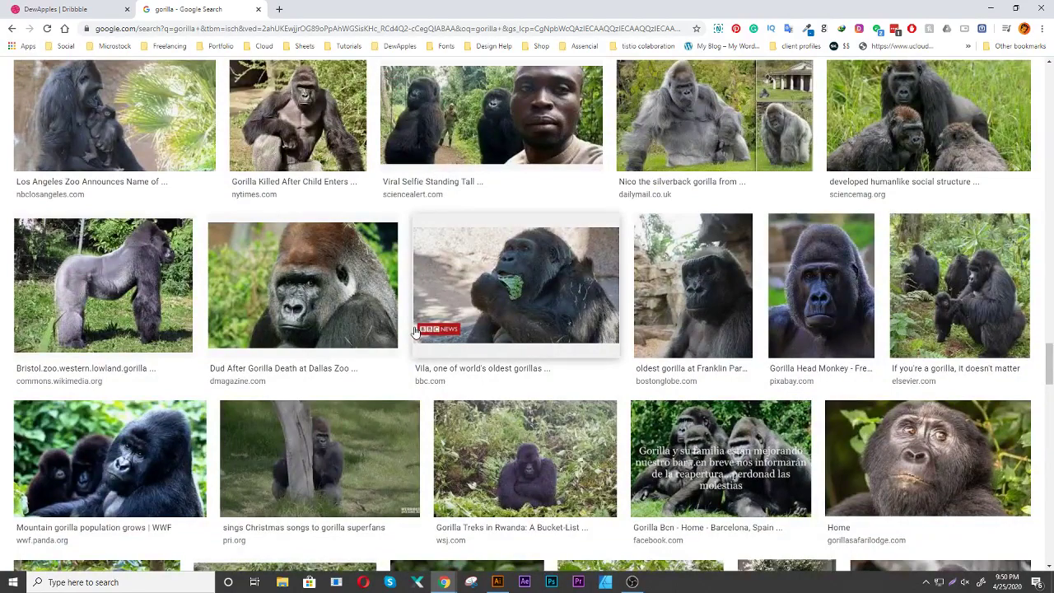
scroll(415, 331, "down", 2)
scroll(415, 331, "down", 2)
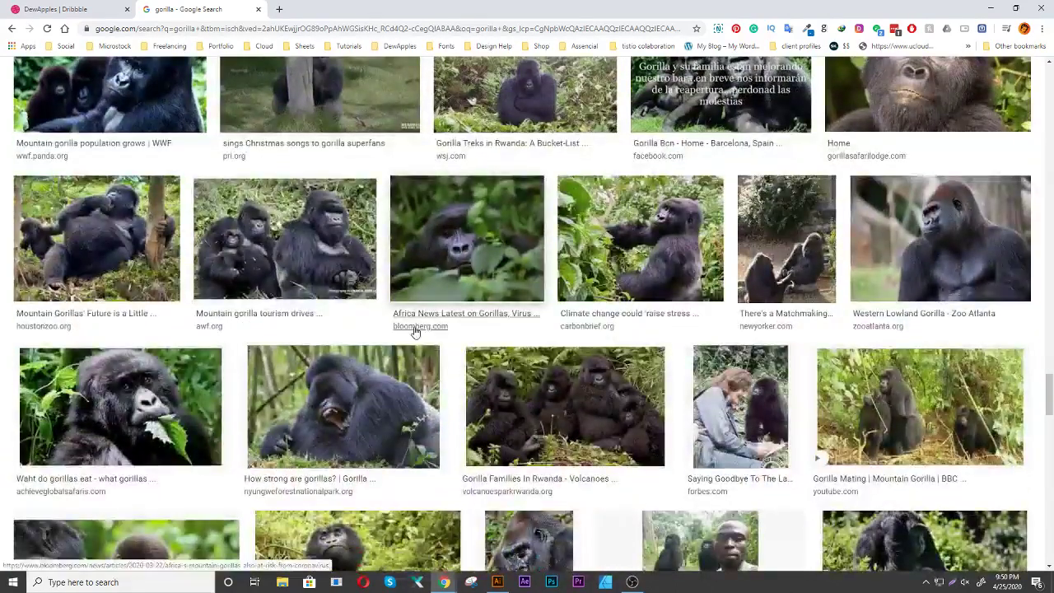
scroll(415, 332, "down", 2)
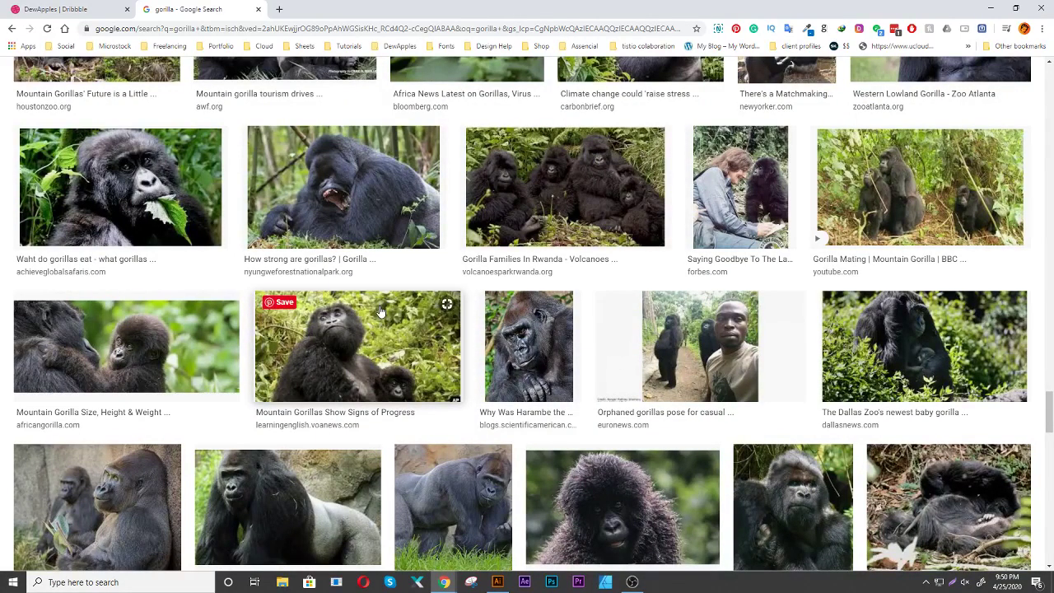
Preview the seated grey silverback gorilla photo and copy the image to the clipboard
left_click(355, 180)
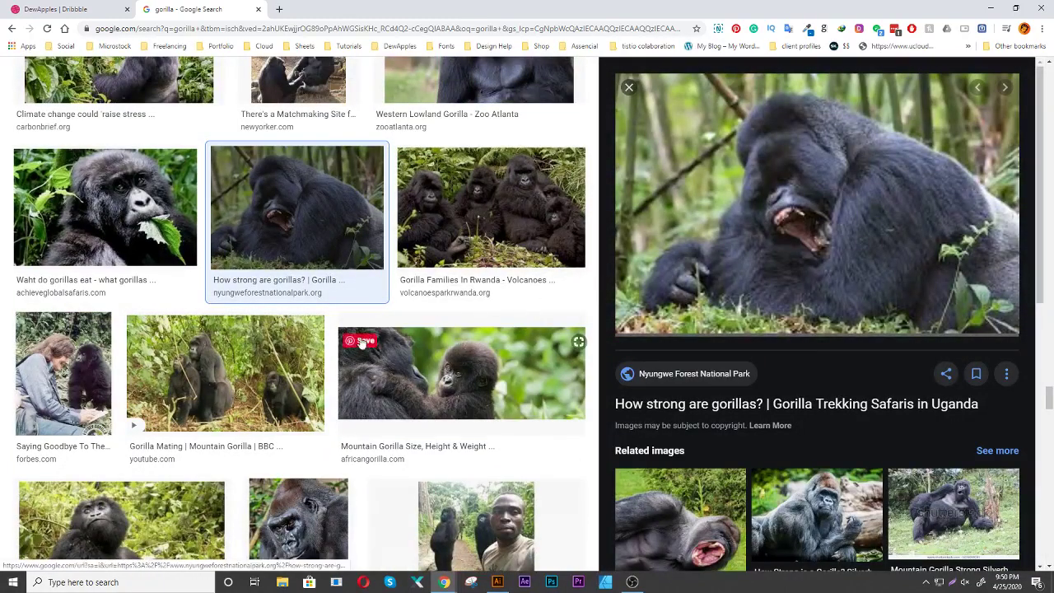
left_click(796, 508)
scroll(749, 370, "down", 2)
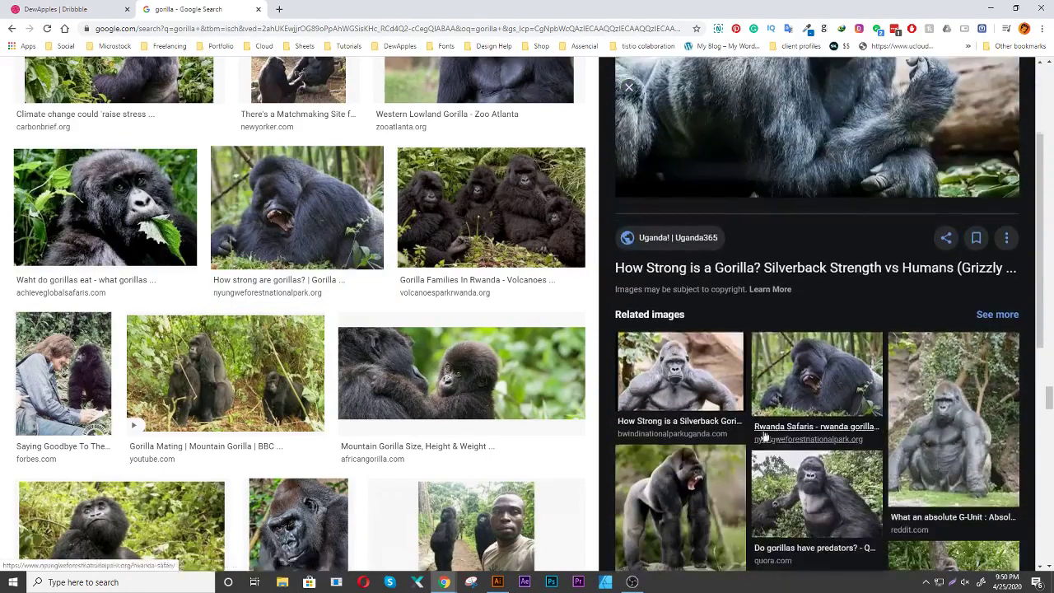
mouse_move(815, 375)
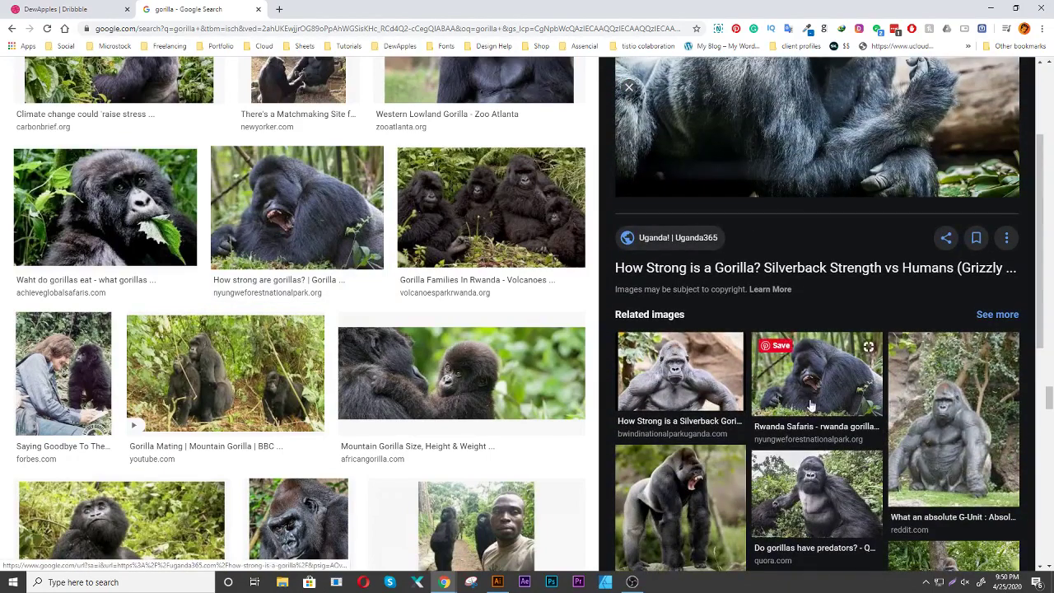
scroll(784, 370, "up", 2)
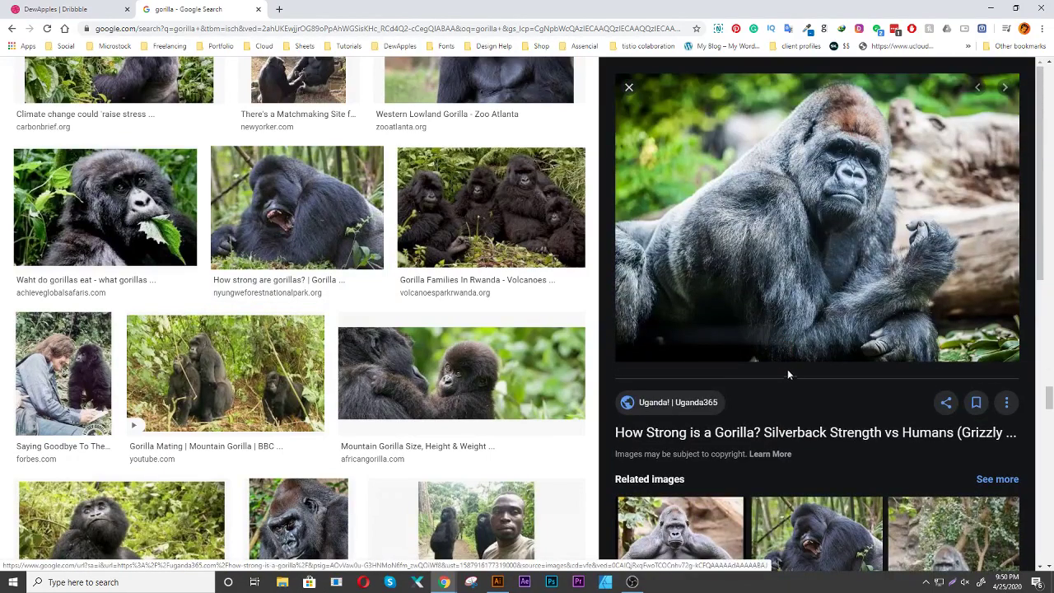
mouse_move(893, 196)
right_click(819, 195)
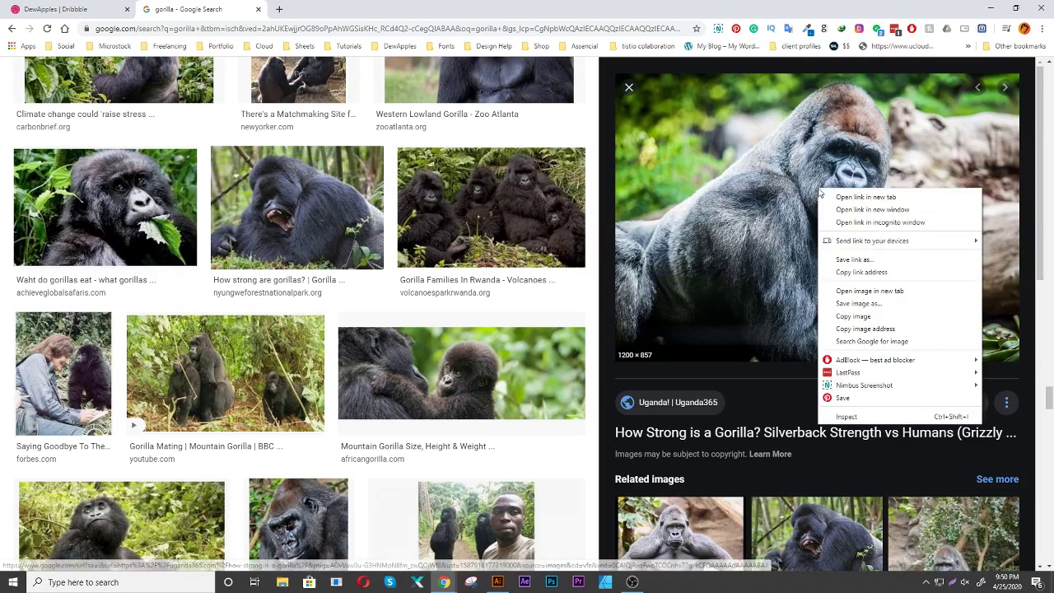
left_click(883, 318)
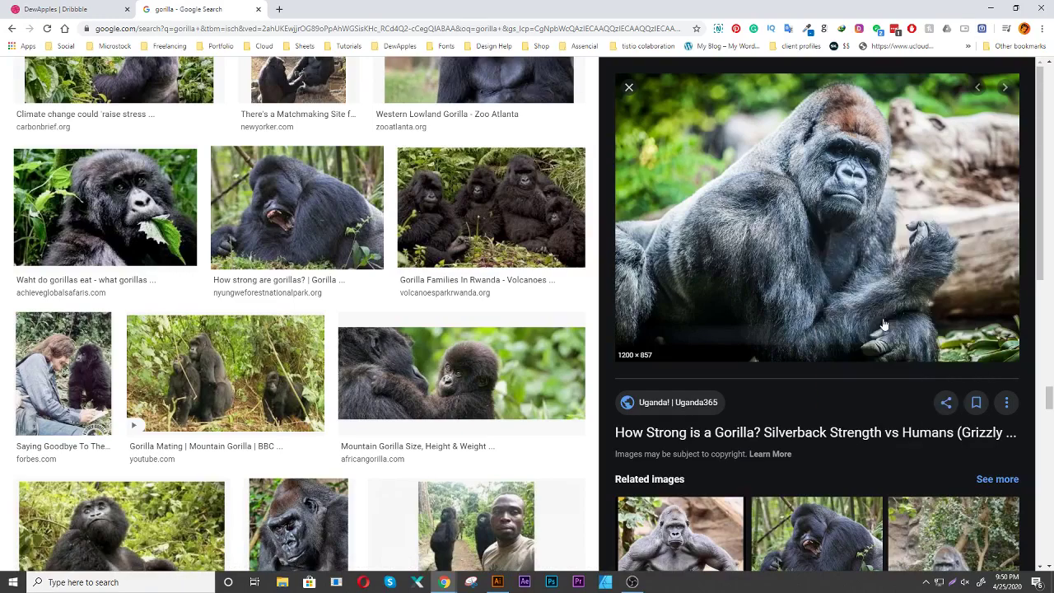
scroll(414, 333, "down", 4)
scroll(415, 333, "down", 2)
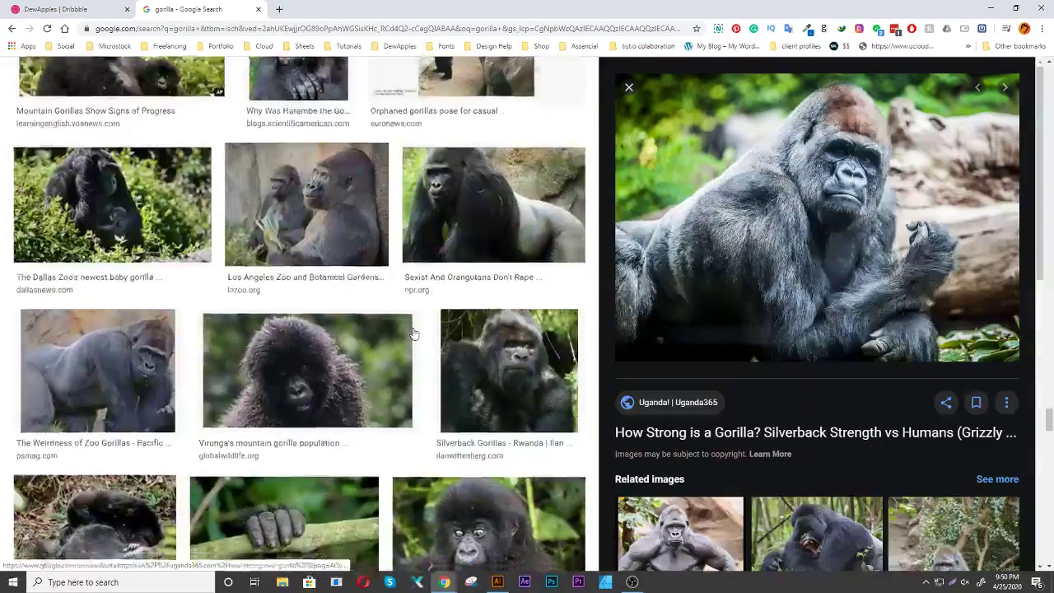
scroll(414, 333, "down", 2)
scroll(414, 334, "down", 2)
scroll(414, 333, "down", 2)
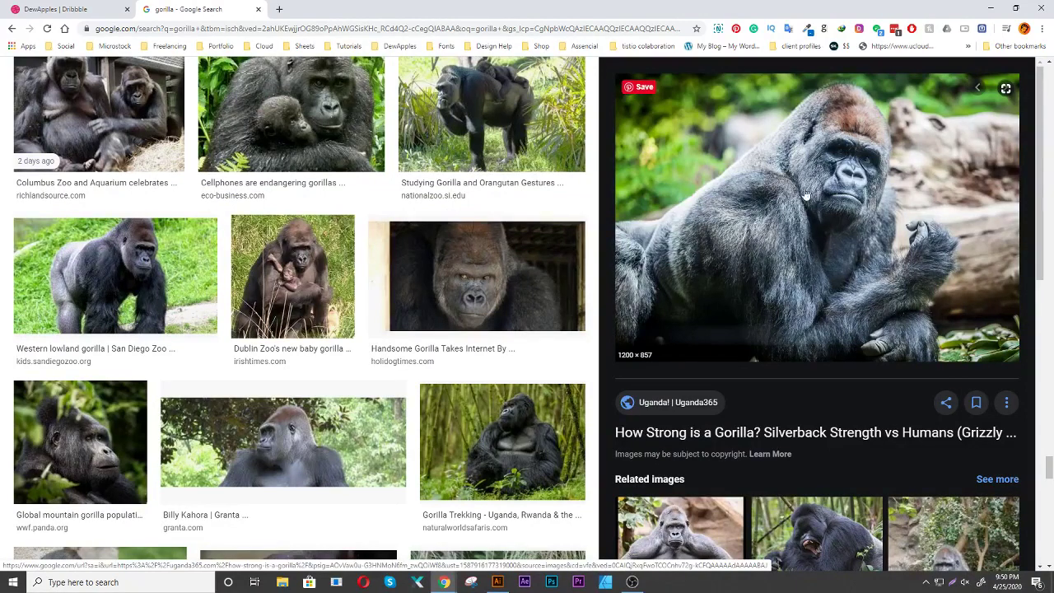
Minimize Chrome and launch Photoshop from the taskbar to its Welcome screen
left_click(993, 9)
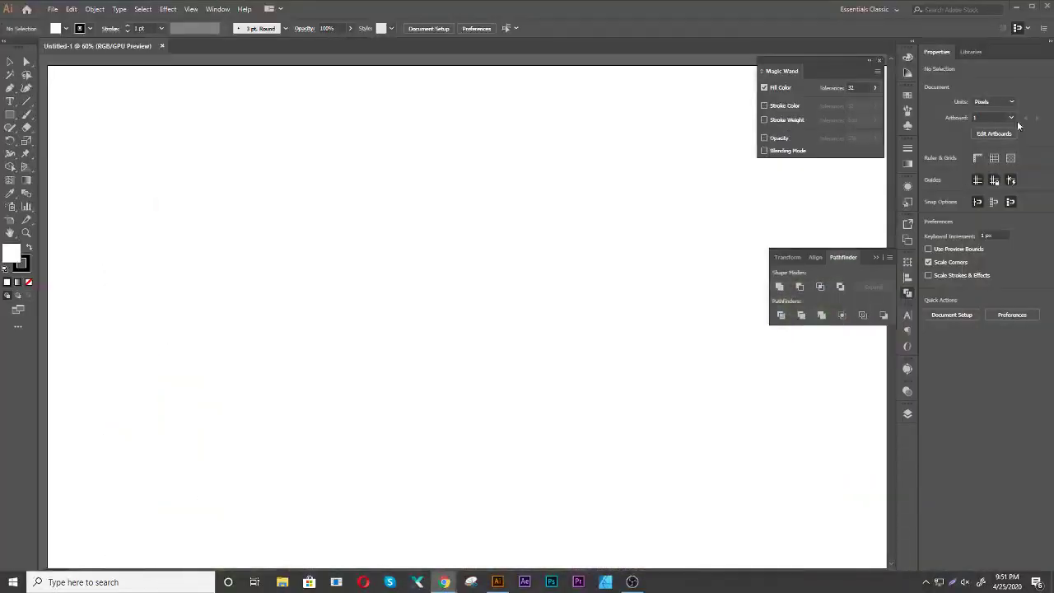
left_click(553, 582)
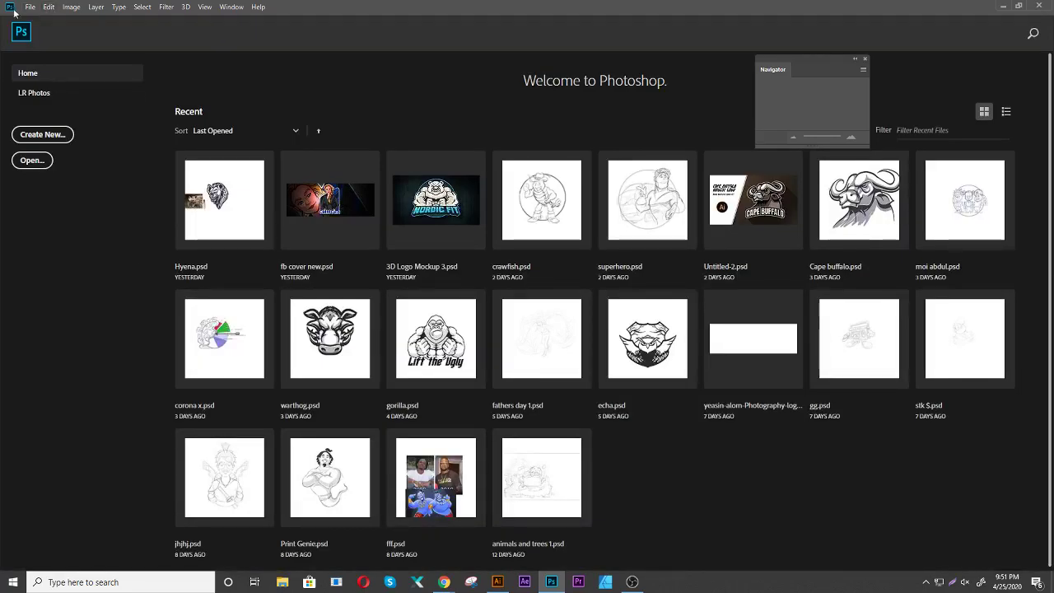
Check Photoshop's File menu, then bring up the Windows Start menu
left_click(29, 9)
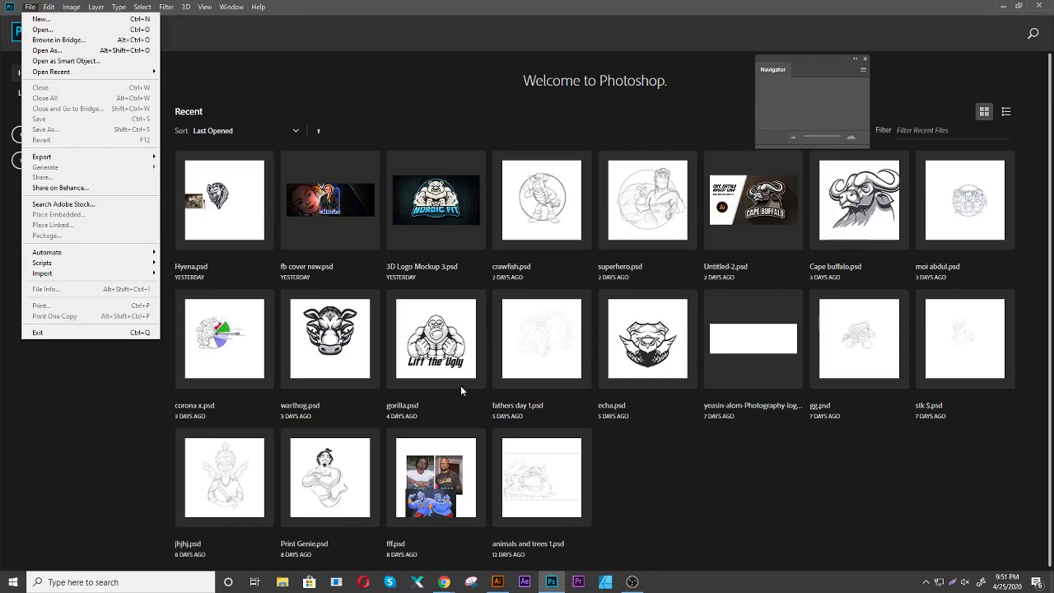
left_click(12, 582)
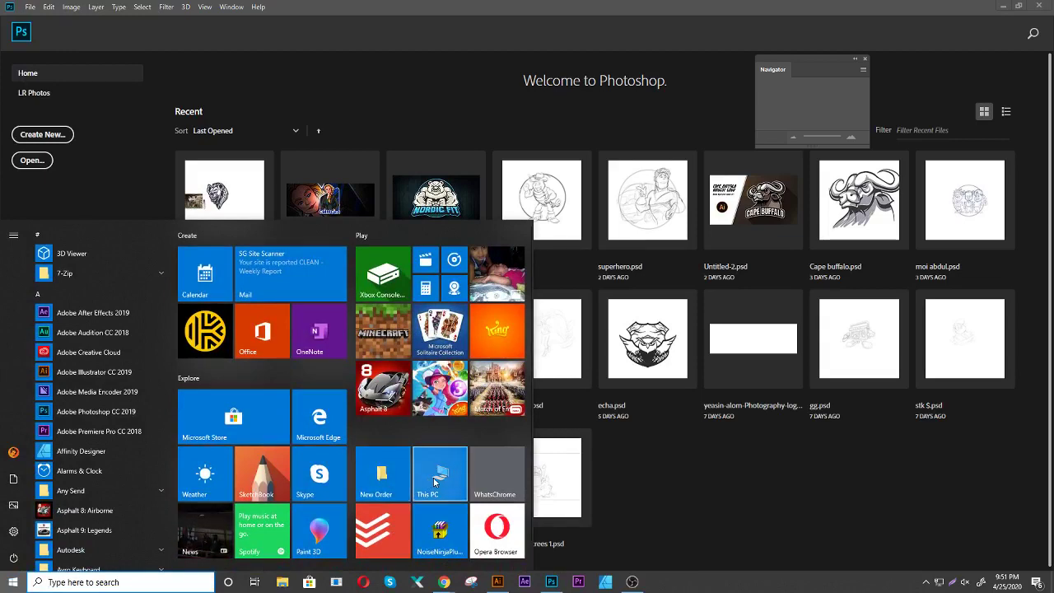
Open This PC in a maximized File Explorer and navigate to the DESIGN folder
left_click(426, 482)
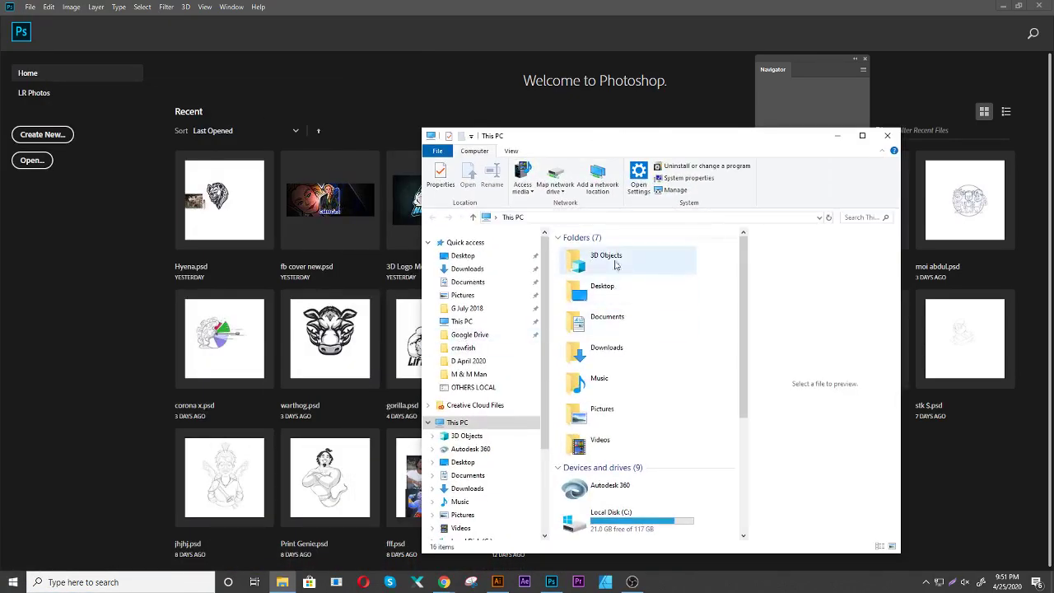
scroll(460, 453, "down", 2)
scroll(461, 455, "down", 1)
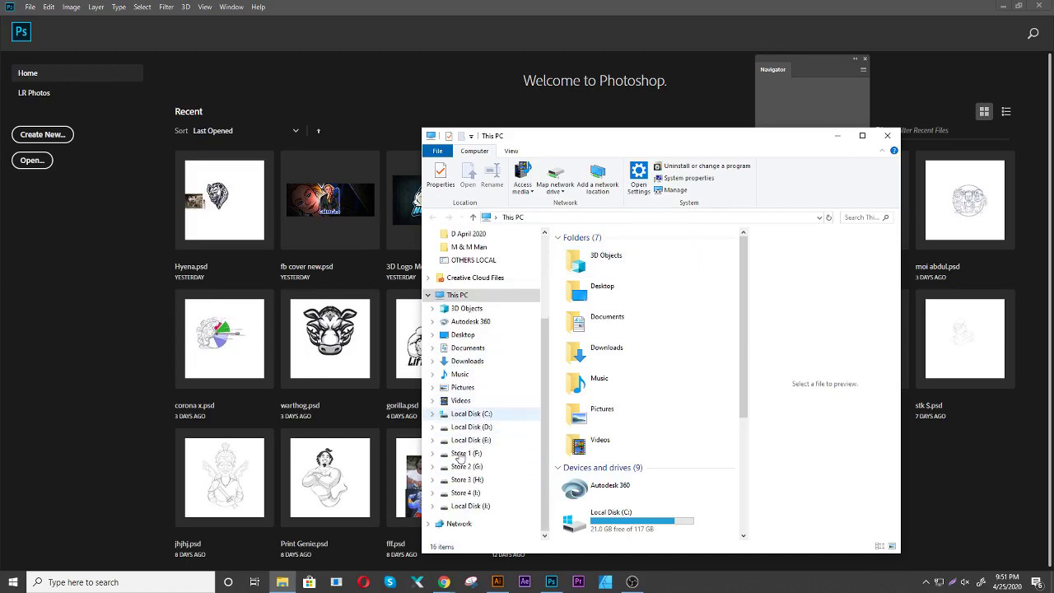
double_click(639, 140)
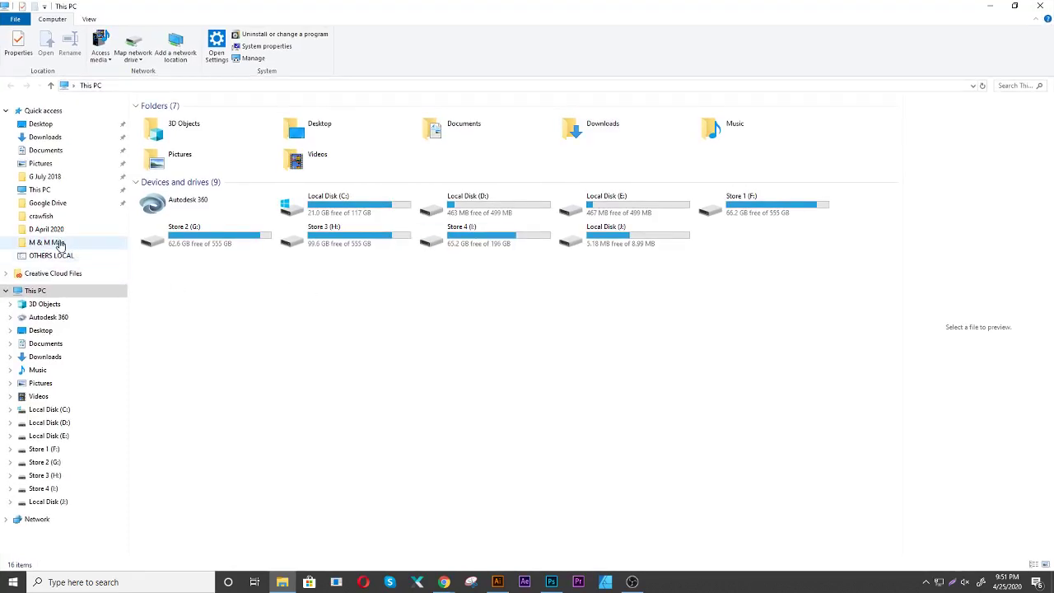
mouse_move(47, 228)
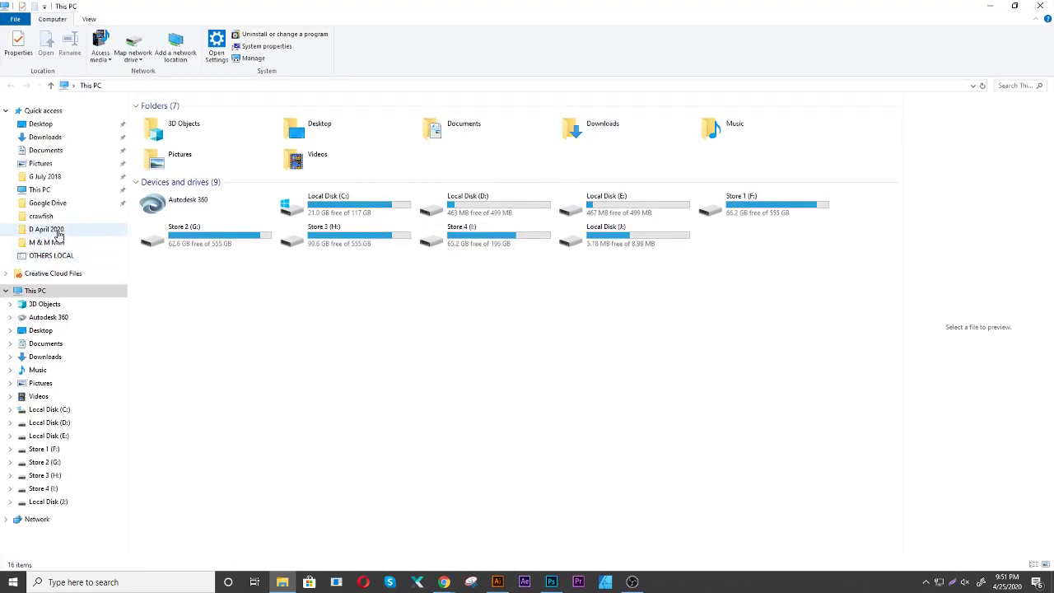
left_click(58, 232)
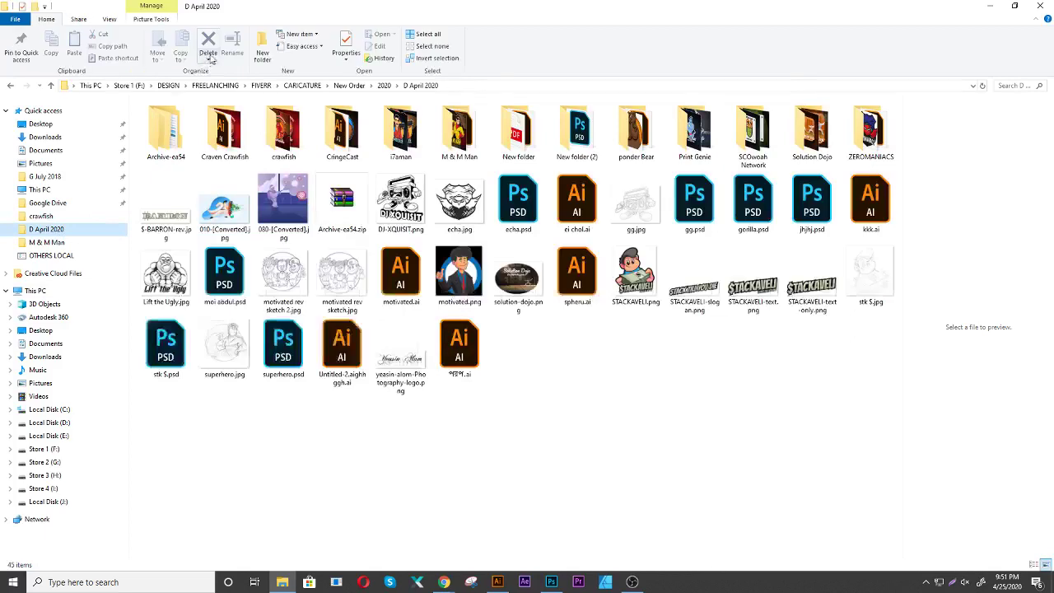
left_click(168, 85)
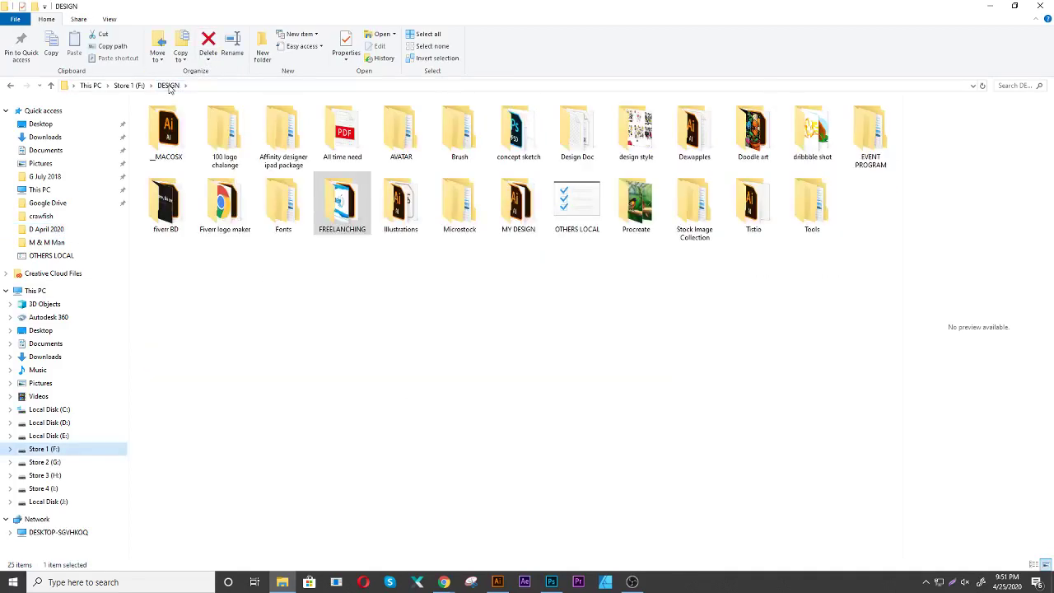
Open 100 logo chalange, check the Illustration folder, then open Sketch PSD
double_click(223, 138)
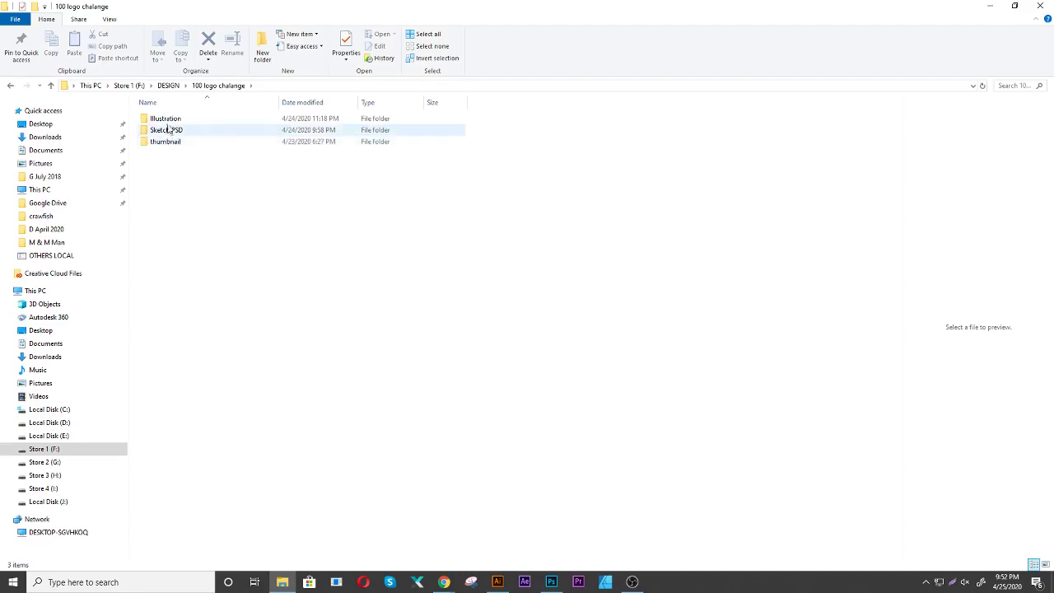
left_click(169, 122)
double_click(169, 122)
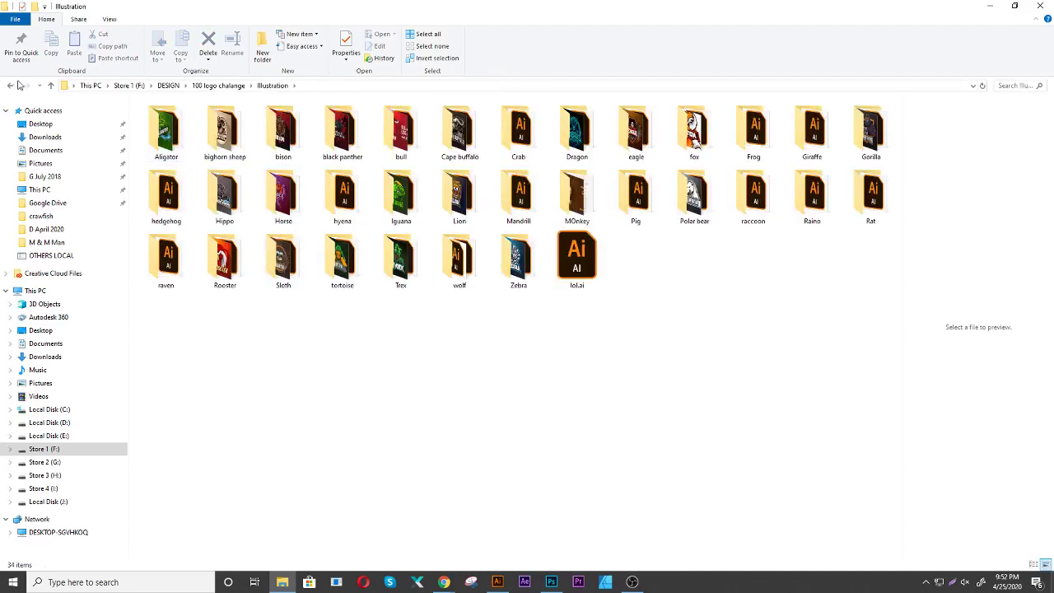
left_click(51, 87)
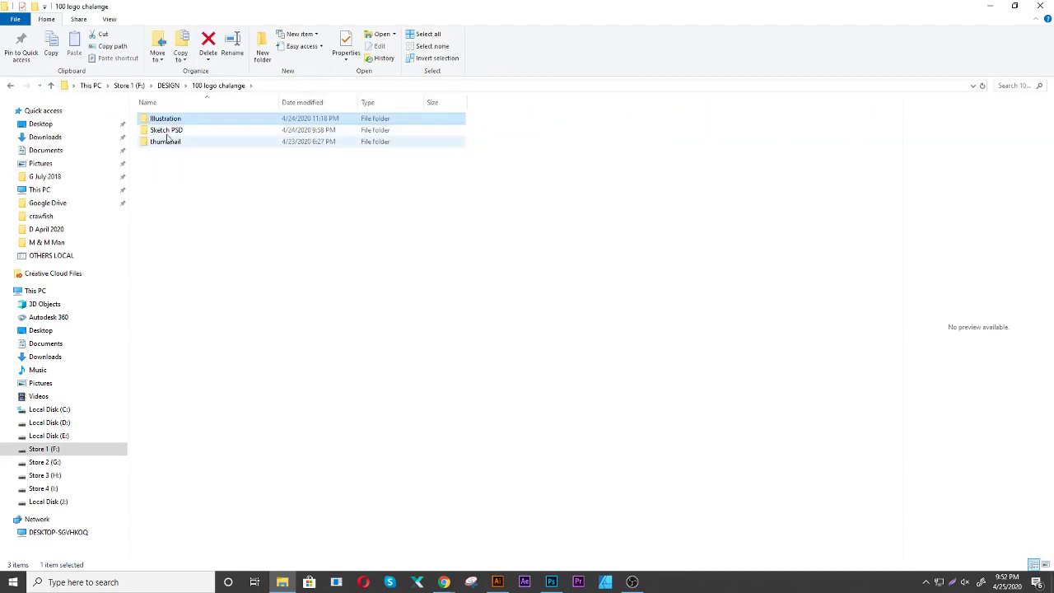
left_click(168, 132)
double_click(168, 132)
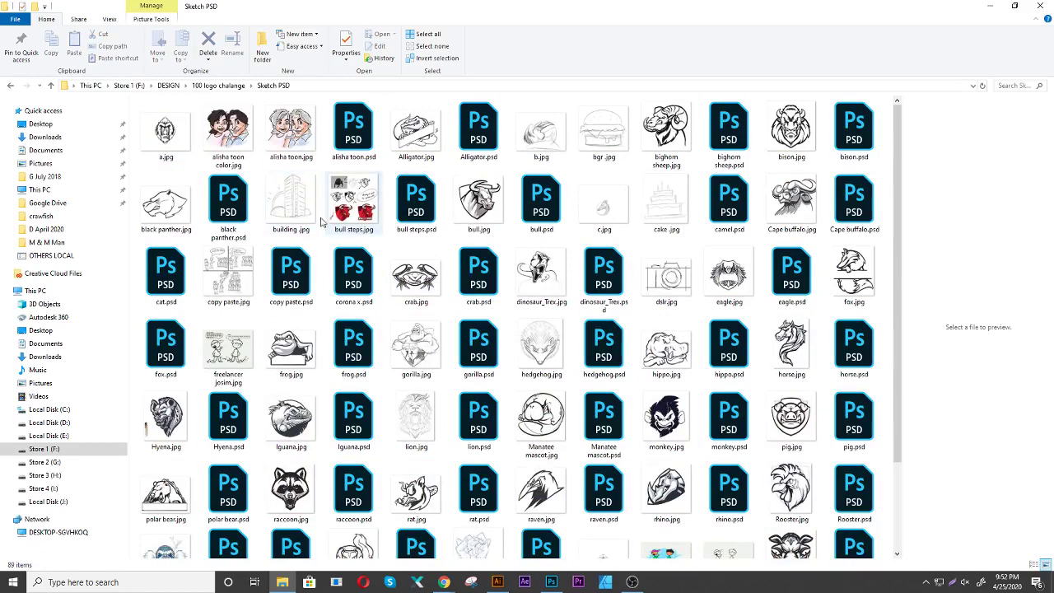
double_click(162, 131)
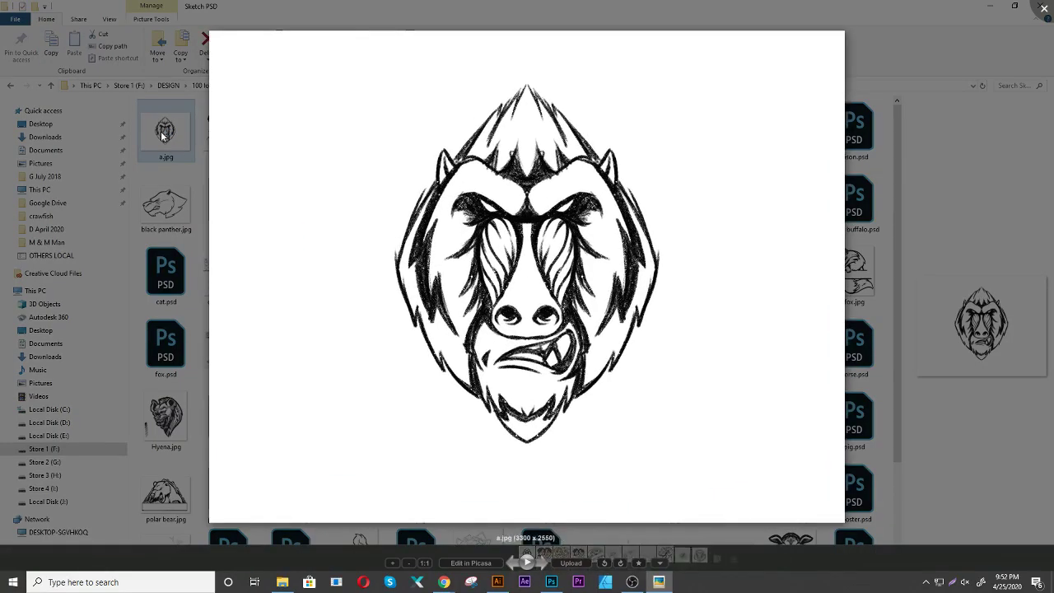
key("Right")
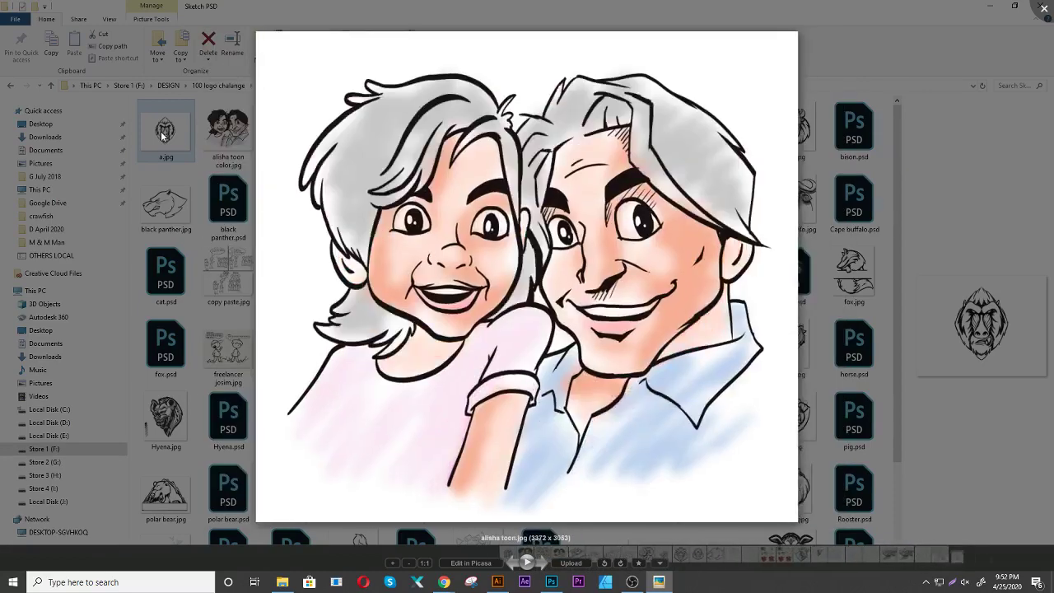
key("Right")
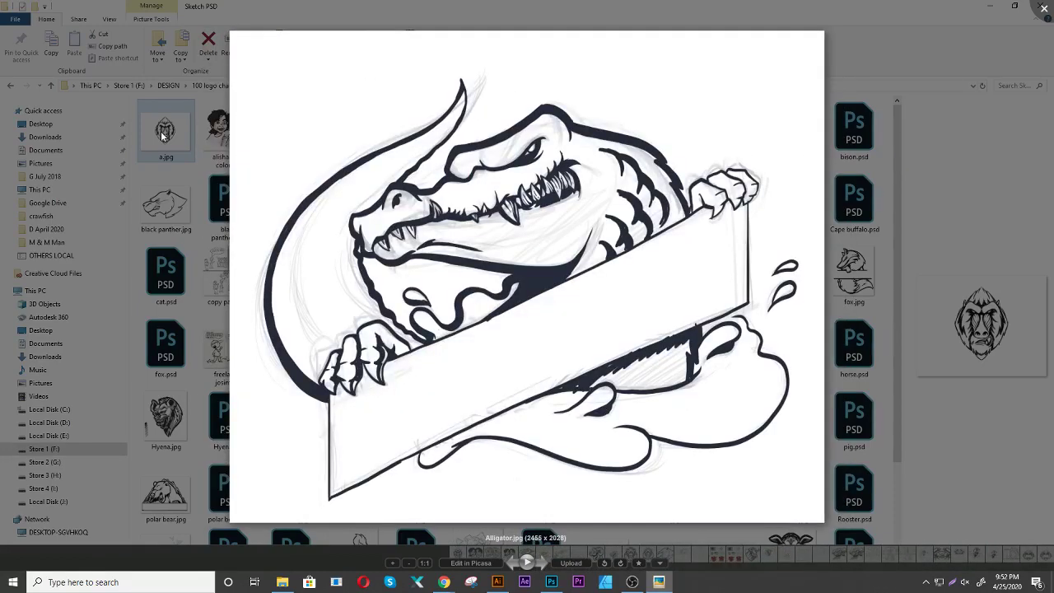
key("Right")
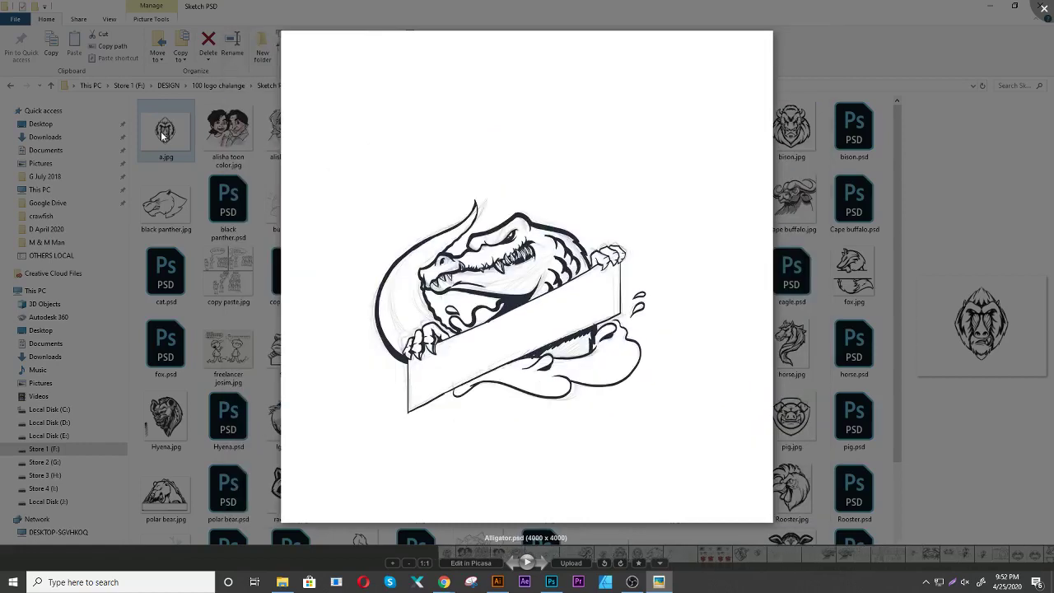
key("Right")
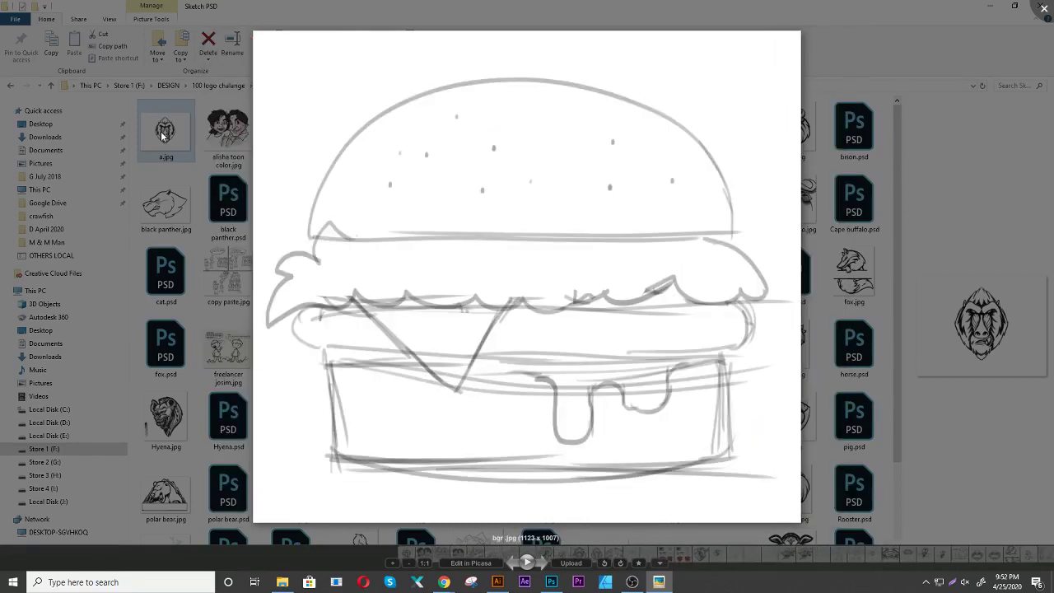
key("Right")
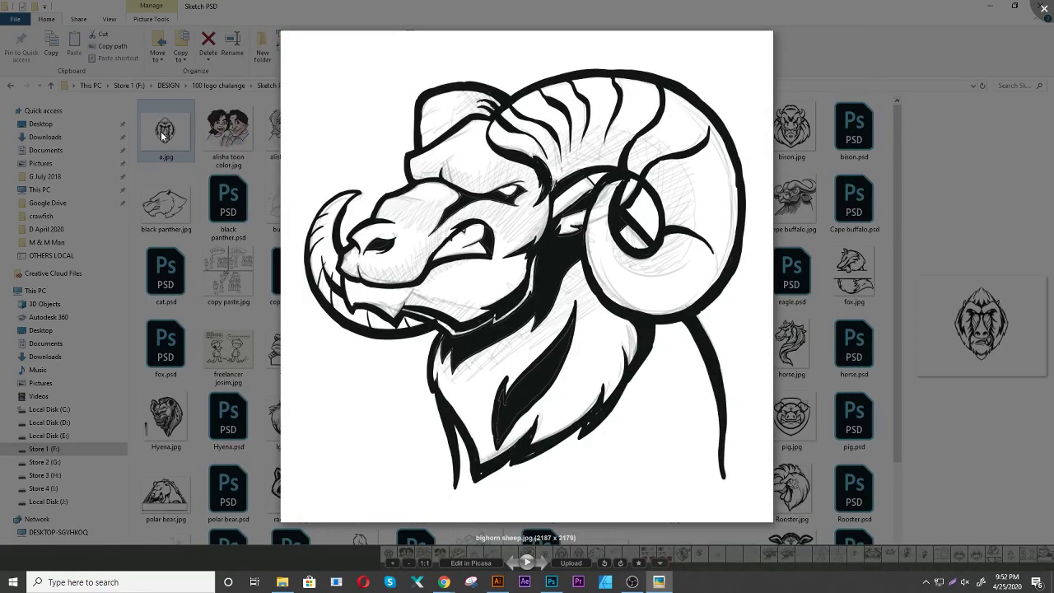
key("Right")
key("Right")
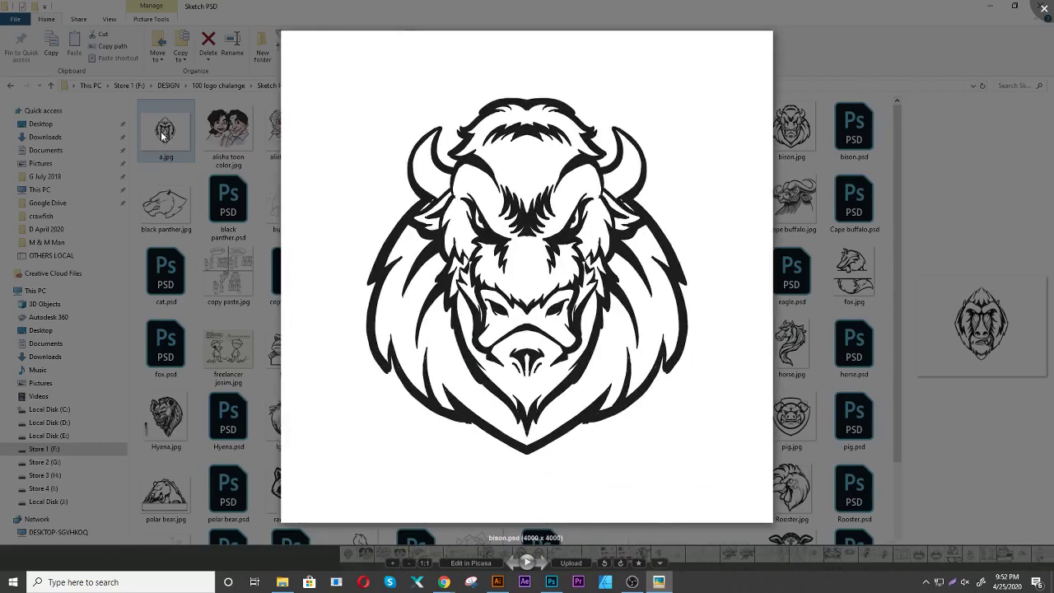
key("Right")
key("Right")
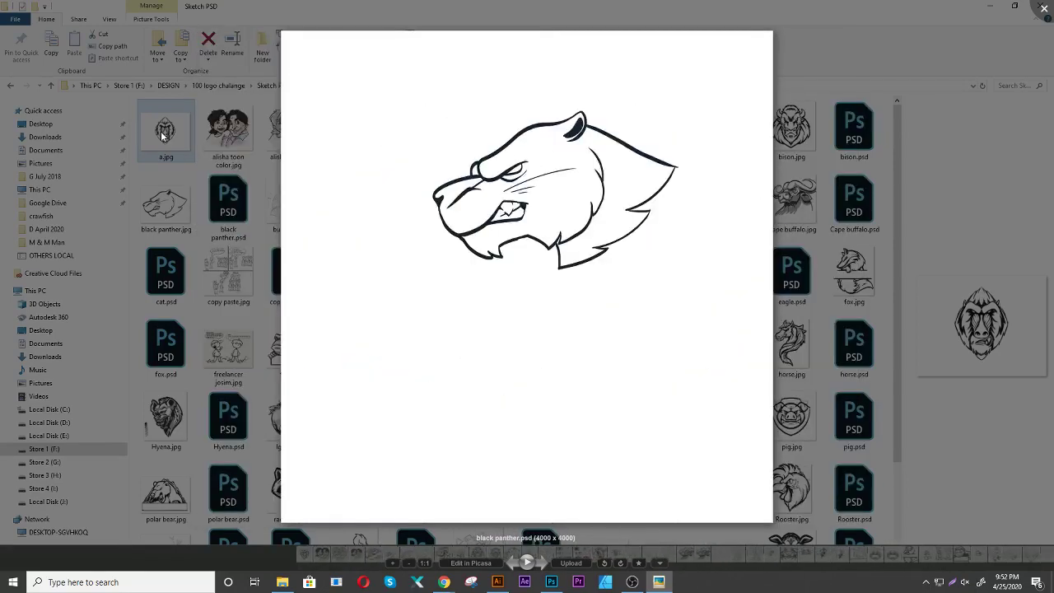
key("Right")
key("Right")
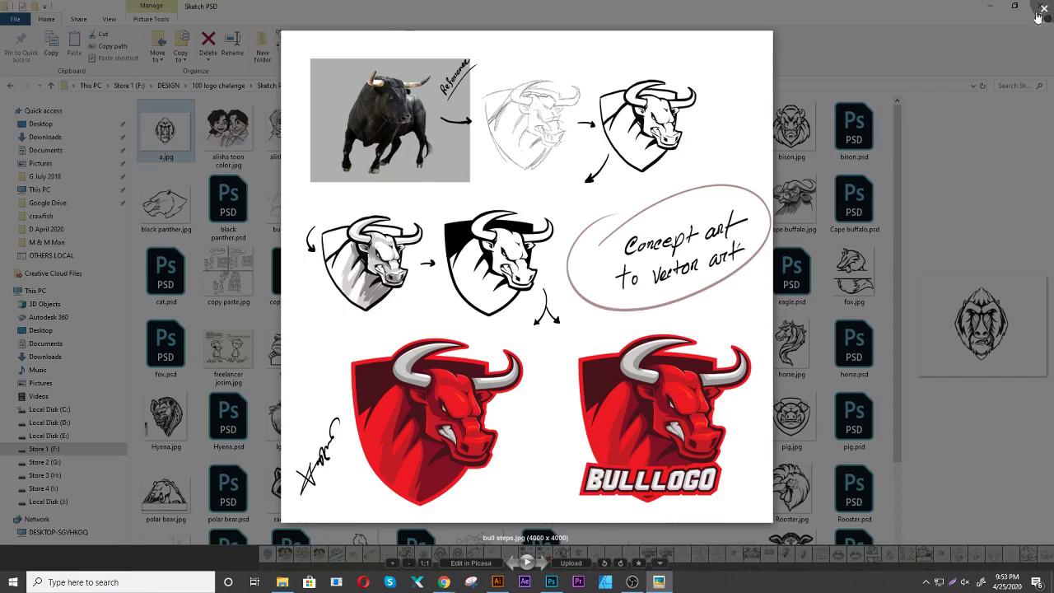
left_click(1044, 10)
left_click(710, 21)
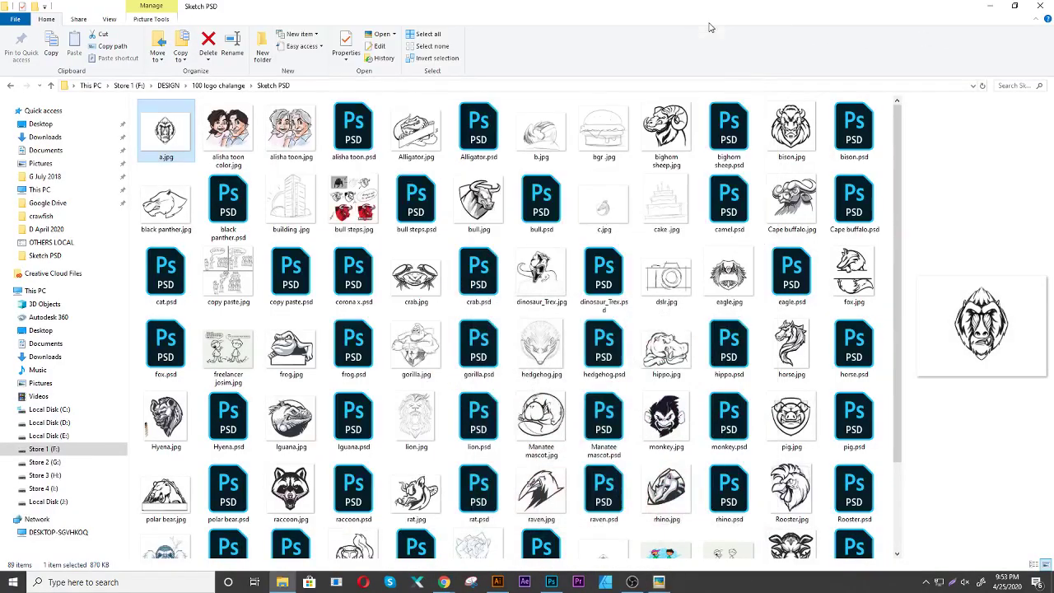
Create a new 4000 x 4000 px, 150 ppi blank canvas in Photoshop
left_click(988, 7)
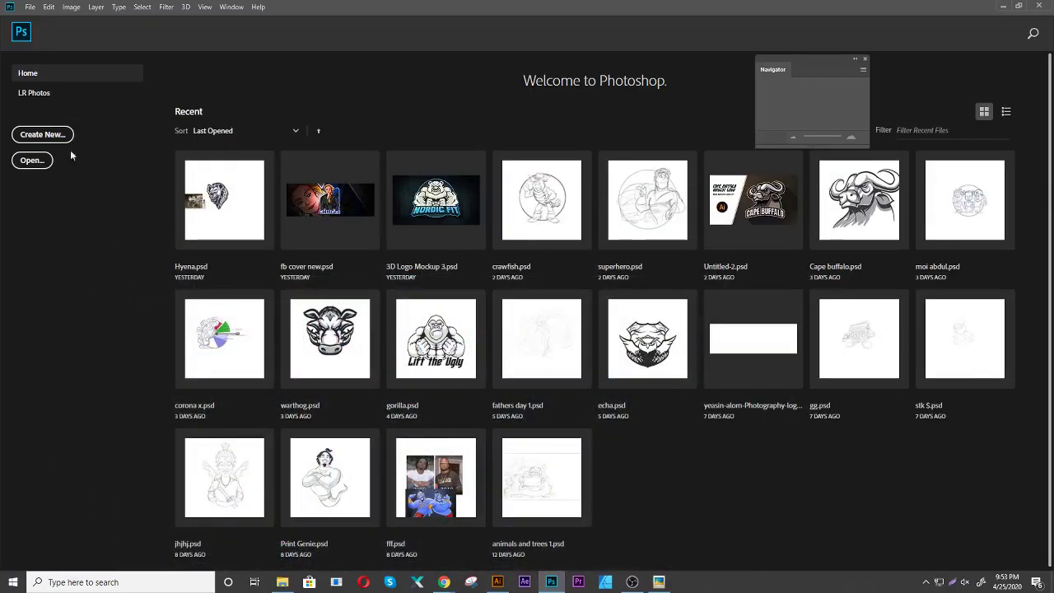
left_click(29, 8)
left_click(42, 20)
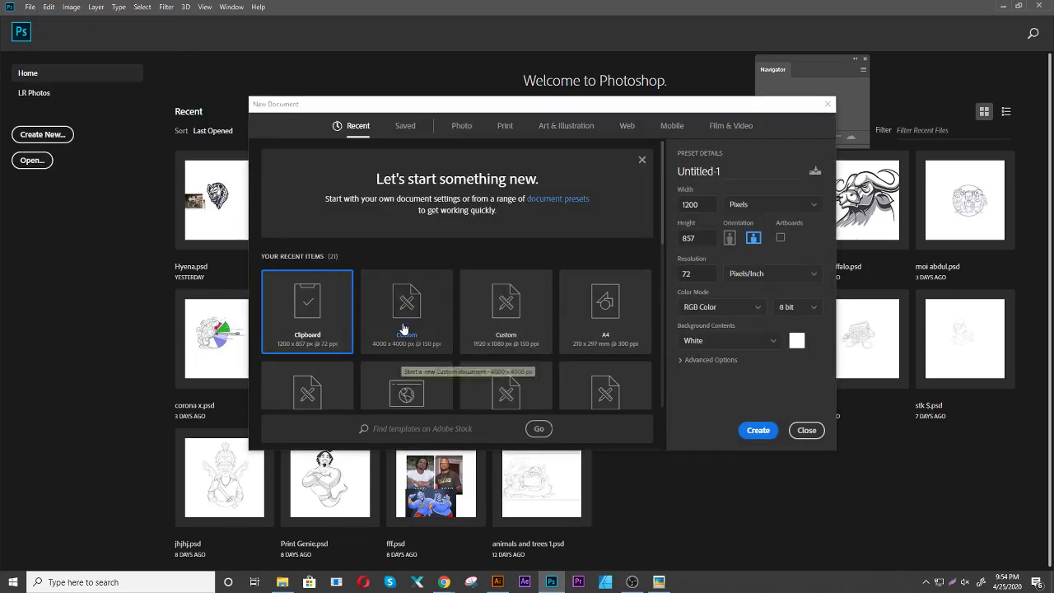
left_click(405, 330)
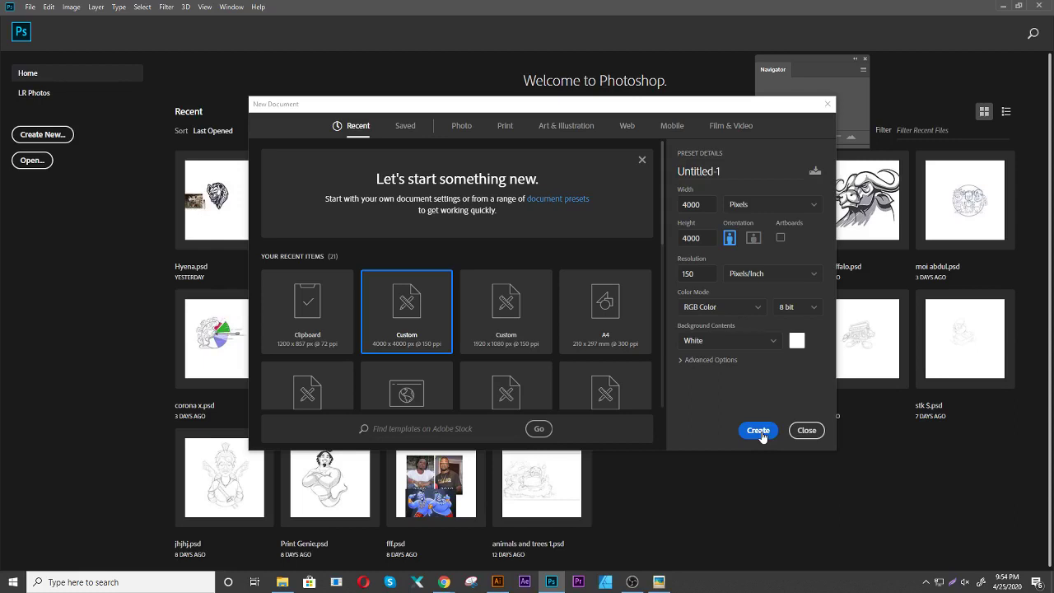
left_click(758, 430)
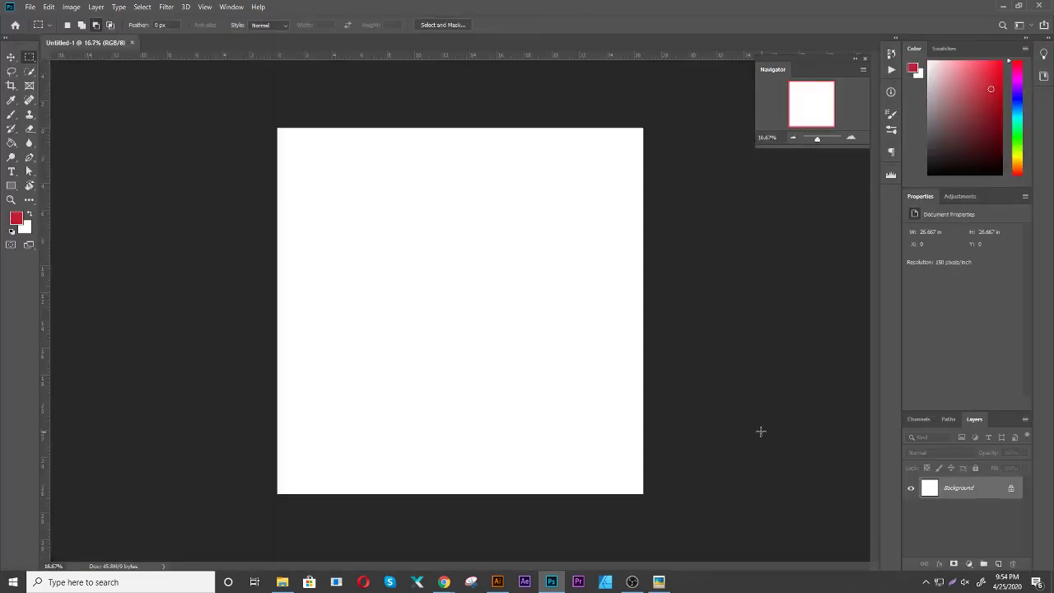
Paste the gorilla photo onto a new layer, enlarge and reposition it, and fade it to 38% opacity
left_click(999, 564)
key("ctrl+v")
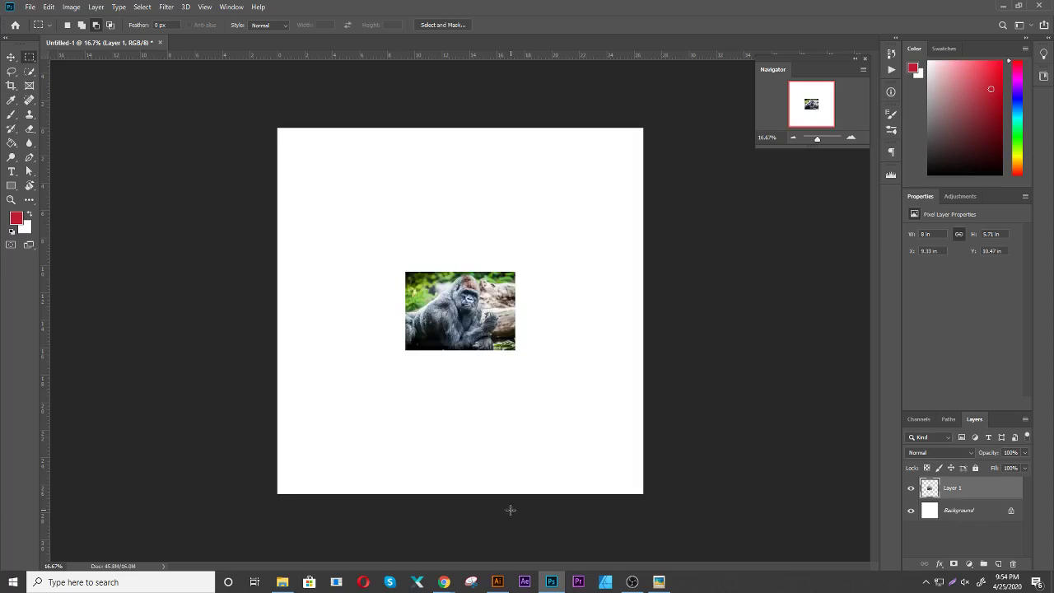
key("v")
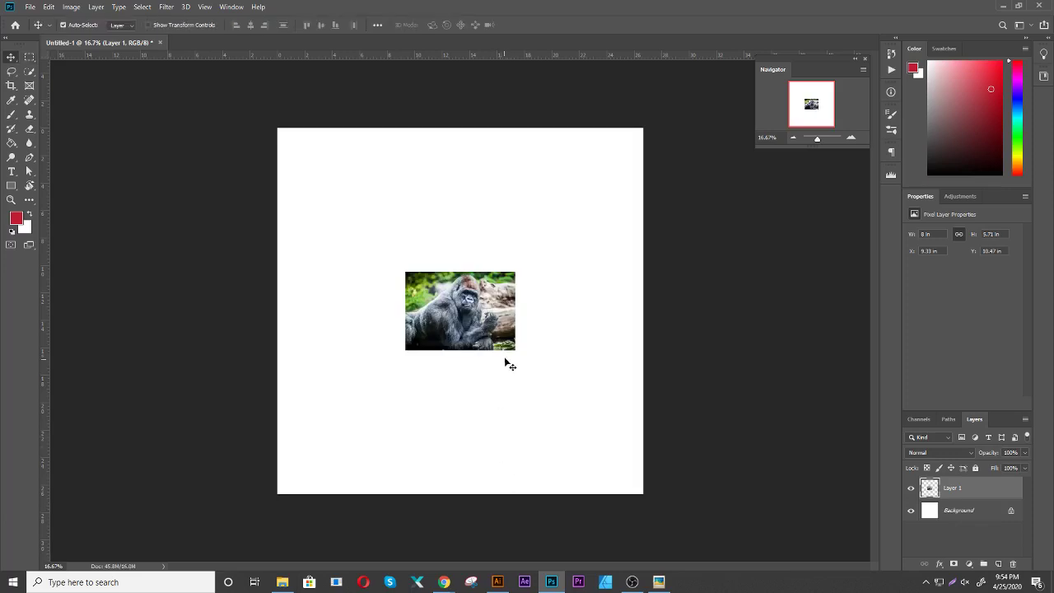
key("ctrl+t")
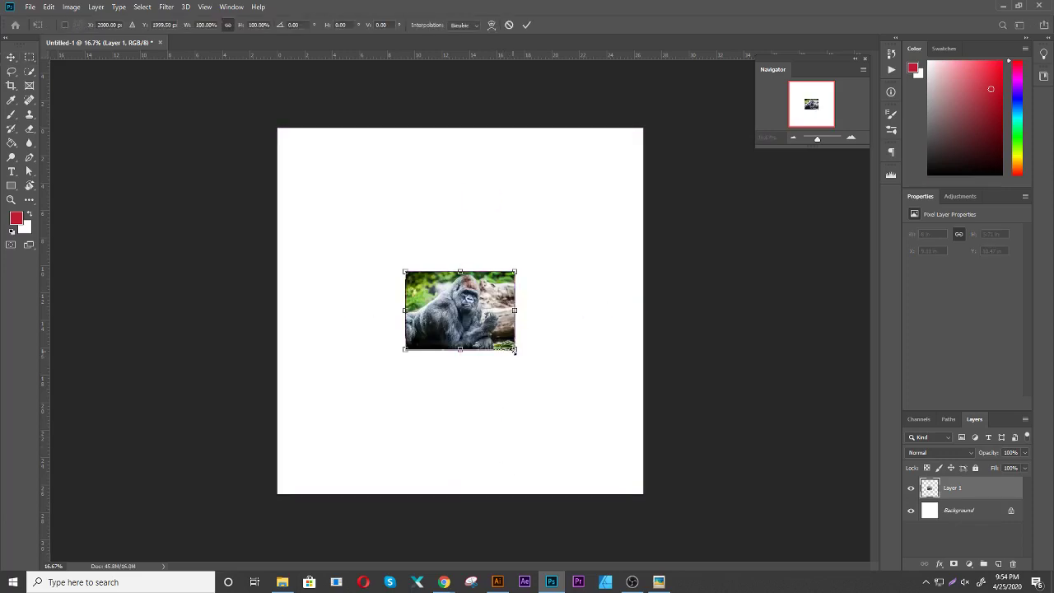
left_click_drag(514, 350, 628, 477)
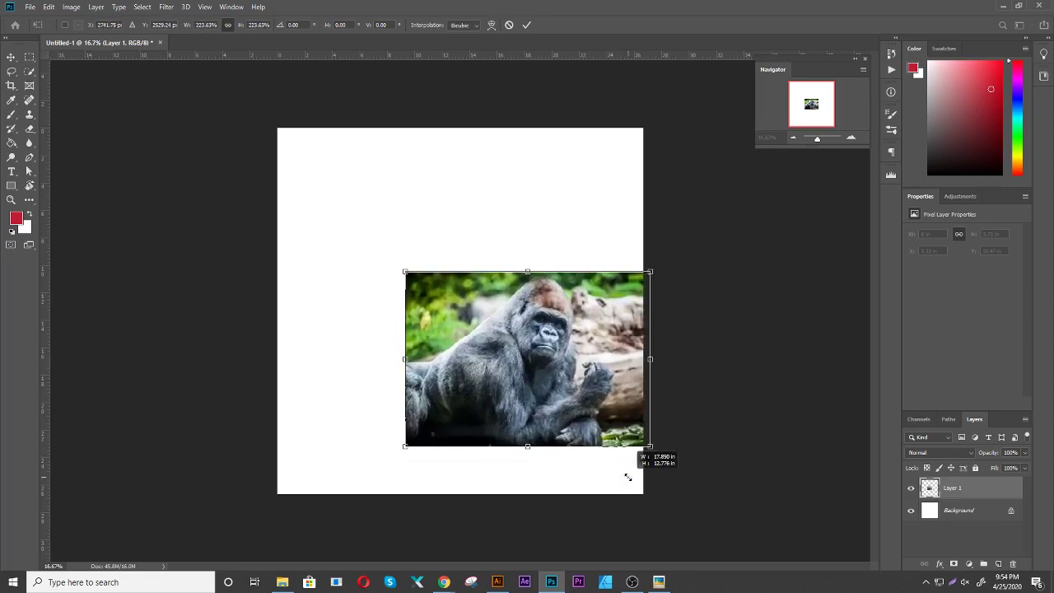
left_click_drag(627, 476, 668, 515)
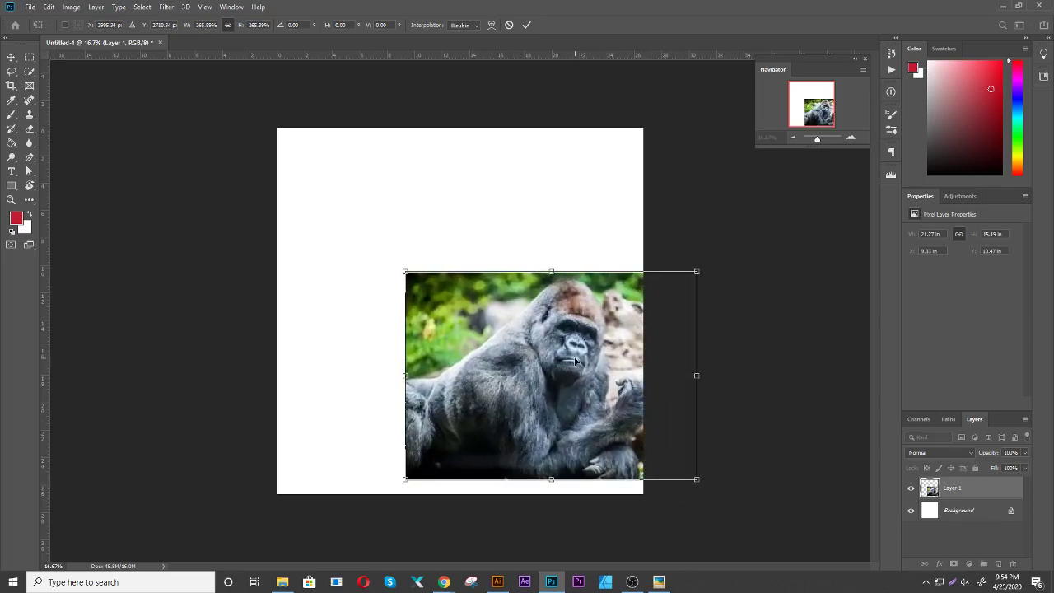
left_click_drag(575, 360, 466, 297)
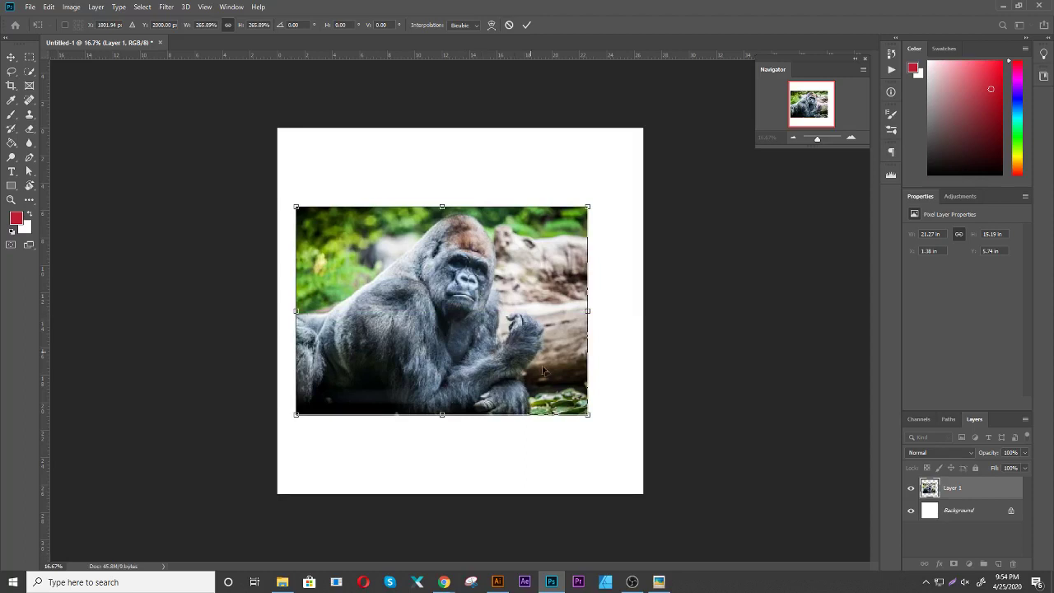
key("Return")
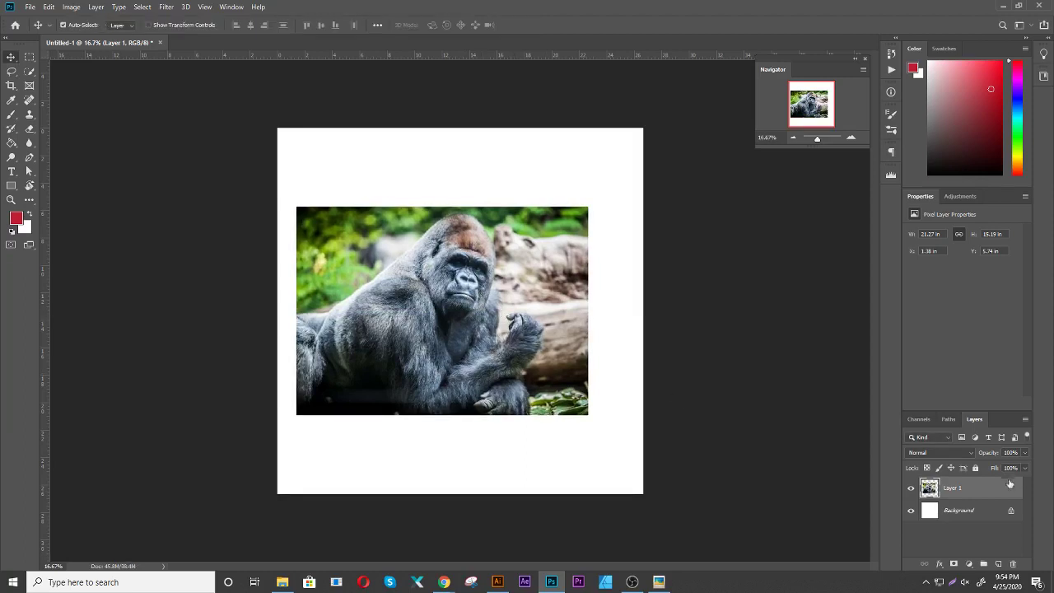
left_click(1024, 452)
left_click_drag(984, 465, 992, 467)
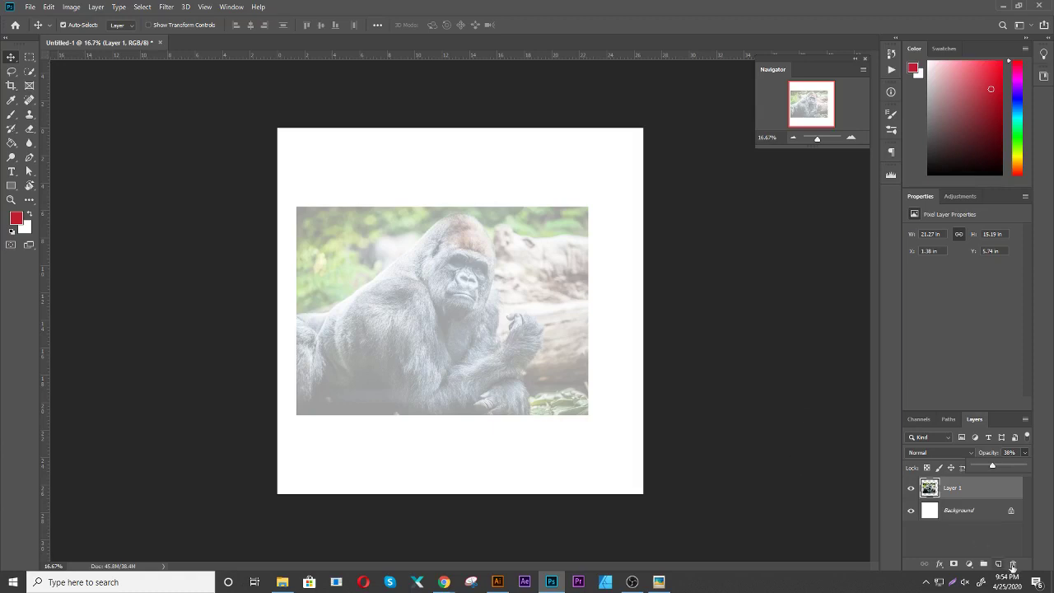
Add a new drawing layer, zoom to the face, and set a small dark brown brush
left_click(999, 564)
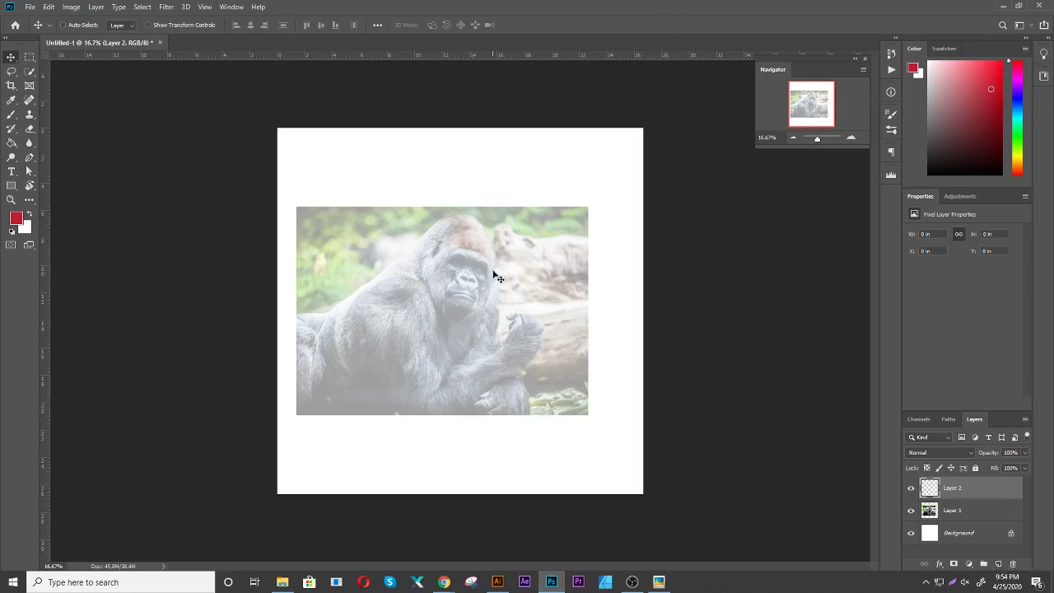
mouse_move(451, 261)
left_mouse_down()
mouse_move(524, 284)
mouse_move(531, 270)
left_mouse_up()
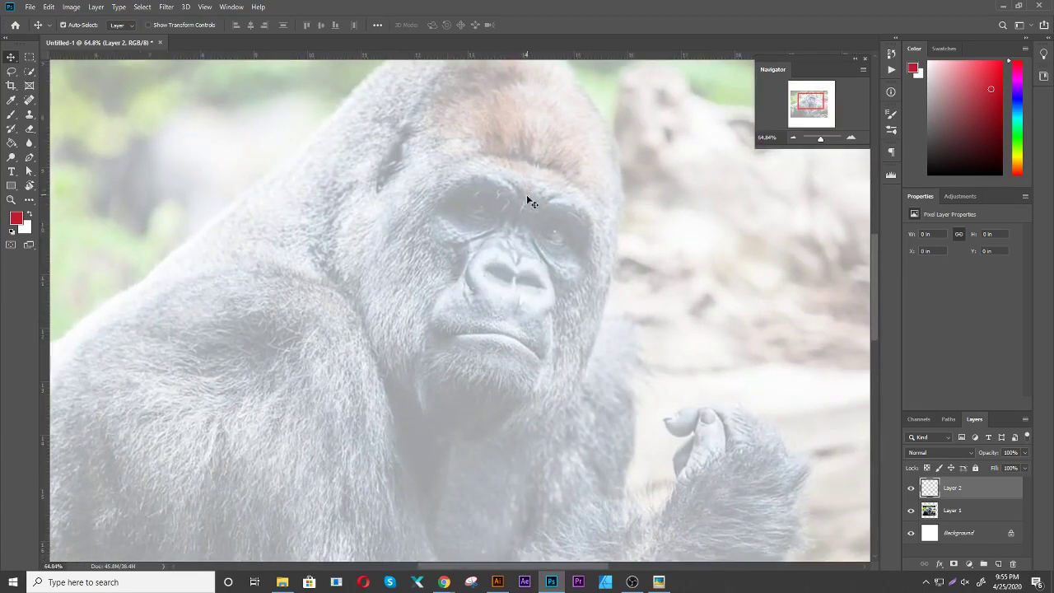
key("b")
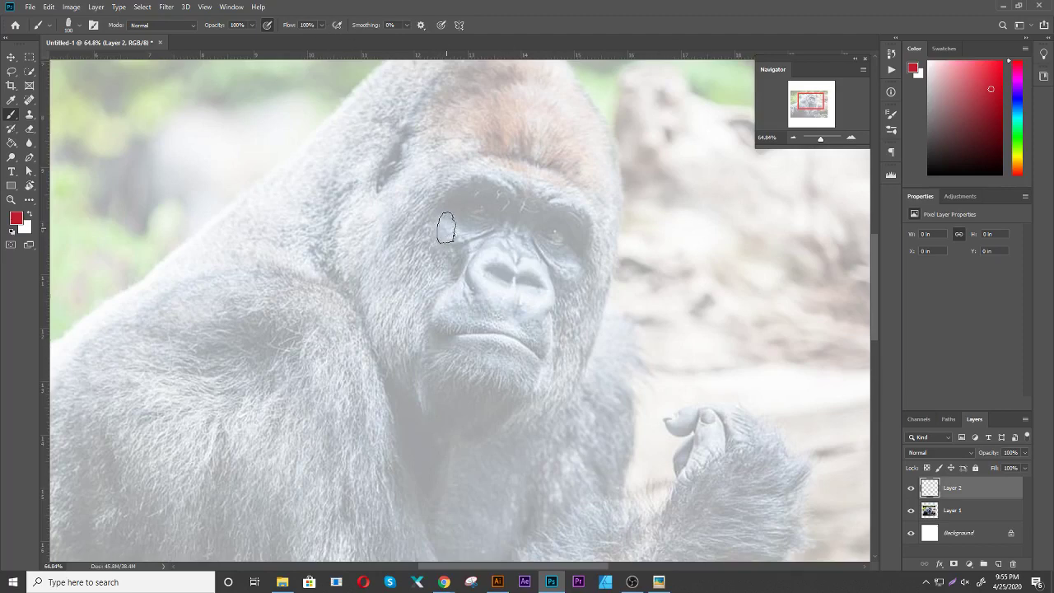
key("bracketleft")
left_click_drag(348, 203, 419, 322)
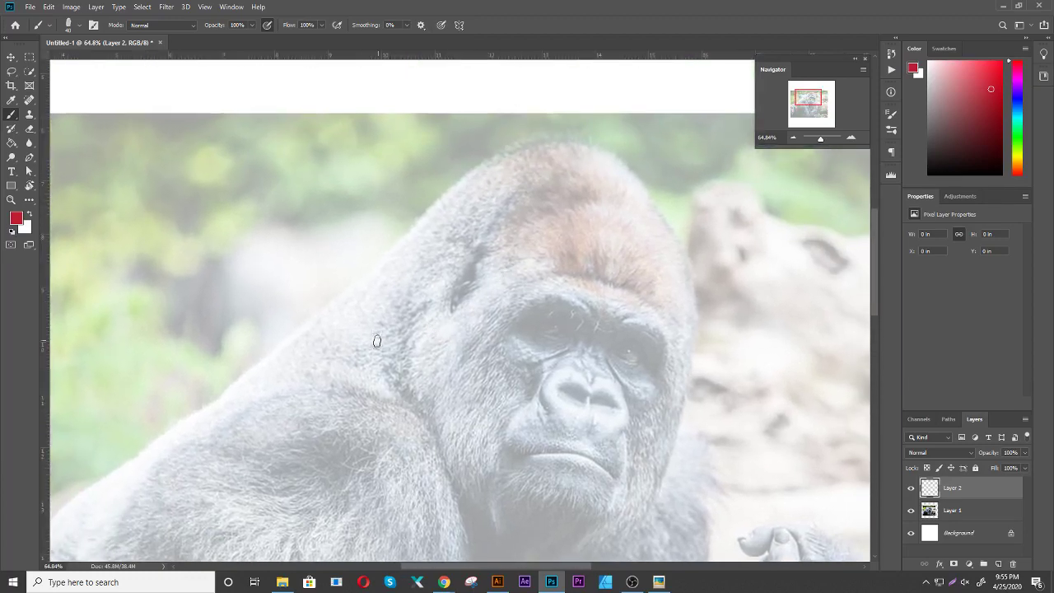
left_click_drag(499, 343, 521, 251)
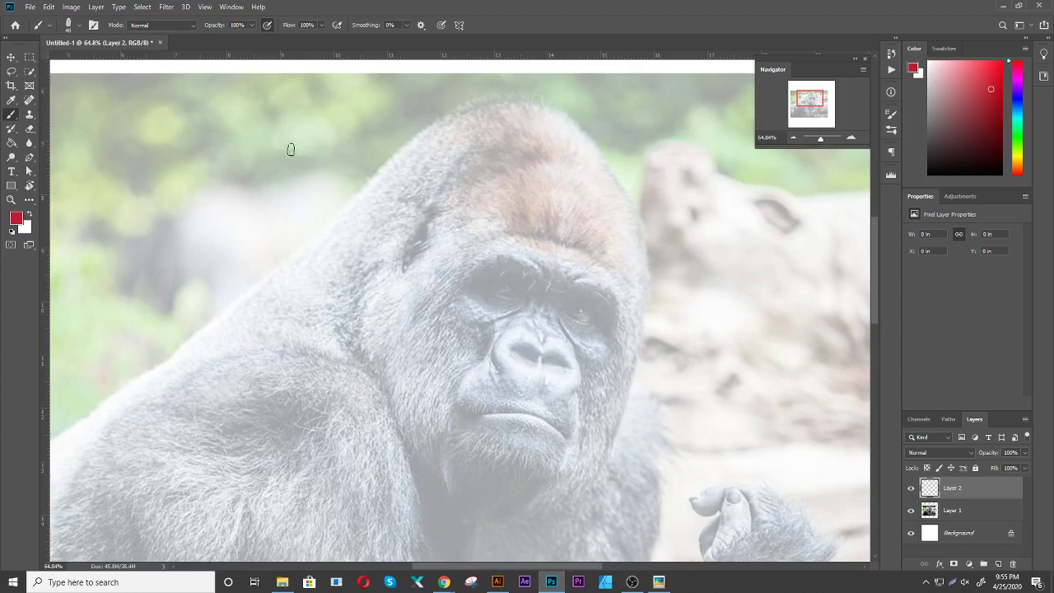
left_click_drag(417, 297, 394, 323)
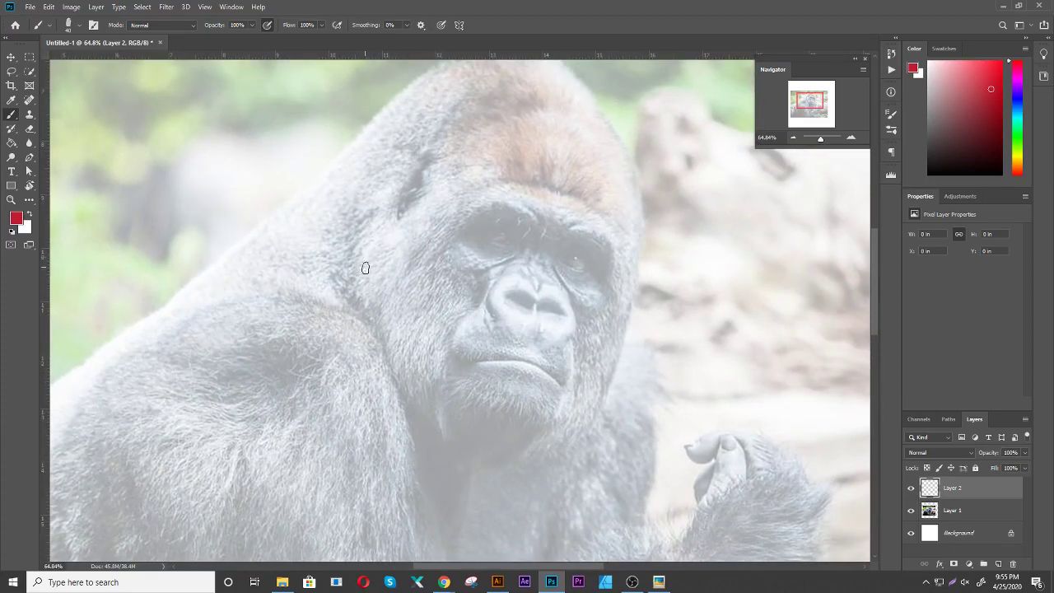
left_click(935, 148)
mouse_move(411, 211)
left_mouse_down()
mouse_move(390, 264)
mouse_move(375, 420)
mouse_move(428, 491)
left_mouse_up()
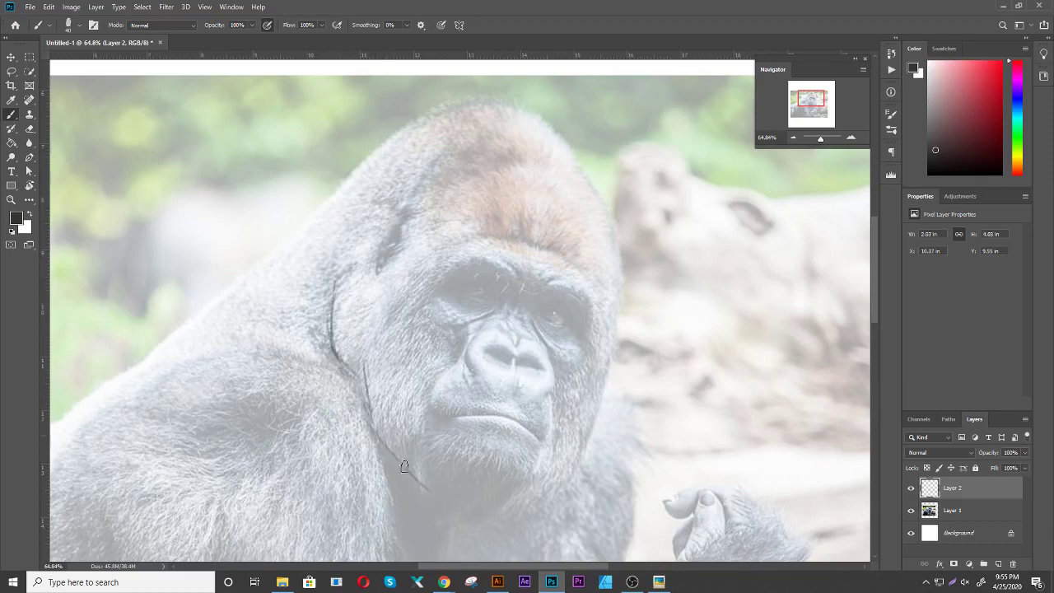
Draw the jaw, cheeks, right side and crown of the head, plus a right-brow stroke
mouse_move(531, 493)
left_mouse_down()
mouse_move(583, 437)
mouse_move(623, 293)
left_mouse_up()
left_click_drag(611, 205, 610, 317)
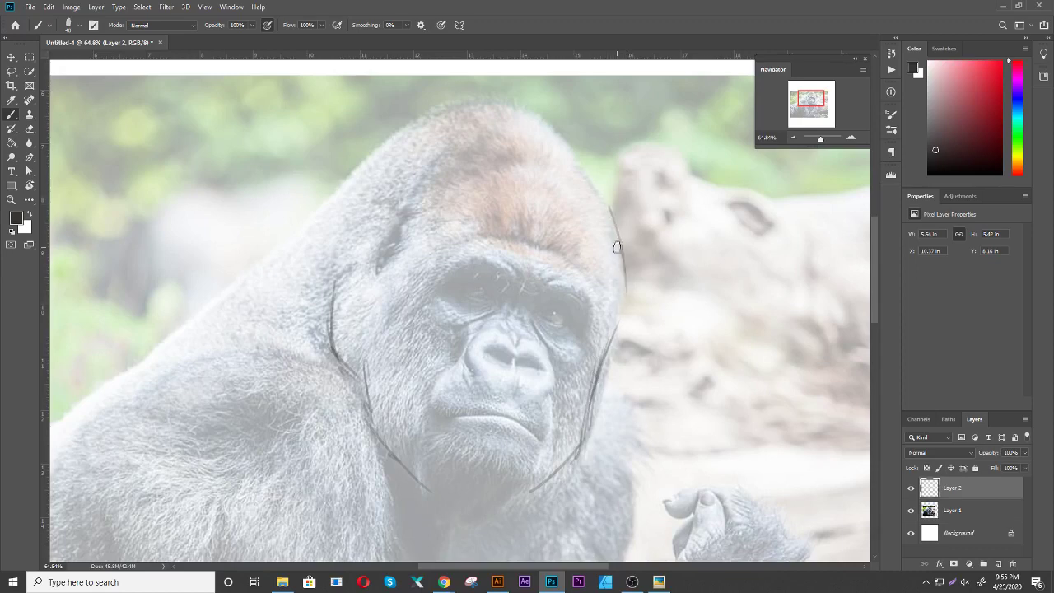
mouse_move(422, 216)
left_mouse_down()
mouse_move(517, 156)
mouse_move(605, 204)
left_mouse_up()
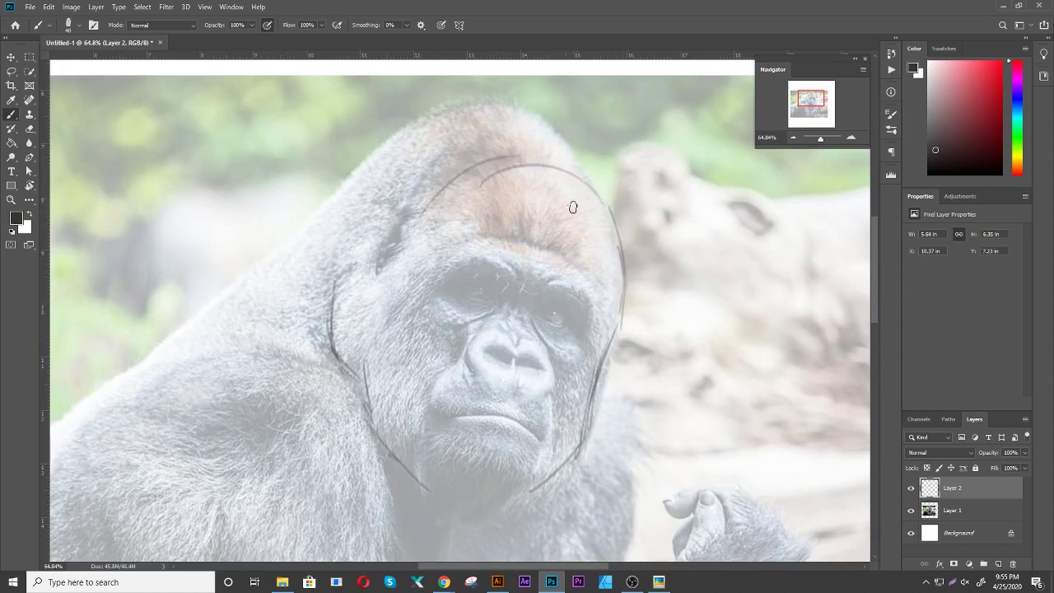
mouse_move(293, 233)
left_mouse_down()
mouse_move(372, 146)
mouse_move(440, 100)
mouse_move(590, 172)
left_mouse_up()
scroll(412, 263, "down", 2)
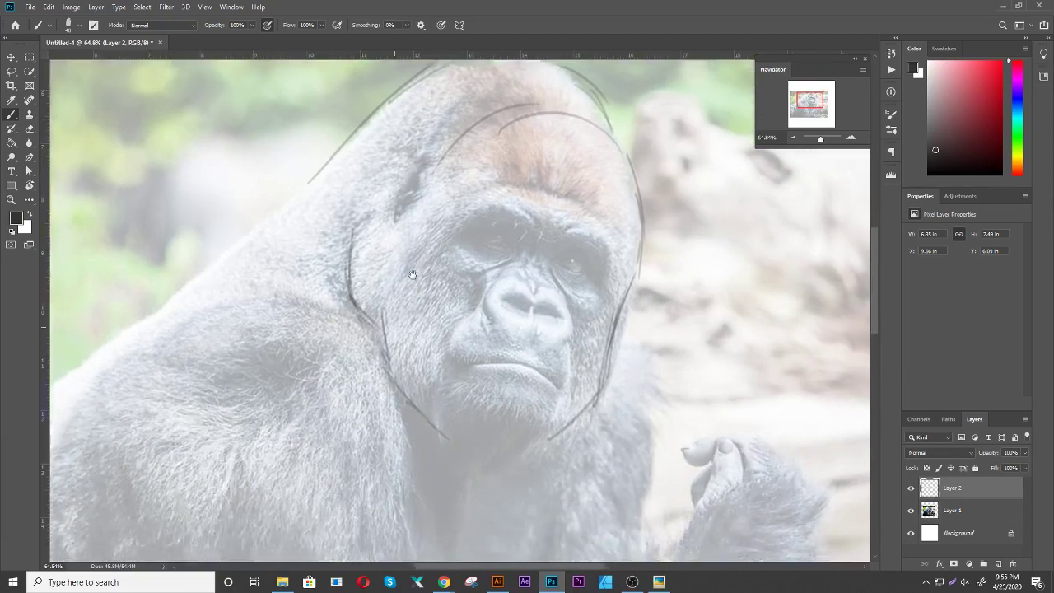
left_click_drag(524, 275, 484, 278)
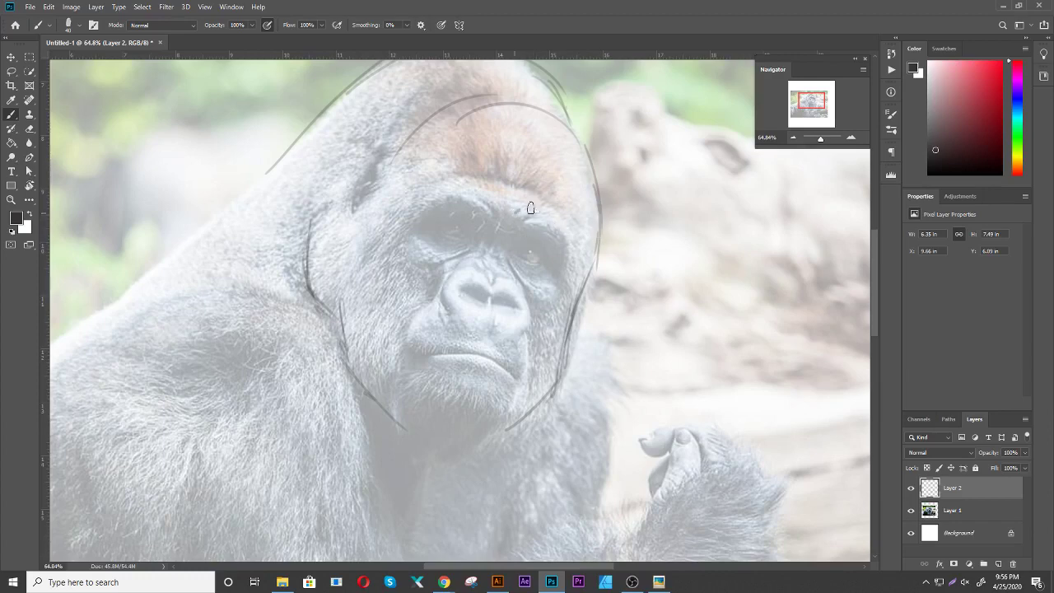
left_click_drag(516, 213, 565, 203)
left_click_drag(505, 236, 527, 219)
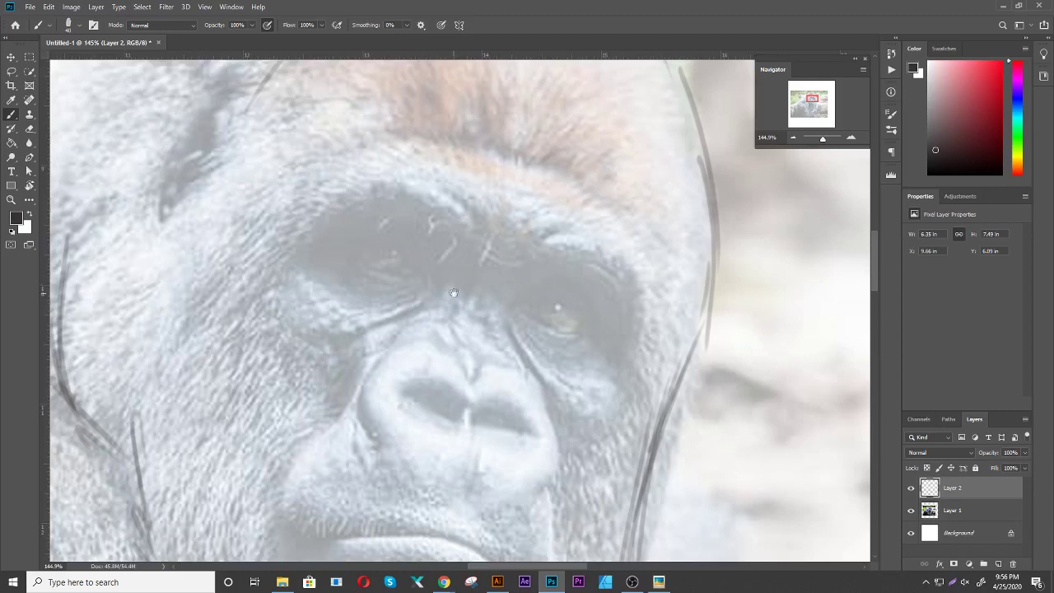
Draw and darken the left brow line, then sketch the right eye line and corner
left_click_drag(468, 284, 474, 256)
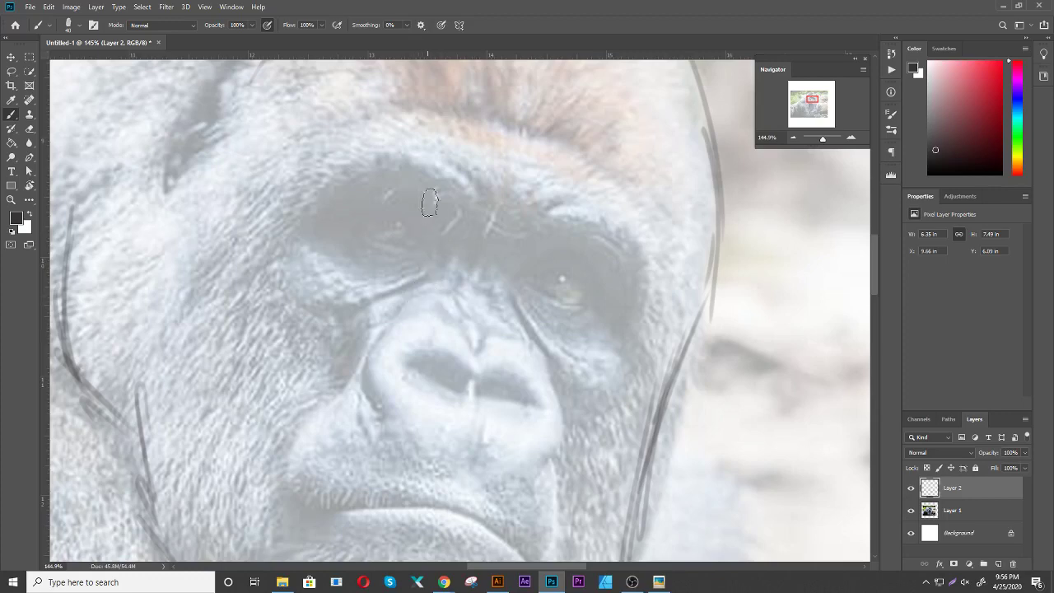
left_click_drag(494, 188, 477, 236)
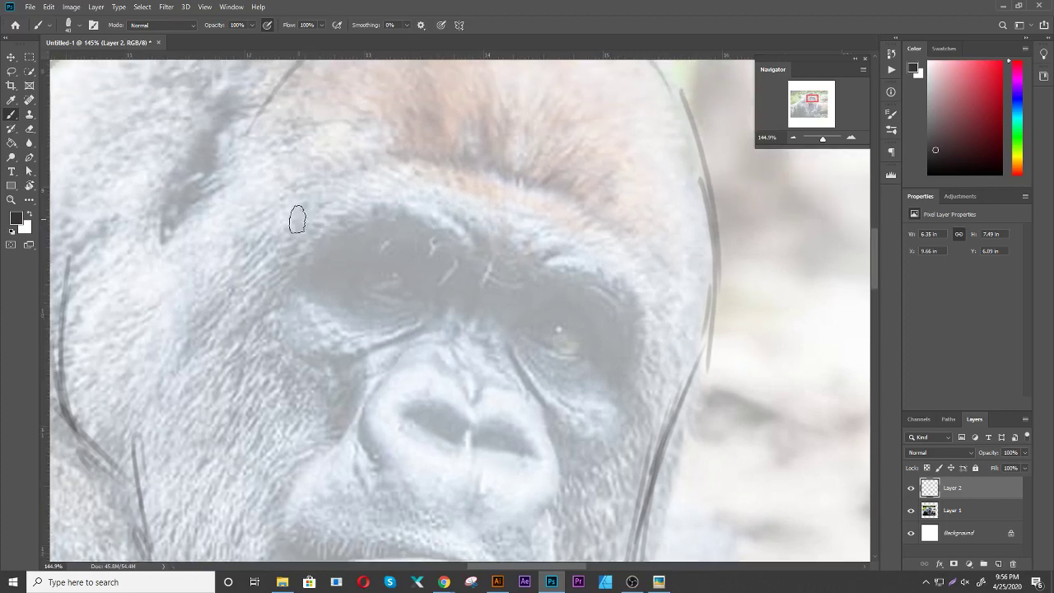
mouse_move(300, 207)
left_mouse_down()
mouse_move(429, 280)
mouse_move(503, 234)
left_mouse_up()
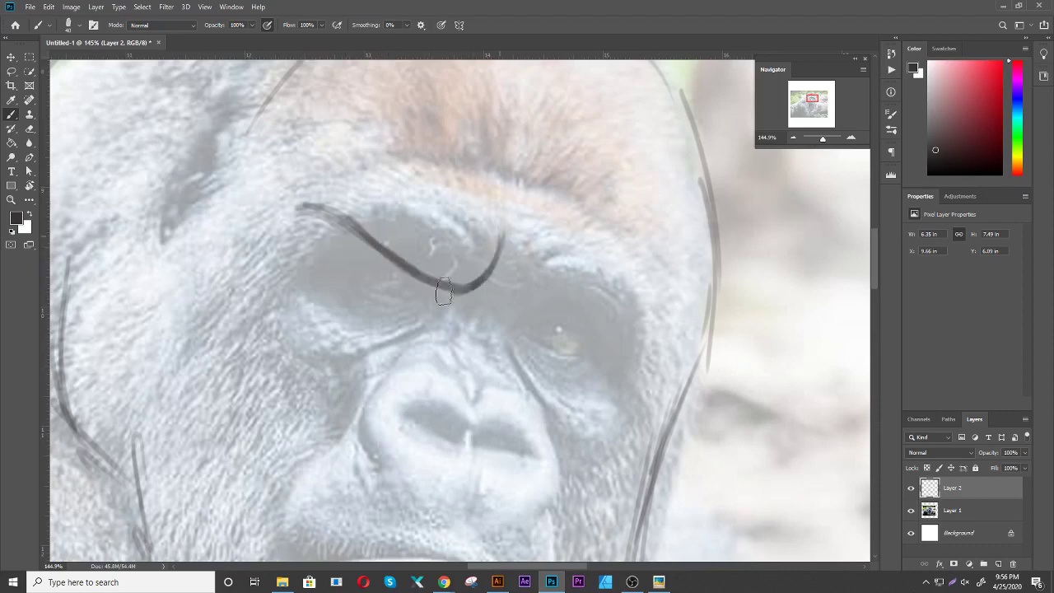
left_click_drag(443, 292, 301, 206)
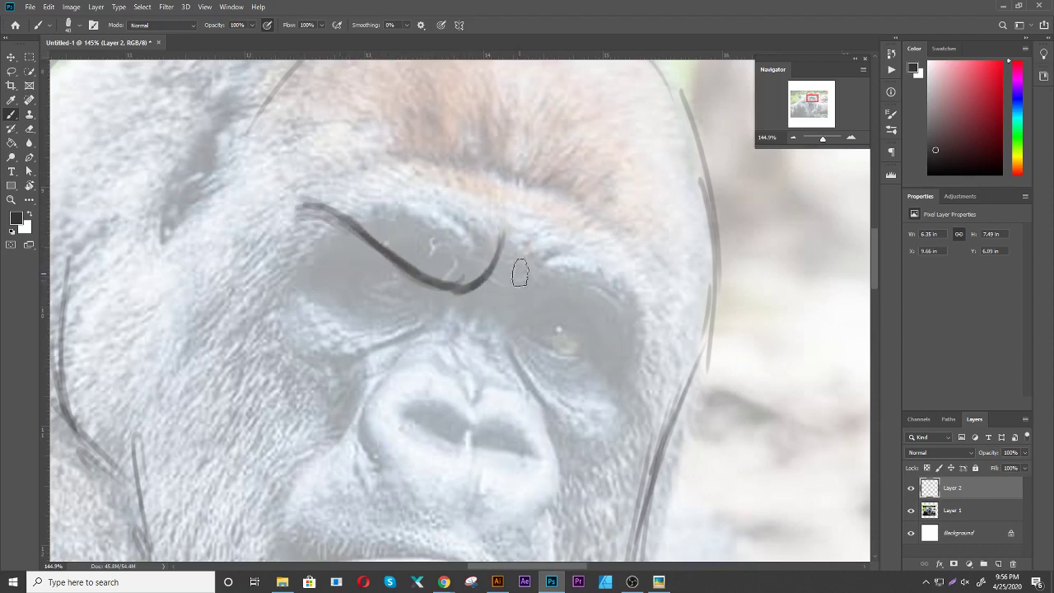
mouse_move(520, 247)
left_mouse_down()
mouse_move(514, 298)
mouse_move(605, 326)
left_mouse_up()
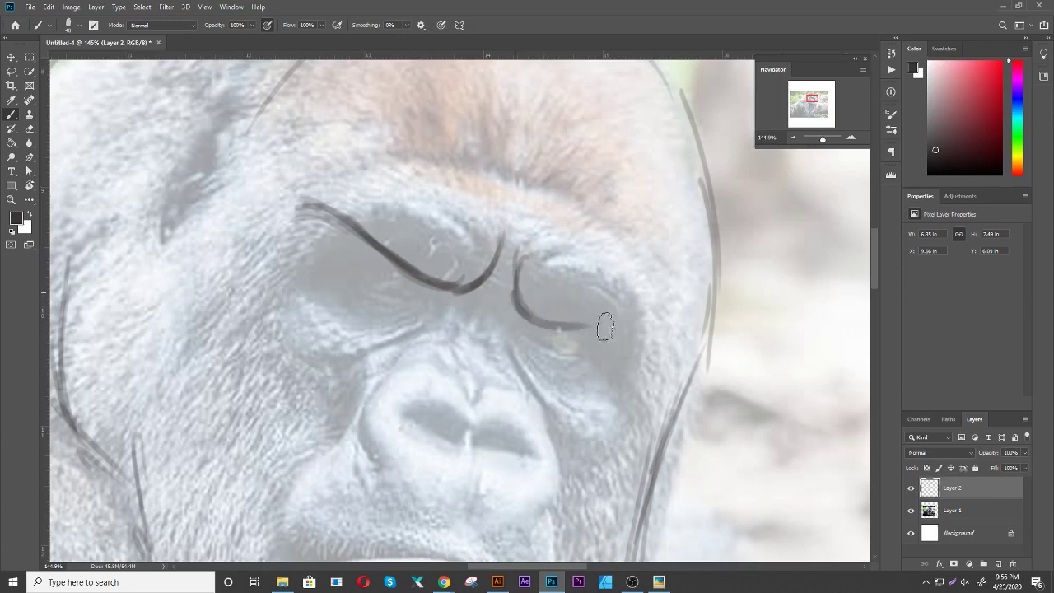
left_click_drag(517, 321, 642, 337)
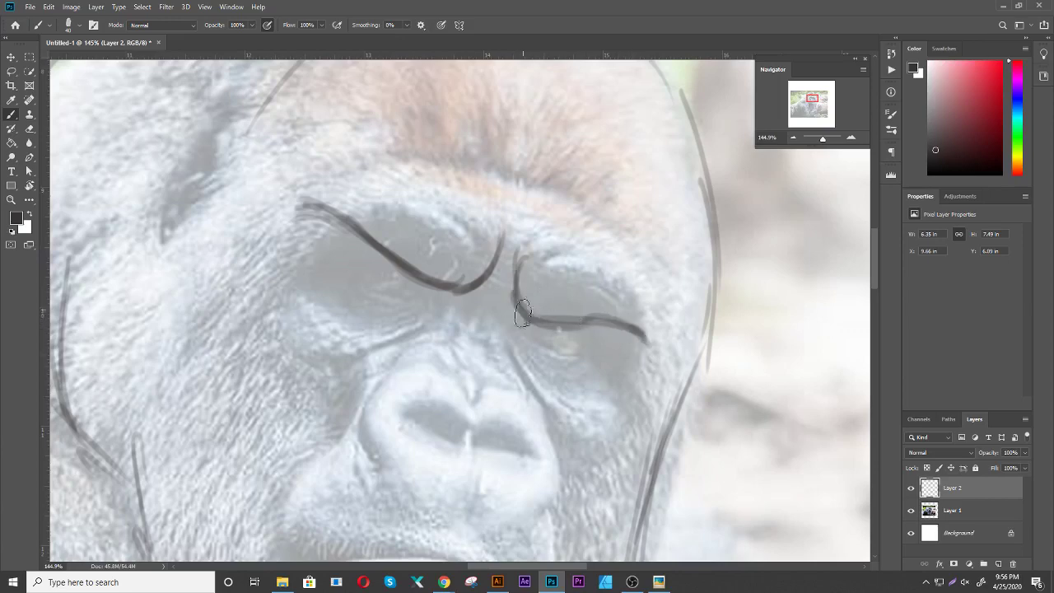
mouse_move(522, 312)
left_mouse_down()
mouse_move(663, 313)
mouse_move(653, 354)
left_mouse_up()
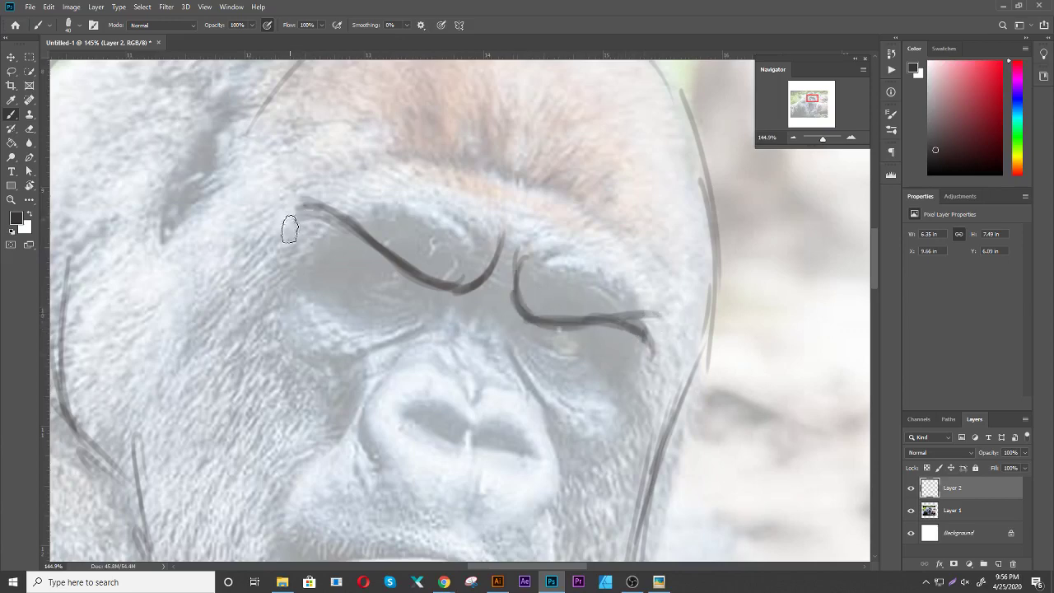
Arc the brow ridges over both eyes and darken the right face contour
mouse_move(289, 230)
left_mouse_down()
mouse_move(264, 140)
mouse_move(357, 101)
left_mouse_up()
mouse_move(263, 177)
left_mouse_down()
mouse_move(369, 104)
mouse_move(408, 123)
left_mouse_up()
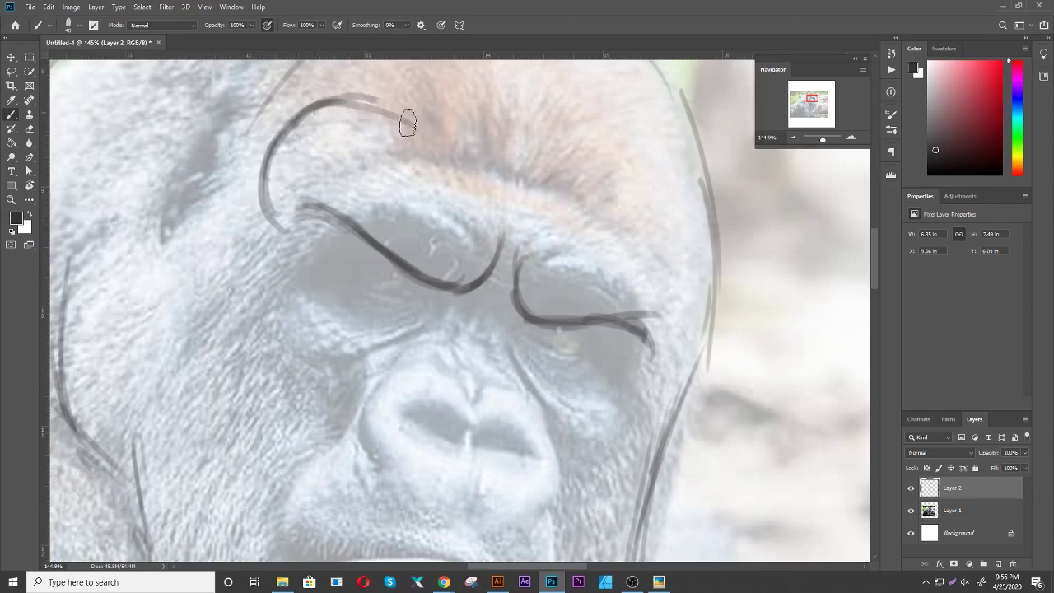
left_click_drag(336, 97, 410, 128)
mouse_move(638, 213)
left_mouse_down()
mouse_move(680, 193)
mouse_move(710, 228)
left_mouse_up()
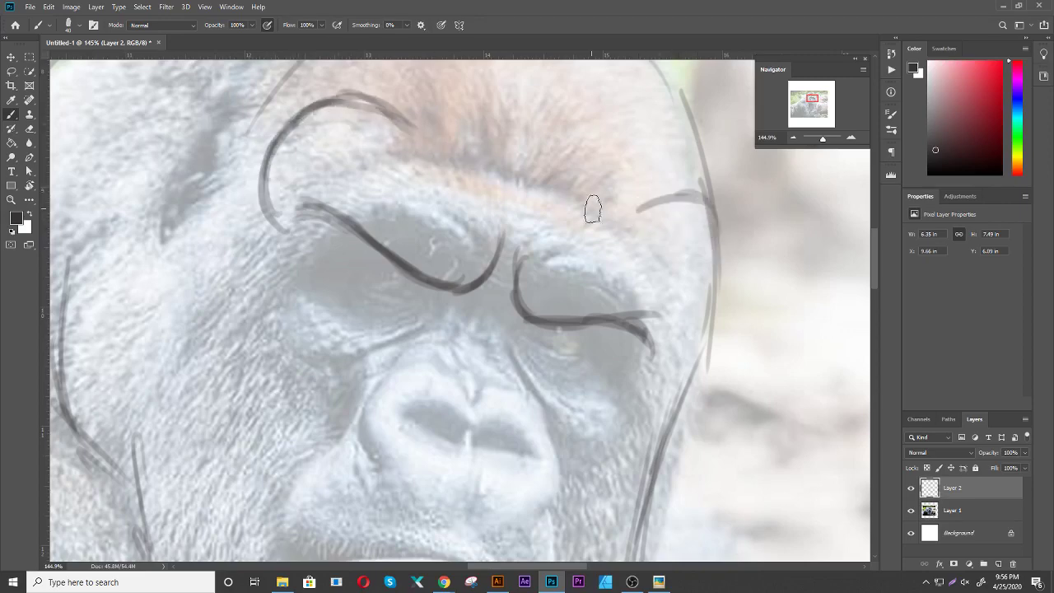
mouse_move(593, 209)
left_mouse_down()
mouse_move(711, 247)
mouse_move(699, 313)
left_mouse_up()
left_click_drag(721, 264, 706, 330)
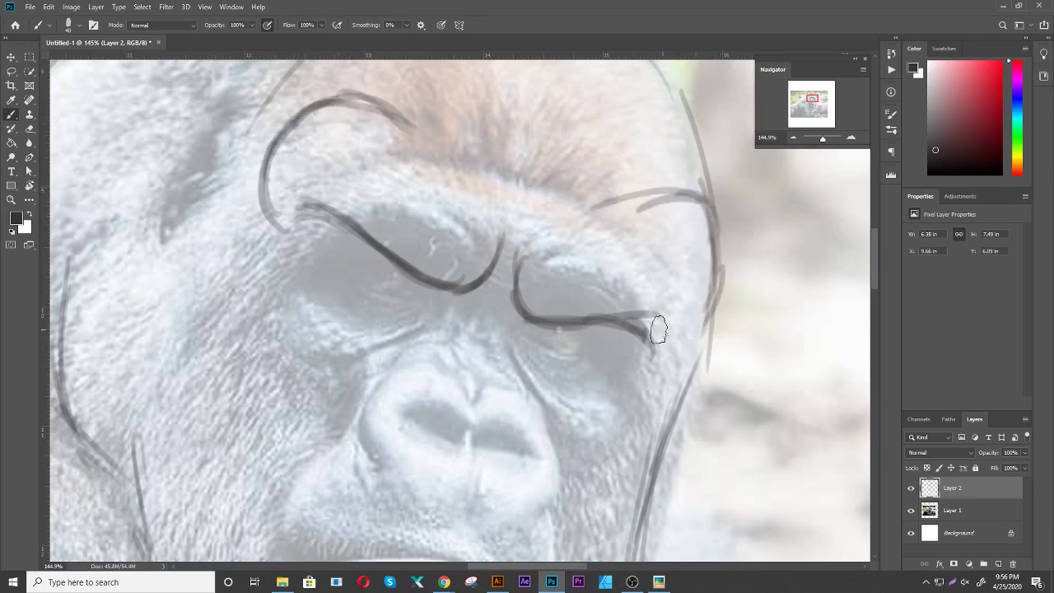
Add a line under the left brow and the lower lines of both eyes
scroll(587, 343, "up", 1)
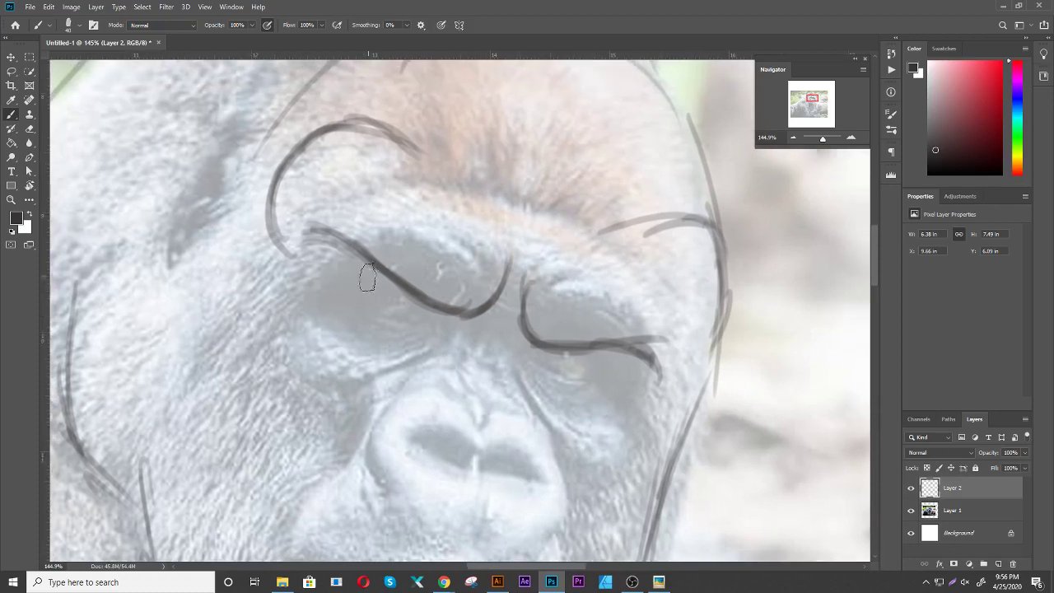
left_click_drag(360, 265, 400, 301)
mouse_move(553, 345)
left_mouse_down()
mouse_move(607, 360)
mouse_move(568, 362)
left_mouse_up()
scroll(527, 370, "down", 1)
scroll(486, 384, "down", 3)
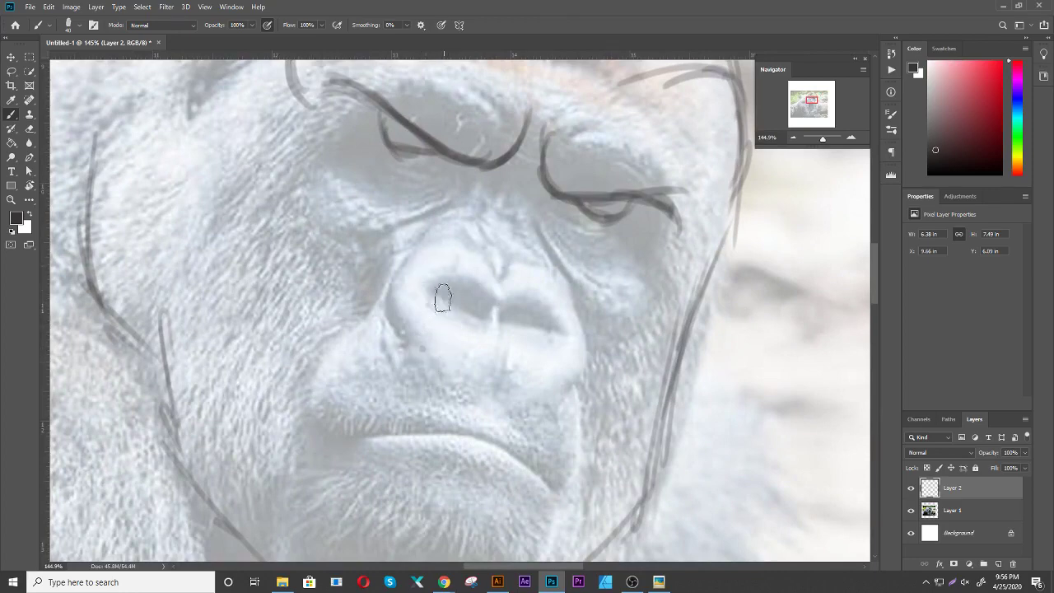
Outline the nose and draw and darken both nostrils
mouse_move(443, 298)
left_mouse_down()
mouse_move(425, 242)
mouse_move(480, 202)
mouse_move(522, 258)
mouse_move(516, 231)
mouse_move(565, 231)
mouse_move(611, 304)
left_mouse_up()
mouse_move(568, 325)
left_mouse_down()
mouse_move(591, 317)
mouse_move(547, 335)
left_mouse_up()
left_click_drag(453, 261, 478, 257)
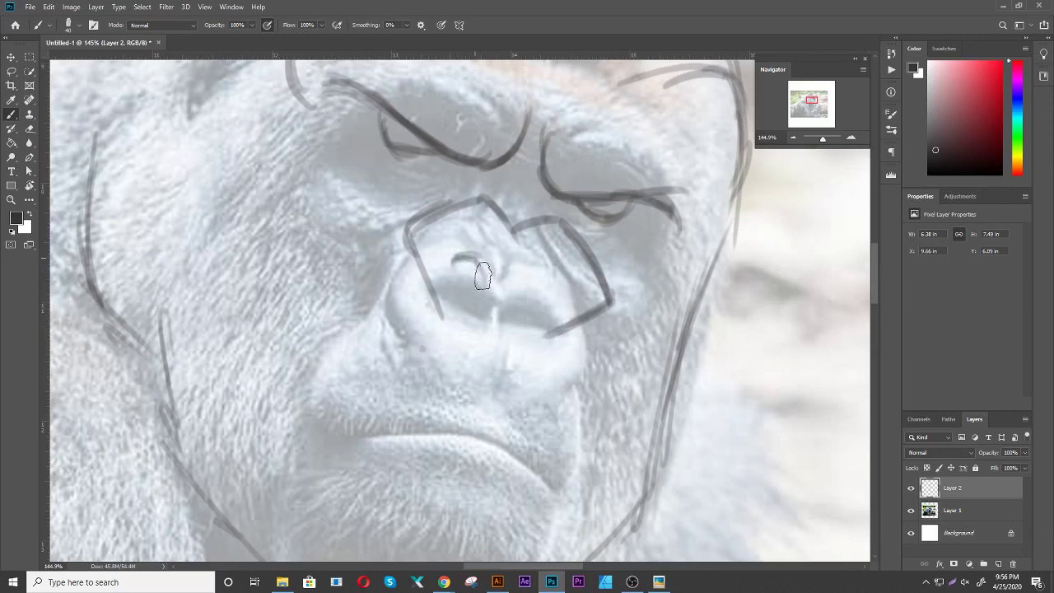
mouse_move(515, 310)
left_mouse_down()
mouse_move(539, 283)
mouse_move(554, 298)
left_mouse_up()
left_click_drag(454, 262, 491, 293)
left_click_drag(423, 266, 436, 321)
left_click_drag(568, 329, 545, 354)
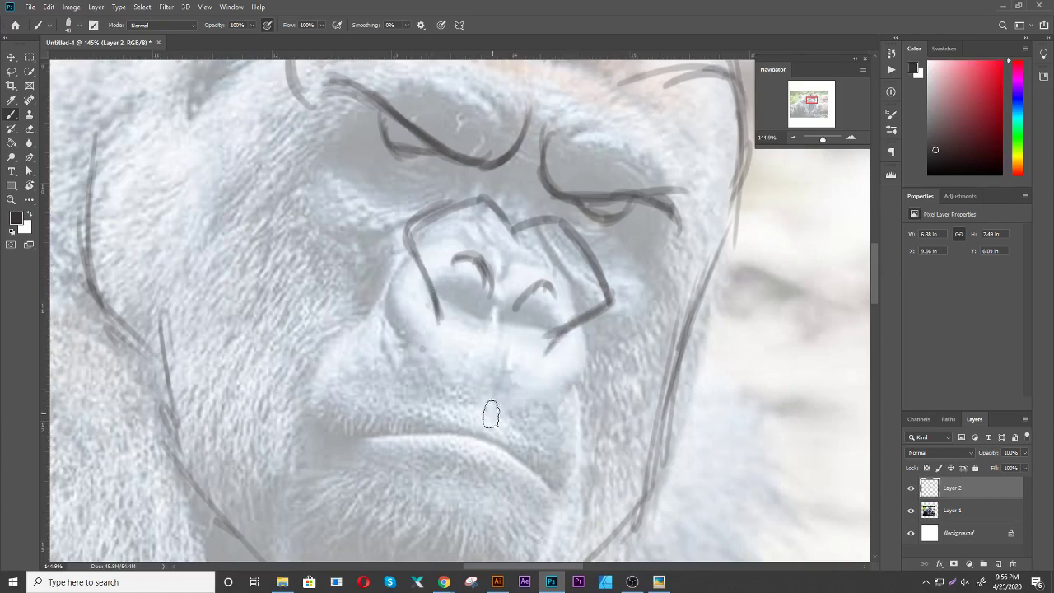
scroll(502, 422, "down", 2)
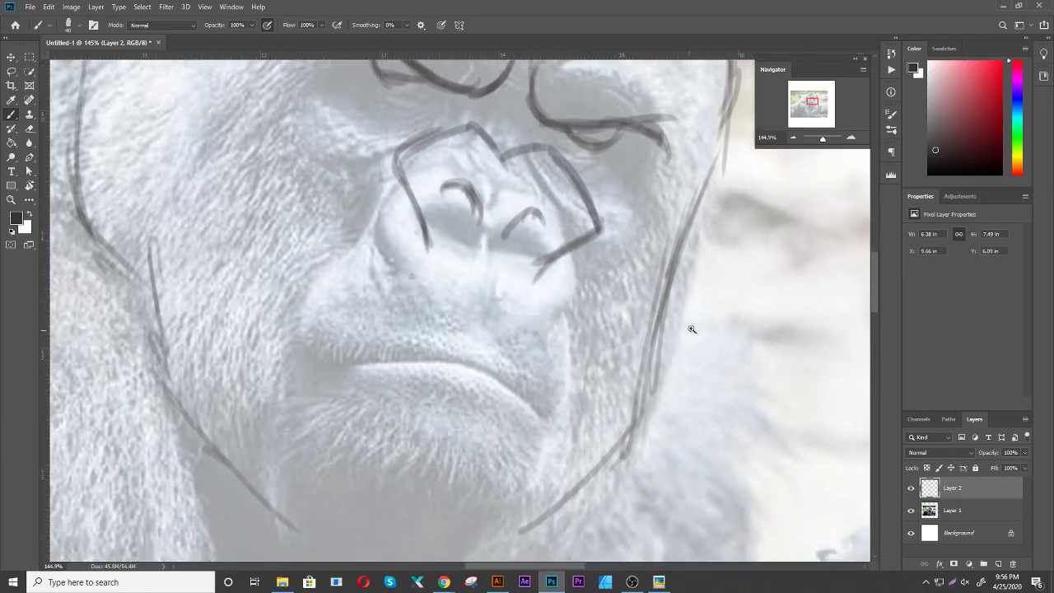
left_click_drag(692, 329, 675, 339)
Extend and darken the lines below the gorilla's nose
left_click_drag(581, 349, 532, 360)
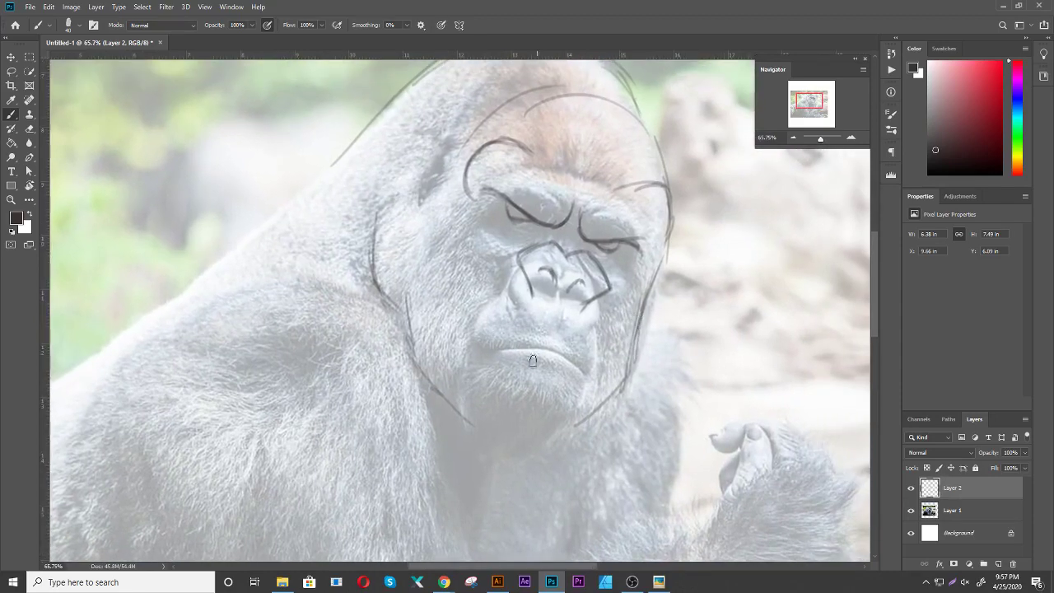
left_click_drag(587, 295, 599, 331)
left_click_drag(588, 291, 601, 338)
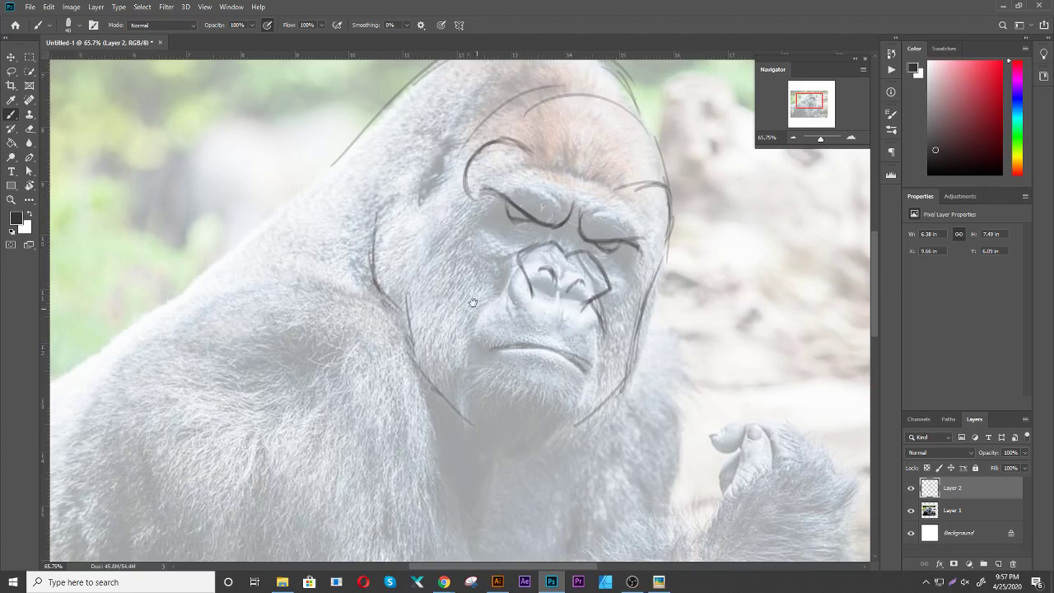
scroll(461, 300, "up", 3)
scroll(437, 284, "up", 1)
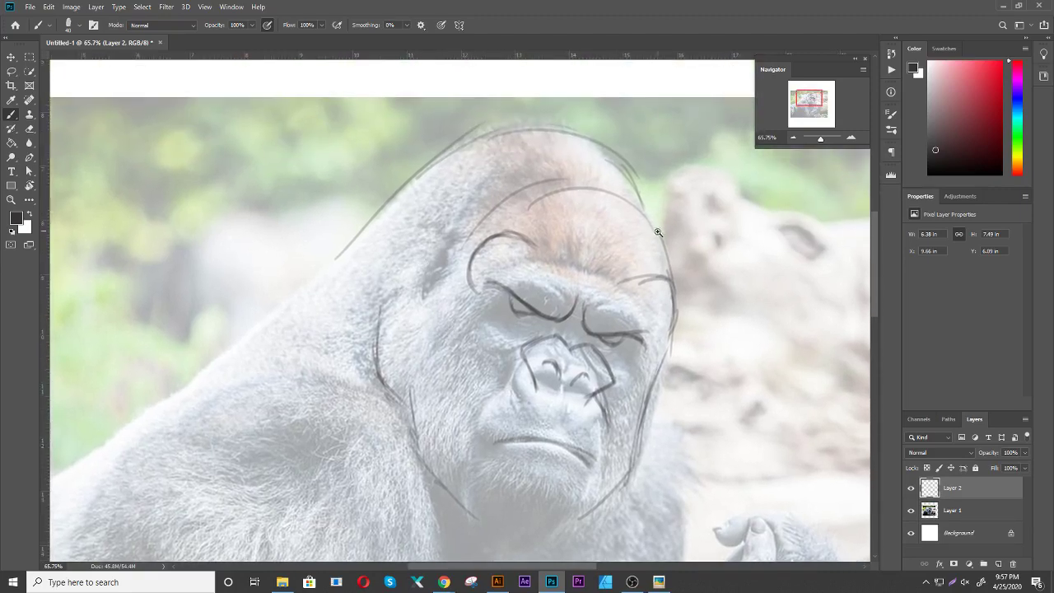
scroll(658, 231, "down", 2)
scroll(588, 360, "down", 2)
scroll(519, 335, "down", 3)
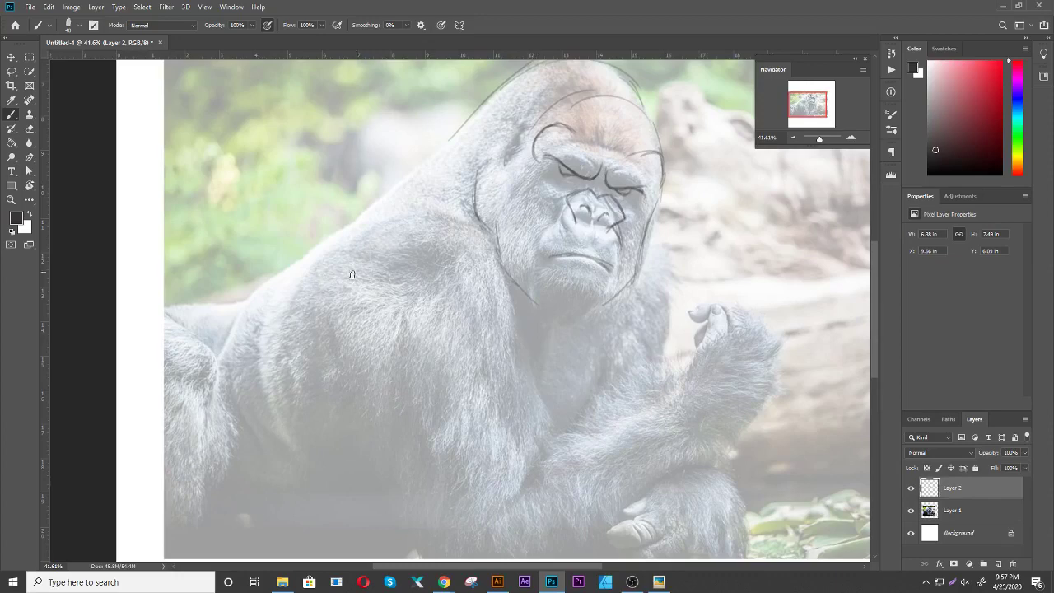
Sketch the shoulder curve, left arm, chest line and forearm outline
mouse_move(337, 276)
left_mouse_down()
mouse_move(514, 347)
mouse_move(529, 379)
left_mouse_up()
mouse_move(368, 390)
left_mouse_down()
mouse_move(355, 347)
mouse_move(364, 434)
mouse_move(377, 442)
left_mouse_up()
left_click_drag(498, 317, 529, 402)
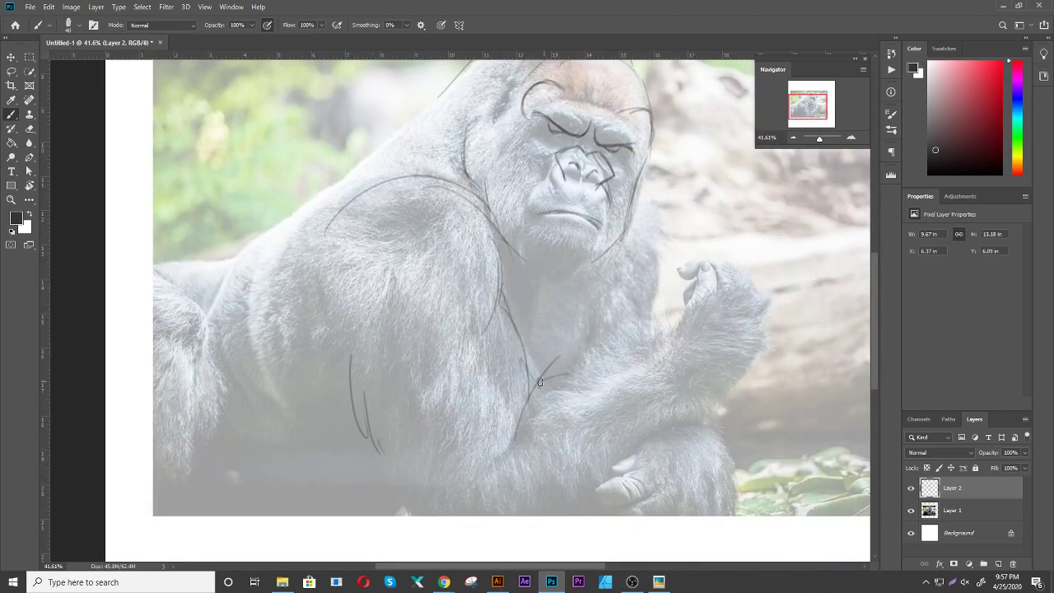
mouse_move(539, 382)
left_mouse_down()
mouse_move(657, 338)
mouse_move(688, 301)
left_mouse_up()
left_click_drag(627, 489, 721, 403)
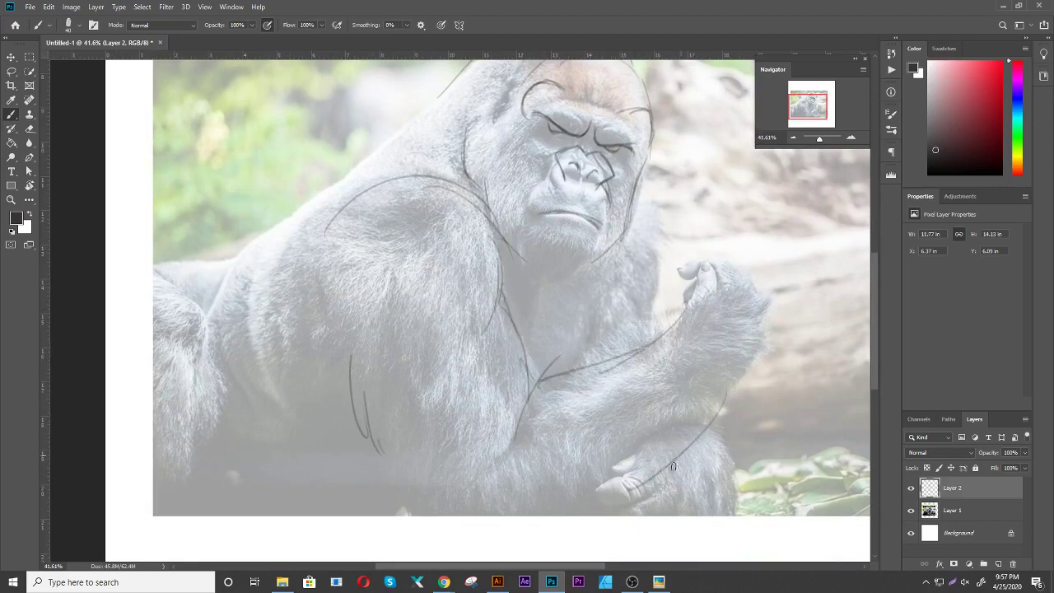
mouse_move(673, 469)
left_mouse_down()
mouse_move(736, 340)
mouse_move(726, 352)
left_mouse_up()
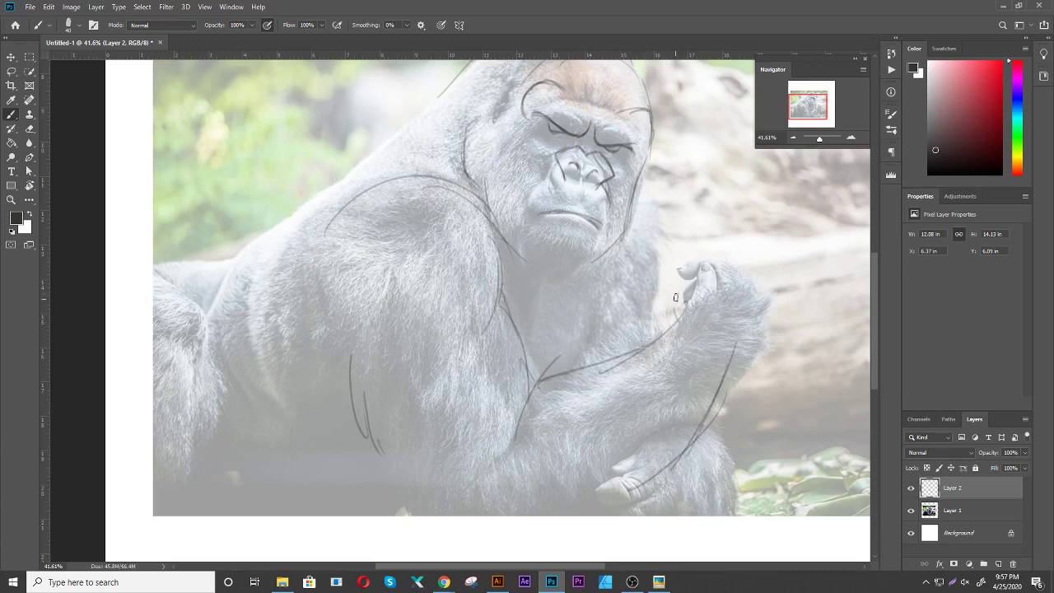
Sketch the raised fist beside the jaw, the back, the left-side outline and chest lines
mouse_move(759, 248)
left_mouse_down()
mouse_move(767, 304)
mouse_move(713, 328)
left_mouse_up()
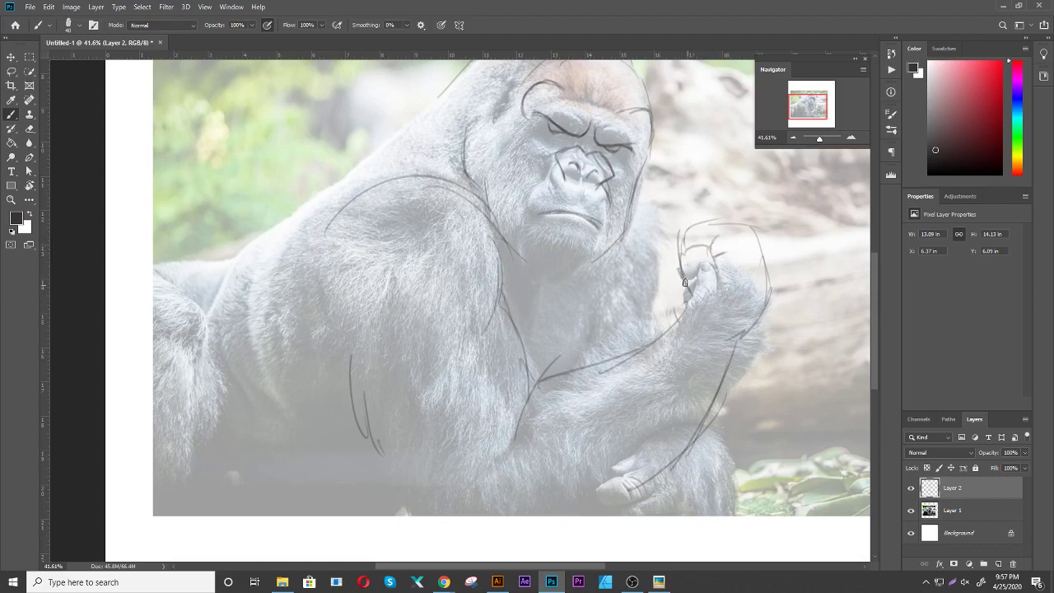
left_click_drag(628, 222, 663, 275)
left_click_drag(426, 112, 349, 174)
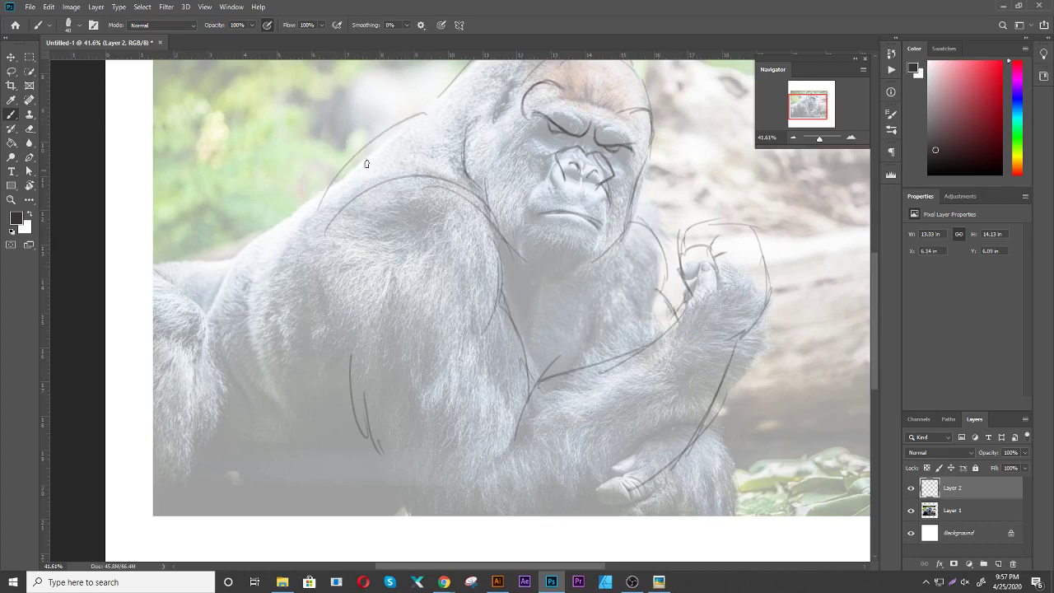
mouse_move(390, 144)
left_mouse_down()
mouse_move(317, 219)
mouse_move(256, 338)
left_mouse_up()
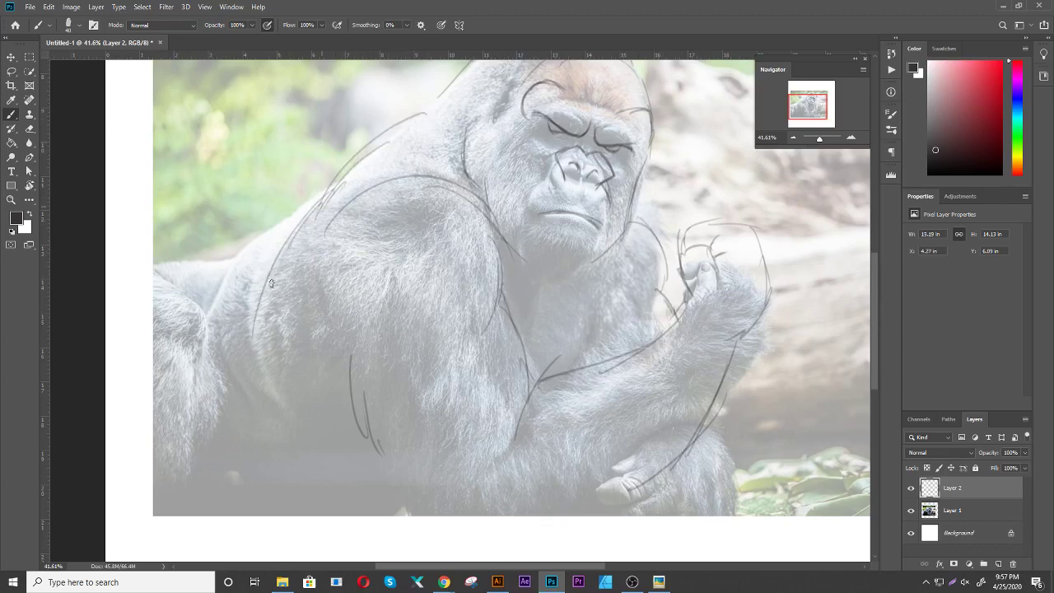
mouse_move(288, 247)
left_mouse_down()
mouse_move(276, 454)
mouse_move(317, 521)
left_mouse_up()
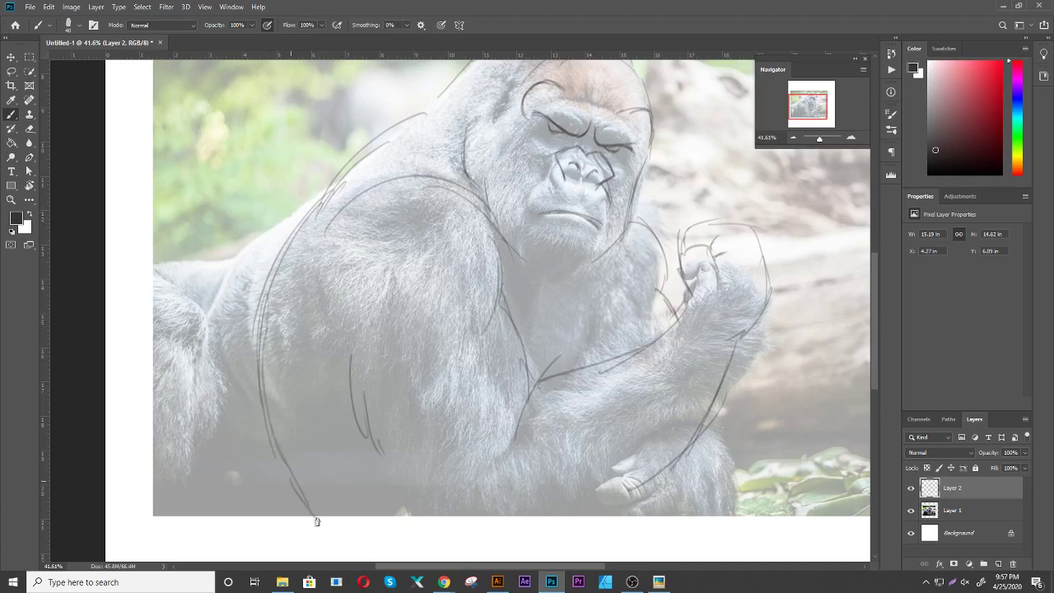
left_click_drag(602, 343, 585, 390)
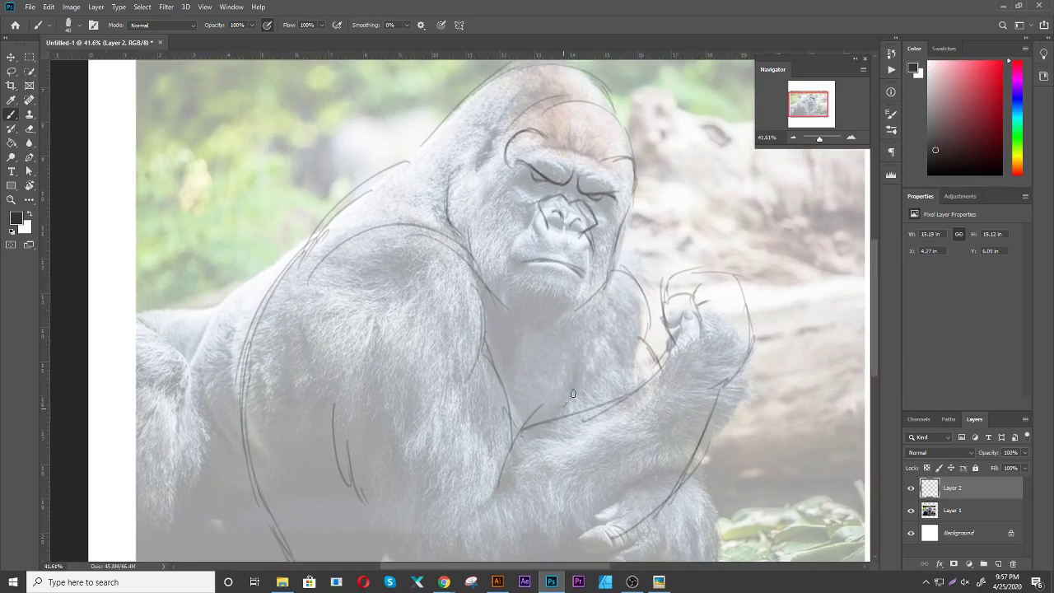
left_click_drag(588, 345, 568, 402)
Hide the reference photo and draw the left cheek and jaw lines beside the nose
left_click(911, 512)
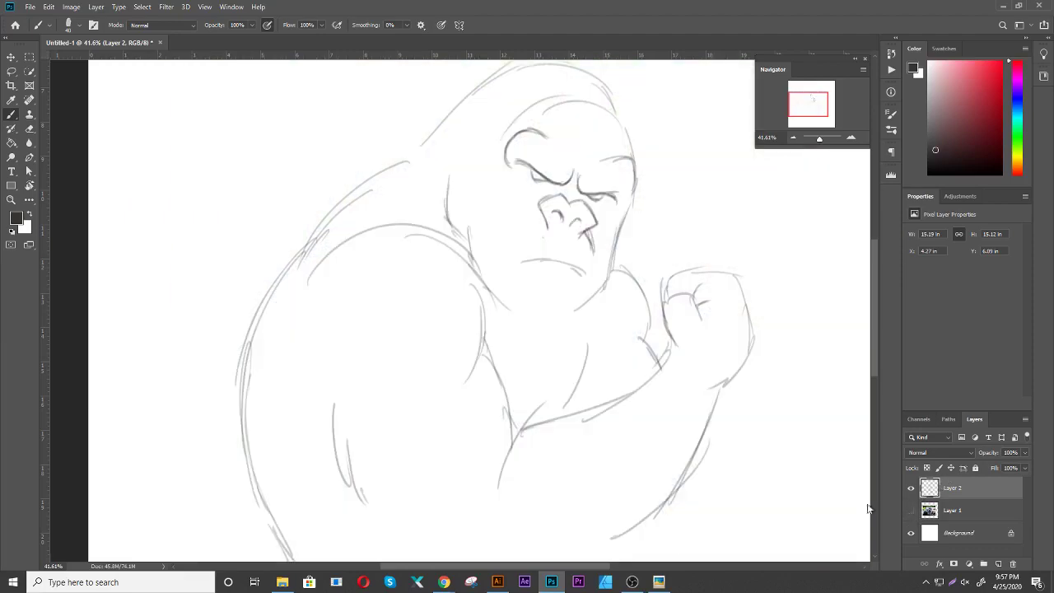
left_click_drag(602, 185, 579, 232)
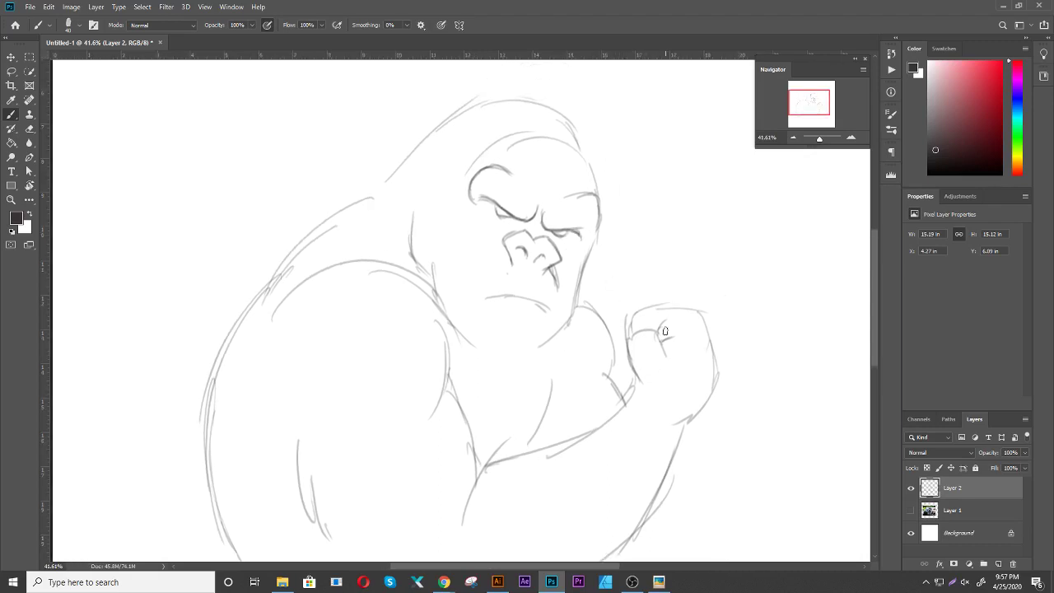
scroll(535, 188, "up", 5)
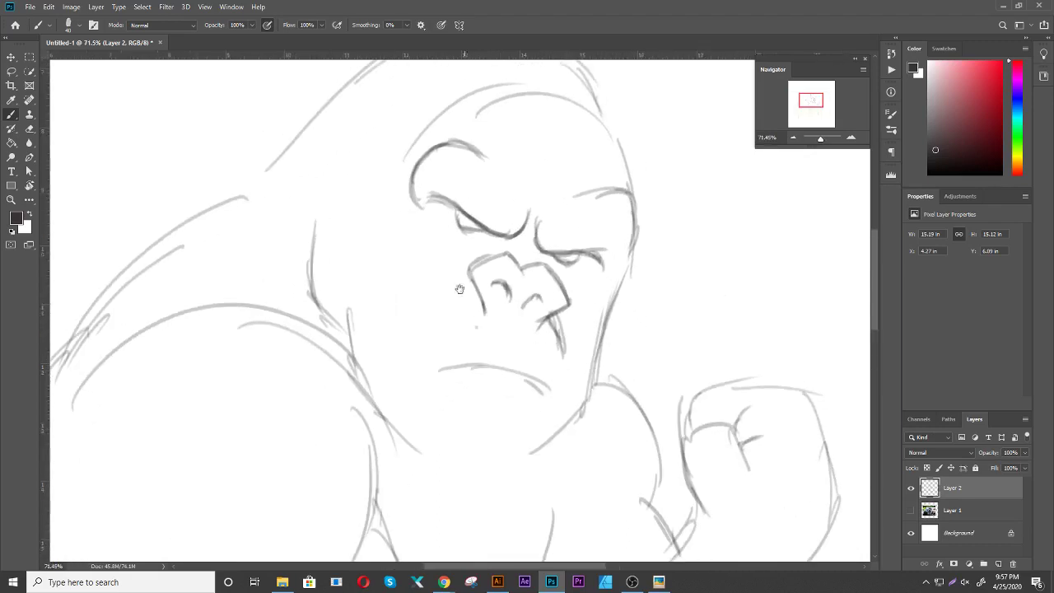
left_click_drag(446, 269, 456, 273)
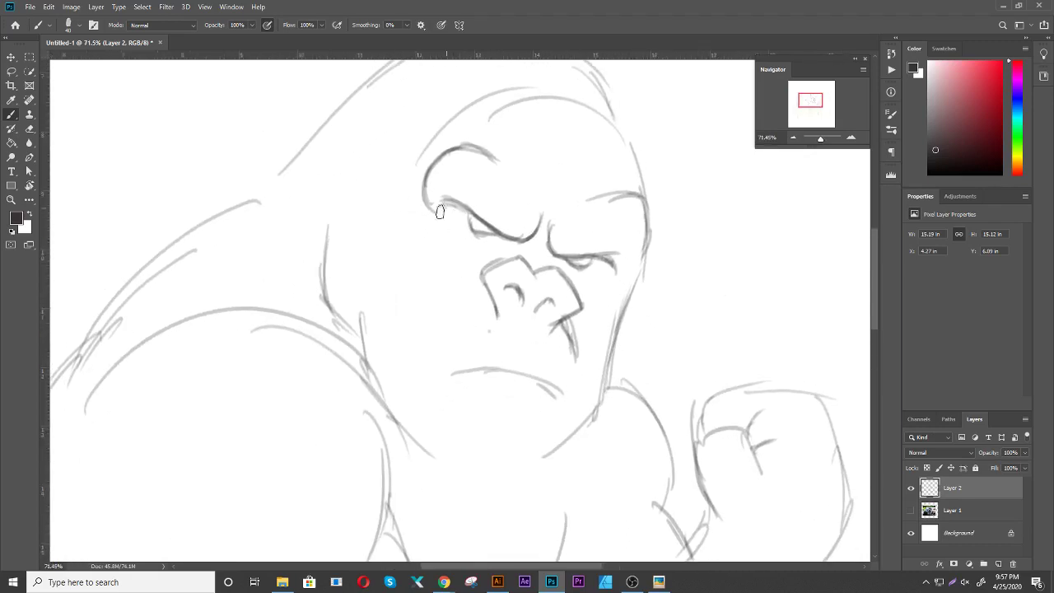
mouse_move(439, 212)
left_mouse_down()
mouse_move(418, 244)
mouse_move(426, 276)
mouse_move(461, 301)
mouse_move(416, 354)
left_mouse_up()
left_click_drag(452, 303, 414, 375)
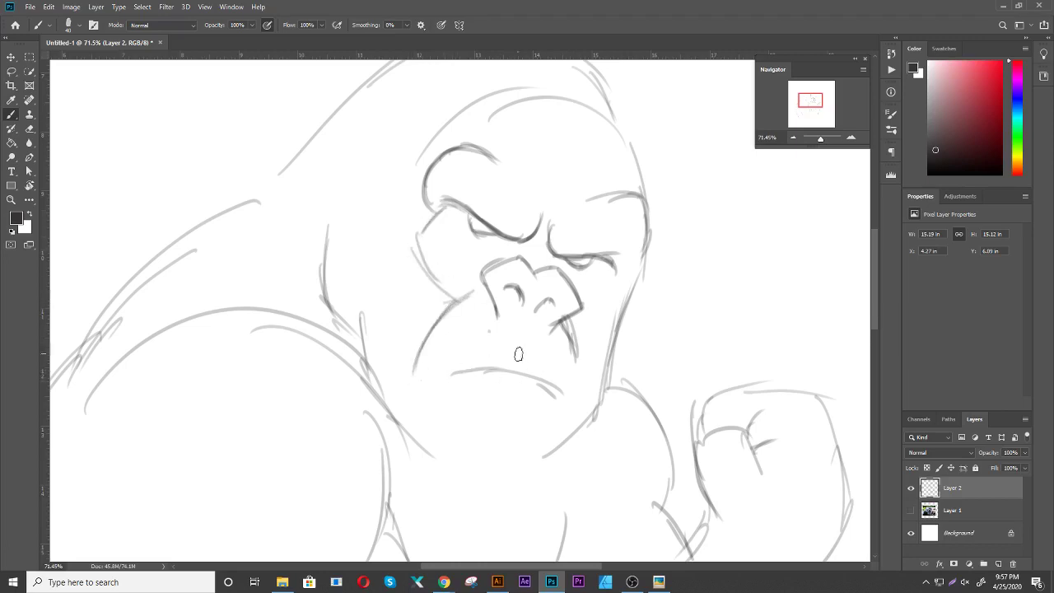
Erase the old mouth and chin lines and draw new upper and lower lip lines
key("e")
mouse_move(478, 360)
left_mouse_down()
mouse_move(493, 337)
mouse_move(549, 381)
mouse_move(561, 376)
left_mouse_up()
left_click_drag(650, 352, 689, 333)
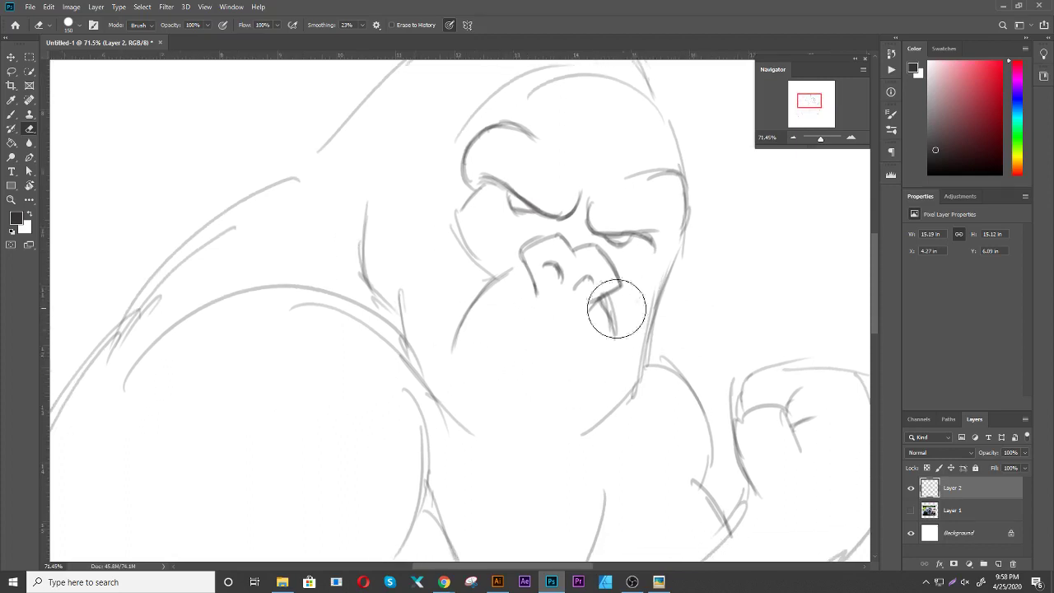
key("b")
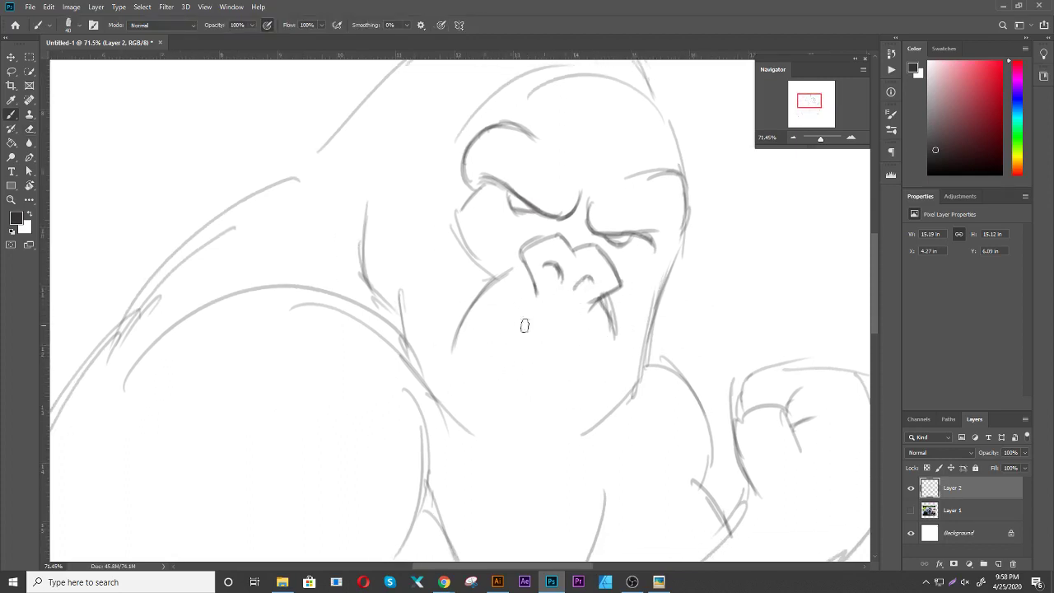
mouse_move(479, 335)
left_mouse_down()
mouse_move(615, 319)
mouse_move(579, 362)
mouse_move(607, 352)
left_mouse_up()
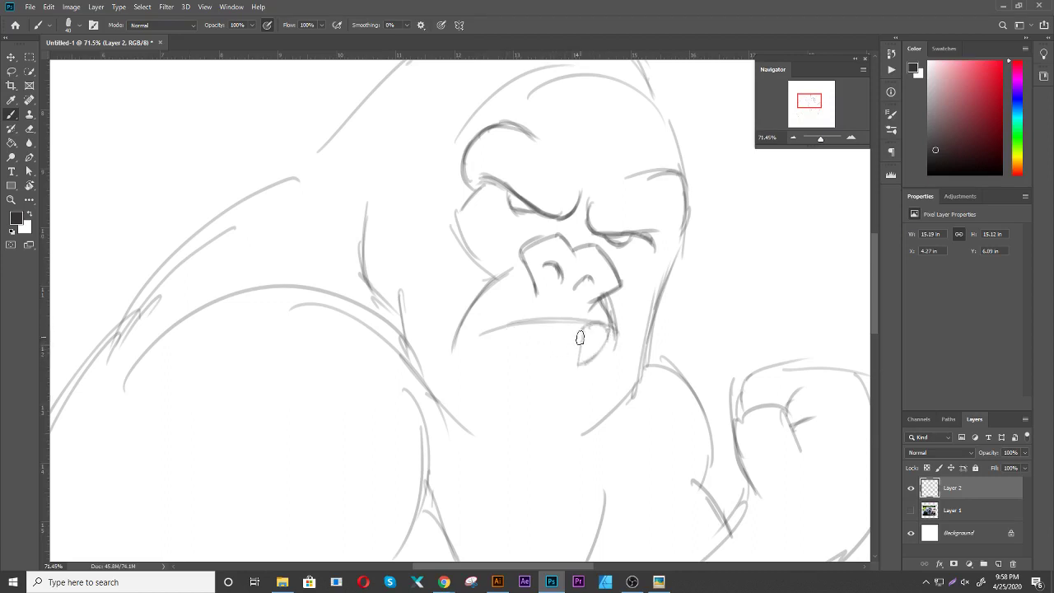
left_click_drag(576, 343, 518, 348)
key("e")
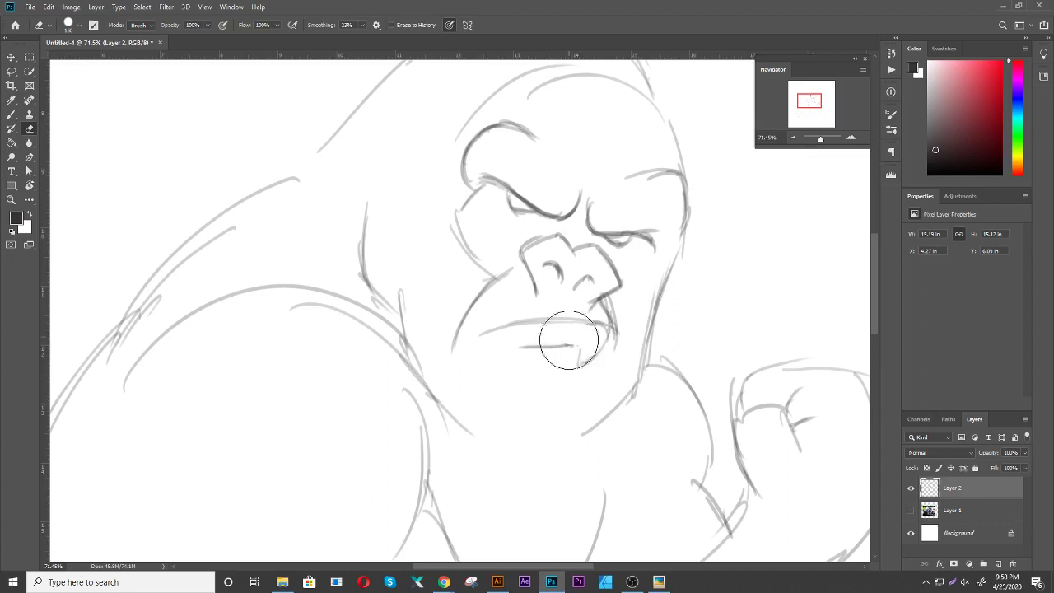
mouse_move(565, 343)
left_mouse_down()
mouse_move(561, 357)
mouse_move(581, 353)
left_mouse_up()
key("b")
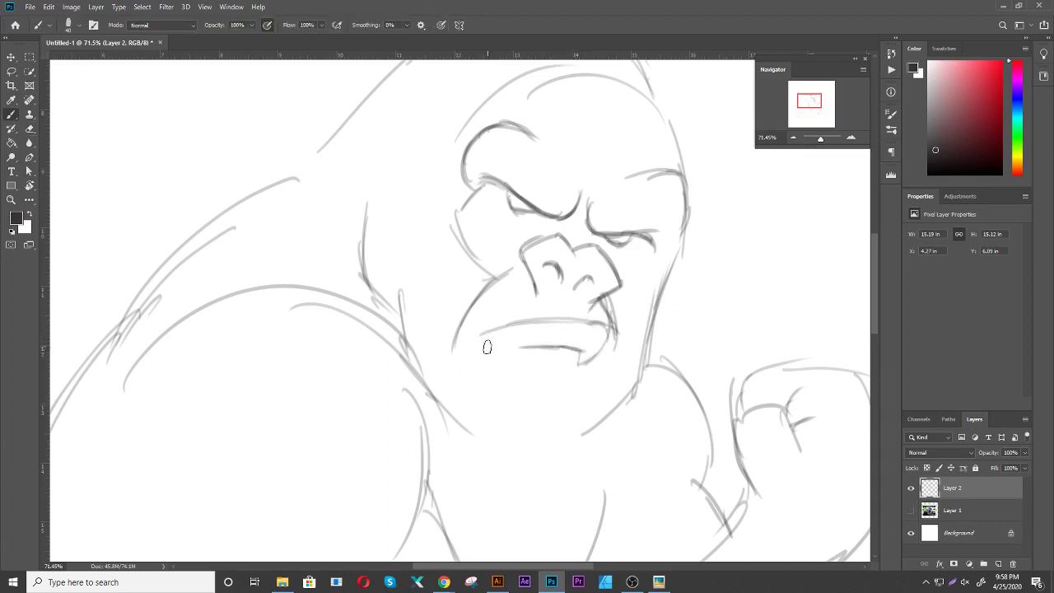
Draw the open mouth's teeth and fang, then darken the mouth corner and right jaw line
mouse_move(484, 335)
left_mouse_down()
mouse_move(502, 354)
mouse_move(511, 347)
mouse_move(472, 356)
mouse_move(575, 349)
mouse_move(577, 372)
mouse_move(560, 377)
mouse_move(599, 375)
left_mouse_up()
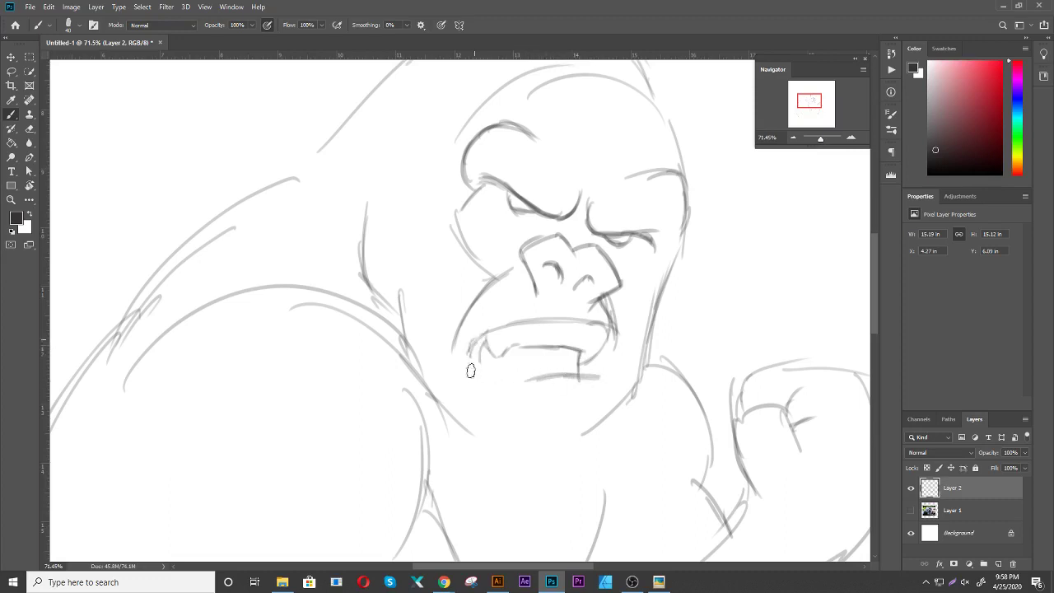
mouse_move(474, 338)
left_mouse_down()
mouse_move(482, 385)
mouse_move(579, 382)
left_mouse_up()
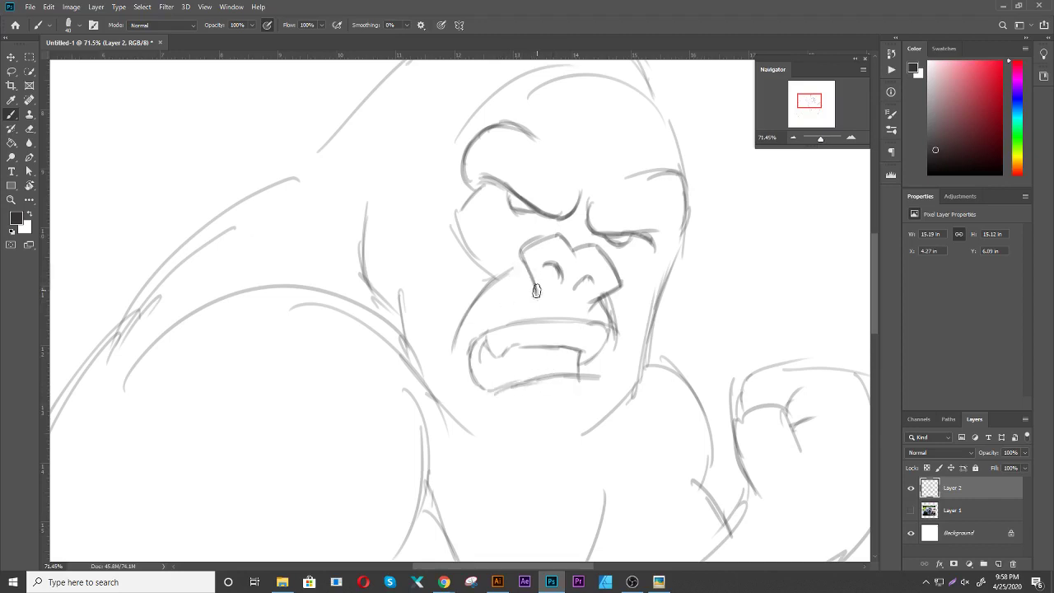
key("e")
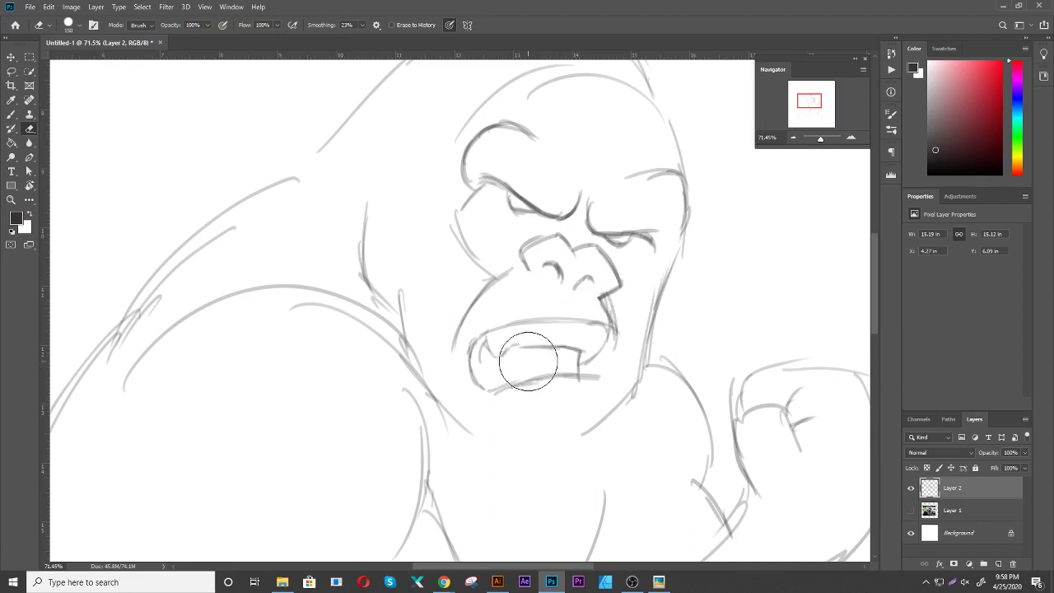
key("b")
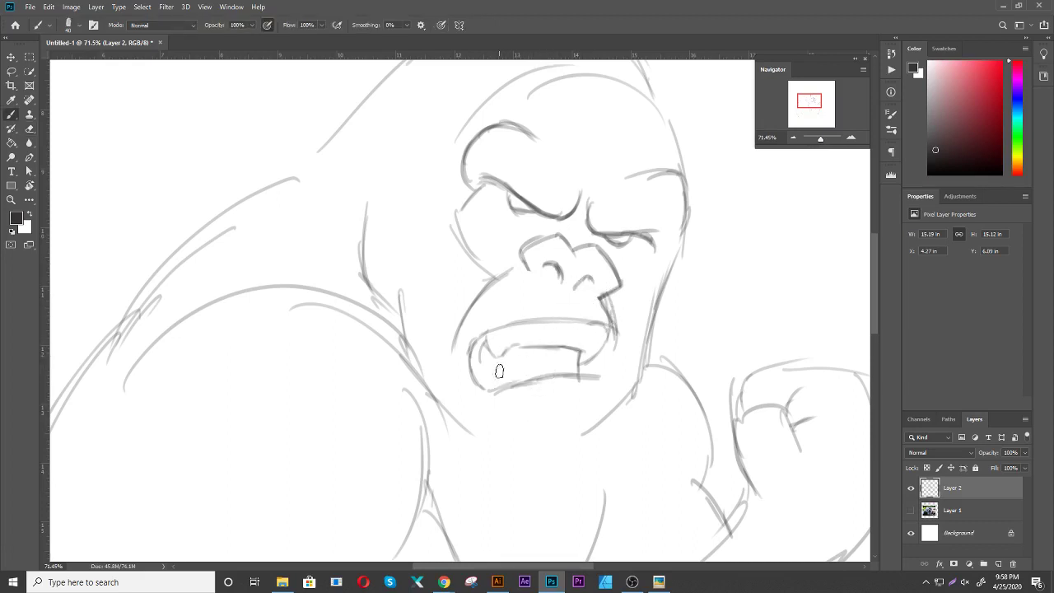
left_click_drag(506, 352, 564, 353)
mouse_move(499, 349)
left_mouse_down()
mouse_move(571, 365)
mouse_move(527, 352)
mouse_move(566, 354)
mouse_move(575, 370)
left_mouse_up()
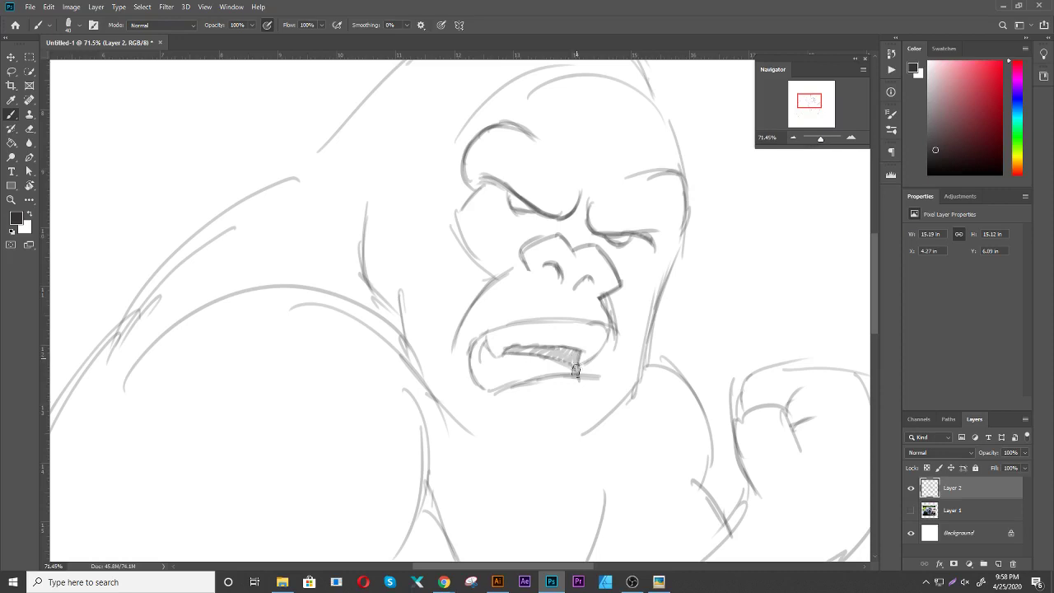
mouse_move(506, 389)
left_mouse_down()
mouse_move(486, 343)
mouse_move(480, 383)
mouse_move(518, 356)
mouse_move(494, 362)
mouse_move(540, 353)
mouse_move(493, 356)
mouse_move(568, 354)
mouse_move(576, 375)
mouse_move(604, 346)
left_mouse_up()
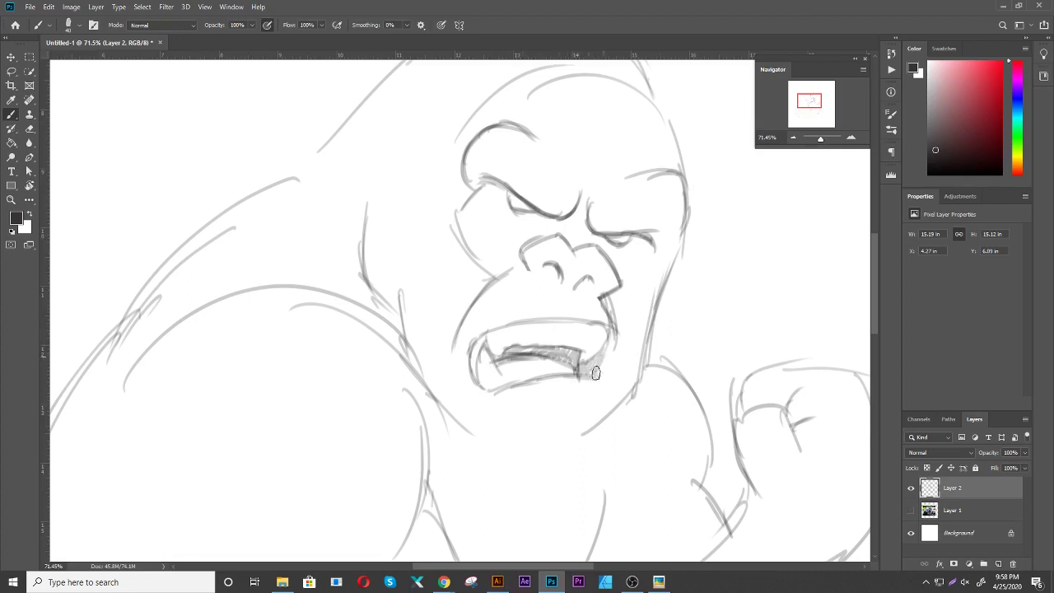
mouse_move(476, 382)
left_mouse_down()
mouse_move(479, 337)
mouse_move(477, 347)
left_mouse_up()
mouse_move(643, 298)
left_mouse_down()
mouse_move(624, 312)
mouse_move(627, 329)
mouse_move(626, 284)
mouse_move(667, 251)
mouse_move(647, 192)
left_mouse_up()
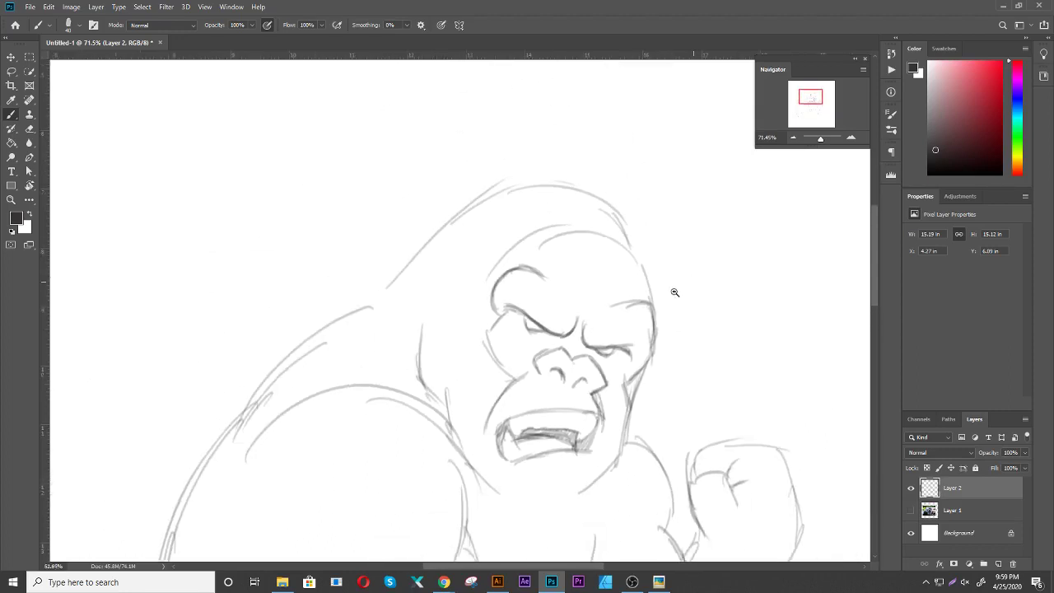
Redraw the top and back of the head, erase the old left eyebrow, and add a right brow
left_click_drag(644, 156, 445, 241)
left_click_drag(382, 292, 552, 159)
mouse_move(489, 191)
left_mouse_down()
mouse_move(623, 151)
mouse_move(605, 165)
mouse_move(652, 175)
mouse_move(634, 271)
left_mouse_up()
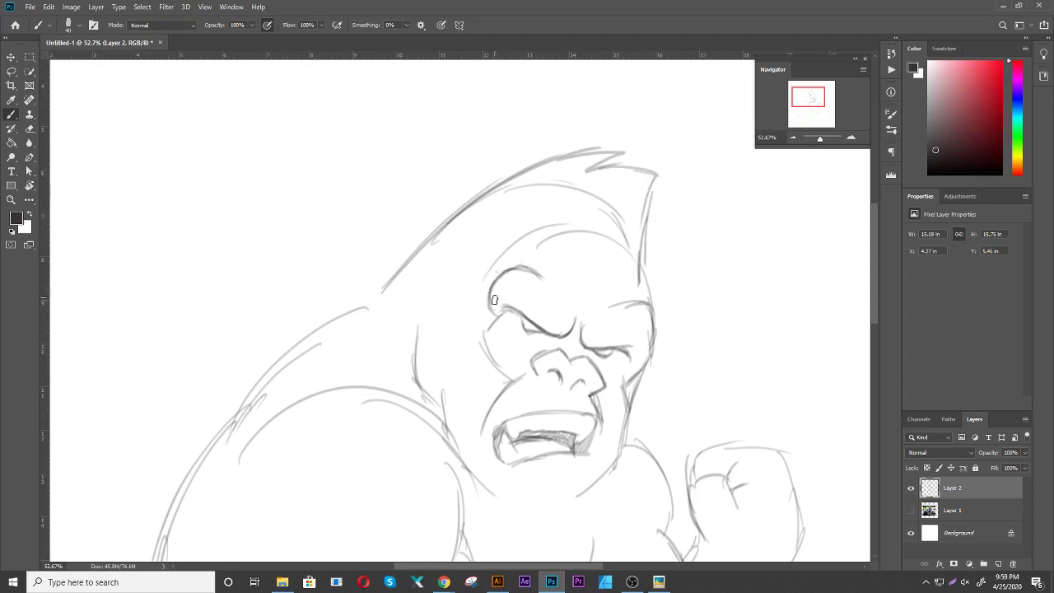
key("e")
mouse_move(482, 306)
left_mouse_down()
mouse_move(536, 254)
mouse_move(501, 280)
mouse_move(508, 246)
mouse_move(548, 255)
mouse_move(559, 270)
left_mouse_up()
key("b")
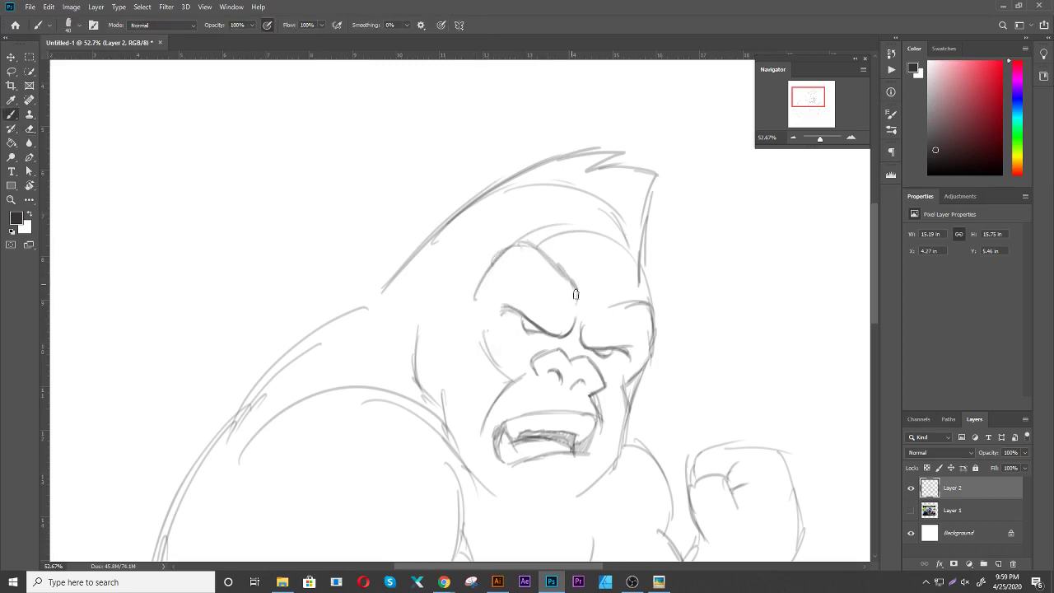
mouse_move(591, 301)
left_mouse_down()
mouse_move(655, 303)
mouse_move(629, 376)
left_mouse_up()
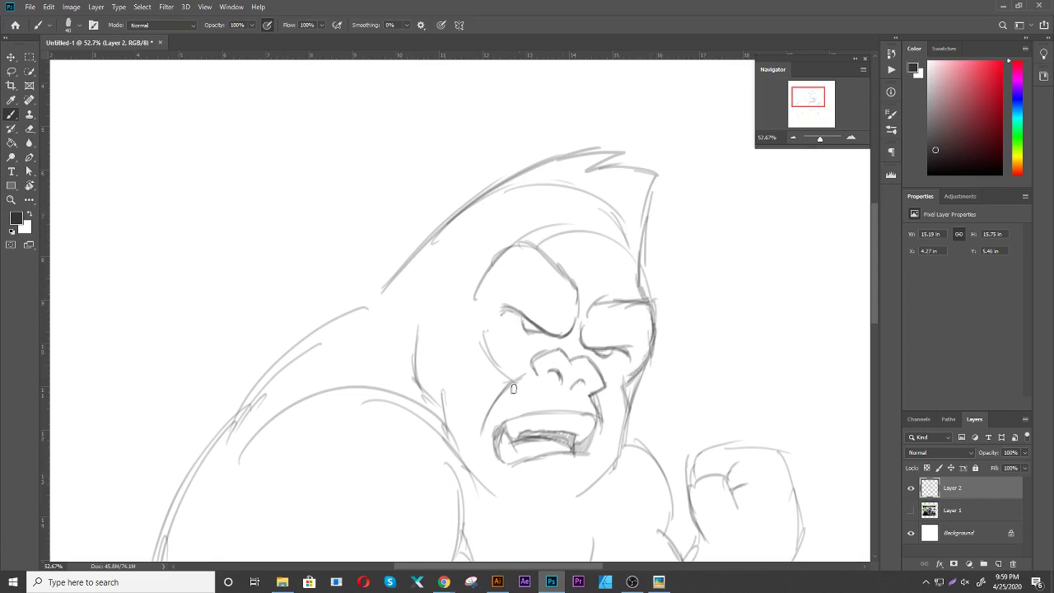
Sketch the face's left side, lines below the mouth and chin, and the right jaw and cheek
mouse_move(475, 294)
left_mouse_down()
mouse_move(492, 362)
mouse_move(471, 350)
mouse_move(458, 436)
mouse_move(473, 436)
mouse_move(478, 467)
mouse_move(558, 532)
mouse_move(583, 527)
mouse_move(586, 505)
left_mouse_up()
mouse_move(613, 464)
left_mouse_down()
mouse_move(584, 498)
mouse_move(593, 486)
left_mouse_up()
left_click_drag(485, 463, 524, 492)
mouse_move(564, 455)
left_mouse_down()
mouse_move(517, 487)
mouse_move(595, 474)
mouse_move(609, 459)
left_mouse_up()
mouse_move(603, 384)
left_mouse_down()
mouse_move(614, 454)
mouse_move(616, 403)
mouse_move(618, 423)
left_mouse_up()
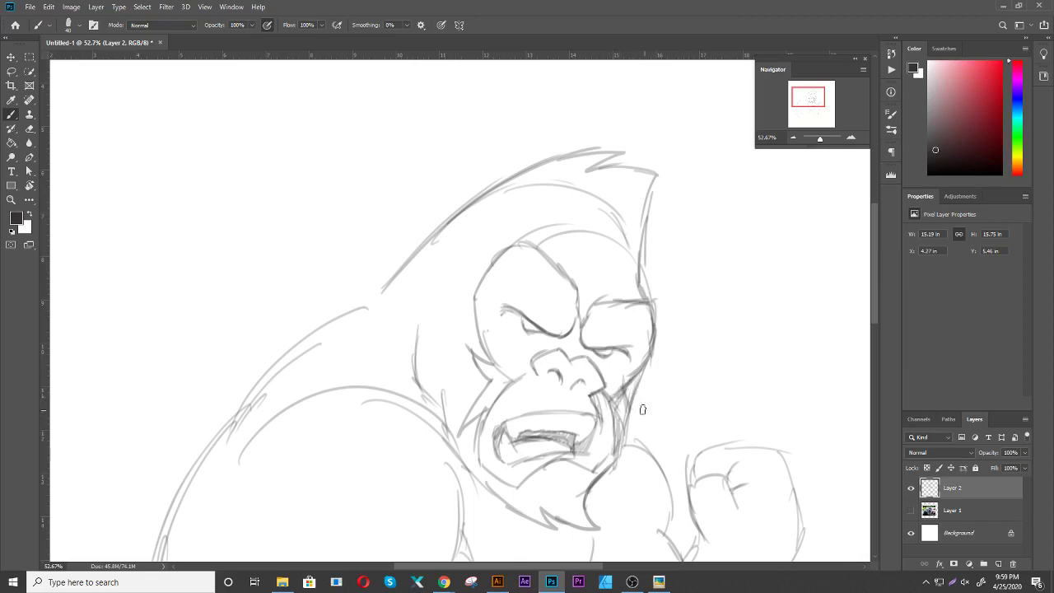
left_click_drag(660, 413, 667, 370)
left_click_drag(639, 320, 605, 372)
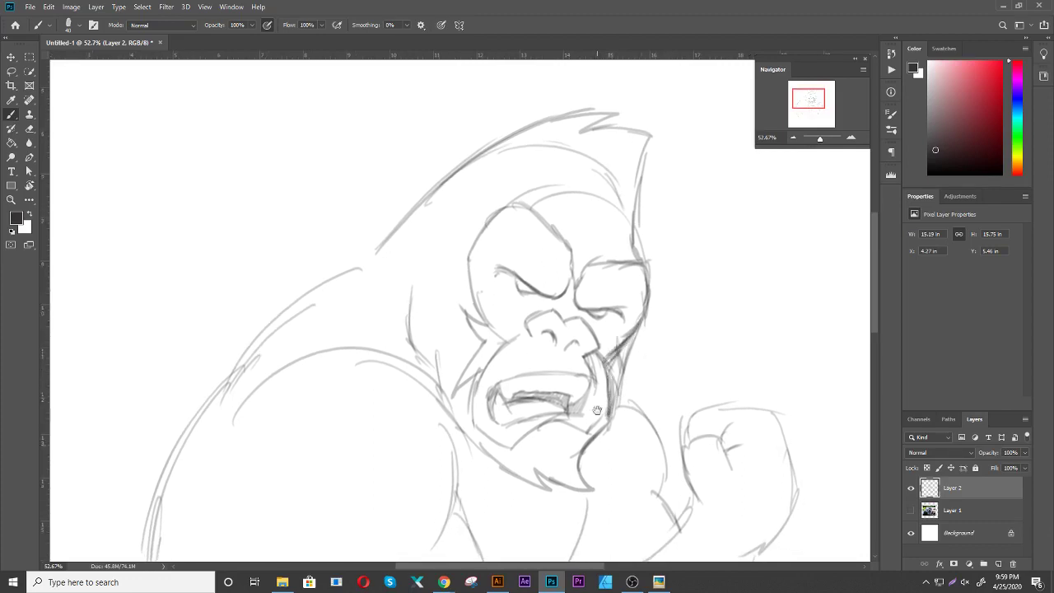
Sketch the left shoulder edge, the lines below it, and the neck and chest line
mouse_move(596, 409)
left_mouse_down()
mouse_move(635, 315)
mouse_move(641, 256)
left_mouse_up()
left_click_drag(404, 214, 493, 333)
left_click_drag(486, 272, 491, 374)
left_click_drag(496, 313, 451, 418)
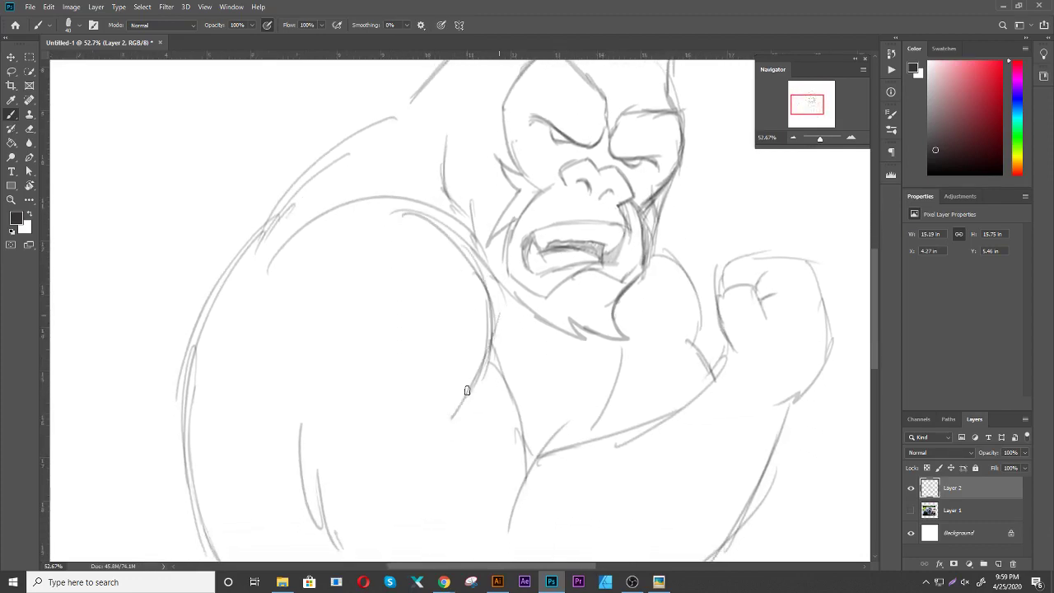
left_click_drag(485, 349, 531, 403)
left_click_drag(494, 367, 531, 465)
left_click_drag(527, 428, 535, 478)
mouse_move(487, 355)
left_mouse_down()
mouse_move(539, 453)
mouse_move(525, 484)
mouse_move(716, 383)
left_mouse_up()
mouse_move(618, 449)
left_mouse_down()
mouse_move(724, 368)
mouse_move(733, 350)
mouse_move(720, 288)
mouse_move(741, 284)
mouse_move(768, 307)
mouse_move(737, 262)
mouse_move(800, 258)
mouse_move(841, 356)
mouse_move(802, 407)
left_mouse_up()
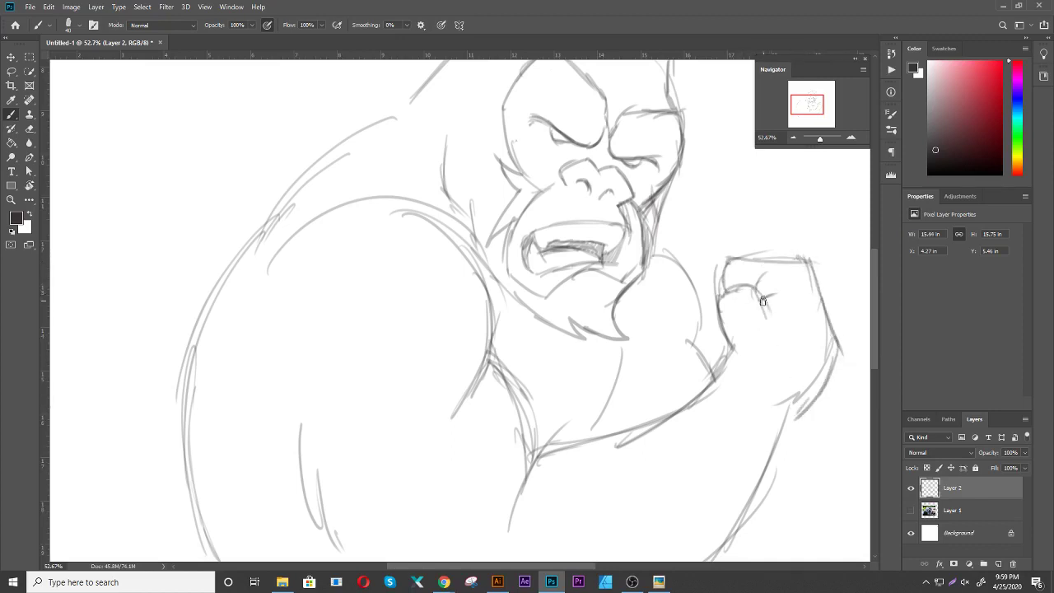
Add a knuckle mark on the fist, then strengthen the left arm and draw the belly and forearm edges
left_click_drag(762, 302, 774, 306)
left_click_drag(779, 367, 713, 345)
left_click_drag(638, 390, 577, 392)
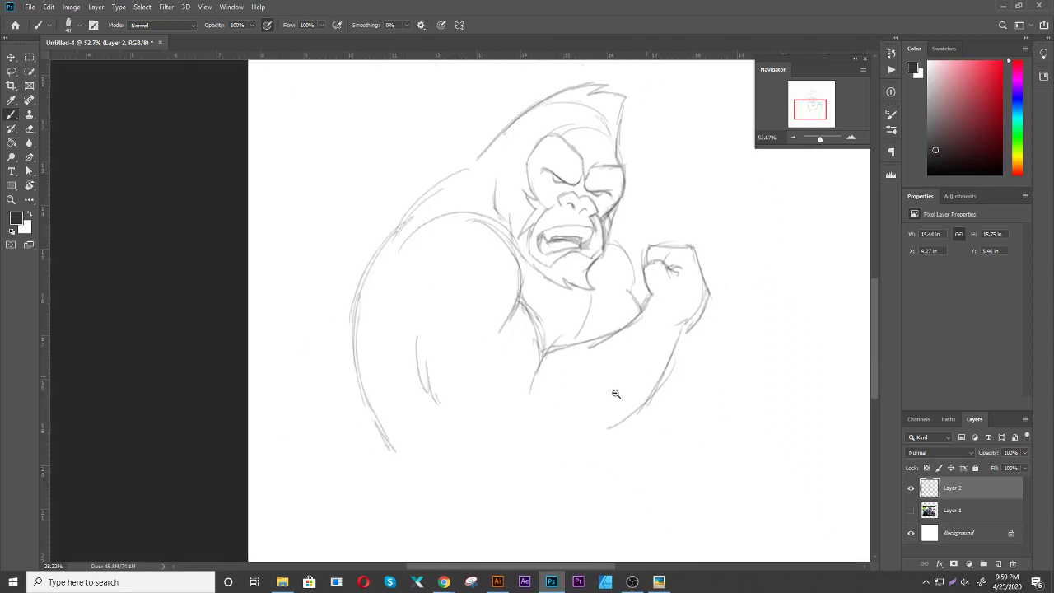
left_click_drag(411, 331, 428, 423)
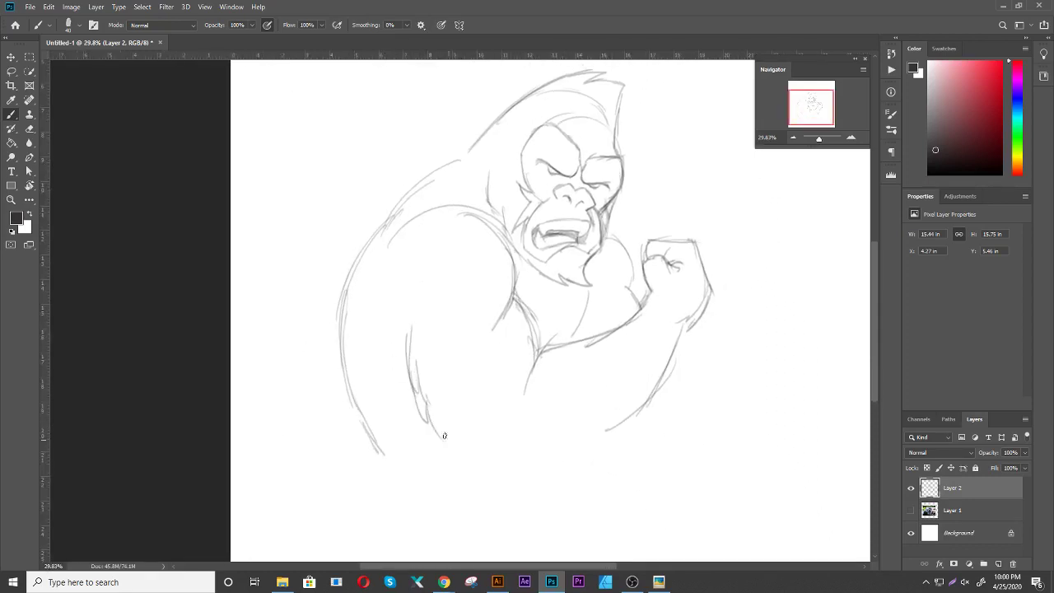
mouse_move(497, 468)
left_mouse_down()
mouse_move(556, 475)
mouse_move(652, 401)
left_mouse_up()
left_click_drag(622, 451, 659, 368)
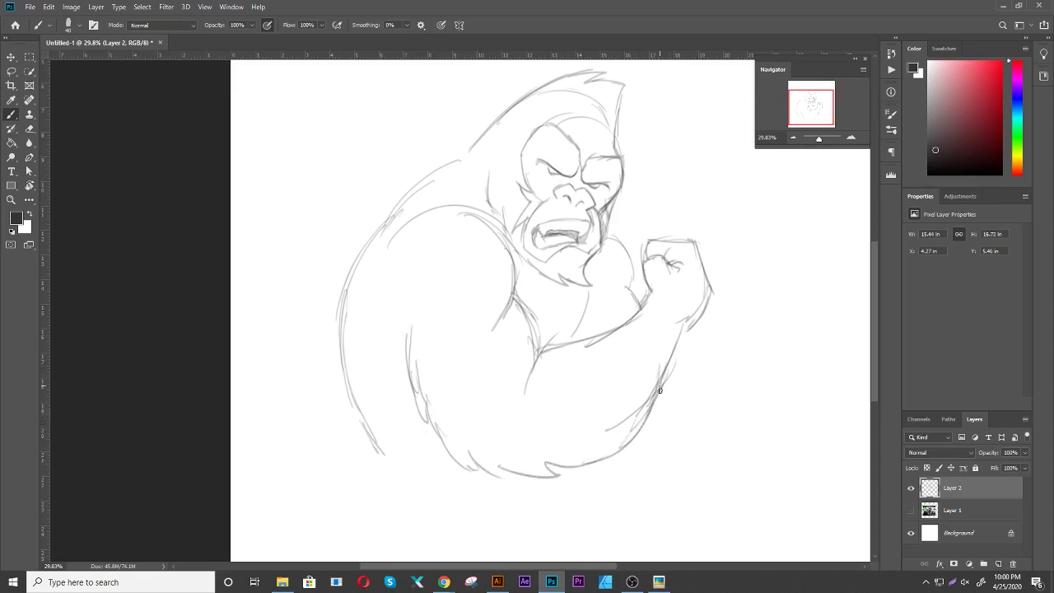
mouse_move(535, 390)
left_mouse_down()
mouse_move(576, 337)
mouse_move(630, 327)
left_mouse_up()
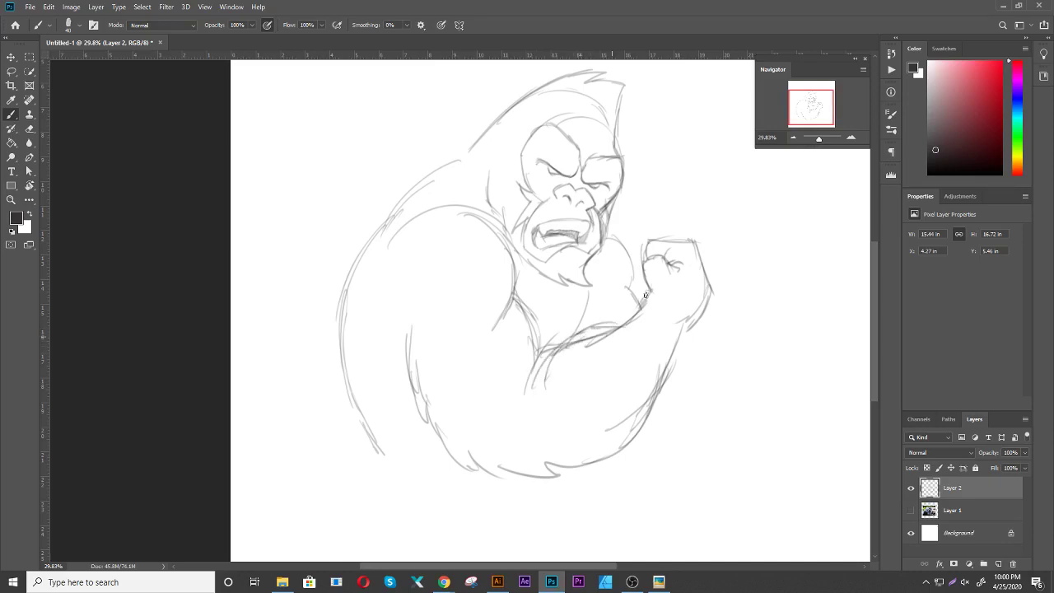
left_click_drag(741, 239, 720, 269)
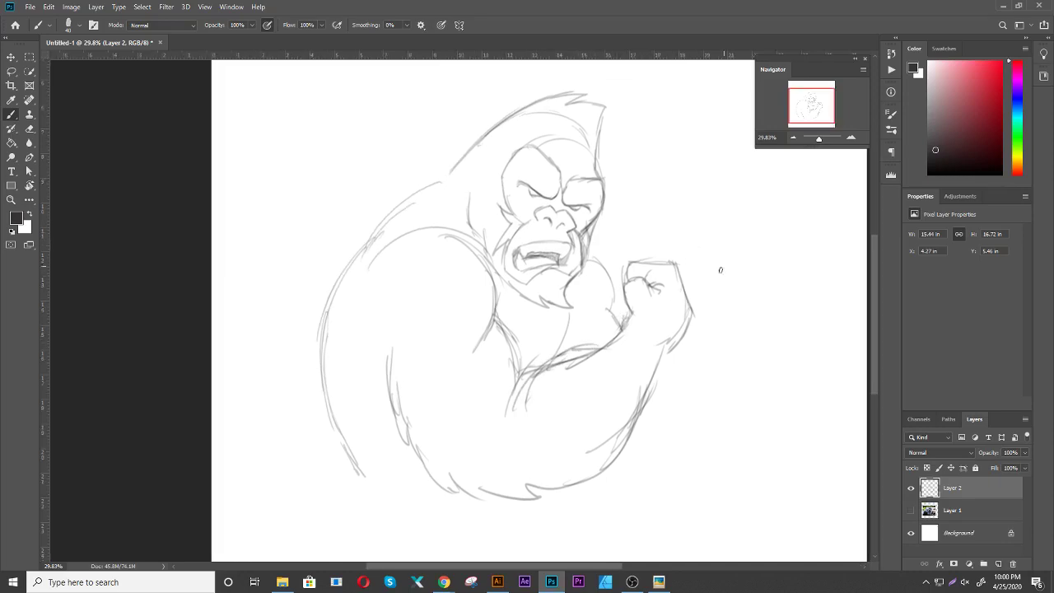
Lasso the raised fist, scale it to about 145%, and nudge it up and right
left_click(13, 72)
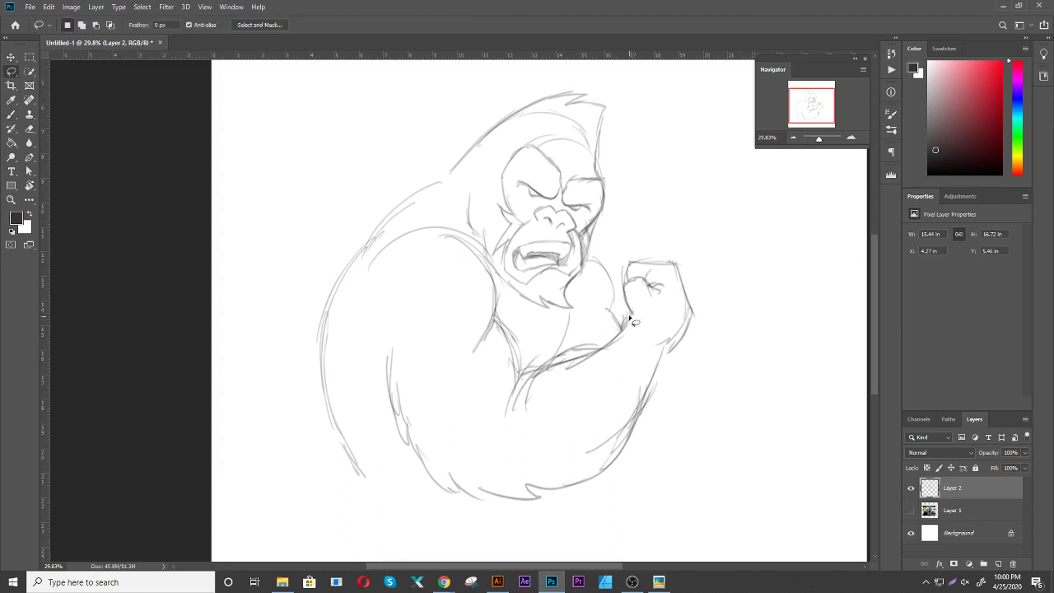
left_click_drag(629, 320, 626, 336)
key("ctrl+t")
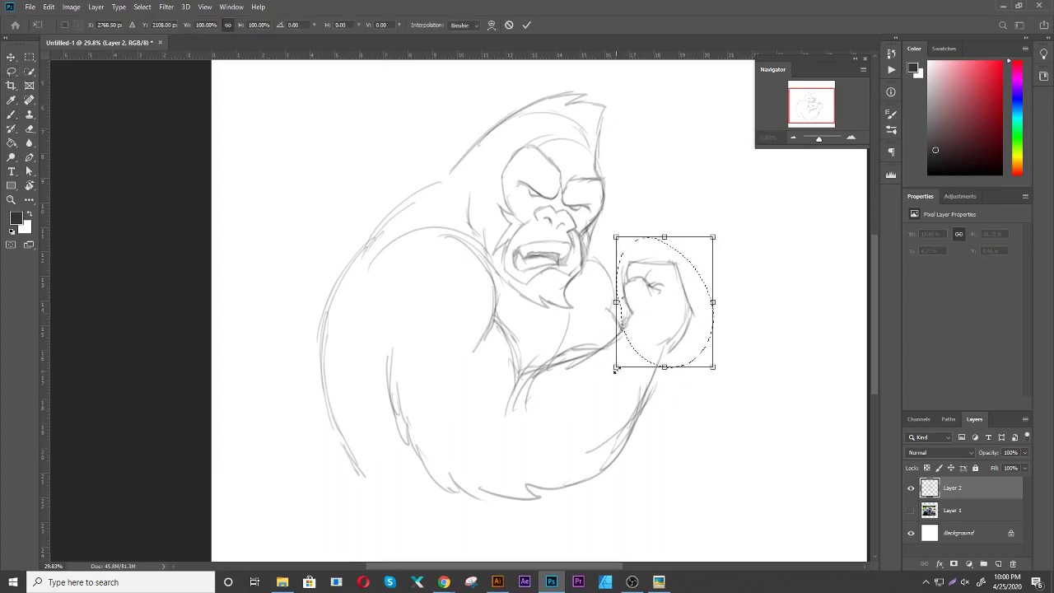
left_click_drag(616, 369, 572, 424)
left_click_drag(628, 311, 632, 310)
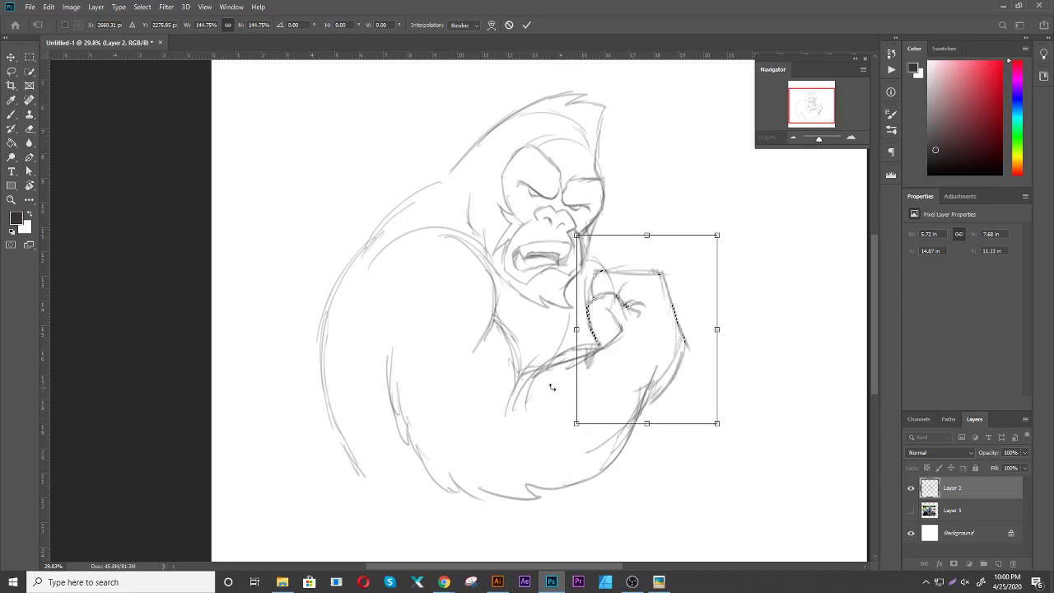
key("Return")
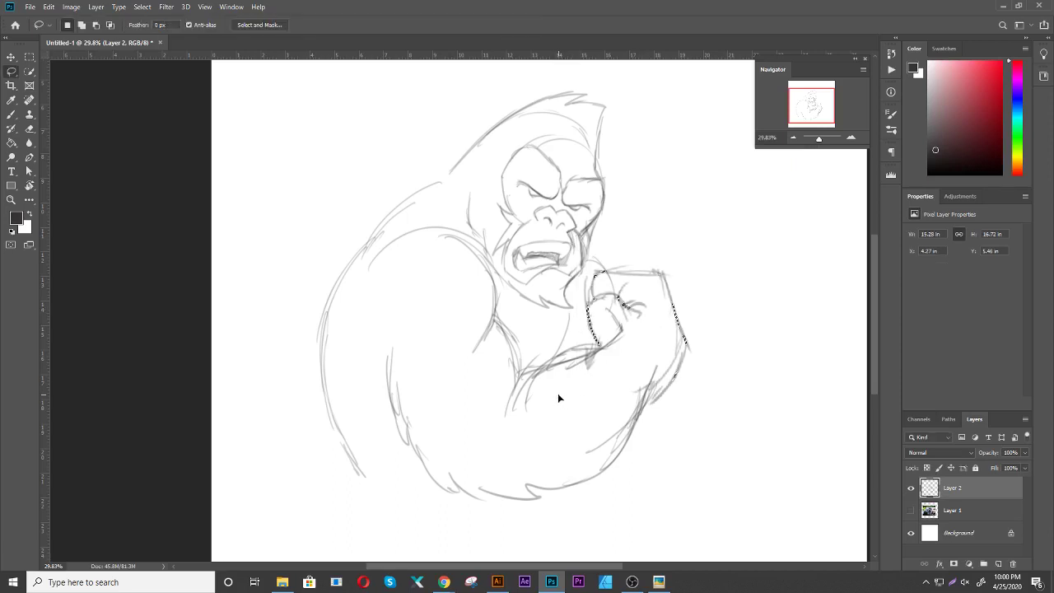
key("ctrl+d")
Erase the stray strokes on the arm below the fist and around the arm crease
key("e")
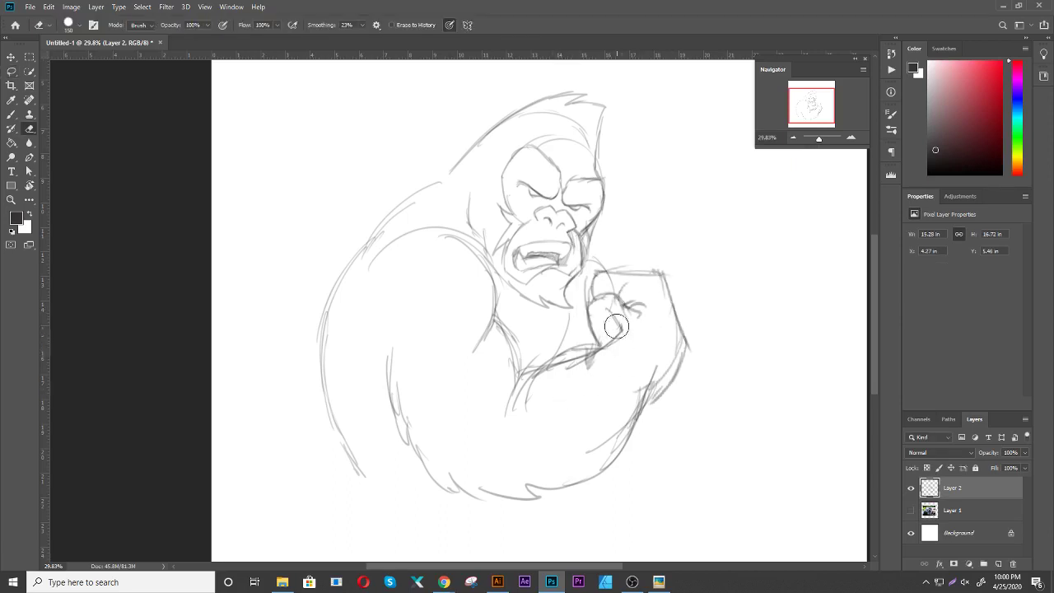
left_click_drag(612, 336, 563, 379)
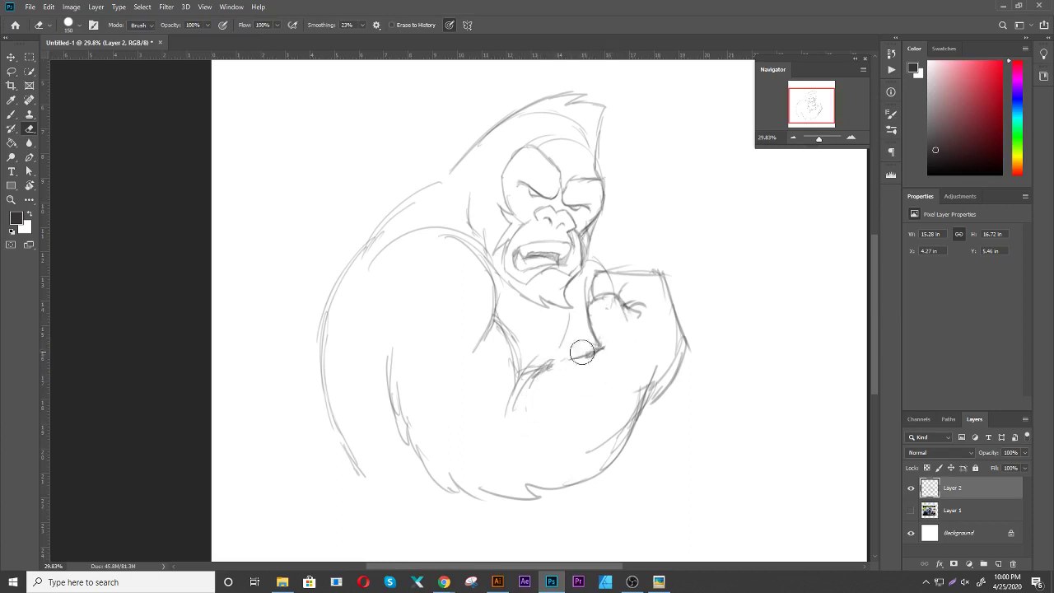
left_click_drag(579, 353, 581, 377)
key("b")
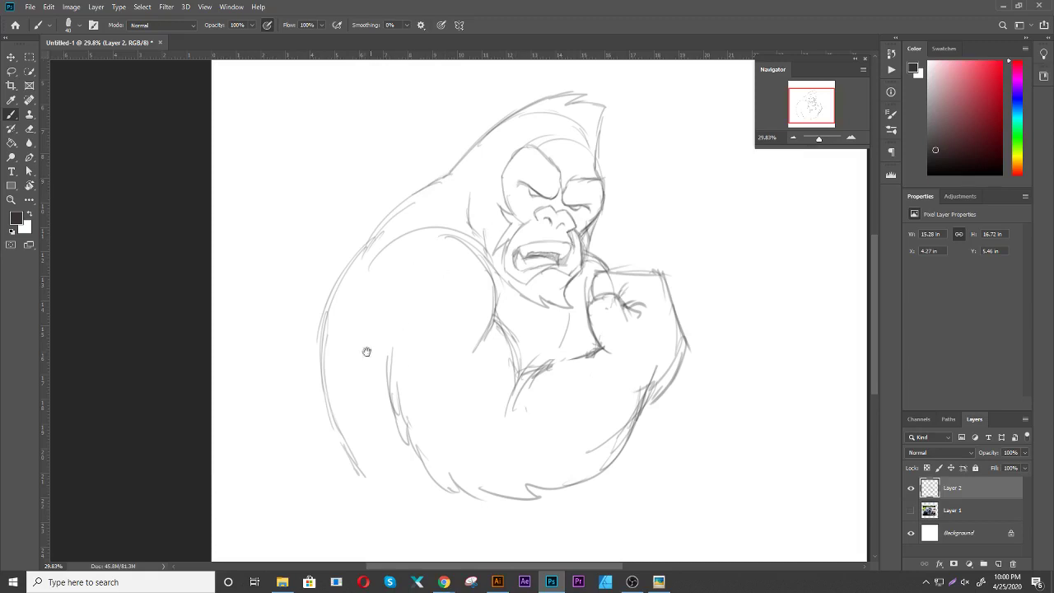
left_click_drag(366, 352, 375, 302)
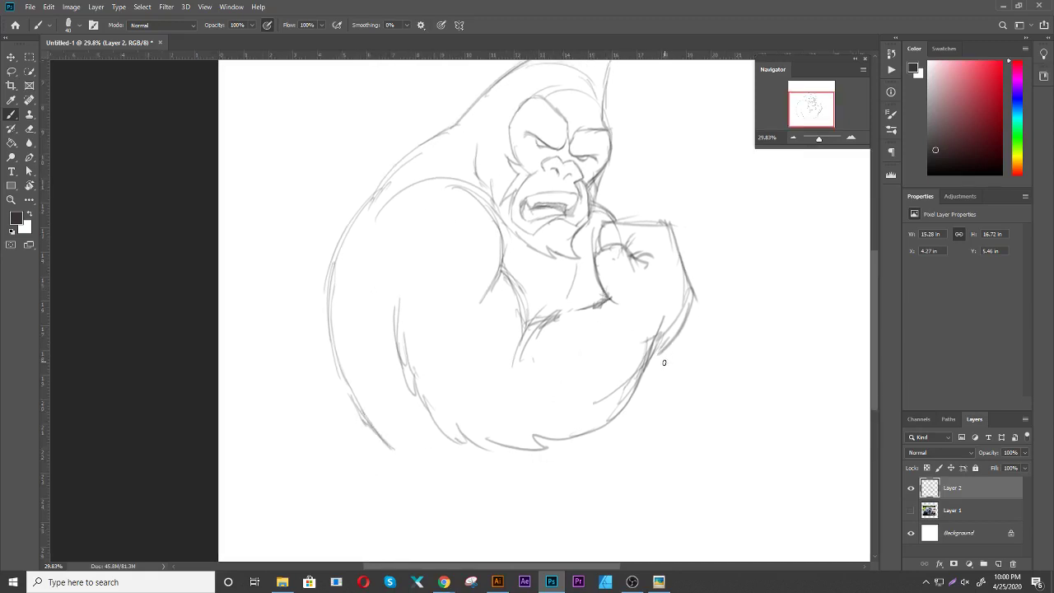
left_click_drag(627, 209, 617, 268)
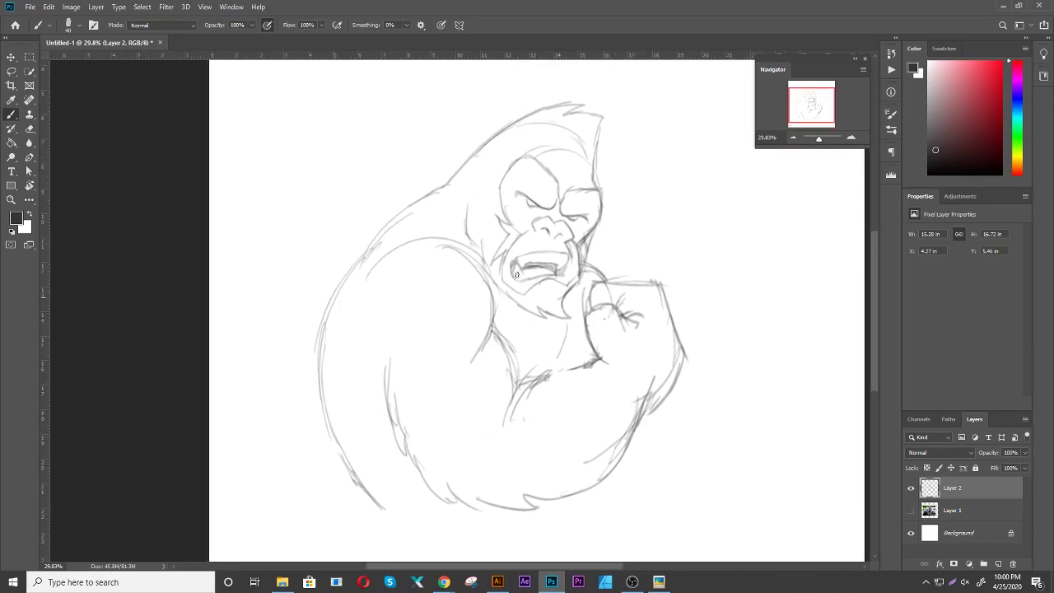
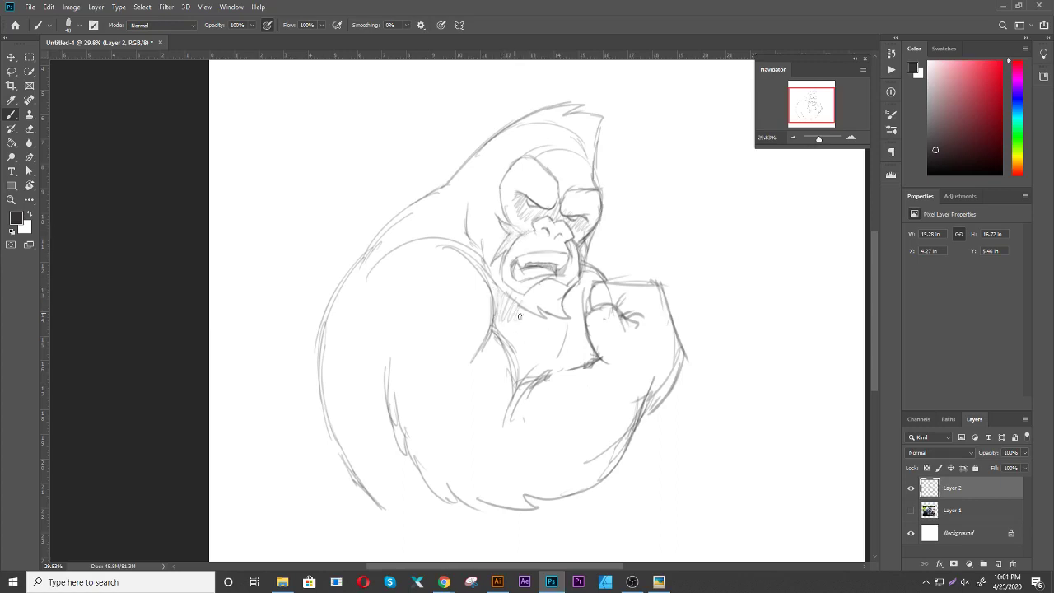
Add empty Layer 3 above the sketch, fade sketch Layer 2 to 45% opacity, and target Layer 3
left_click(999, 565)
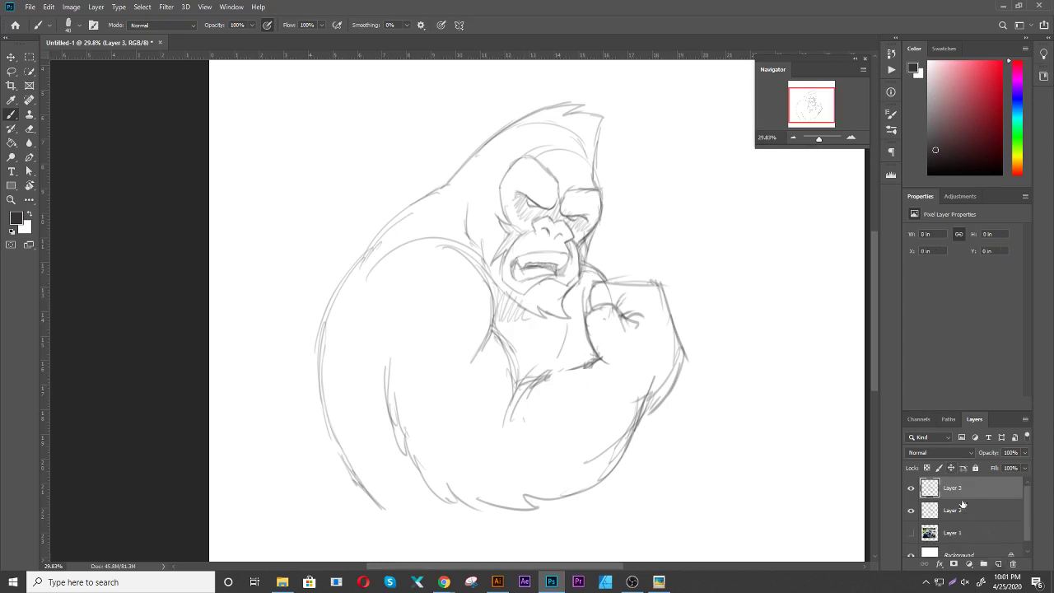
left_click(979, 511)
left_click(1024, 454)
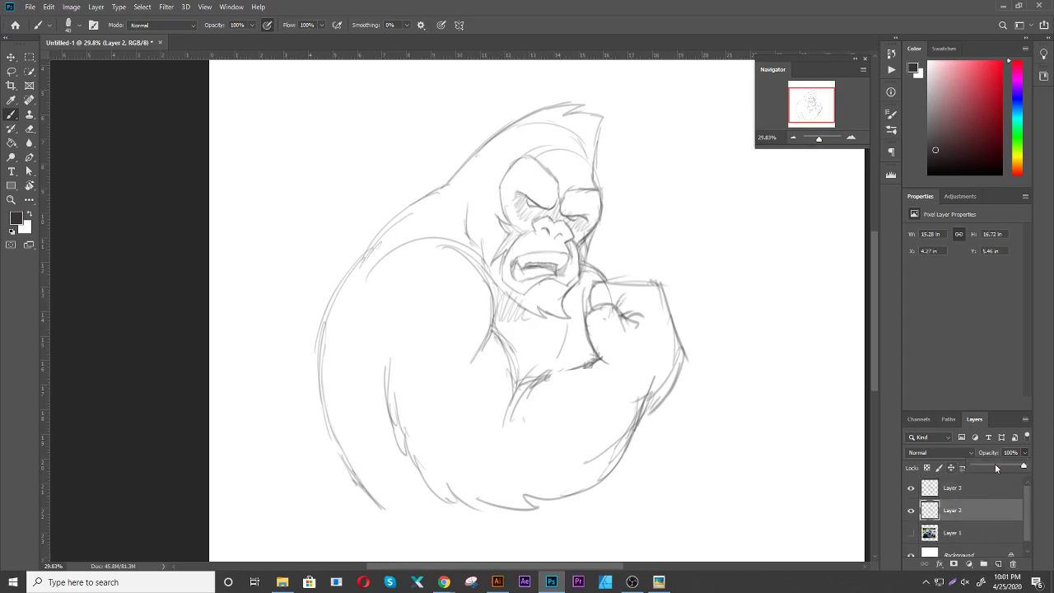
left_click(995, 467)
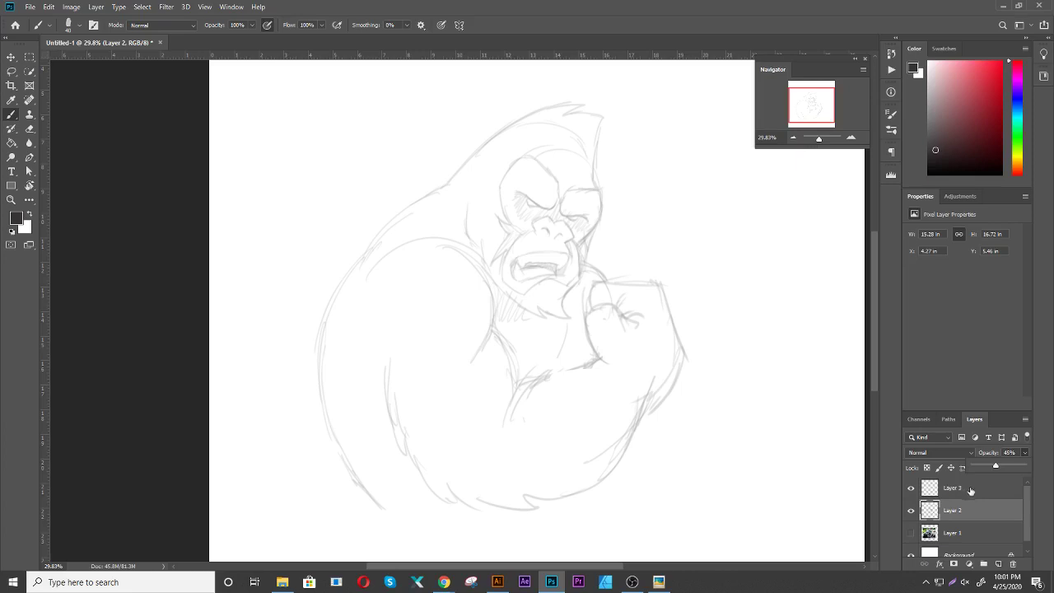
left_click(971, 491)
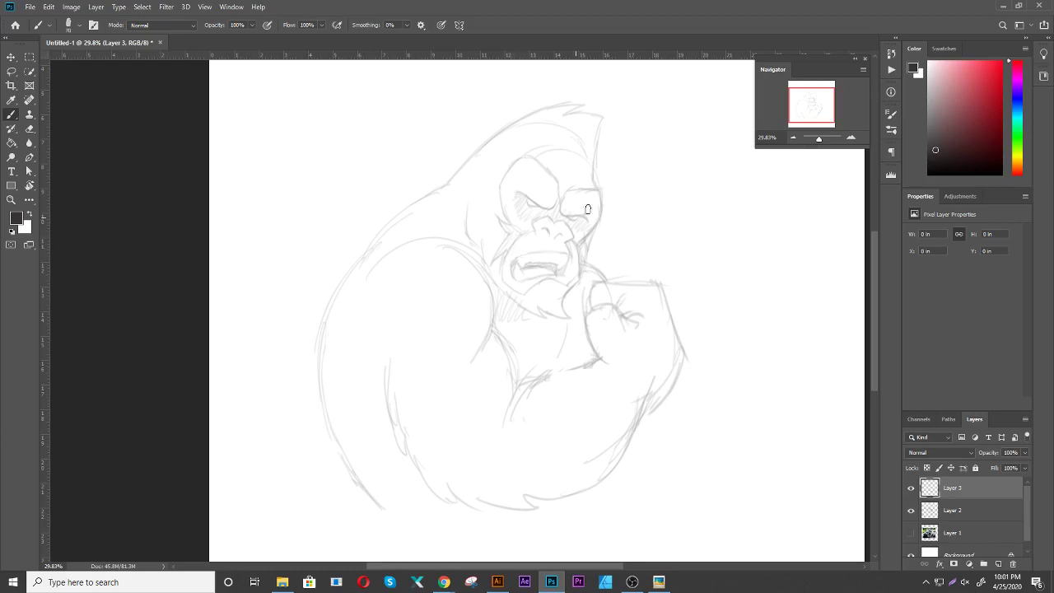
Zoom into the face and ink both brows and the brow ridge over the head in thick strokes
mouse_move(552, 154)
left_mouse_down()
mouse_move(595, 169)
mouse_move(588, 341)
left_mouse_up()
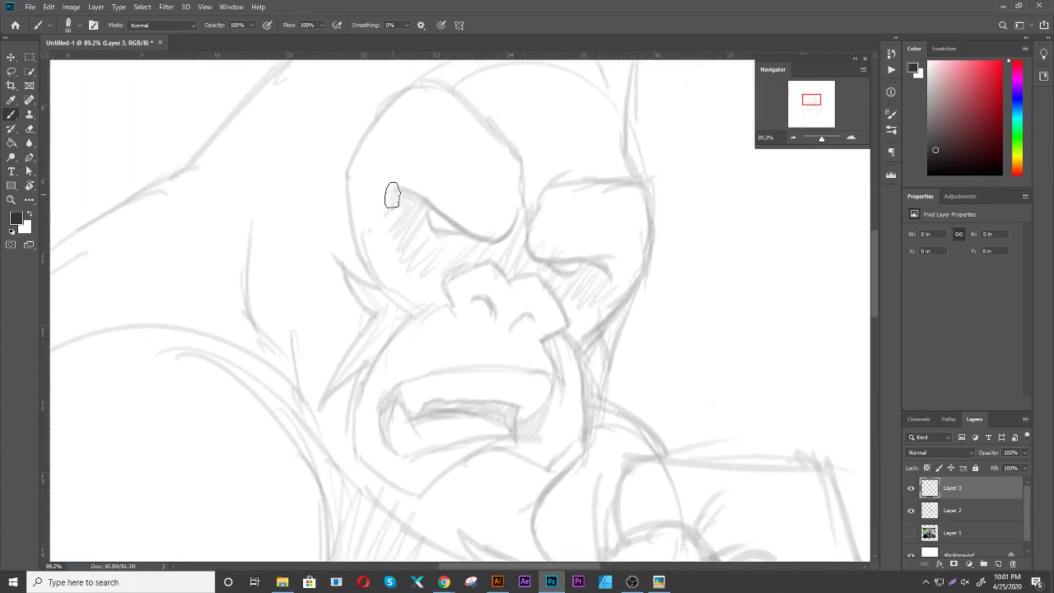
mouse_move(392, 192)
left_mouse_down()
mouse_move(419, 195)
mouse_move(491, 239)
mouse_move(529, 212)
mouse_move(522, 160)
mouse_move(488, 123)
left_mouse_up()
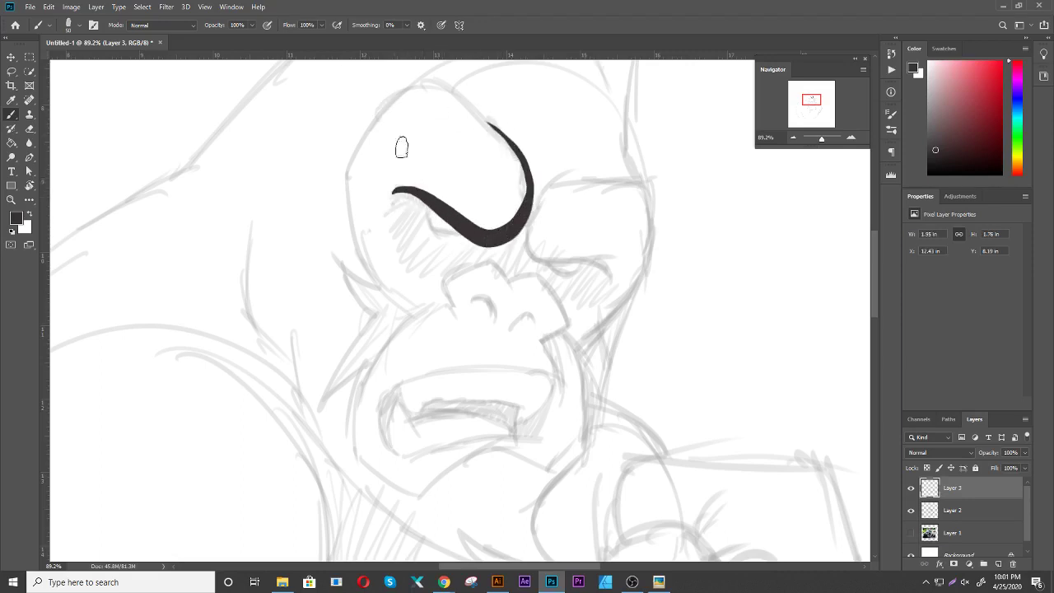
mouse_move(527, 198)
left_mouse_down()
mouse_move(525, 243)
mouse_move(552, 262)
mouse_move(599, 255)
mouse_move(616, 273)
left_mouse_up()
mouse_move(528, 226)
left_mouse_down()
mouse_move(572, 171)
mouse_move(640, 179)
left_mouse_up()
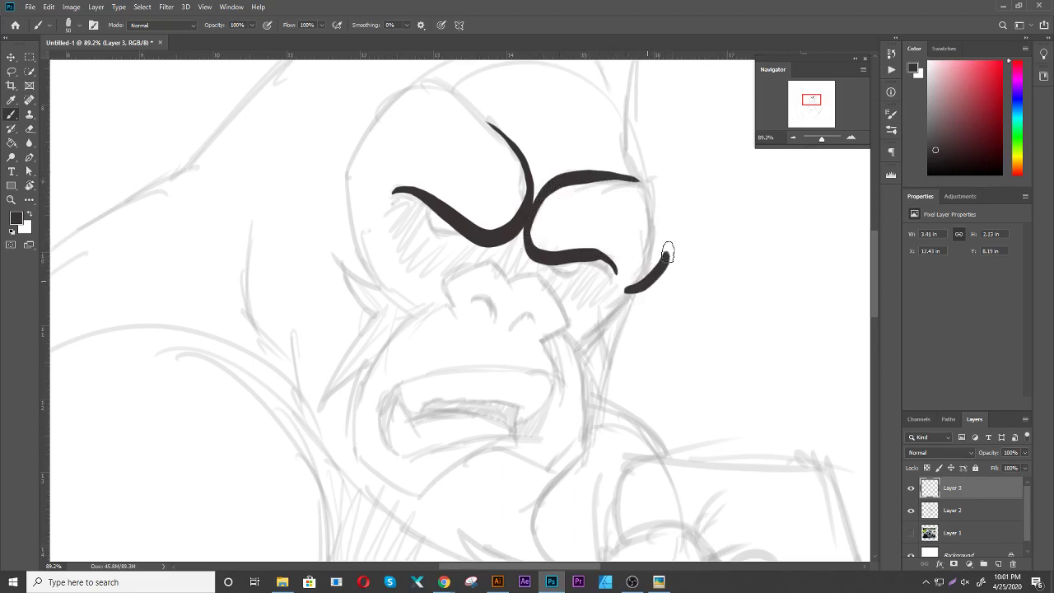
mouse_move(626, 291)
left_mouse_down()
mouse_move(670, 244)
mouse_move(650, 180)
left_mouse_up()
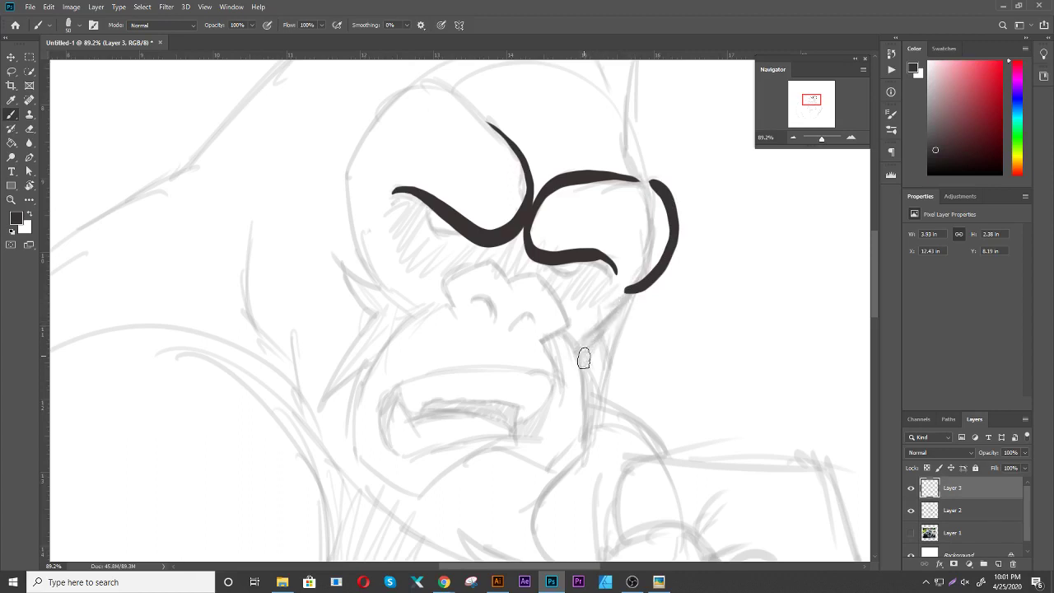
mouse_move(582, 363)
left_mouse_down()
mouse_move(605, 306)
mouse_move(636, 289)
left_mouse_up()
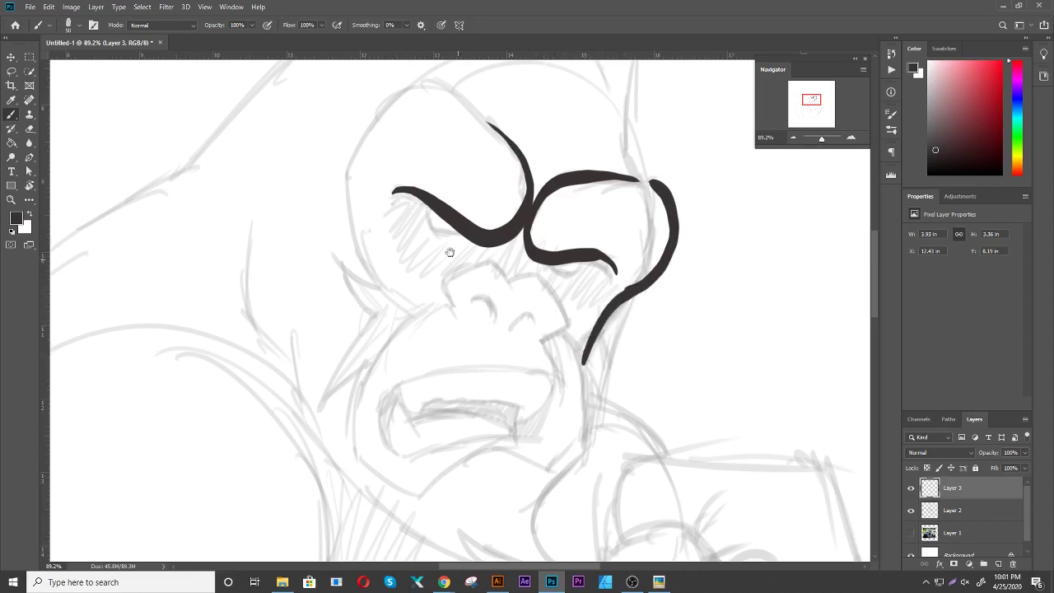
left_click_drag(447, 246, 459, 288)
mouse_move(393, 325)
left_mouse_down()
mouse_move(365, 183)
mouse_move(405, 118)
mouse_move(465, 133)
mouse_move(503, 172)
left_mouse_up()
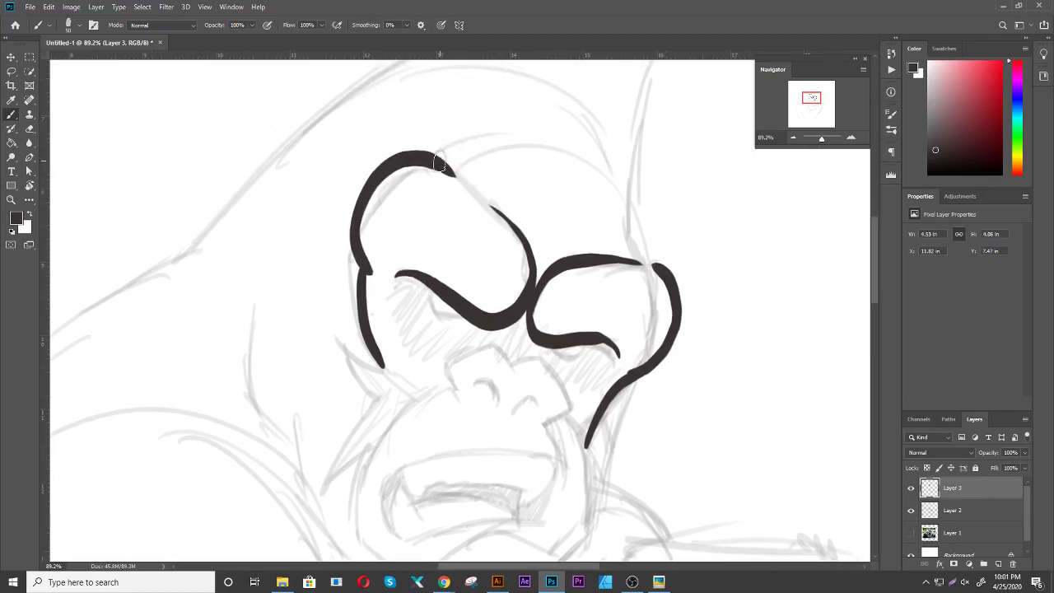
left_click_drag(443, 166, 510, 228)
mouse_move(469, 178)
left_mouse_down()
mouse_move(445, 155)
mouse_move(525, 242)
left_mouse_up()
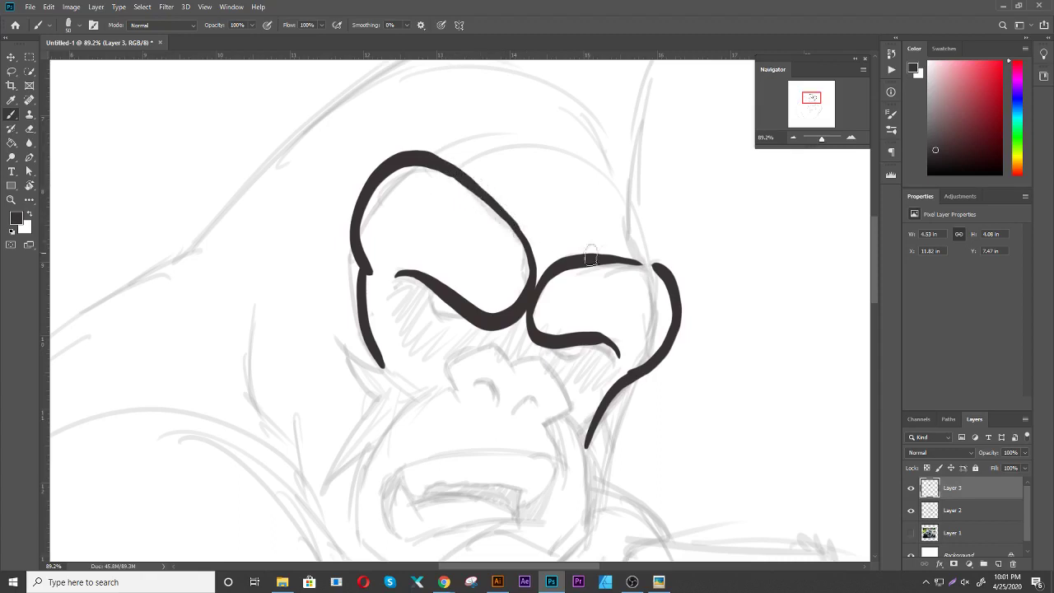
left_click_drag(618, 261, 667, 284)
Ink the dark eye shapes, the top of the nose and the two nostrils
mouse_move(477, 314)
left_mouse_down()
mouse_move(486, 279)
mouse_move(451, 277)
mouse_move(476, 283)
left_mouse_up()
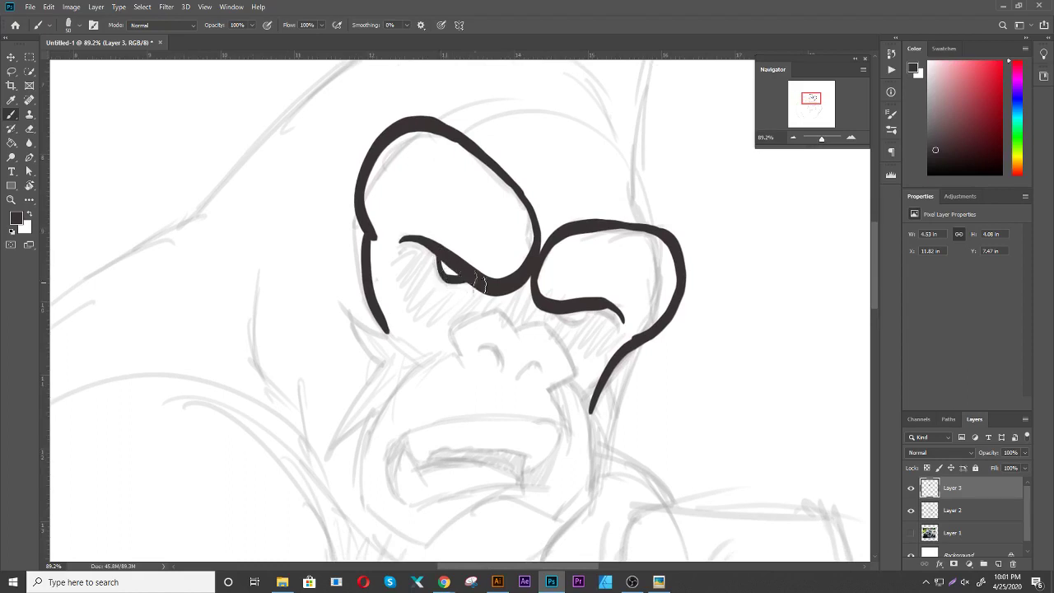
mouse_move(560, 313)
left_mouse_down()
mouse_move(591, 321)
mouse_move(608, 310)
left_mouse_up()
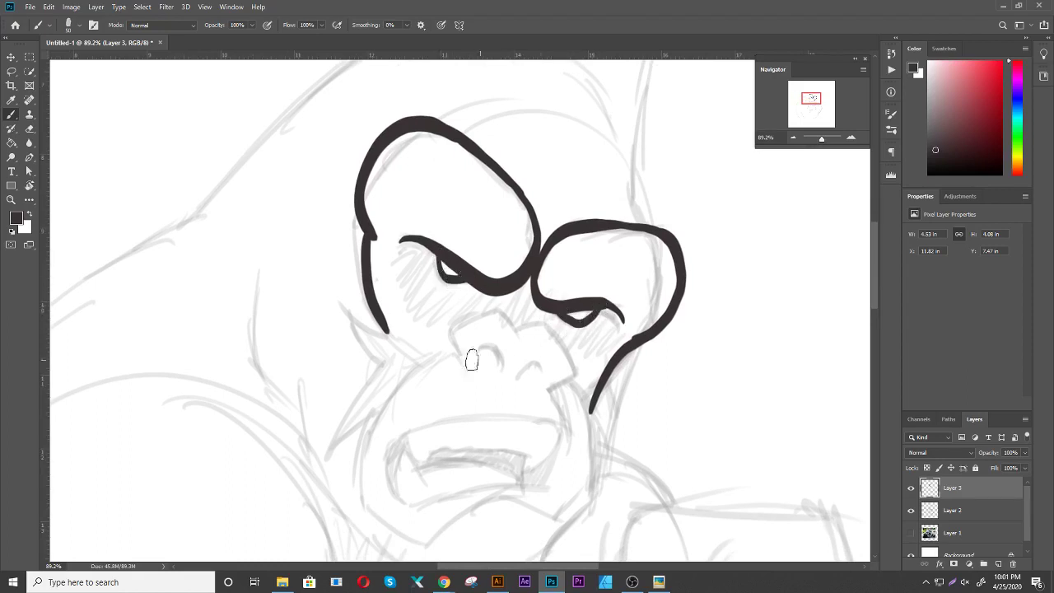
mouse_move(464, 362)
left_mouse_down()
mouse_move(548, 326)
mouse_move(575, 356)
mouse_move(549, 387)
mouse_move(542, 371)
left_mouse_up()
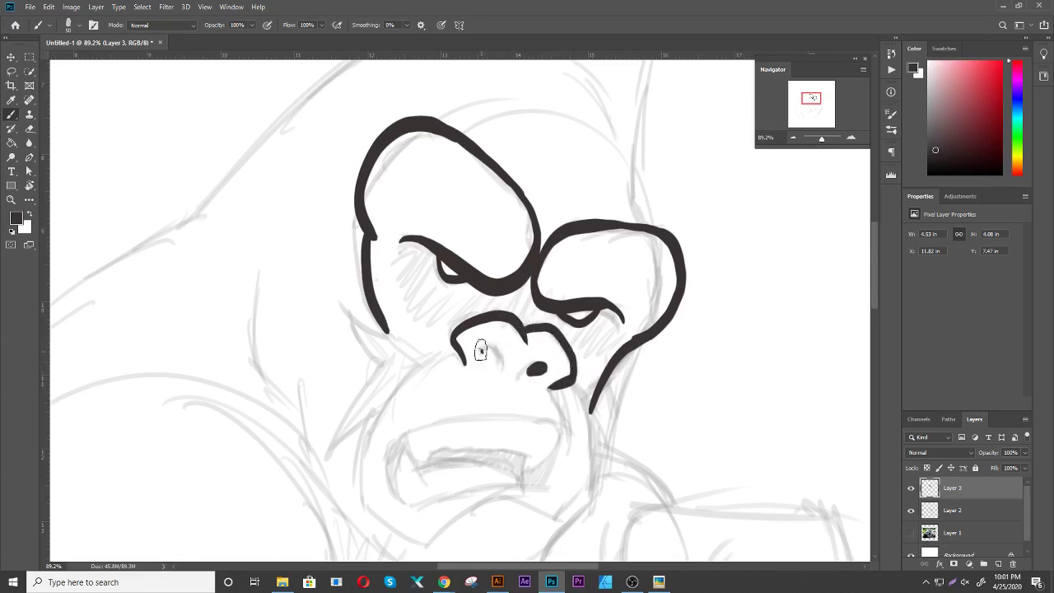
left_click_drag(486, 349, 489, 357)
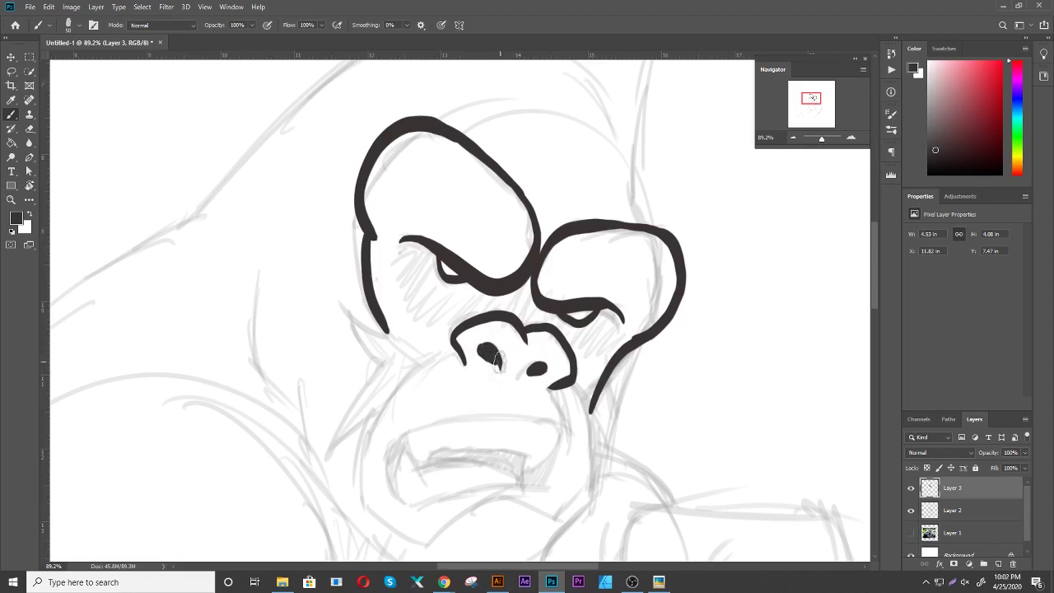
mouse_move(521, 377)
left_mouse_down()
mouse_move(529, 372)
mouse_move(505, 275)
left_mouse_up()
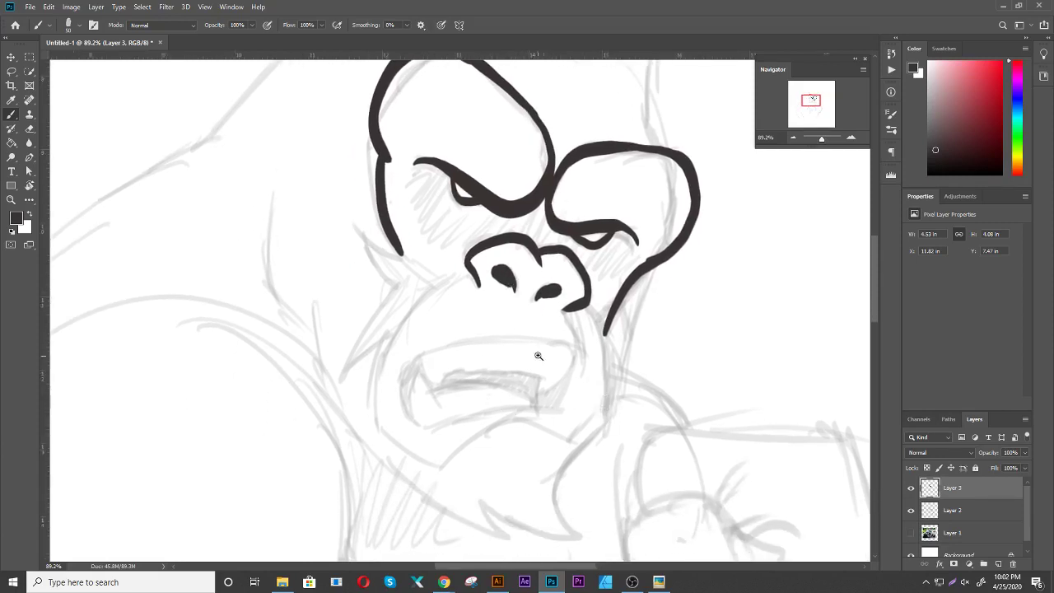
Ink the upper lip, upper teeth edge, a hanging fang and the lower jaw outline
left_click_drag(539, 356, 557, 352)
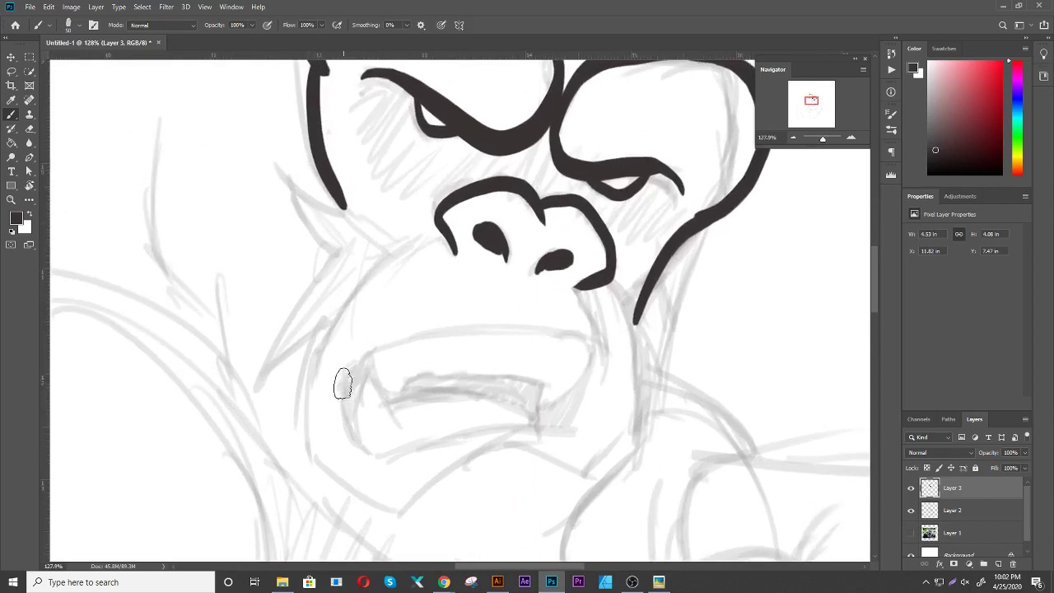
mouse_move(337, 392)
left_mouse_down()
mouse_move(523, 325)
mouse_move(605, 359)
left_mouse_up()
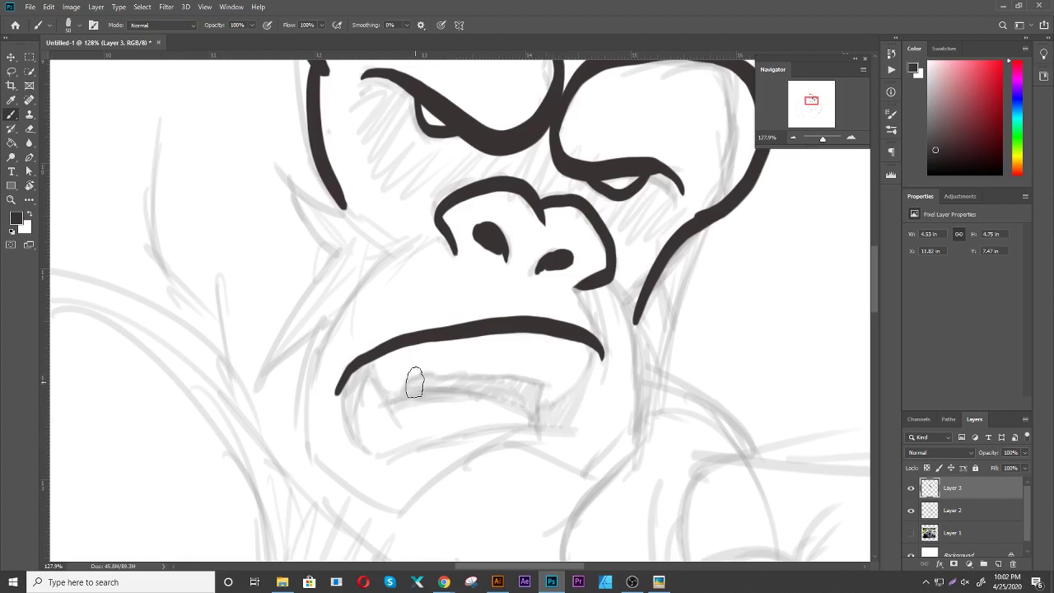
mouse_move(398, 395)
left_mouse_down()
mouse_move(431, 372)
mouse_move(542, 380)
mouse_move(579, 364)
mouse_move(589, 344)
left_mouse_up()
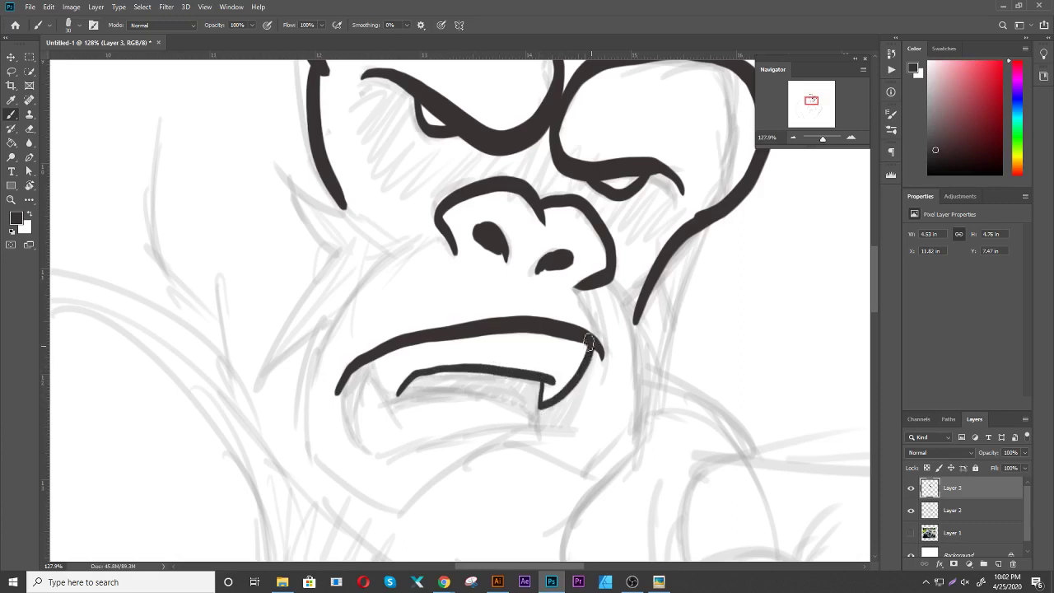
mouse_move(370, 359)
left_mouse_down()
mouse_move(395, 395)
mouse_move(358, 423)
mouse_move(374, 395)
mouse_move(397, 418)
mouse_move(465, 405)
mouse_move(530, 418)
left_mouse_up()
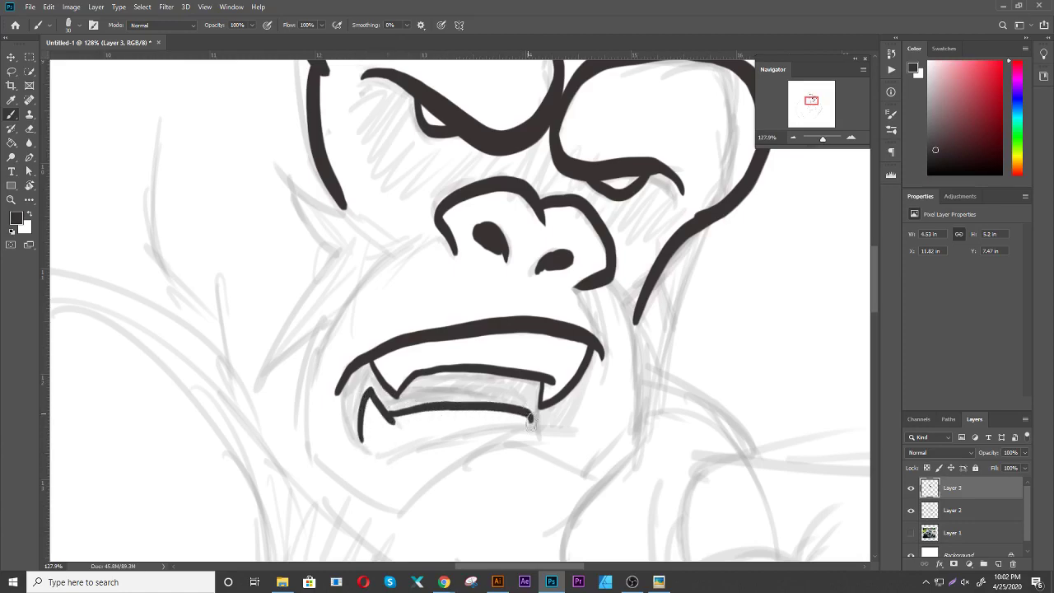
mouse_move(350, 372)
left_mouse_down()
mouse_move(345, 430)
mouse_move(379, 458)
mouse_move(504, 427)
mouse_move(545, 431)
mouse_move(588, 359)
mouse_move(583, 379)
left_mouse_up()
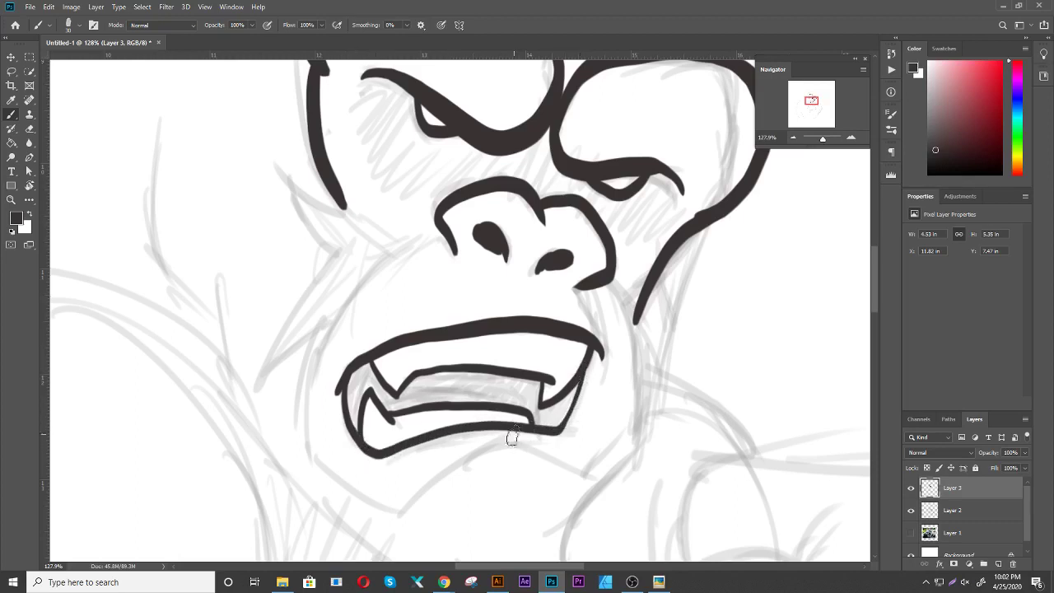
Fill the open mouth dark with the Paint Bucket, then return to the Brush
key("g")
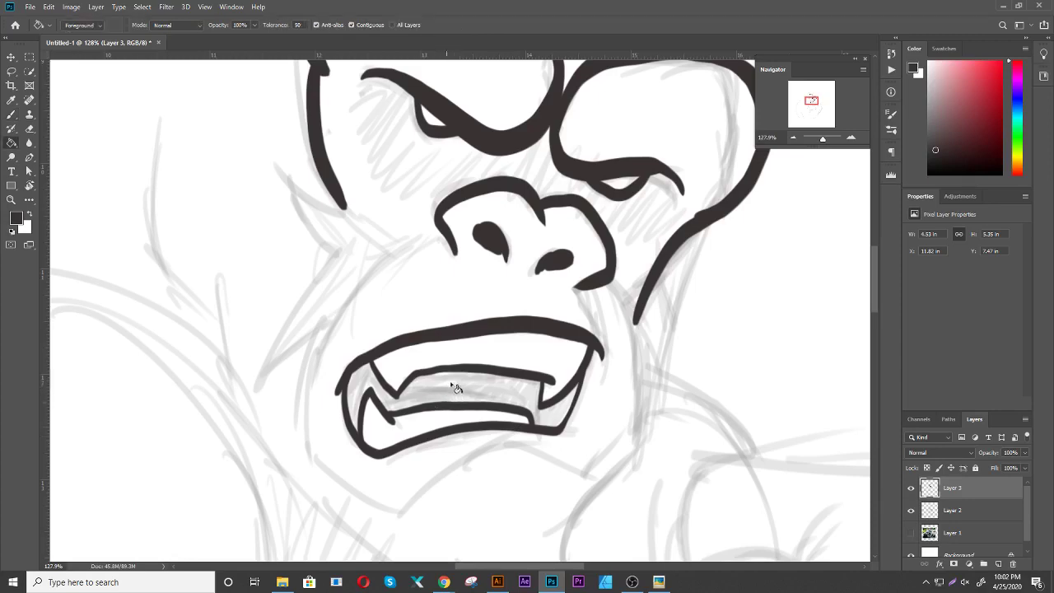
left_click(450, 392)
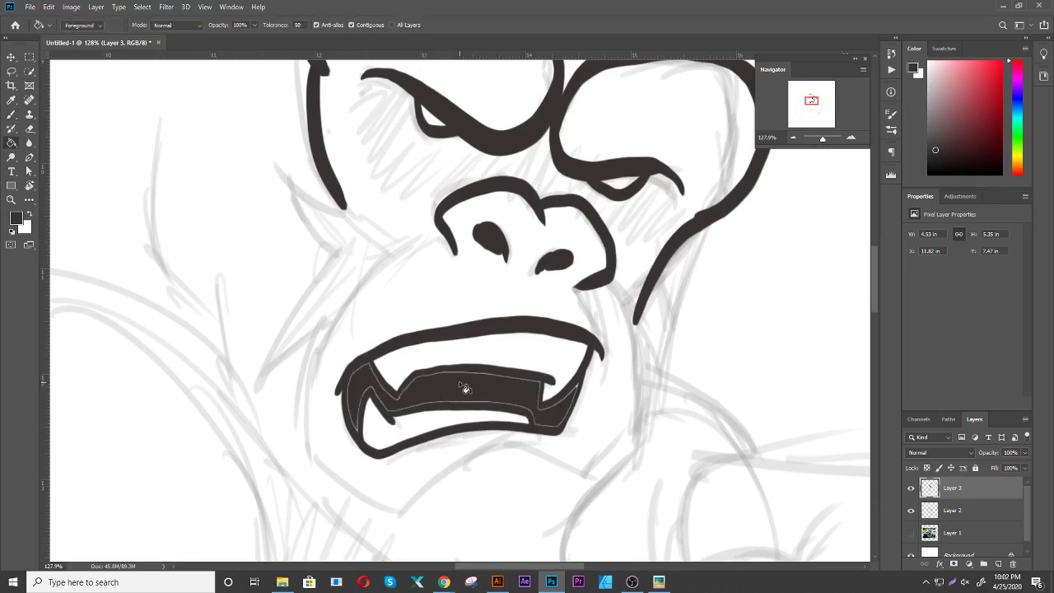
key("b")
left_click_drag(411, 277, 466, 335)
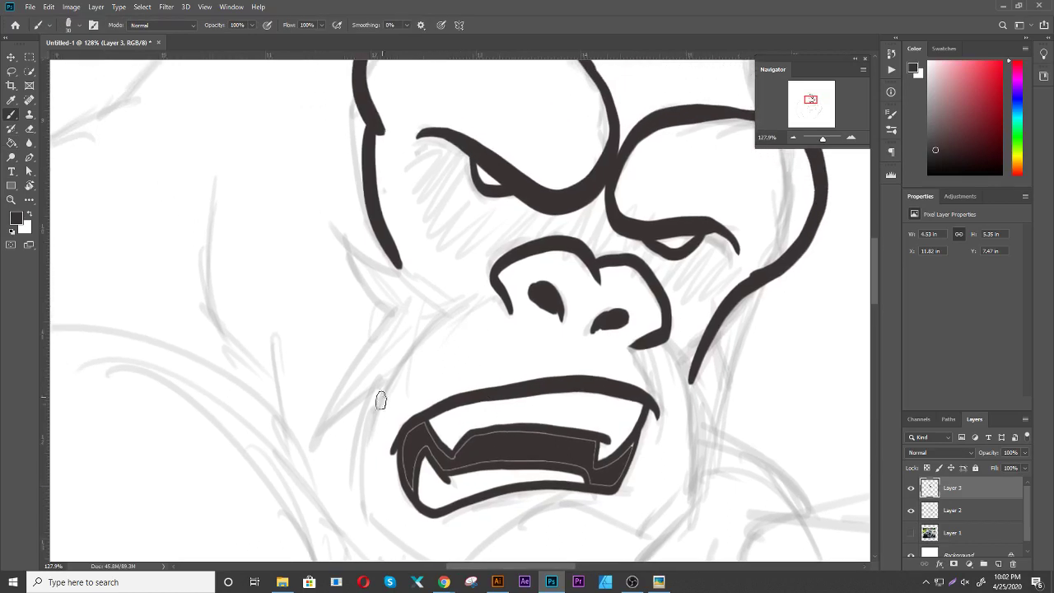
Ink the left cheek and the chin lines, redoing bad strokes, and the right jaw toward the nose
left_click_drag(356, 474, 452, 309)
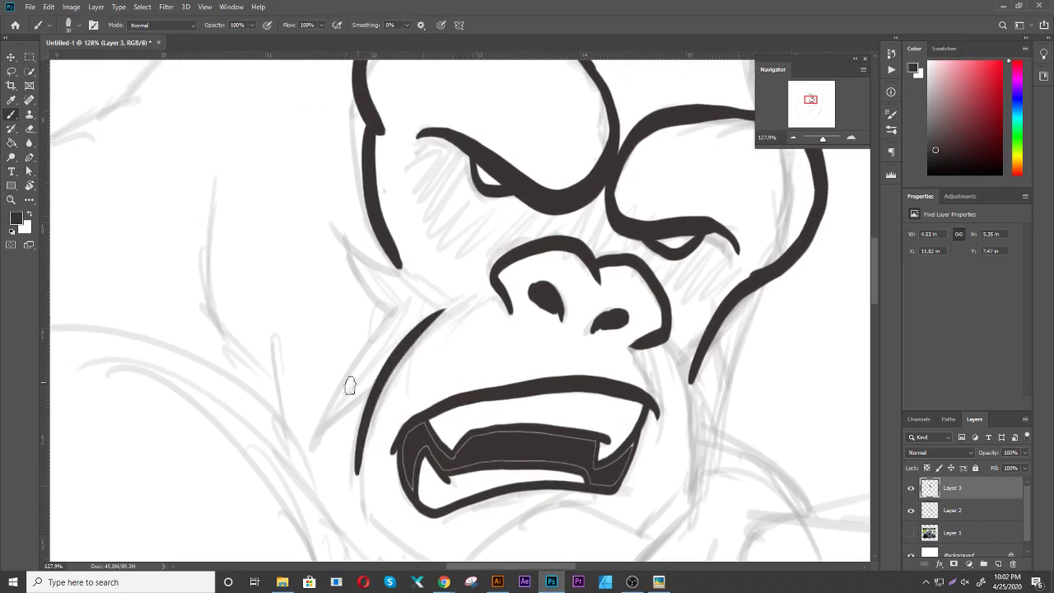
left_click_drag(350, 405, 397, 306)
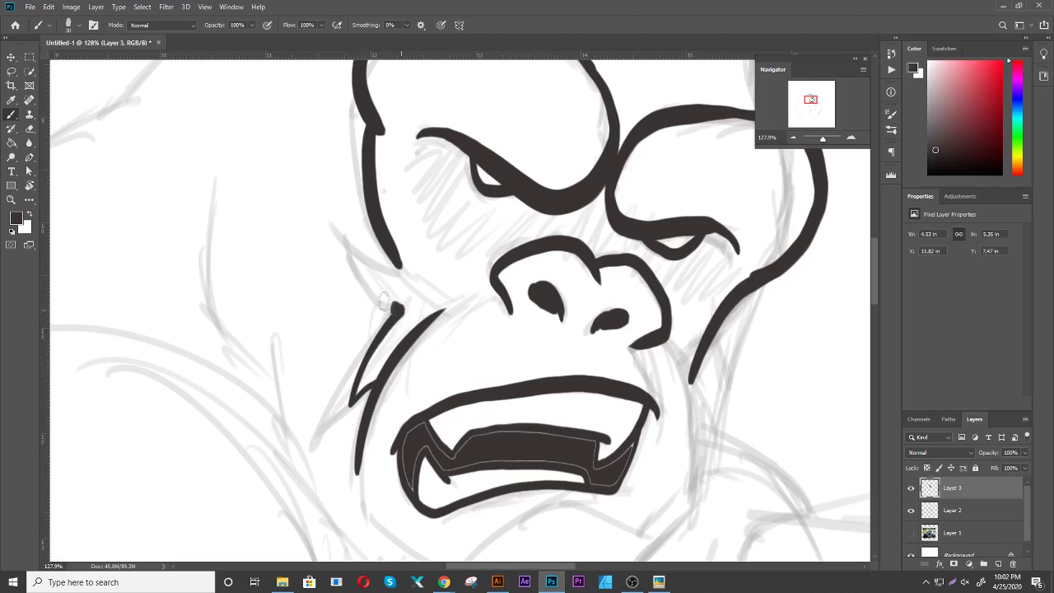
left_click_drag(583, 400, 523, 247)
mouse_move(307, 272)
left_mouse_down()
mouse_move(304, 381)
mouse_move(409, 420)
mouse_move(482, 362)
mouse_move(540, 352)
mouse_move(587, 380)
left_mouse_up()
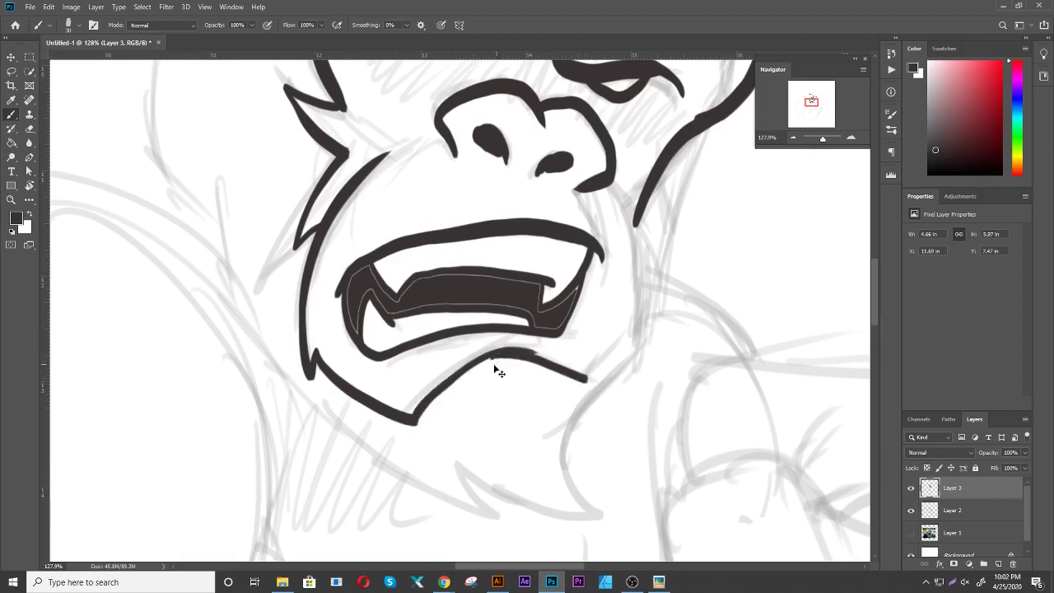
key("ctrl+z")
left_click_drag(511, 354, 590, 384)
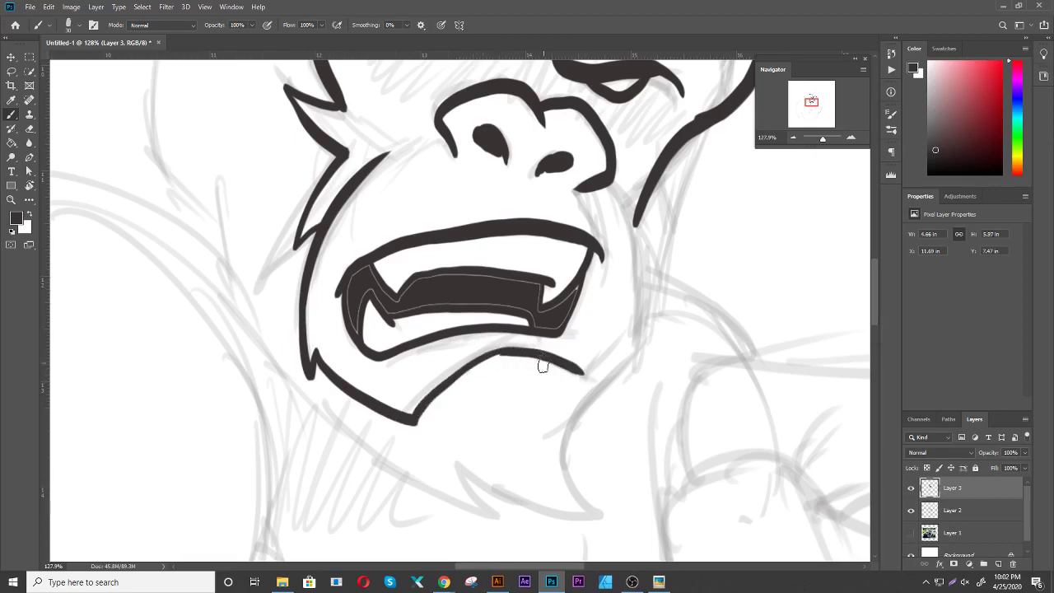
key("ctrl+z")
left_click_drag(500, 354, 586, 381)
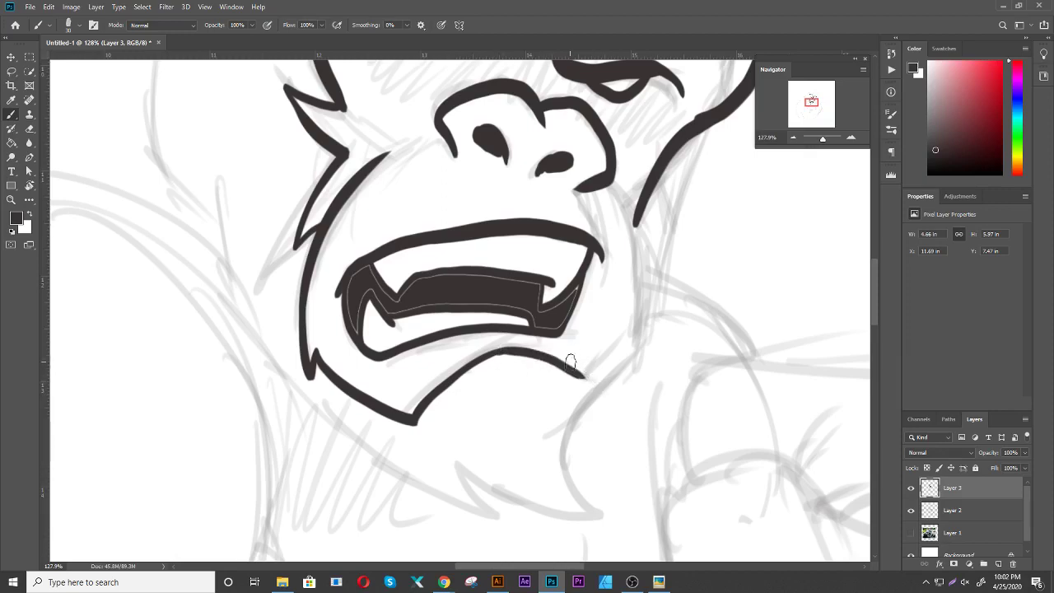
left_click_drag(608, 344, 560, 421)
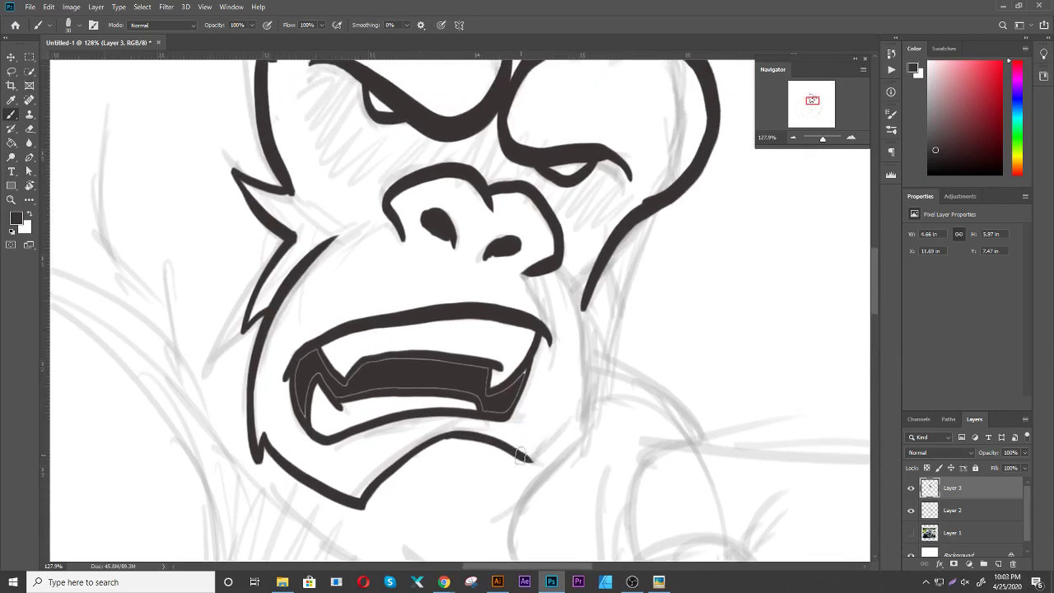
mouse_move(520, 455)
left_mouse_down()
mouse_move(576, 401)
mouse_move(587, 323)
mouse_move(556, 283)
left_mouse_up()
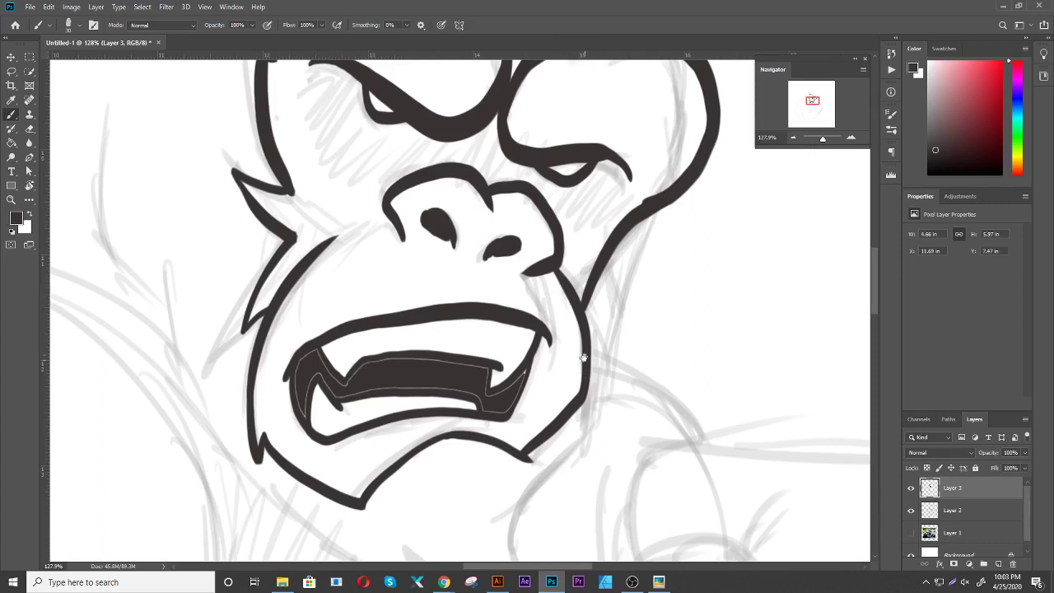
Ink the left jaw down to the chin and the outer right and left jaw lines
mouse_move(583, 357)
left_mouse_down()
mouse_move(596, 349)
mouse_move(614, 283)
left_mouse_up()
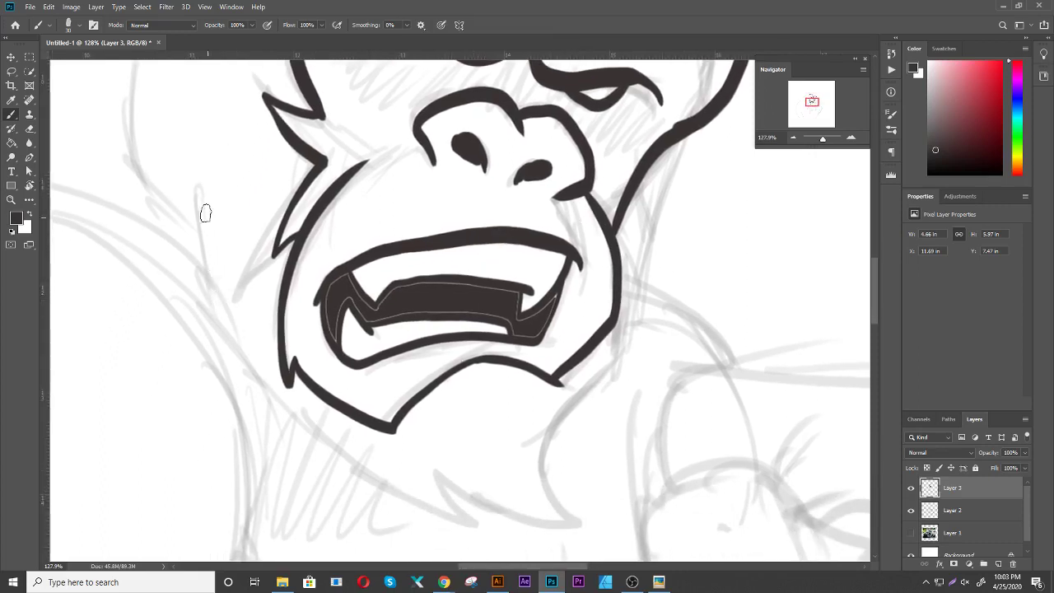
mouse_move(203, 194)
left_mouse_down()
mouse_move(225, 325)
mouse_move(252, 371)
mouse_move(477, 541)
mouse_move(453, 482)
mouse_move(567, 502)
mouse_move(565, 419)
mouse_move(639, 348)
mouse_move(616, 282)
left_mouse_up()
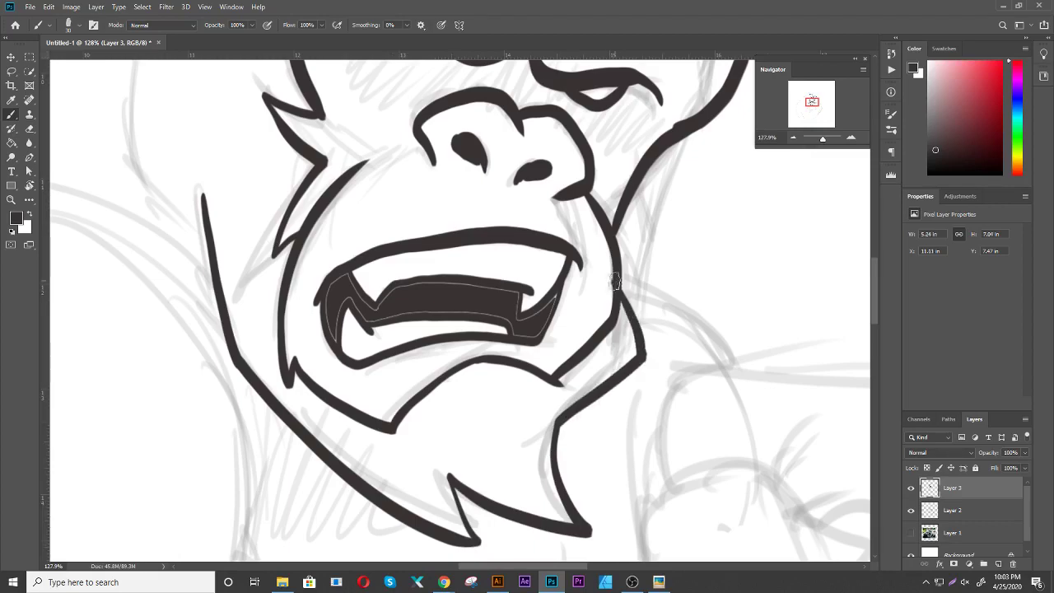
mouse_move(393, 224)
left_mouse_down()
mouse_move(489, 372)
mouse_move(588, 305)
left_mouse_up()
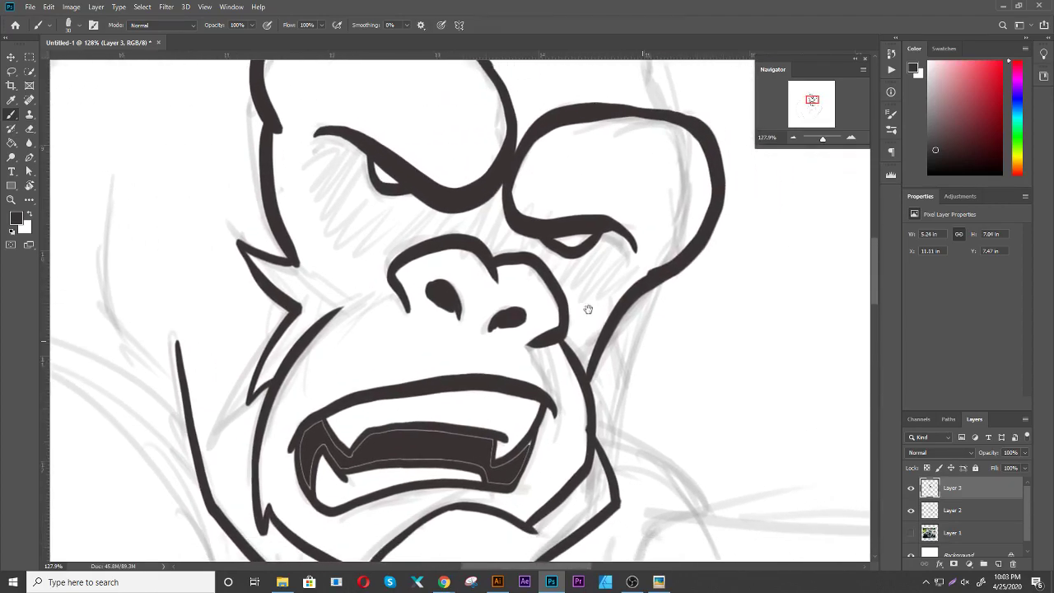
mouse_move(588, 444)
left_mouse_down()
mouse_move(617, 323)
mouse_move(649, 270)
left_mouse_up()
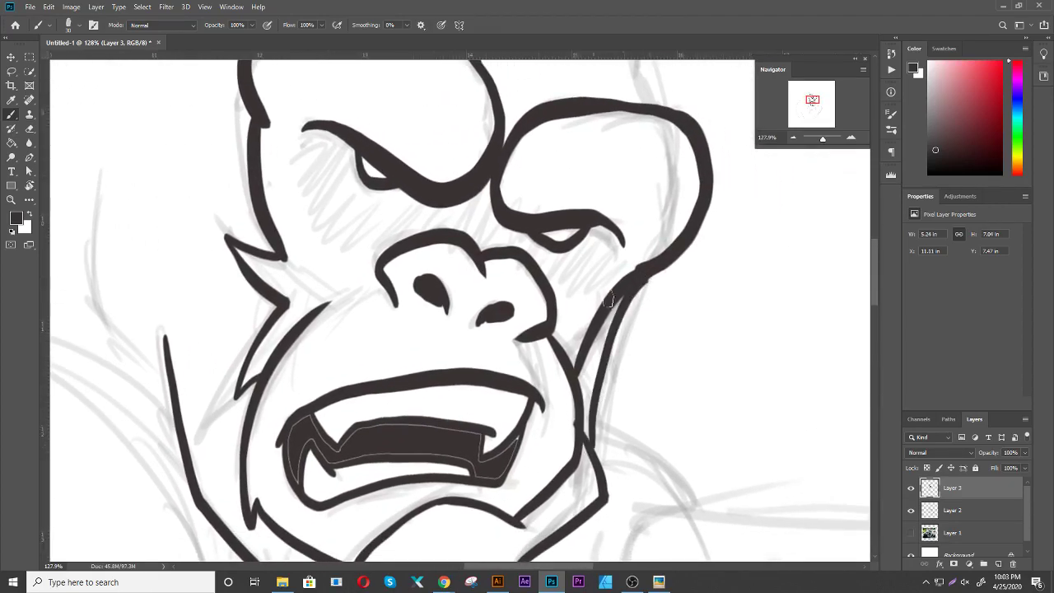
left_click_drag(365, 291, 496, 398)
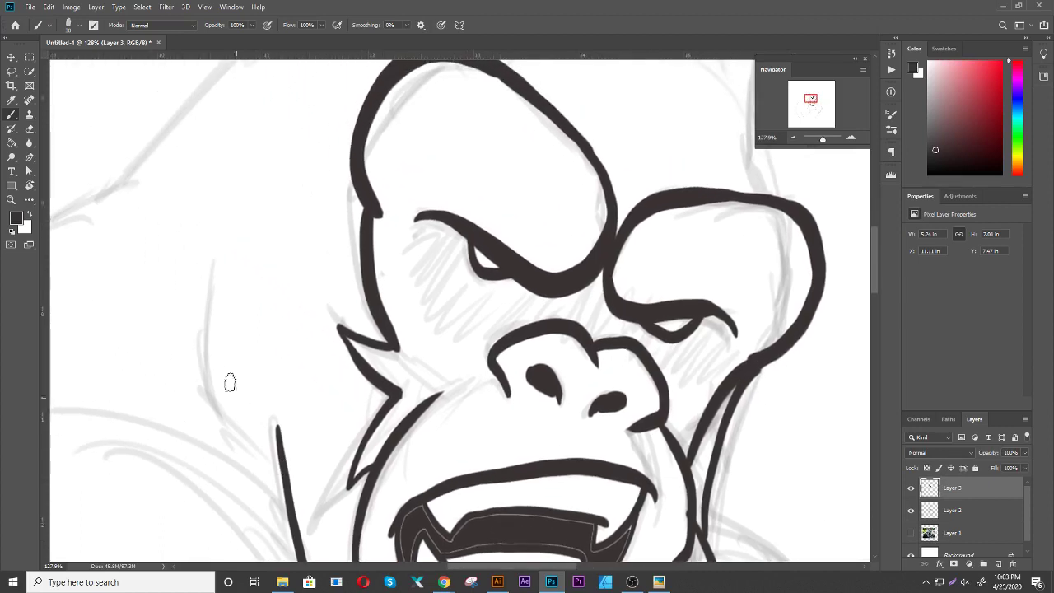
mouse_move(212, 261)
left_mouse_down()
mouse_move(211, 395)
mouse_move(281, 511)
left_mouse_up()
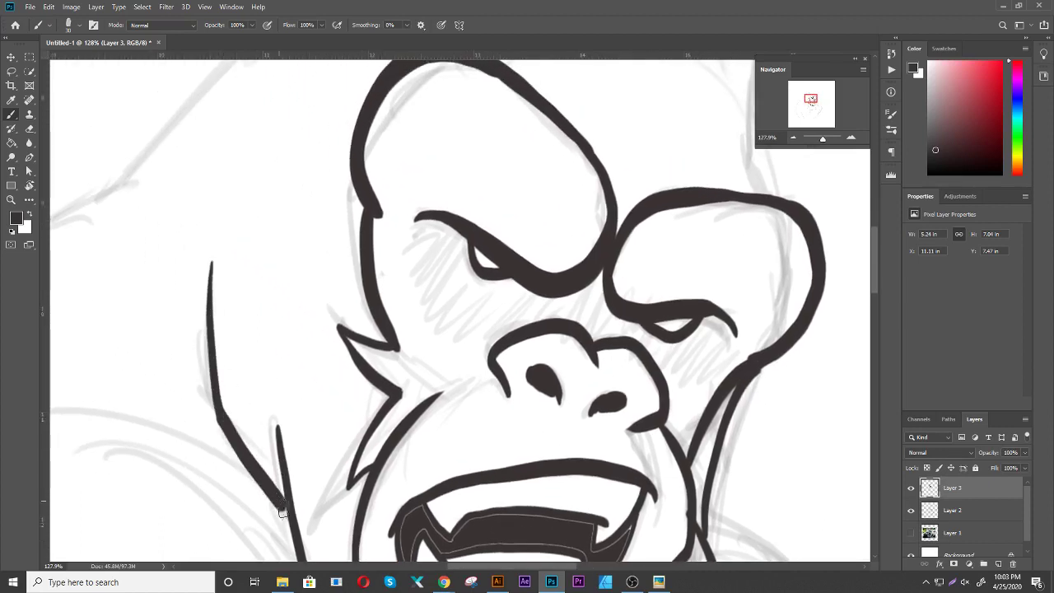
Ink the right side of the head crest and the back of the head up to the crest
left_click_drag(798, 156, 648, 313)
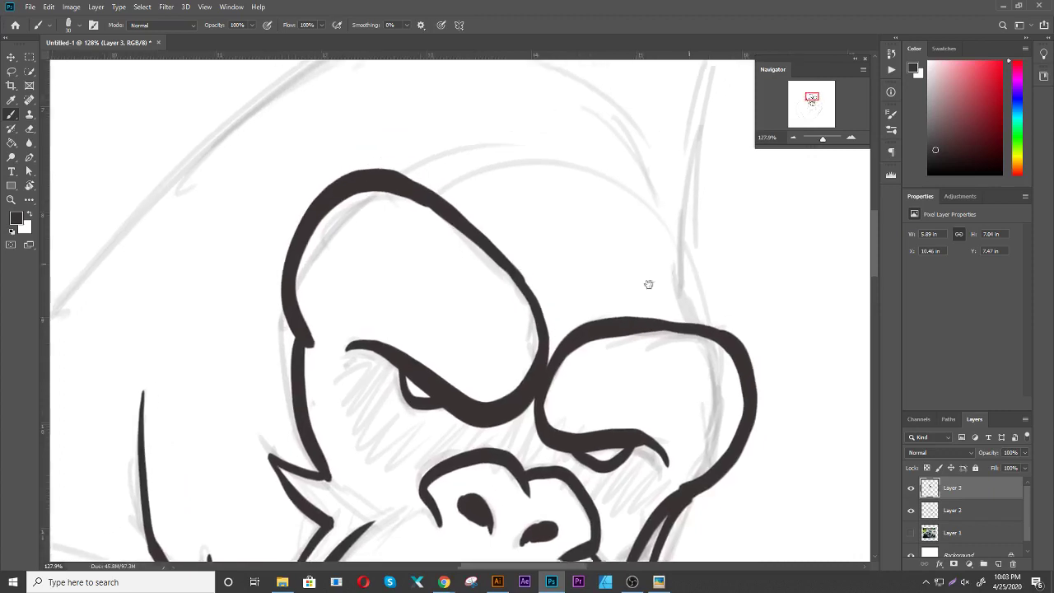
scroll(648, 312, "down", 2)
scroll(670, 310, "down", 2)
scroll(689, 301, "down", 2)
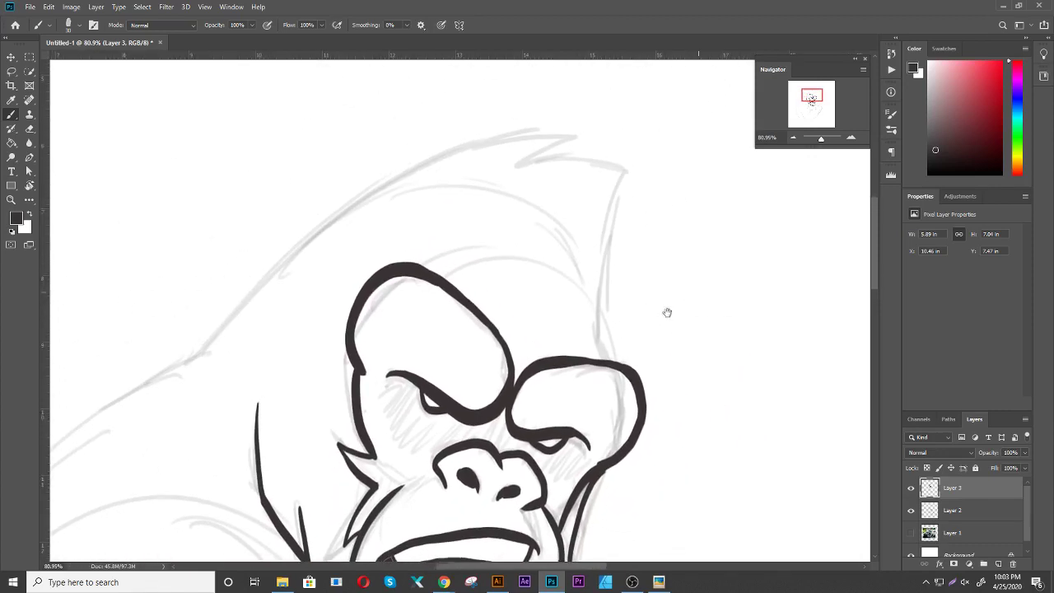
scroll(668, 308, "down", 1)
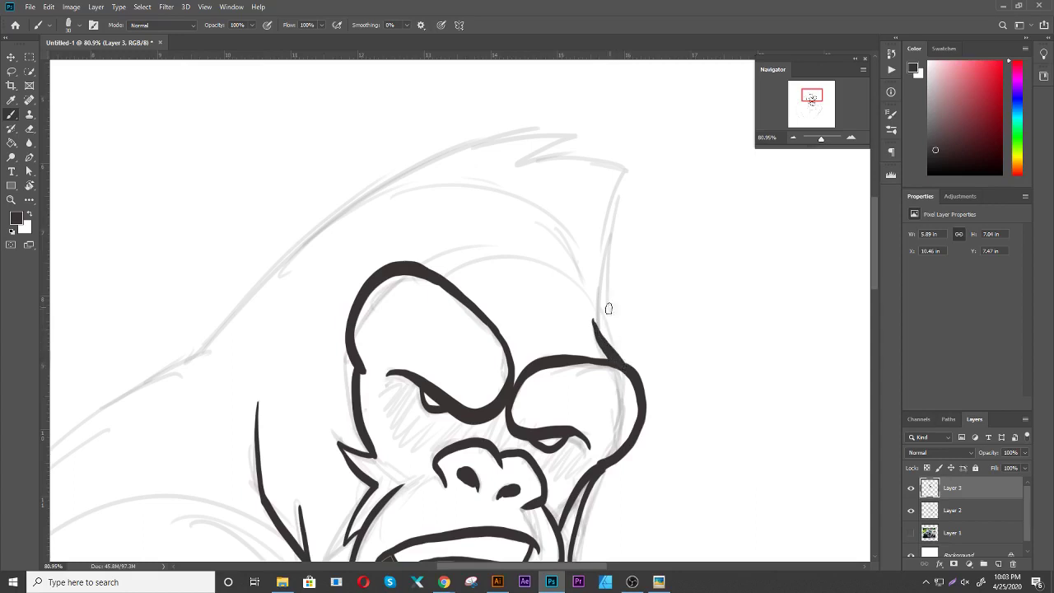
mouse_move(605, 349)
left_mouse_down()
mouse_move(501, 173)
mouse_move(565, 140)
left_mouse_up()
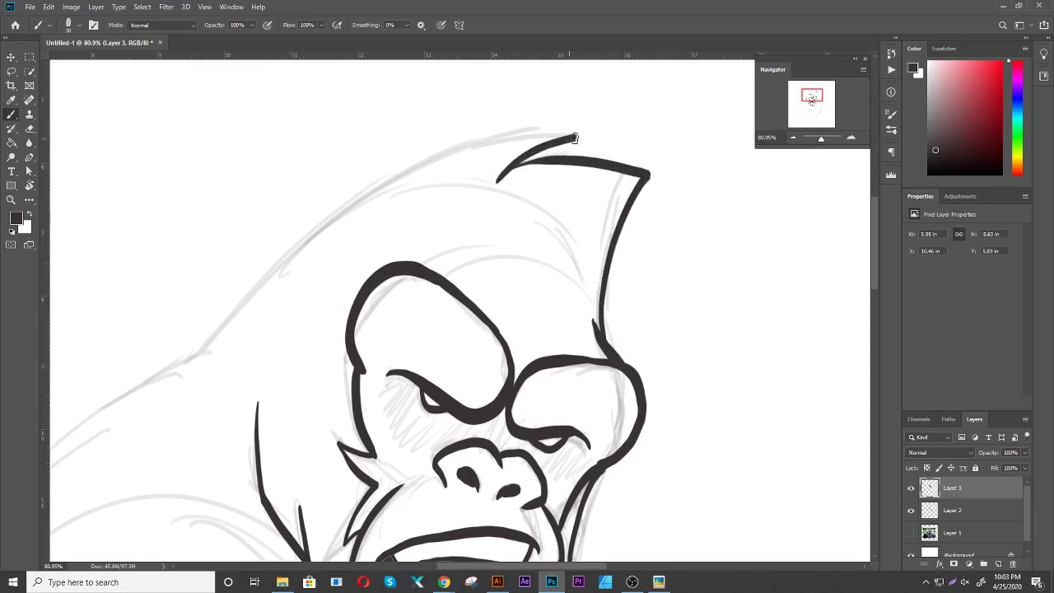
left_click_drag(268, 252, 391, 195)
mouse_move(327, 289)
left_mouse_down()
mouse_move(437, 170)
mouse_move(617, 87)
mouse_move(681, 79)
left_mouse_up()
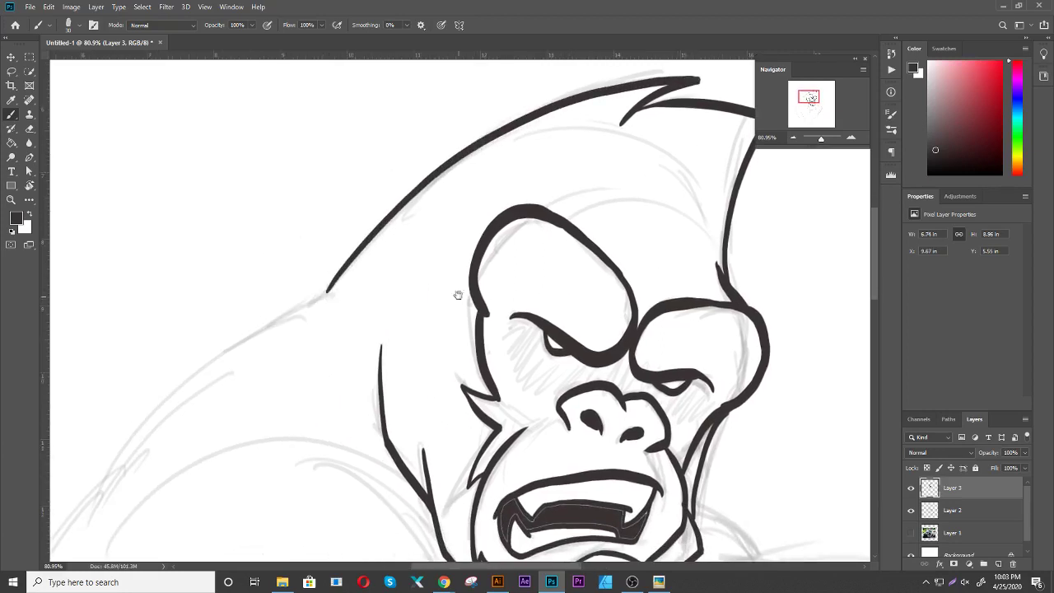
left_click_drag(458, 295, 492, 226)
mouse_move(551, 258)
left_mouse_down()
mouse_move(470, 330)
mouse_move(494, 260)
left_mouse_up()
scroll(494, 260, "up", 2)
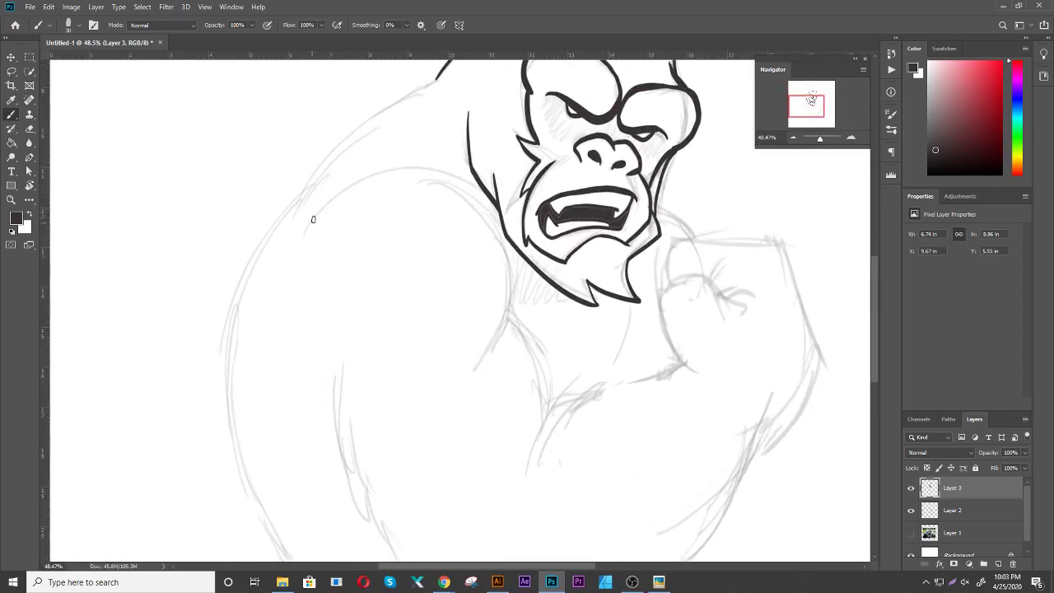
Ink the left shoulder curve and the chest line running down to the right
mouse_move(313, 219)
left_mouse_down()
mouse_move(412, 170)
mouse_move(482, 199)
left_mouse_up()
left_click_drag(507, 256, 465, 371)
mouse_move(526, 336)
left_mouse_down()
mouse_move(555, 394)
mouse_move(685, 363)
left_mouse_up()
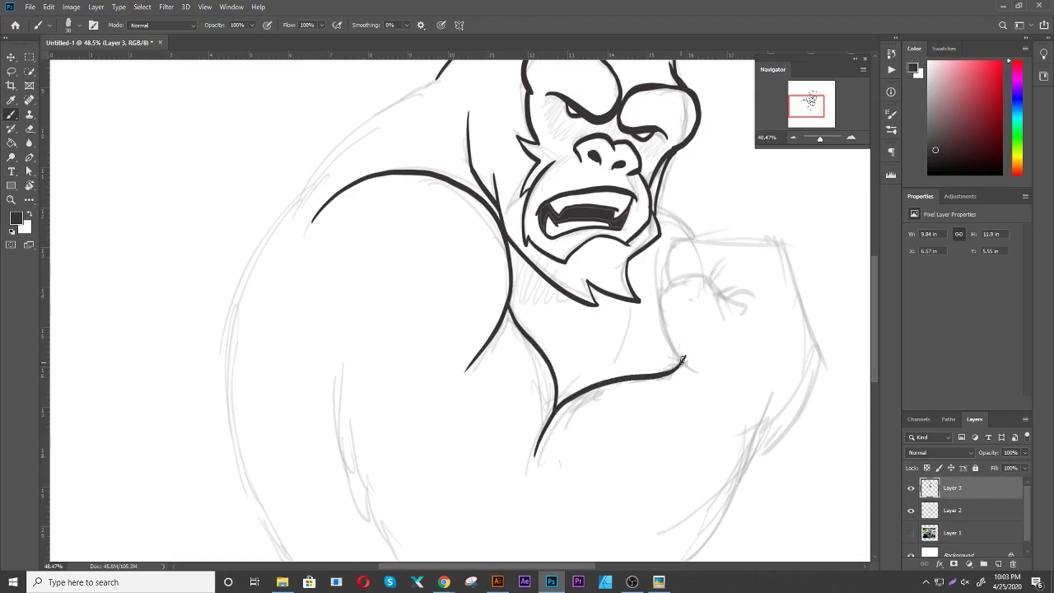
scroll(685, 362, "right", 3)
scroll(650, 356, "up", 5)
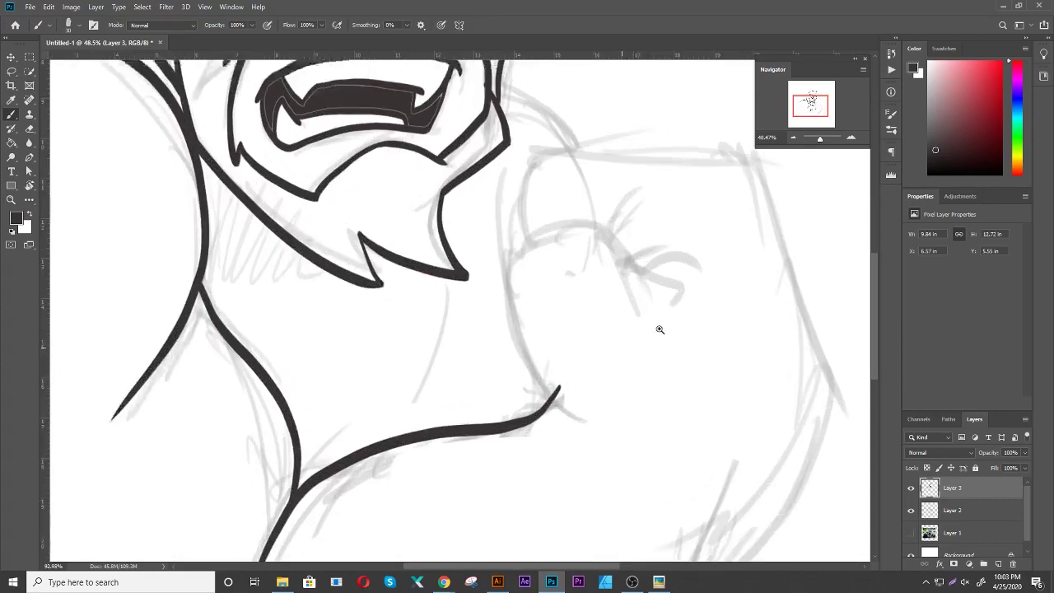
Ink the inner arm, fist knuckle and forearm lines, then undo and redraw the fist's top edge
mouse_move(583, 426)
left_mouse_down()
mouse_move(565, 415)
mouse_move(517, 319)
mouse_move(512, 245)
mouse_move(564, 219)
mouse_move(616, 228)
mouse_move(687, 295)
mouse_move(671, 256)
mouse_move(693, 249)
left_mouse_up()
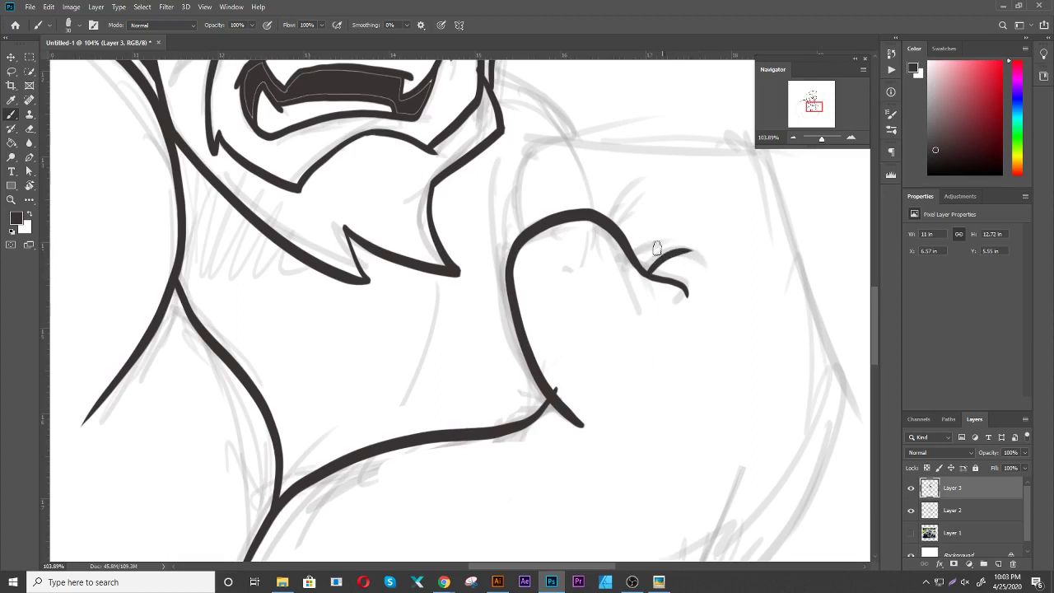
left_click_drag(610, 224, 626, 196)
mouse_move(525, 235)
left_mouse_down()
mouse_move(517, 173)
mouse_move(613, 124)
mouse_move(727, 140)
mouse_move(774, 204)
mouse_move(810, 303)
mouse_move(630, 188)
mouse_move(618, 161)
left_mouse_up()
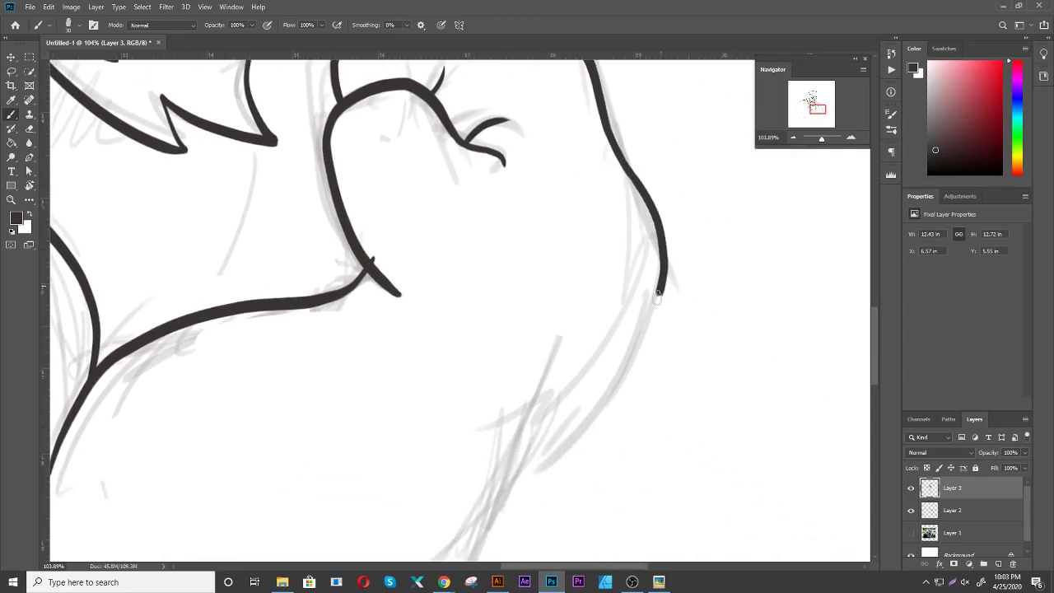
left_click_drag(653, 213, 626, 338)
scroll(628, 348, "down", 2)
scroll(656, 353, "down", 5)
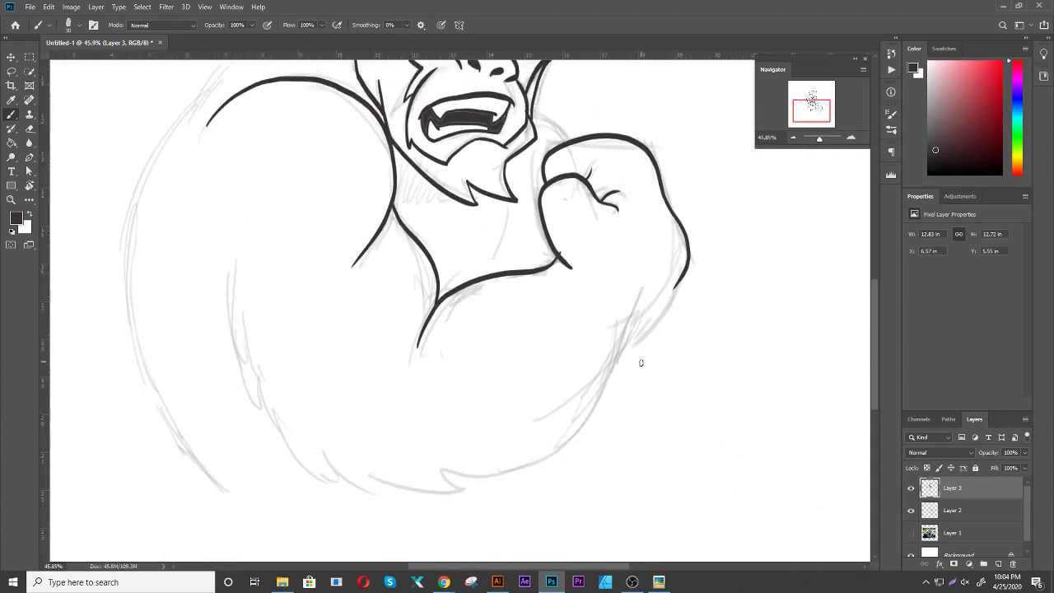
mouse_move(543, 362)
left_mouse_down()
mouse_move(541, 347)
mouse_move(536, 354)
left_mouse_up()
key("ctrl+z")
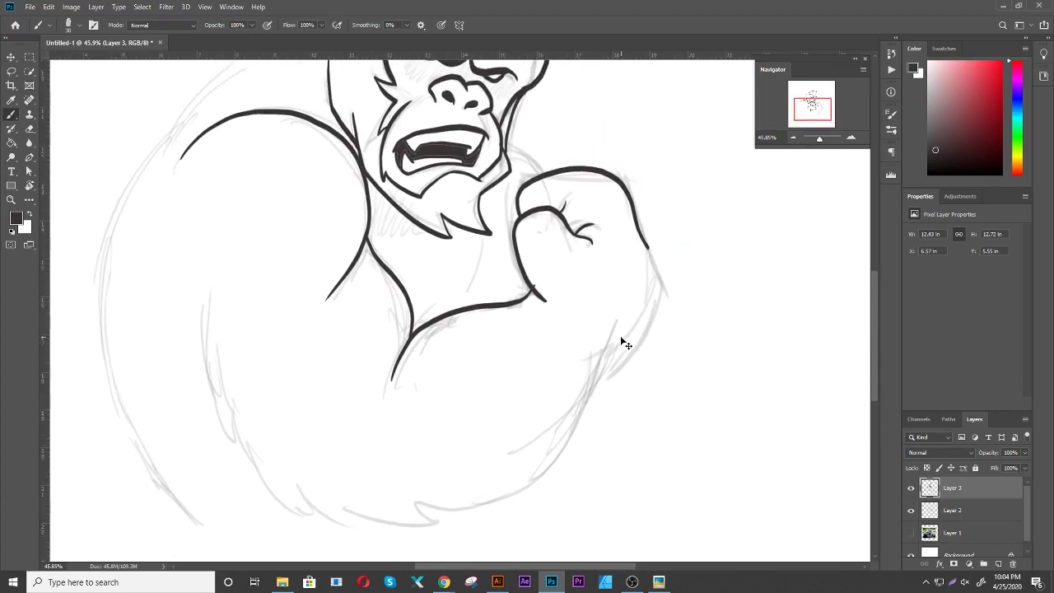
key("ctrl+z")
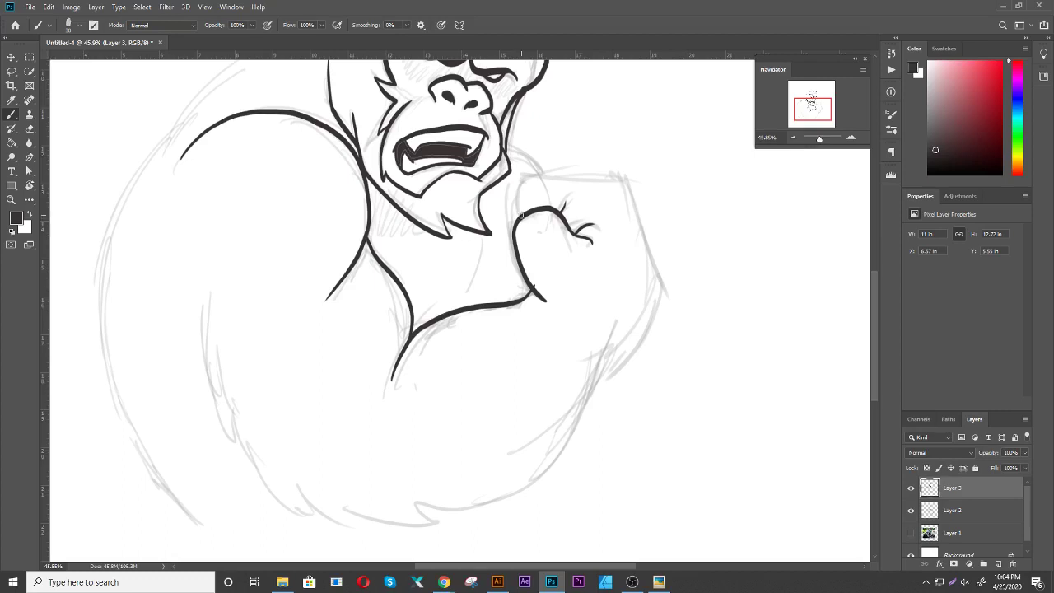
mouse_move(540, 175)
left_mouse_down()
mouse_move(616, 183)
mouse_move(651, 292)
mouse_move(574, 407)
left_mouse_up()
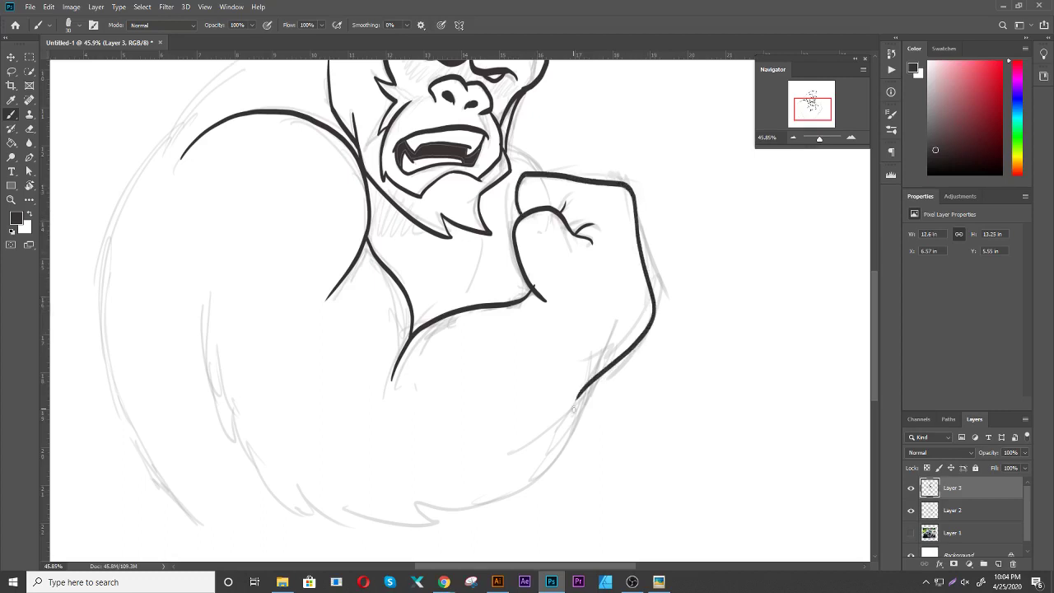
left_click_drag(494, 467, 513, 409)
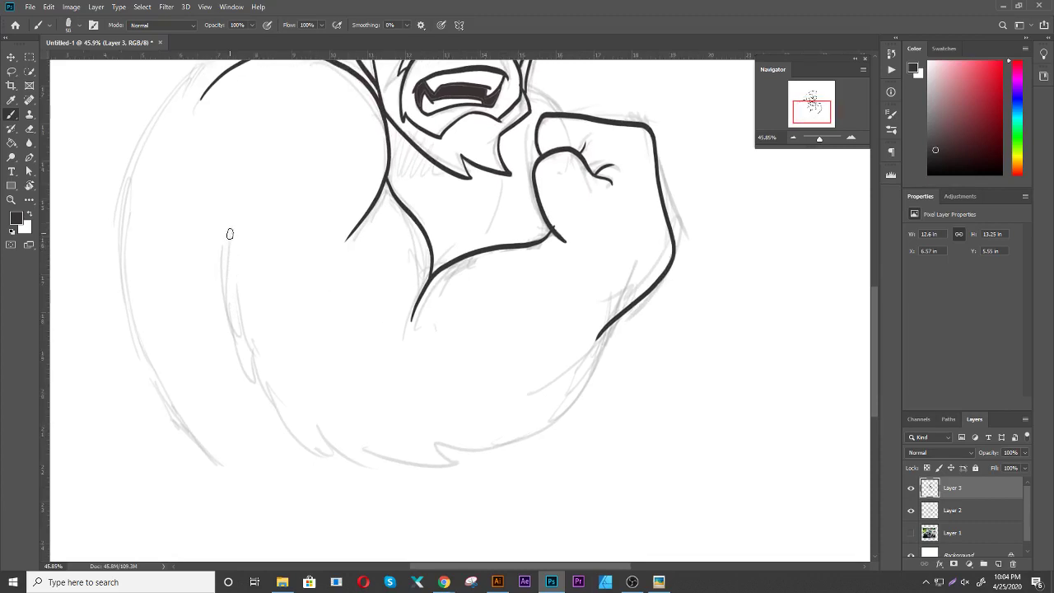
Ink the arm's outer edge, lower curve and inner edge up along the shoulder
mouse_move(230, 234)
left_mouse_down()
mouse_move(241, 328)
mouse_move(262, 383)
mouse_move(285, 422)
mouse_move(338, 461)
mouse_move(463, 466)
mouse_move(581, 400)
mouse_move(626, 310)
left_mouse_up()
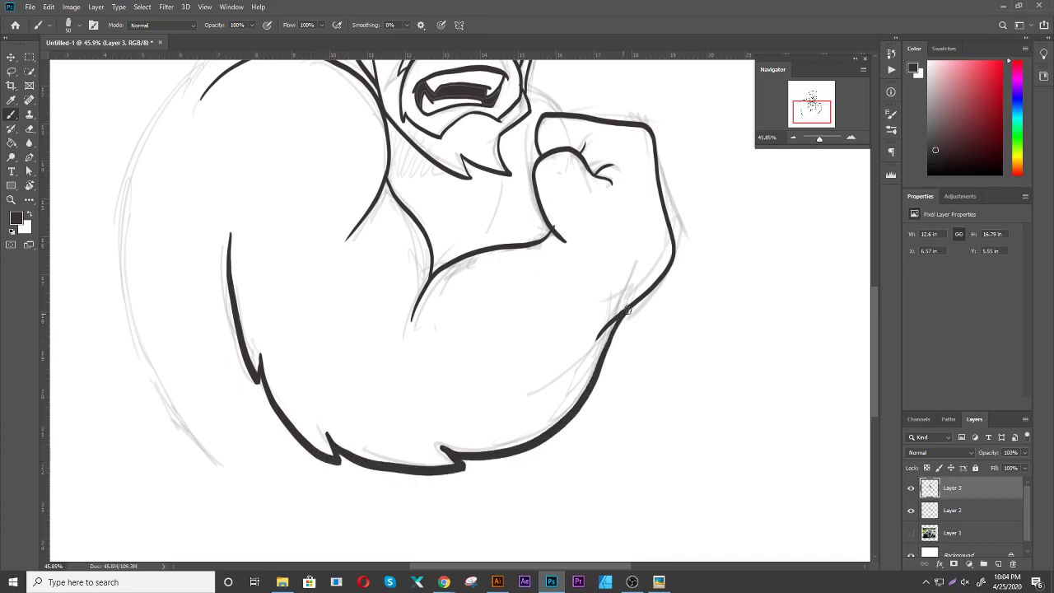
mouse_move(412, 316)
left_mouse_down()
mouse_move(448, 265)
mouse_move(553, 234)
left_mouse_up()
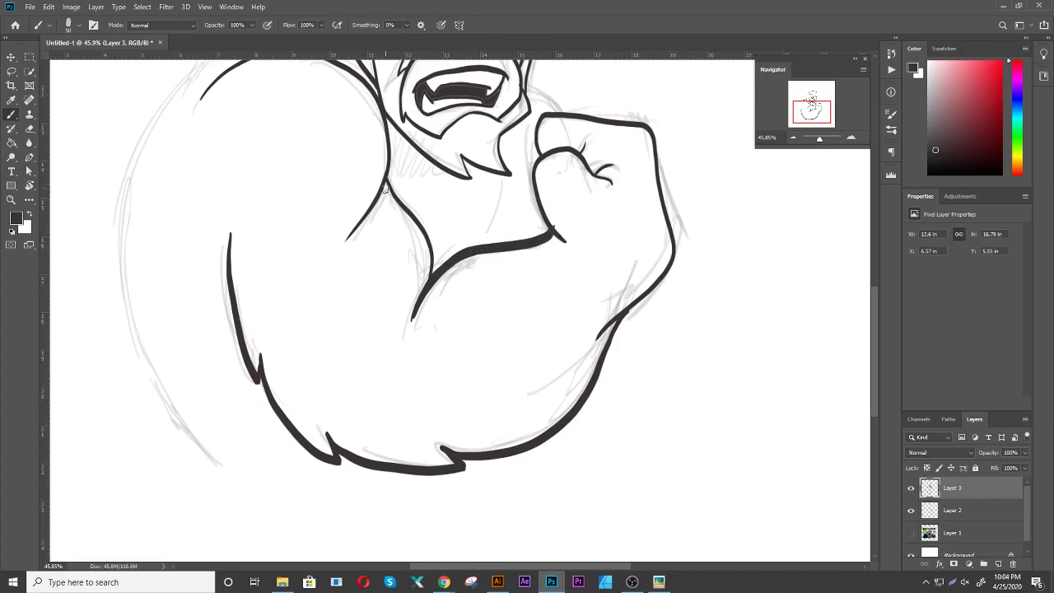
mouse_move(384, 188)
left_mouse_down()
mouse_move(431, 252)
mouse_move(428, 282)
left_mouse_up()
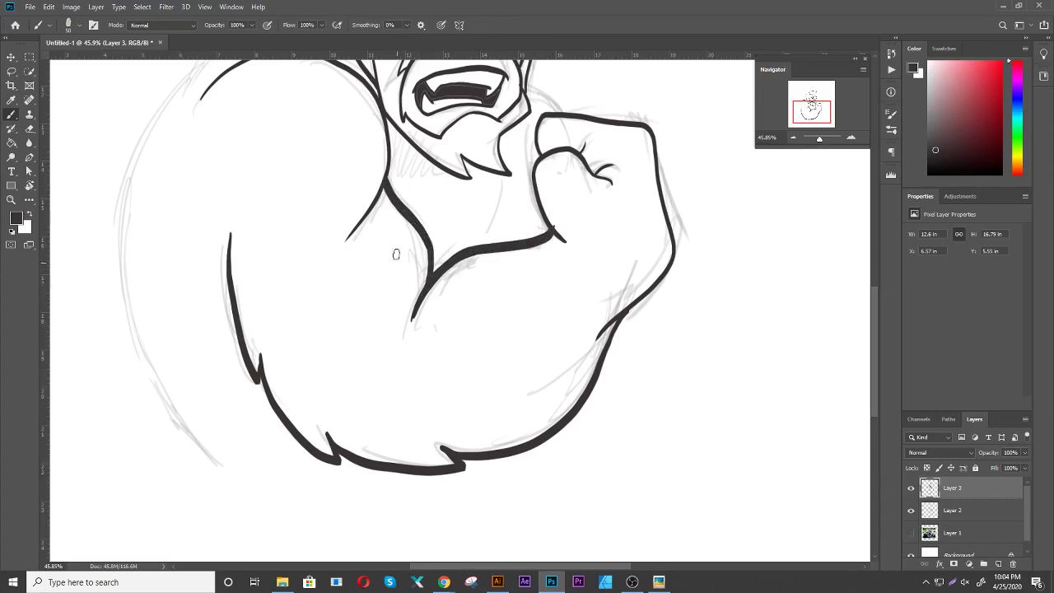
left_click_drag(400, 173, 425, 282)
mouse_move(374, 333)
left_mouse_down()
mouse_move(406, 280)
mouse_move(413, 237)
mouse_move(374, 171)
mouse_move(331, 151)
mouse_move(279, 151)
mouse_move(220, 217)
left_mouse_up()
Ink the neck edge, thicken the chin and beard stroke, and extend it up to the fist
left_click_drag(413, 328, 403, 361)
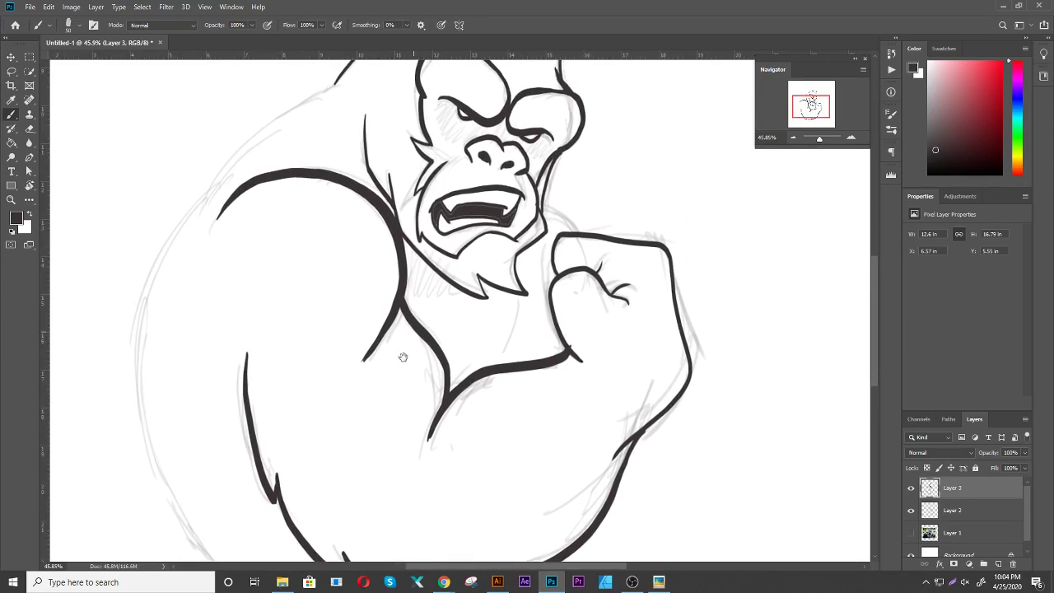
mouse_move(363, 130)
left_mouse_down()
mouse_move(359, 184)
mouse_move(360, 166)
mouse_move(388, 217)
left_mouse_up()
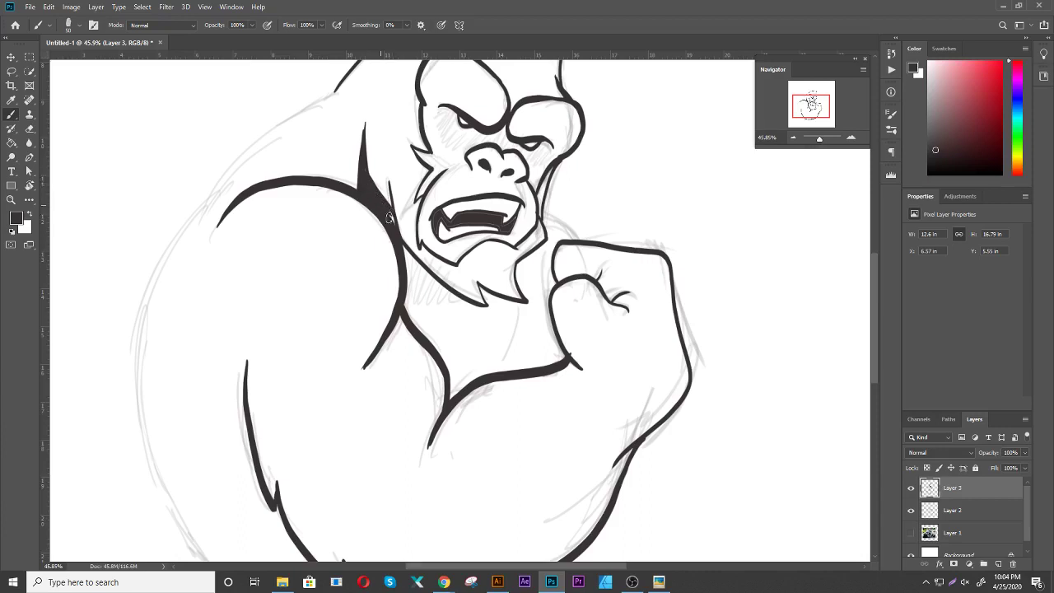
mouse_move(403, 262)
left_mouse_down()
mouse_move(456, 309)
mouse_move(411, 257)
mouse_move(500, 326)
mouse_move(471, 306)
left_mouse_up()
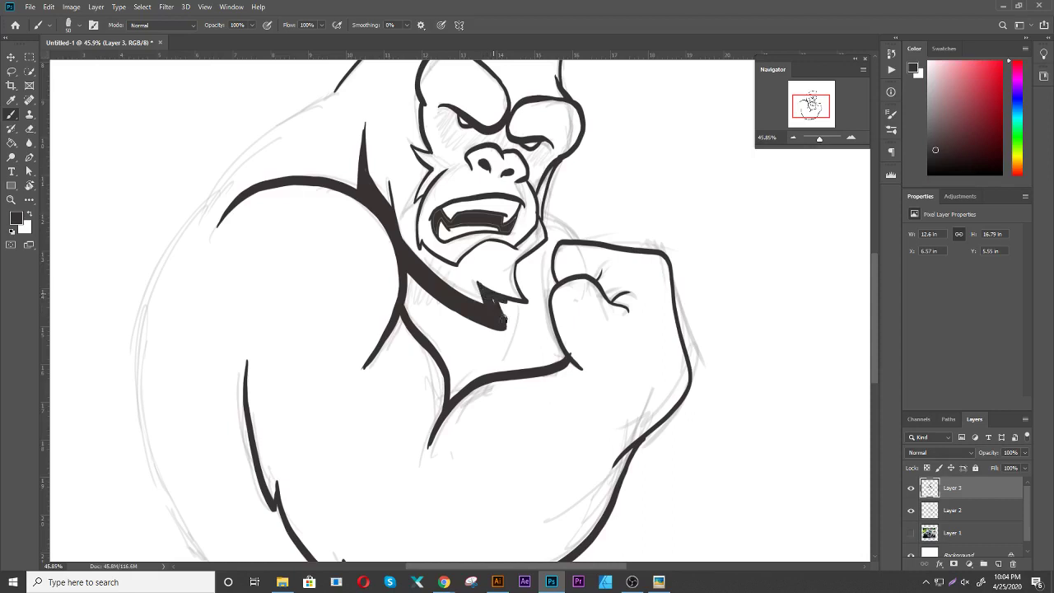
mouse_move(496, 305)
left_mouse_down()
mouse_move(508, 327)
mouse_move(498, 304)
mouse_move(540, 312)
mouse_move(517, 274)
mouse_move(543, 245)
left_mouse_up()
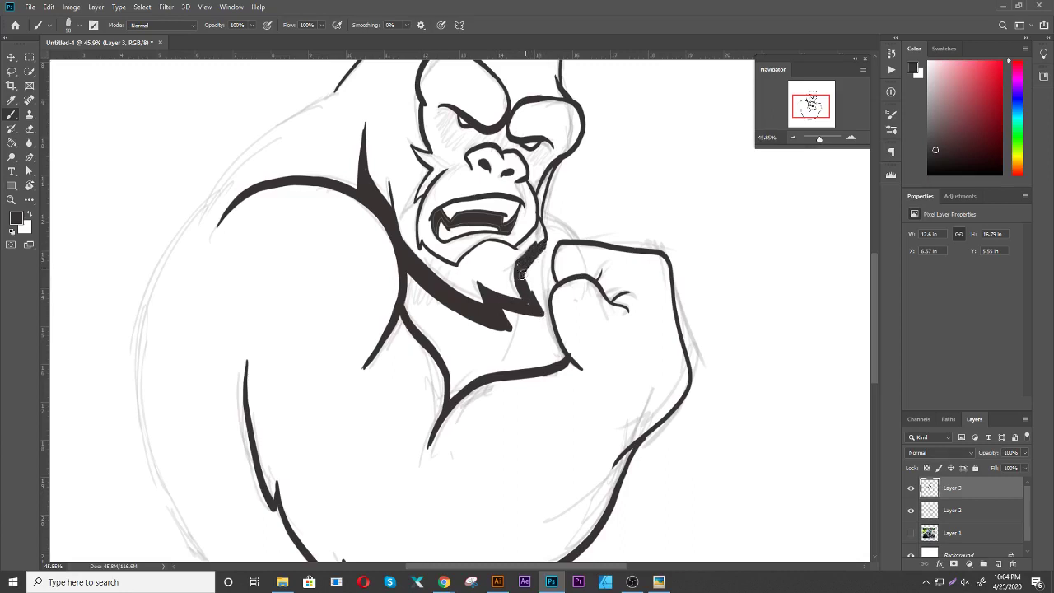
mouse_move(519, 280)
left_mouse_down()
mouse_move(556, 237)
mouse_move(545, 214)
mouse_move(564, 239)
left_mouse_up()
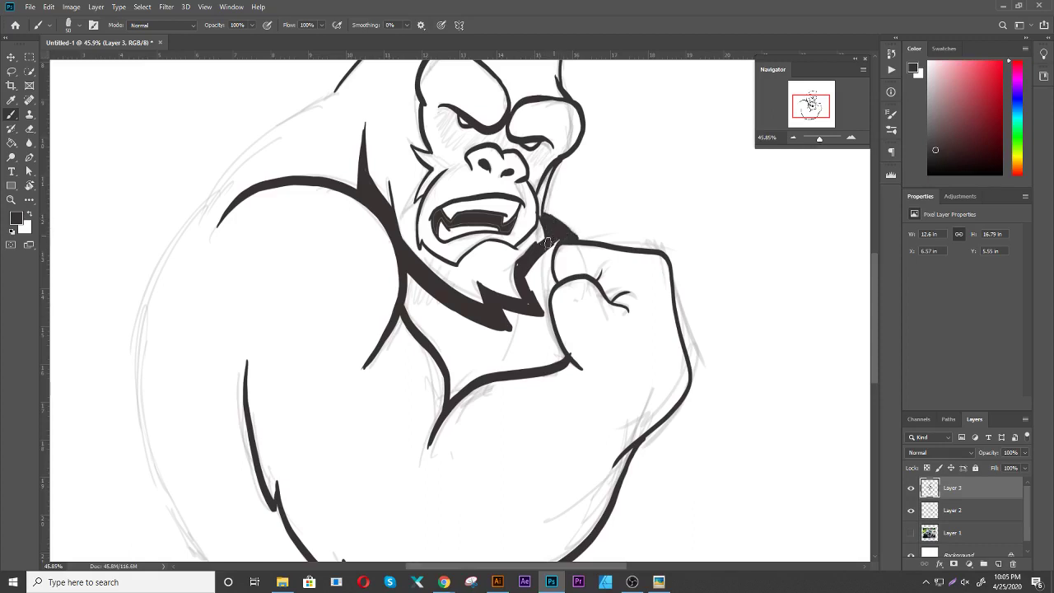
Ink the back line up to the head top and the right head edge, hair tip and cheek
left_click_drag(411, 277, 481, 396)
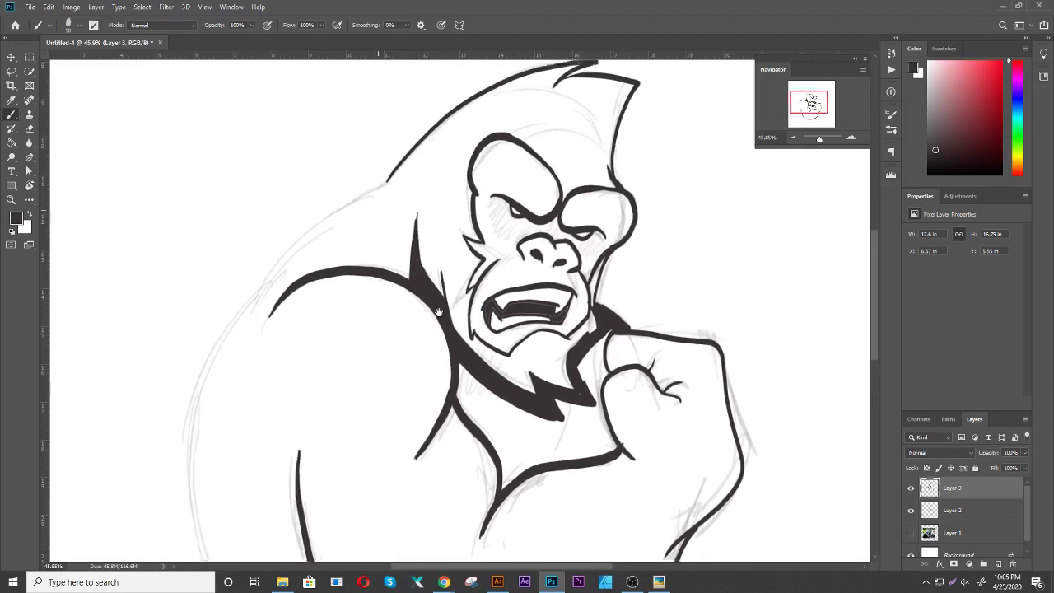
mouse_move(269, 338)
left_mouse_down()
mouse_move(366, 235)
mouse_move(429, 200)
left_mouse_up()
left_click_drag(511, 156, 475, 216)
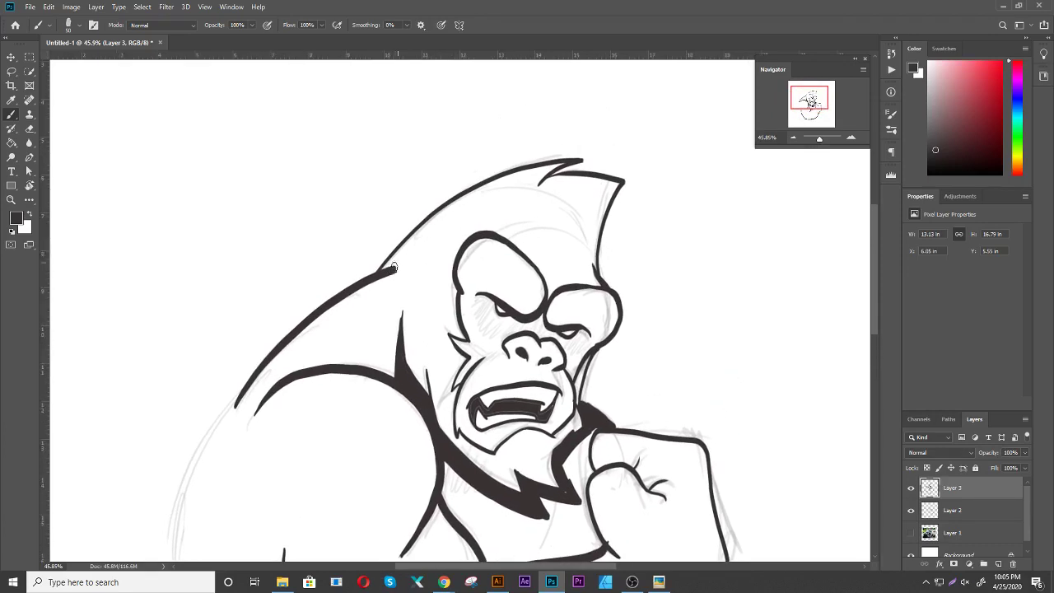
mouse_move(382, 272)
left_mouse_down()
mouse_move(451, 208)
mouse_move(542, 158)
mouse_move(644, 177)
left_mouse_up()
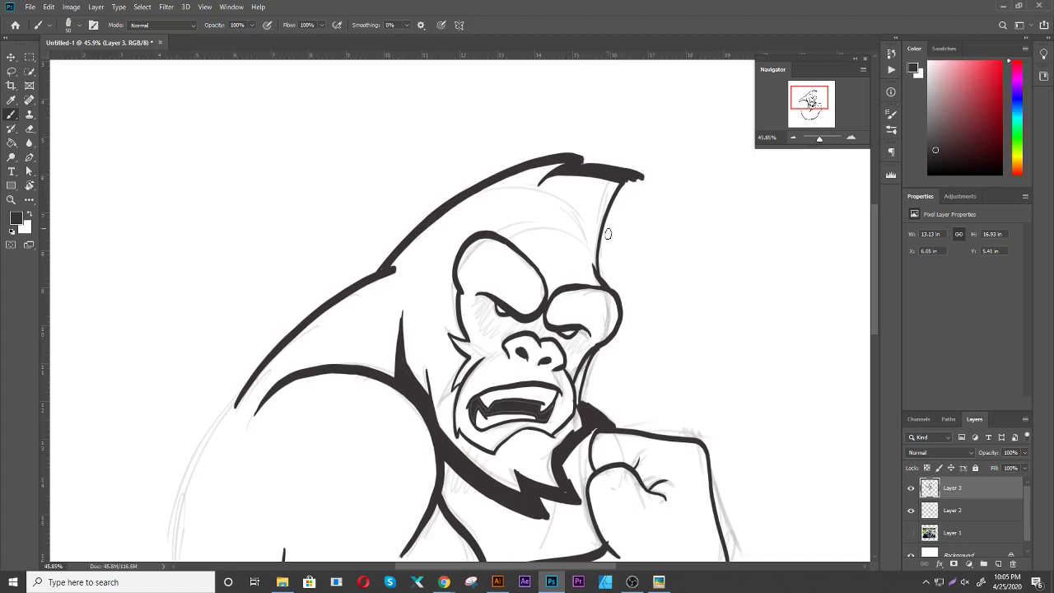
mouse_move(602, 275)
left_mouse_down()
mouse_move(613, 222)
mouse_move(597, 276)
left_mouse_up()
left_click_drag(609, 217, 595, 265)
mouse_move(632, 181)
left_mouse_down()
mouse_move(607, 223)
mouse_move(638, 177)
mouse_move(607, 247)
mouse_move(642, 176)
left_mouse_up()
left_click_drag(607, 244, 635, 183)
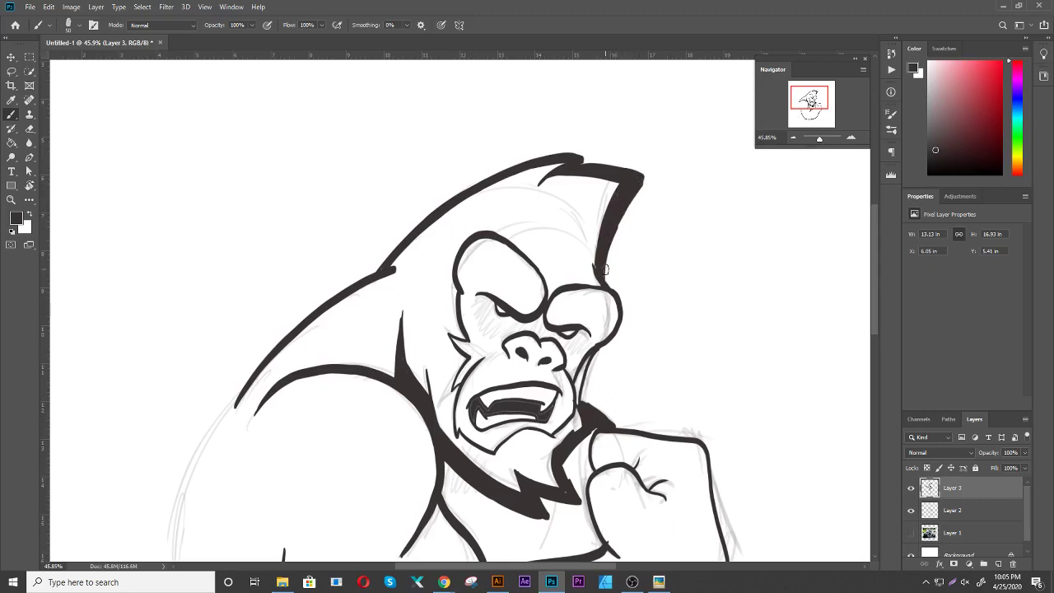
mouse_move(604, 269)
left_mouse_down()
mouse_move(629, 312)
mouse_move(581, 405)
mouse_move(590, 368)
mouse_move(627, 320)
mouse_move(612, 291)
left_mouse_up()
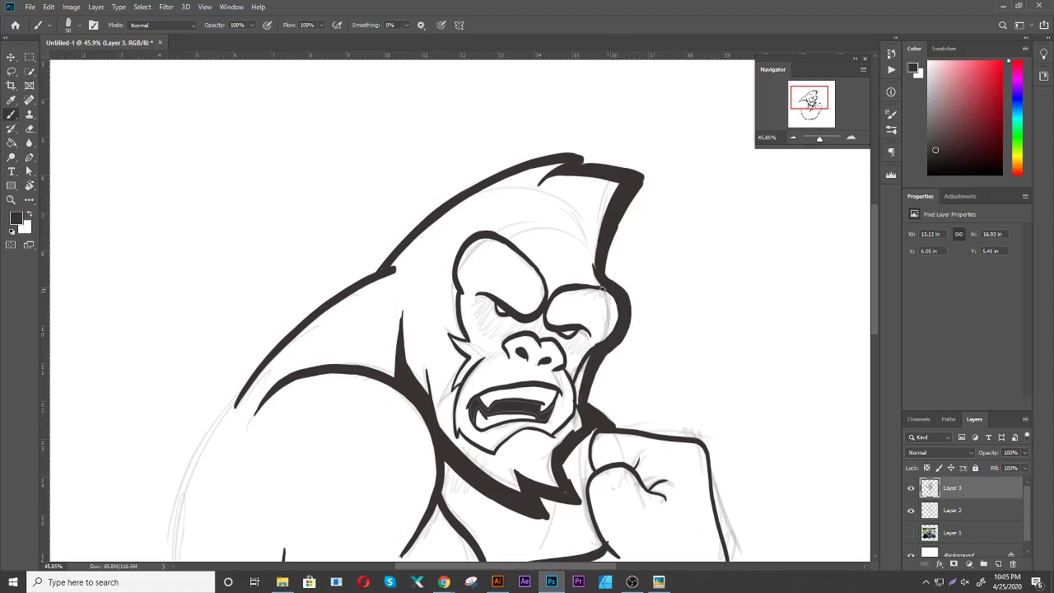
Thicken both brows, darken the eyes and brow shadow, and add a head-to-brow curve
mouse_move(516, 249)
left_mouse_down()
mouse_move(550, 290)
mouse_move(608, 280)
mouse_move(593, 286)
left_mouse_up()
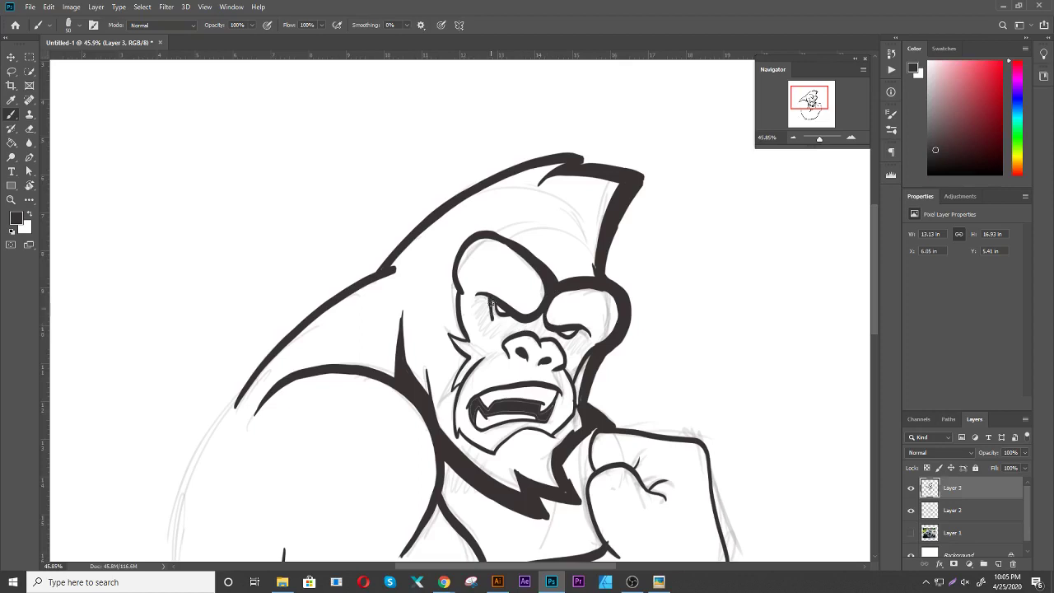
mouse_move(515, 319)
left_mouse_down()
mouse_move(479, 311)
mouse_move(512, 327)
left_mouse_up()
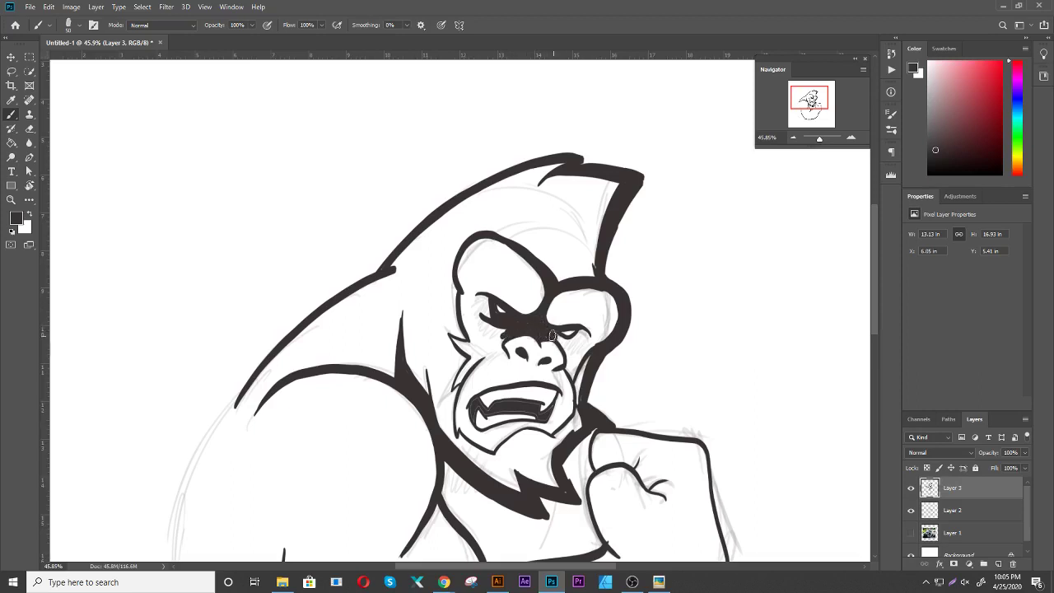
mouse_move(552, 335)
left_mouse_down()
mouse_move(580, 343)
mouse_move(562, 359)
left_mouse_up()
mouse_move(500, 345)
left_mouse_down()
mouse_move(502, 359)
mouse_move(496, 343)
left_mouse_up()
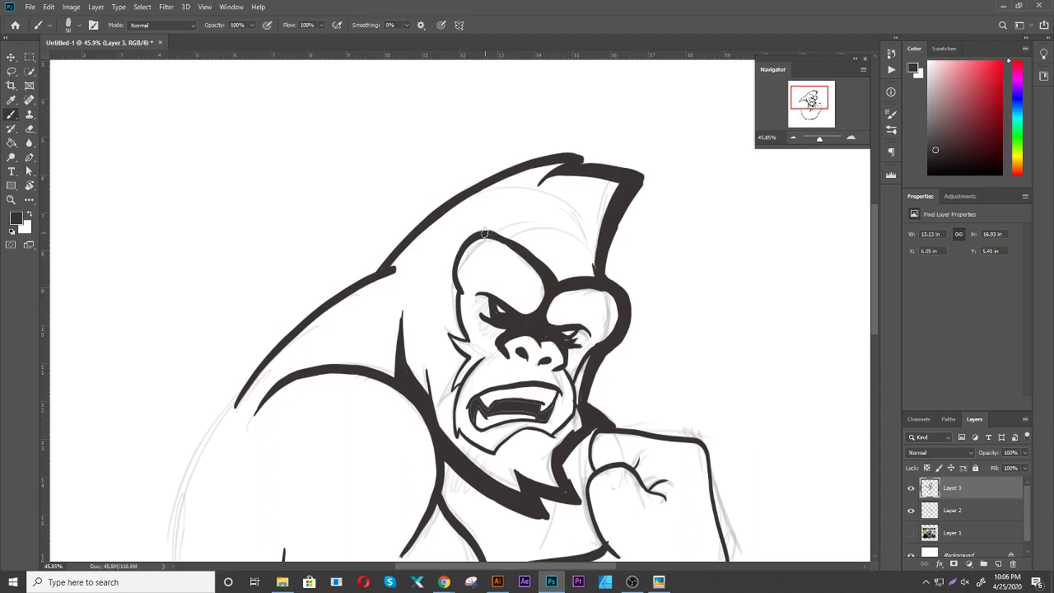
left_click_drag(482, 234, 531, 259)
left_click_drag(594, 204, 573, 278)
left_click_drag(591, 212, 575, 276)
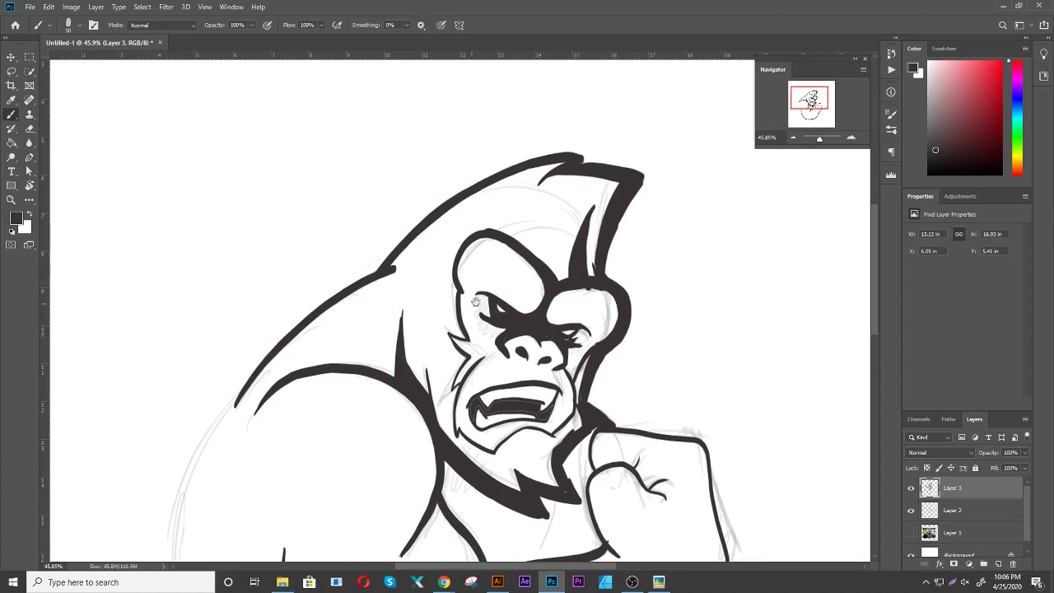
Ink the chin line, bolden both cheek and jaw outlines, redraw the ear and close the head outline
scroll(509, 306, "left", 2)
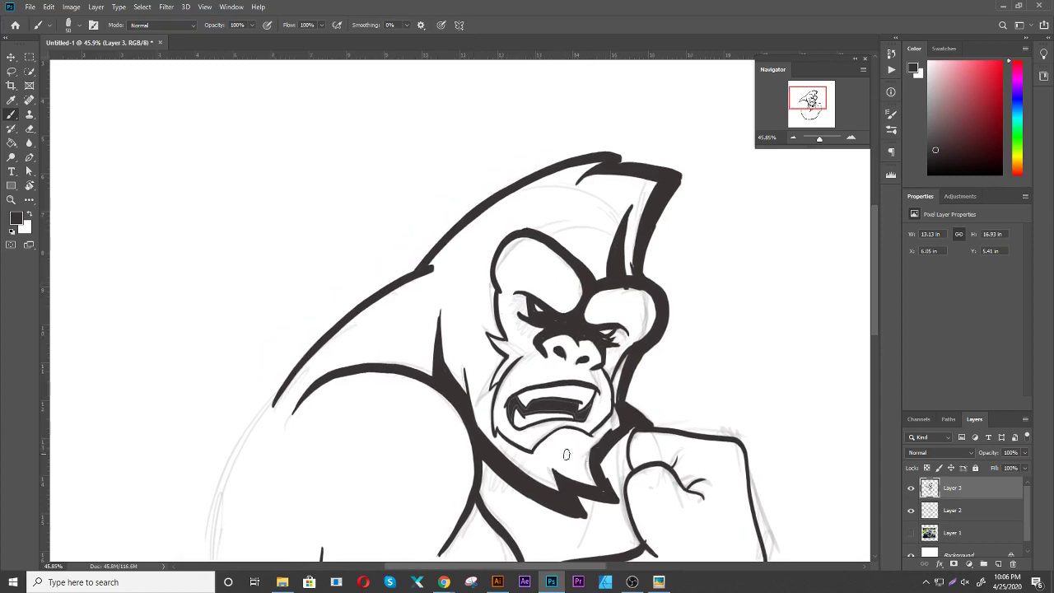
scroll(566, 455, "up", 2)
scroll(566, 454, "up", 3)
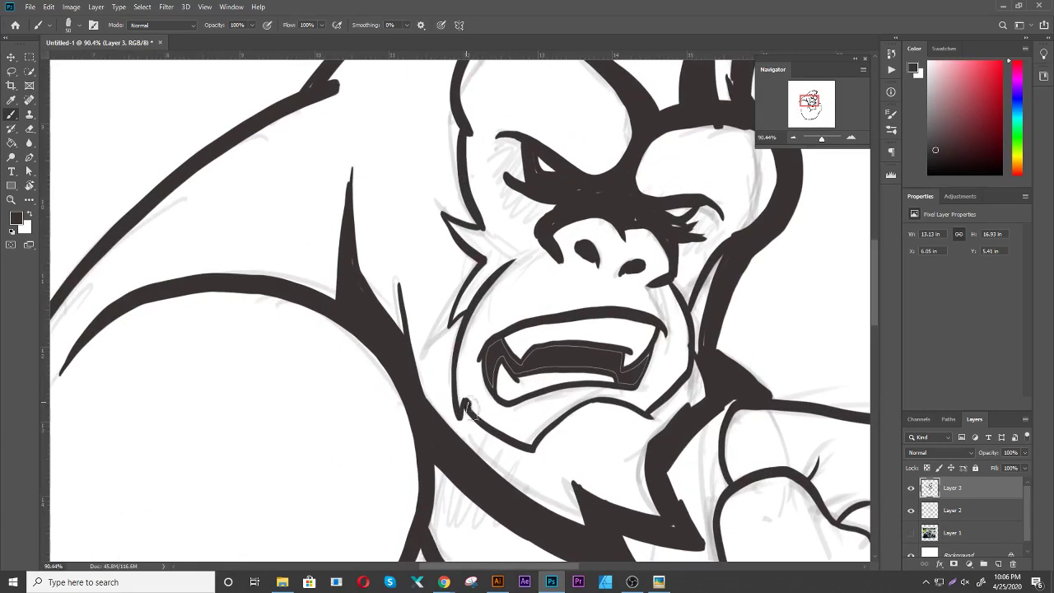
mouse_move(466, 407)
left_mouse_down()
mouse_move(659, 412)
mouse_move(669, 289)
left_mouse_up()
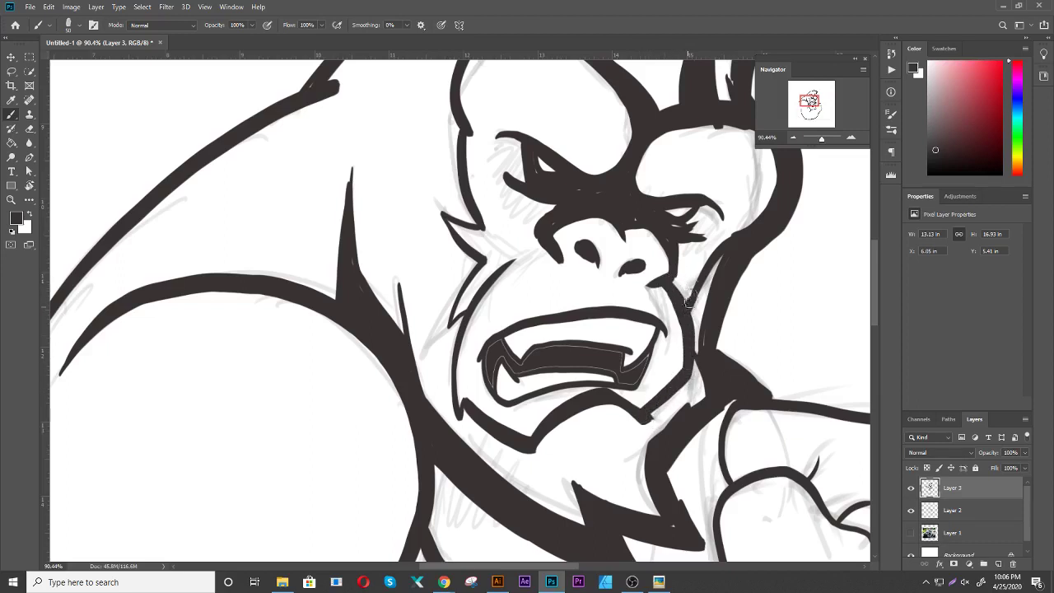
left_click_drag(689, 301, 749, 224)
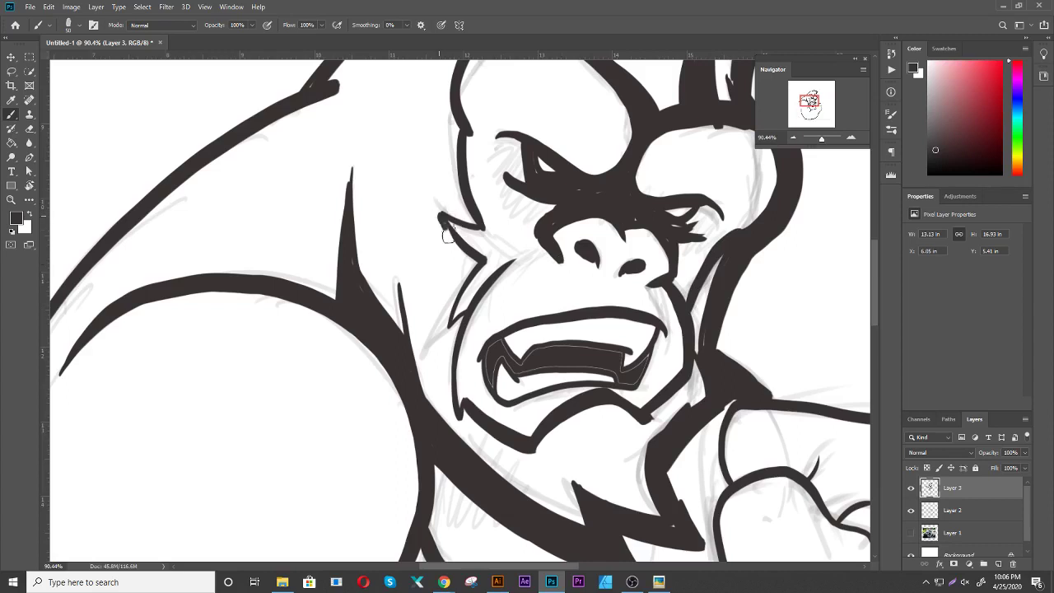
mouse_move(443, 329)
left_mouse_down()
mouse_move(467, 257)
mouse_move(451, 330)
left_mouse_up()
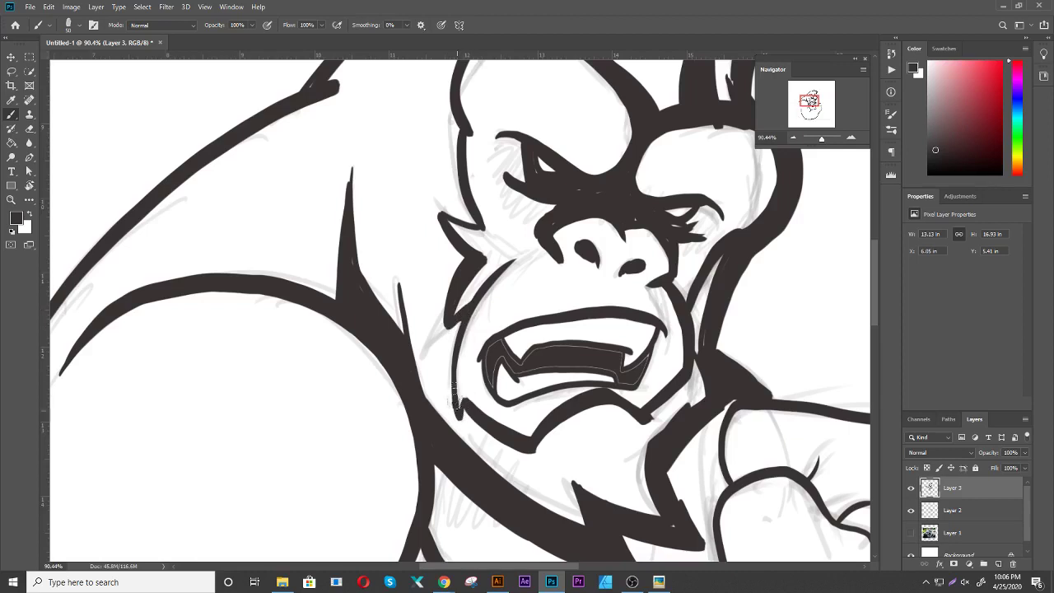
mouse_move(453, 399)
left_mouse_down()
mouse_move(466, 329)
mouse_move(514, 257)
left_mouse_up()
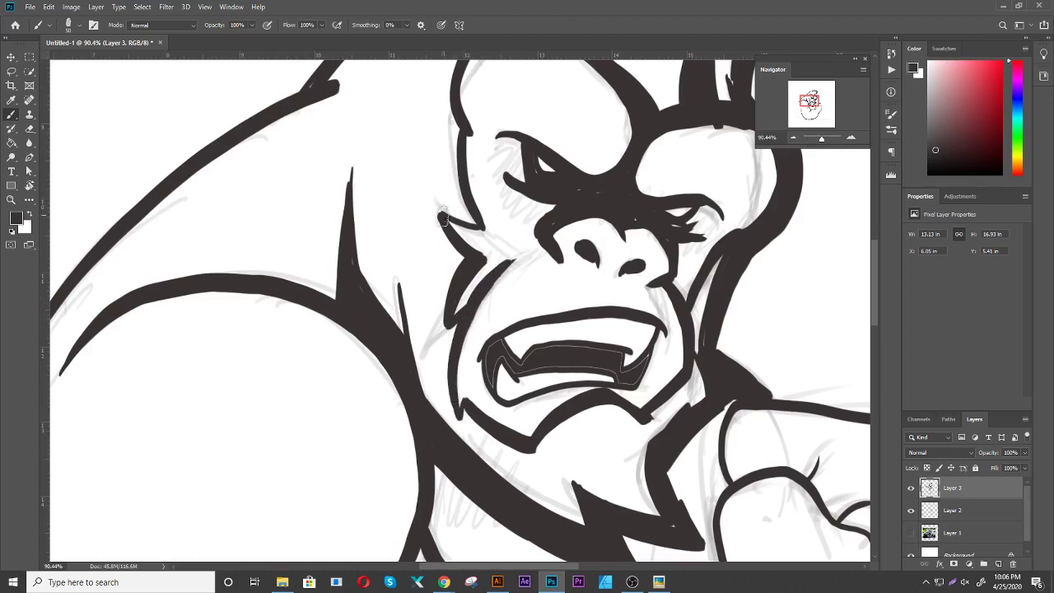
mouse_move(481, 225)
left_mouse_down()
mouse_move(435, 206)
mouse_move(496, 270)
left_mouse_up()
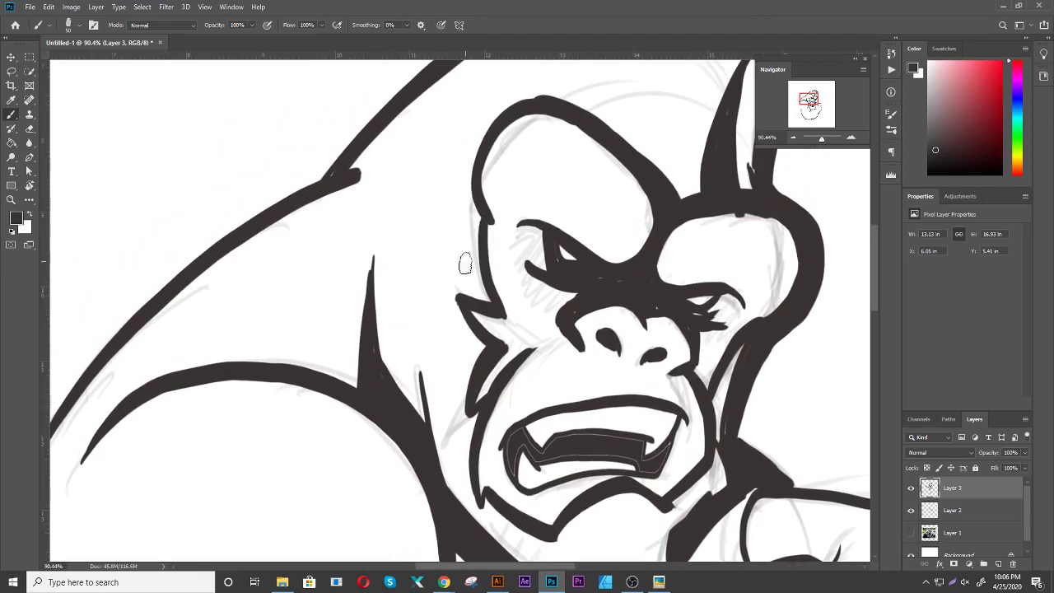
mouse_move(493, 311)
left_mouse_down()
mouse_move(485, 211)
mouse_move(488, 313)
mouse_move(483, 228)
mouse_move(543, 197)
left_mouse_up()
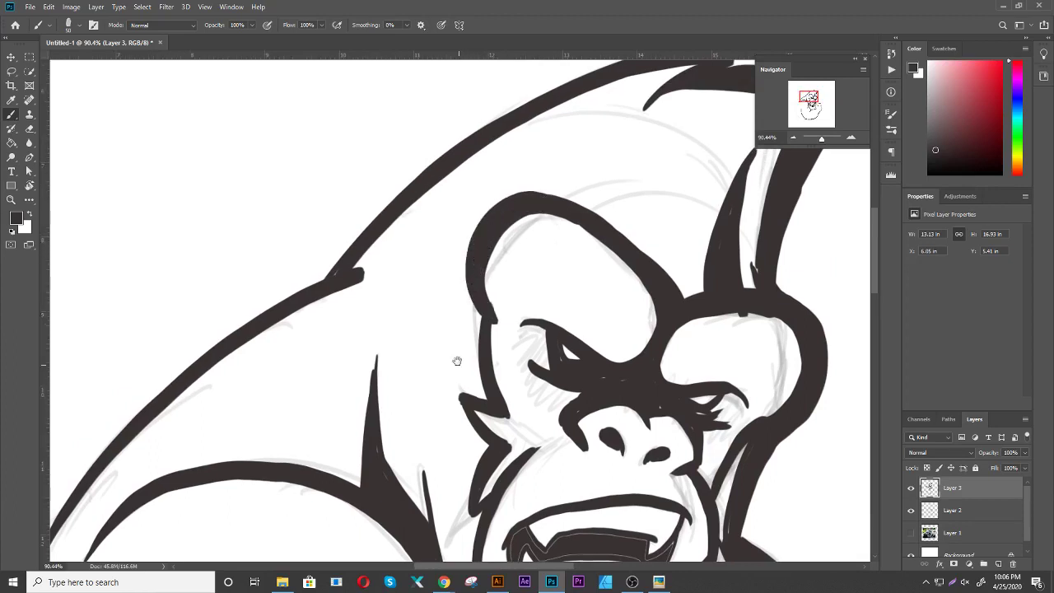
left_click_drag(457, 360, 429, 262)
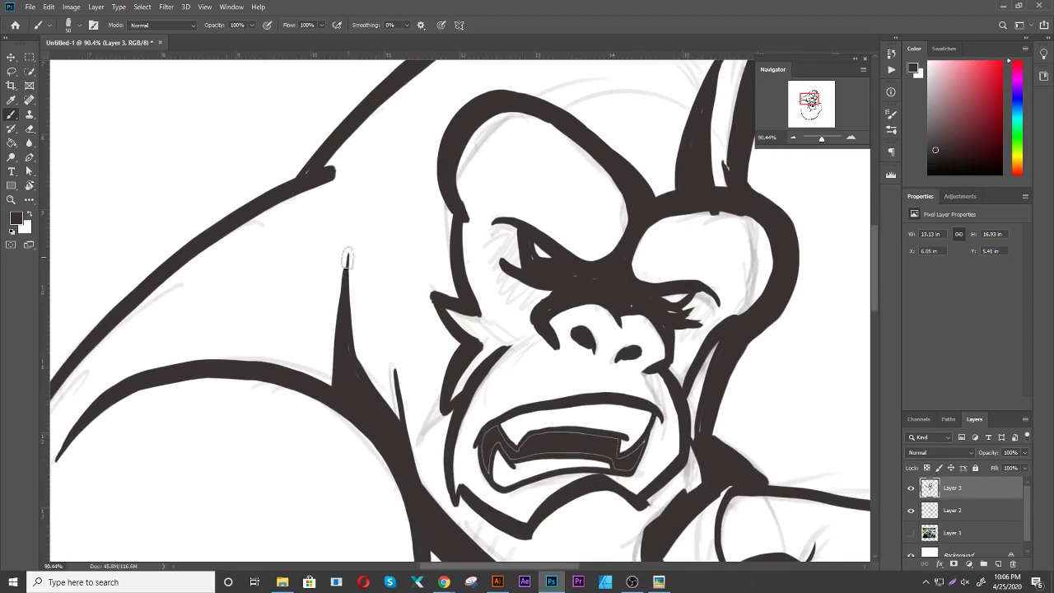
left_click_drag(311, 432, 366, 376)
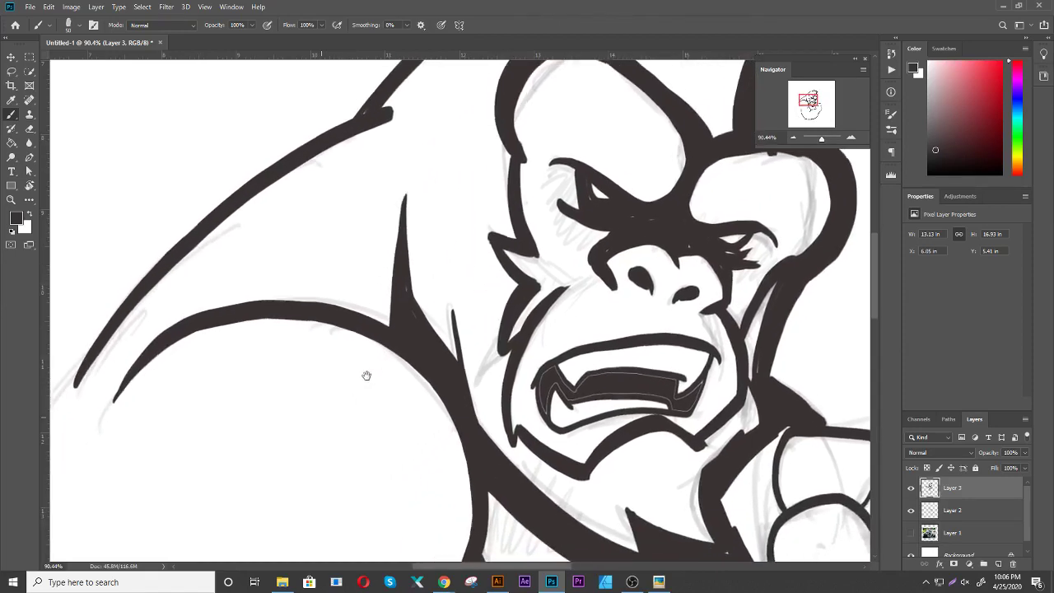
Zoom out and ink the gorilla's left arm outline, redrawing the first attempt
scroll(367, 375, "down", 2)
scroll(370, 353, "down", 2)
scroll(491, 275, "down", 1)
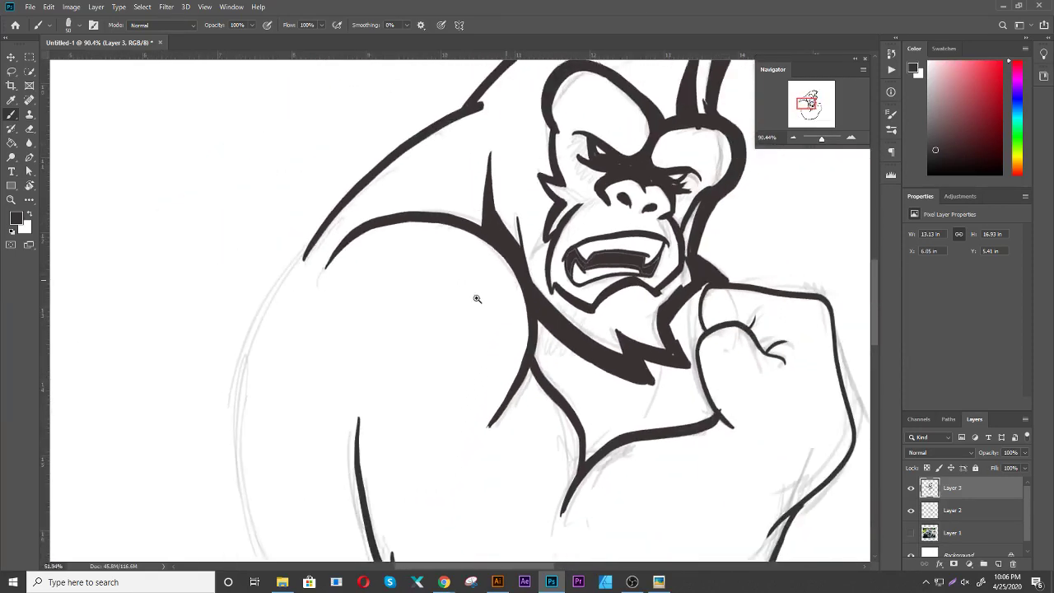
scroll(476, 298, "down", 2)
scroll(322, 301, "down", 2)
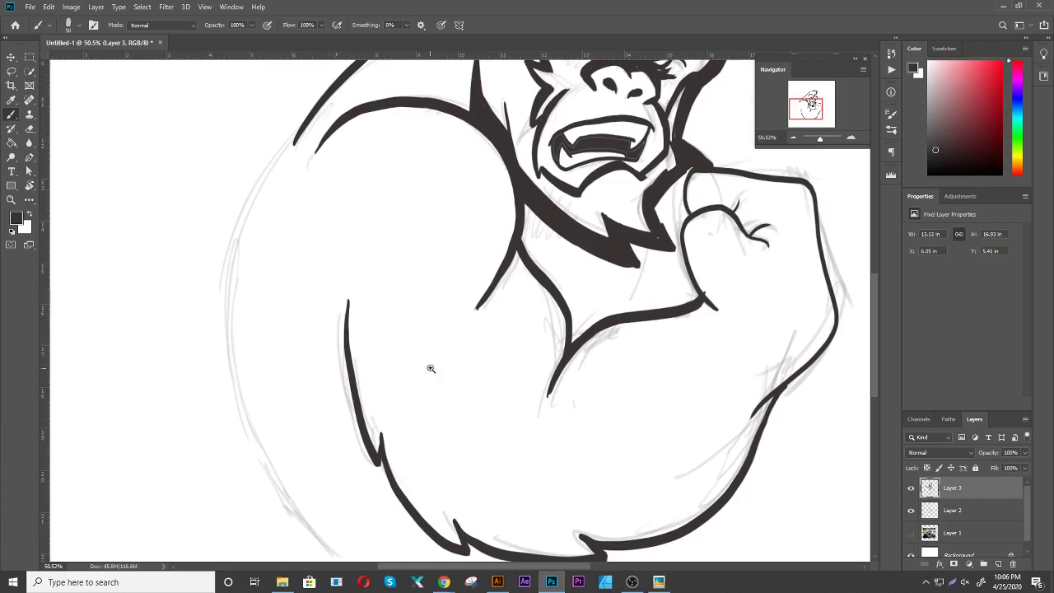
scroll(431, 368, "down", 2)
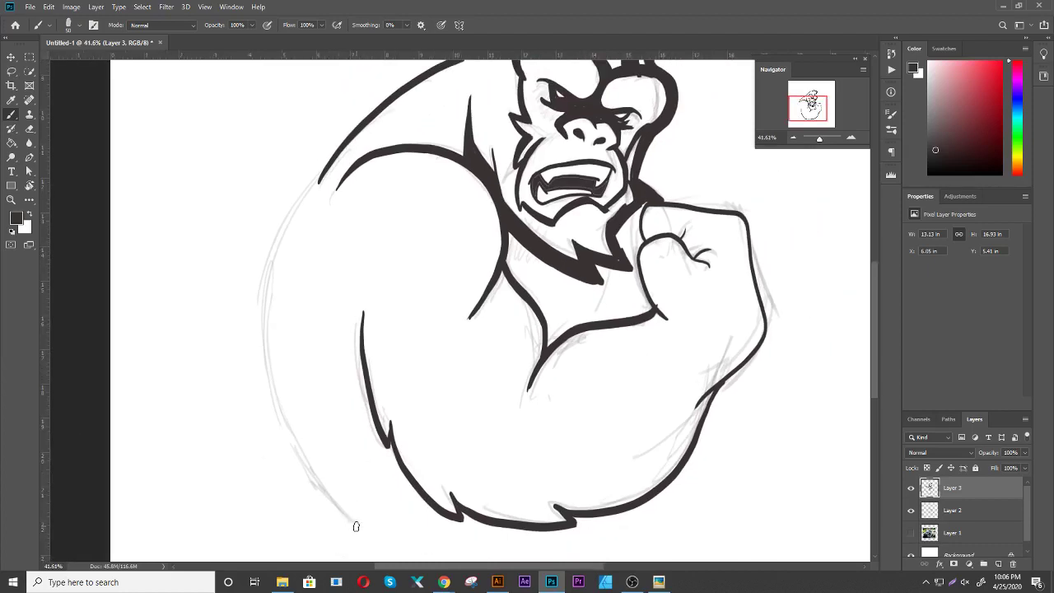
mouse_move(355, 525)
left_mouse_down()
mouse_move(320, 463)
mouse_move(281, 326)
mouse_move(306, 191)
left_mouse_up()
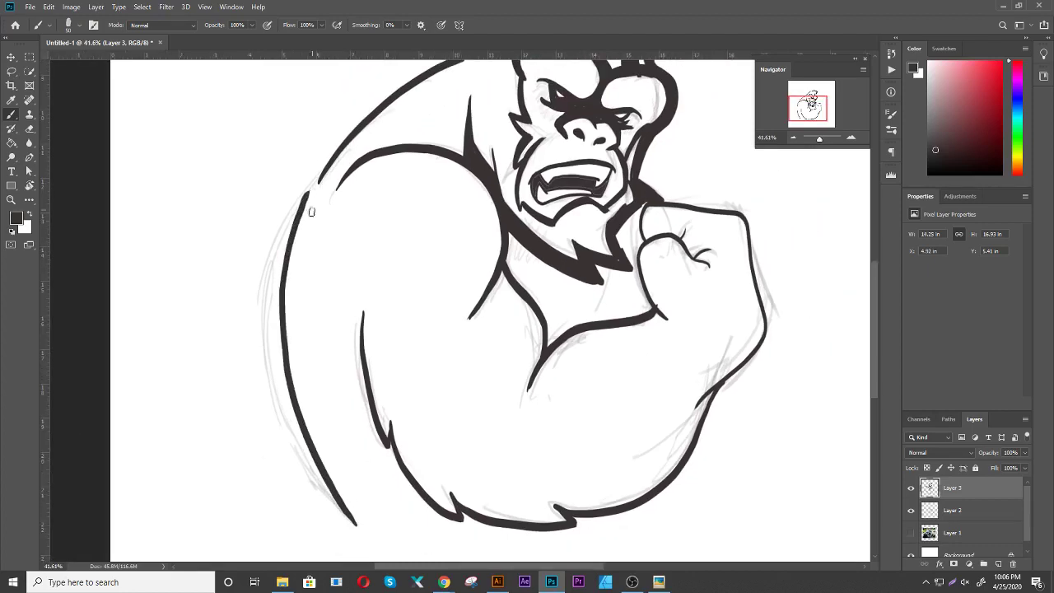
key("ctrl+z")
mouse_move(356, 523)
left_mouse_down()
mouse_move(313, 468)
mouse_move(265, 300)
mouse_move(288, 215)
mouse_move(341, 155)
left_mouse_up()
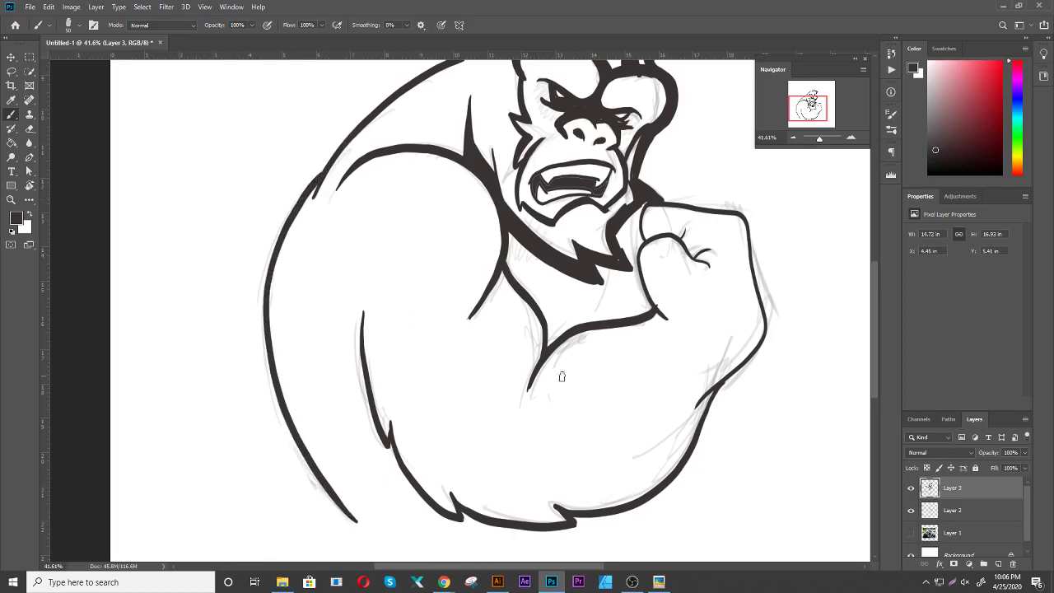
Ink the fist's left edge and thicken the chest lines toward the arm
left_click_drag(561, 376, 504, 433)
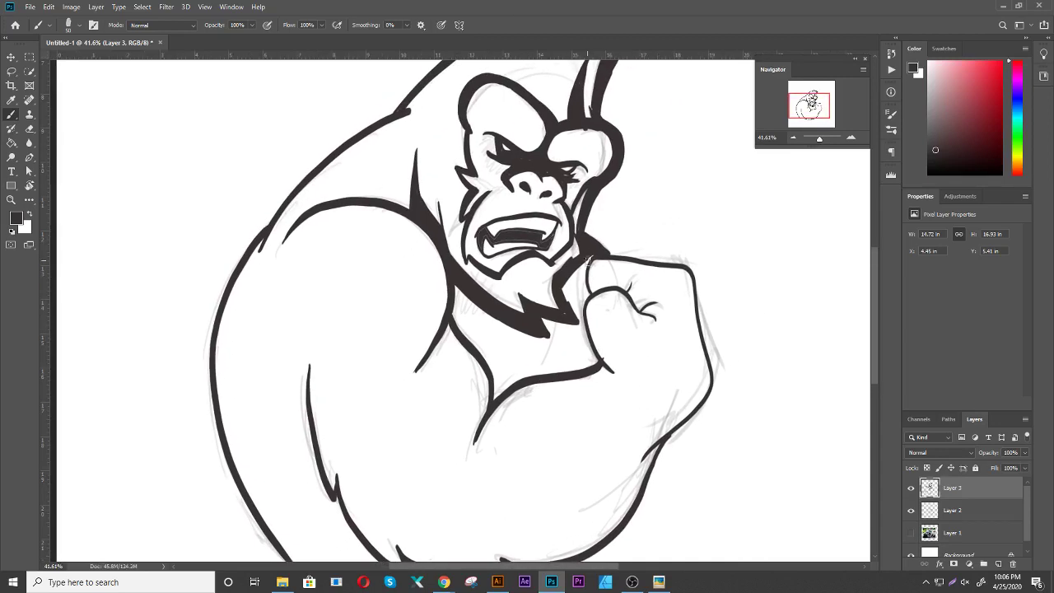
mouse_move(584, 266)
left_mouse_down()
mouse_move(582, 339)
mouse_move(582, 321)
left_mouse_up()
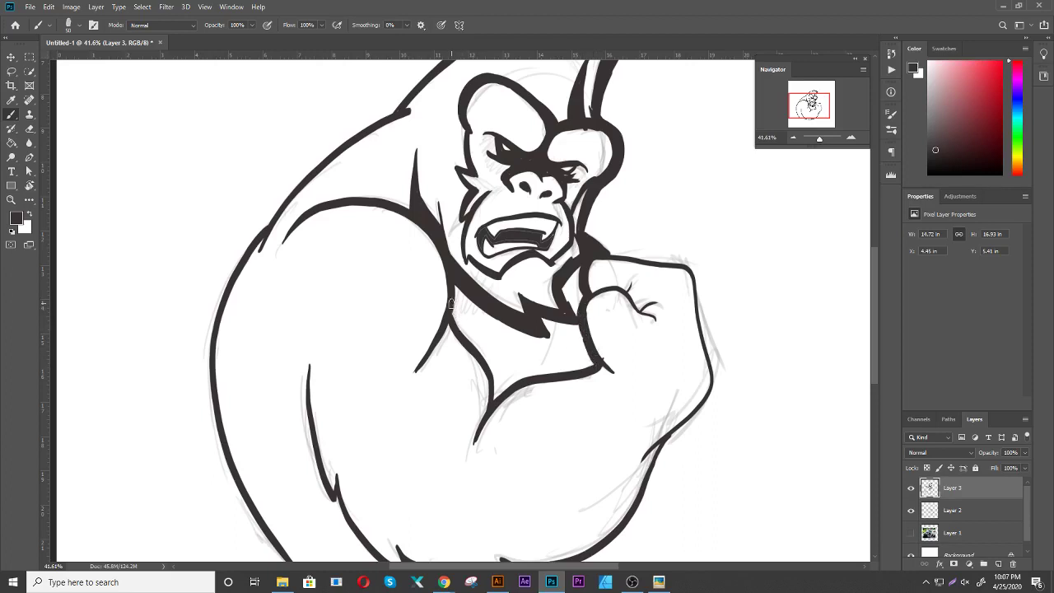
mouse_move(452, 303)
left_mouse_down()
mouse_move(496, 373)
mouse_move(492, 398)
left_mouse_up()
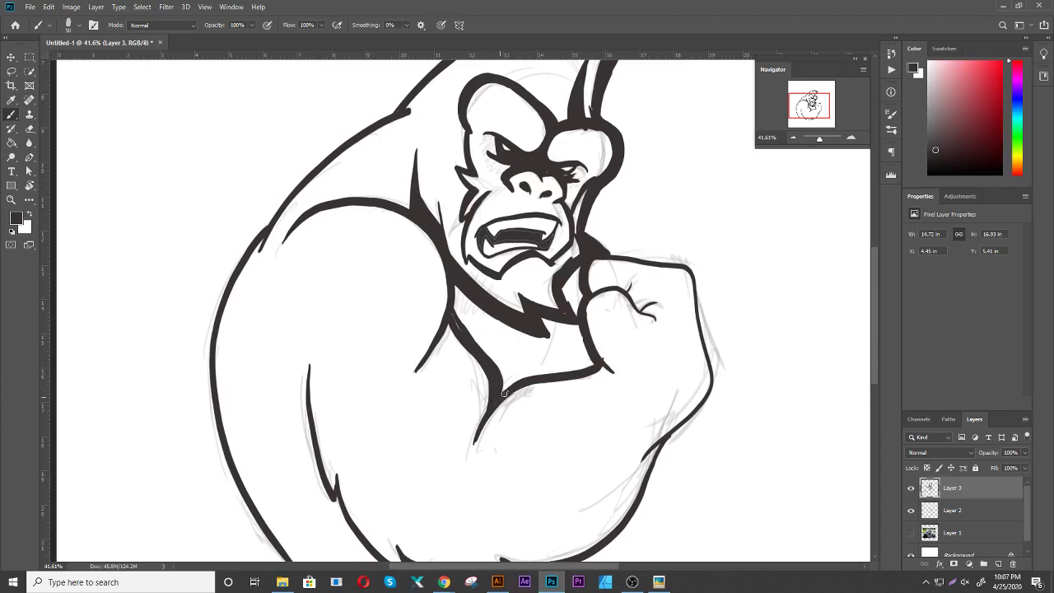
left_click_drag(516, 385, 588, 363)
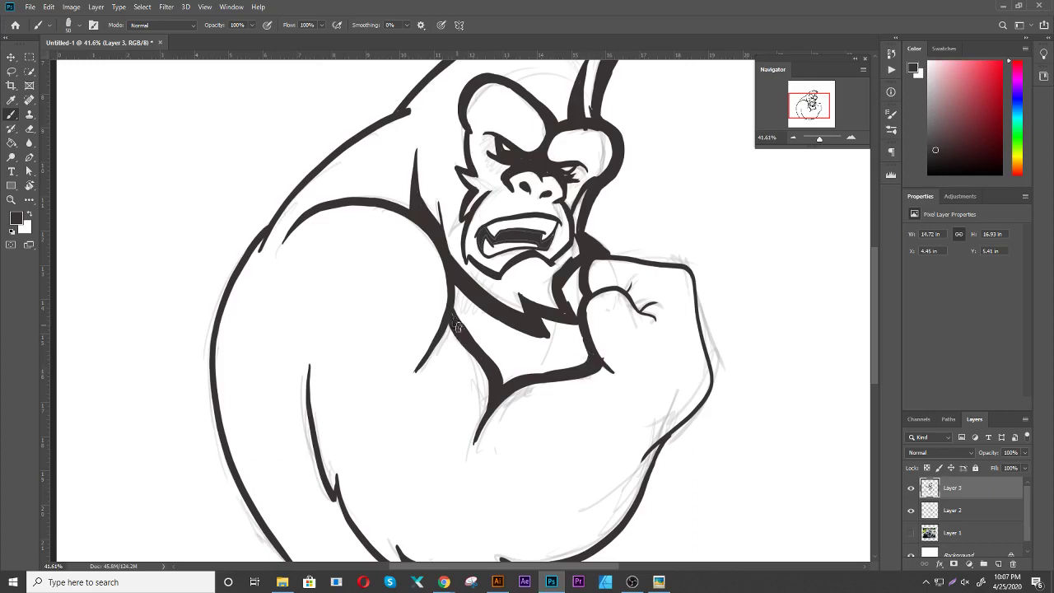
Ink and thicken the inner fur line into a pointed tip with fur strands below it
left_click_drag(377, 416, 360, 252)
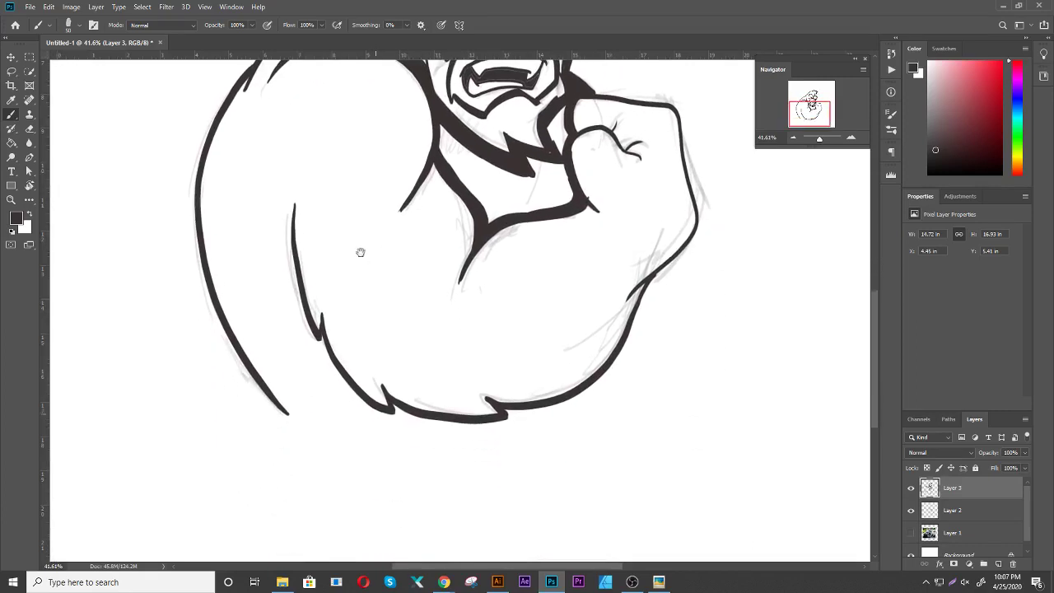
left_click_drag(291, 234, 325, 362)
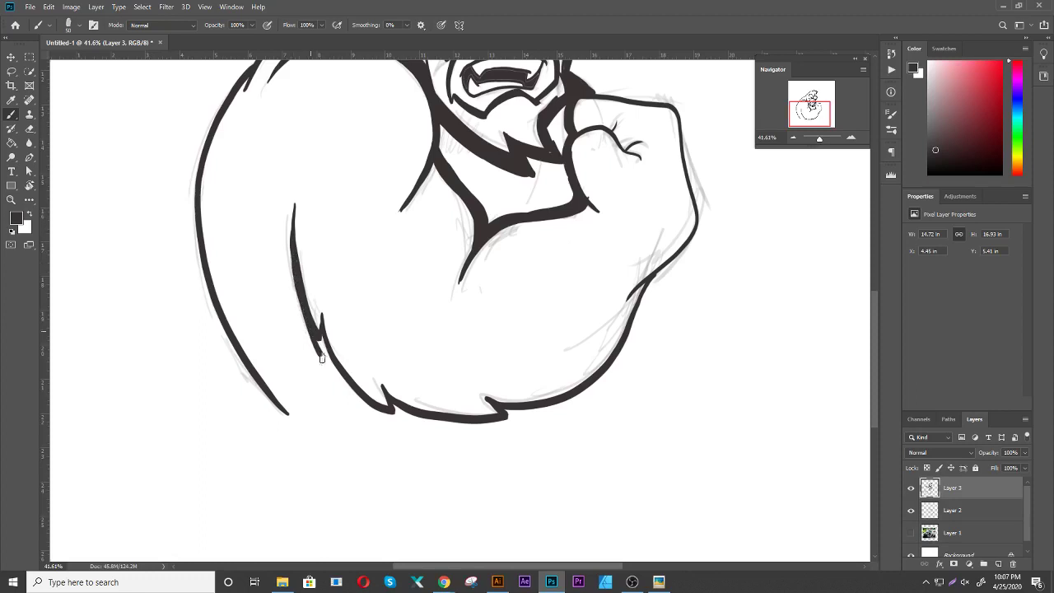
left_click_drag(295, 284, 323, 364)
left_click_drag(289, 261, 311, 351)
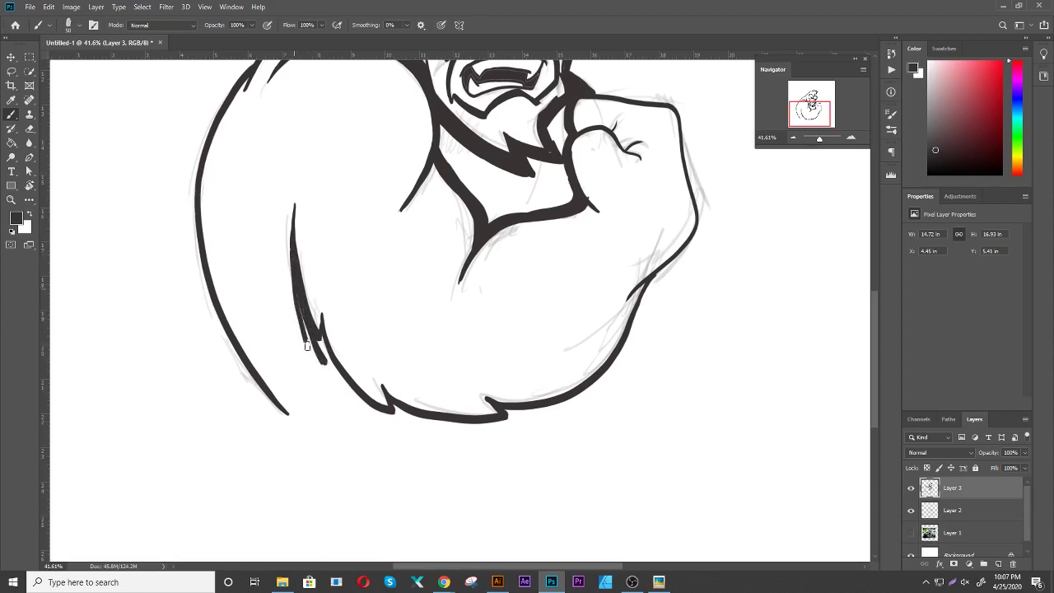
mouse_move(301, 311)
left_mouse_down()
mouse_move(318, 372)
mouse_move(325, 344)
mouse_move(323, 375)
left_mouse_up()
left_click_drag(319, 336, 358, 414)
left_click_drag(331, 368, 391, 432)
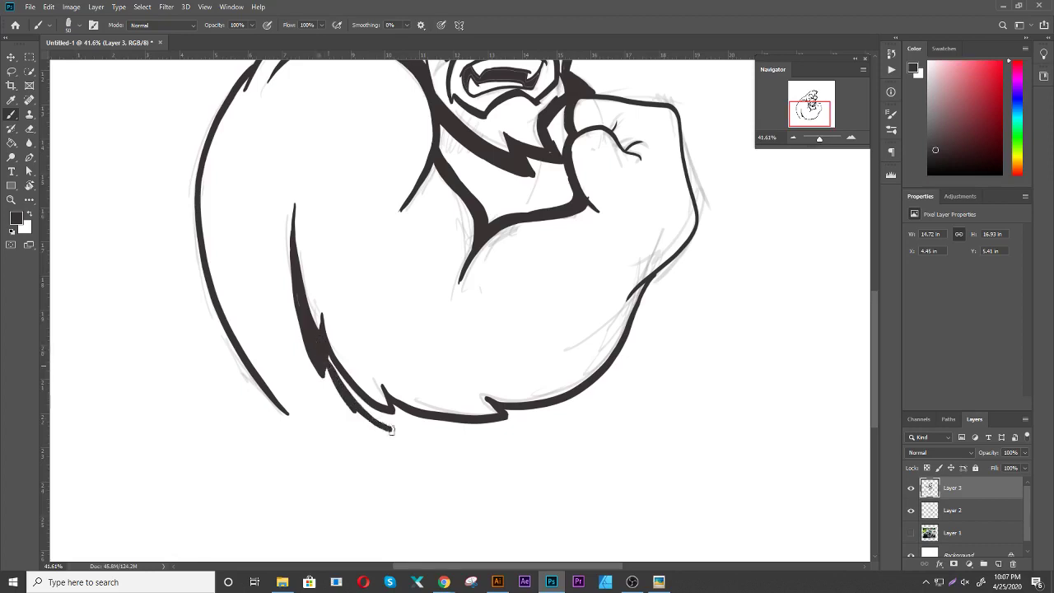
mouse_move(354, 400)
left_mouse_down()
mouse_move(393, 432)
mouse_move(380, 433)
left_mouse_up()
left_click_drag(338, 374, 359, 403)
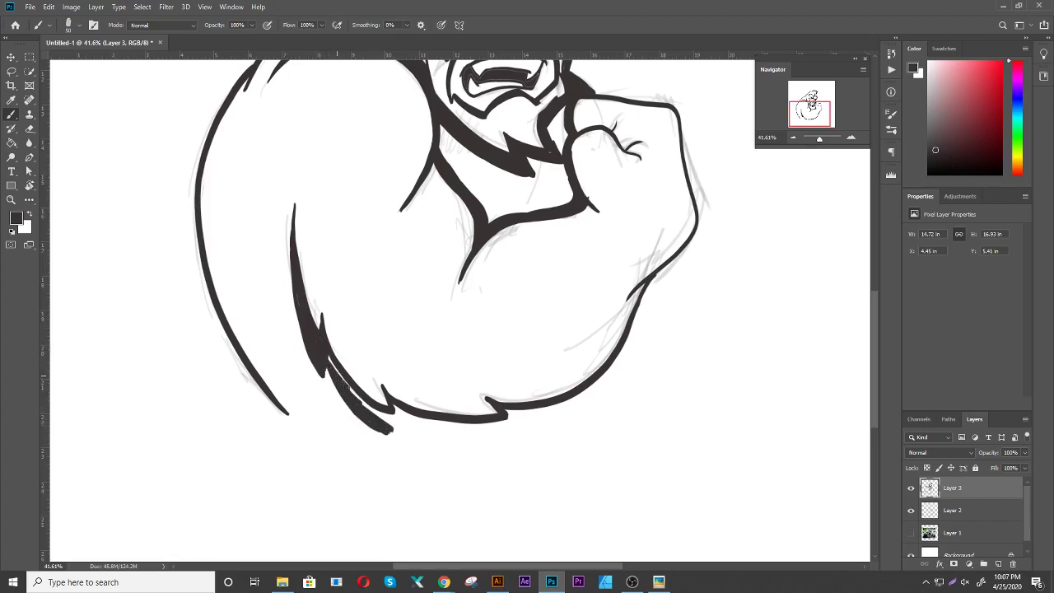
mouse_move(330, 352)
left_mouse_down()
mouse_move(361, 400)
mouse_move(418, 441)
left_mouse_up()
mouse_move(390, 407)
left_mouse_down()
mouse_move(417, 440)
mouse_move(477, 430)
left_mouse_up()
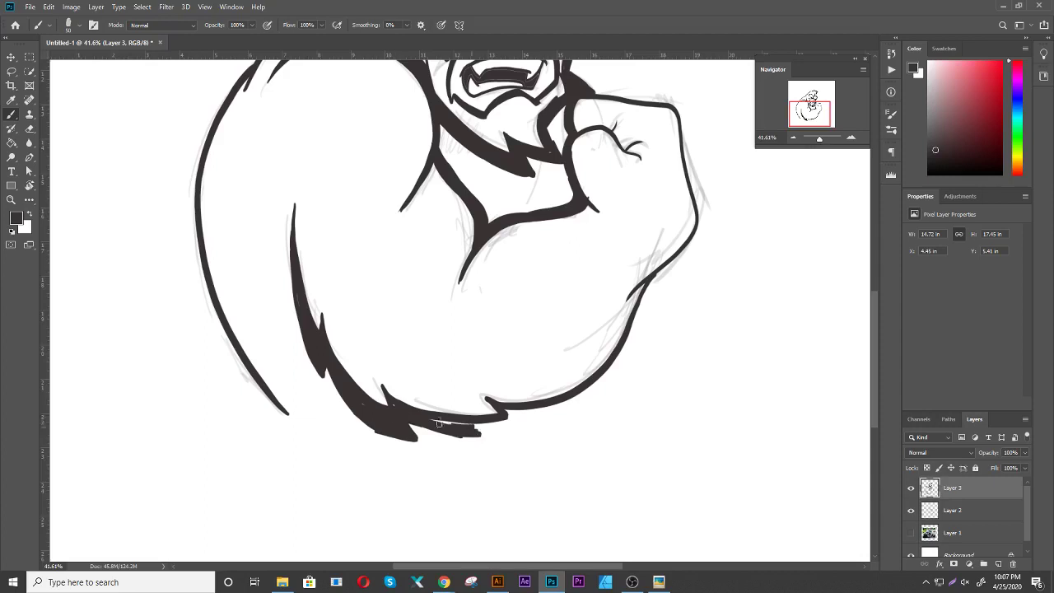
Ink the bottom fur edge rightward and the arm's lower-right contour
left_click_drag(399, 407, 486, 424)
mouse_move(409, 431)
left_mouse_down()
mouse_move(517, 429)
mouse_move(580, 403)
left_mouse_up()
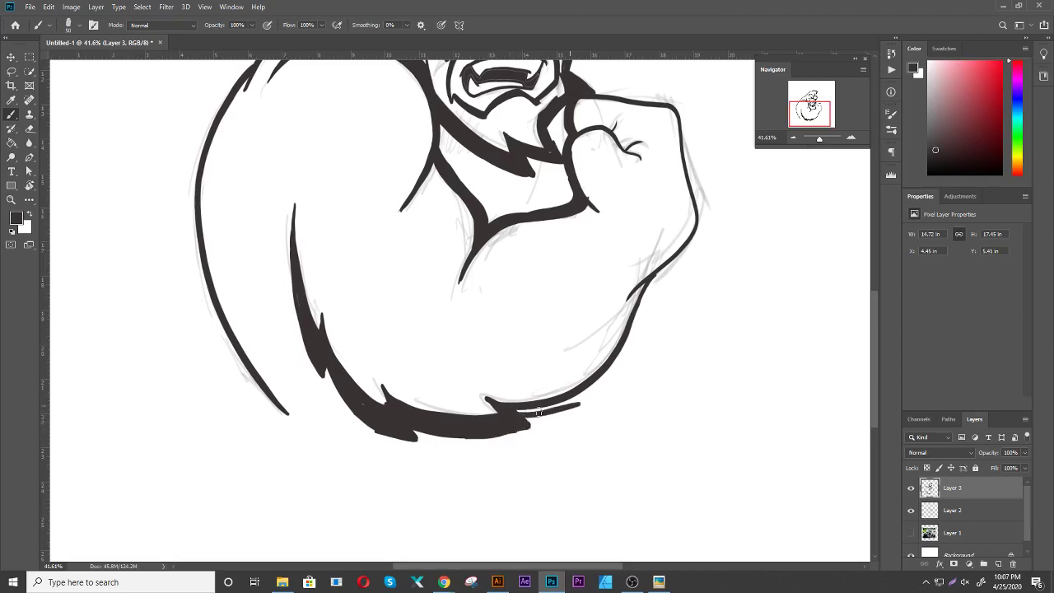
mouse_move(517, 416)
left_mouse_down()
mouse_move(568, 402)
mouse_move(608, 371)
left_mouse_up()
mouse_move(576, 403)
left_mouse_down()
mouse_move(617, 349)
mouse_move(577, 446)
left_mouse_up()
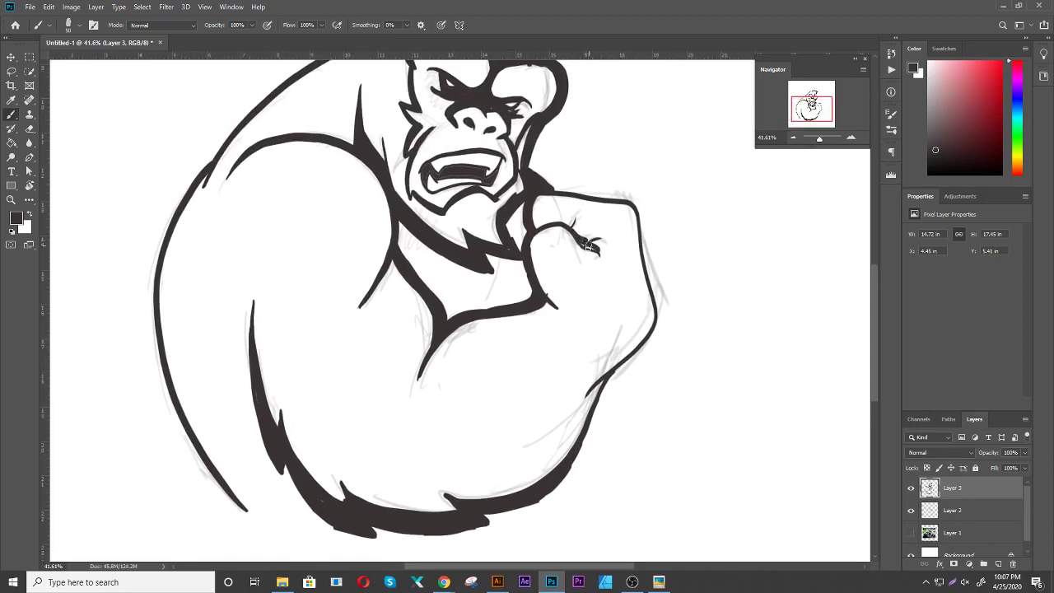
Thicken the fist's small knuckle stroke and try a forearm edge line, then undo it
mouse_move(586, 241)
left_mouse_down()
mouse_move(601, 255)
mouse_move(573, 219)
left_mouse_up()
left_click_drag(365, 206, 419, 317)
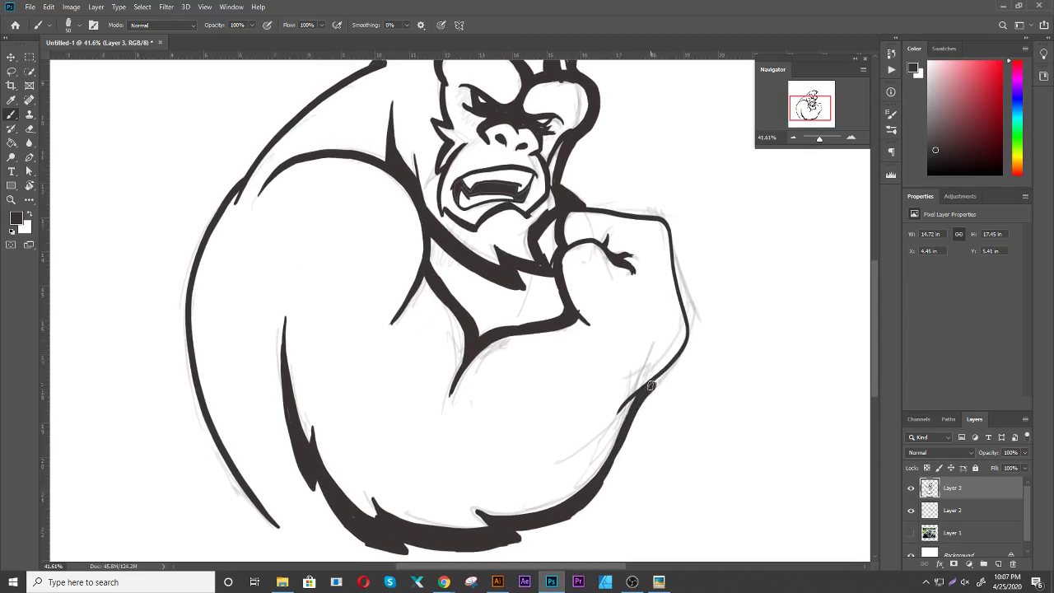
mouse_move(650, 385)
left_mouse_down()
mouse_move(680, 293)
mouse_move(658, 223)
mouse_move(581, 199)
left_mouse_up()
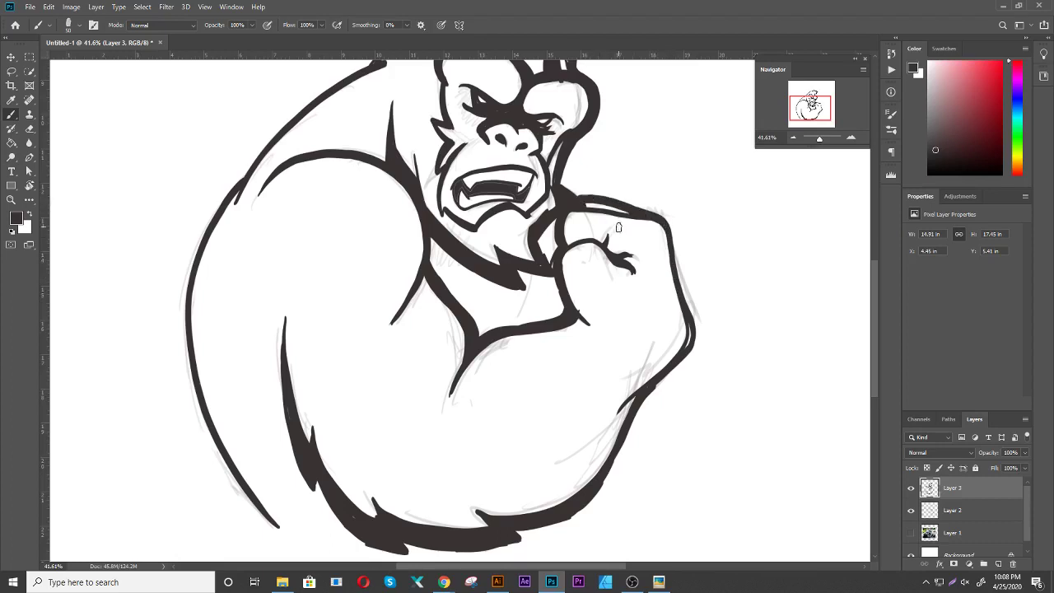
key("ctrl+z")
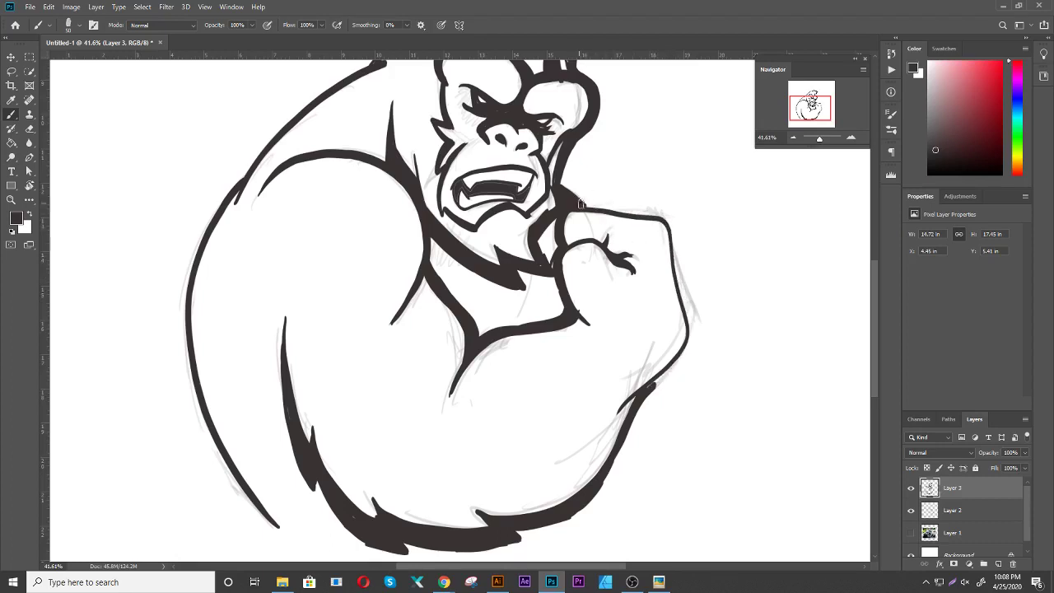
Redraw the bold ink line along the fist's top and retrace the knuckle line thicker
mouse_move(580, 201)
left_mouse_down()
mouse_move(665, 219)
mouse_move(673, 236)
mouse_move(680, 361)
mouse_move(639, 400)
left_mouse_up()
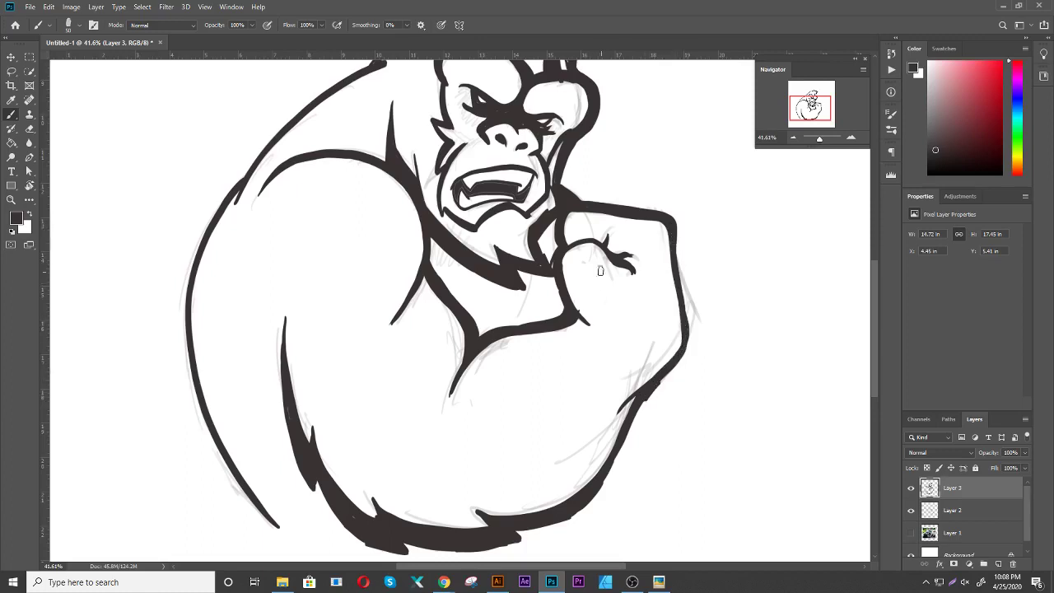
mouse_move(566, 249)
left_mouse_down()
mouse_move(603, 241)
mouse_move(624, 262)
left_mouse_up()
left_click_drag(521, 305, 545, 387)
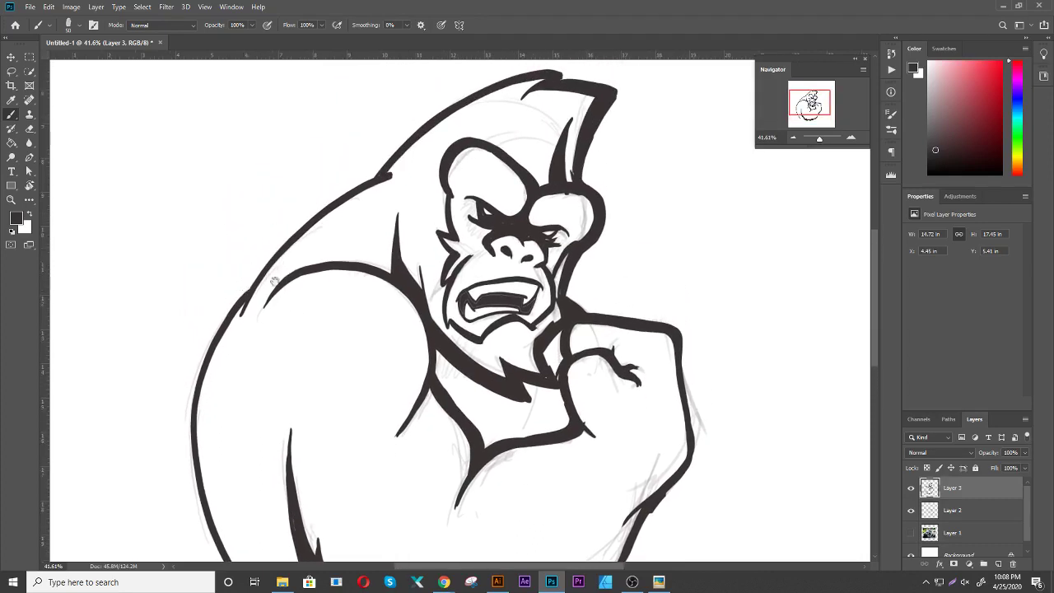
left_click_drag(275, 281, 296, 219)
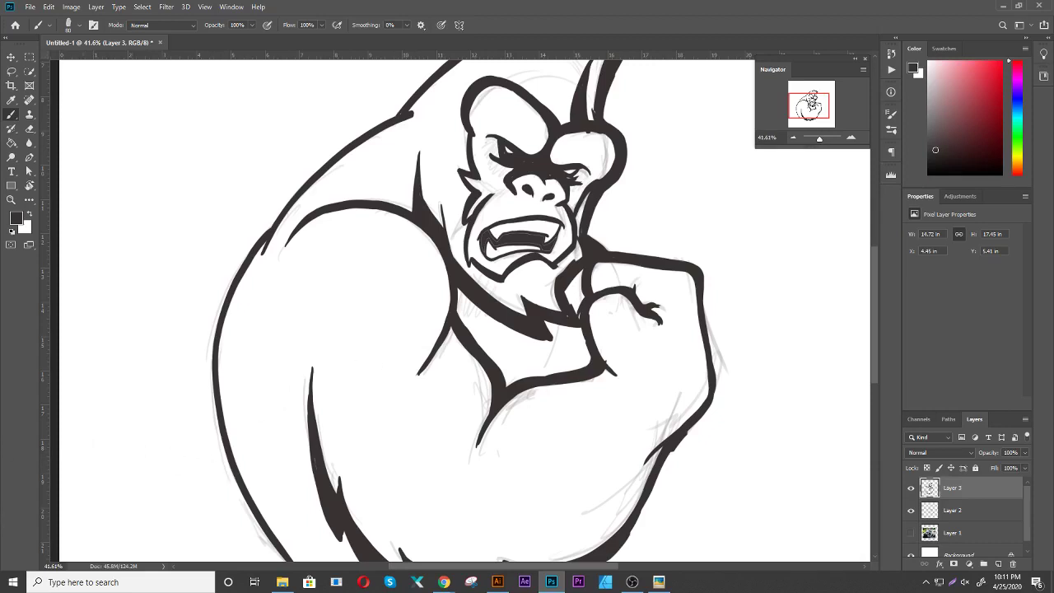
left_click(443, 582)
Thicken and darken the left arm outline from the lower arm up to the shoulder
left_click_drag(583, 458, 527, 358)
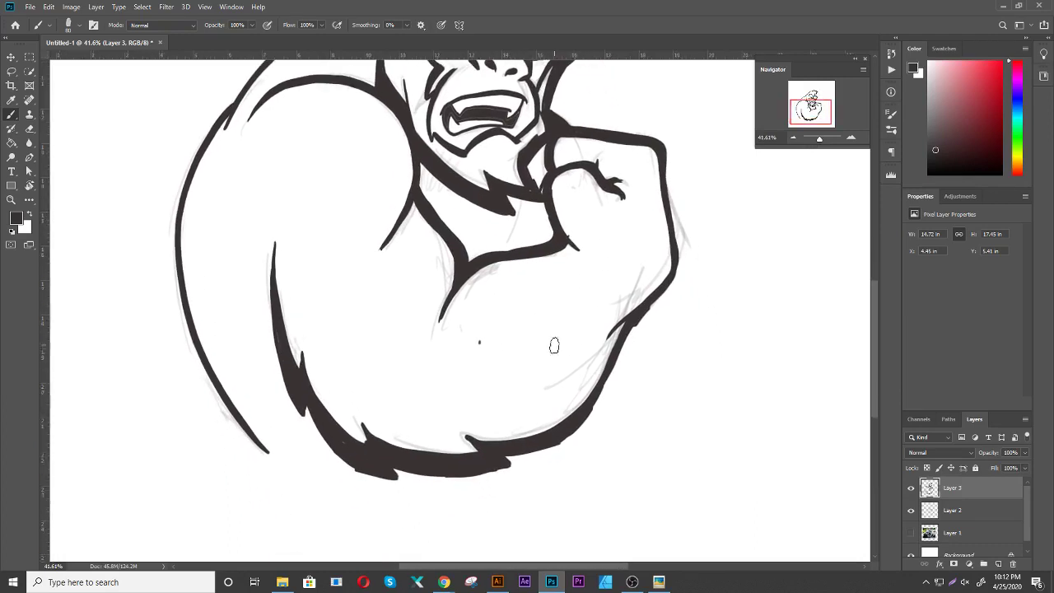
scroll(553, 352, "down", 3)
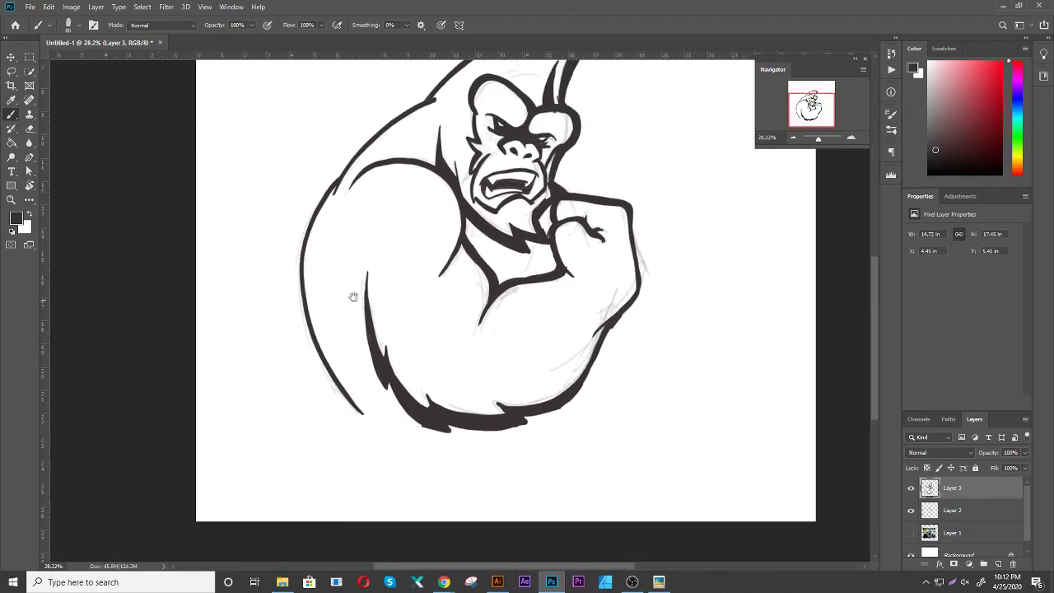
left_click_drag(352, 298, 345, 353)
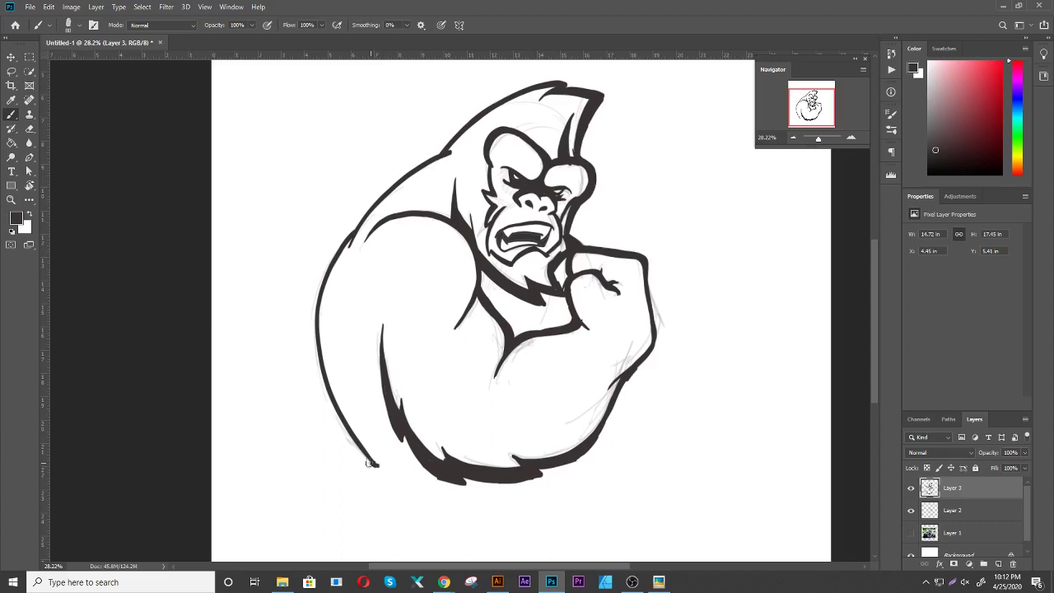
left_click_drag(326, 397, 319, 363)
left_click_drag(329, 399, 313, 300)
left_click_drag(311, 346, 320, 272)
left_click_drag(311, 325, 328, 255)
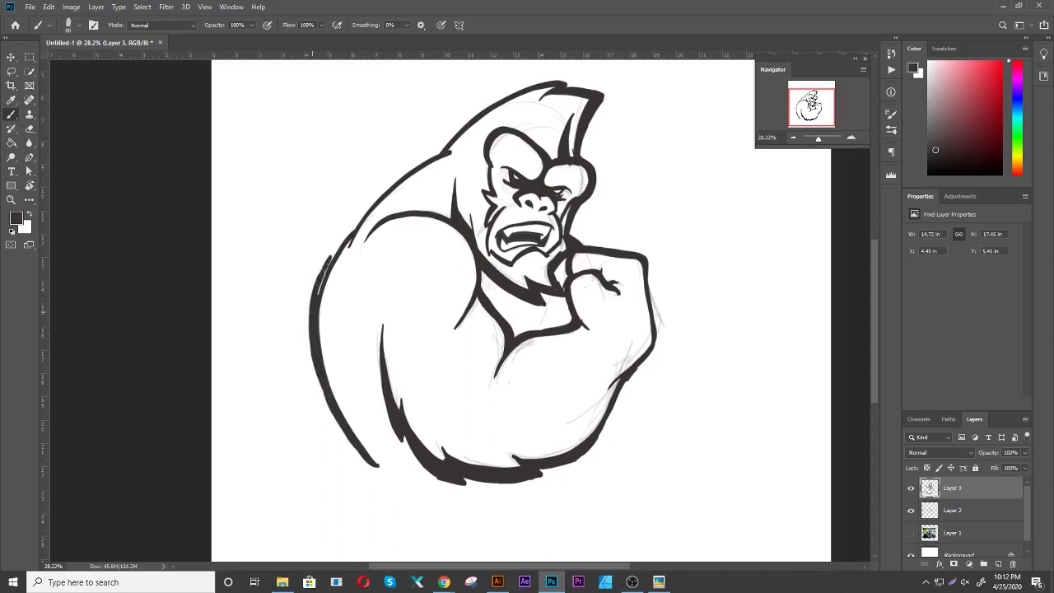
mouse_move(315, 300)
left_mouse_down()
mouse_move(340, 243)
mouse_move(387, 188)
left_mouse_up()
Thicken the back, left shoulder, chest, chin-side and both lower forearm outlines
left_click_drag(354, 224, 414, 168)
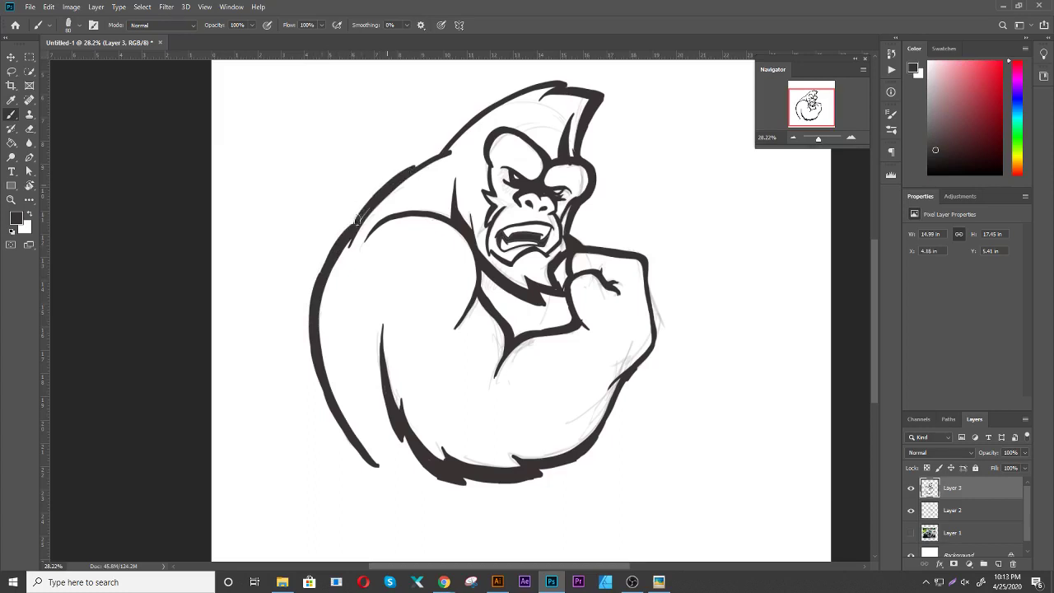
mouse_move(369, 199)
left_mouse_down()
mouse_move(535, 84)
mouse_move(428, 158)
left_mouse_up()
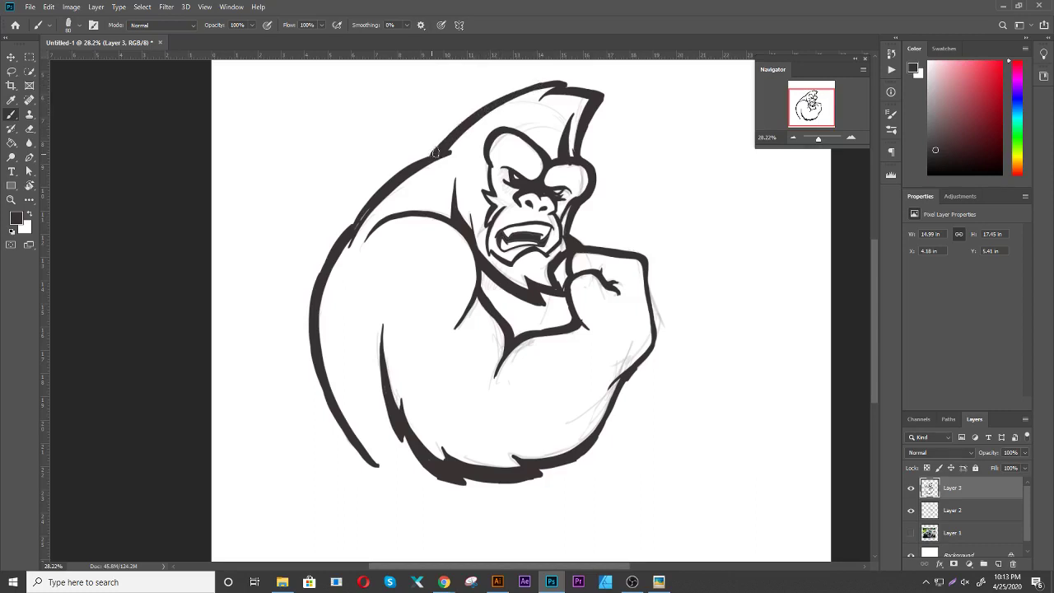
left_click_drag(354, 224, 315, 288)
mouse_move(510, 329)
left_mouse_down()
mouse_move(481, 276)
mouse_move(498, 316)
left_mouse_up()
left_click_drag(489, 278, 503, 321)
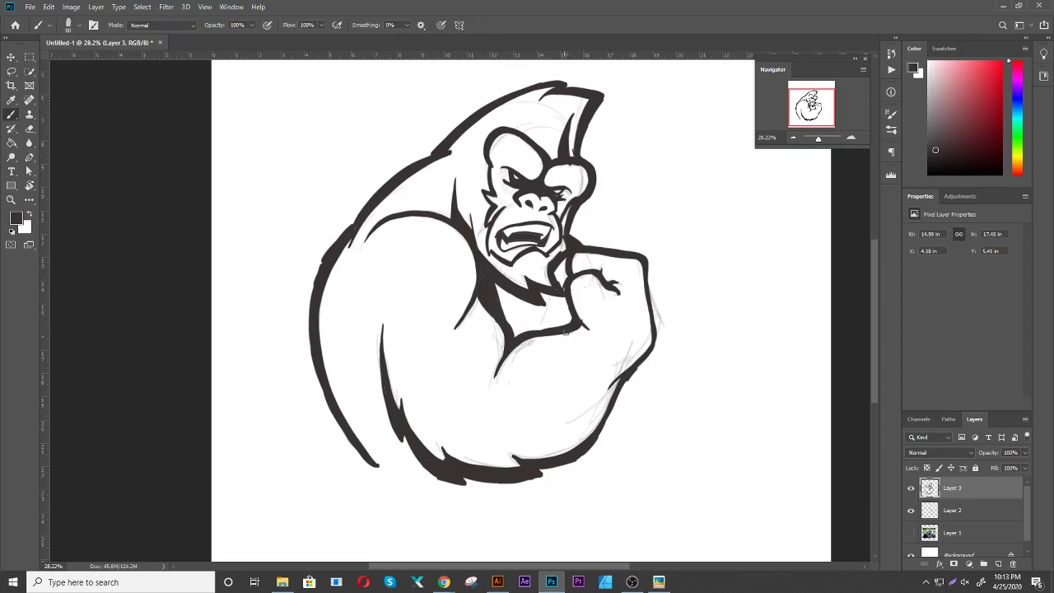
mouse_move(563, 288)
left_mouse_down()
mouse_move(563, 257)
mouse_move(568, 295)
left_mouse_up()
left_click_drag(597, 438, 634, 372)
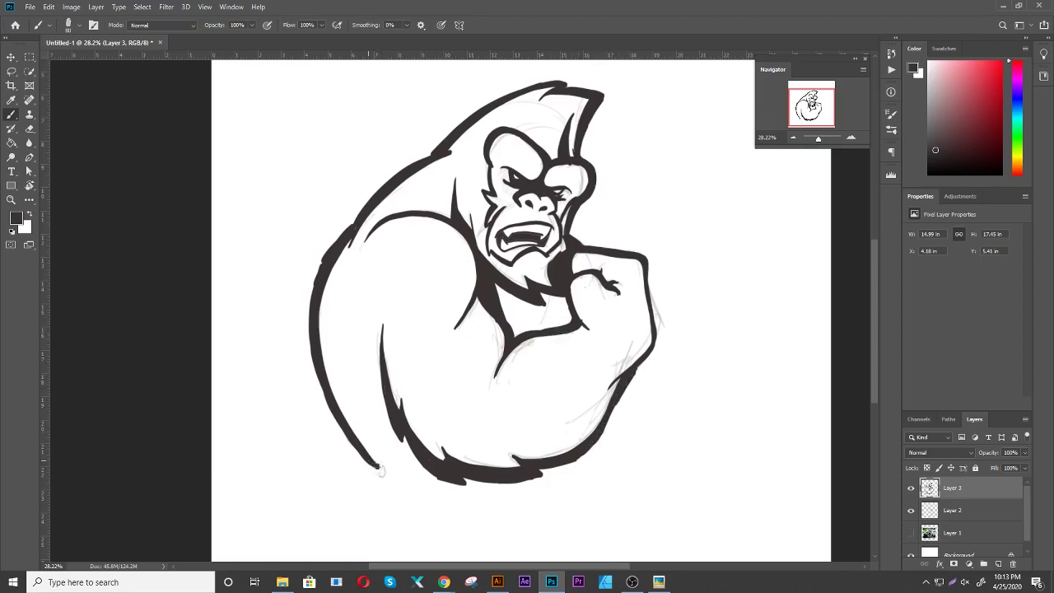
left_click_drag(364, 454, 388, 476)
Save the drawing as gorilla 2.psd, accepting the Maximize Compatibility prompt
scroll(603, 395, "down", 3)
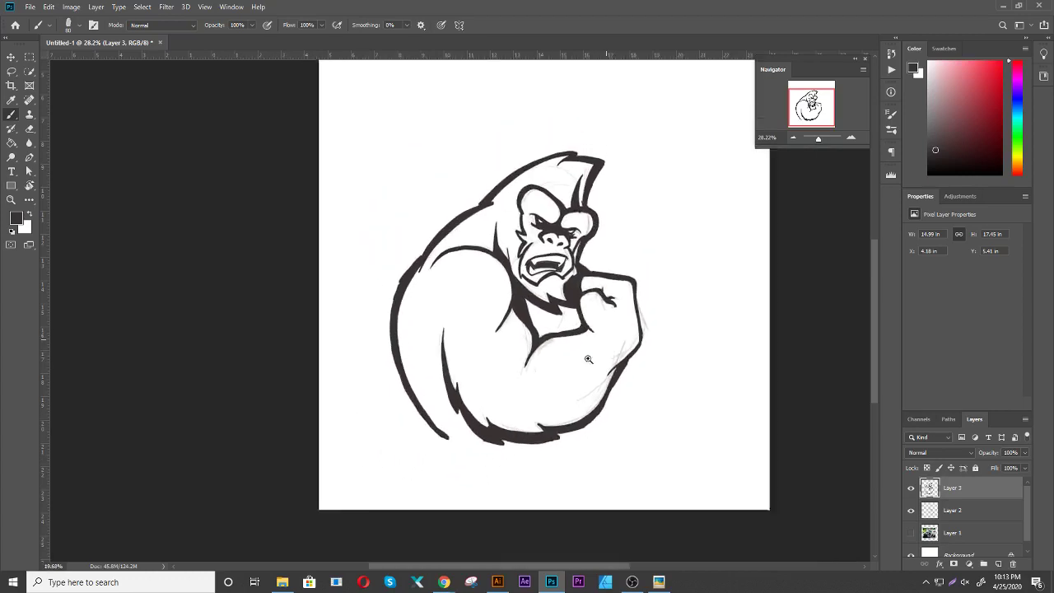
scroll(714, 403, "up", 1)
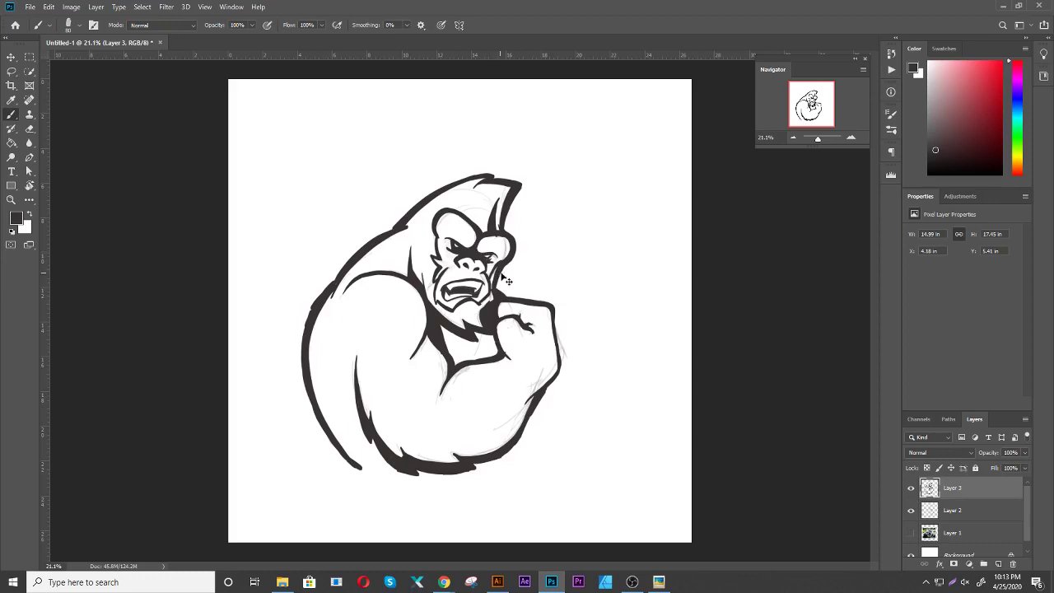
key("ctrl+s")
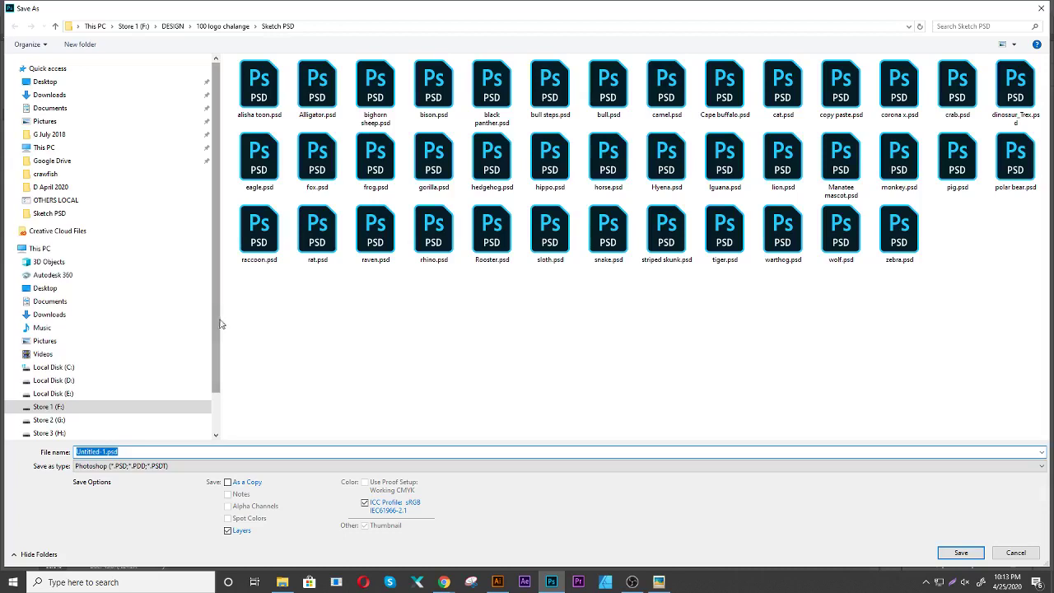
mouse_move(115, 340)
type("g")
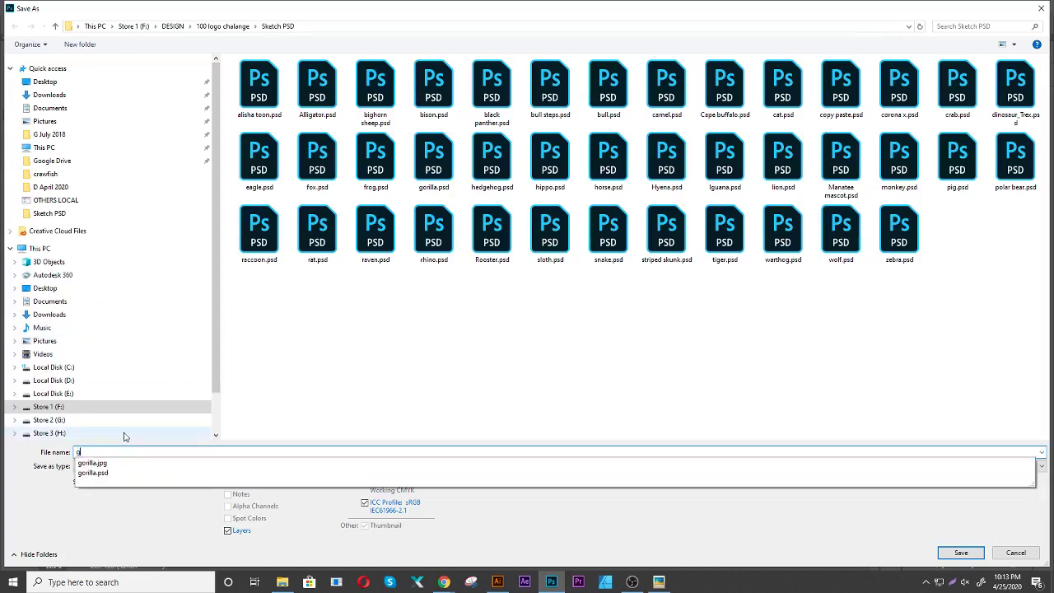
type("orilla")
type(" 2")
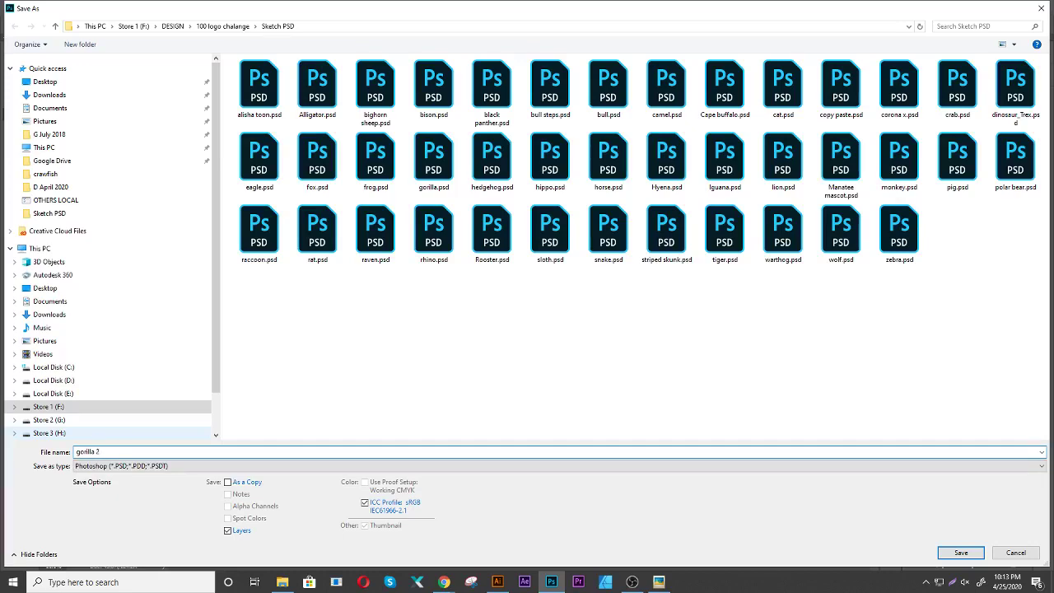
key("Return")
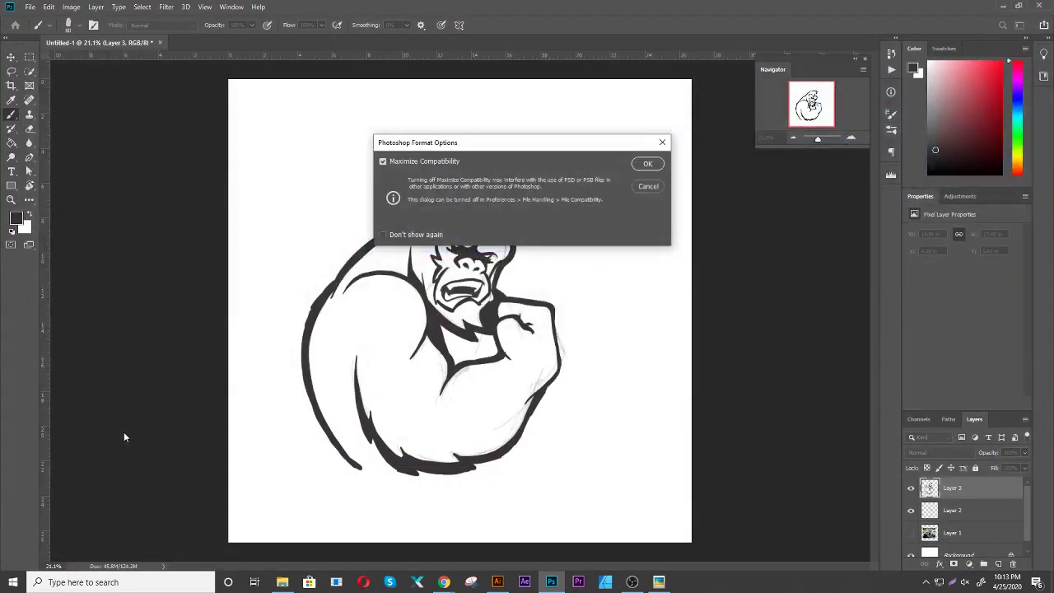
key("Return")
key("m")
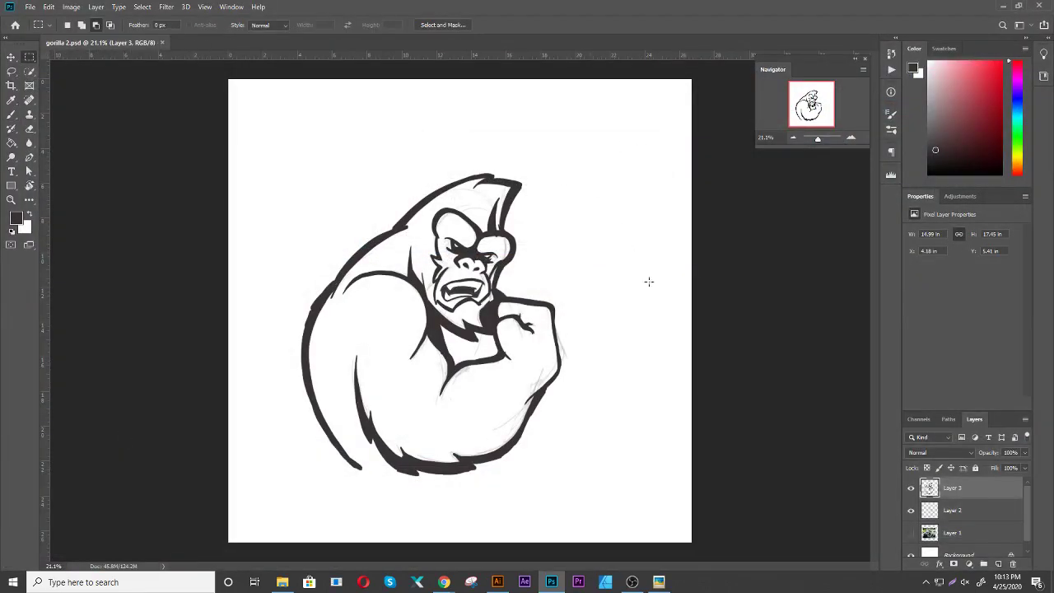
Draw and clear trial rectangular selections around the gorilla, then zoom the canvas slightly out
left_click(613, 154)
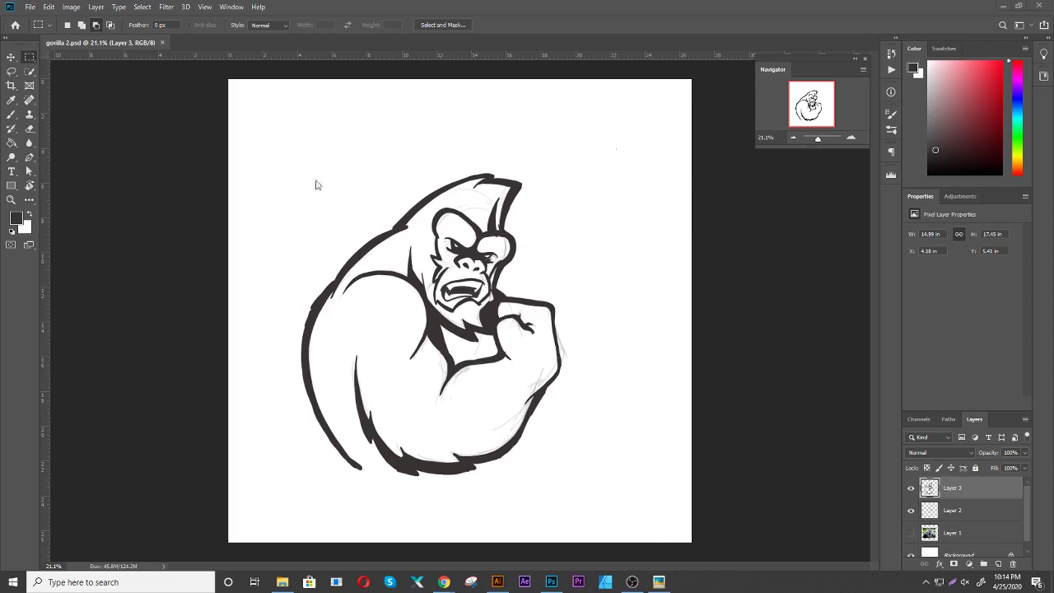
left_click(279, 148)
left_click_drag(270, 118, 599, 507)
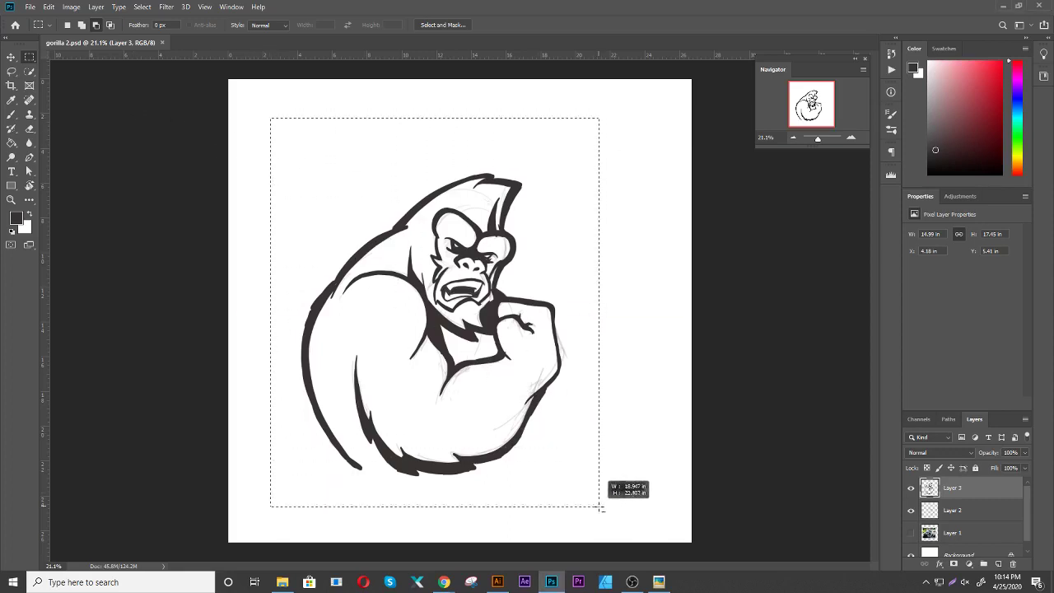
left_click(475, 257)
left_click_drag(247, 136, 598, 502)
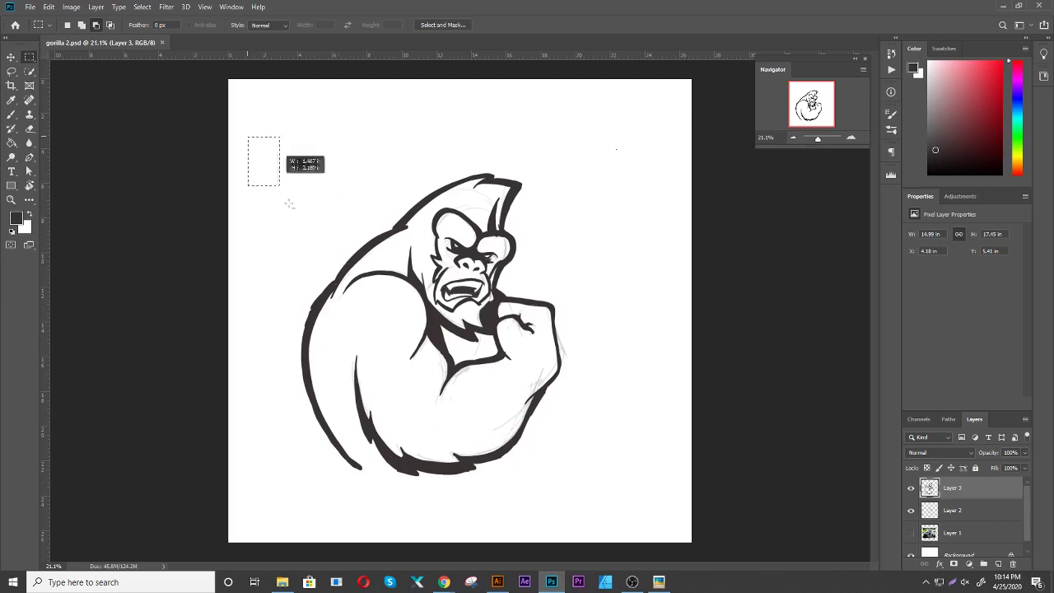
left_click(597, 504)
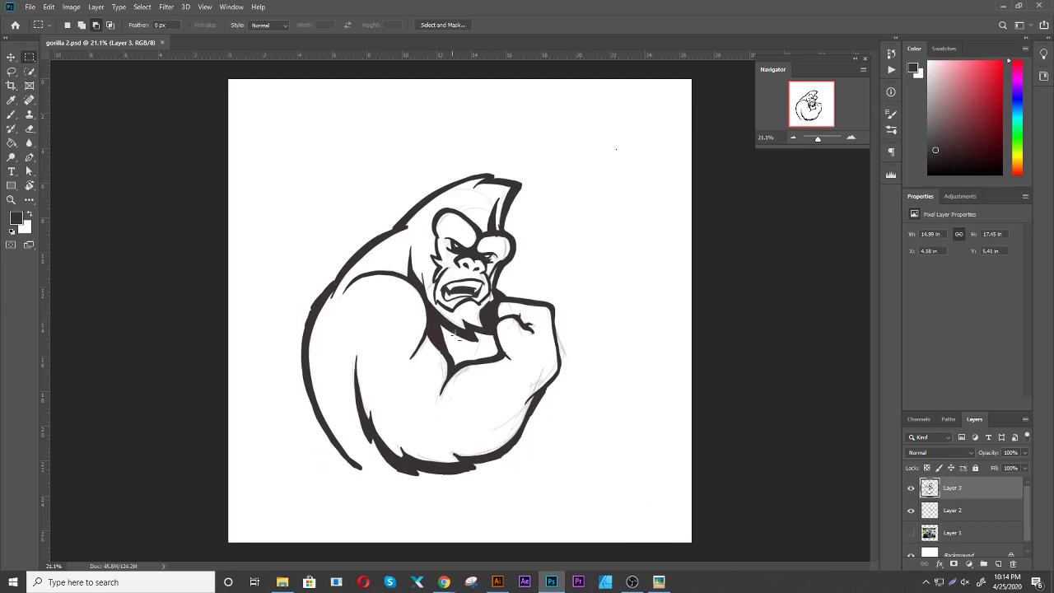
left_click_drag(534, 246, 681, 352)
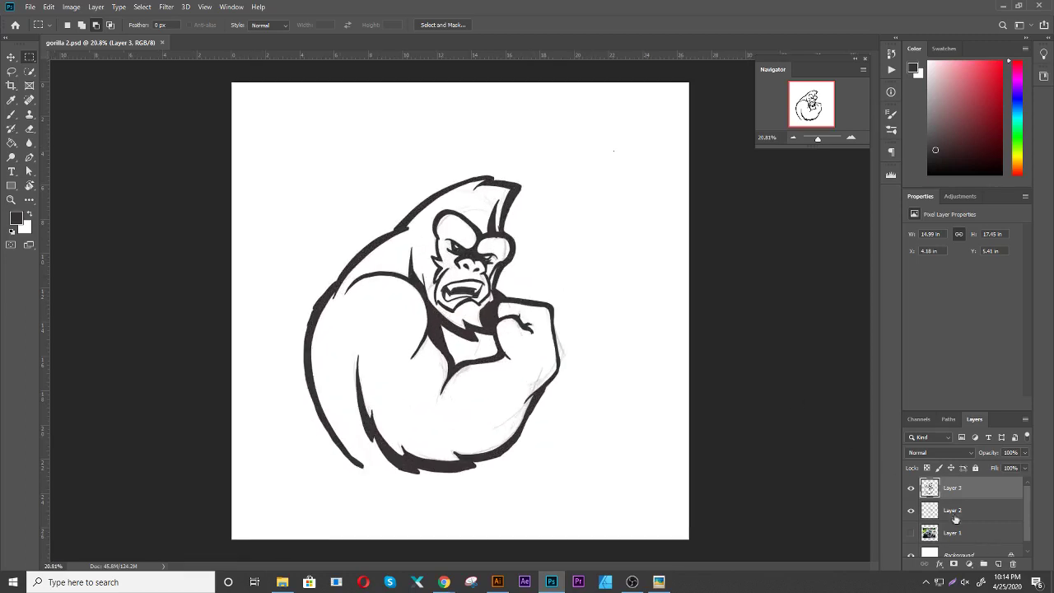
Add a new empty Layer 4 above Layer 2 and hide the Layer 3 ink
left_click(910, 511)
left_click(911, 512)
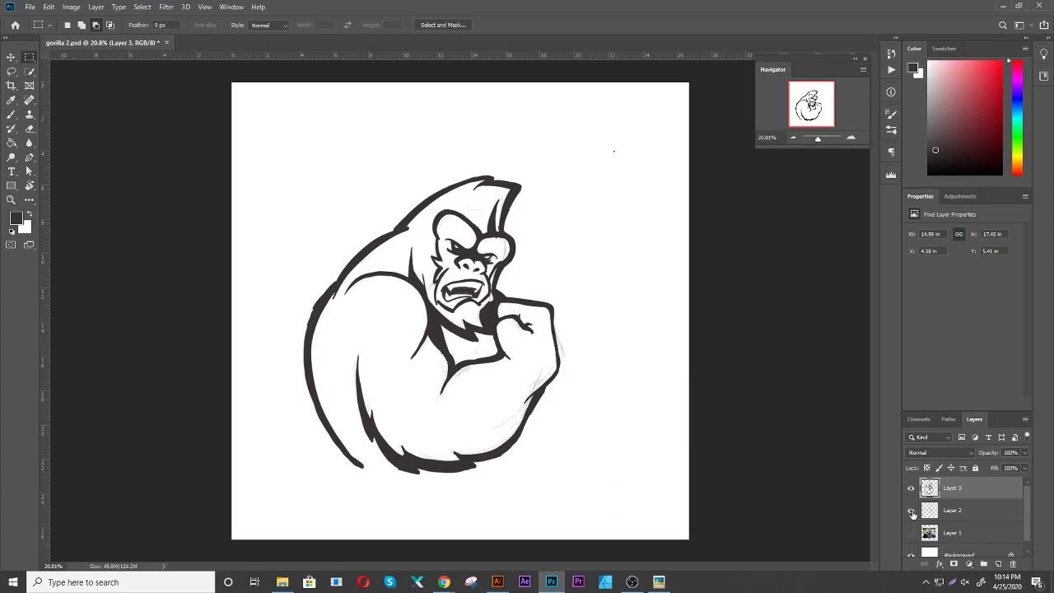
left_click(958, 510)
left_click(998, 565)
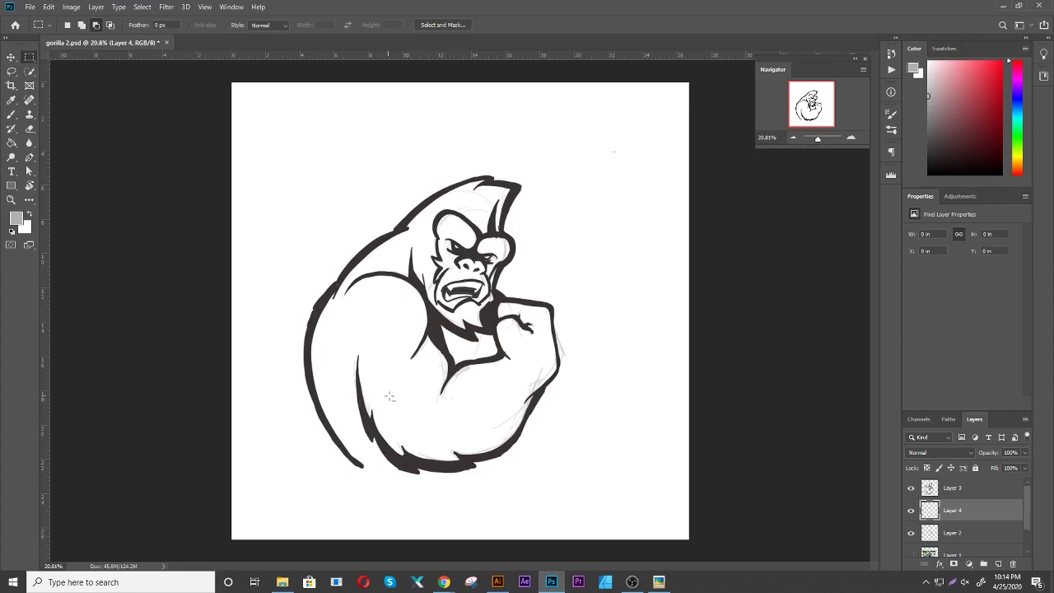
key("b")
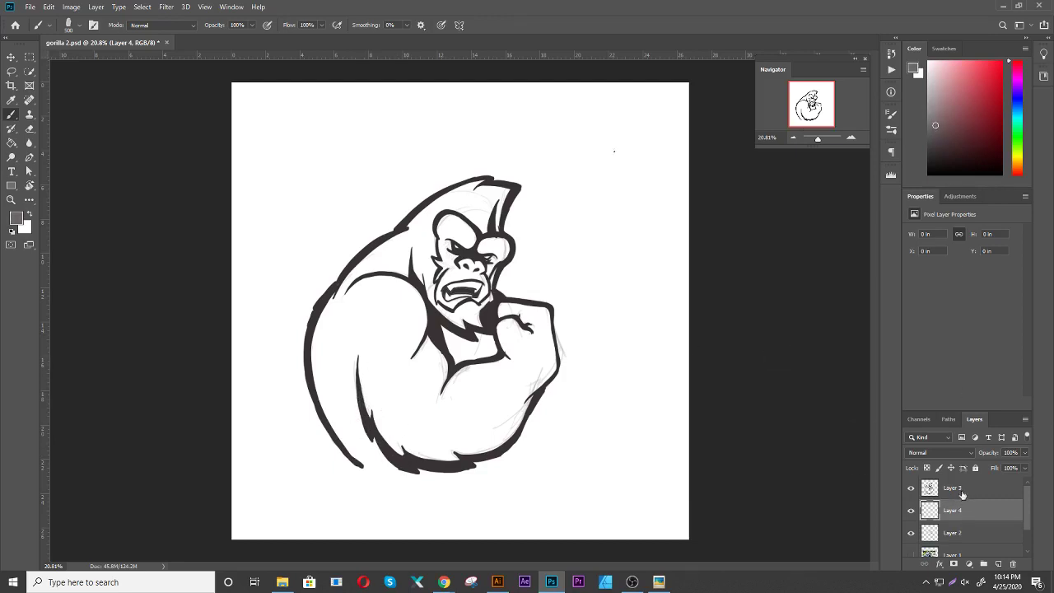
left_click(911, 488)
Toggle the Layer 3 ink lines off and on to compare them with the sketch
left_click(911, 488)
left_click(912, 488)
left_click(912, 488)
Close gorilla 2.psd, answer the save prompt, and minimise Photoshop
left_click(166, 42)
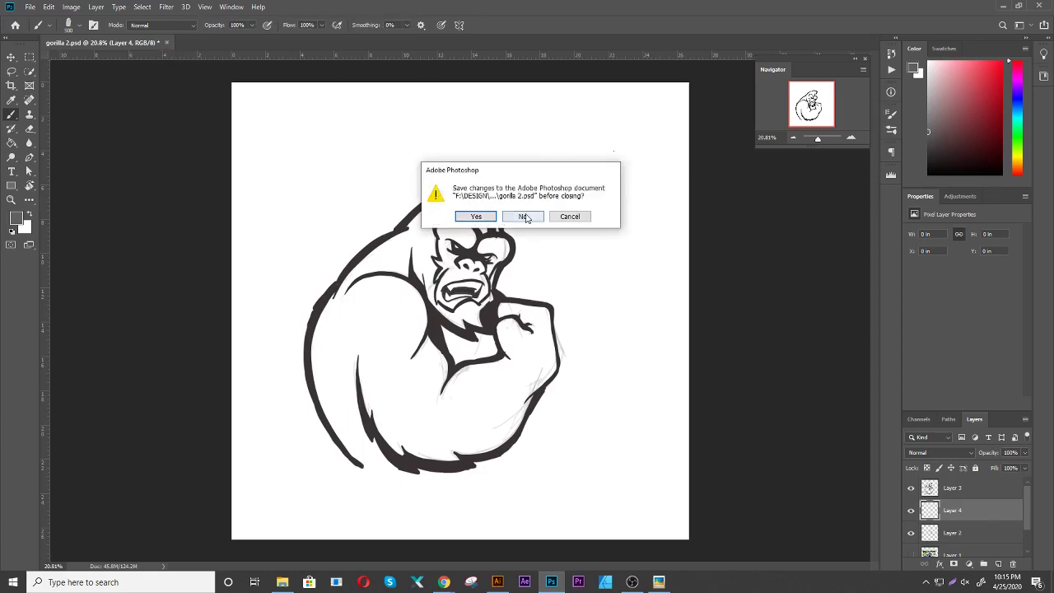
left_click(493, 220)
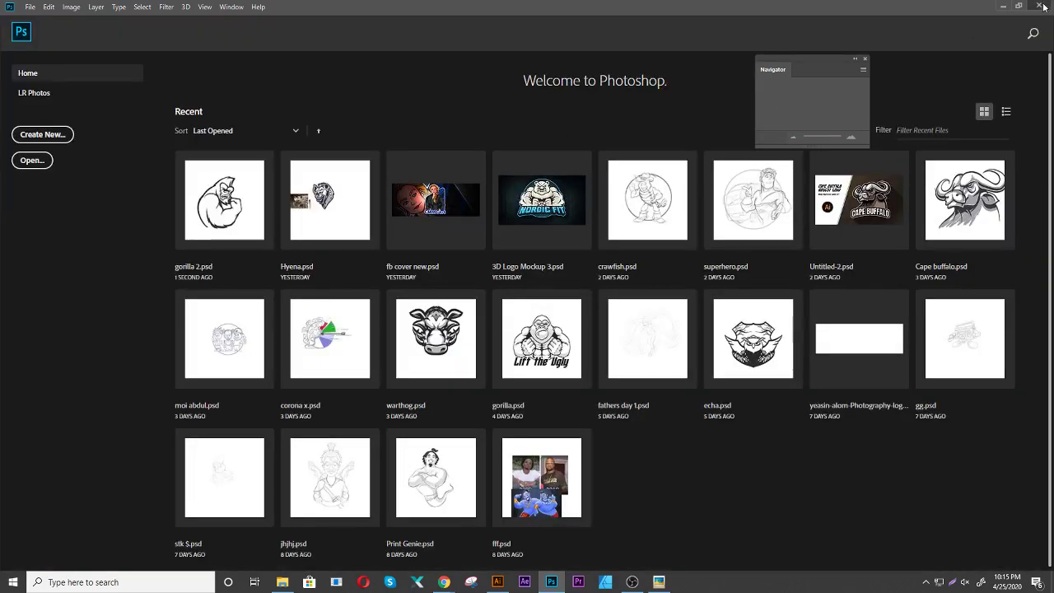
left_click(550, 582)
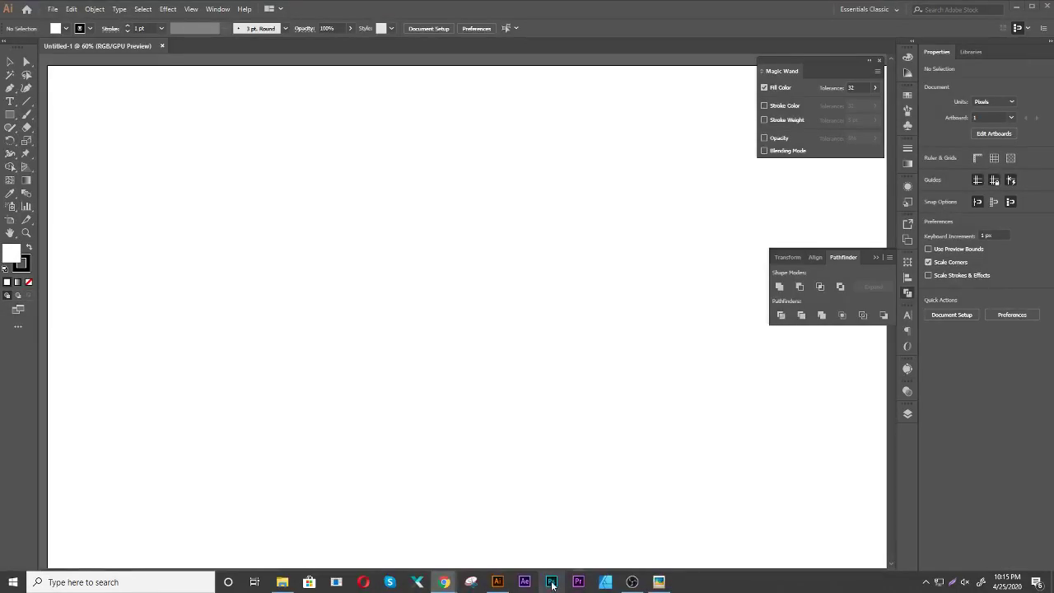
Restore Photoshop from the taskbar to show its Home screen with gorilla 2.psd listed
left_click(551, 582)
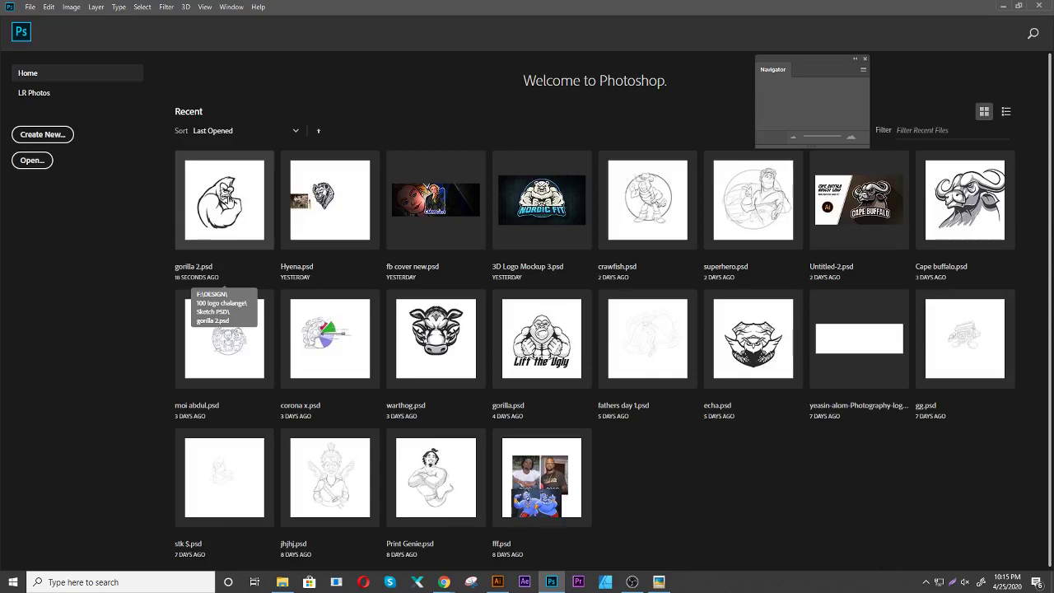
Reopen gorilla 2.psd from recent files, undo a grey test stroke on the arm, and zoom in
left_click(225, 200)
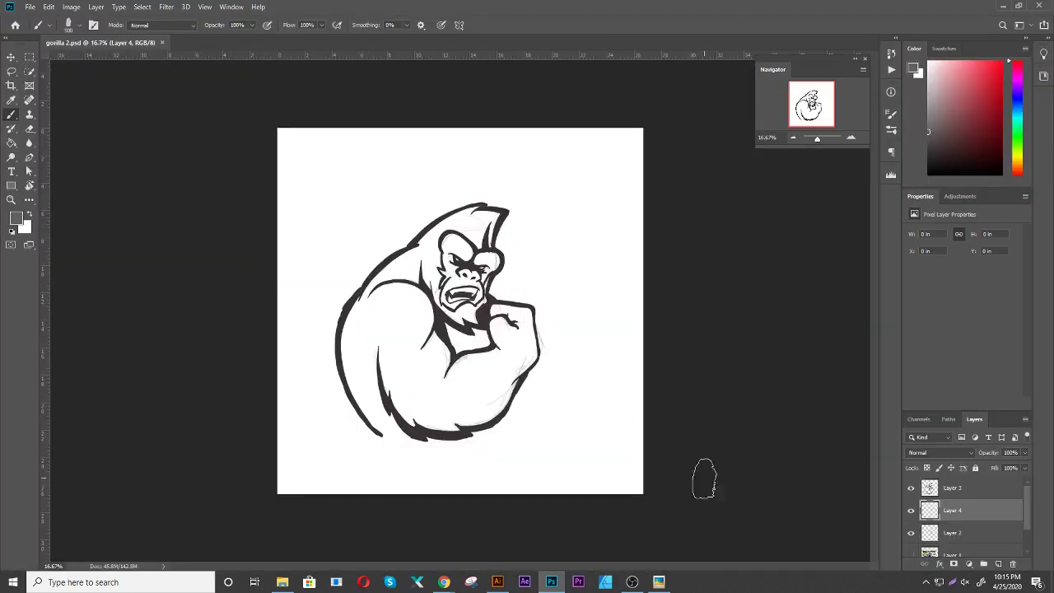
left_click_drag(386, 358, 419, 410)
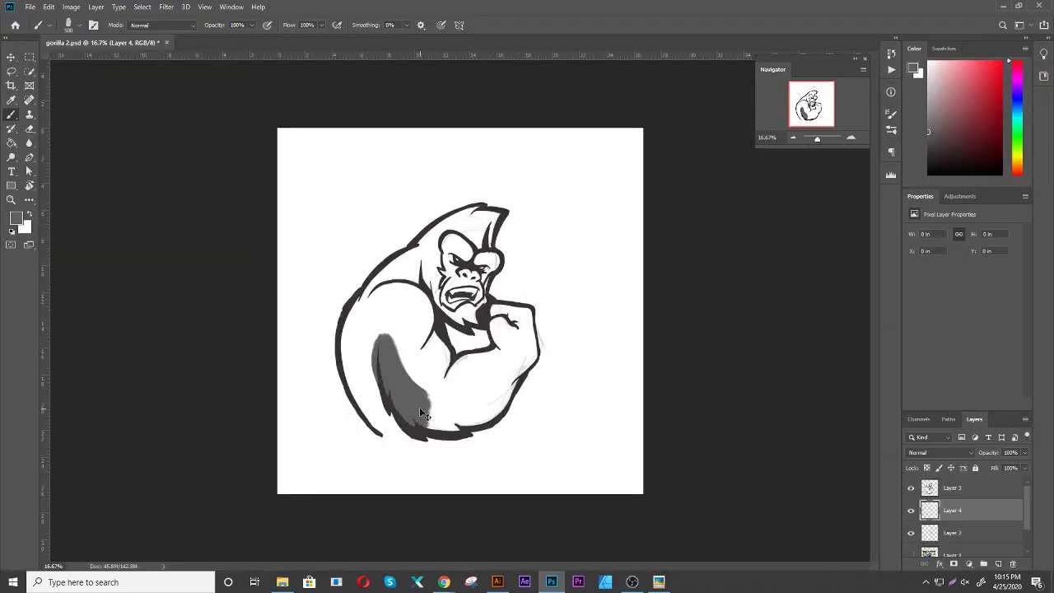
key("ctrl+z")
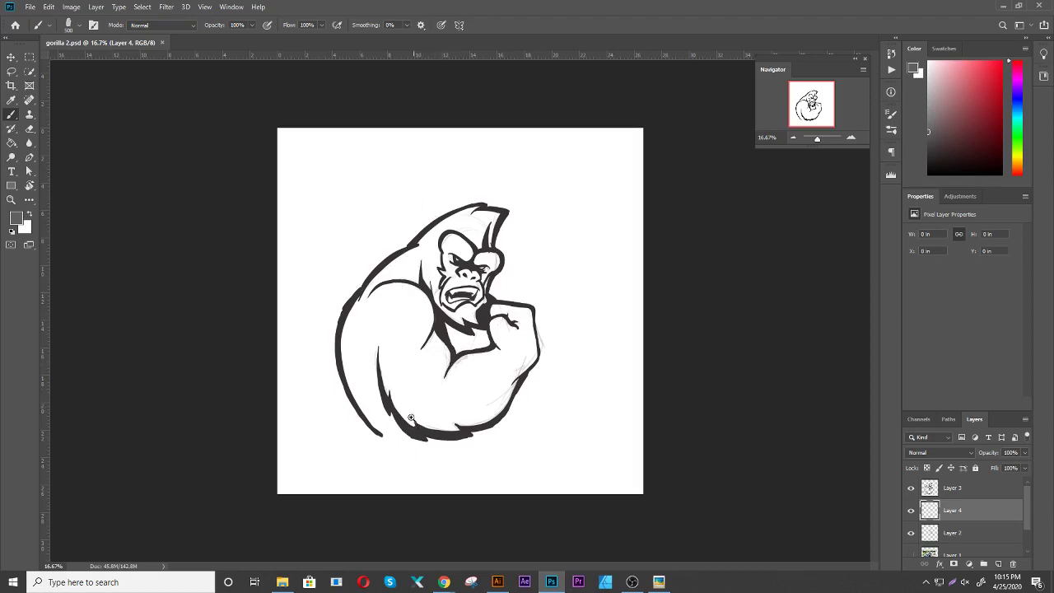
scroll(461, 275, "up", 2)
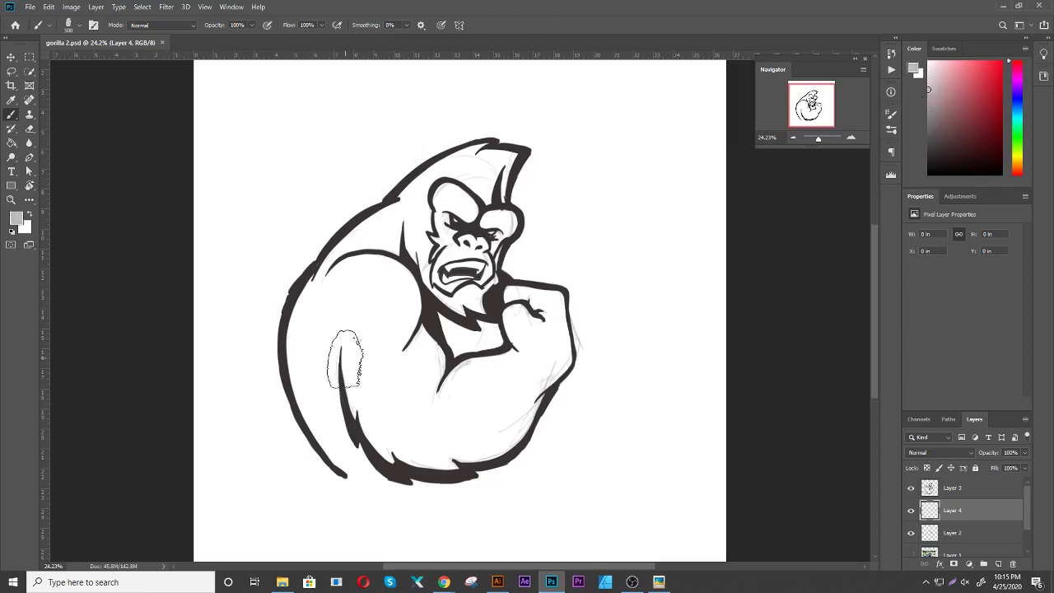
Paint light grey shading along the left arm edges, the chest under the chin, and the left shoulder
mouse_move(344, 358)
left_mouse_down()
mouse_move(350, 404)
mouse_move(391, 453)
left_mouse_up()
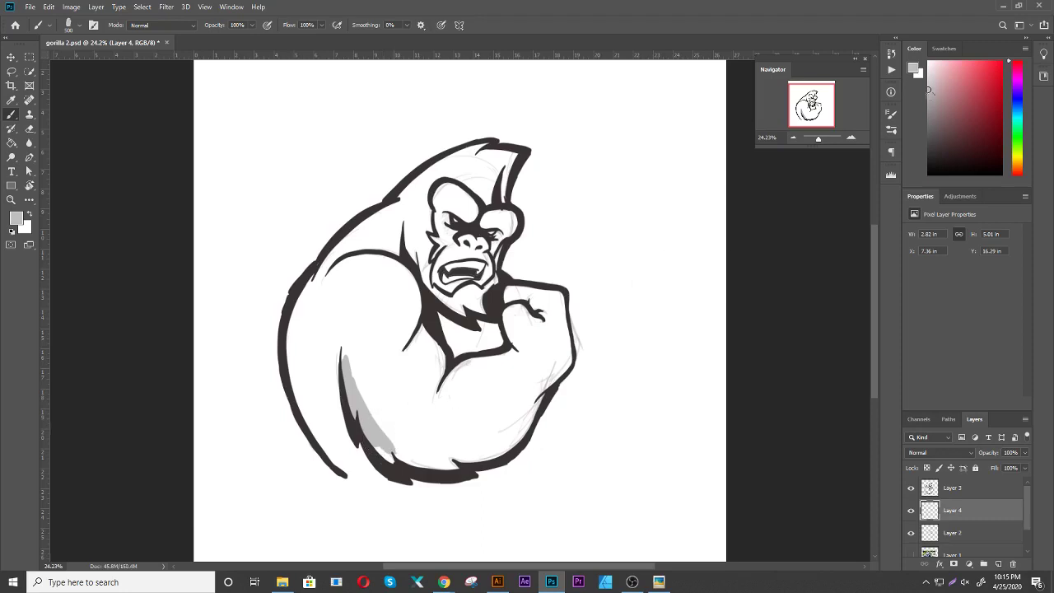
mouse_move(344, 362)
left_mouse_down()
mouse_move(354, 424)
mouse_move(393, 448)
mouse_move(551, 378)
left_mouse_up()
mouse_move(294, 280)
left_mouse_down()
mouse_move(294, 376)
mouse_move(329, 470)
left_mouse_up()
mouse_move(305, 416)
left_mouse_down()
mouse_move(365, 483)
mouse_move(294, 411)
mouse_move(341, 447)
mouse_move(350, 401)
mouse_move(382, 430)
mouse_move(335, 406)
mouse_move(400, 437)
mouse_move(502, 416)
mouse_move(534, 394)
mouse_move(435, 449)
mouse_move(346, 381)
mouse_move(411, 417)
mouse_move(371, 414)
left_mouse_up()
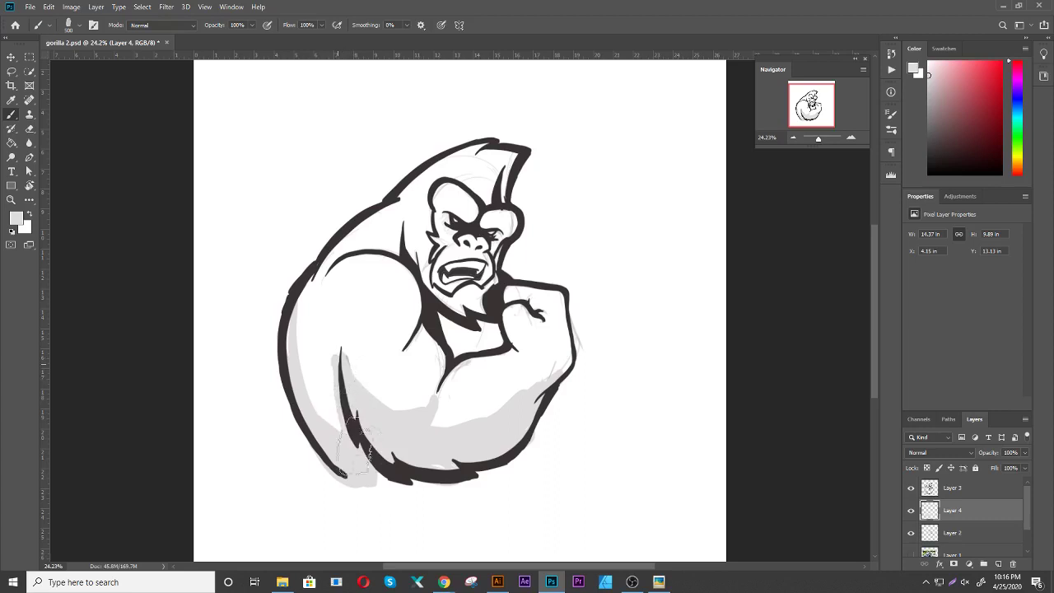
mouse_move(340, 350)
left_mouse_down()
mouse_move(365, 345)
mouse_move(372, 358)
mouse_move(348, 364)
mouse_move(341, 353)
left_mouse_up()
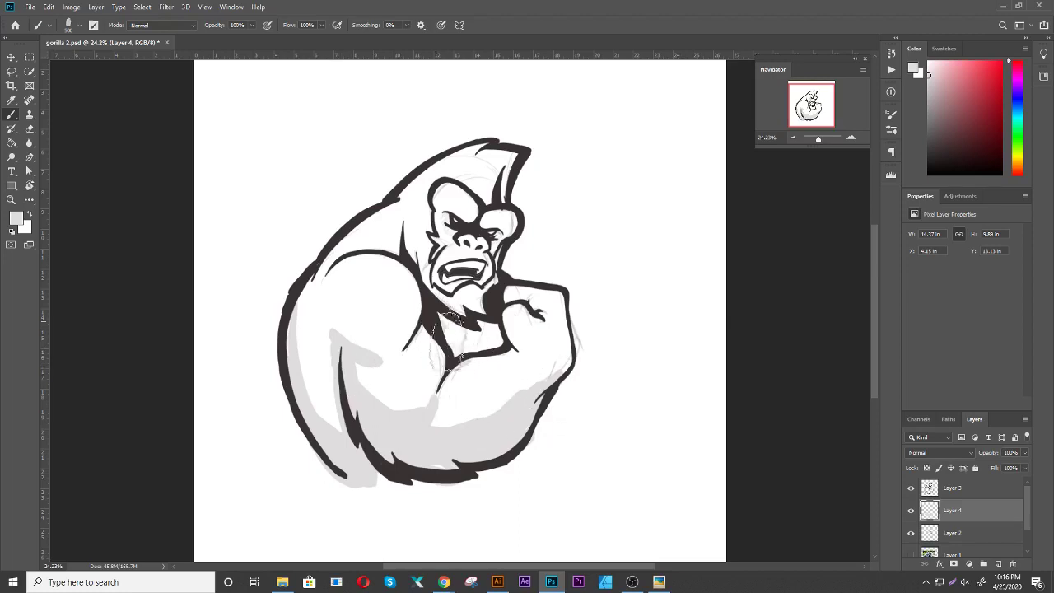
mouse_move(432, 297)
left_mouse_down()
mouse_move(452, 346)
mouse_move(480, 326)
mouse_move(494, 346)
mouse_move(477, 338)
left_mouse_up()
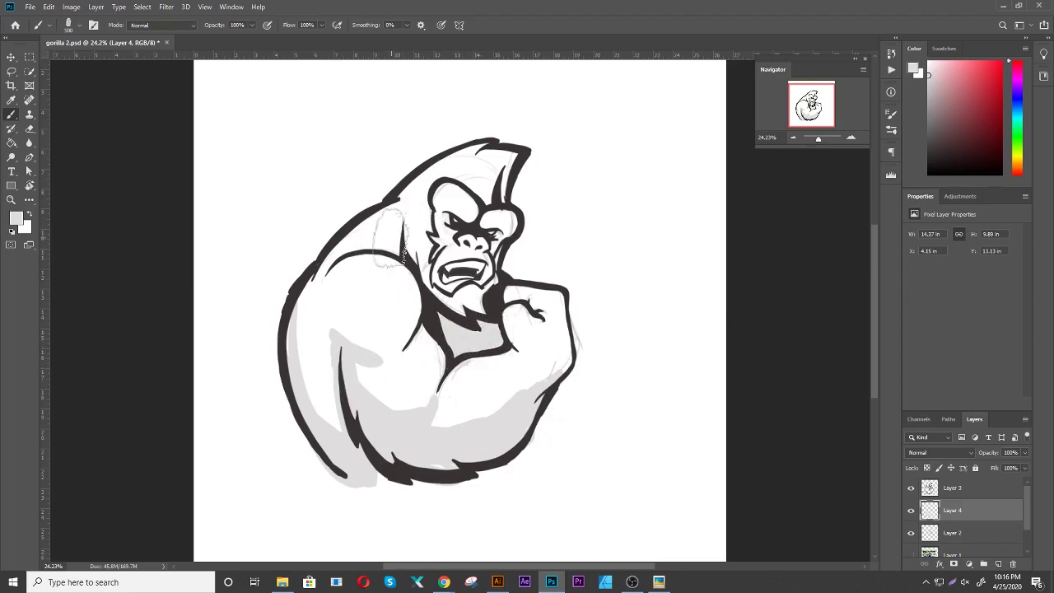
mouse_move(381, 251)
left_mouse_down()
mouse_move(407, 257)
mouse_move(329, 276)
mouse_move(422, 288)
mouse_move(412, 294)
left_mouse_up()
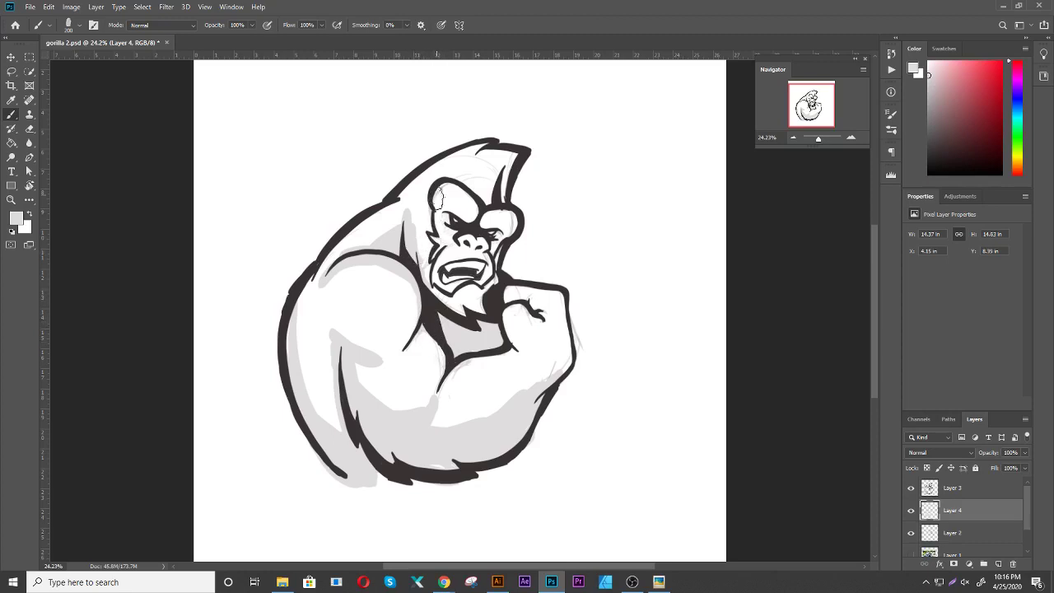
Zoom in and paint lighter grey patches over the chin below the mouth
scroll(504, 197, "up", 2)
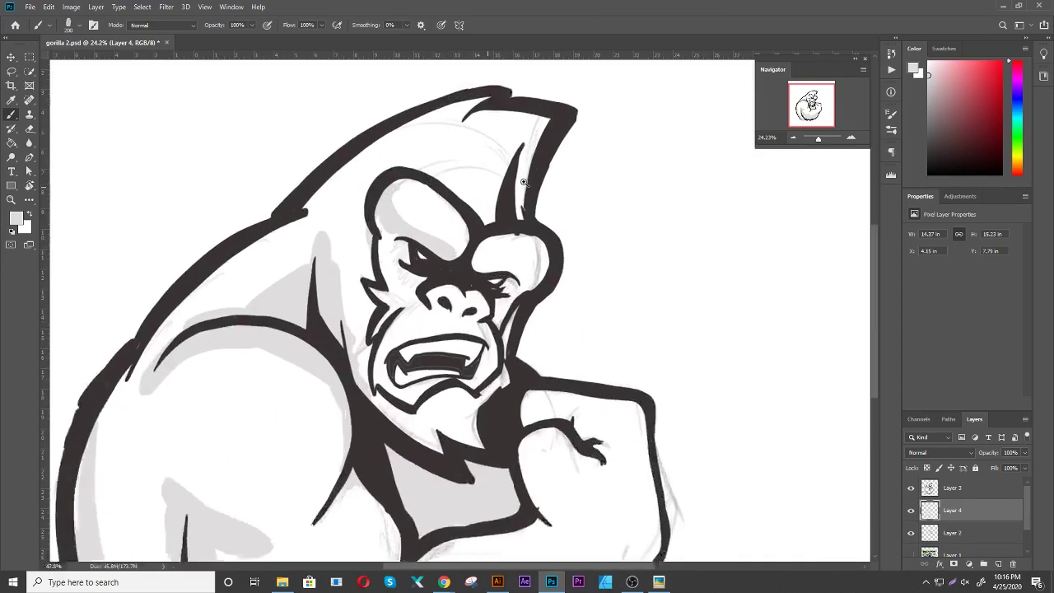
scroll(504, 197, "up", 2)
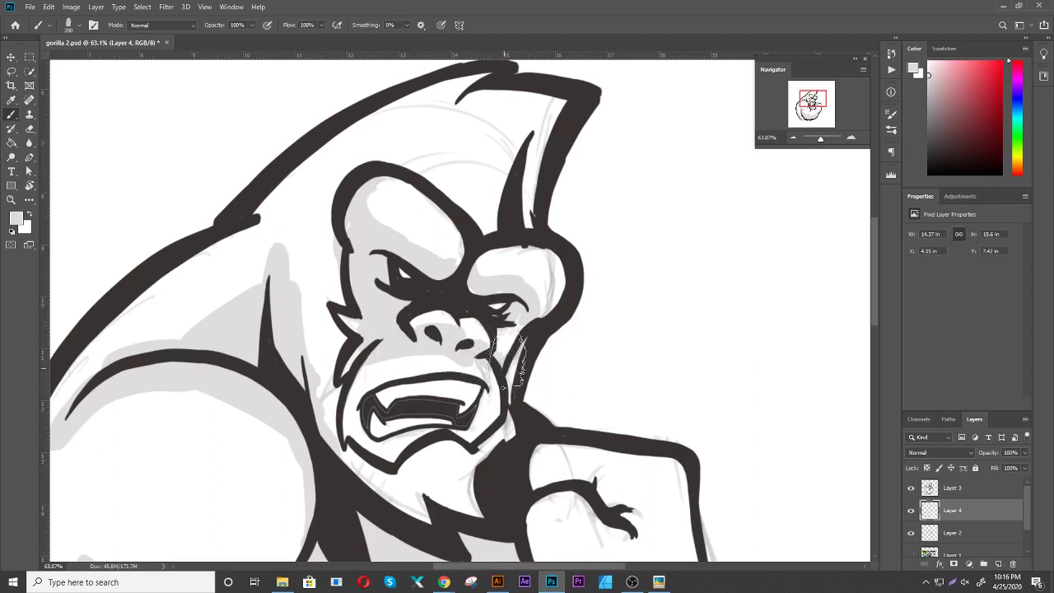
scroll(490, 374, "down", 2)
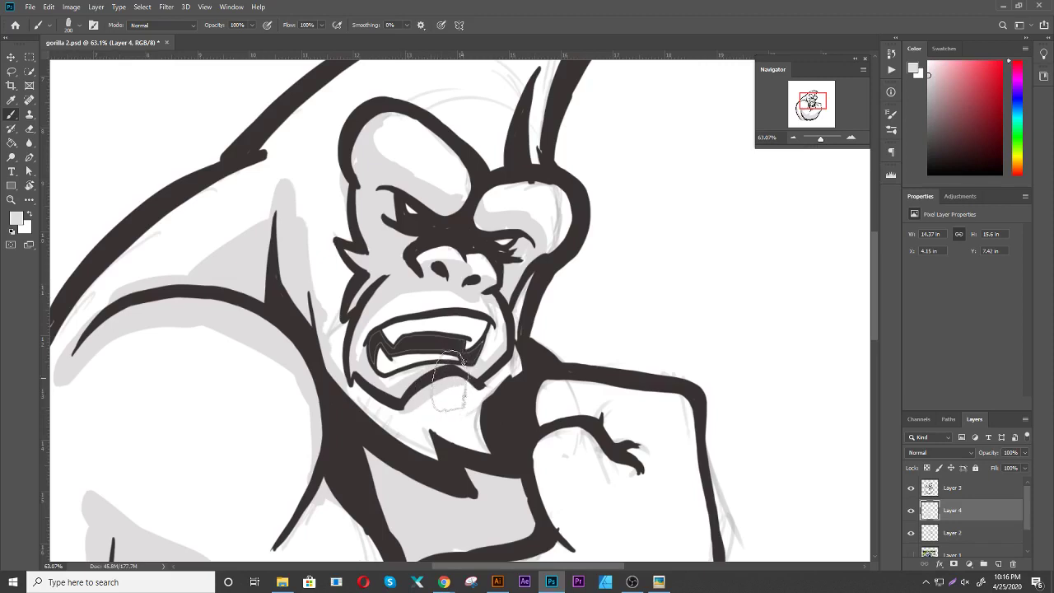
left_click_drag(427, 433, 445, 412)
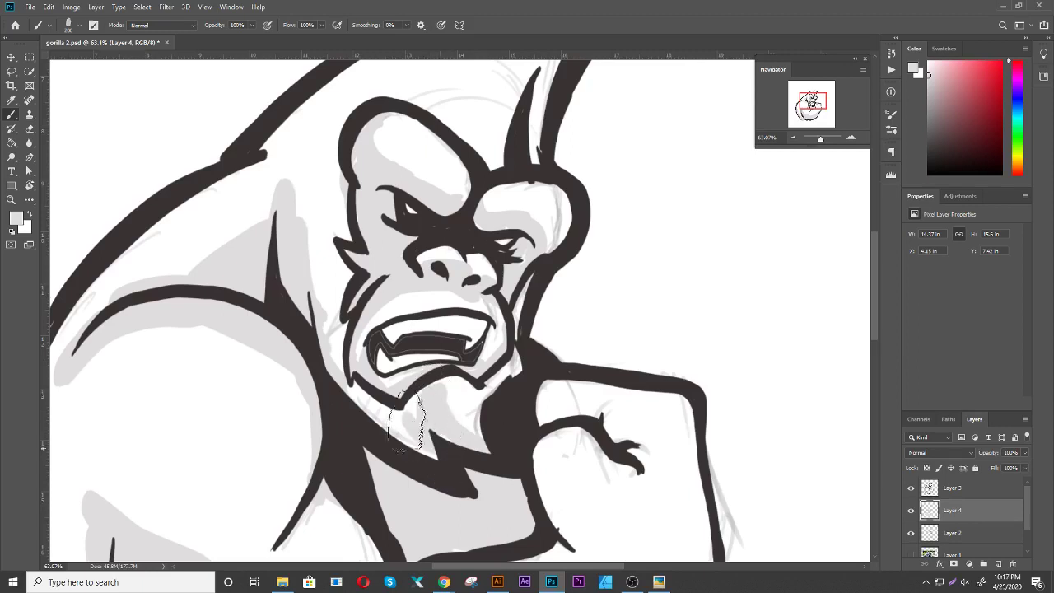
left_click_drag(437, 425, 465, 340)
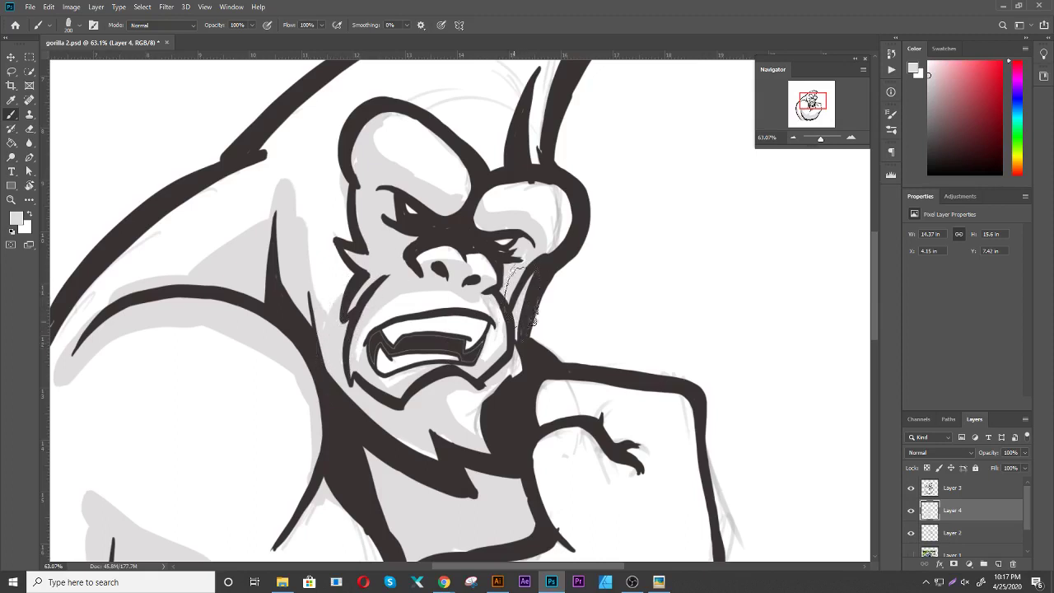
Shade the forehead, crest, and left side of the head and cheek light grey
scroll(518, 297, "up", 2)
scroll(403, 239, "up", 2)
scroll(395, 264, "up", 1)
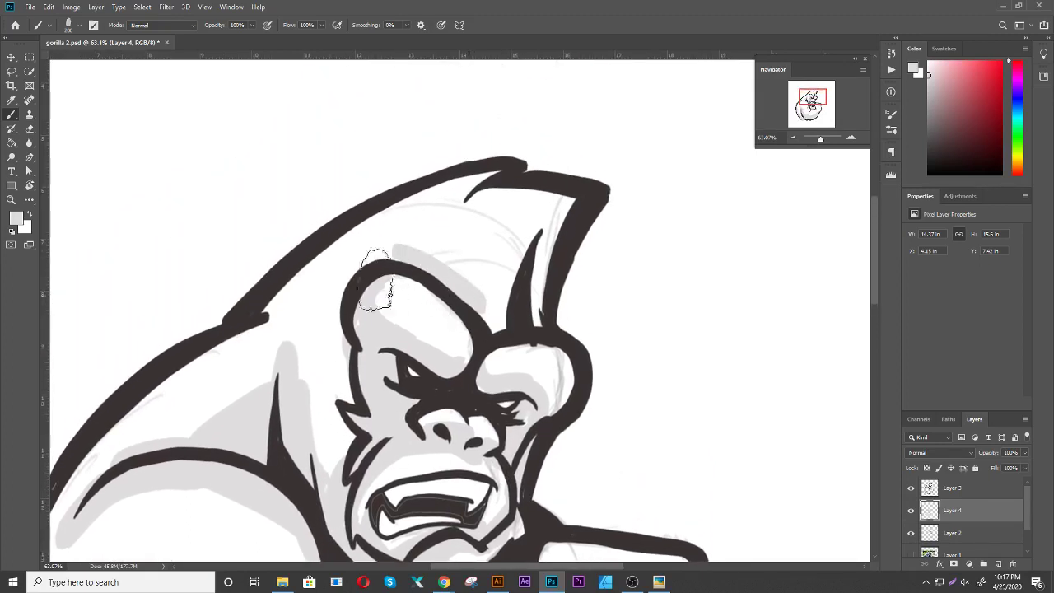
mouse_move(375, 280)
left_mouse_down()
mouse_move(521, 211)
mouse_move(447, 294)
mouse_move(521, 210)
mouse_move(416, 228)
left_mouse_up()
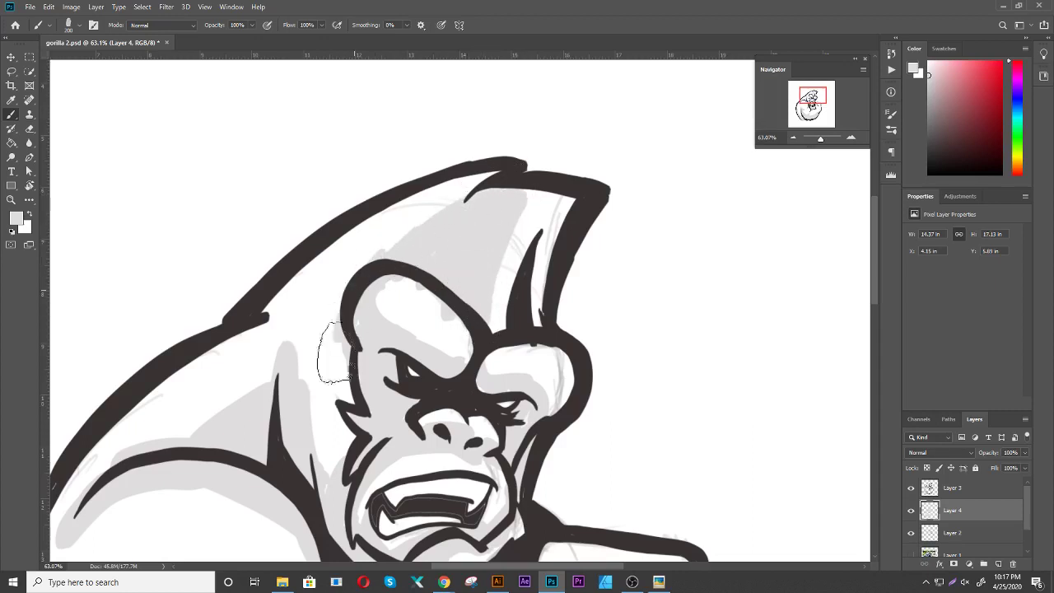
mouse_move(335, 351)
left_mouse_down()
mouse_move(329, 437)
mouse_move(345, 411)
mouse_move(325, 445)
mouse_move(330, 318)
mouse_move(308, 364)
mouse_move(310, 401)
left_mouse_up()
Shade the inside of the fist light grey, then zoom back out over the gorilla
scroll(446, 276, "down", 2)
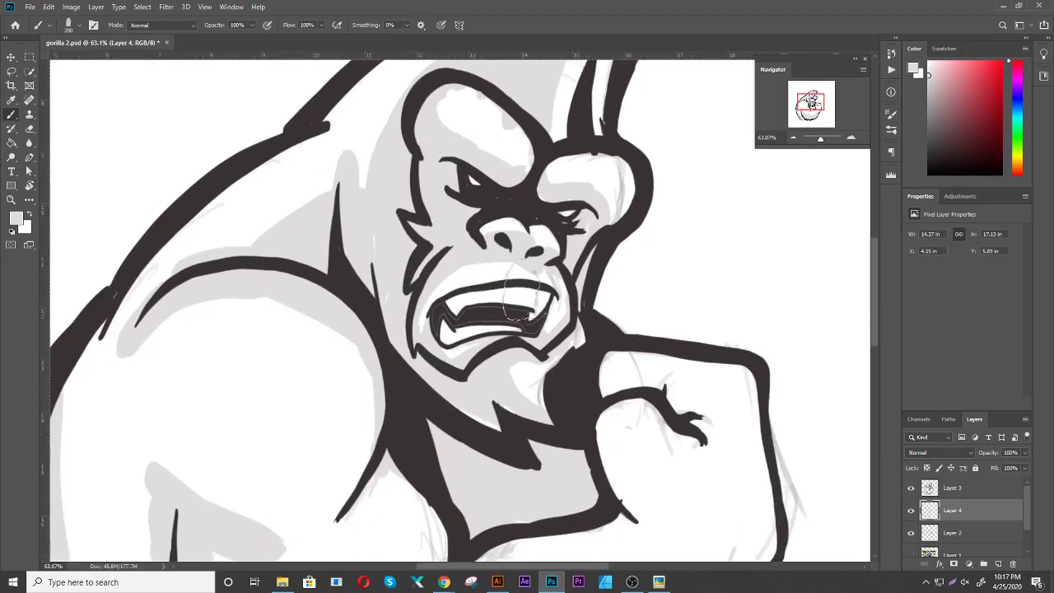
scroll(694, 283, "down", 3)
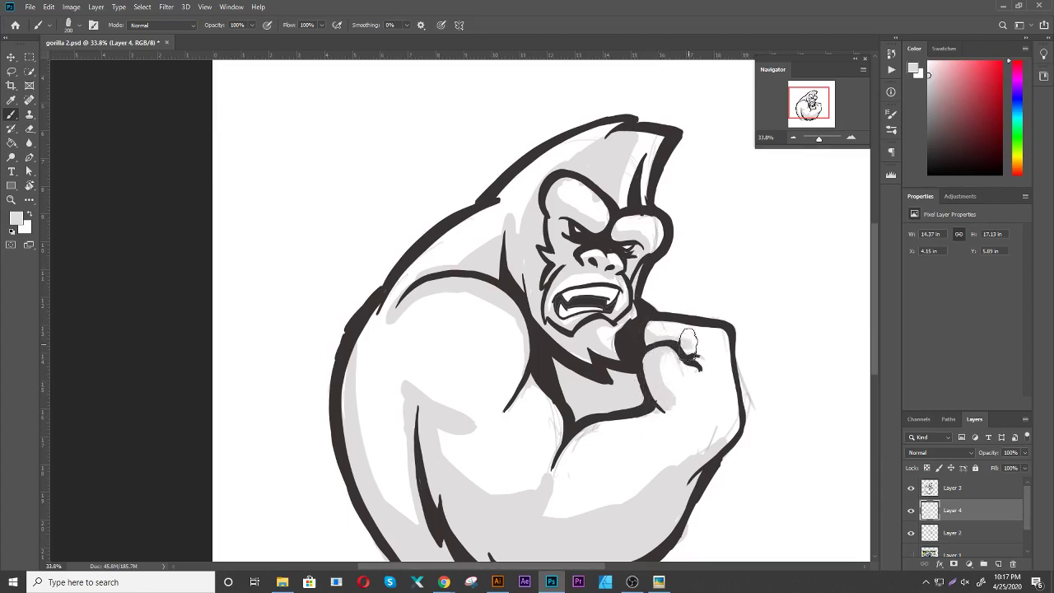
mouse_move(656, 397)
left_mouse_down()
mouse_move(683, 375)
mouse_move(689, 387)
mouse_move(678, 404)
left_mouse_up()
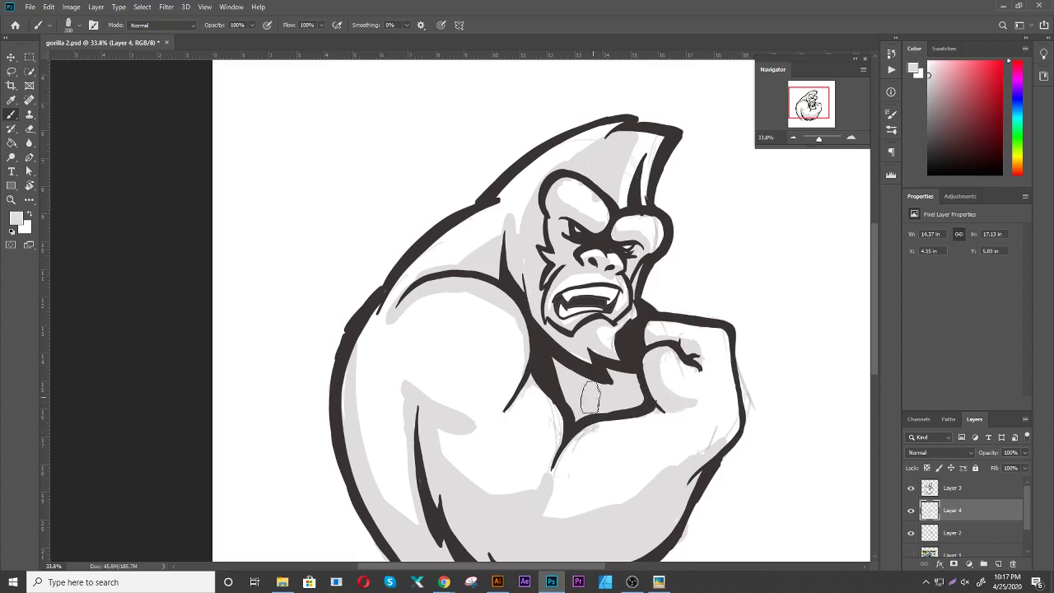
left_click_drag(591, 398, 541, 344)
left_click_drag(658, 318, 592, 304)
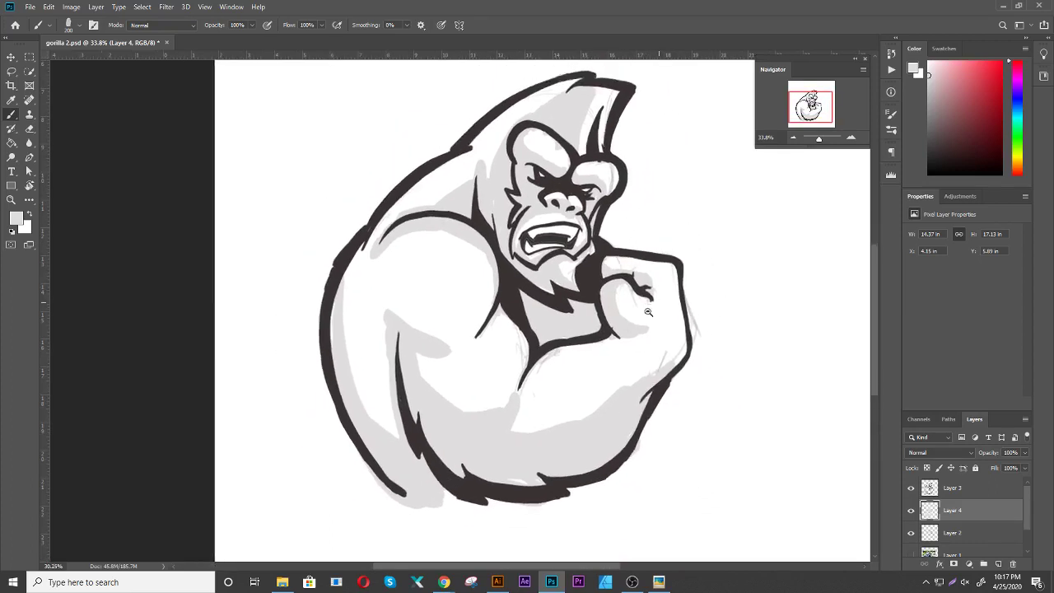
scroll(527, 239, "up", 3)
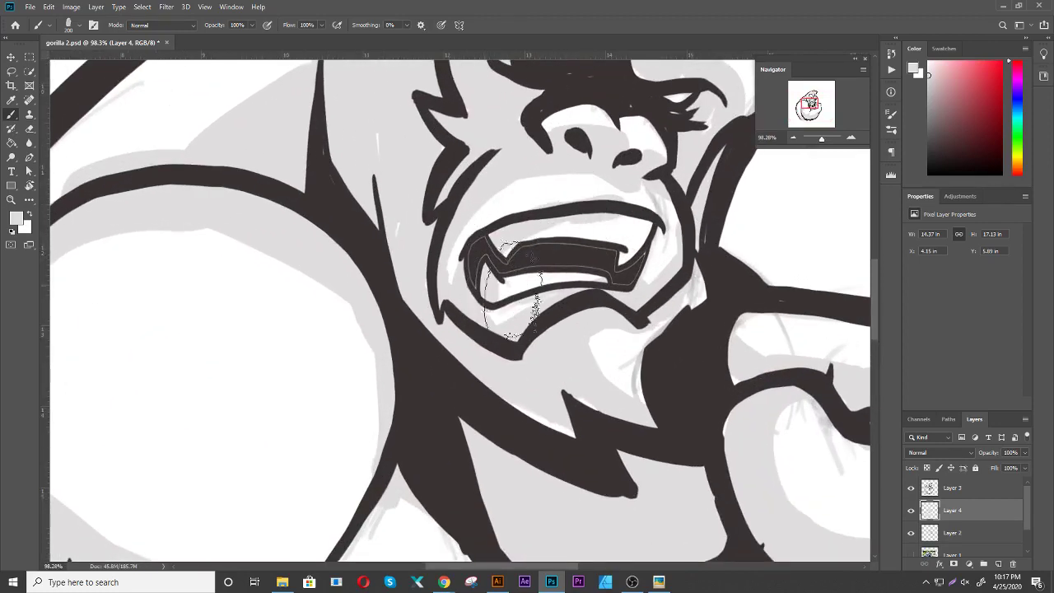
scroll(537, 308, "down", 3)
scroll(626, 321, "down", 2)
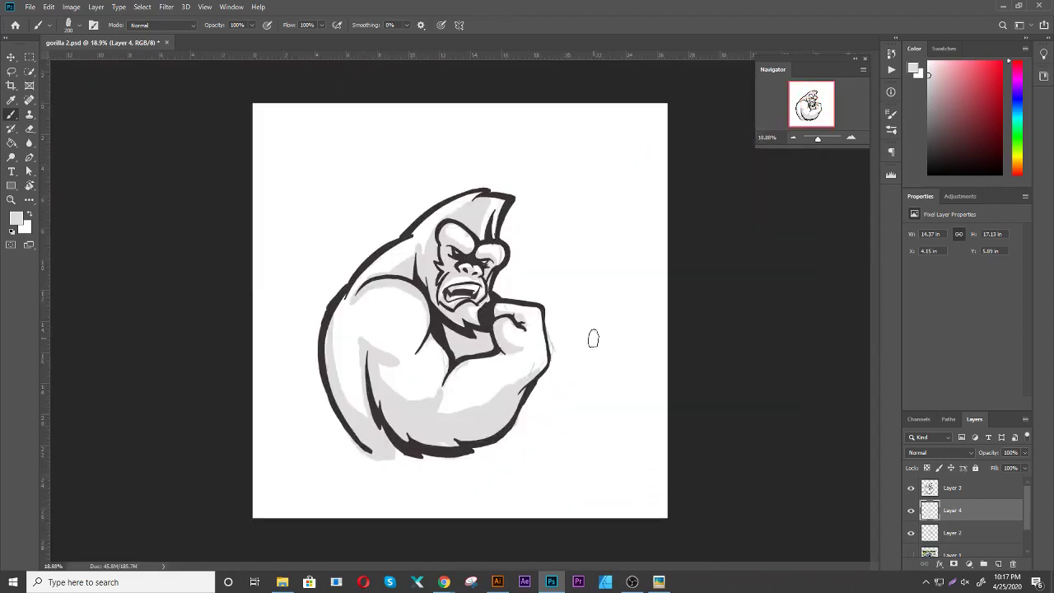
Crop the canvas to a rectangle drawn tightly around the gorilla
key("m")
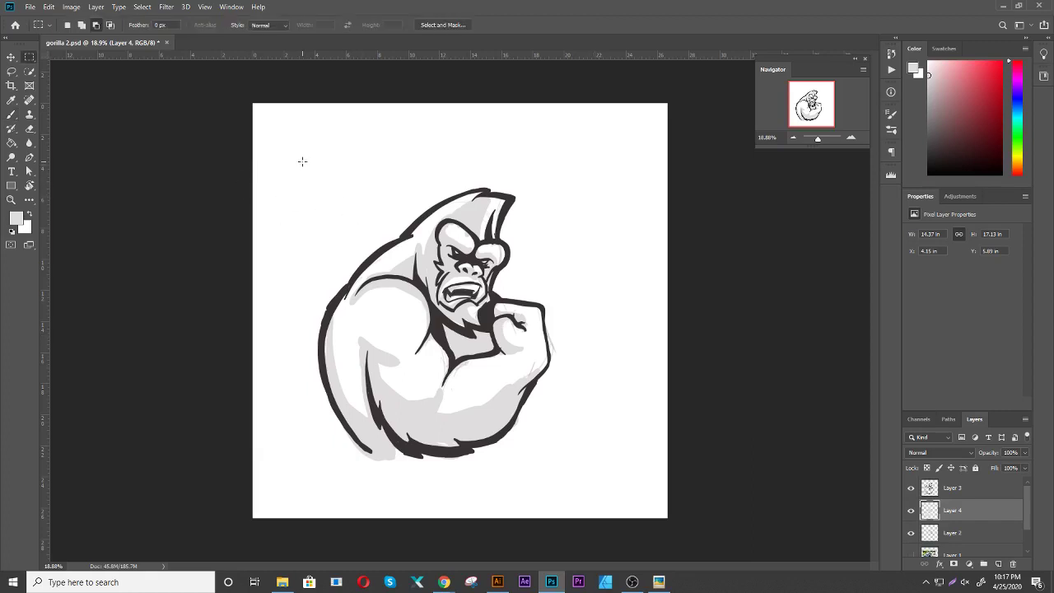
left_click_drag(302, 159, 572, 484)
left_click(72, 6)
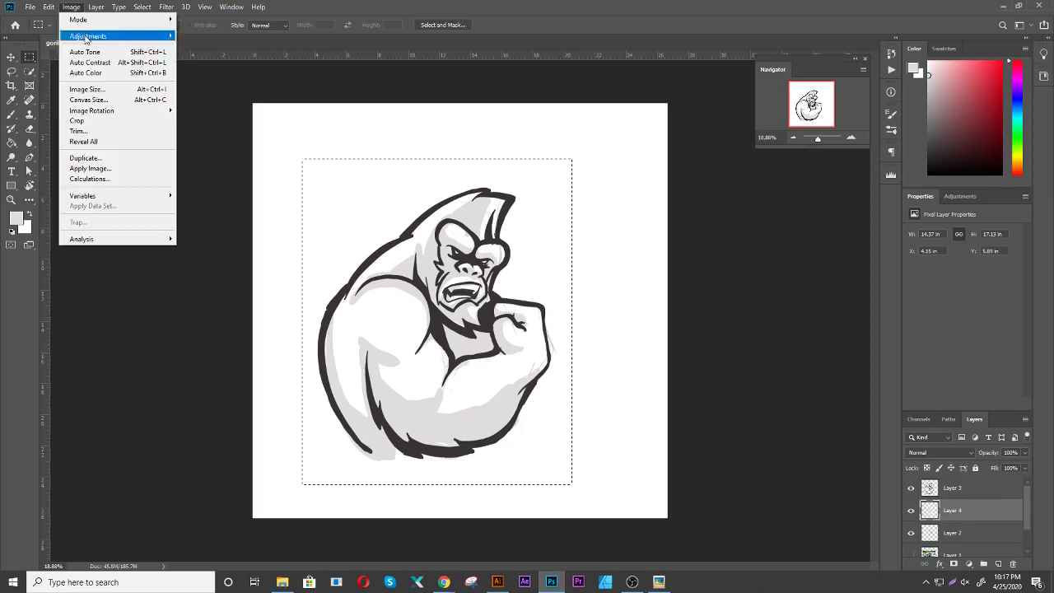
left_click(77, 121)
key("ctrl+d")
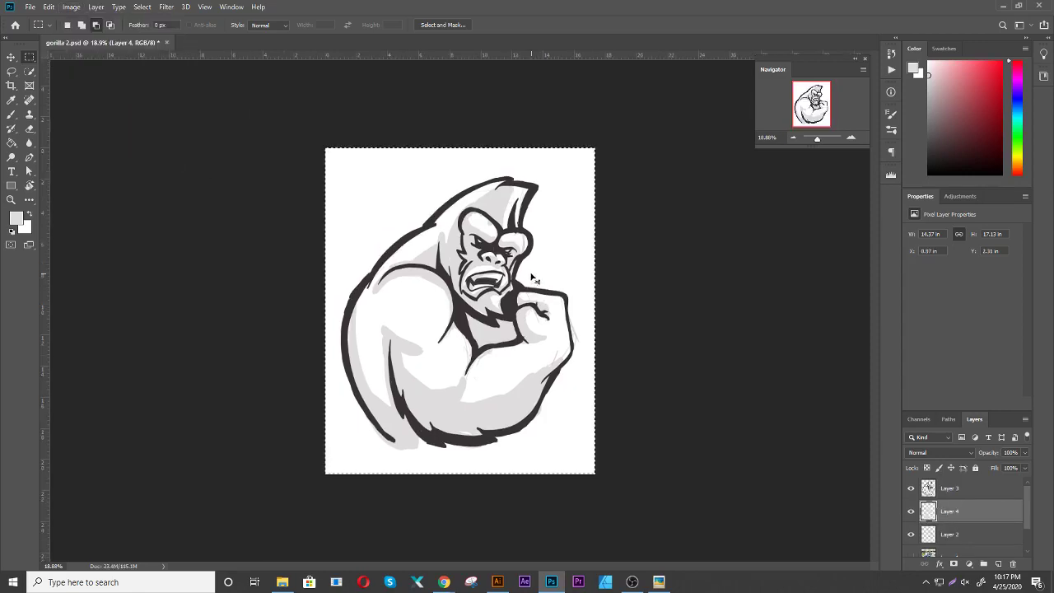
Save the cropped image as JPEG gorilla 2.jpg, then undo the crop to restore the square canvas
key("ctrl+shift+s")
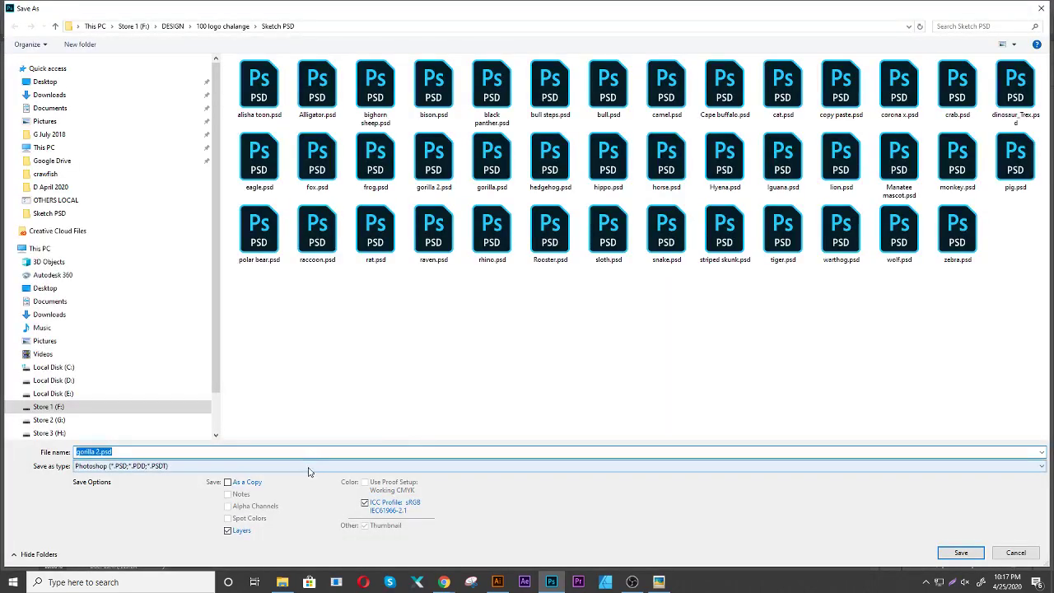
left_click(313, 466)
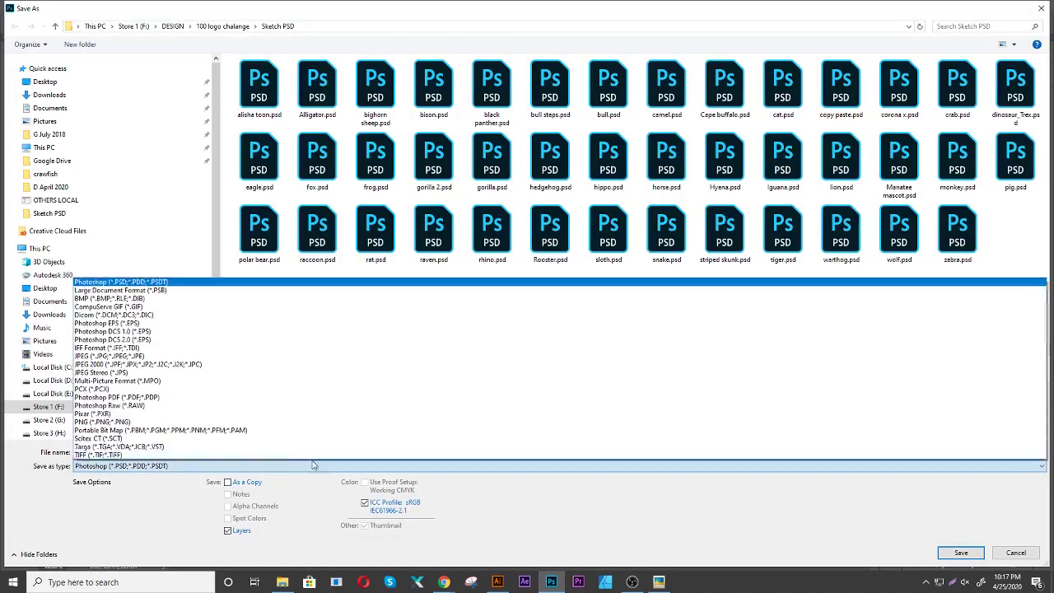
left_click(84, 357)
left_click(968, 557)
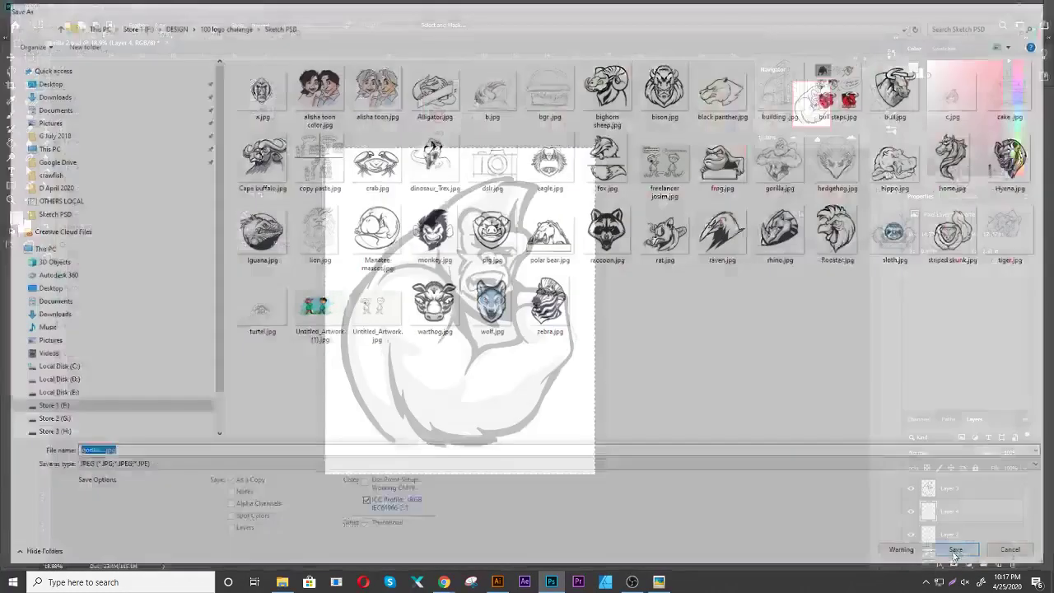
left_click(587, 145)
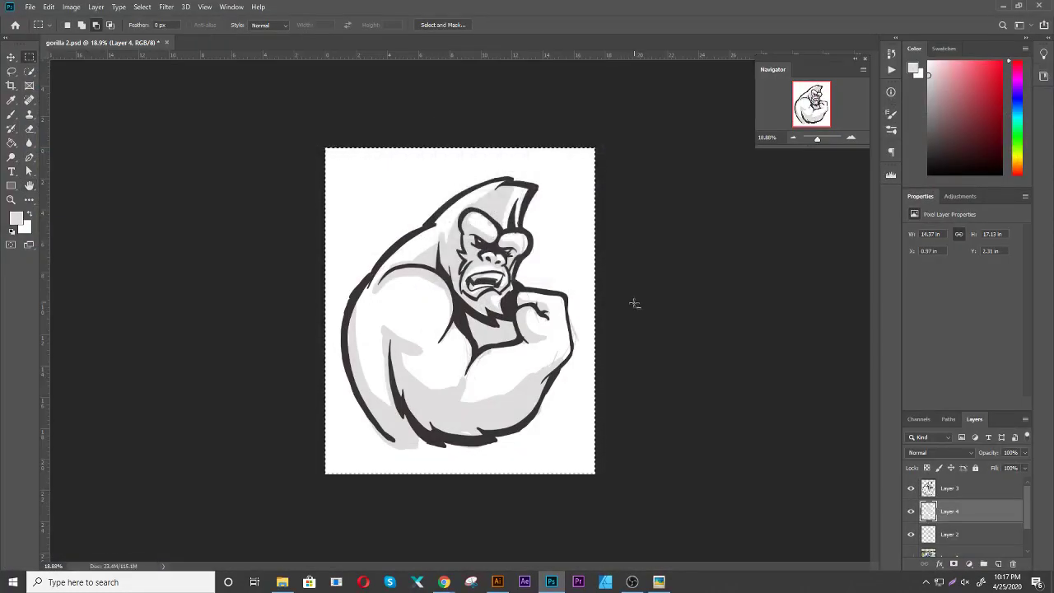
key("ctrl+z")
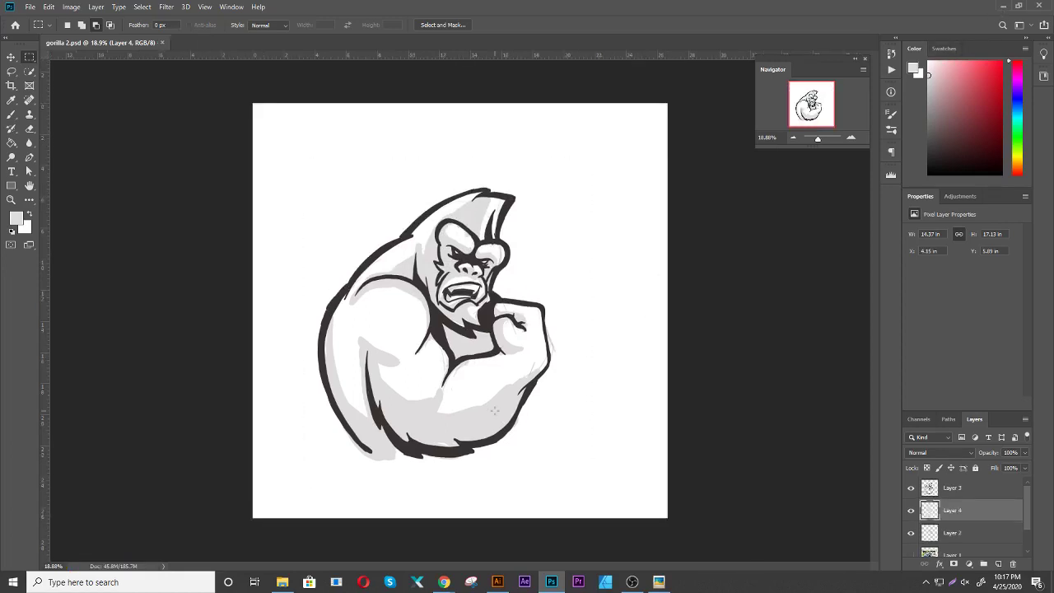
left_click(1002, 6)
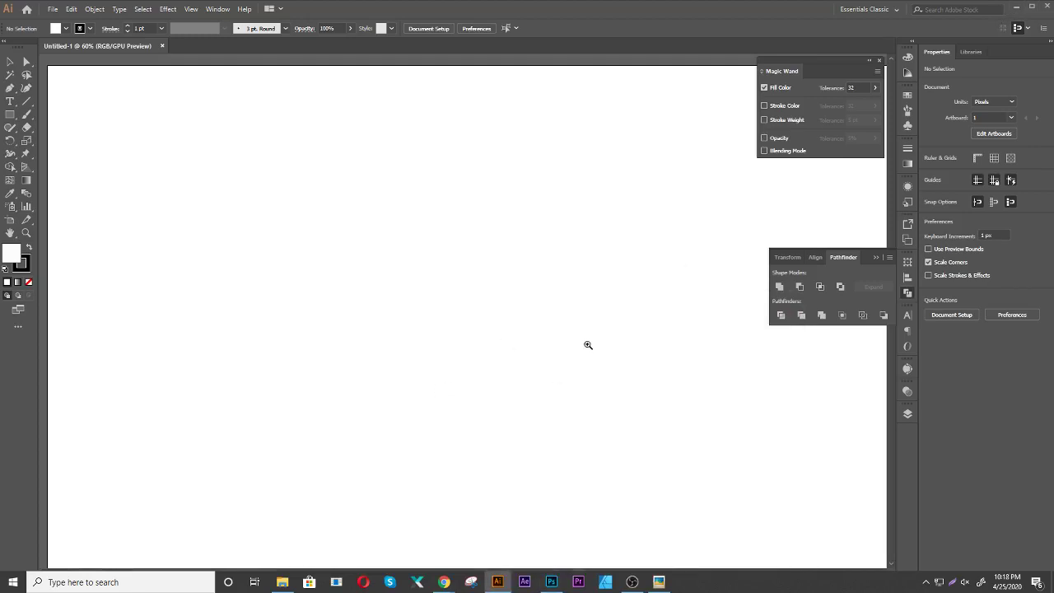
Zoom out to show the whole empty artboard and bring the Sketch PSD folder window forward
key("z")
mouse_move(585, 345)
left_mouse_down()
mouse_move(537, 358)
mouse_move(571, 346)
left_mouse_up()
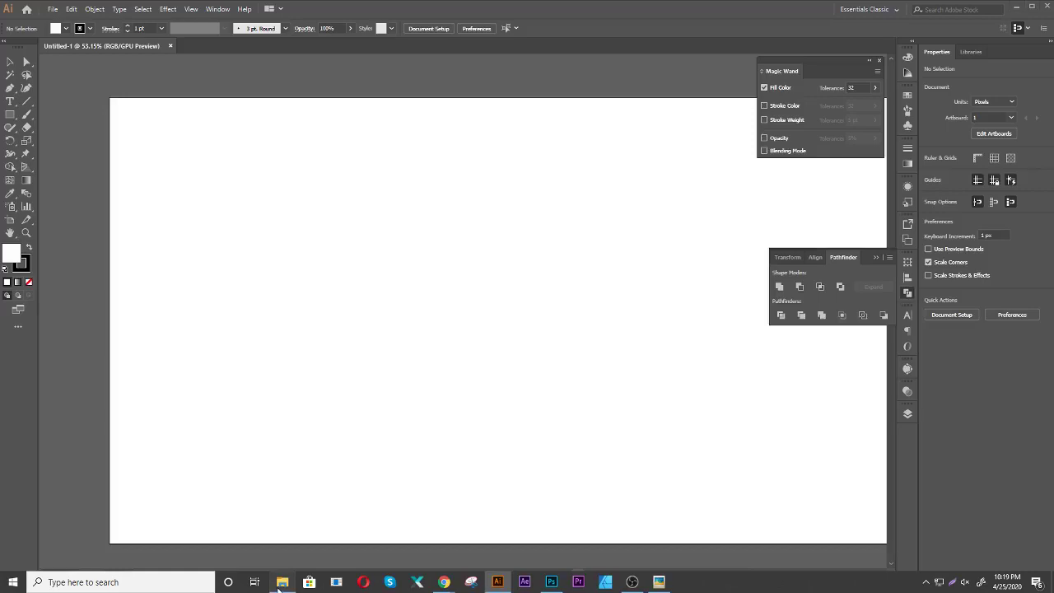
left_click(282, 582)
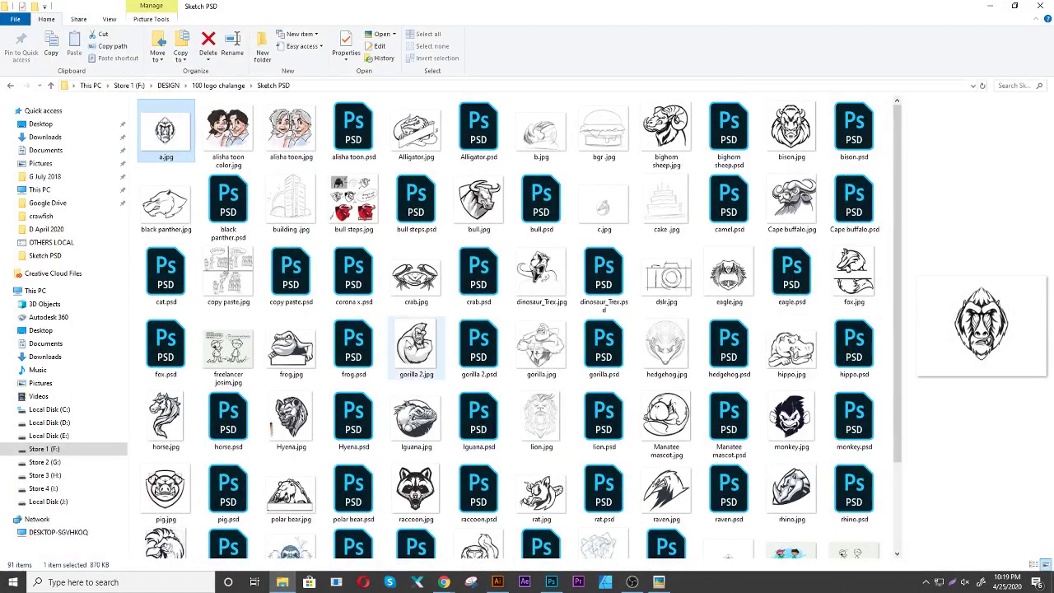
Place gorilla 2.jpg, scale it down and move it to the artboard's upper left
mouse_move(409, 342)
left_mouse_down()
mouse_move(498, 492)
mouse_move(503, 586)
mouse_move(493, 328)
left_mouse_up()
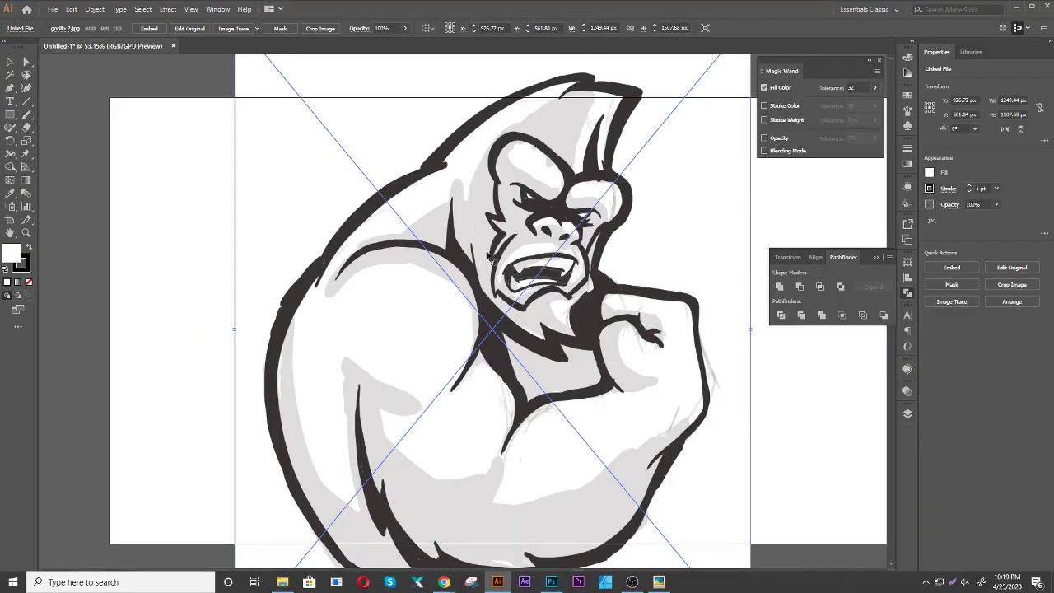
left_click_drag(525, 180, 465, 297)
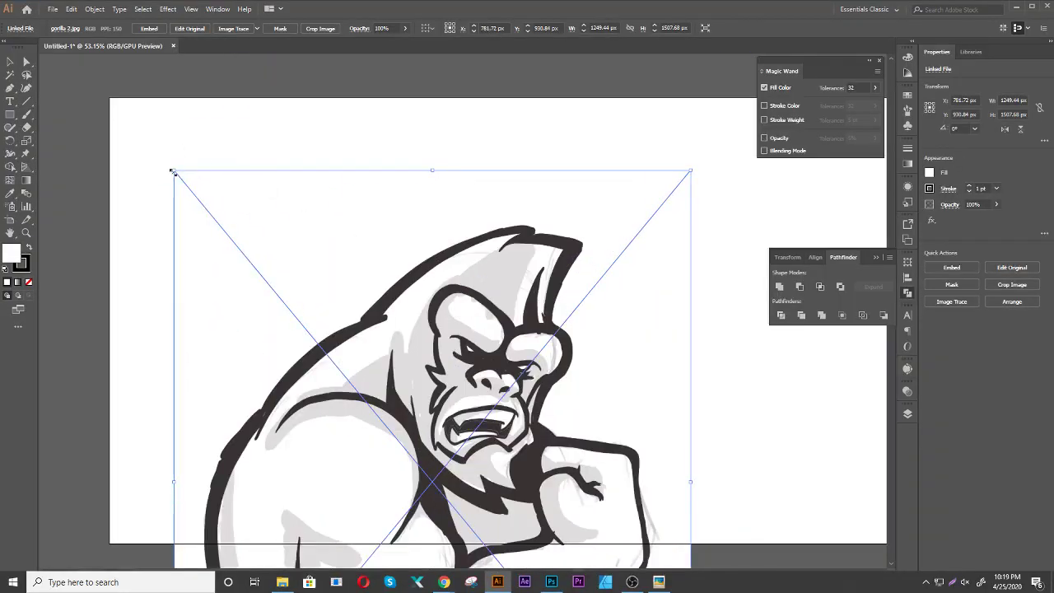
left_click_drag(173, 171, 350, 382)
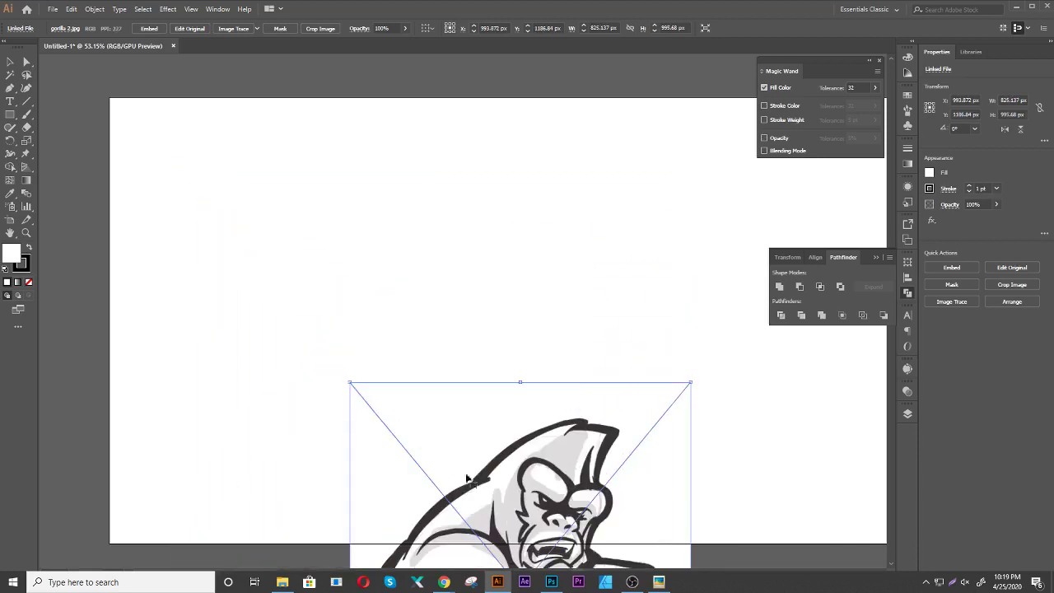
left_click_drag(466, 477, 340, 218)
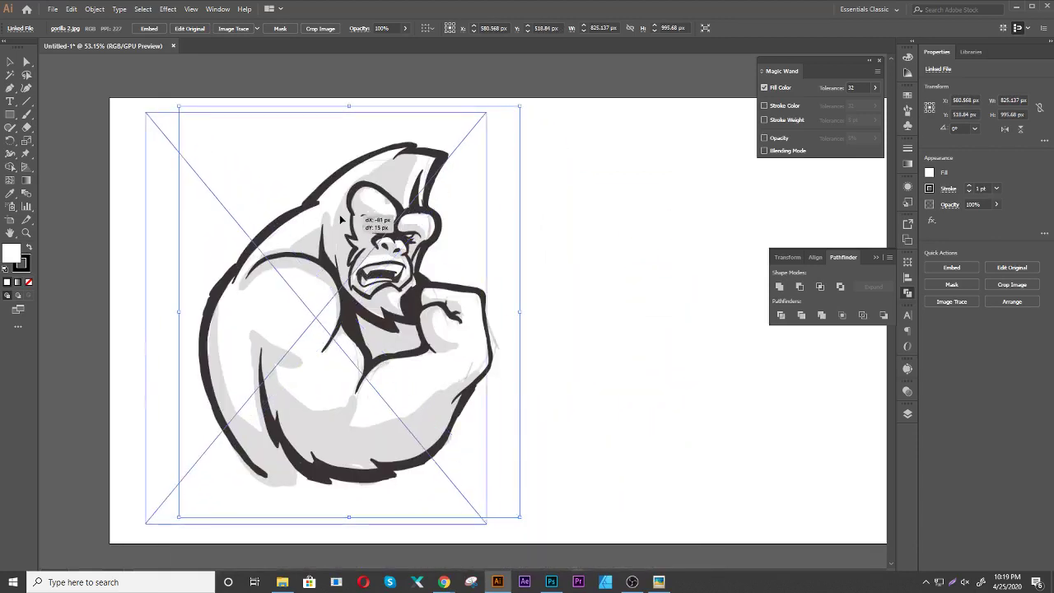
left_click_drag(340, 218, 326, 221)
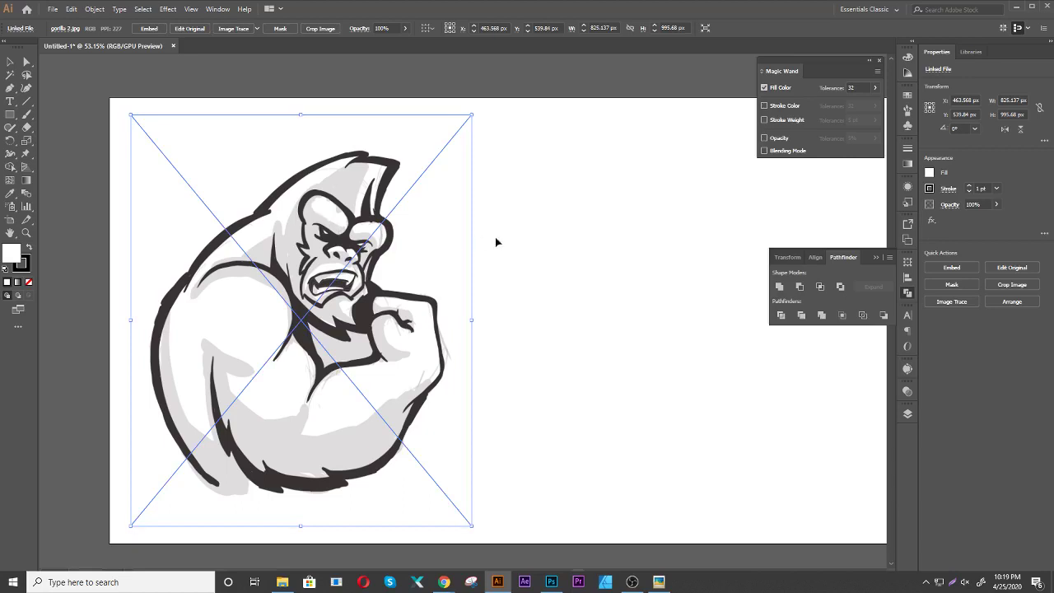
left_click(515, 241)
left_click(394, 228)
Fade the gorilla image to 29% opacity and deselect it
left_click(996, 205)
left_click_drag(994, 214, 966, 220)
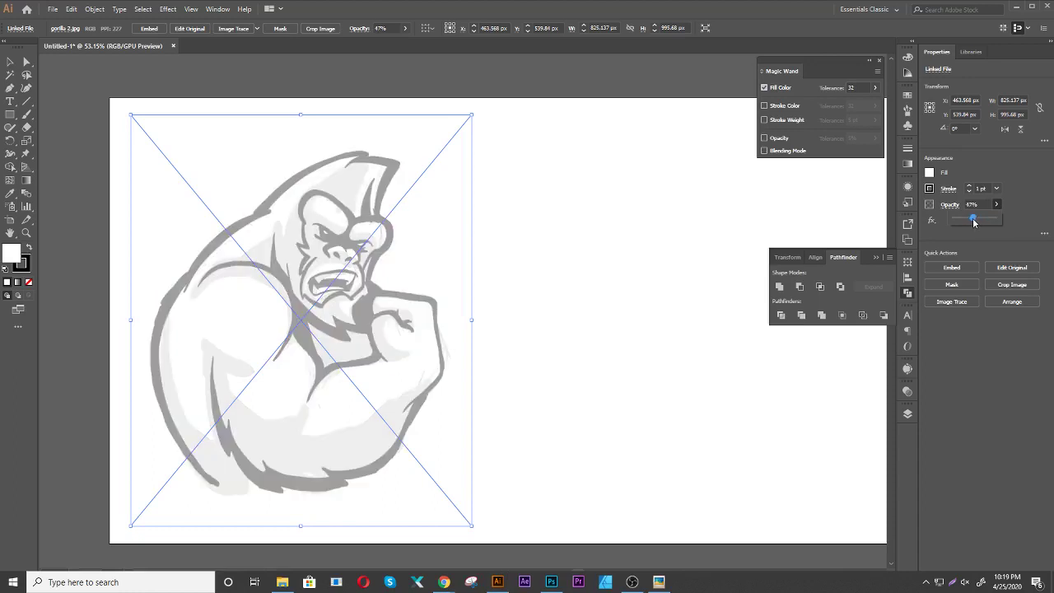
left_click(518, 188)
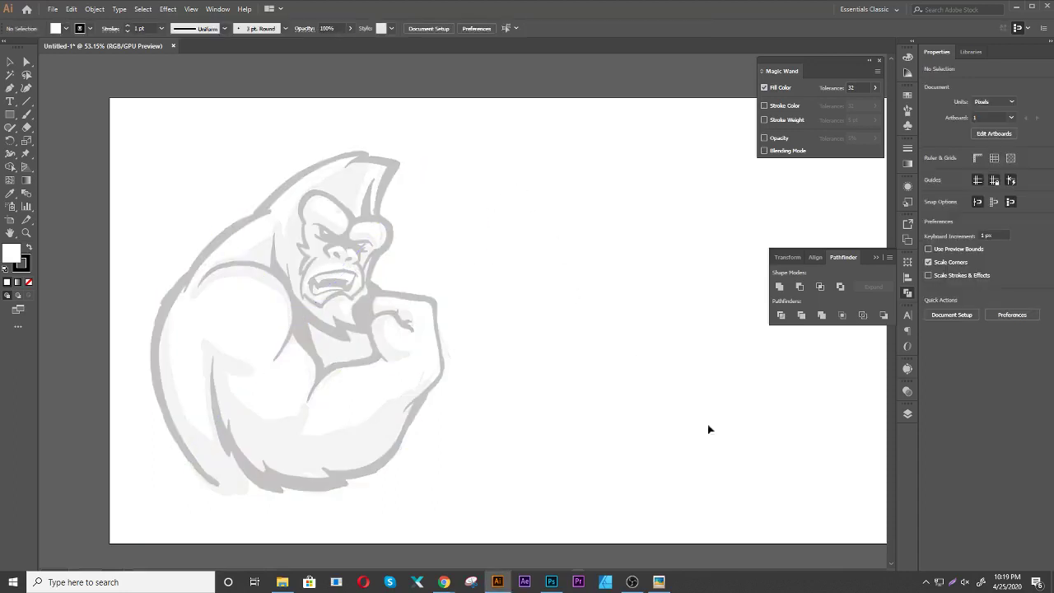
Add a new Layer 2 above Layer 1 and lock Layer 1
left_click(906, 414)
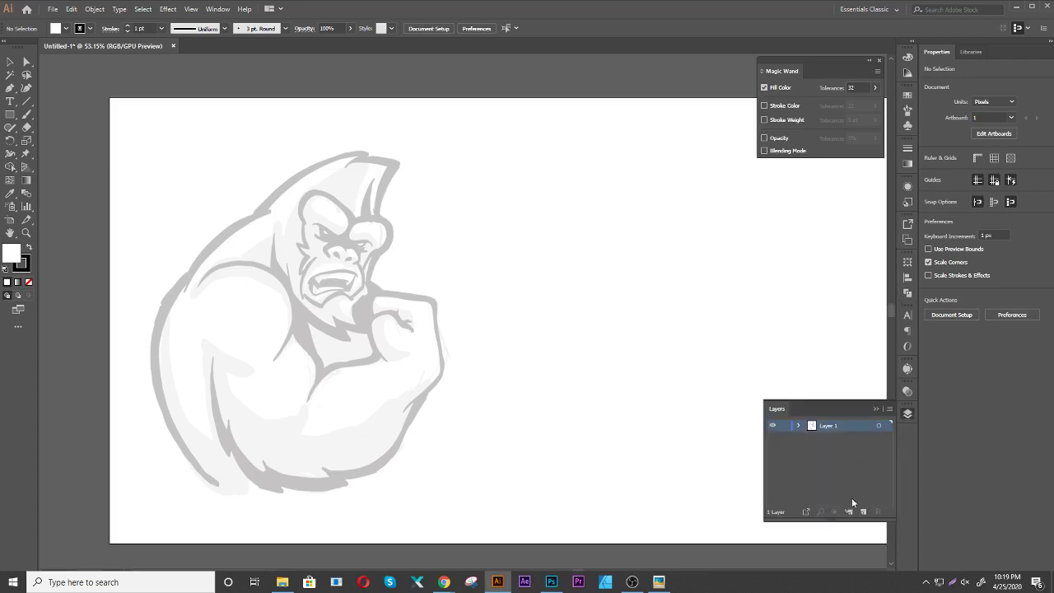
left_click(862, 511)
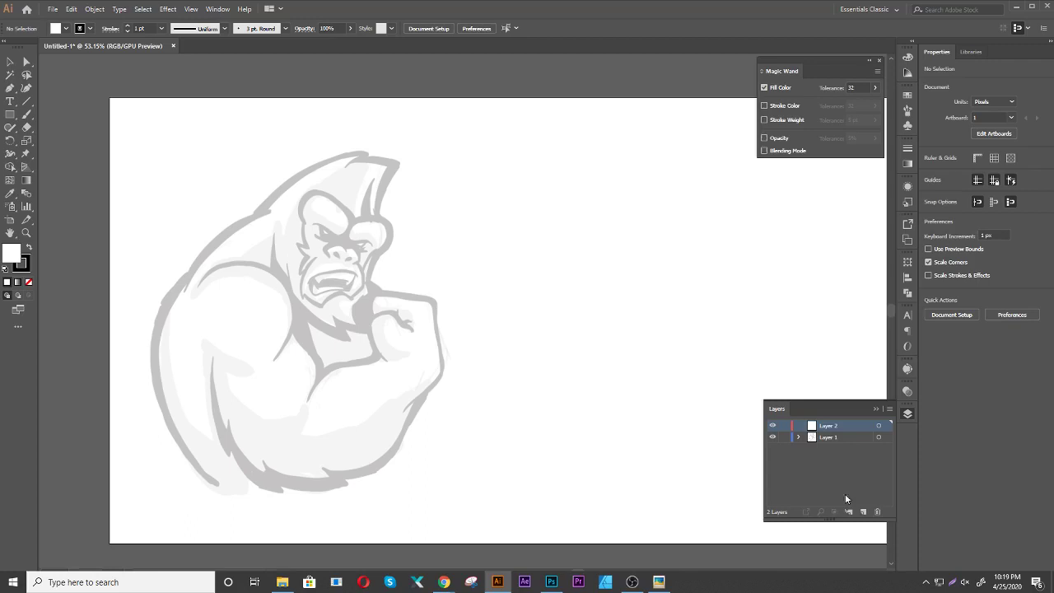
left_click(786, 439)
Zoom in on the sketch, maximize the window, and turn off View > Snap to Pixel
scroll(493, 284, "left", 3)
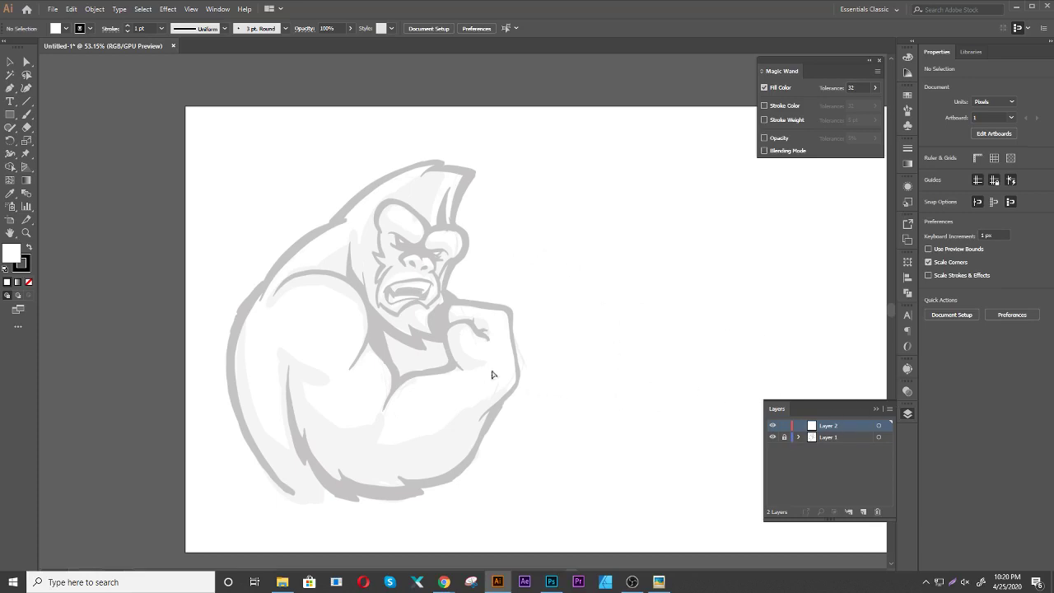
mouse_move(426, 399)
left_mouse_down()
mouse_move(465, 381)
mouse_move(451, 376)
left_mouse_up()
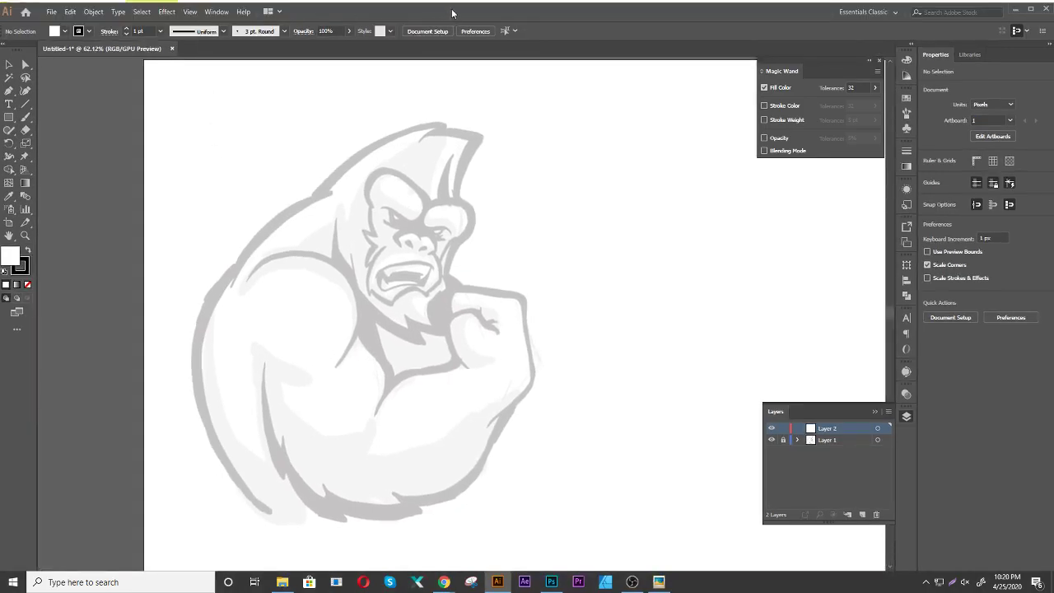
left_click(1030, 9)
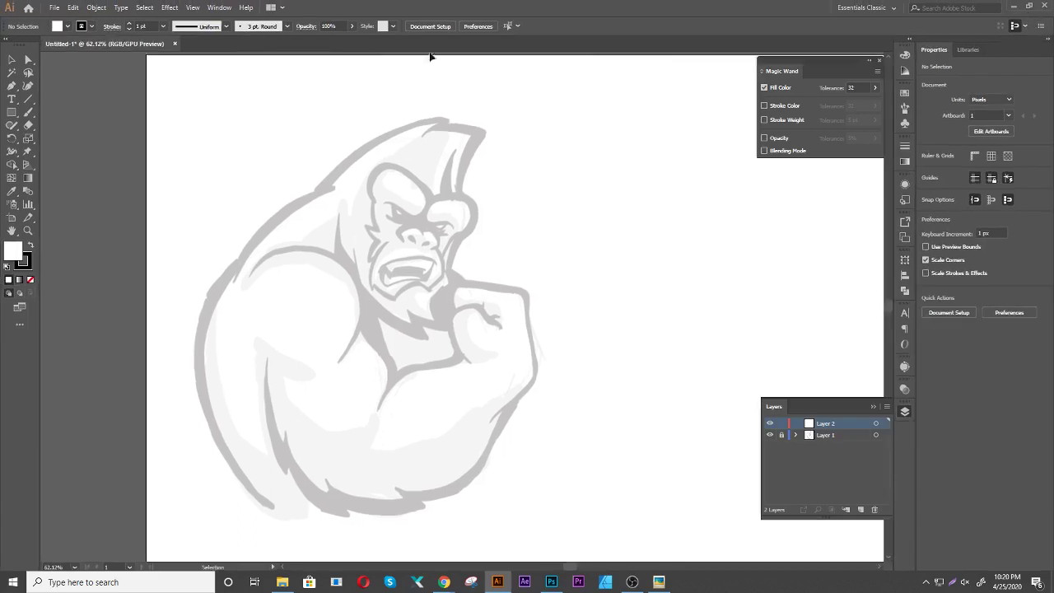
left_click(190, 5)
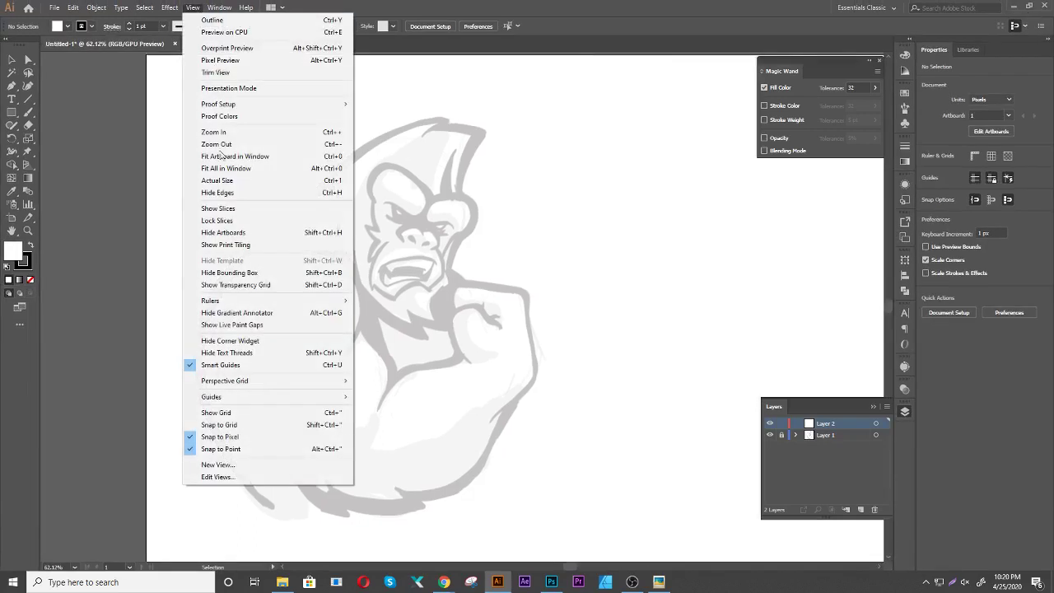
left_click(221, 436)
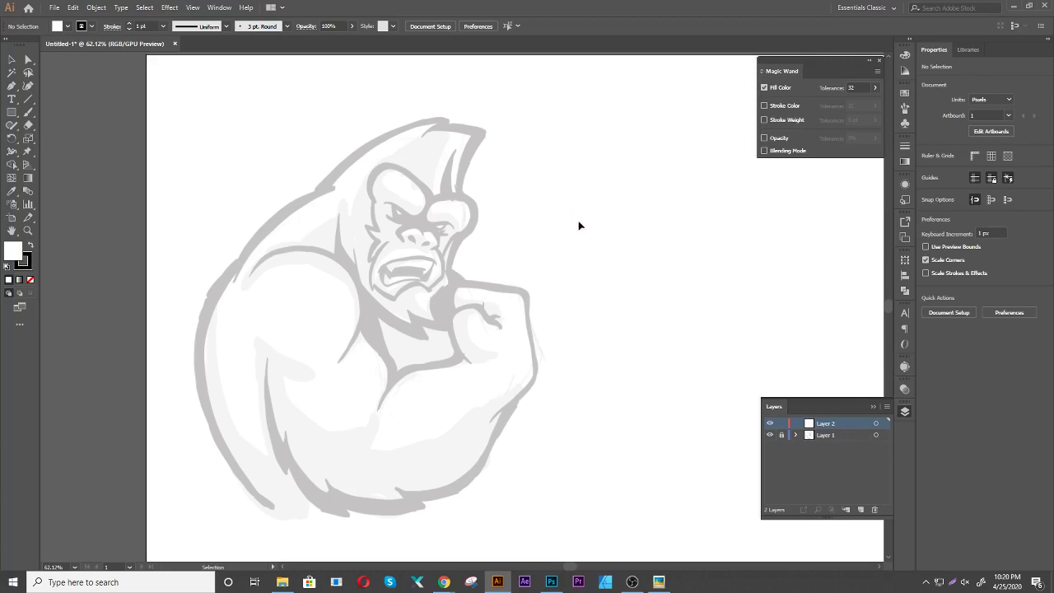
Start the Pen outline at the head crest tip, tracing down the crest, brow, face and jaw
key("p")
left_click(458, 138)
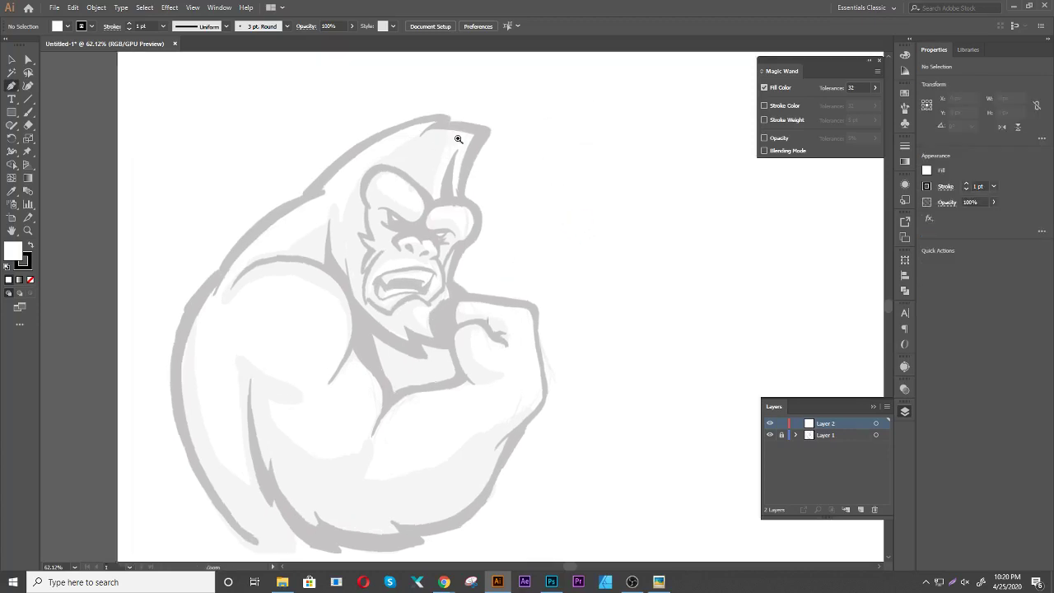
left_click_drag(458, 139, 567, 134)
left_click(564, 107)
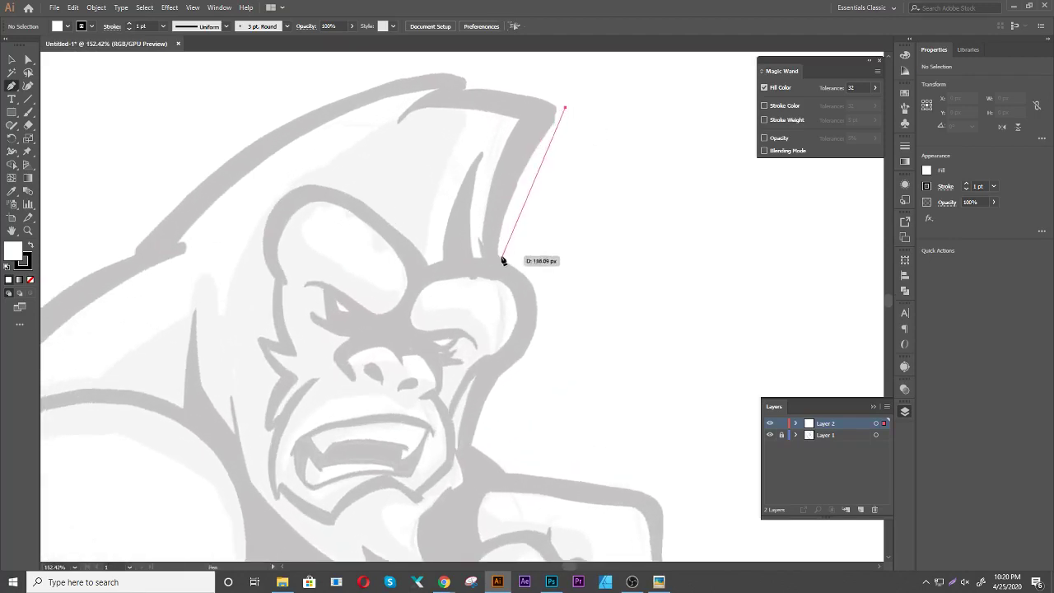
left_click_drag(501, 257, 496, 357)
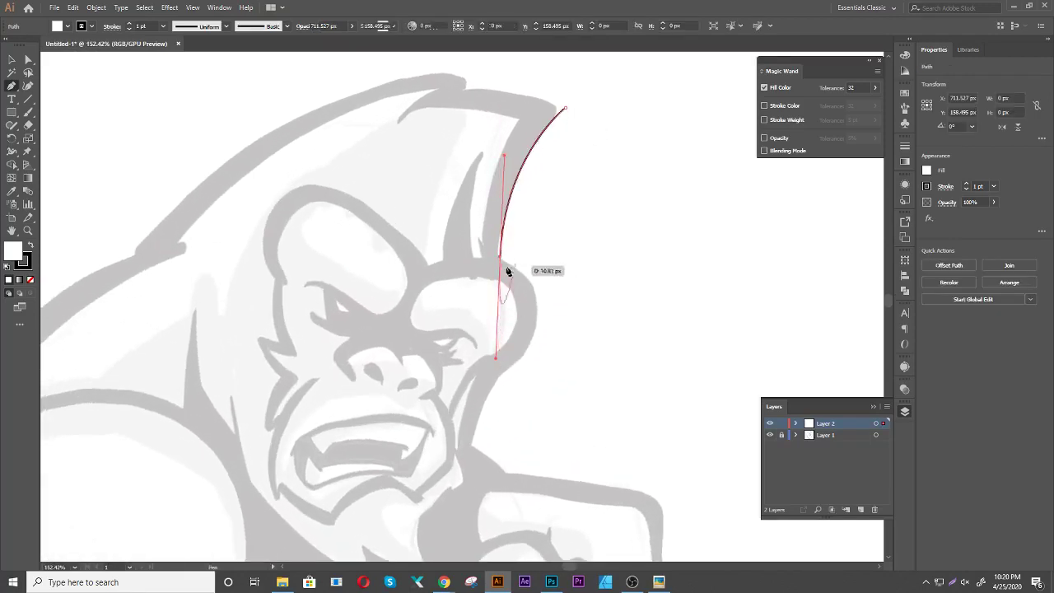
left_click(501, 257)
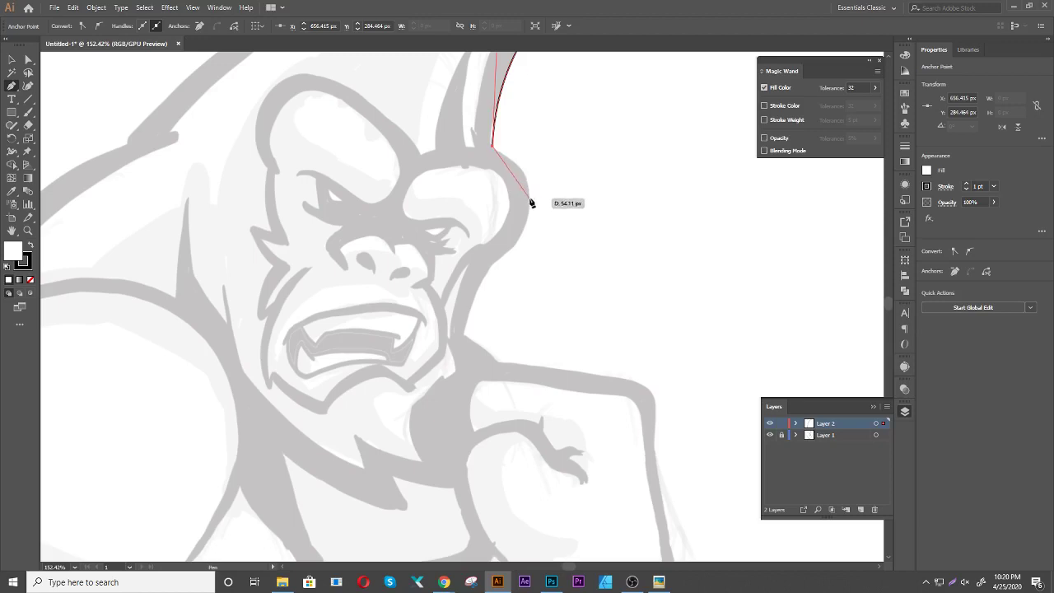
left_click(486, 267)
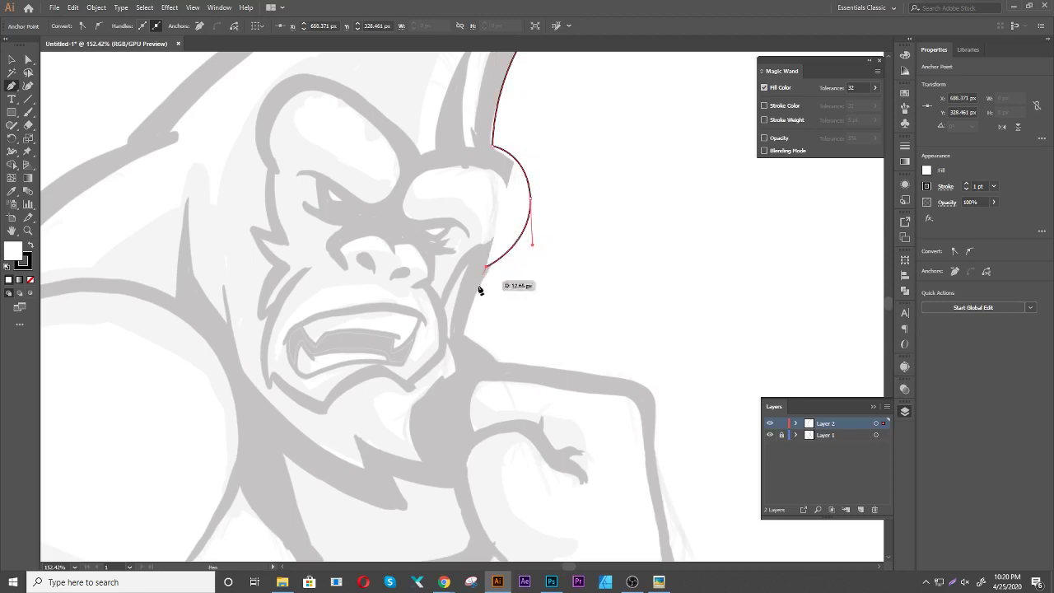
left_click_drag(464, 334, 463, 356)
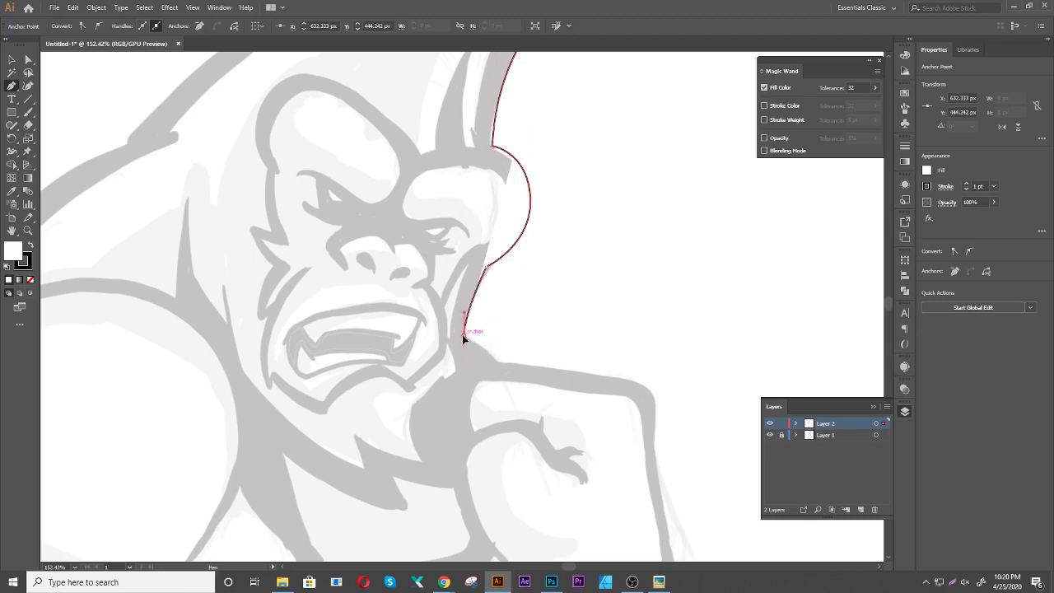
left_click(499, 366)
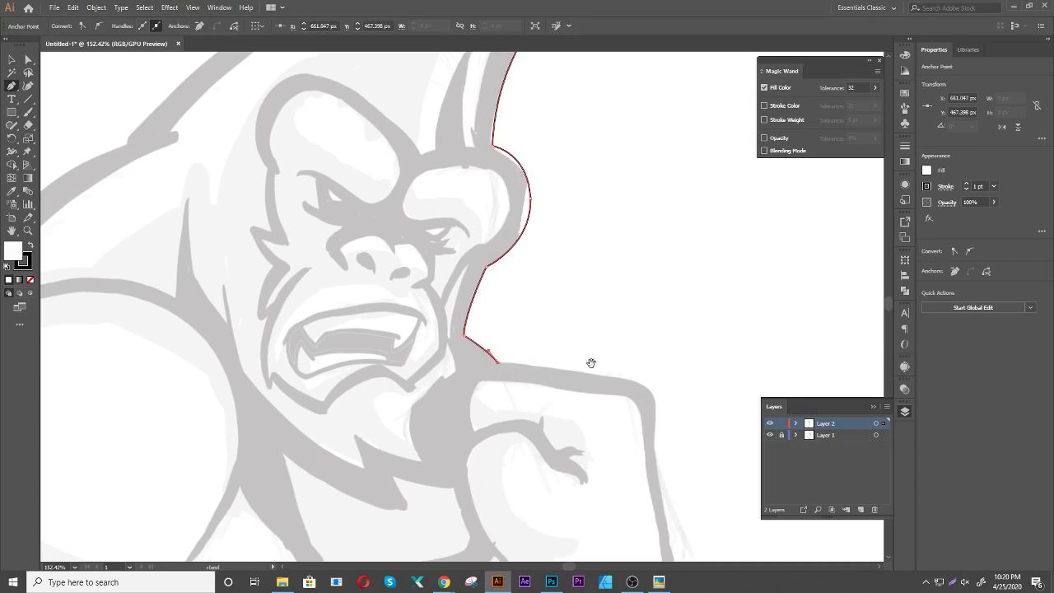
Continue the outline along the fist edge and the outer arm's curve
mouse_move(590, 363)
left_mouse_down()
mouse_move(508, 157)
mouse_move(582, 191)
left_mouse_up()
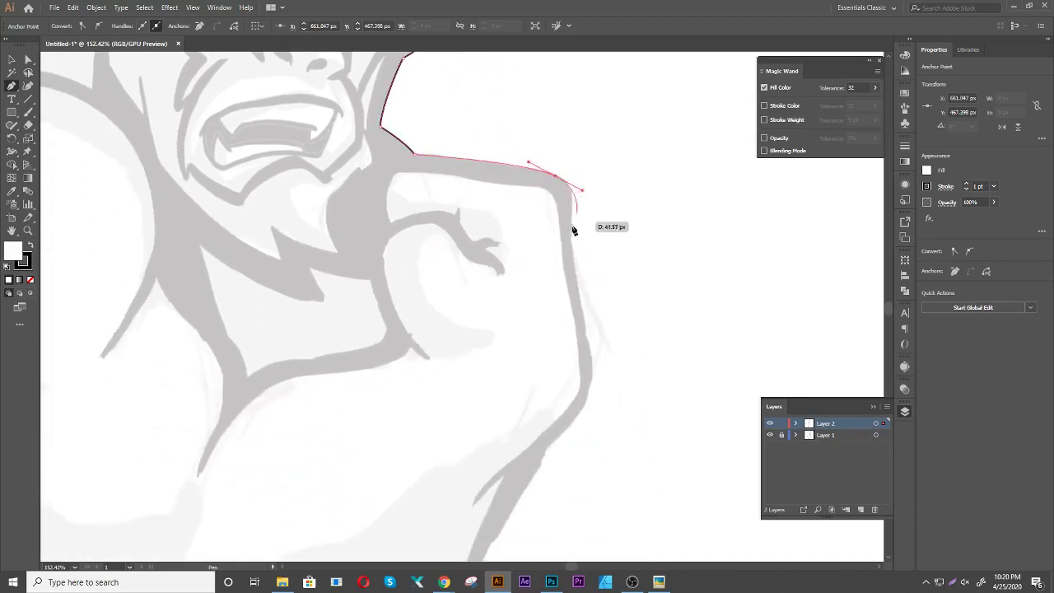
left_click(571, 266)
mouse_move(590, 373)
left_mouse_down()
mouse_move(553, 209)
mouse_move(552, 259)
left_mouse_up()
mouse_move(492, 300)
left_mouse_down()
mouse_move(471, 338)
mouse_move(551, 172)
left_mouse_up()
left_click_drag(482, 277, 458, 304)
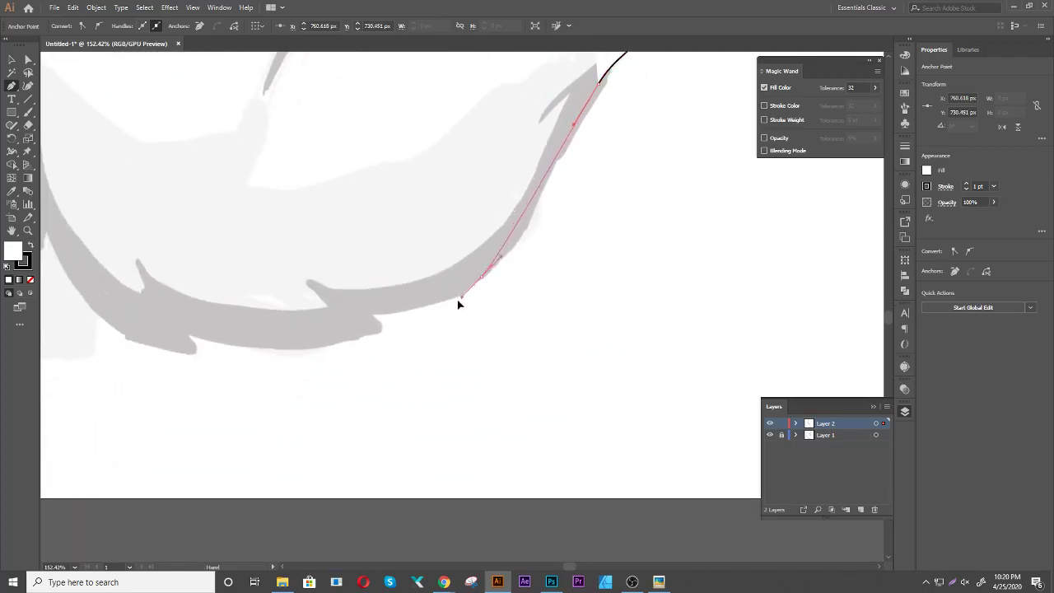
mouse_move(374, 311)
left_mouse_down()
mouse_move(369, 332)
mouse_move(560, 285)
left_mouse_up()
left_click(543, 278)
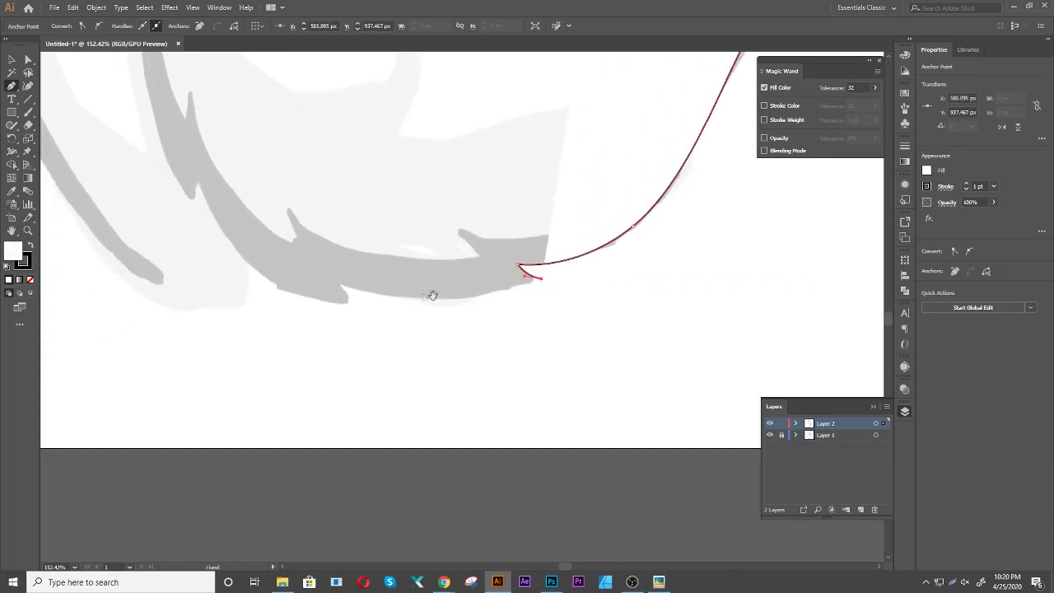
Trace the outline along the arm's bottom fur edge to the elbow tip
mouse_move(430, 294)
left_mouse_down()
mouse_move(558, 290)
mouse_move(423, 230)
left_mouse_up()
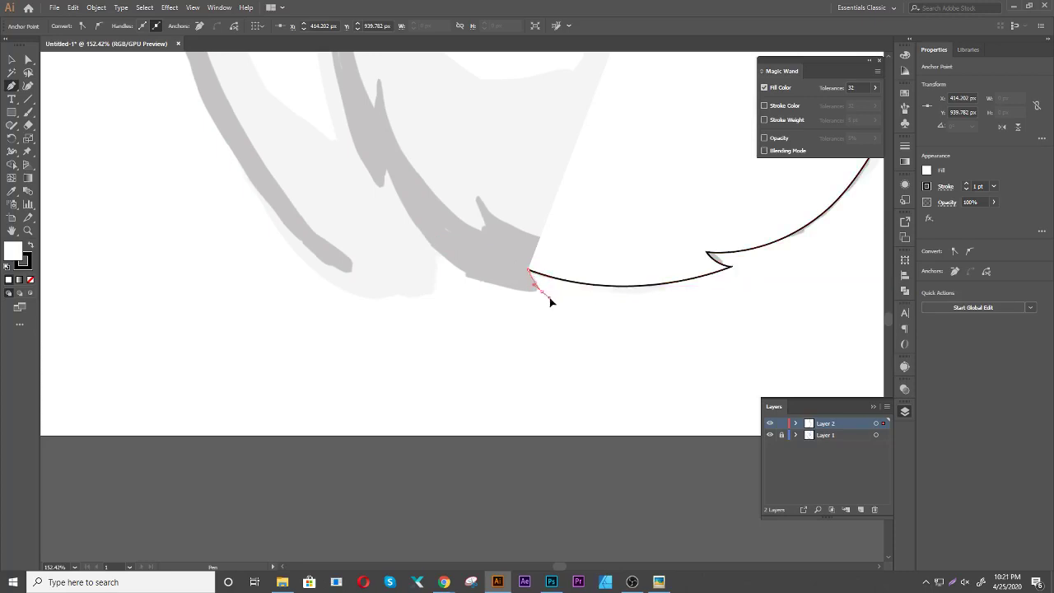
left_click(540, 291)
left_click_drag(435, 256, 550, 311)
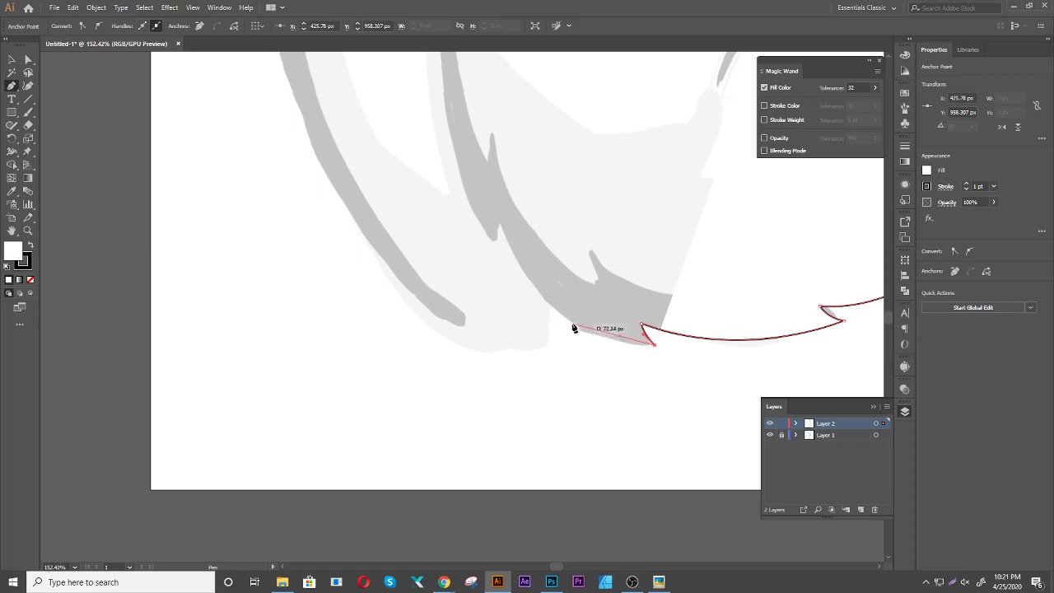
left_click_drag(572, 322, 603, 344)
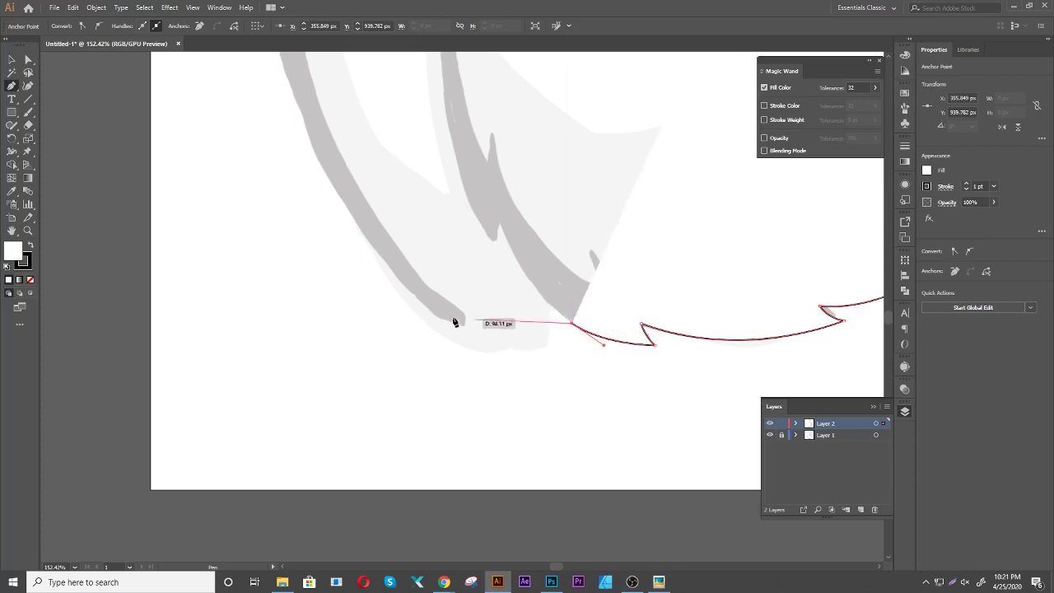
mouse_move(379, 285)
left_mouse_down()
mouse_move(353, 205)
mouse_move(480, 430)
left_mouse_up()
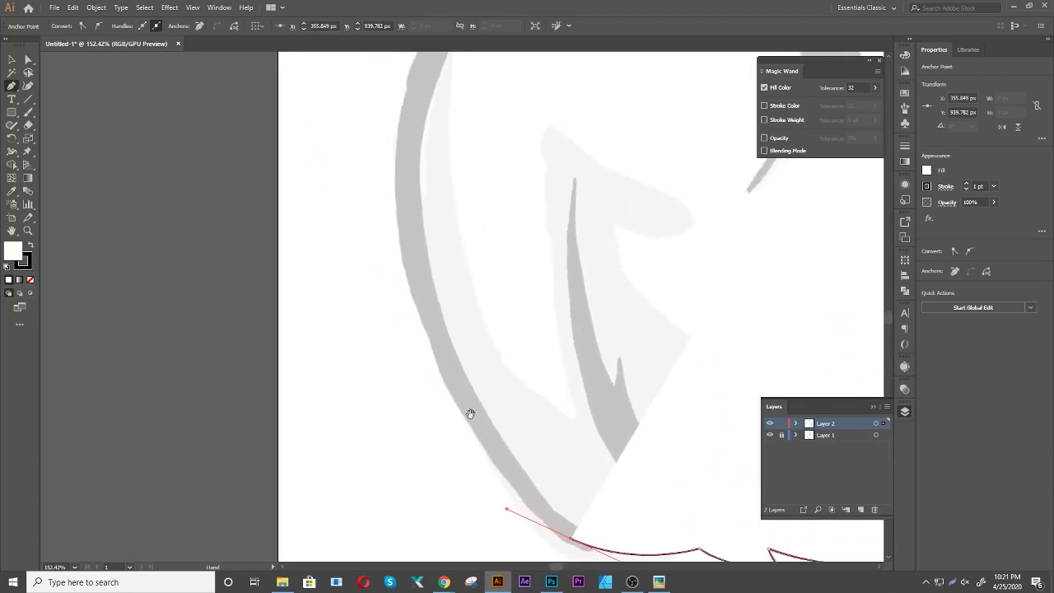
scroll(527, 306, "down", 2)
scroll(459, 348, "down", 2)
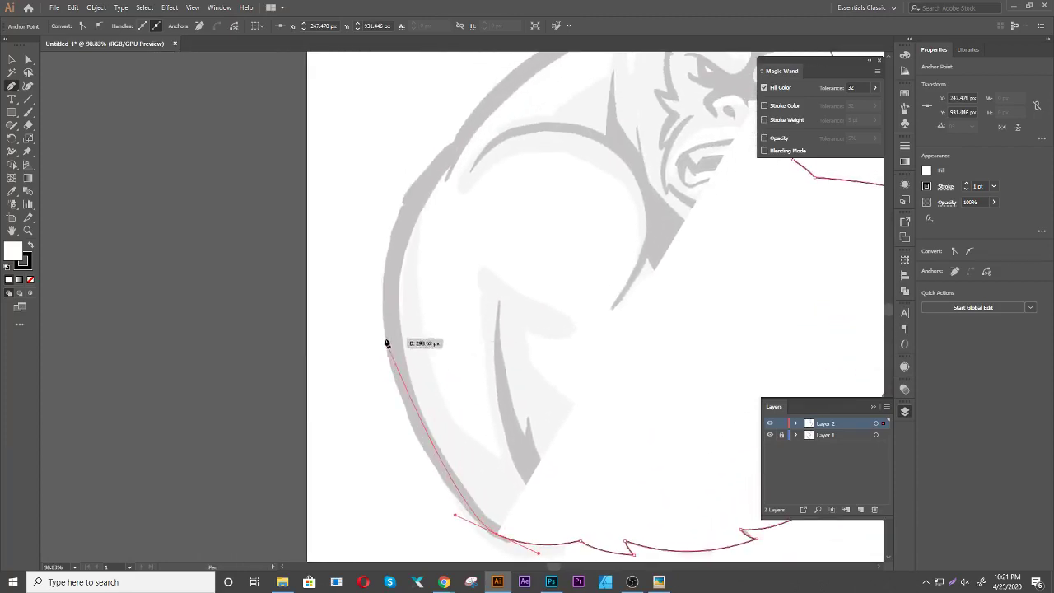
Curve the outline up the gorilla's left side and back to the head top, then set Fill to None
left_click_drag(384, 338, 358, 222)
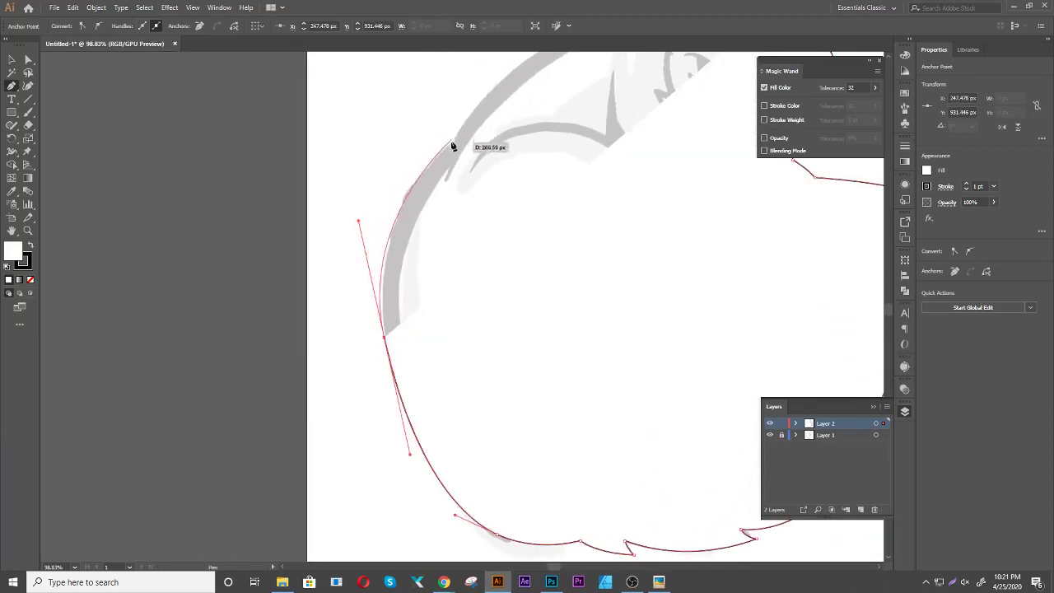
left_click_drag(452, 142, 312, 376)
left_click_drag(430, 265, 519, 226)
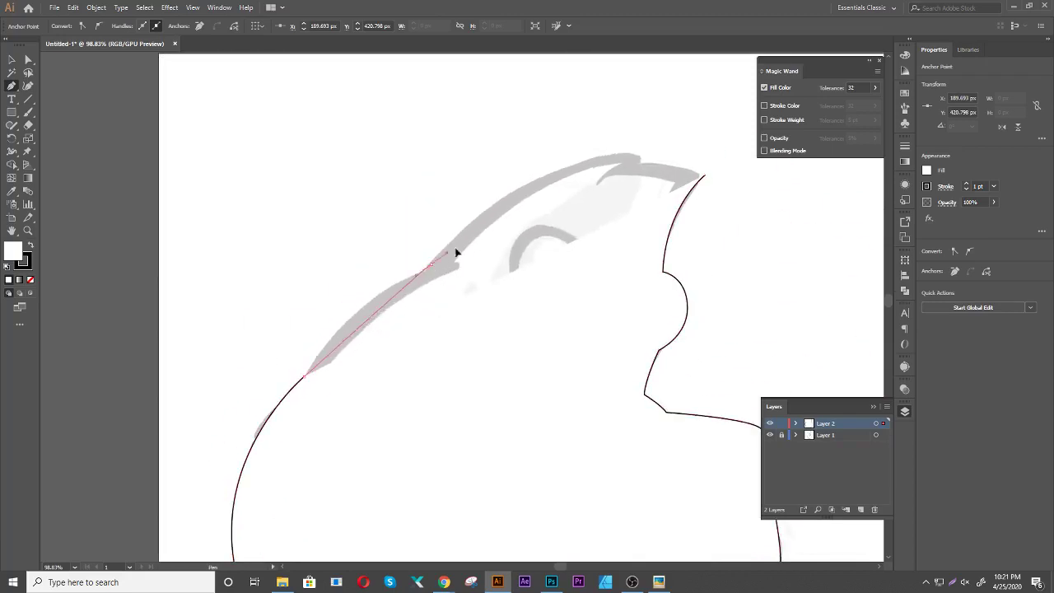
left_click(432, 265)
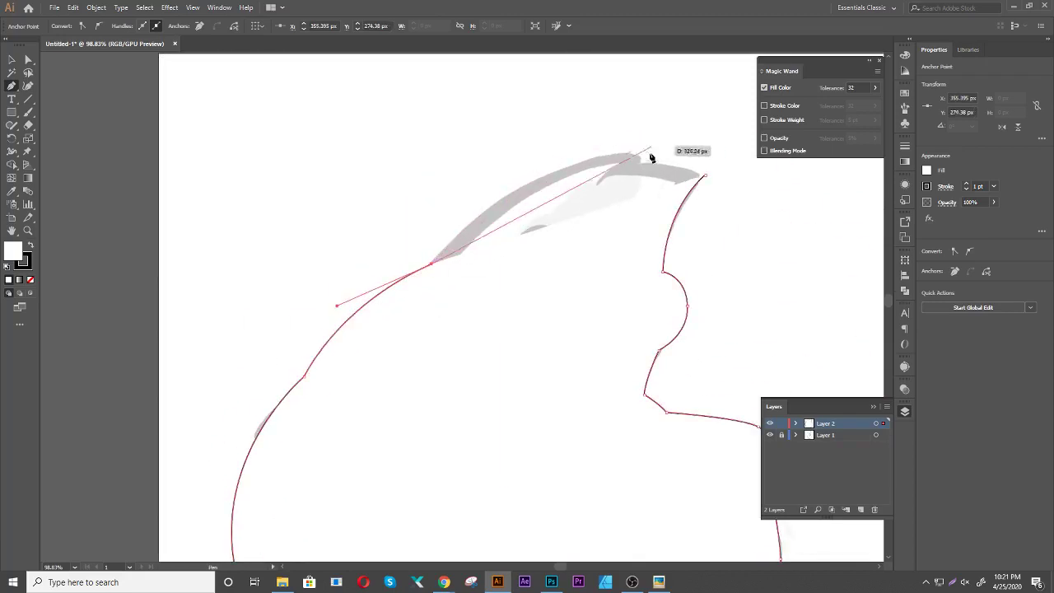
left_click_drag(643, 156, 762, 170)
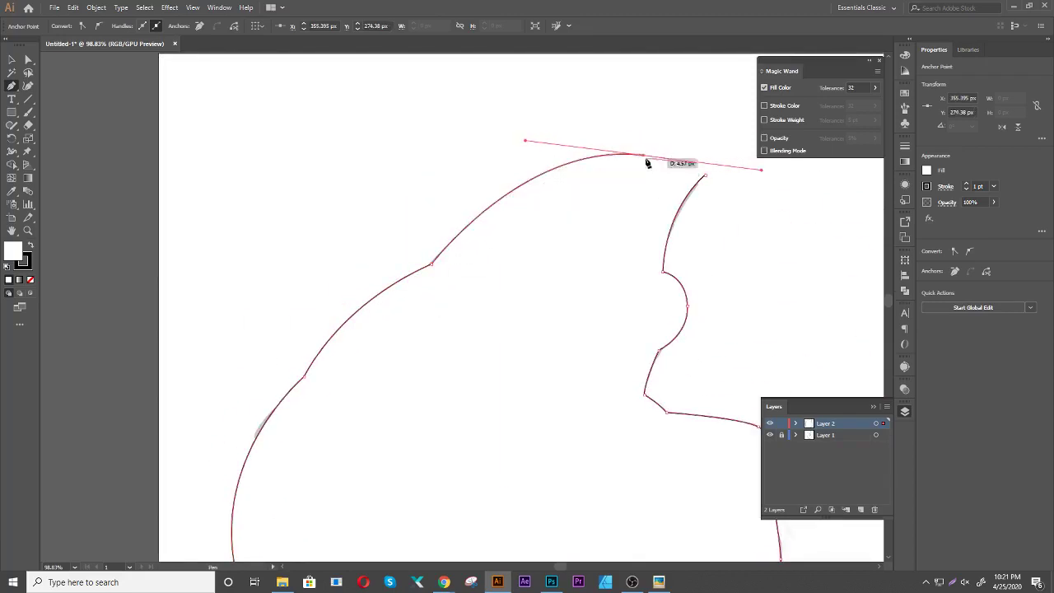
left_click_drag(644, 155, 33, 250)
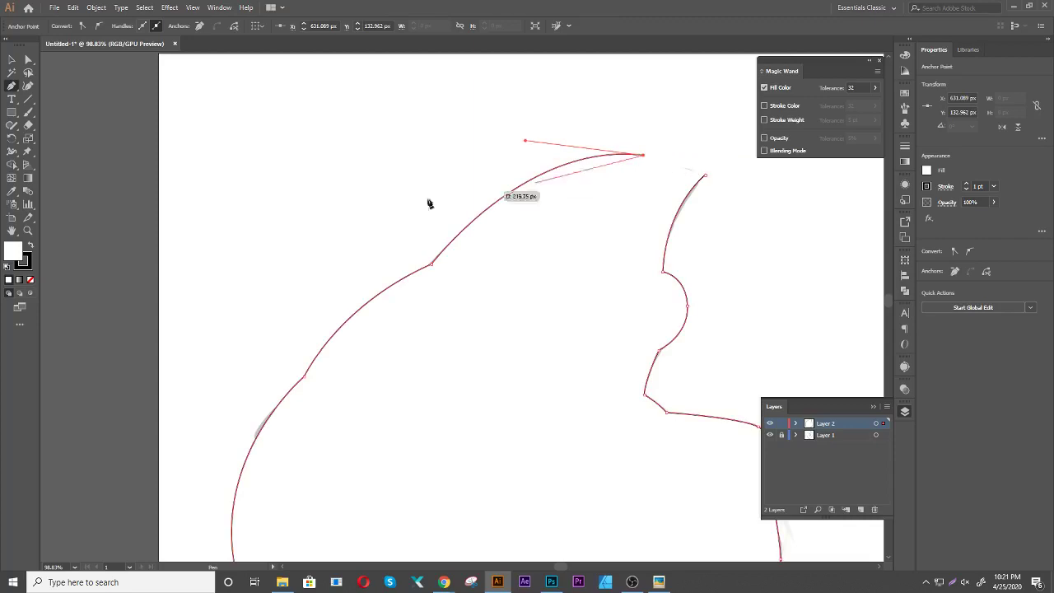
left_click(31, 281)
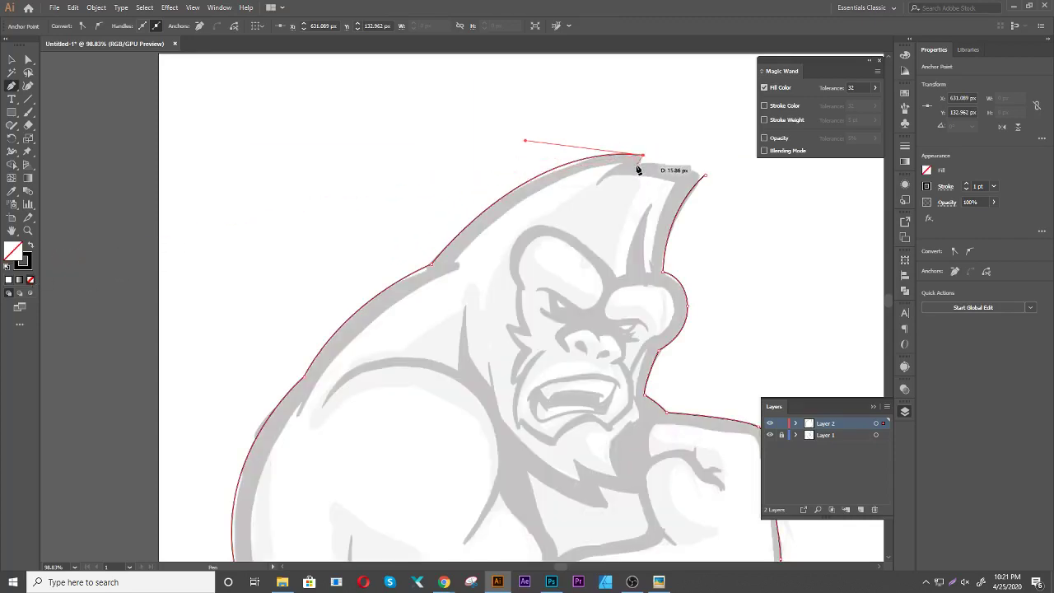
Close the outline at the crest tip, check its anchors, deselect, and zoom in on the crest
left_click_drag(638, 170, 635, 167)
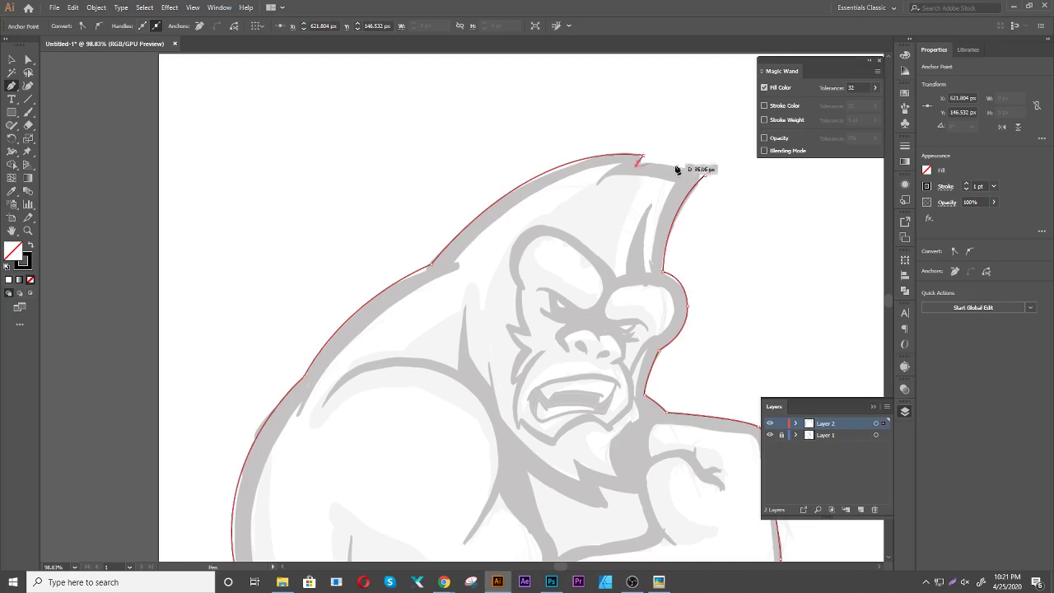
left_click(702, 174)
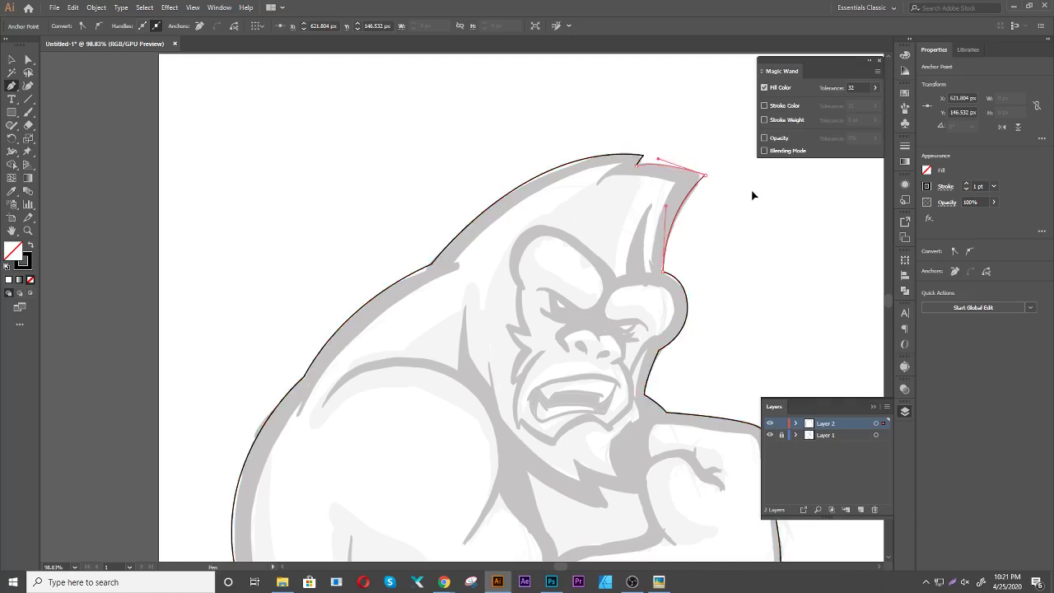
left_click_drag(762, 339, 653, 253)
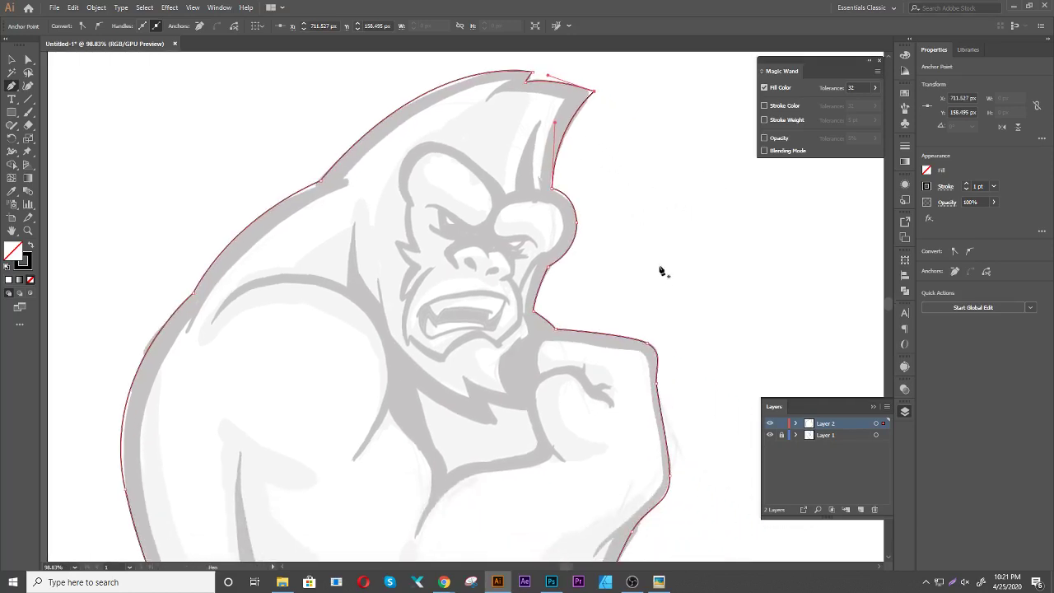
left_click(648, 263, "ctrl")
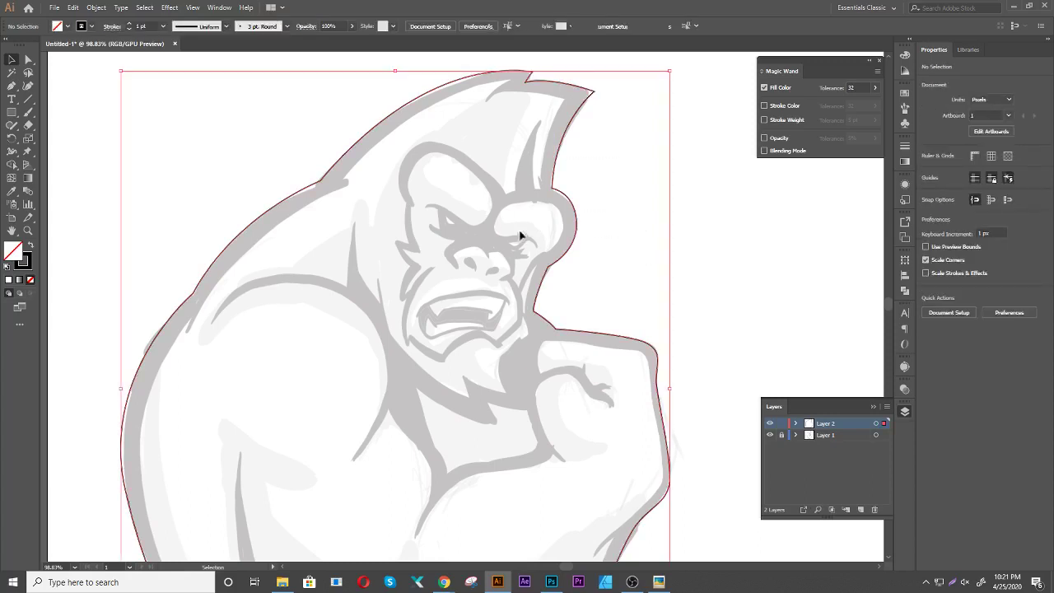
key("a")
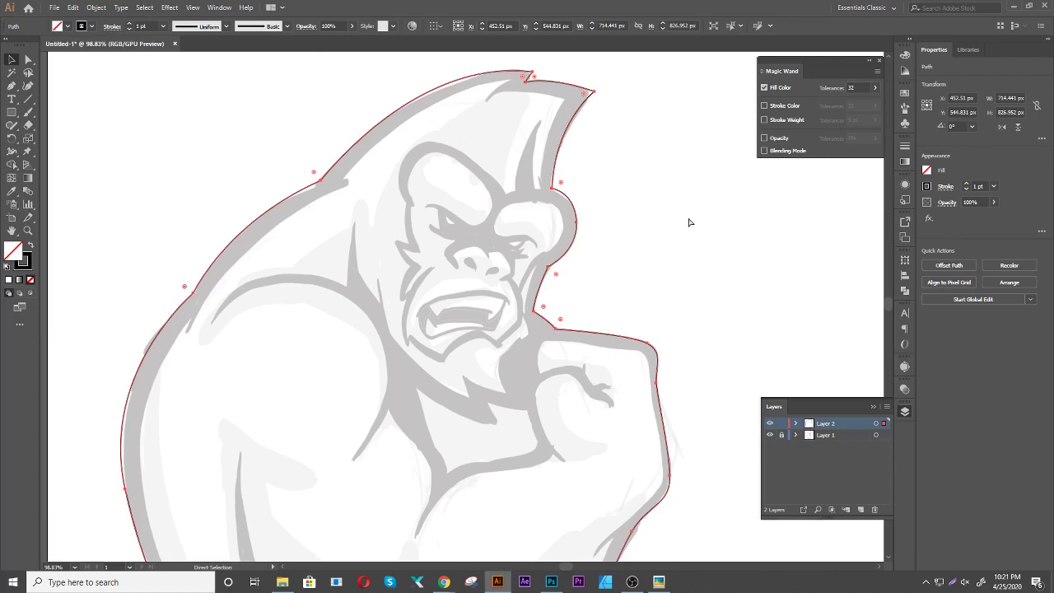
left_click(688, 219)
left_click_drag(543, 102, 670, 162)
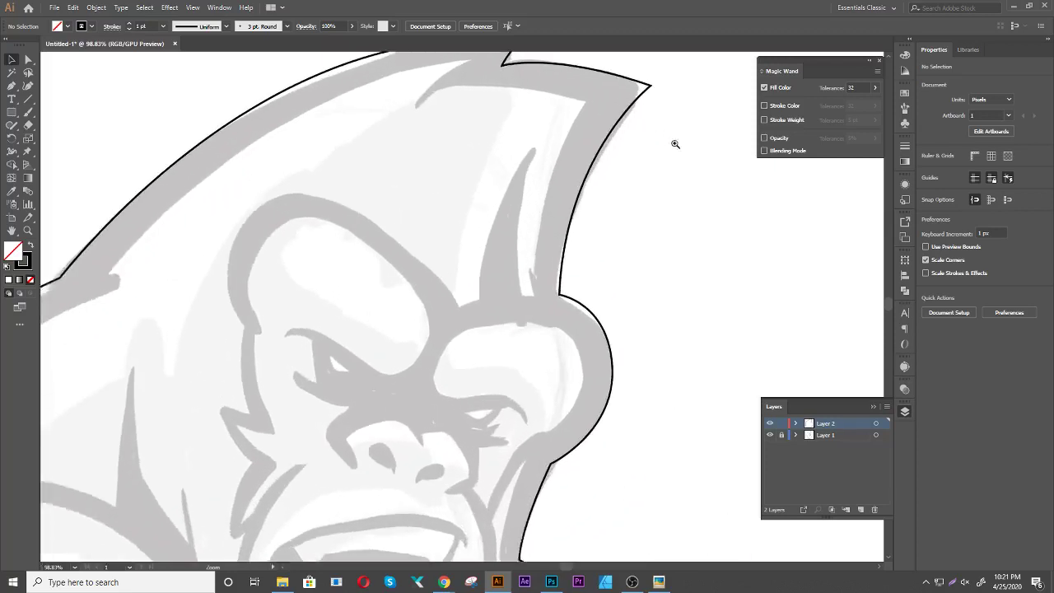
Start a second Pen path on the inner crest, curving it along the head top toward the notch
key("p")
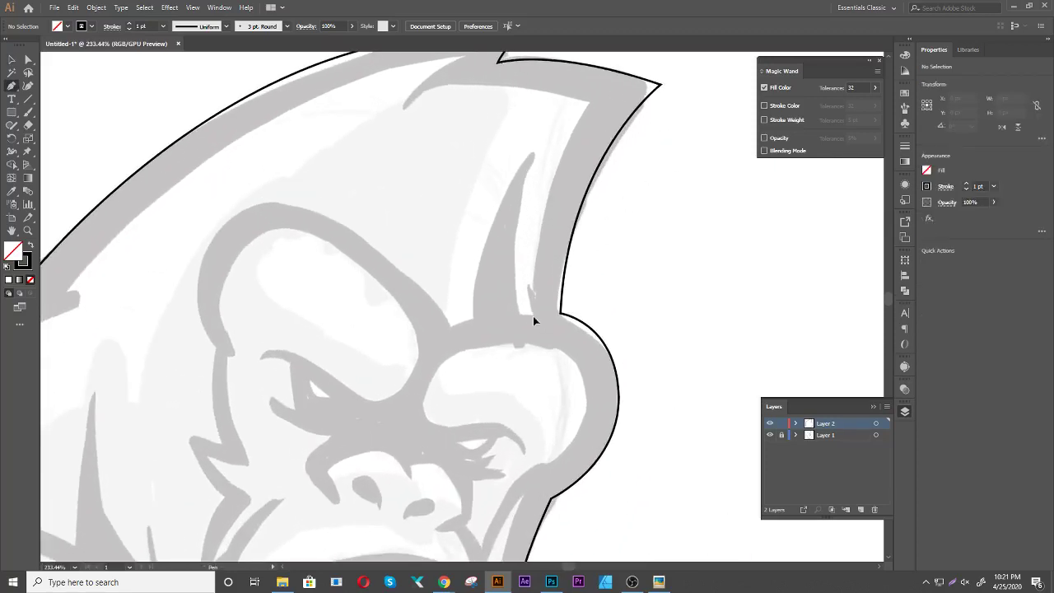
left_click(534, 320)
scroll(557, 206, "up", 5)
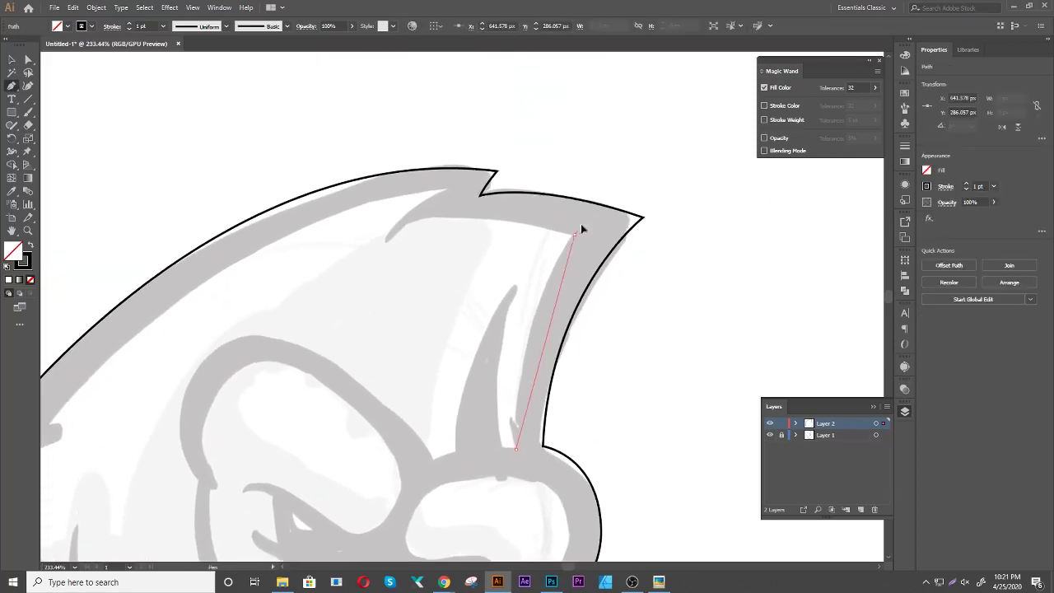
left_click_drag(574, 236, 641, 133)
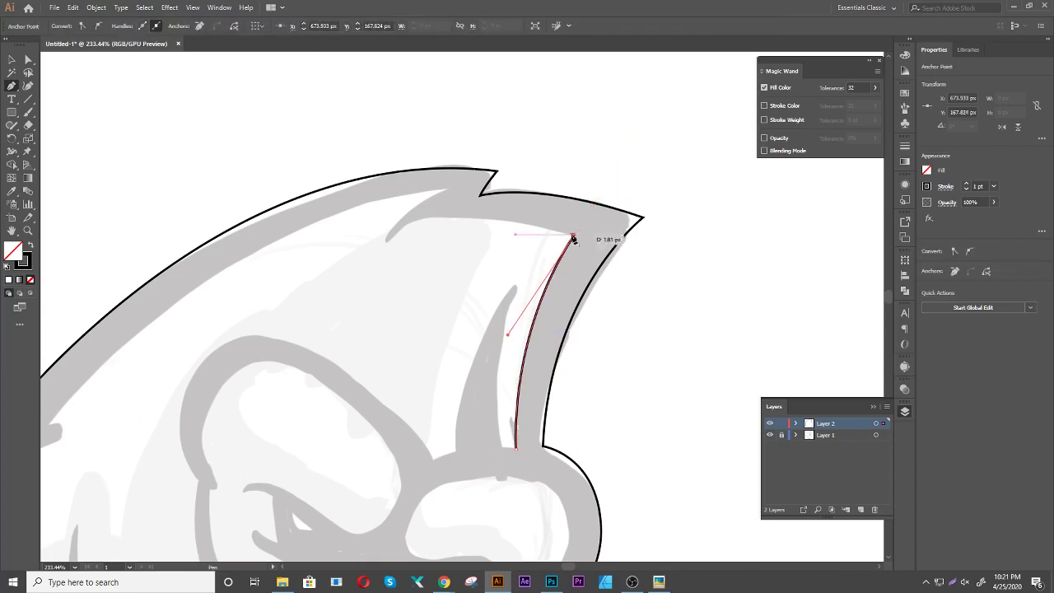
scroll(568, 227, "left", 5)
scroll(568, 226, "down", 1)
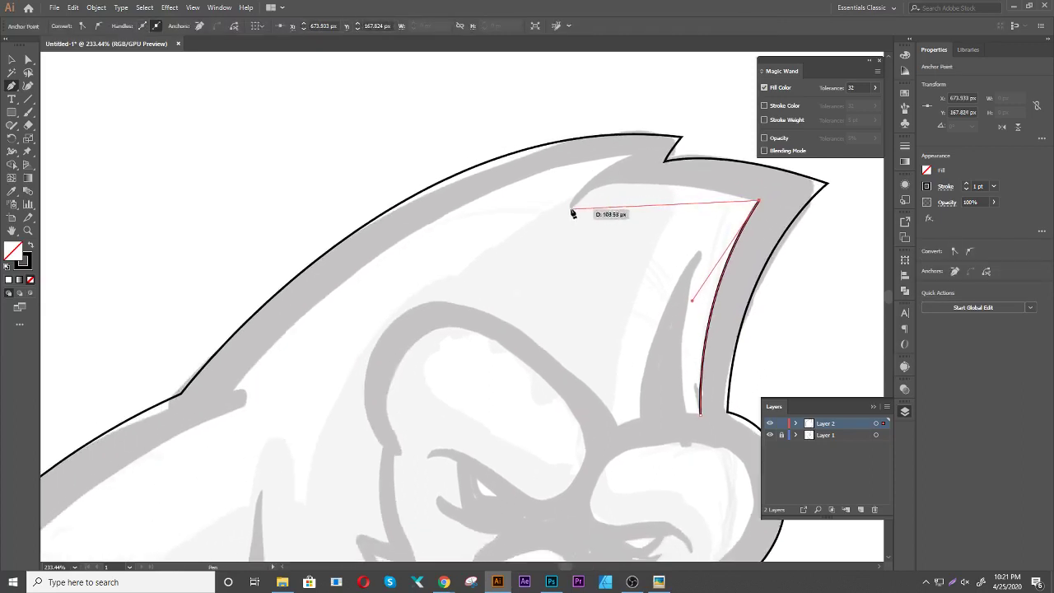
mouse_move(572, 211)
left_mouse_down()
mouse_move(516, 261)
mouse_move(500, 256)
left_mouse_up()
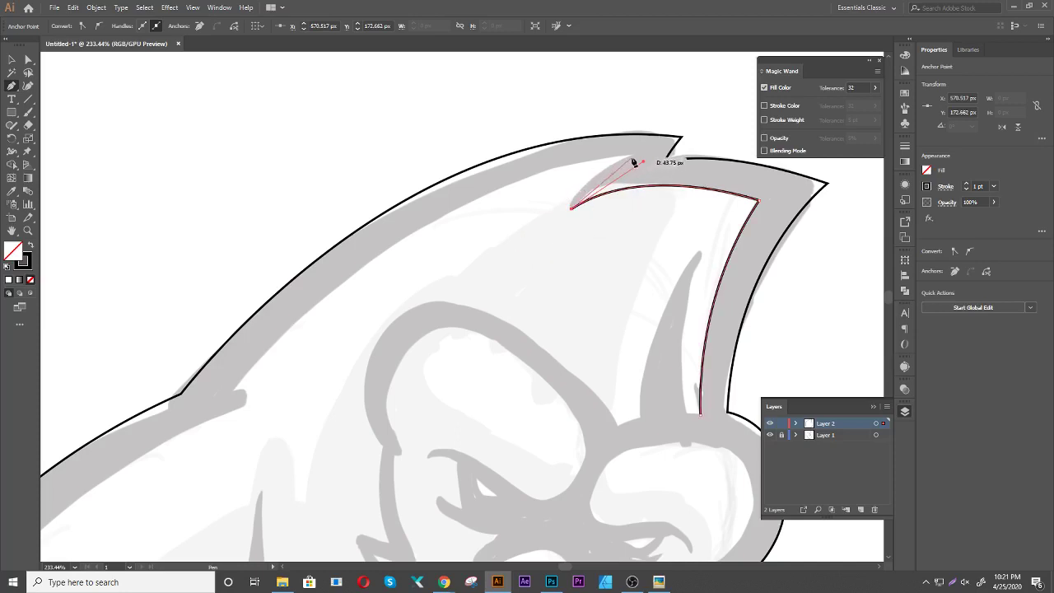
left_click_drag(634, 161, 637, 161)
Extend the inner path down the back with a corner anchor
scroll(632, 161, "down", 1)
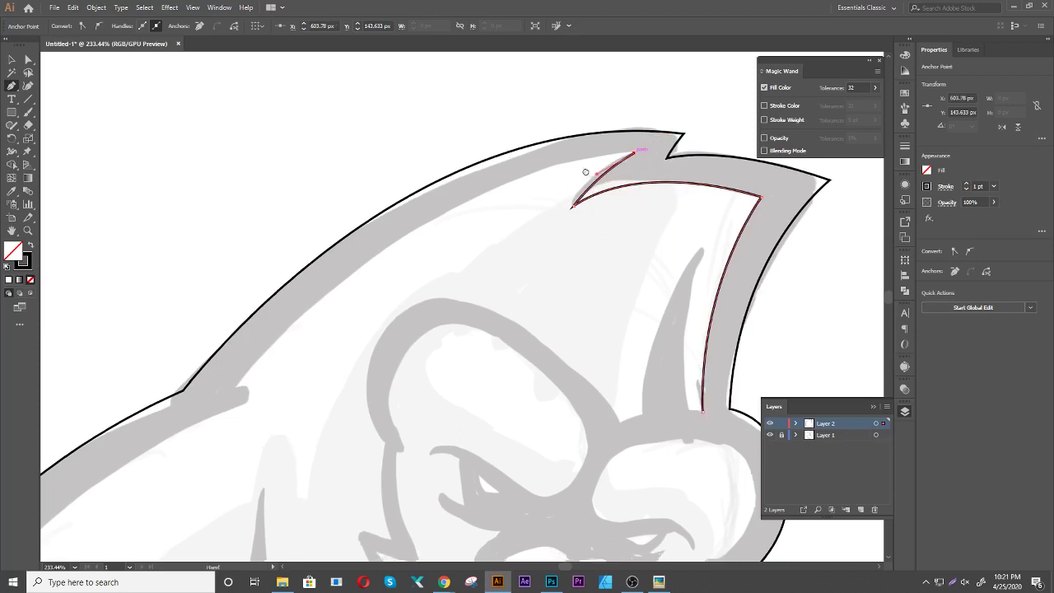
scroll(639, 160, "down", 2)
scroll(573, 197, "down", 1)
scroll(574, 197, "down", 2)
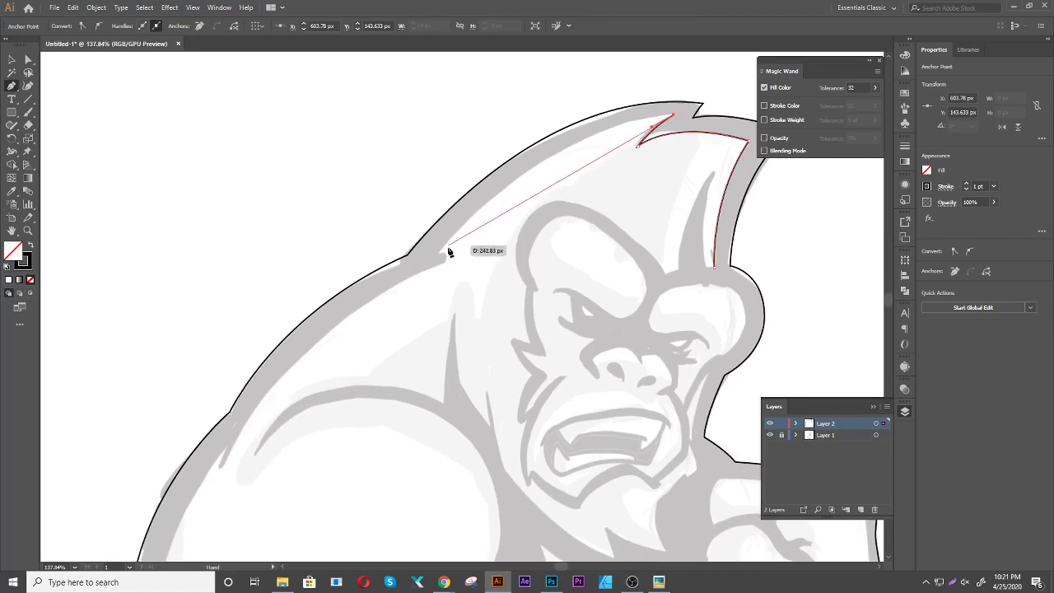
left_click_drag(441, 255, 340, 392)
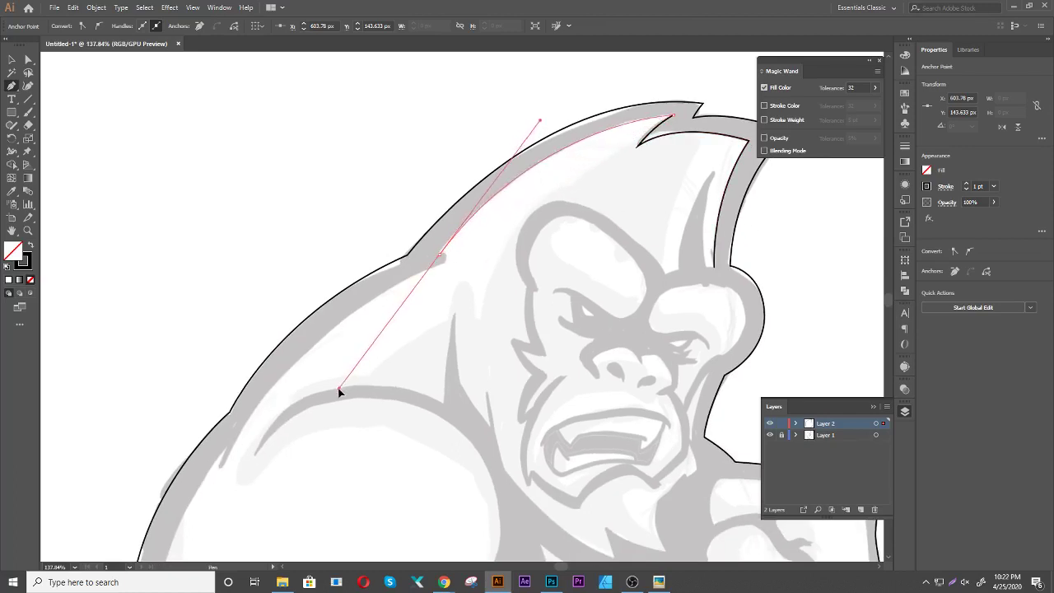
left_click(442, 255)
Continue the inner path past a shoulder corner and down the outer arm toward its bottom
left_click_drag(452, 256, 523, 190)
scroll(523, 190, "down", 1)
scroll(531, 192, "down", 1)
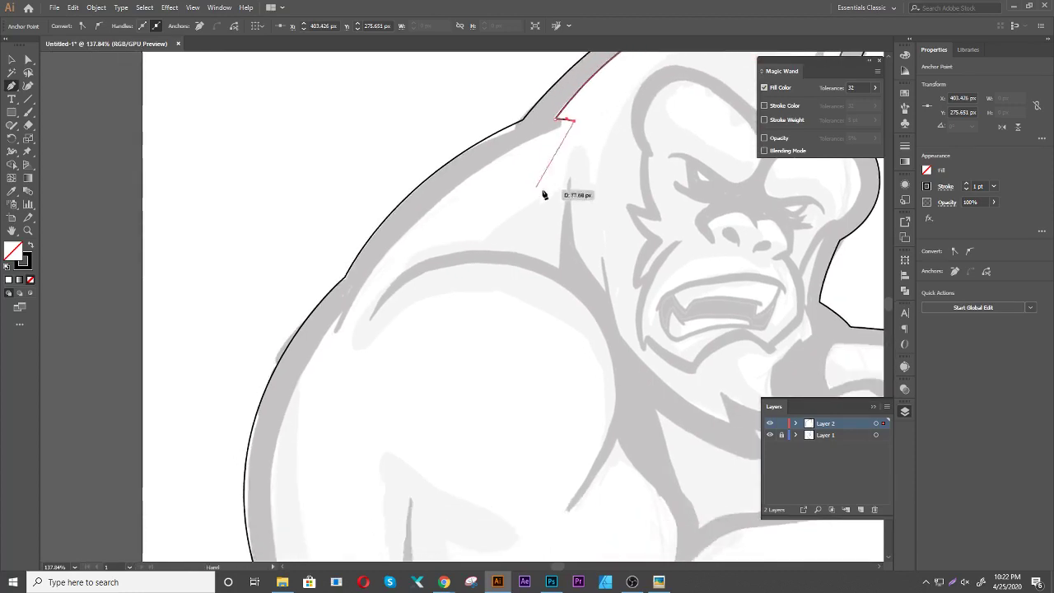
scroll(544, 195, "down", 1)
scroll(494, 238, "down", 1)
left_click_drag(424, 274, 375, 380)
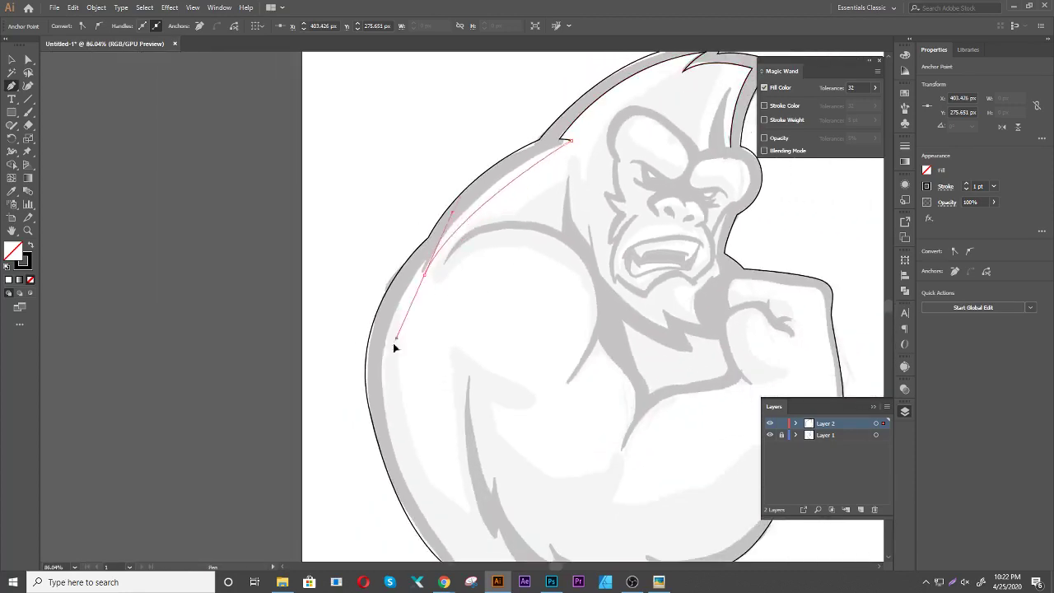
mouse_move(437, 269)
left_mouse_down()
mouse_move(424, 278)
mouse_move(429, 257)
left_mouse_up()
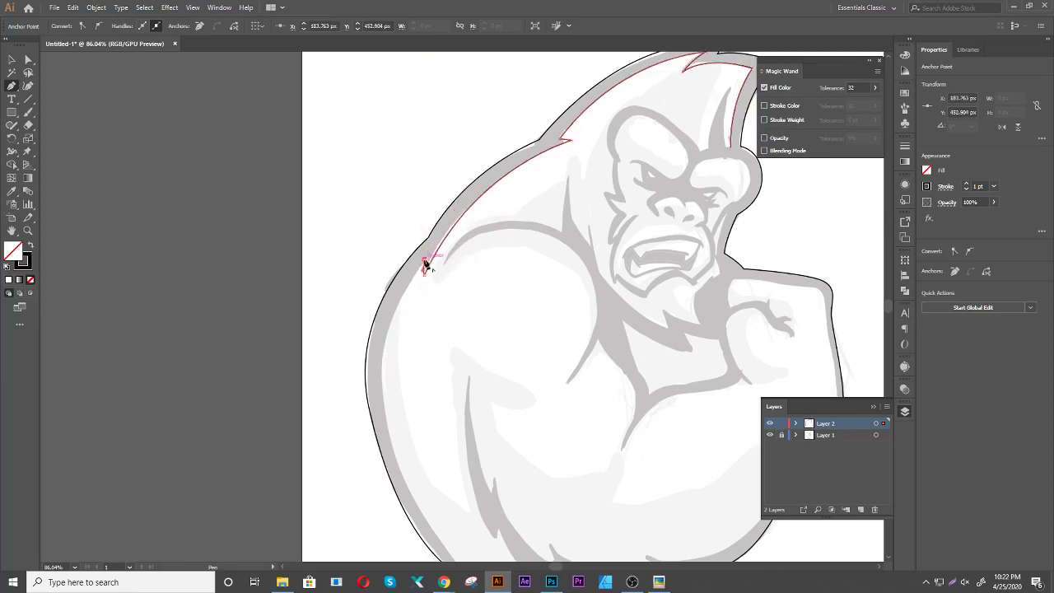
scroll(426, 263, "down", 2)
scroll(396, 247, "down", 2)
left_click_drag(360, 238, 364, 306)
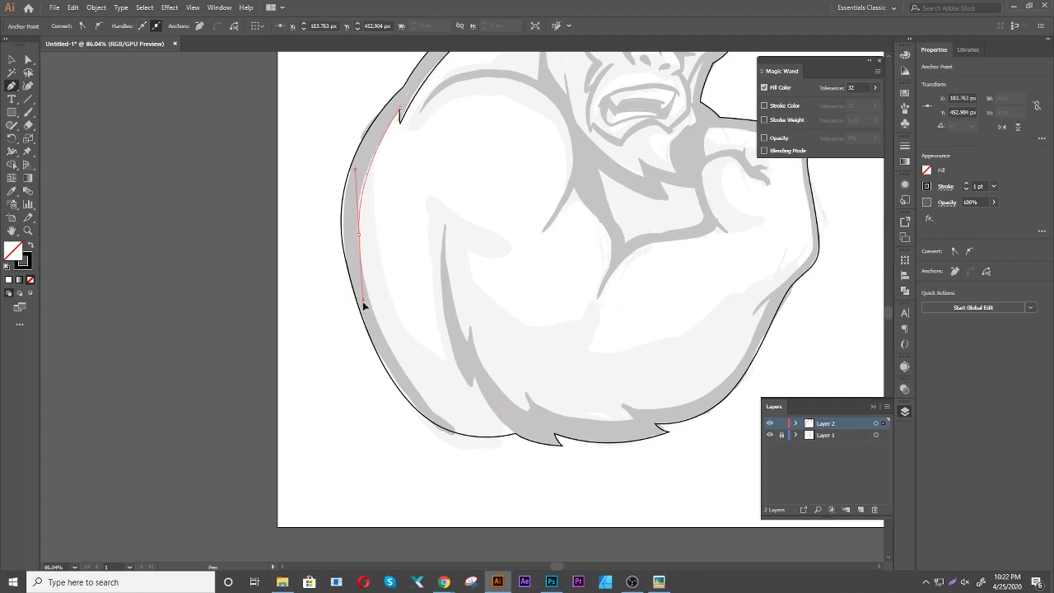
left_click_drag(443, 412, 478, 436)
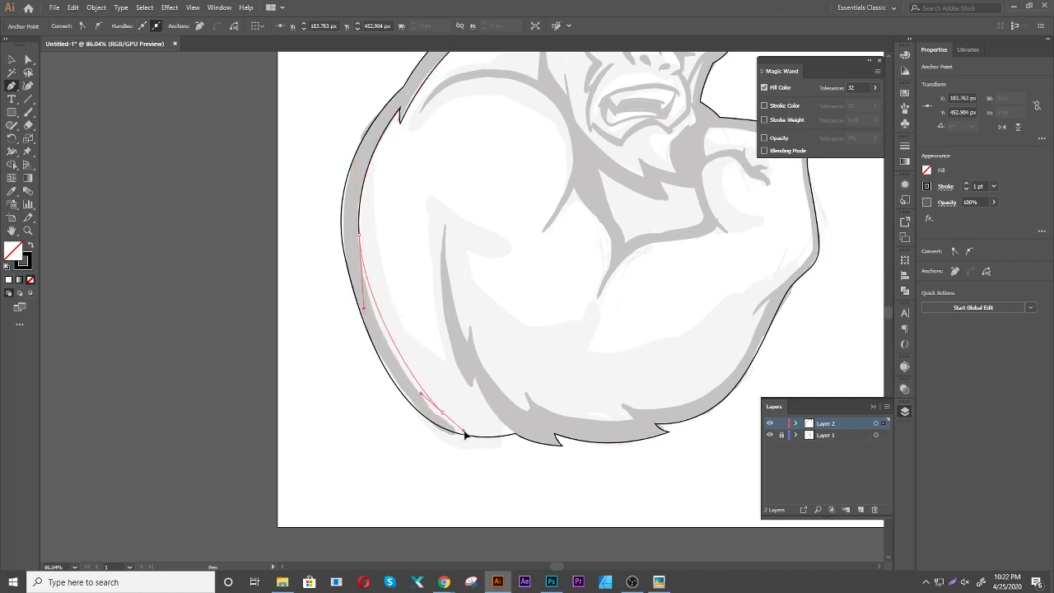
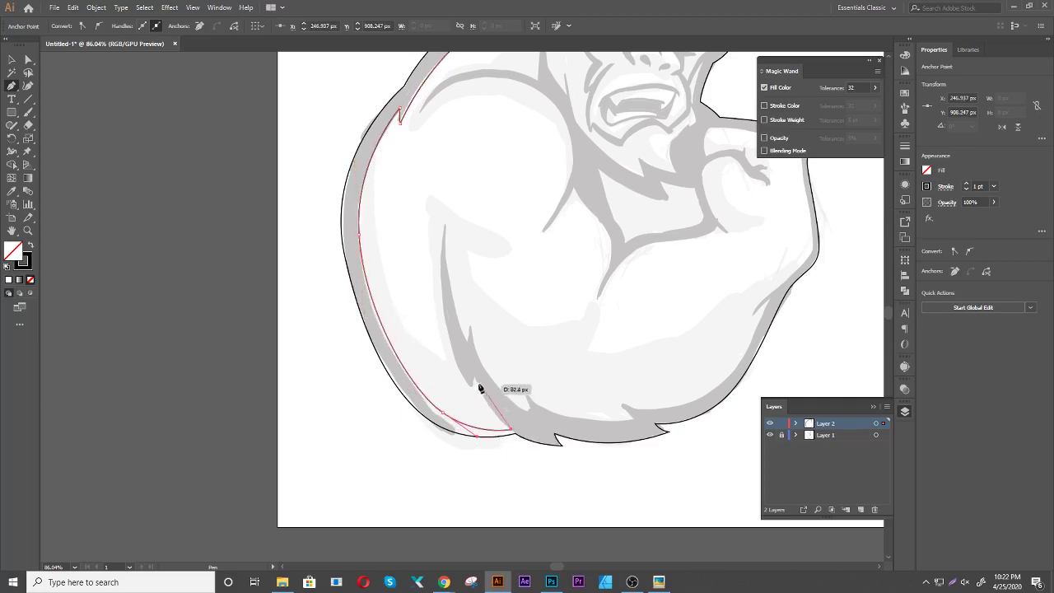
Place a curved anchor on the lower arm's inner edge and convert it to a sharp corner
left_click_drag(475, 377, 468, 346)
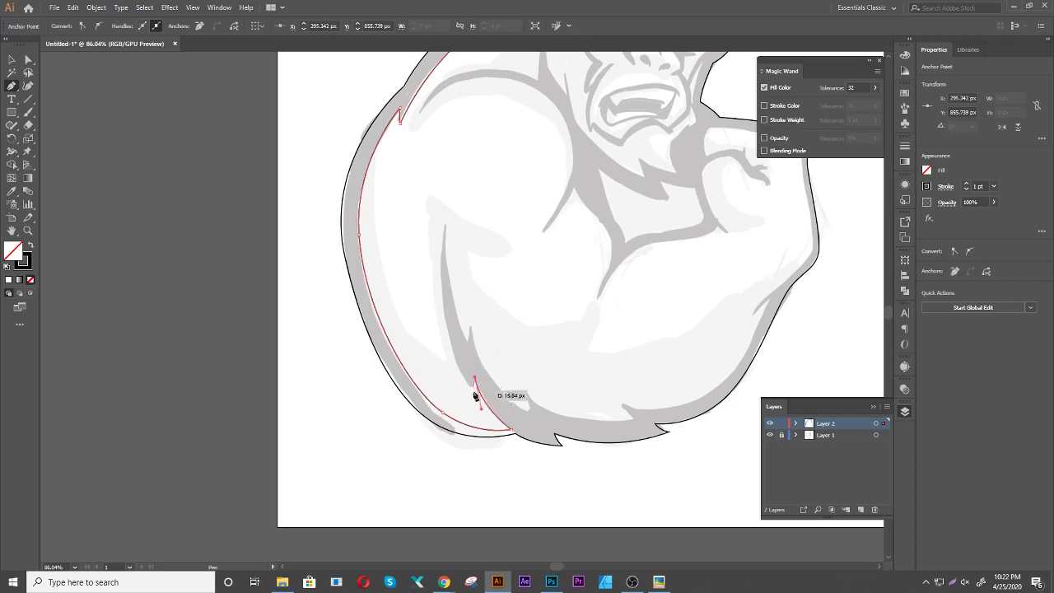
left_click_drag(475, 396, 499, 258)
scroll(473, 391, "up", 4)
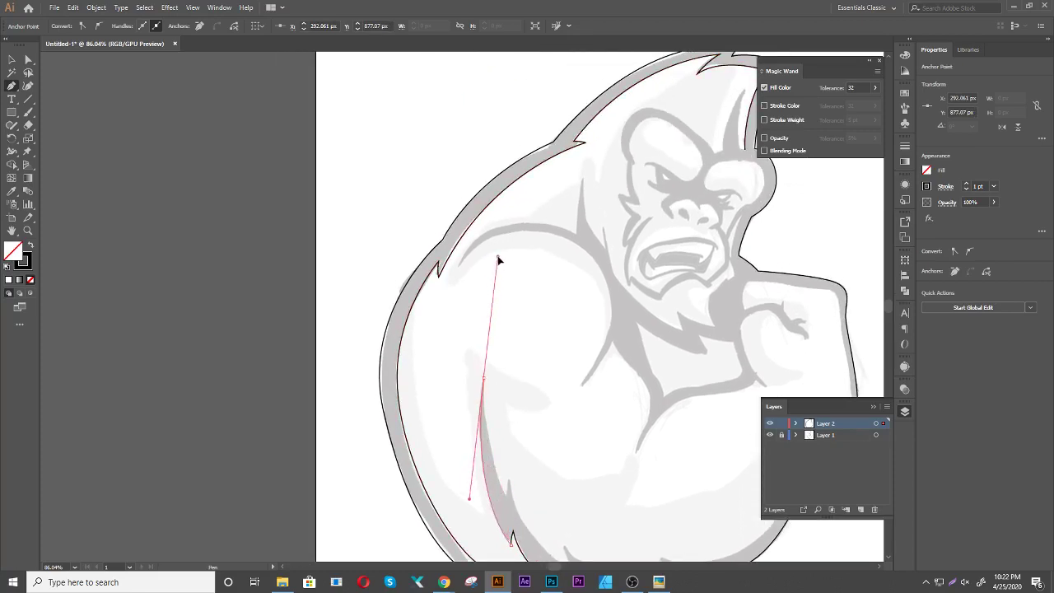
left_click(484, 378)
scroll(497, 396, "up", 2)
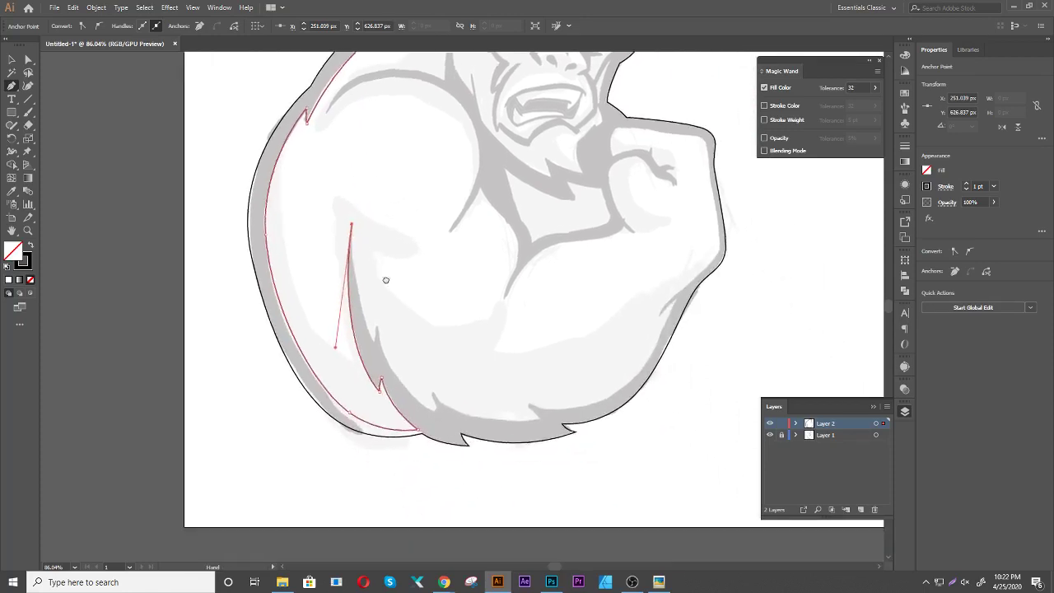
scroll(412, 348, "up", 1)
scroll(400, 318, "up", 2)
scroll(371, 348, "up", 2)
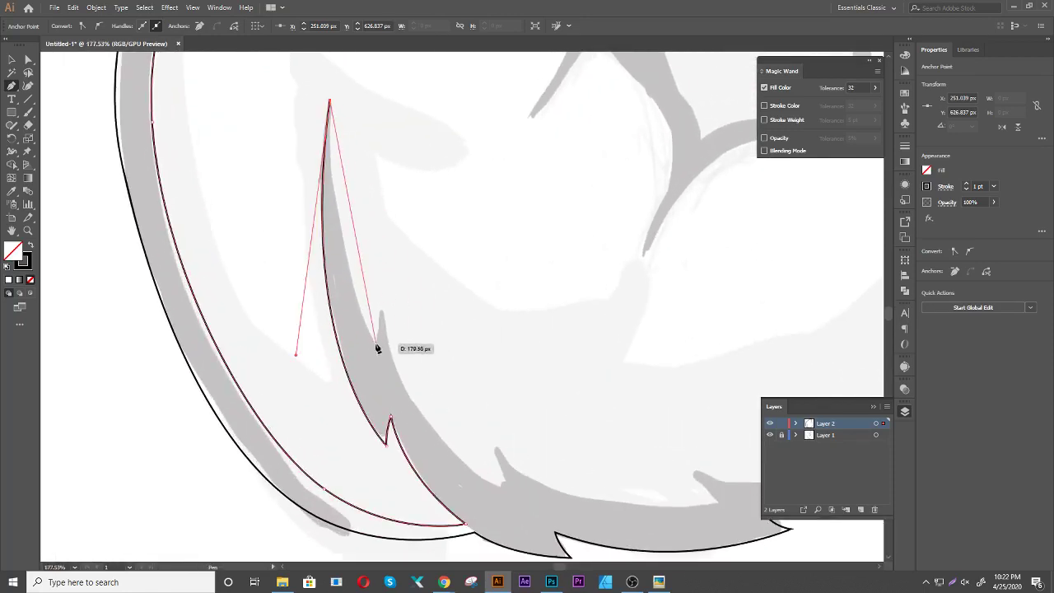
Trace the inner fur spike and the jagged bottom fur tufts with curved and corner points
left_click_drag(376, 343, 420, 401)
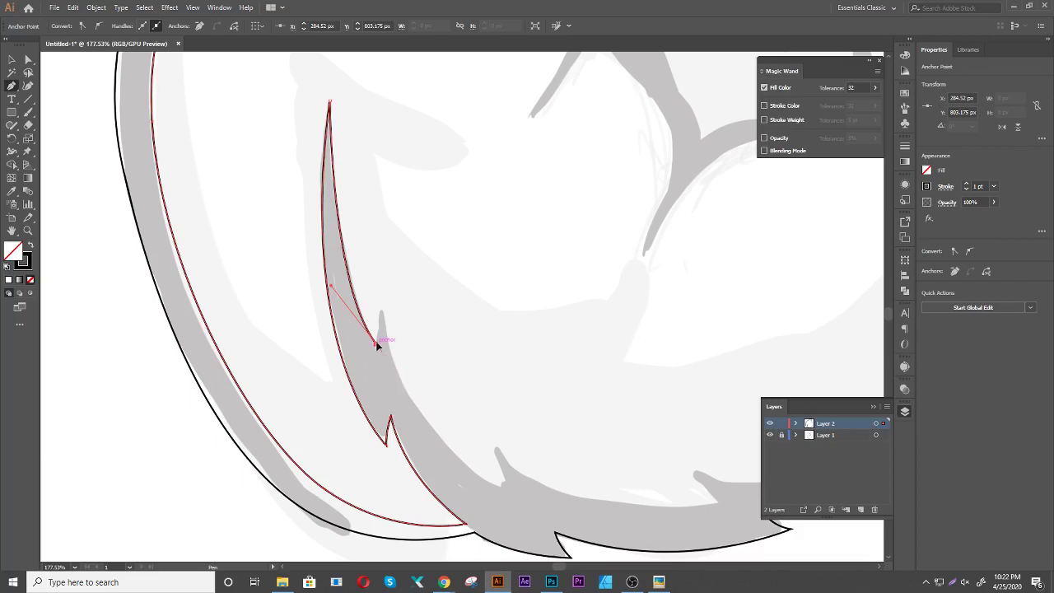
left_click_drag(382, 311, 388, 287)
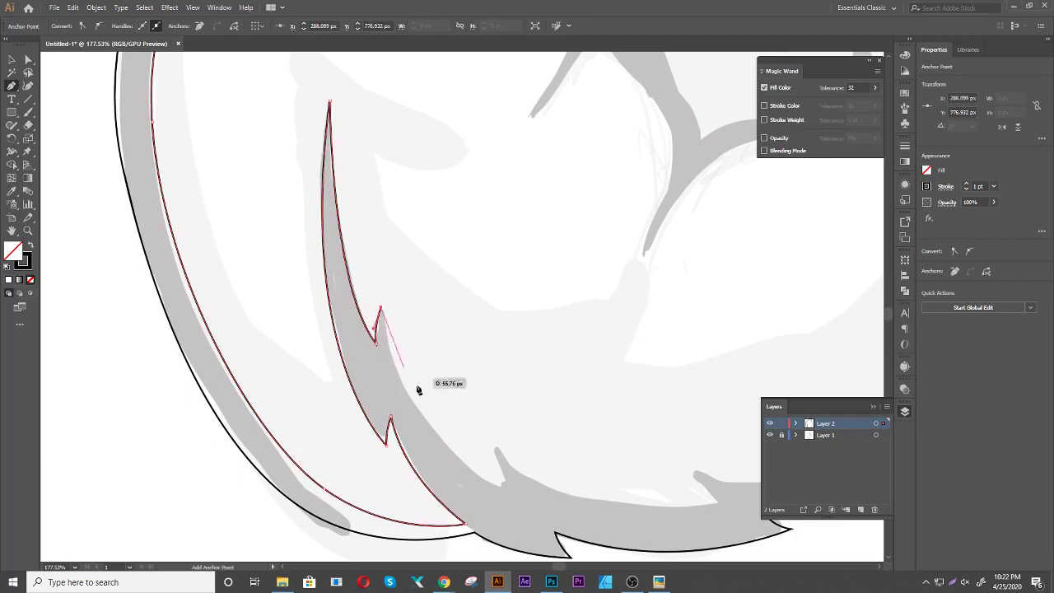
scroll(417, 390, "down", 3)
left_click_drag(427, 378, 523, 420)
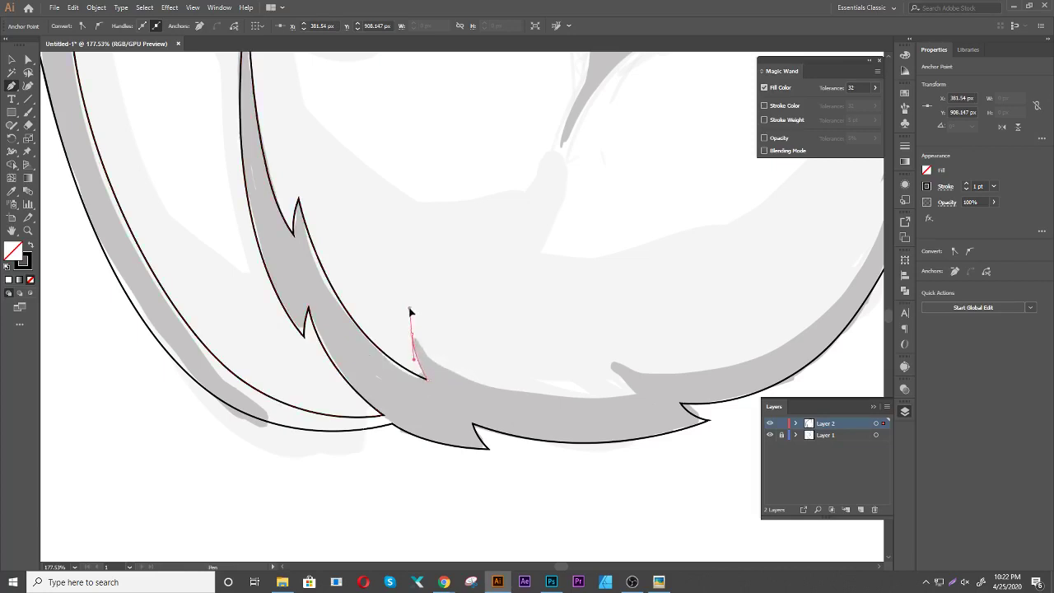
left_click(411, 334)
mouse_move(603, 400)
left_mouse_down()
mouse_move(489, 356)
mouse_move(668, 315)
left_mouse_up()
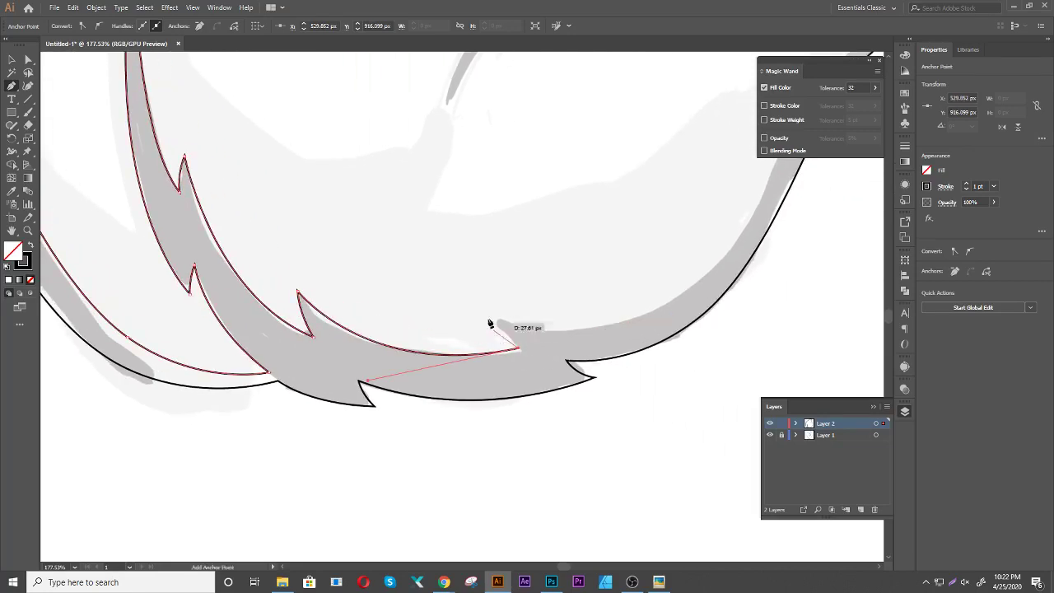
Curve the outline along the arm's bottom edge and up its right side to the notch
left_click_drag(491, 320, 477, 291)
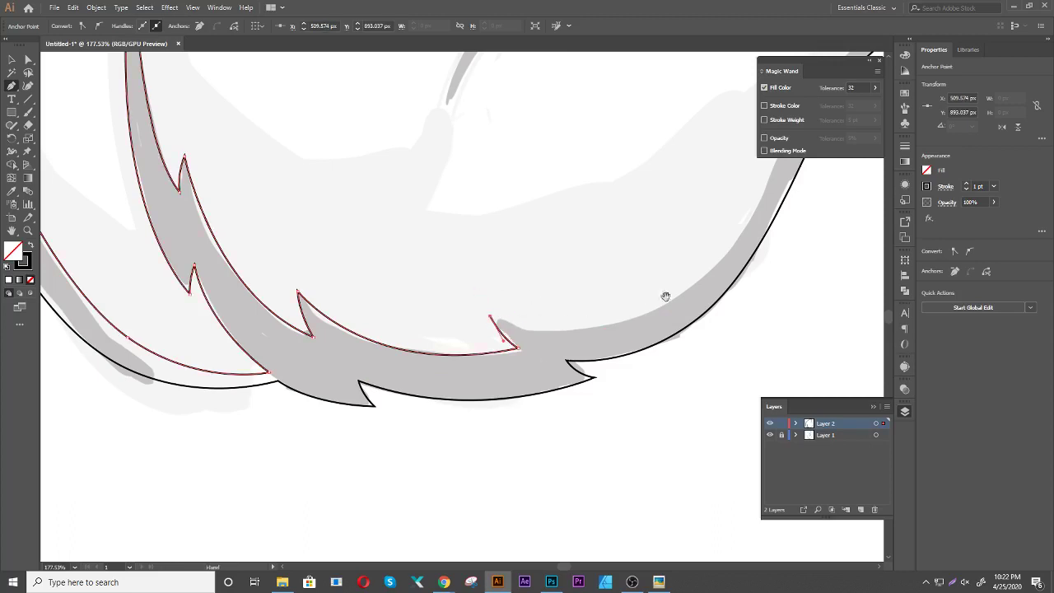
left_click_drag(665, 297, 519, 408)
left_click_drag(577, 361, 648, 262)
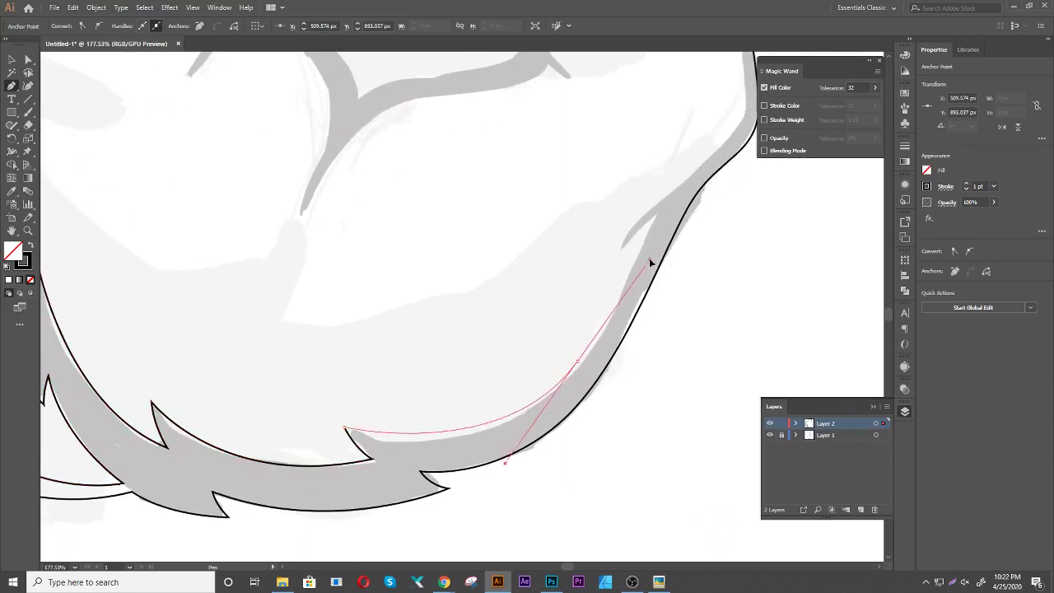
left_click_drag(658, 215, 680, 184)
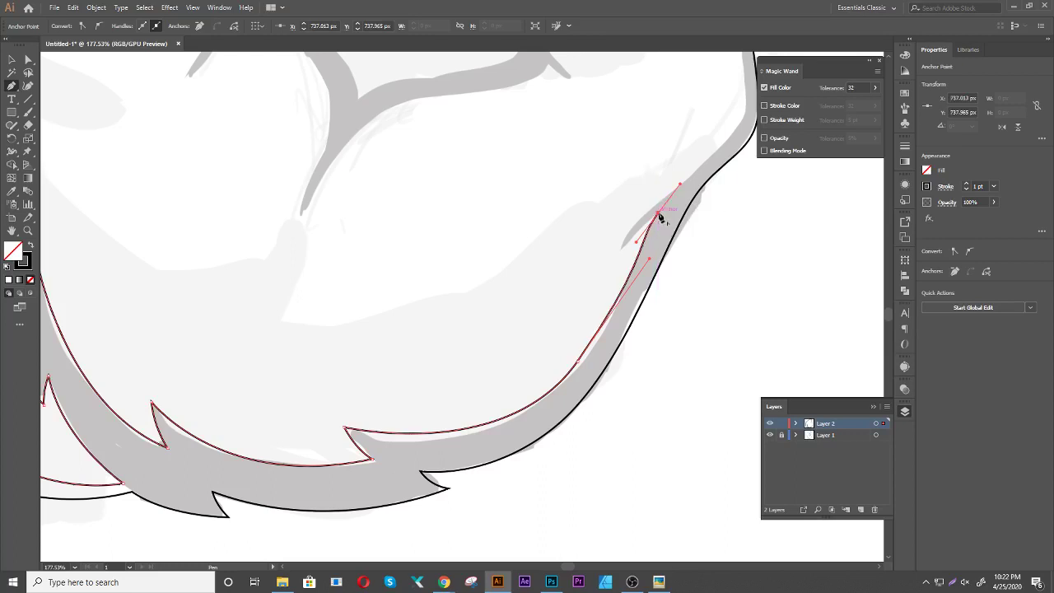
left_click_drag(624, 249, 609, 261)
mouse_move(686, 190)
left_mouse_down()
mouse_move(482, 311)
mouse_move(527, 283)
mouse_move(547, 164)
mouse_move(609, 349)
left_mouse_up()
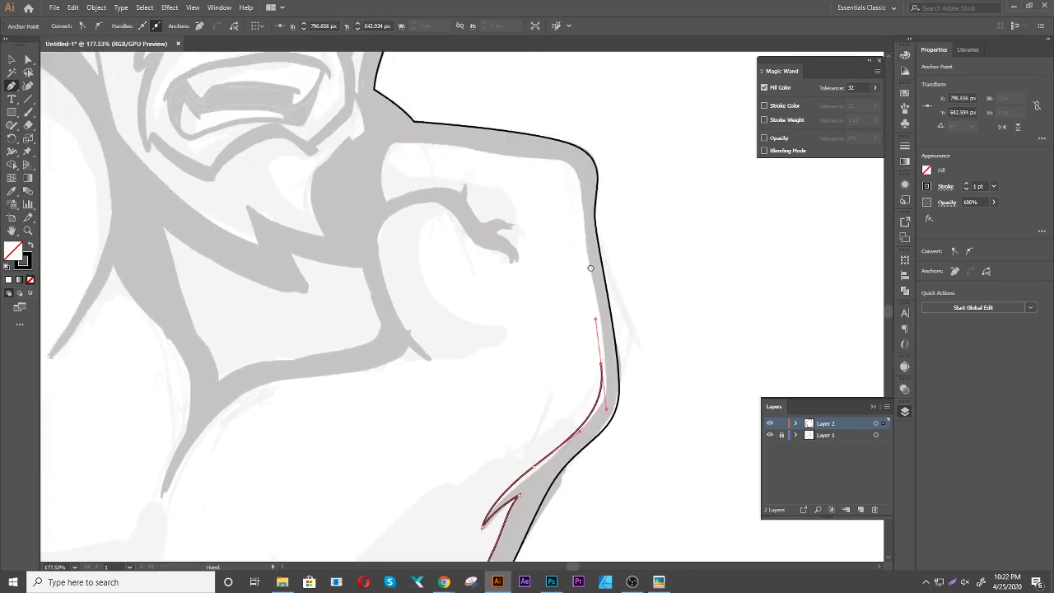
Trace up the arm's right edge, across its top, and around the clenched hand's fingers
left_click_drag(593, 300, 593, 258)
left_click_drag(592, 209, 566, 191)
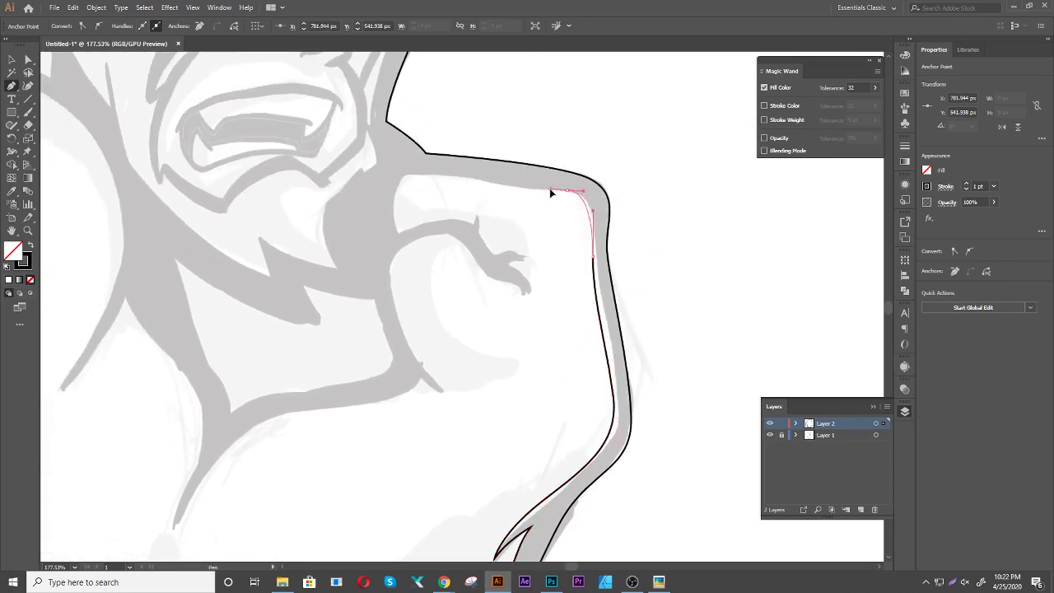
mouse_move(450, 173)
left_mouse_down()
mouse_move(400, 189)
mouse_move(400, 247)
left_mouse_up()
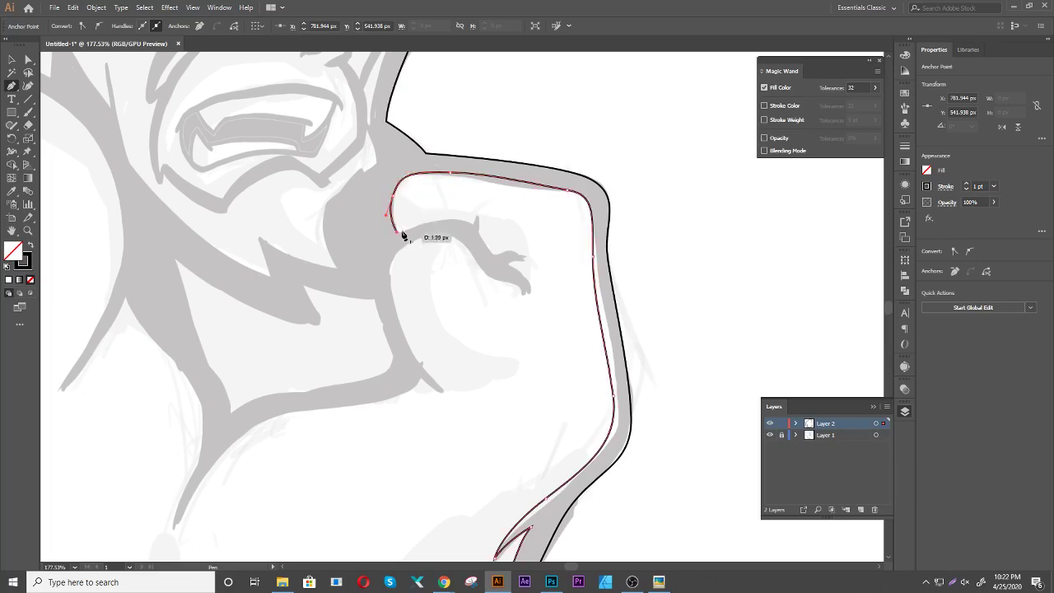
mouse_move(471, 221)
left_mouse_down()
mouse_move(498, 262)
mouse_move(534, 263)
mouse_move(508, 273)
mouse_move(525, 310)
mouse_move(467, 252)
mouse_move(415, 233)
left_mouse_up()
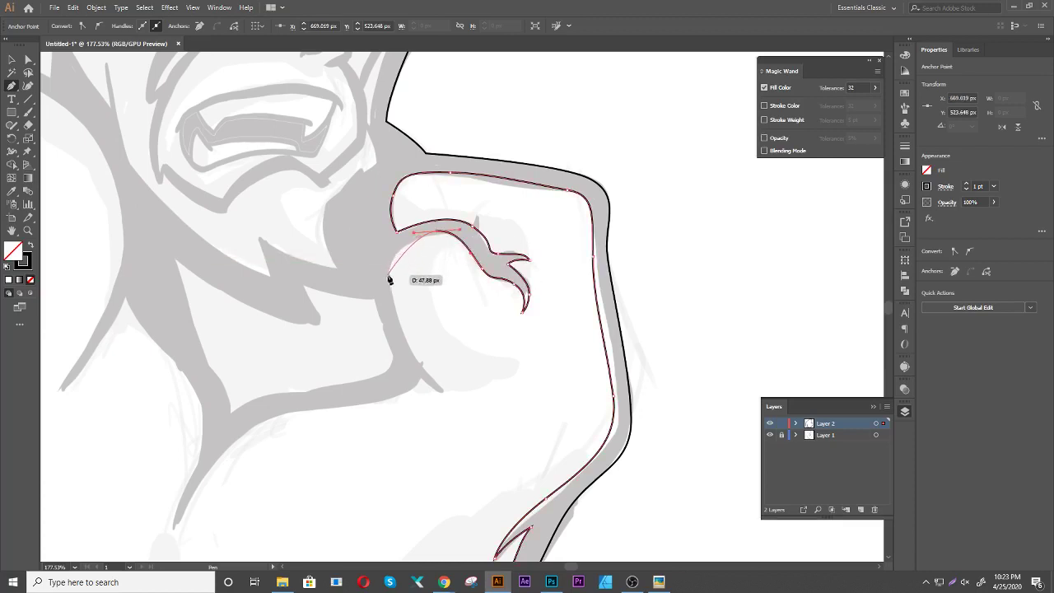
left_click_drag(388, 276, 386, 303)
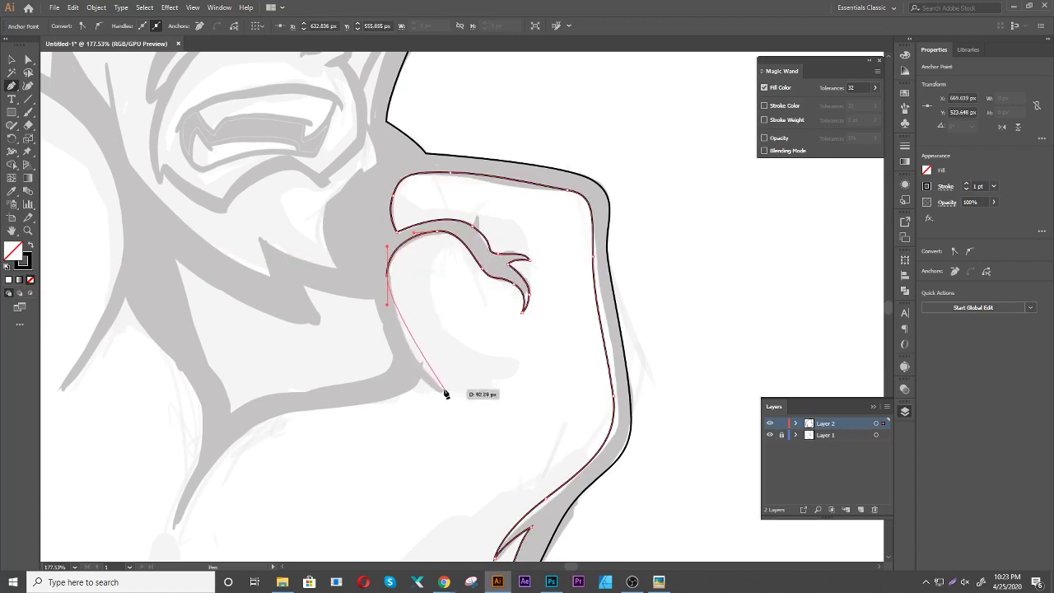
left_click_drag(445, 387, 477, 416)
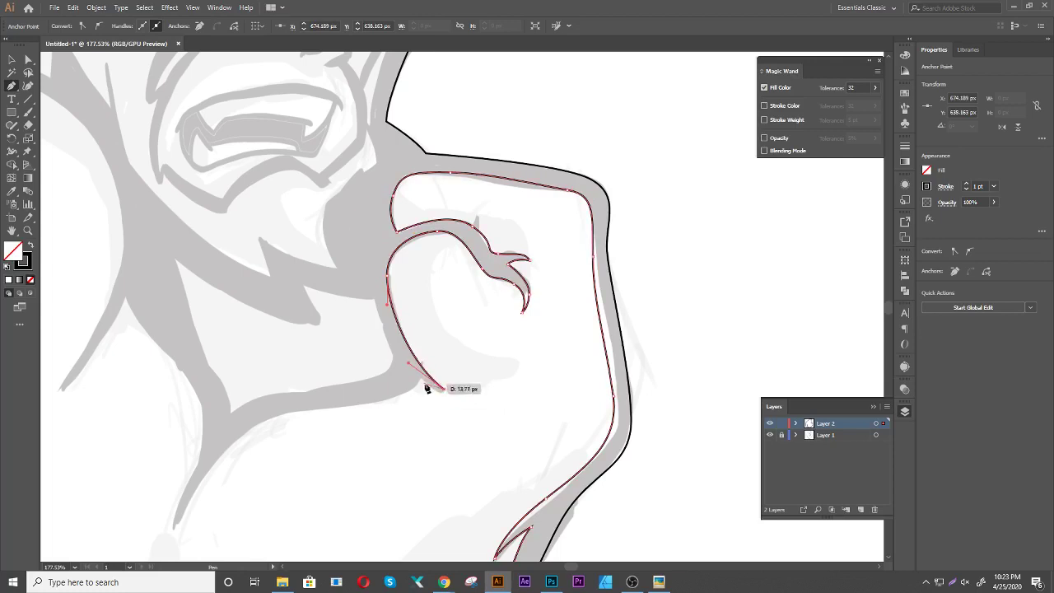
left_click_drag(426, 388, 419, 387)
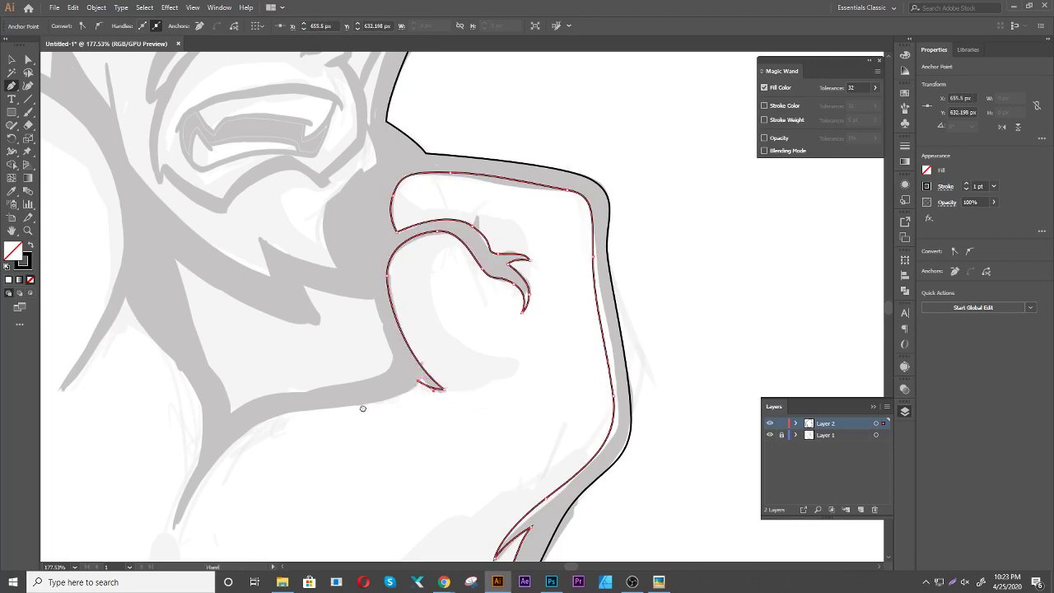
Outline the chest shadow below the face, ending with a corner point toward the neck
left_click_drag(362, 408, 625, 288)
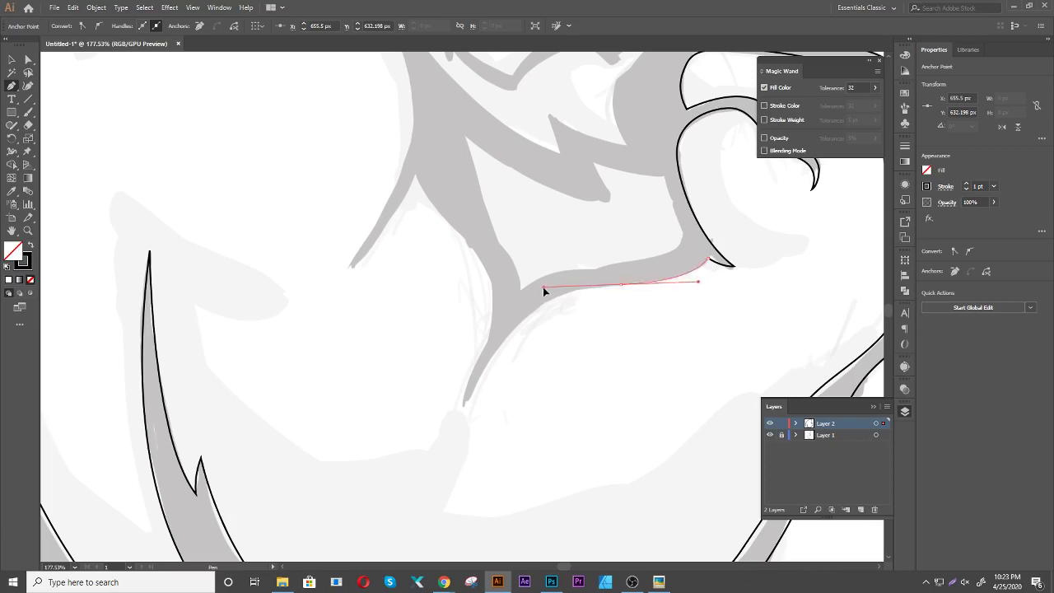
left_click_drag(465, 405, 443, 461)
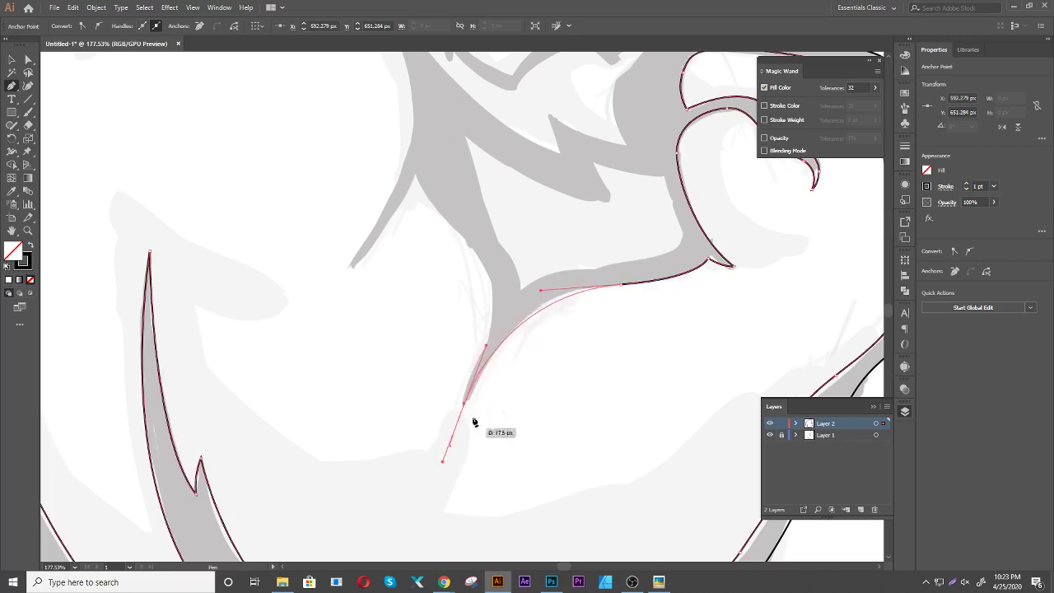
left_click_drag(465, 391, 495, 284)
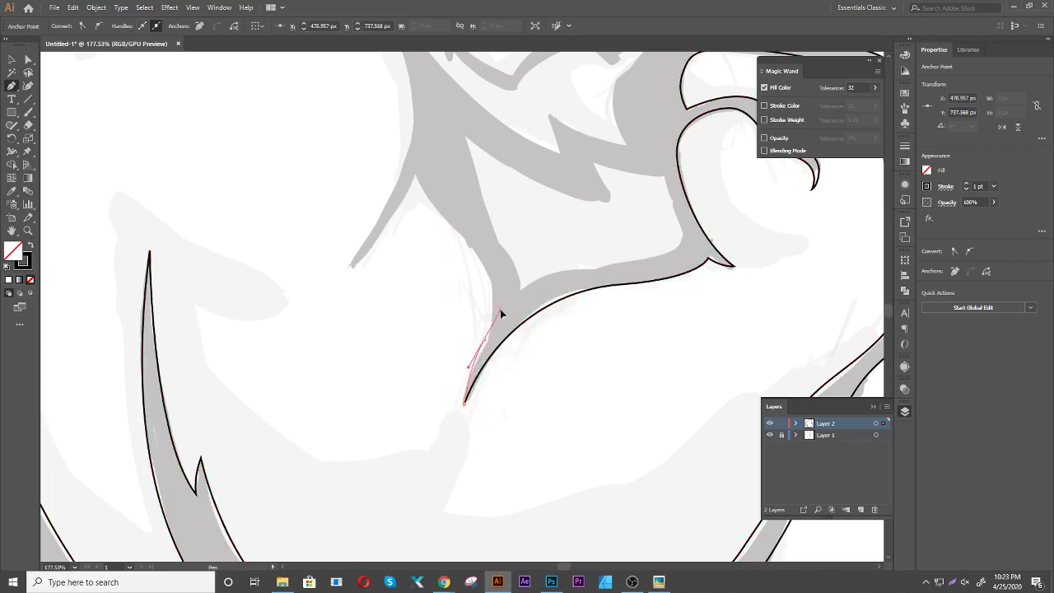
left_click_drag(464, 239, 421, 197)
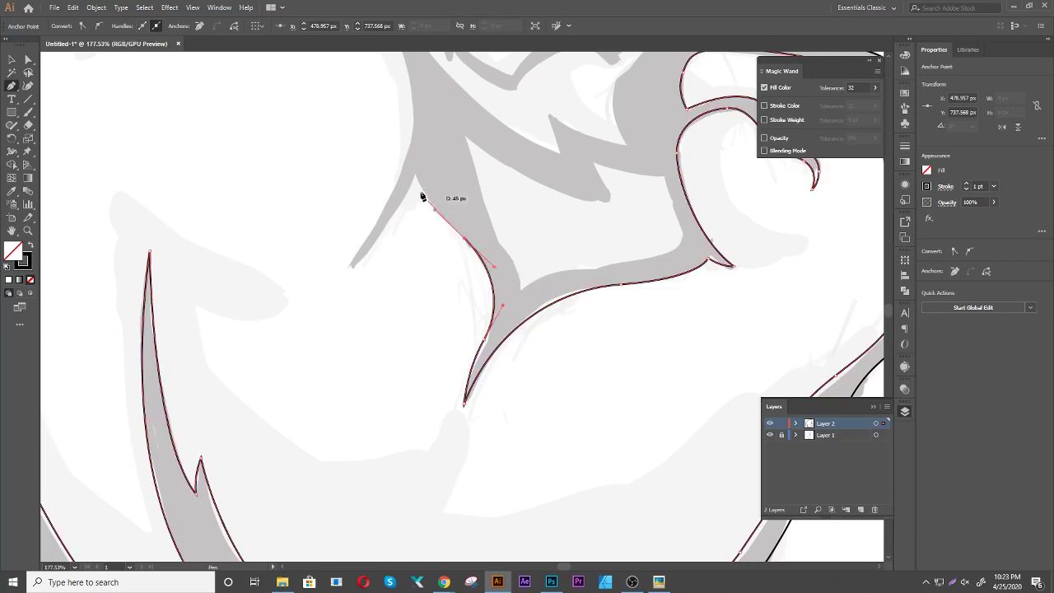
left_click_drag(412, 159, 449, 355)
left_click(388, 414)
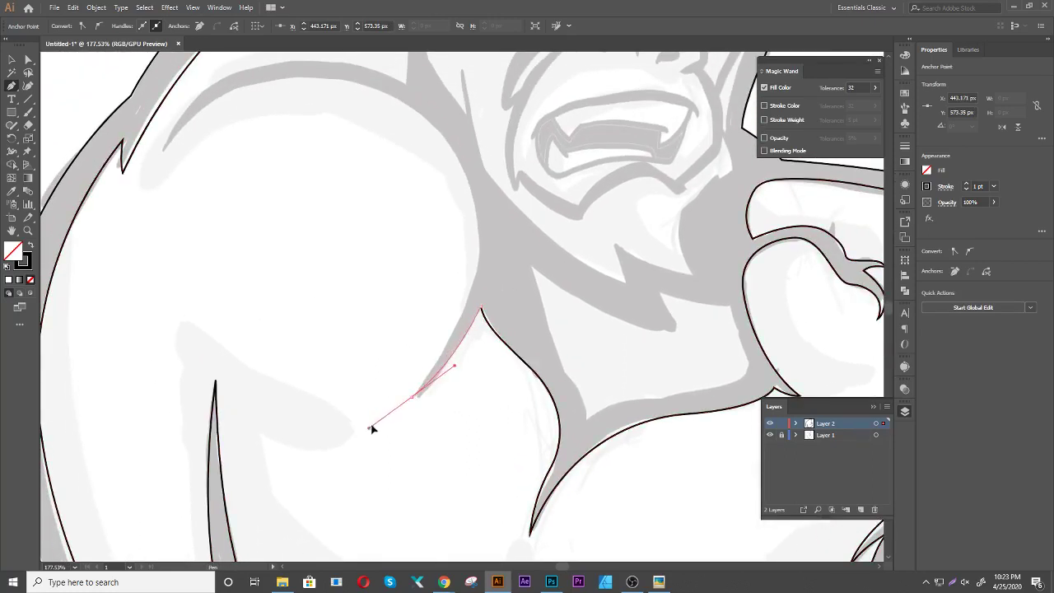
Start a new path tracing the shoulder shadow up to a sharp shoulder spike
key("ctrl+a")
left_click_drag(455, 303, 482, 428)
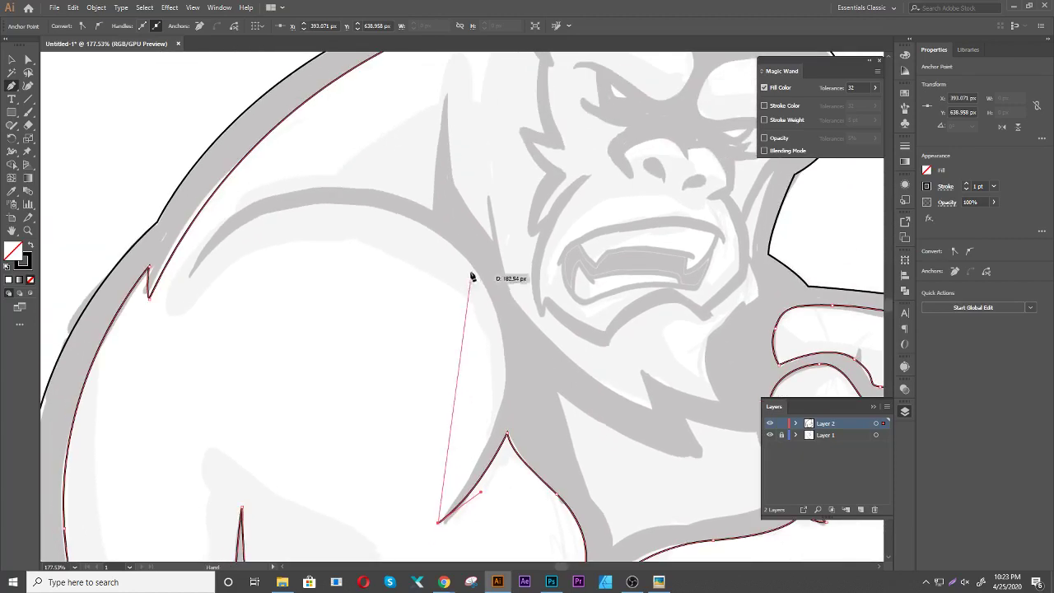
mouse_move(469, 269)
left_mouse_down()
mouse_move(391, 169)
mouse_move(394, 154)
left_mouse_up()
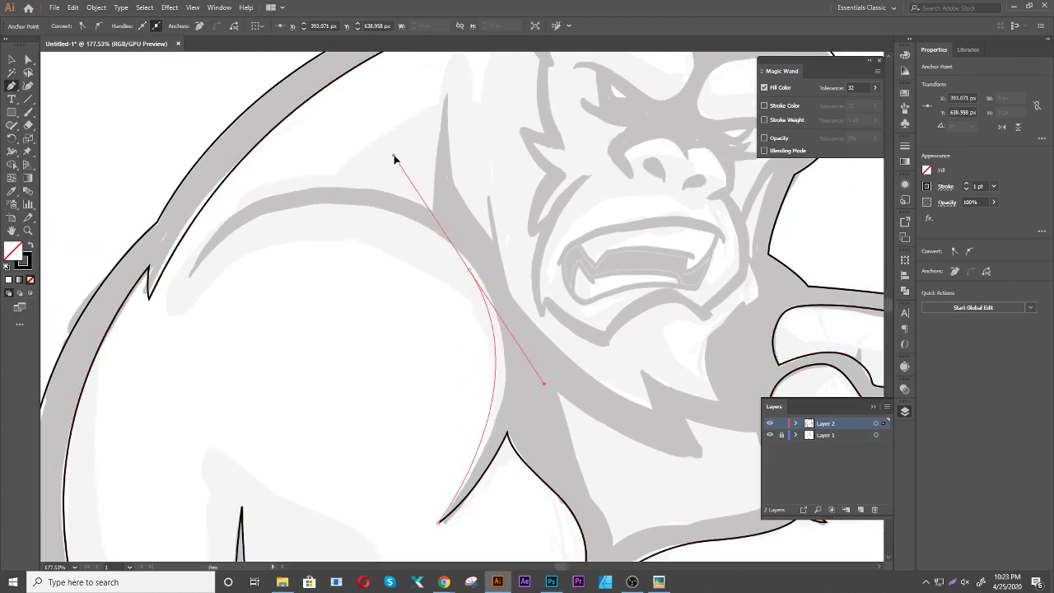
left_click_drag(188, 277, 151, 343)
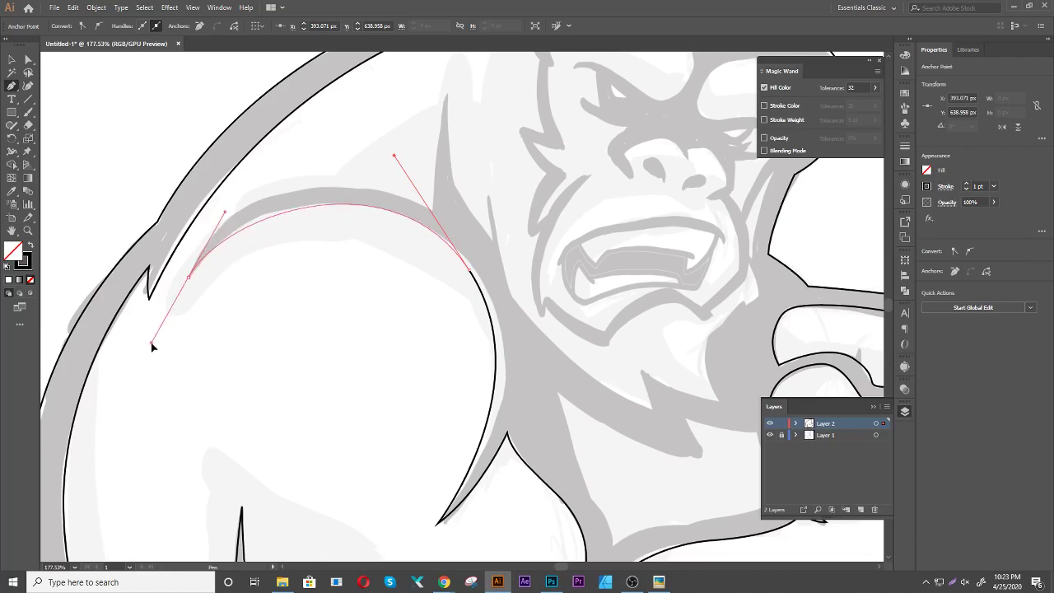
left_click_drag(284, 203, 317, 181)
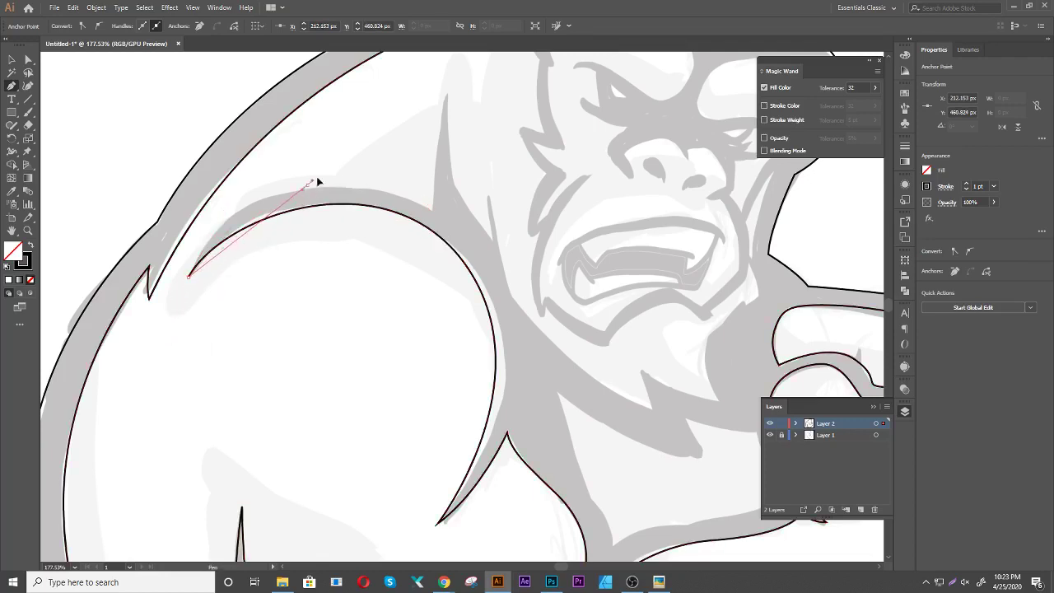
mouse_move(402, 155)
left_mouse_down()
mouse_move(256, 211)
mouse_move(257, 200)
left_mouse_up()
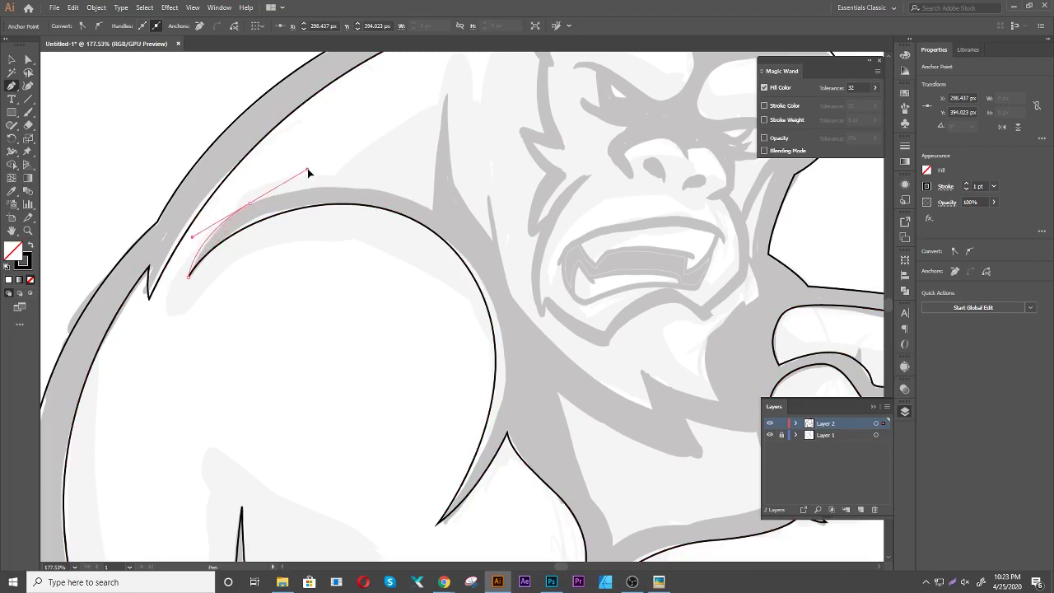
left_click_drag(304, 172, 303, 169)
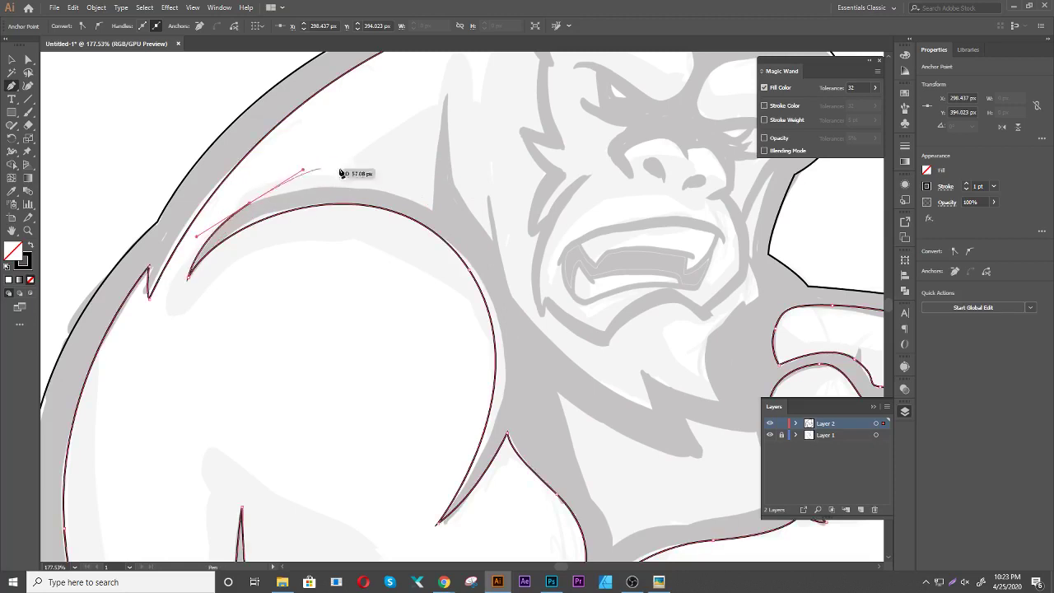
left_click_drag(431, 198, 471, 217)
left_click(438, 197)
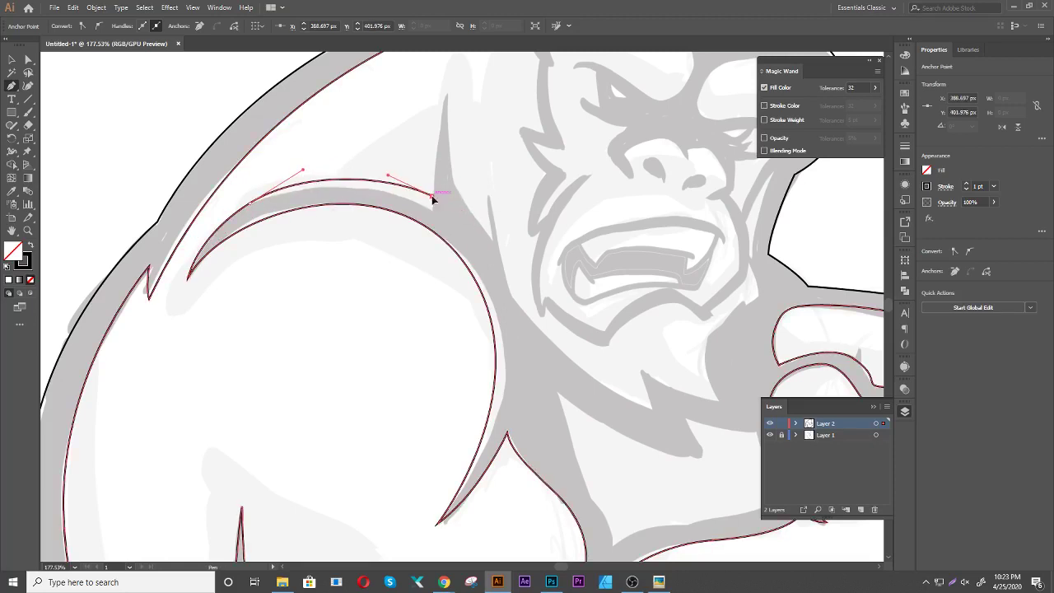
Continue the outline down the neck and along the chin fur up to the jaw edge
mouse_move(452, 106)
left_mouse_down()
mouse_move(420, 209)
mouse_move(429, 170)
left_mouse_up()
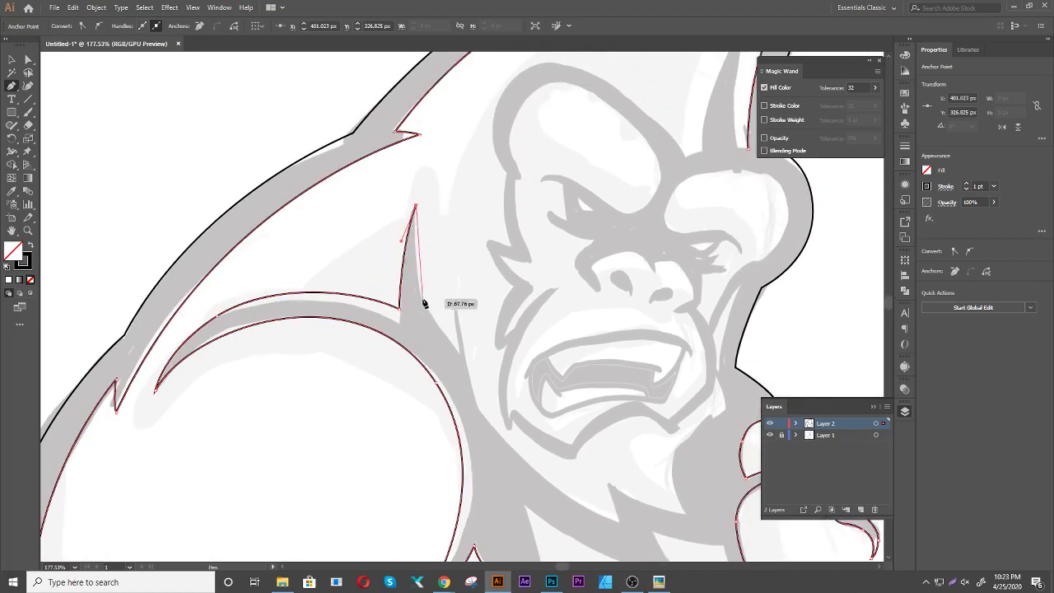
mouse_move(414, 282)
left_mouse_down()
mouse_move(431, 317)
mouse_move(455, 322)
mouse_move(460, 338)
left_mouse_up()
left_click(482, 414)
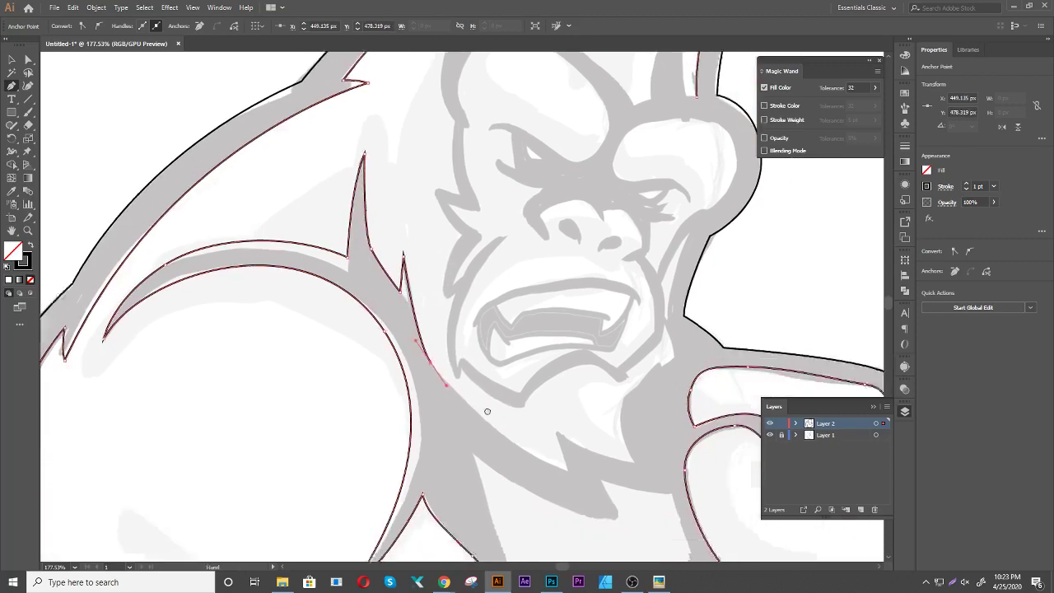
left_click_drag(498, 441, 383, 329)
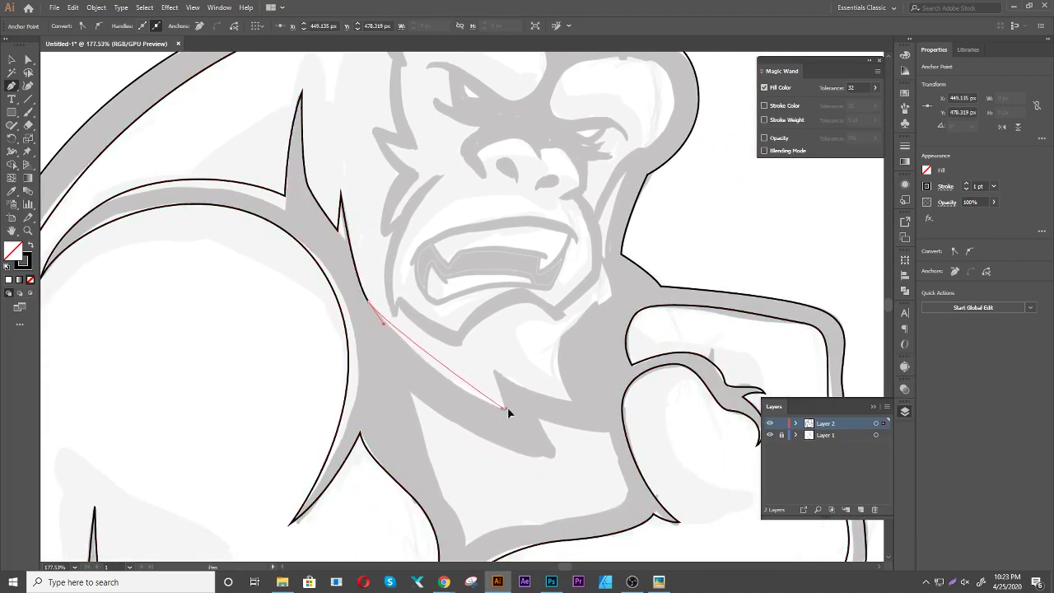
mouse_move(505, 407)
left_mouse_down()
mouse_move(560, 443)
mouse_move(571, 437)
left_mouse_up()
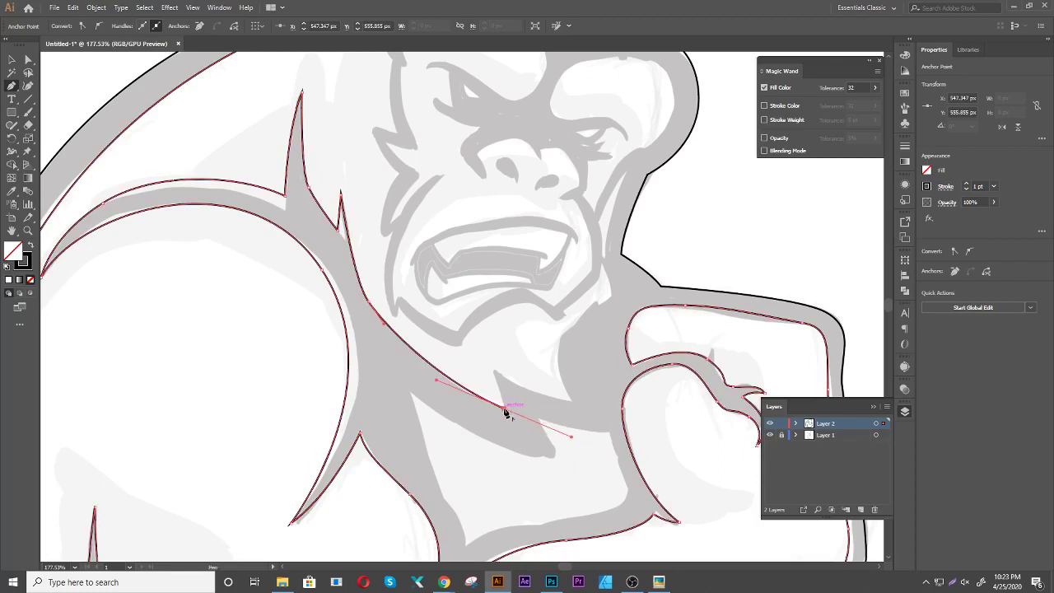
left_click_drag(494, 381, 494, 366)
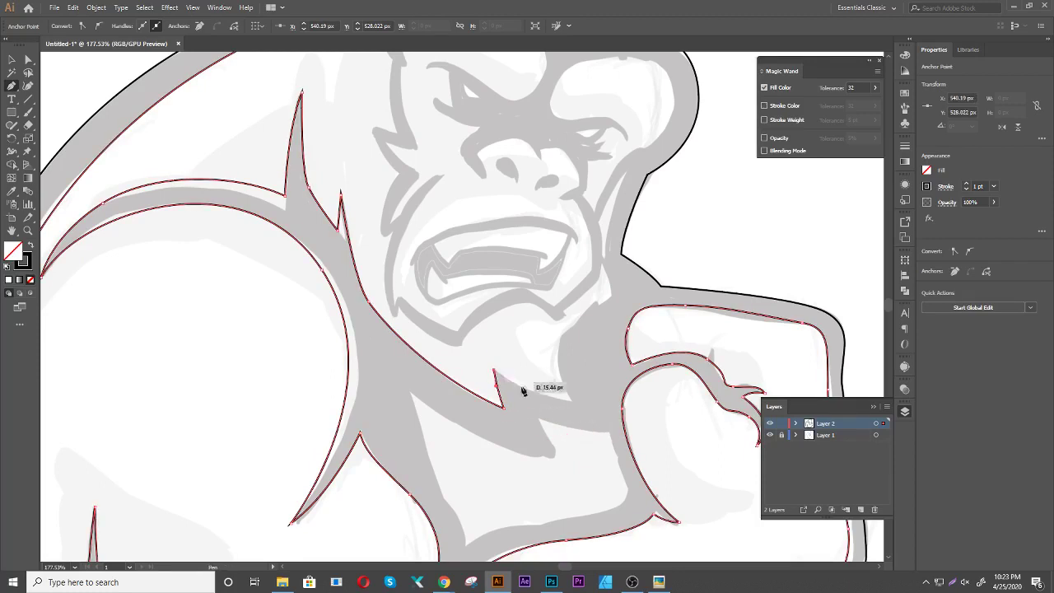
left_click_drag(574, 403, 611, 406)
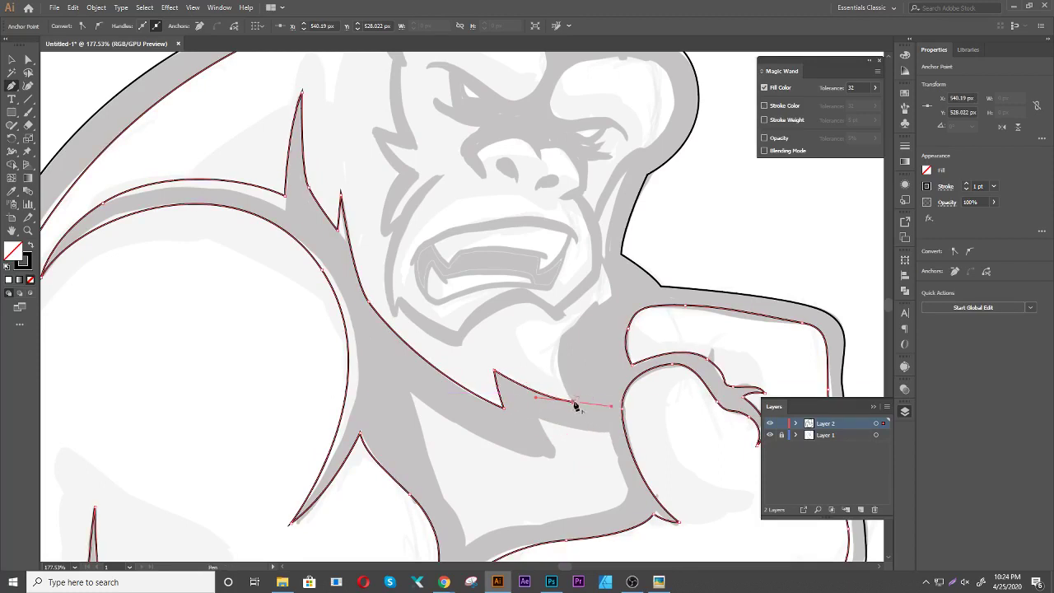
left_click_drag(562, 341, 566, 294)
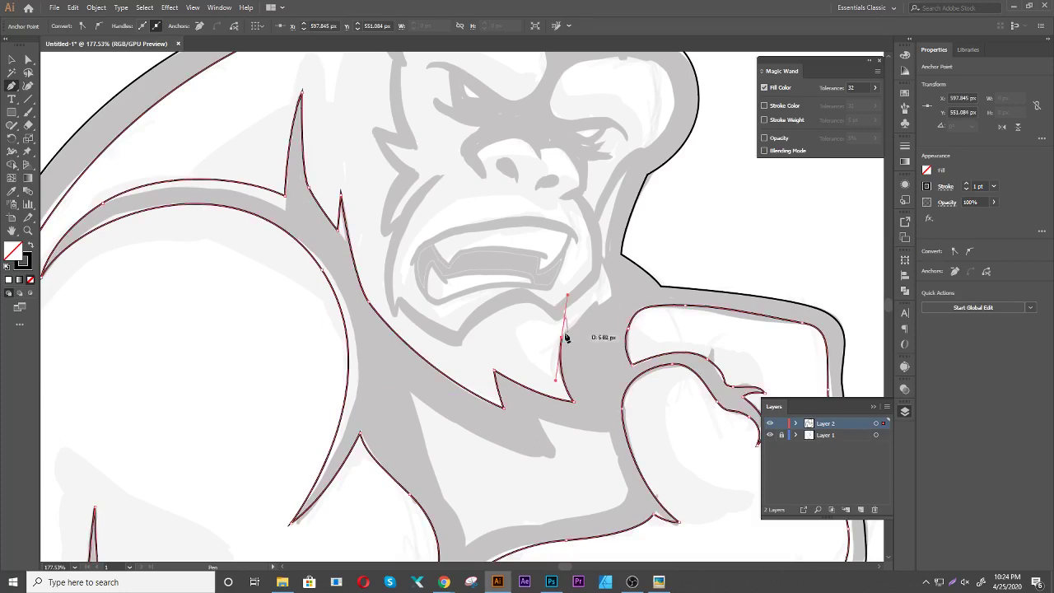
left_click(596, 305)
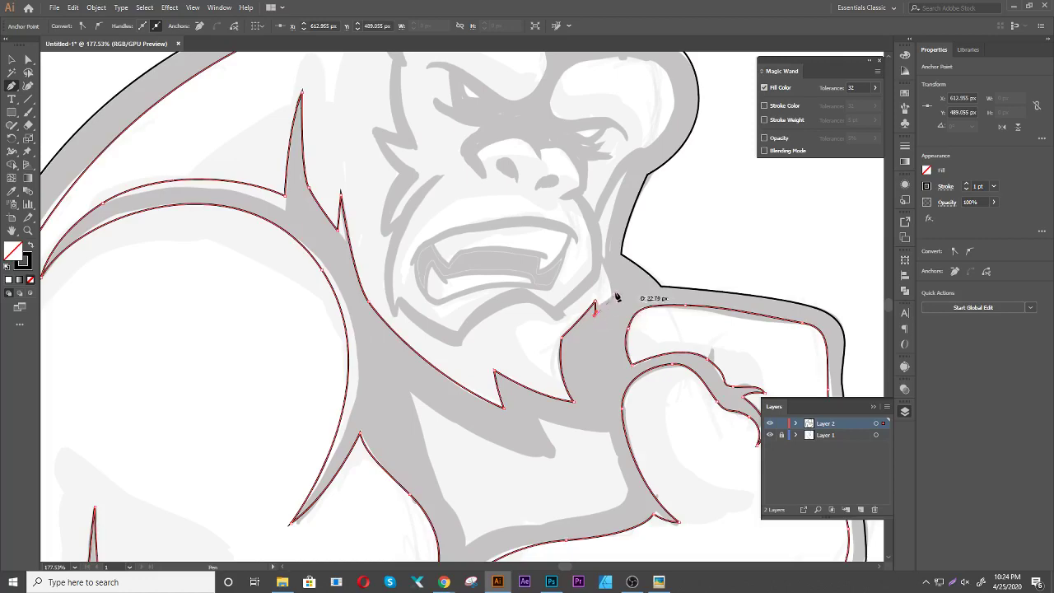
Extend the outline to the cheek spike and close the chin outline at the existing corner
left_click_drag(610, 282, 605, 268)
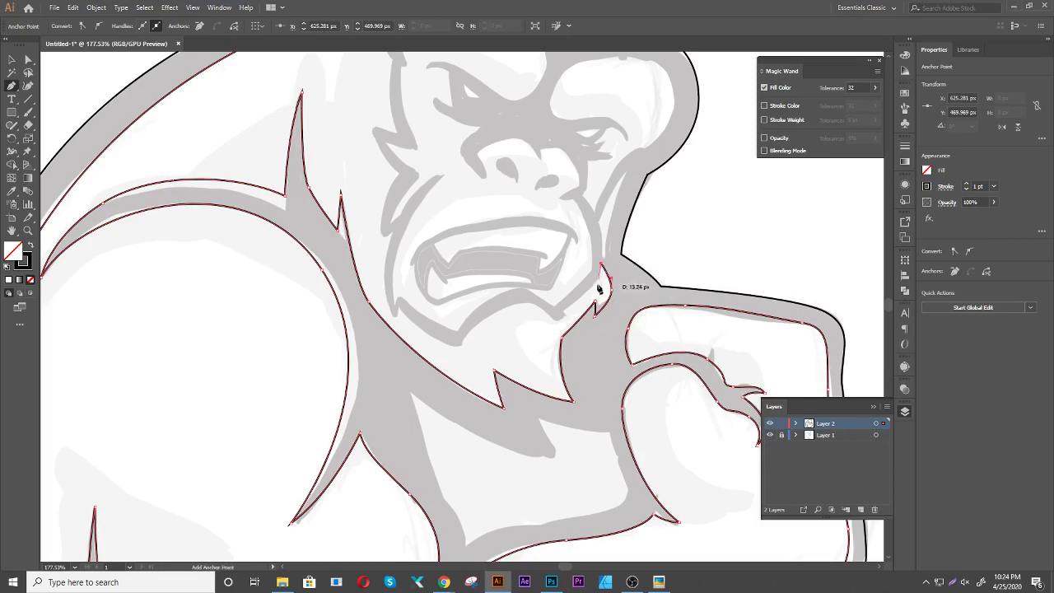
left_click_drag(552, 225, 638, 328)
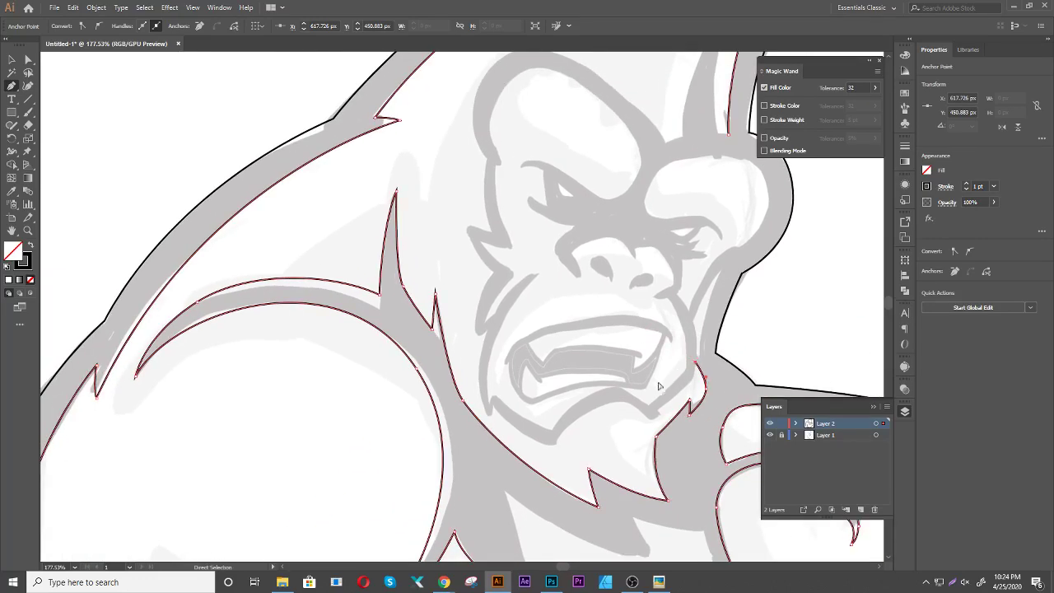
left_click_drag(691, 363, 771, 316)
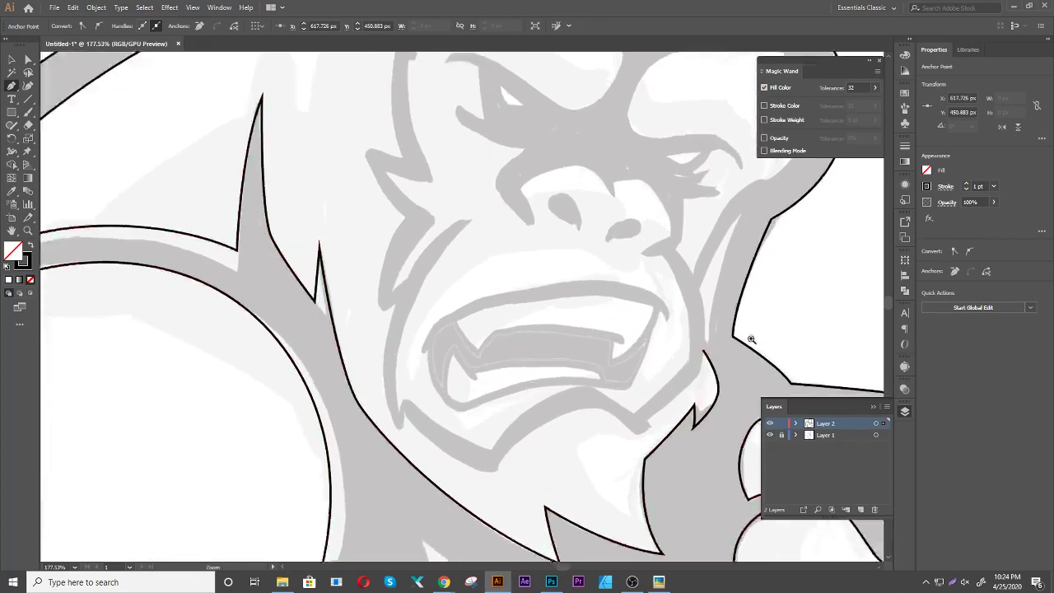
scroll(688, 383, "up", 5, "alt")
left_click(699, 378)
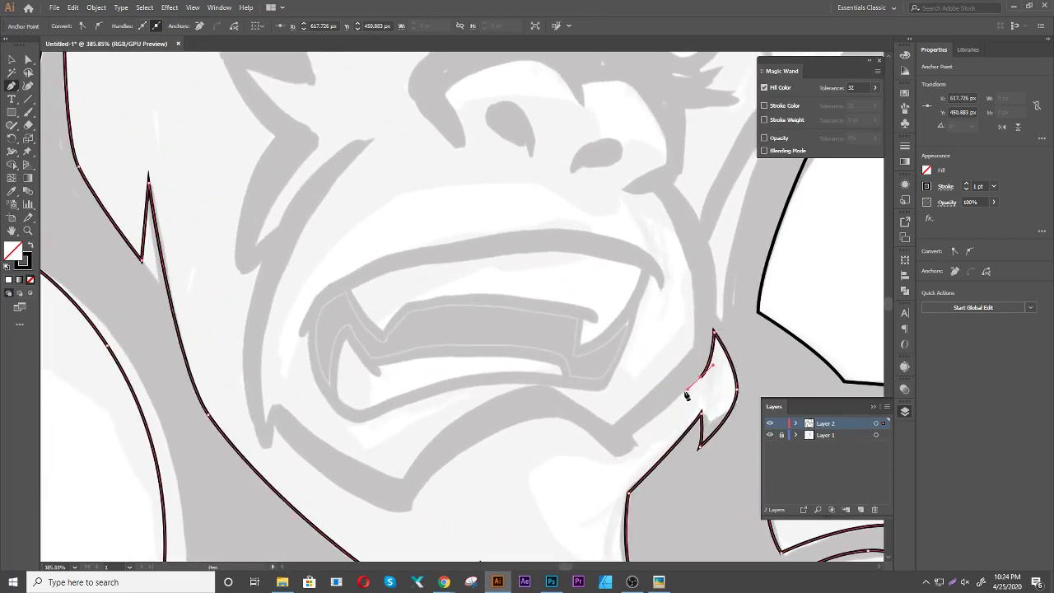
left_click(625, 442)
Trace a new curved outline under the jaw to a sharp cheek tip and close it
mouse_move(545, 415)
left_mouse_down()
mouse_move(499, 423)
mouse_move(679, 269)
left_mouse_up()
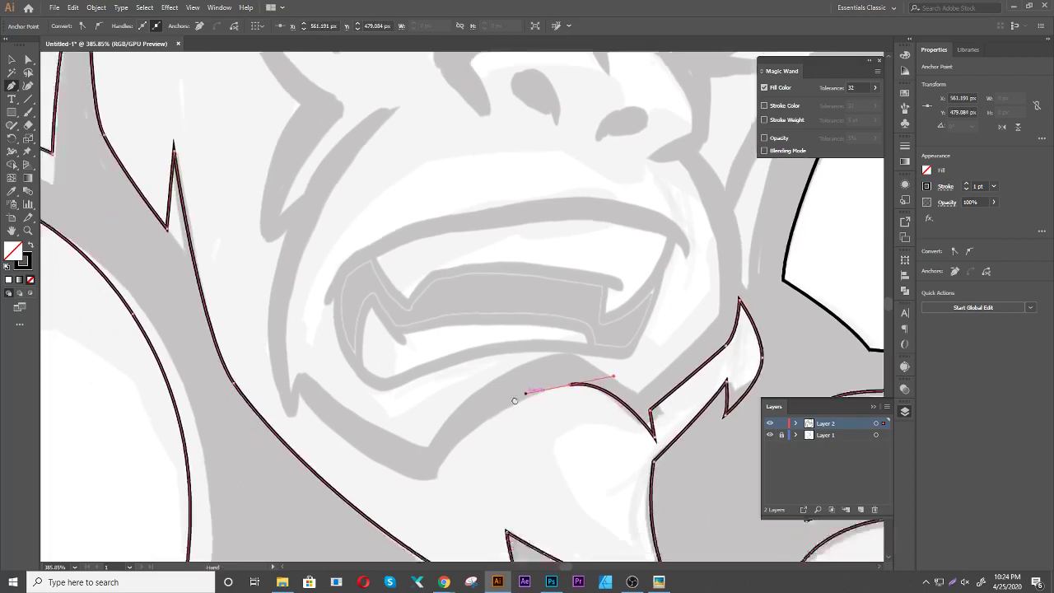
left_click_drag(591, 352, 550, 415)
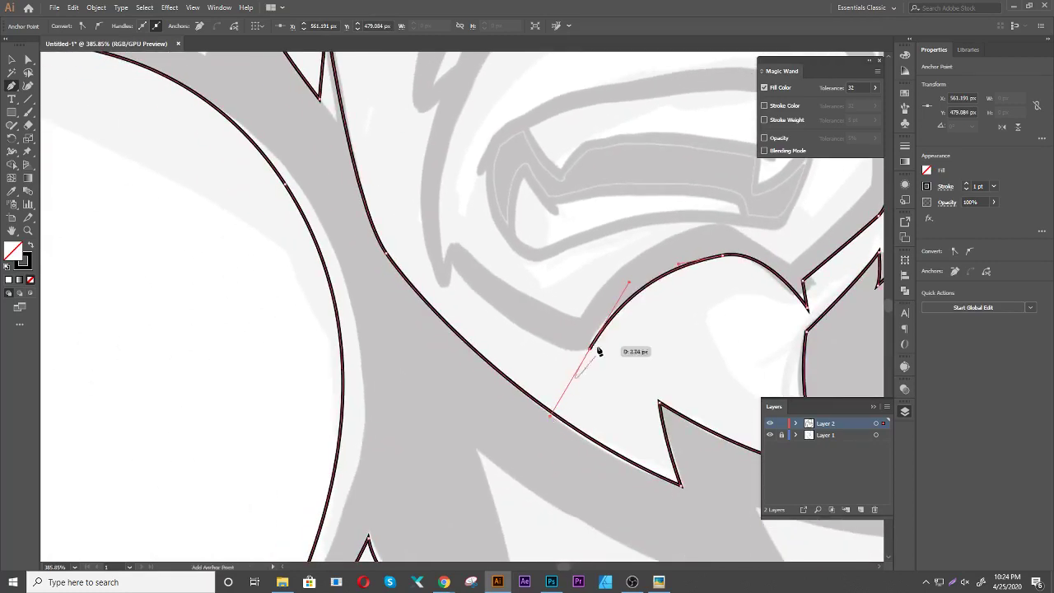
left_click_drag(451, 264, 384, 179)
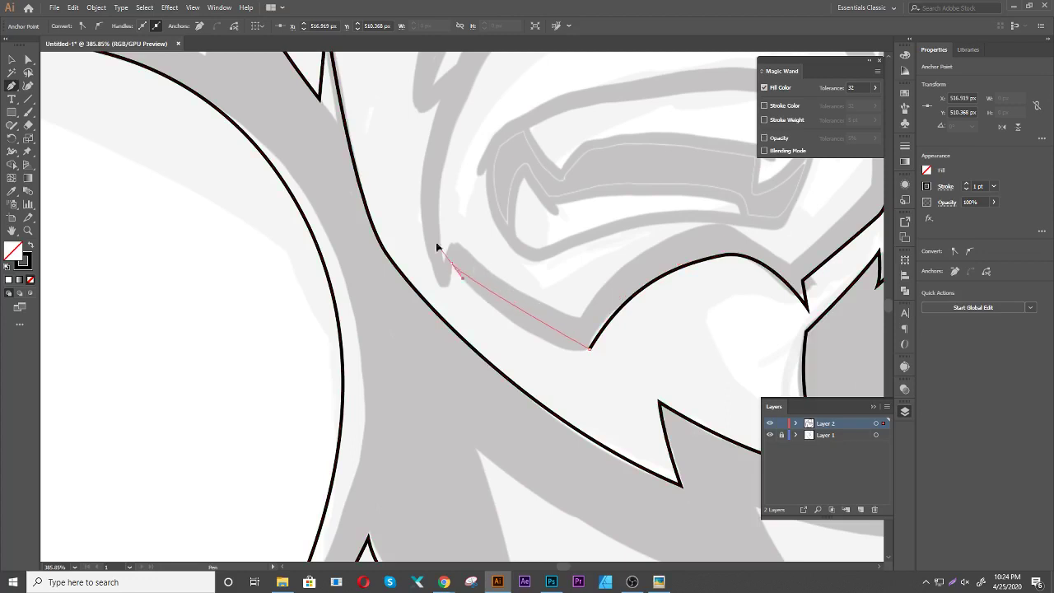
left_click(449, 296)
left_click_drag(448, 298, 473, 412)
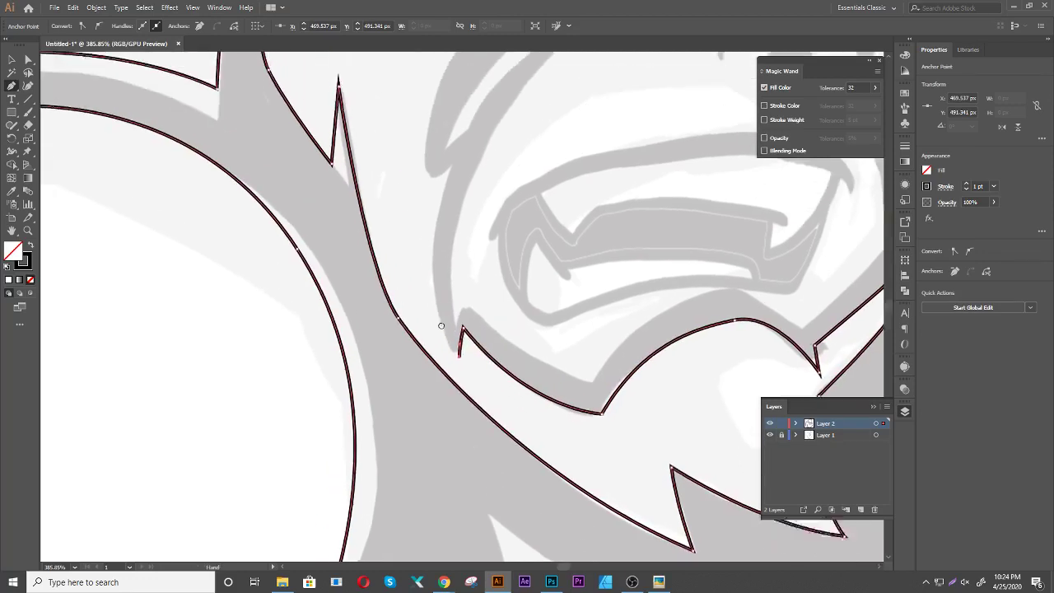
mouse_move(460, 223)
left_mouse_down()
mouse_move(461, 308)
mouse_move(433, 326)
left_mouse_up()
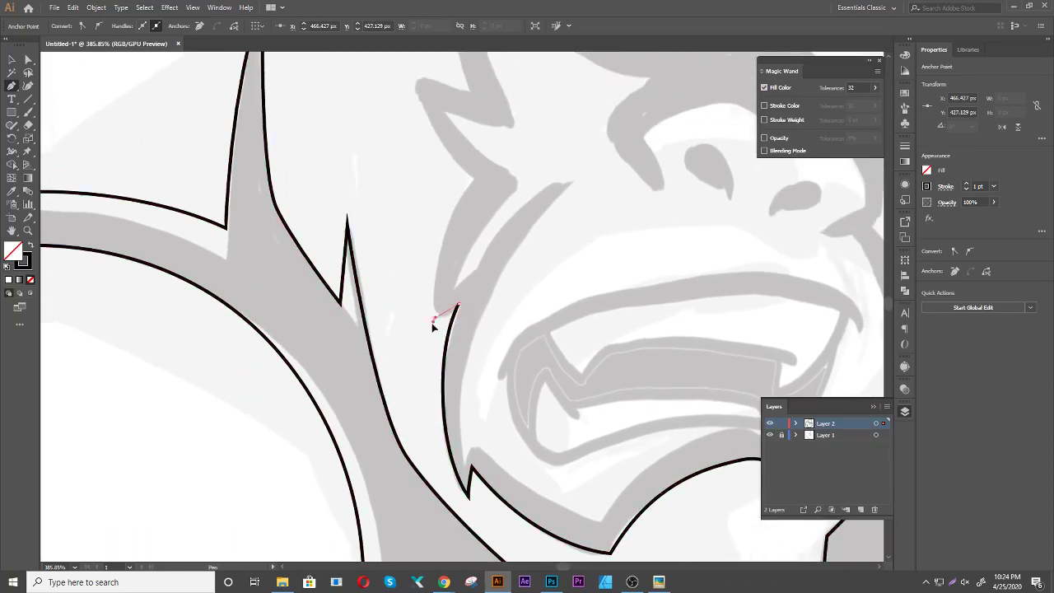
left_click(436, 323)
Outline the side of the face with a sharp corner, the cheek tip, and the next fur spike
left_click_drag(440, 263, 426, 369)
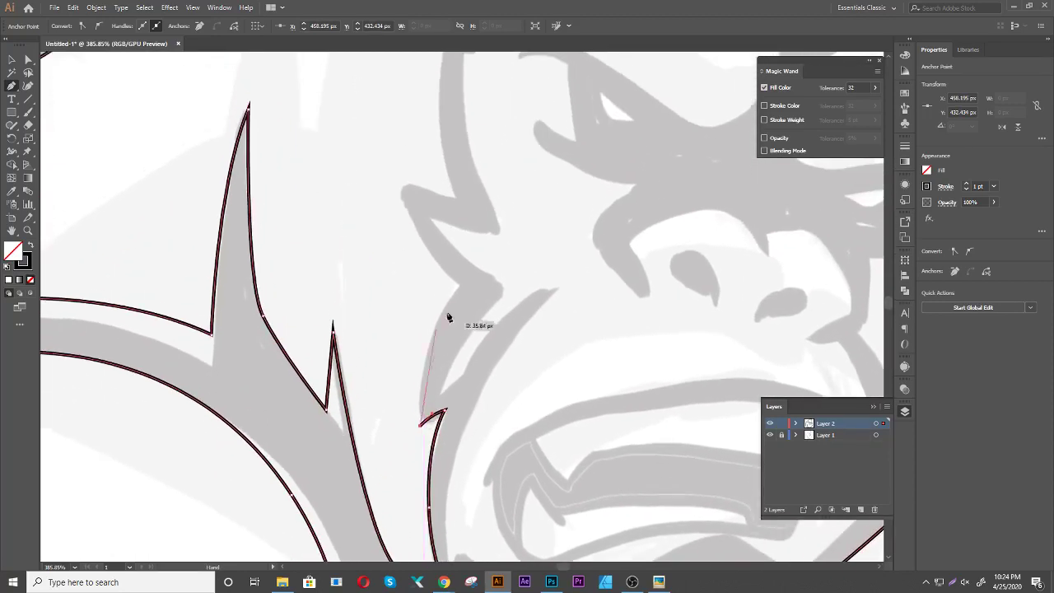
left_click_drag(459, 287, 509, 217)
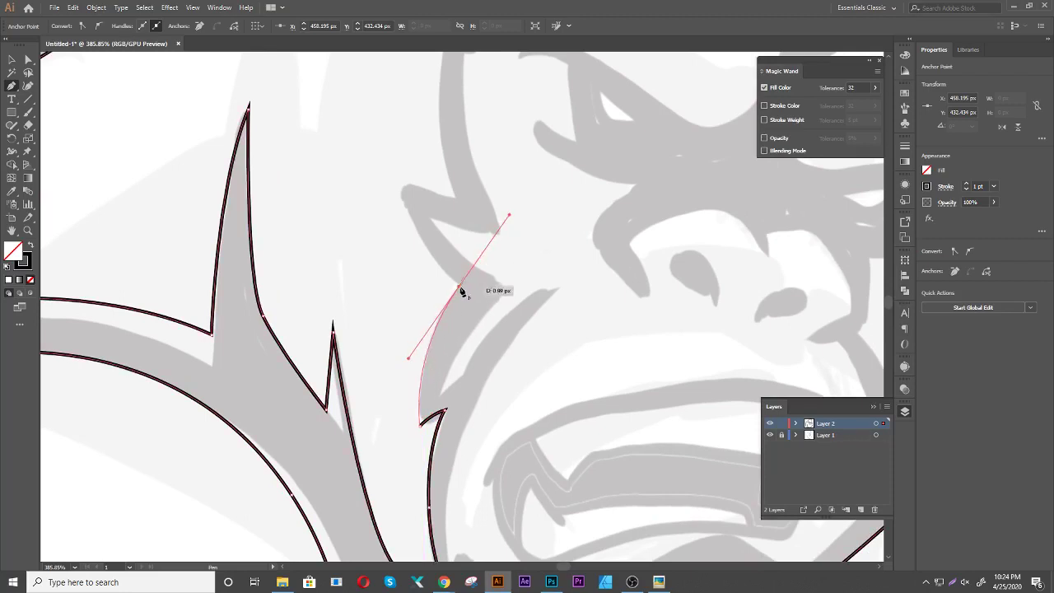
left_click(459, 287)
left_click_drag(461, 288, 436, 410)
mouse_move(376, 308)
left_mouse_down()
mouse_move(368, 286)
mouse_move(380, 314)
left_mouse_up()
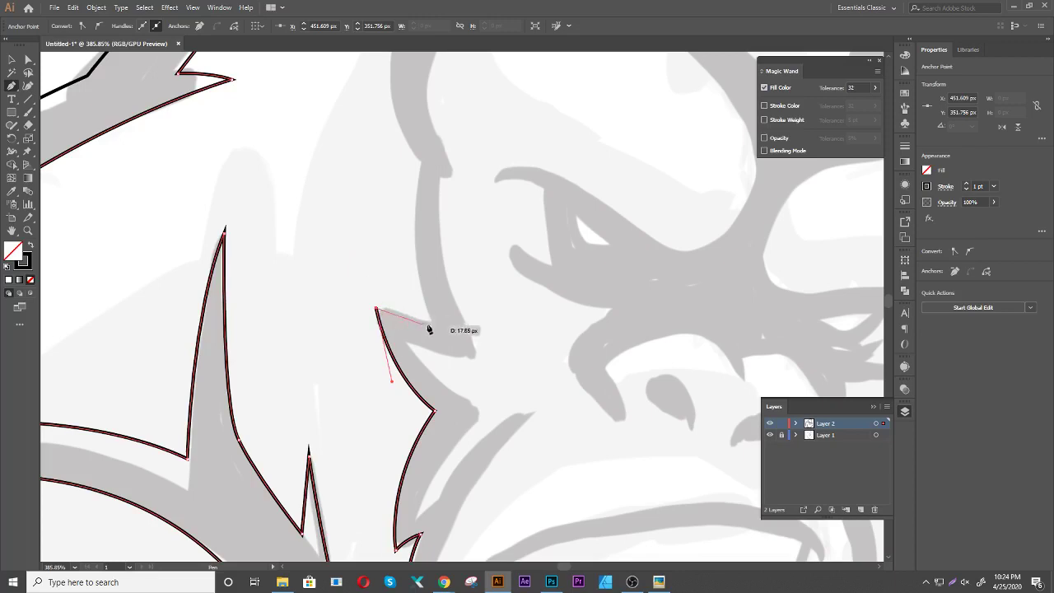
left_click_drag(449, 323, 452, 325)
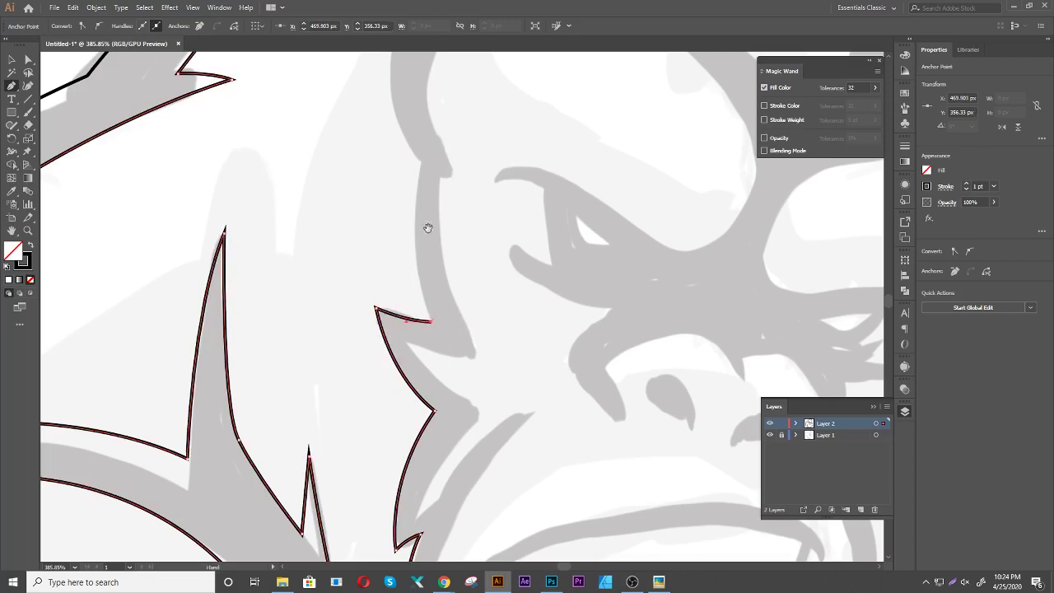
Curve the outline over the brow ridge and up the tall hair tuft to its tip
left_click_drag(428, 228, 450, 375)
mouse_move(443, 310)
left_mouse_down()
mouse_move(458, 261)
mouse_move(447, 313)
mouse_move(387, 427)
mouse_move(390, 263)
mouse_move(444, 143)
left_mouse_up()
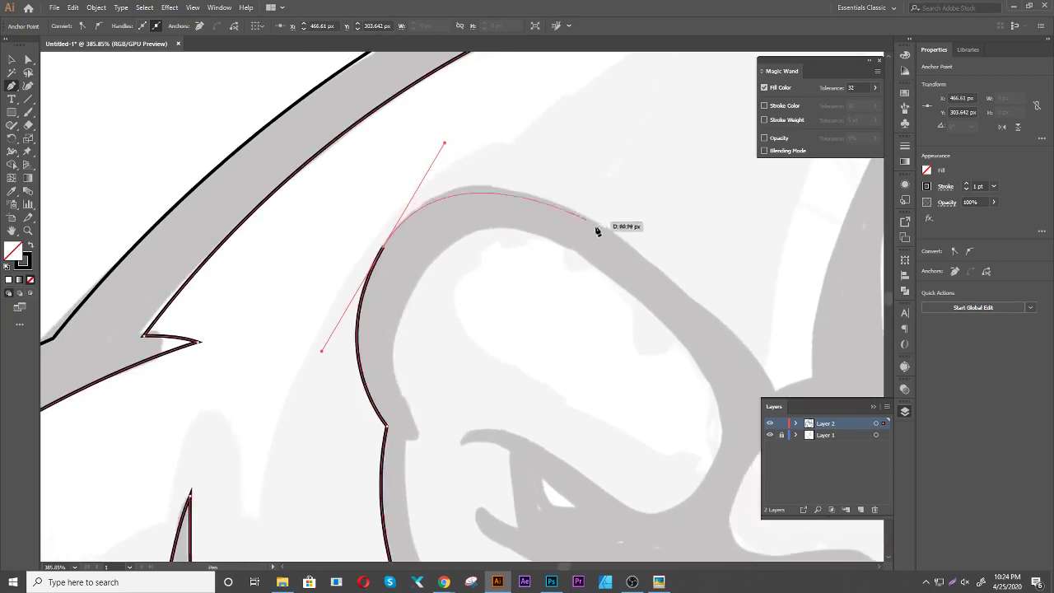
left_click_drag(612, 228, 653, 262)
left_click_drag(700, 294, 494, 190)
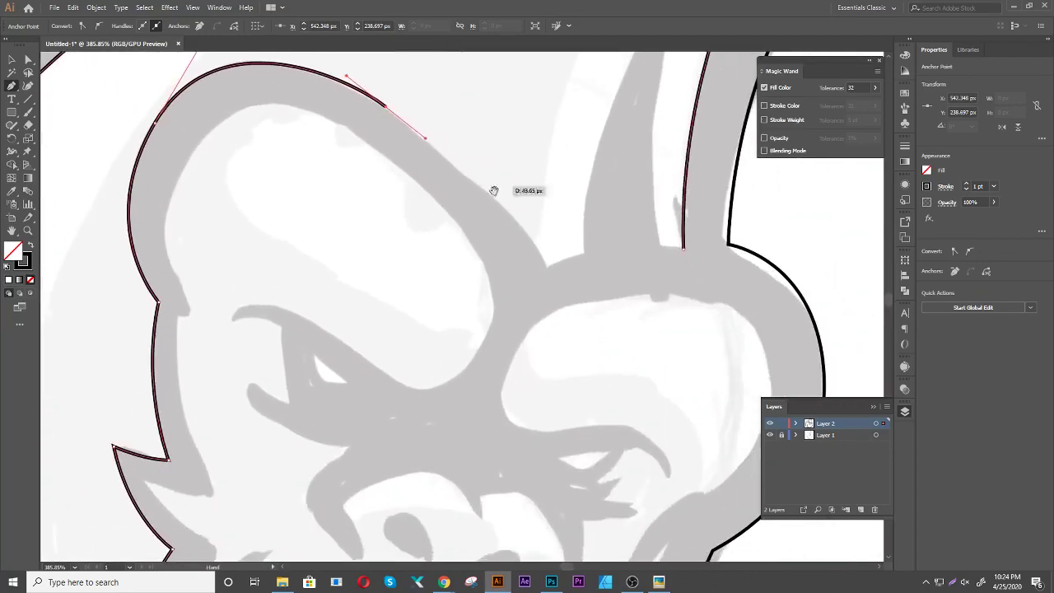
left_click_drag(548, 267, 582, 331)
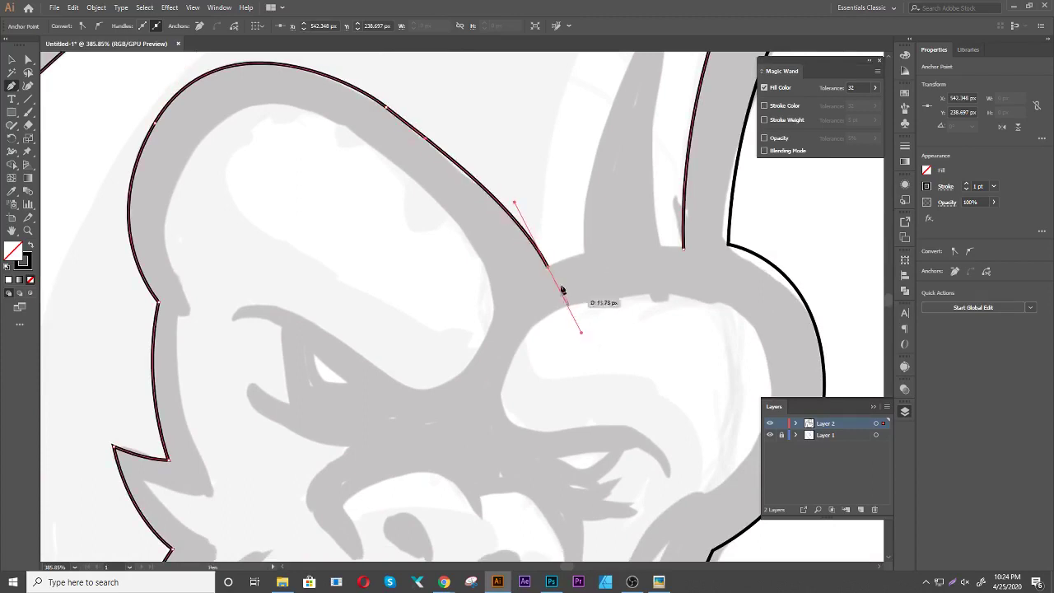
mouse_move(583, 252)
left_mouse_down()
mouse_move(591, 257)
mouse_move(369, 480)
left_mouse_up()
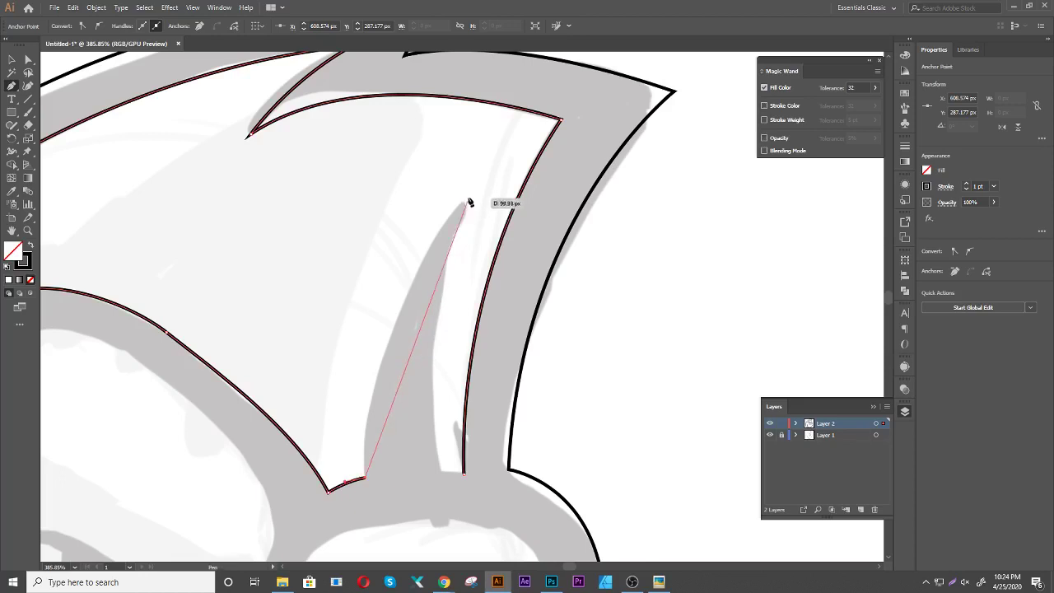
left_click_drag(466, 198, 561, 106)
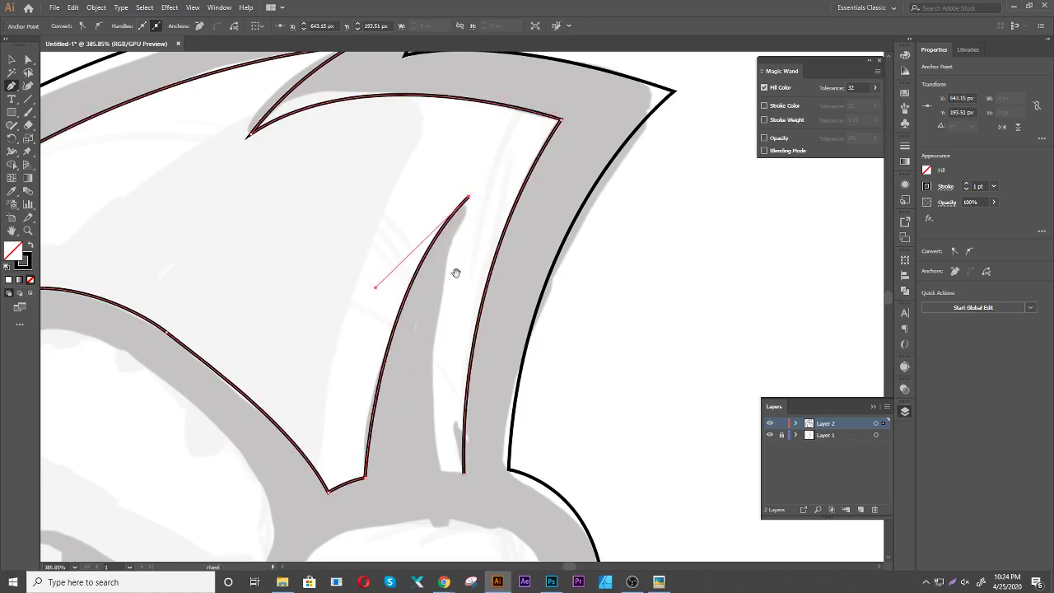
left_click_drag(455, 272, 465, 147)
left_click_drag(450, 347, 476, 483)
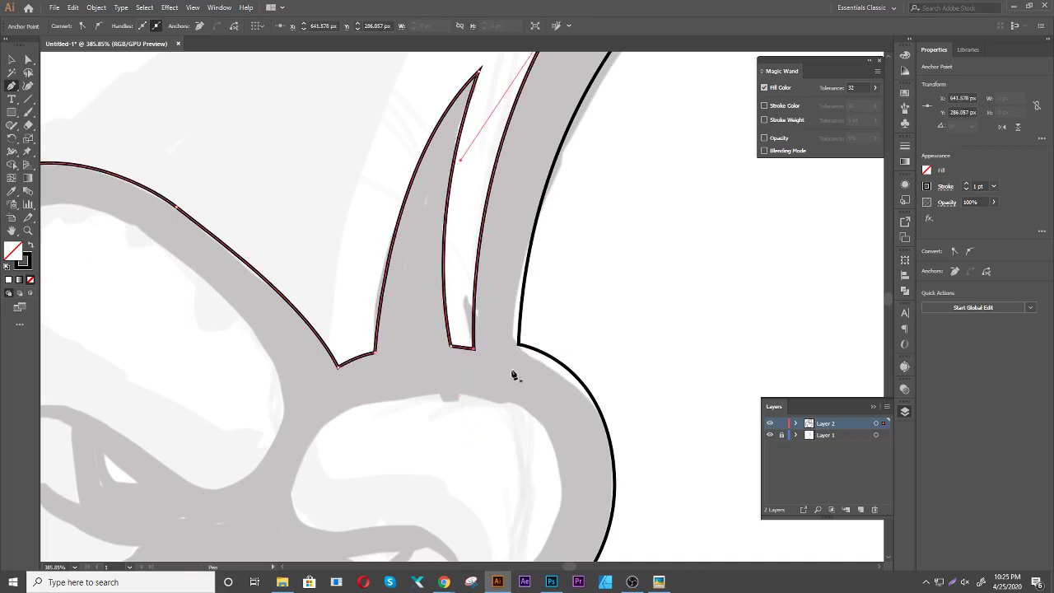
Nudge the anchor at the tall hair spike's base up onto the sketch with Direct Selection
key("ctrl")
left_click(471, 367, "ctrl")
left_click(476, 349, "ctrl")
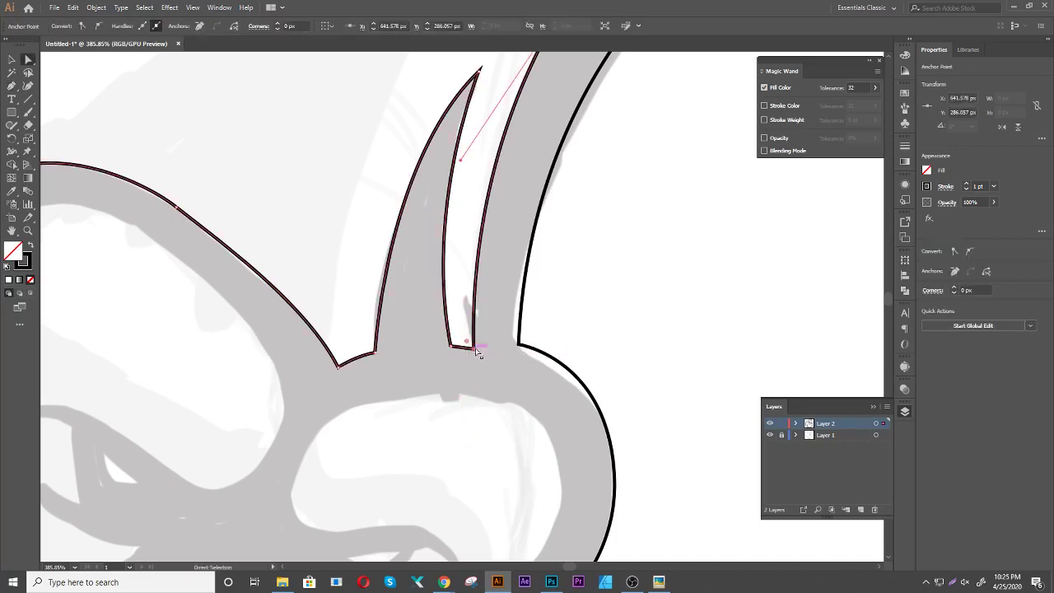
left_click(472, 368, "ctrl")
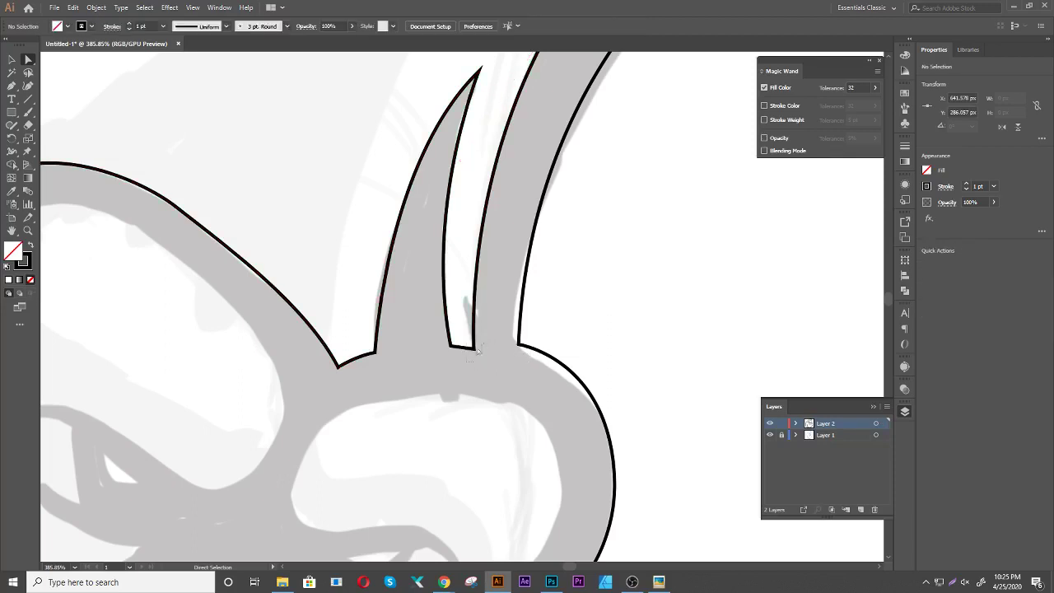
left_click_drag(475, 348, 475, 342)
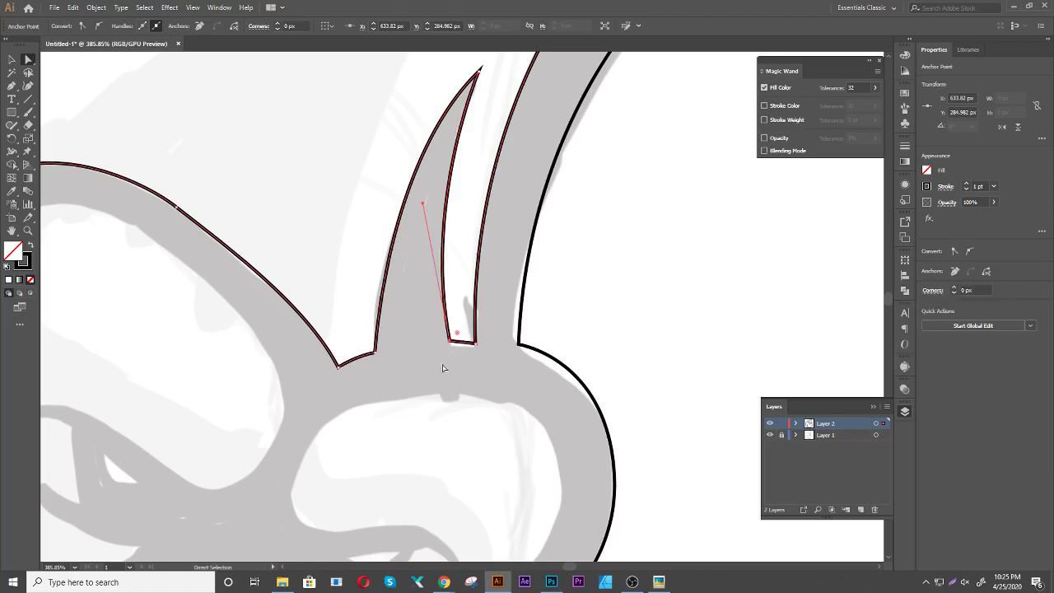
left_click(468, 359, "ctrl")
left_click(477, 348)
left_click_drag(477, 348, 478, 343)
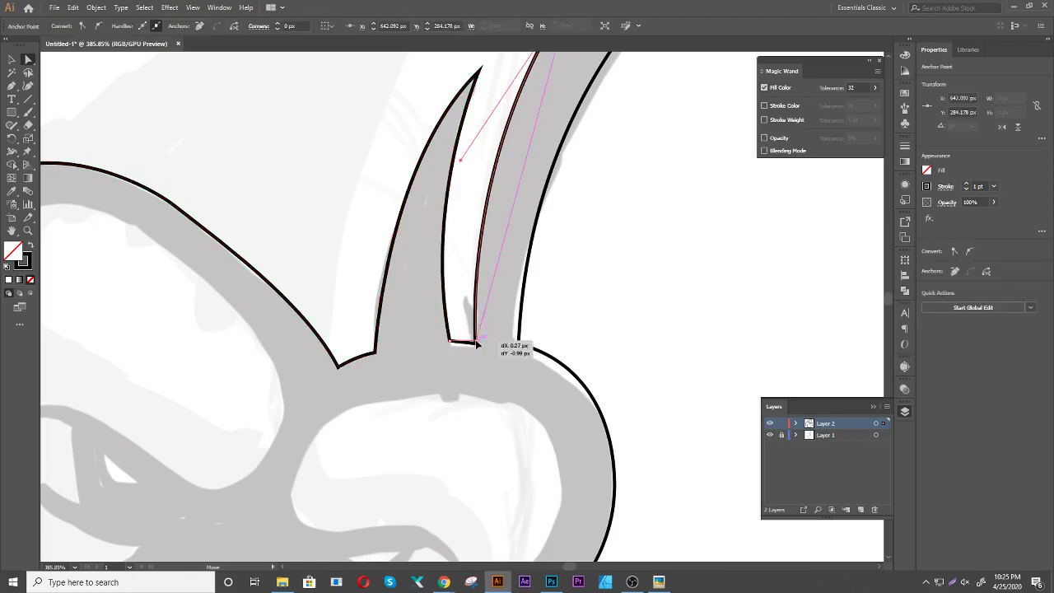
left_click(474, 358, "ctrl")
scroll(648, 317, "down", 4)
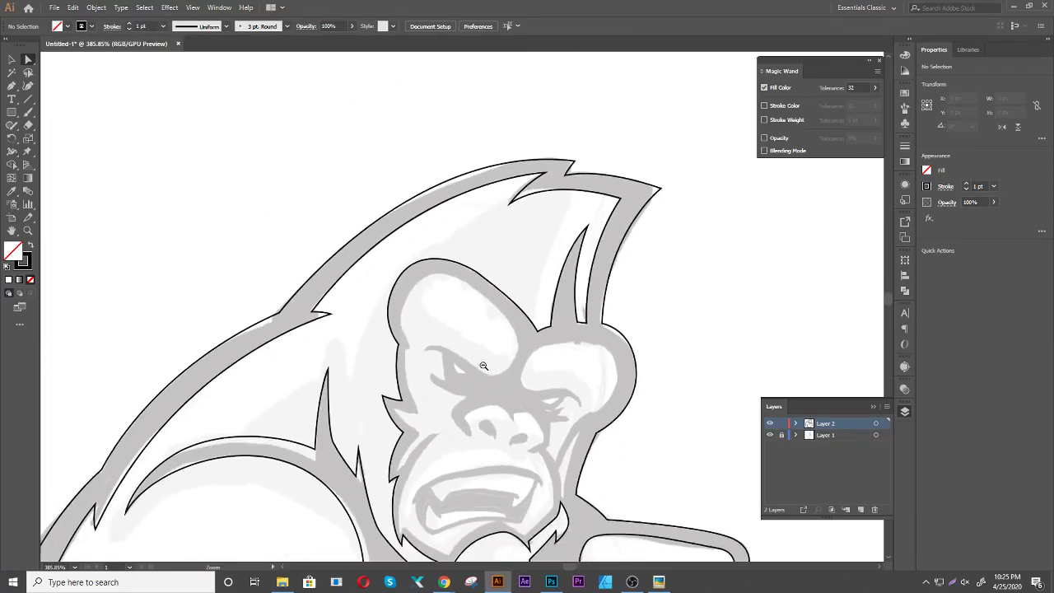
left_click_drag(558, 414, 527, 334)
scroll(576, 296, "up", 2)
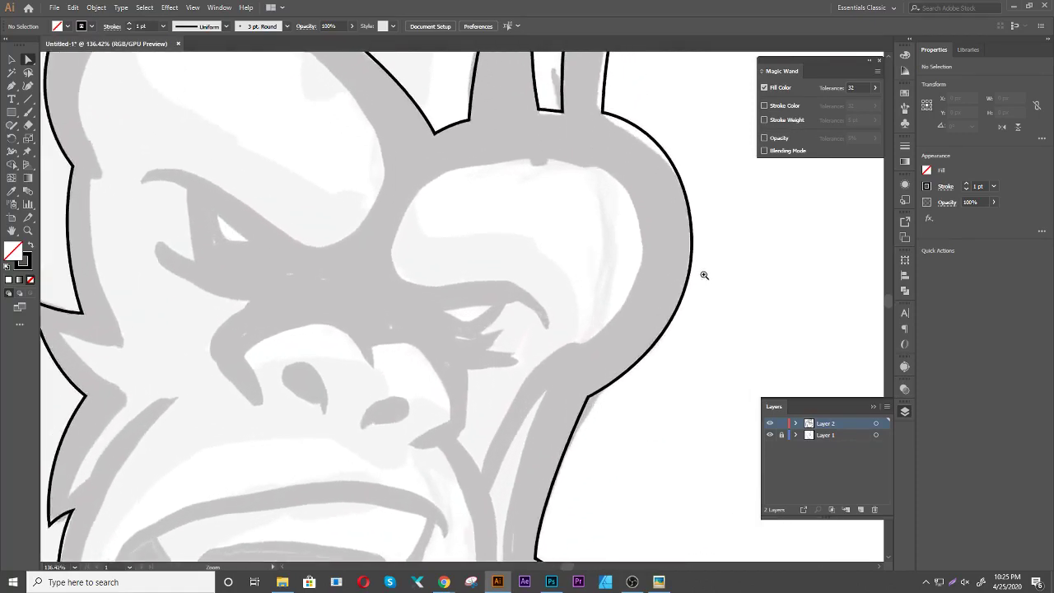
scroll(651, 284, "up", 2)
scroll(606, 288, "up", 1)
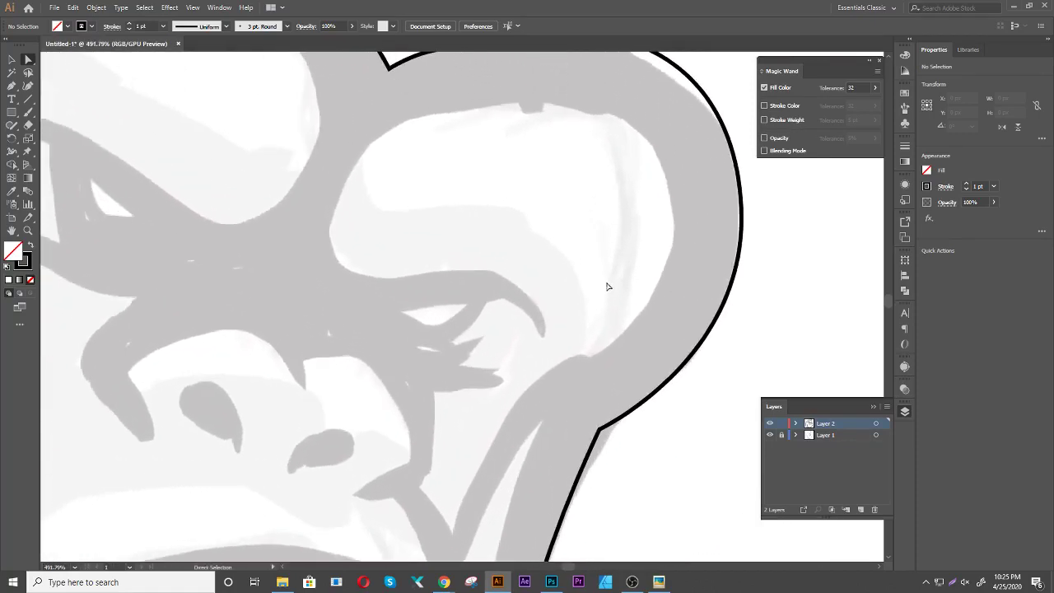
Start the right eye socket outline at the brow hook and curve it over the socket's top
left_click(541, 336)
left_click_drag(484, 270, 412, 263)
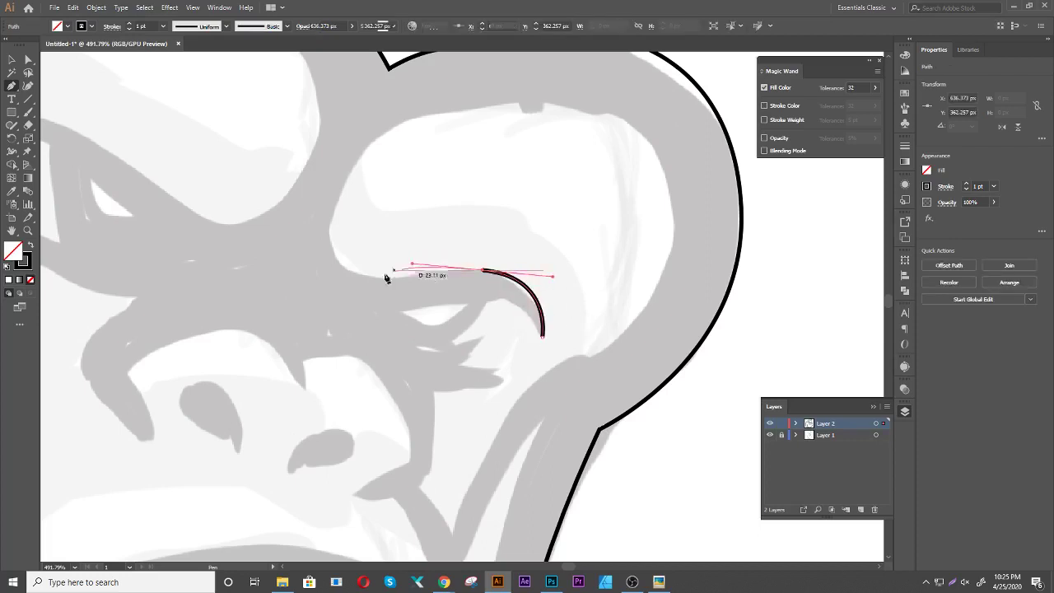
left_click_drag(324, 224, 320, 146)
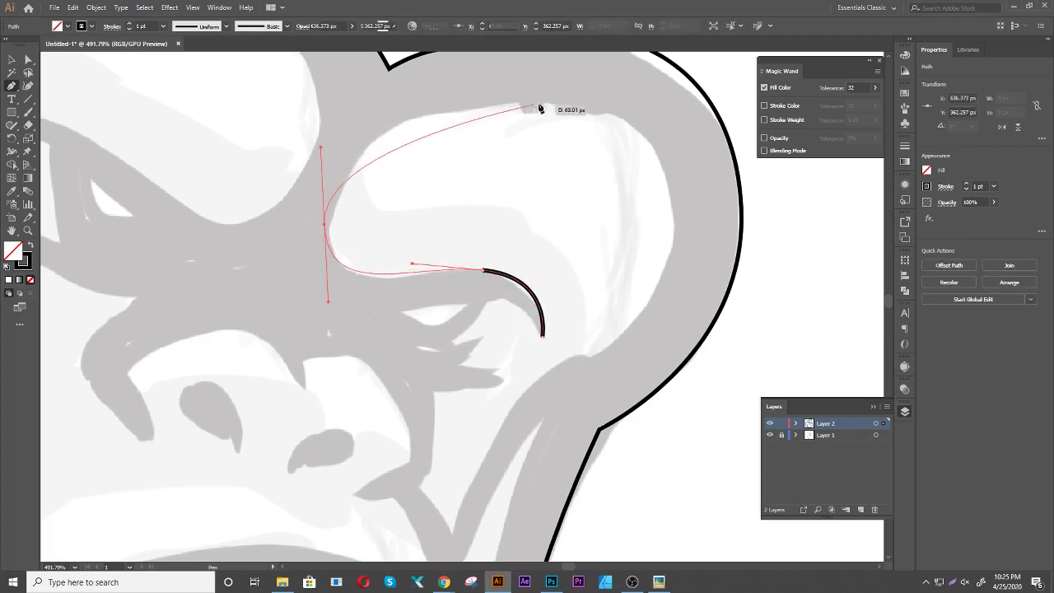
left_click_drag(554, 98, 665, 114)
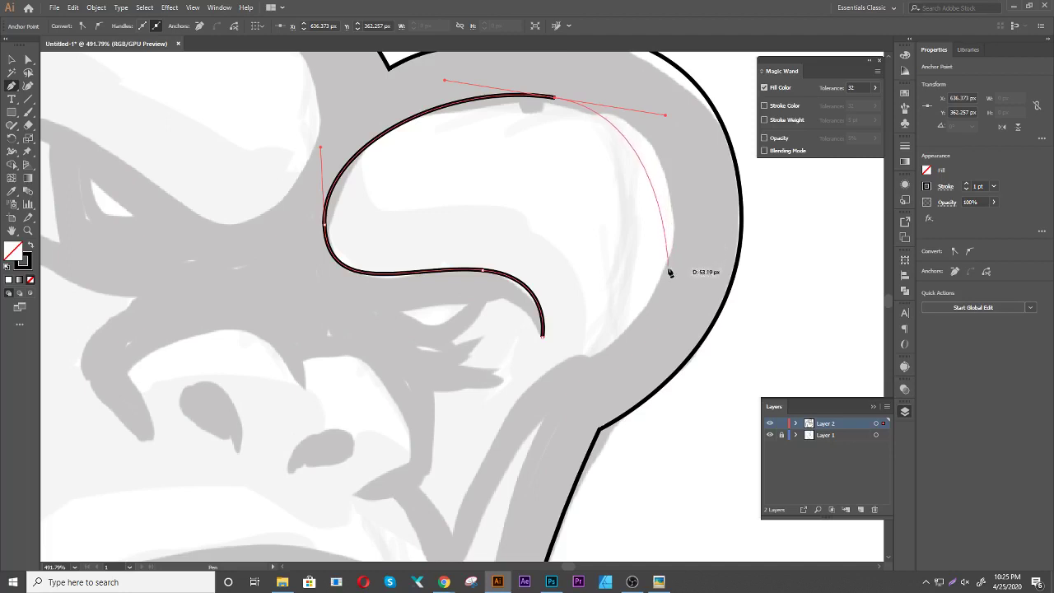
left_click_drag(668, 266, 644, 326)
mouse_move(564, 366)
left_mouse_down()
mouse_move(531, 373)
mouse_move(465, 455)
left_mouse_up()
scroll(506, 387, "down", 3)
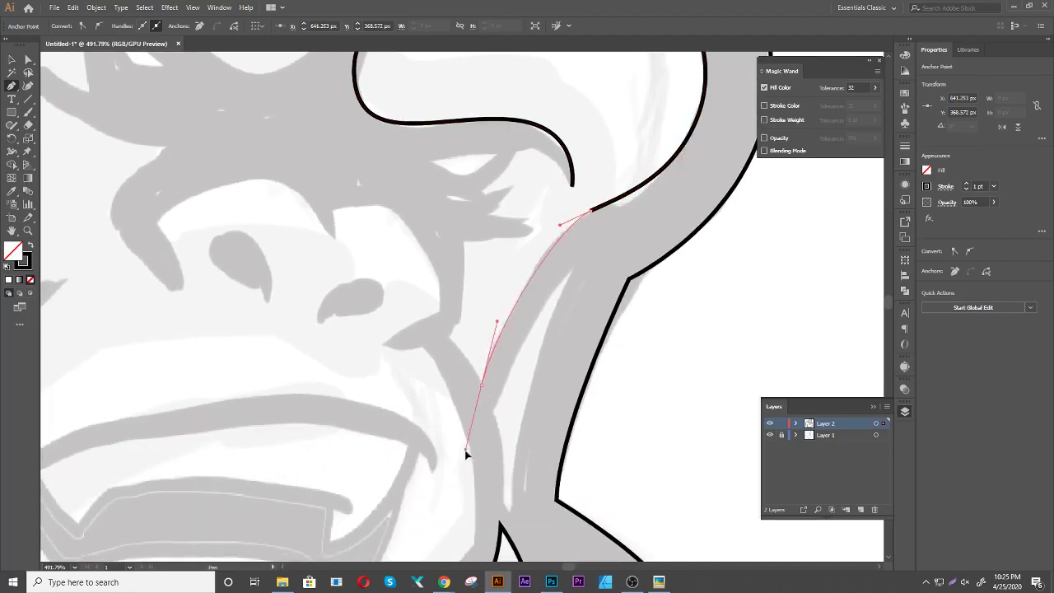
Trace below the eye and the jagged brow fringe spikes, then close the socket outline
left_click_drag(451, 341, 428, 321)
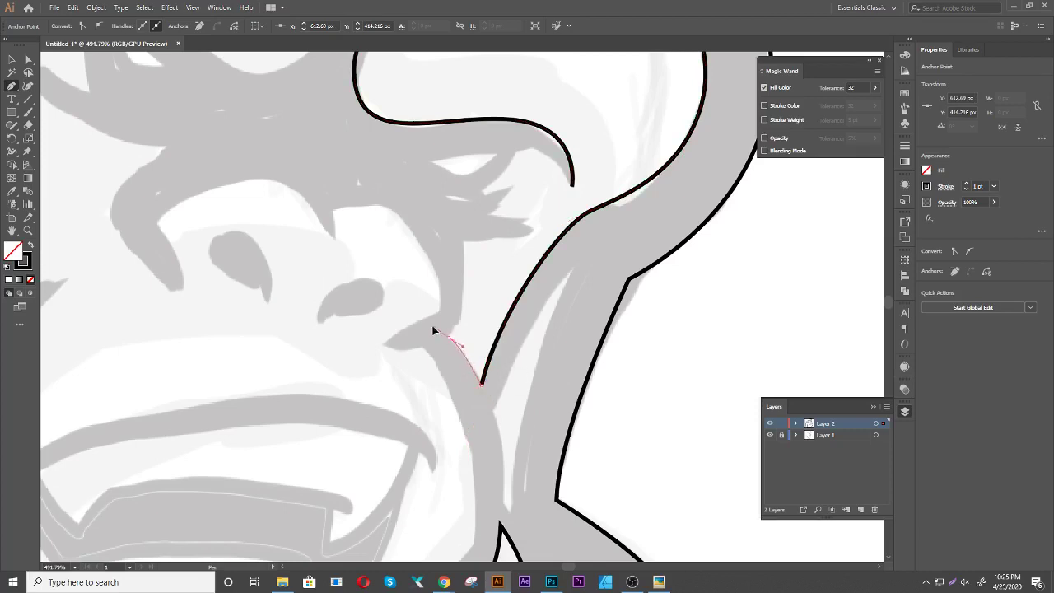
left_click(451, 339)
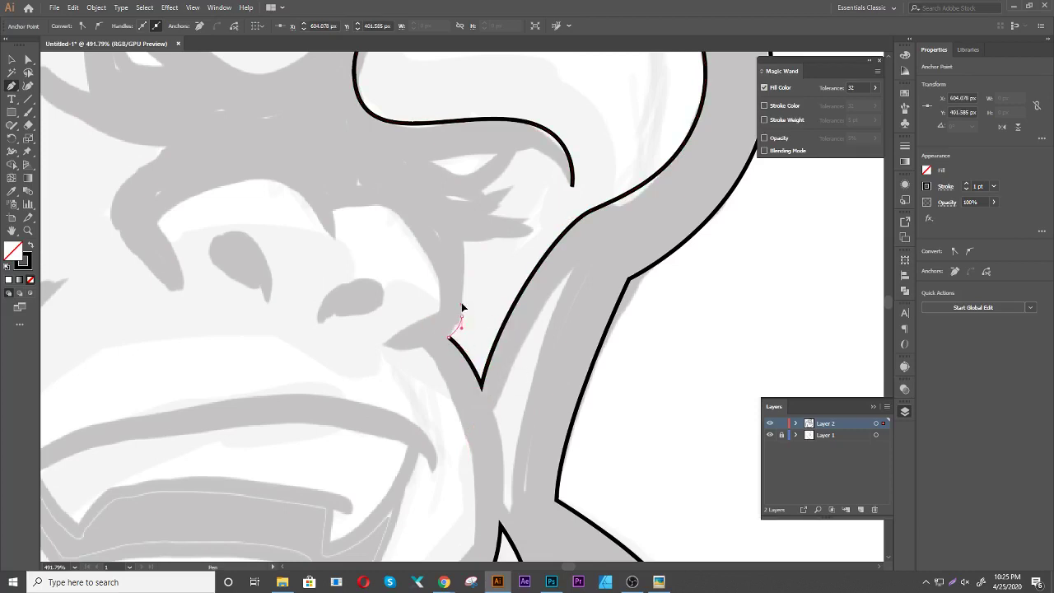
left_click(462, 243)
left_click_drag(537, 227, 561, 201)
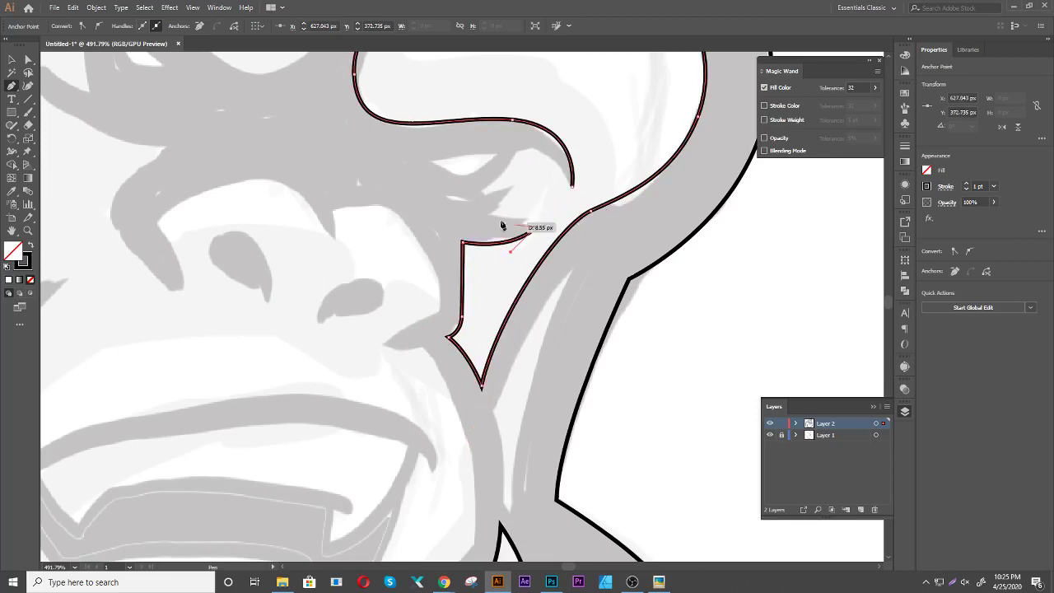
mouse_move(501, 224)
left_mouse_down()
mouse_move(464, 200)
mouse_move(520, 189)
mouse_move(463, 191)
left_mouse_up()
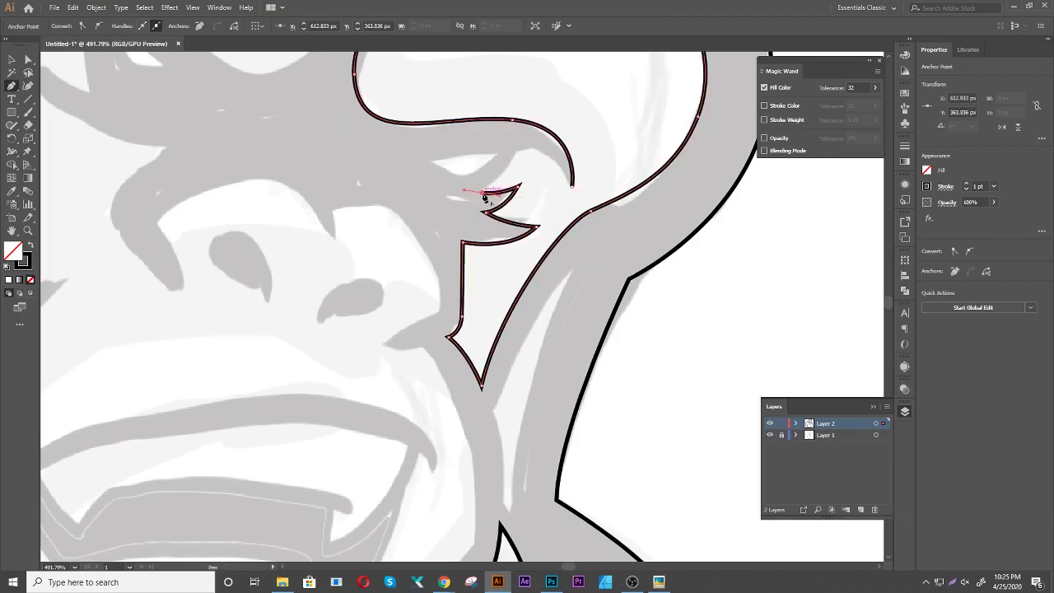
left_click_drag(517, 153, 524, 130)
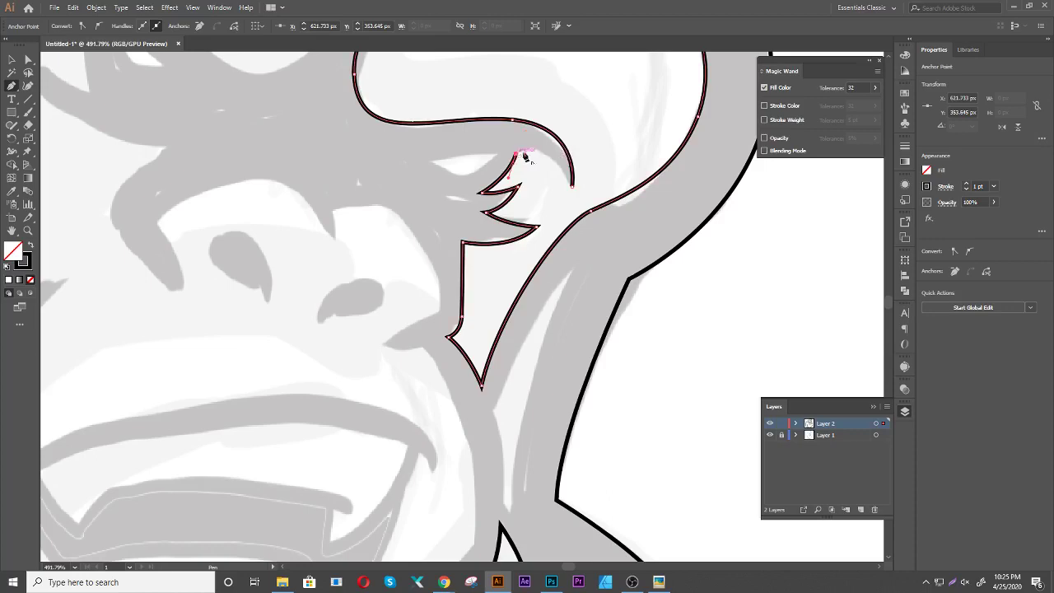
mouse_move(572, 185)
left_mouse_down()
mouse_move(580, 207)
mouse_move(438, 306)
left_mouse_up()
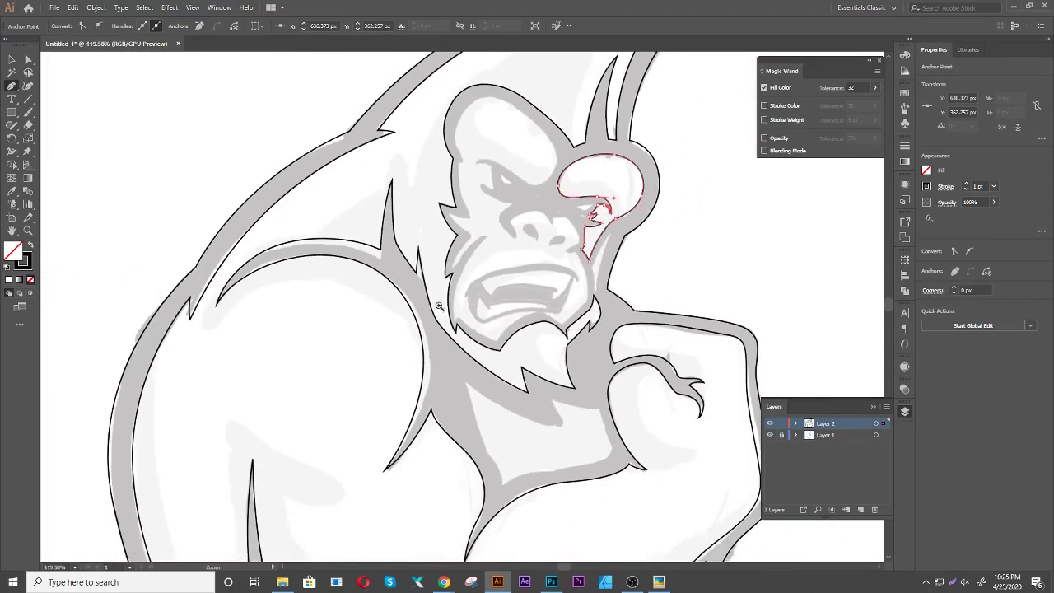
left_click_drag(699, 223, 622, 282)
Set the gorilla's outer silhouette outline stroke to 0.5 pt
key("v")
left_click(623, 273)
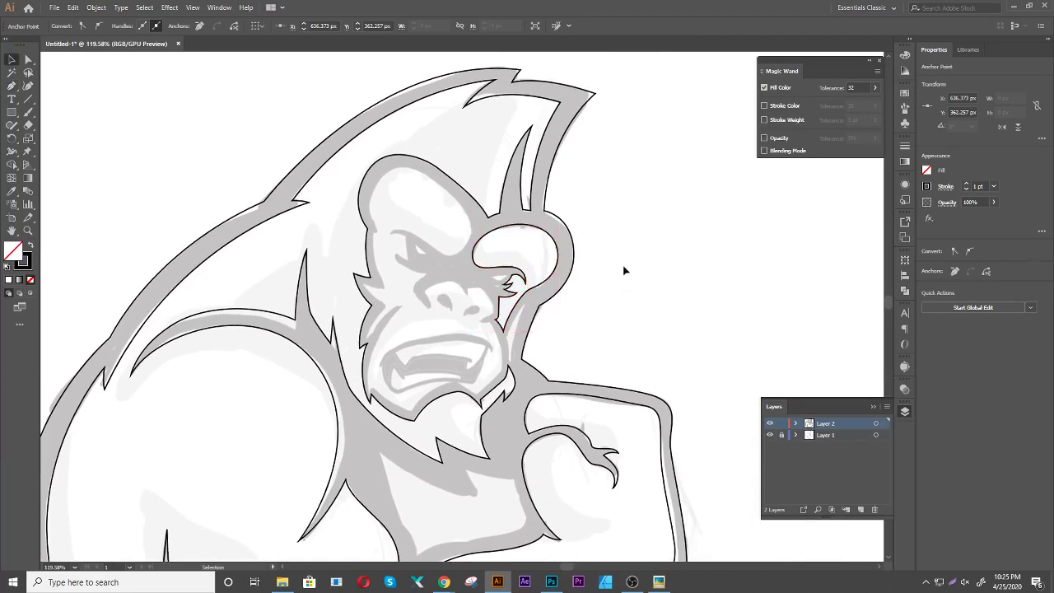
left_click(476, 261)
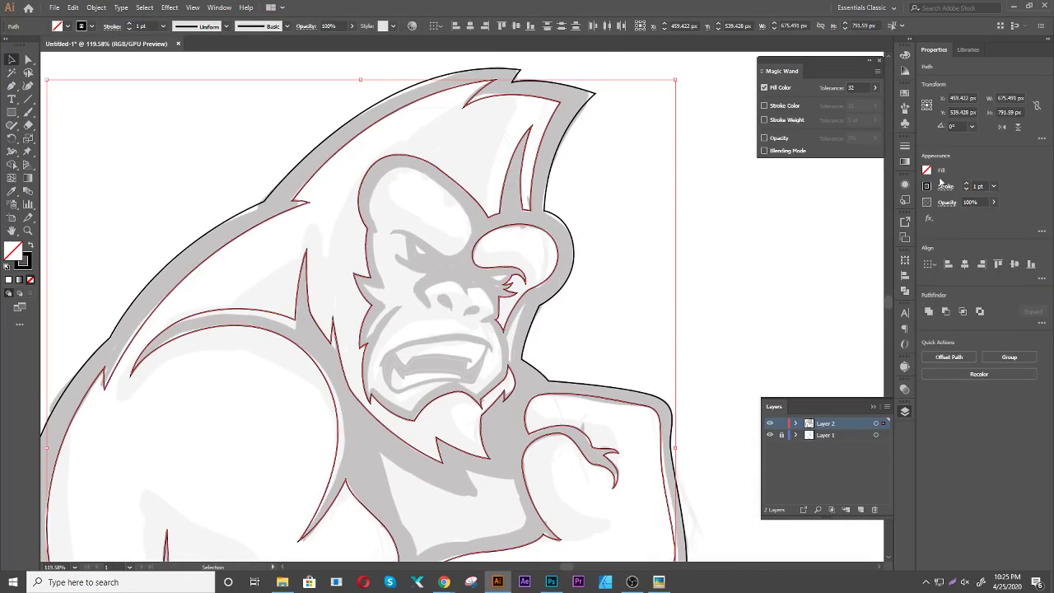
left_click(993, 186)
left_click(981, 226)
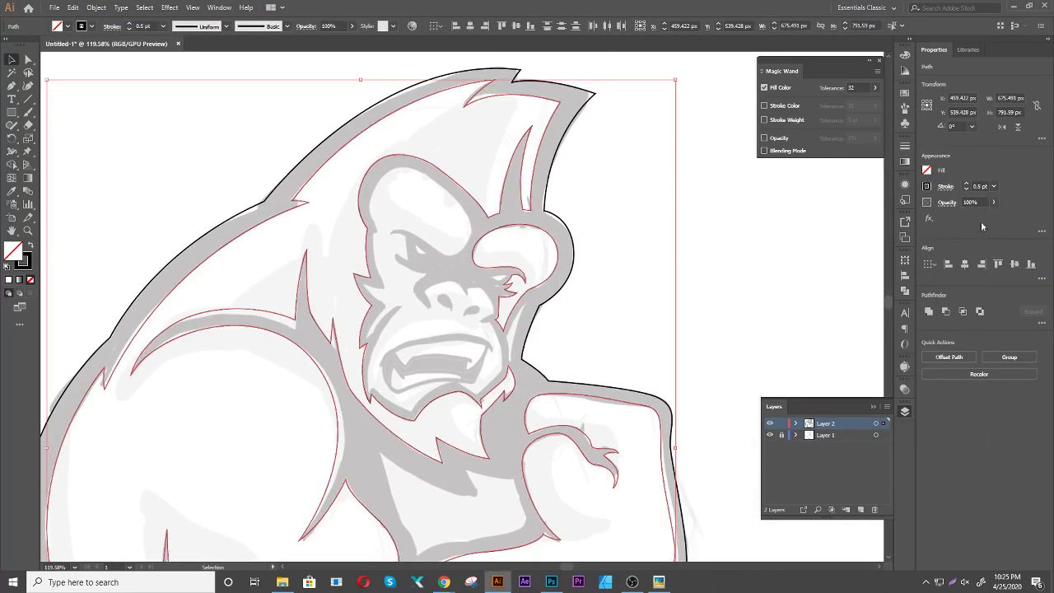
left_click(628, 252)
Trace the left brow as a closed outline over the brow ridge
left_click_drag(429, 226, 591, 237)
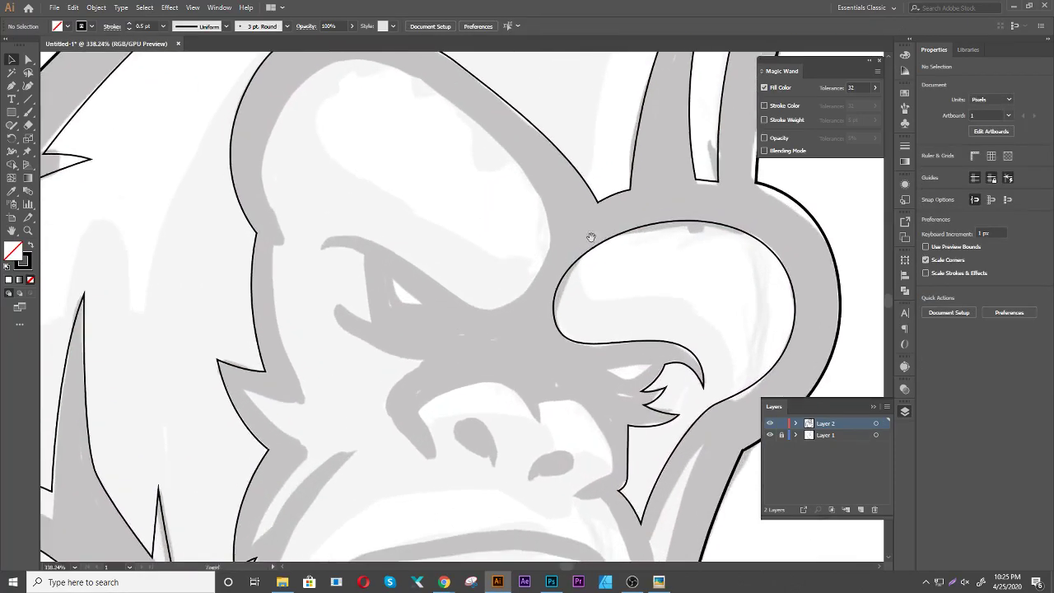
left_click(329, 239)
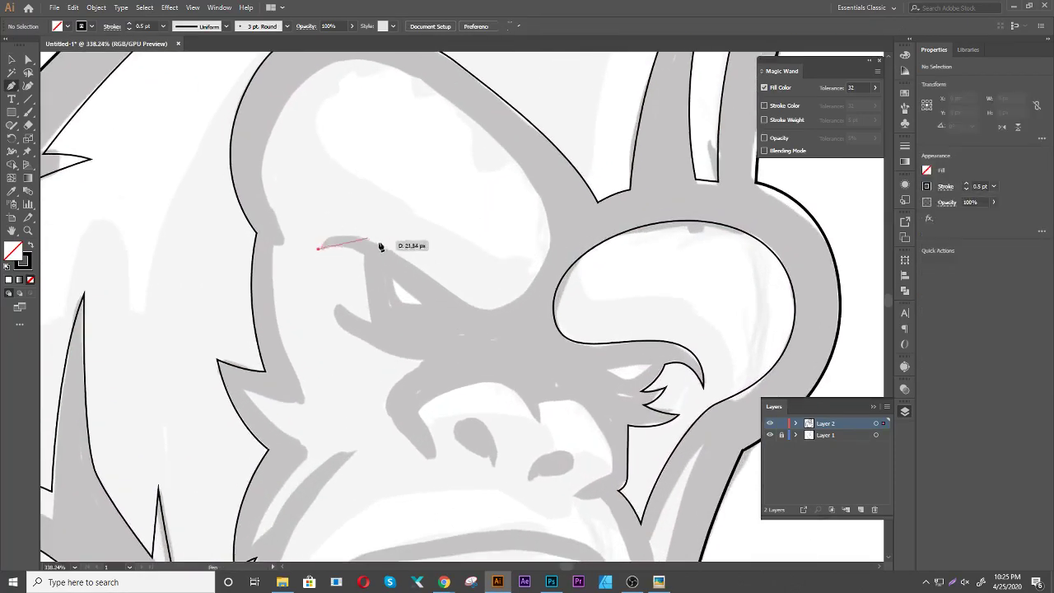
left_click_drag(382, 244, 441, 279)
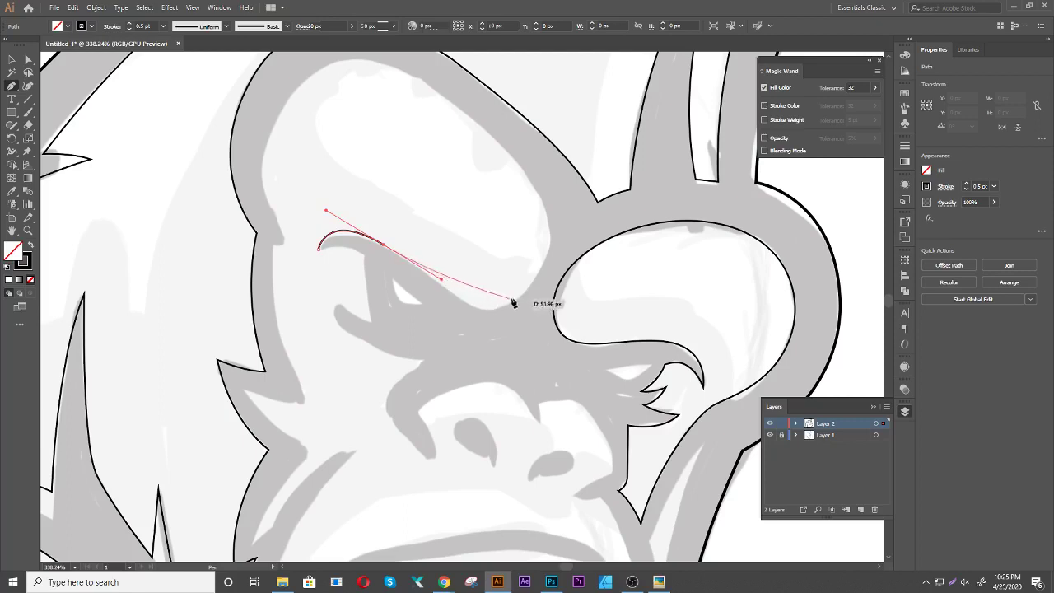
left_click_drag(515, 298, 559, 265)
left_click_drag(498, 138, 447, 95)
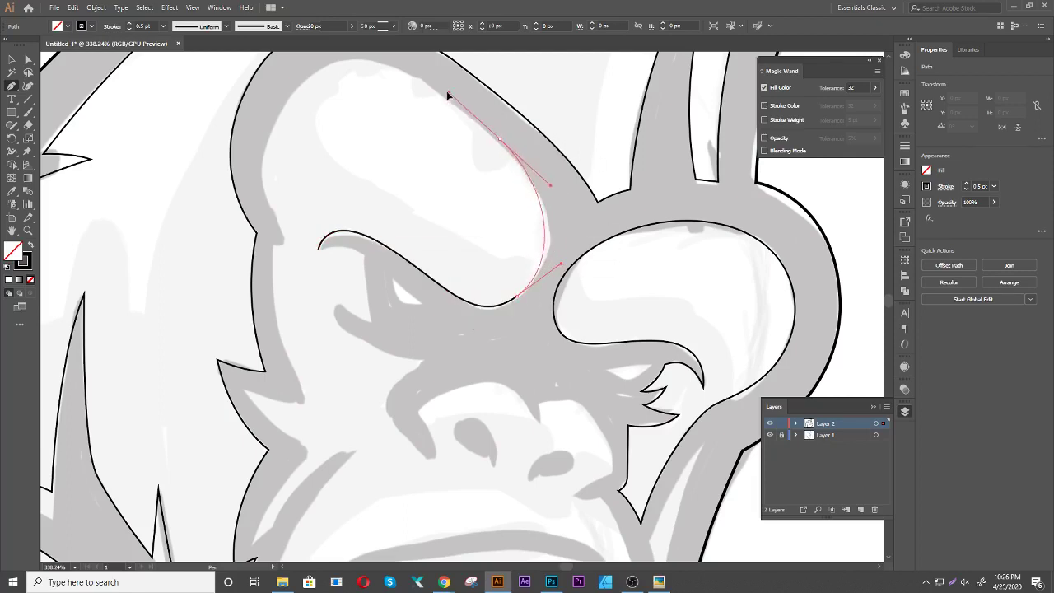
left_click_drag(301, 83, 243, 138)
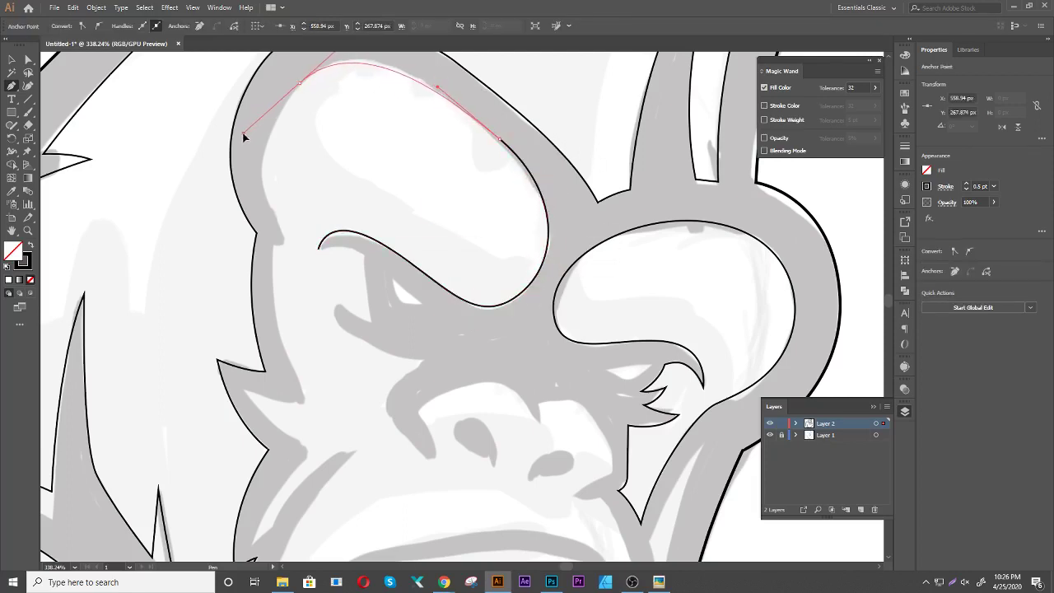
left_click(279, 241)
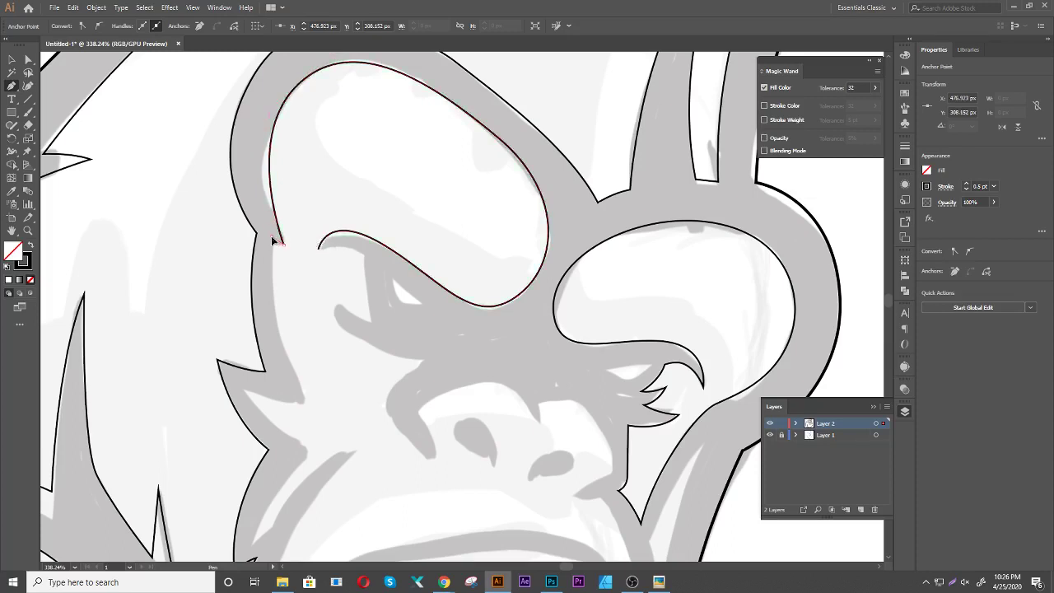
scroll(272, 246, "down", 3)
left_click_drag(303, 273, 349, 324)
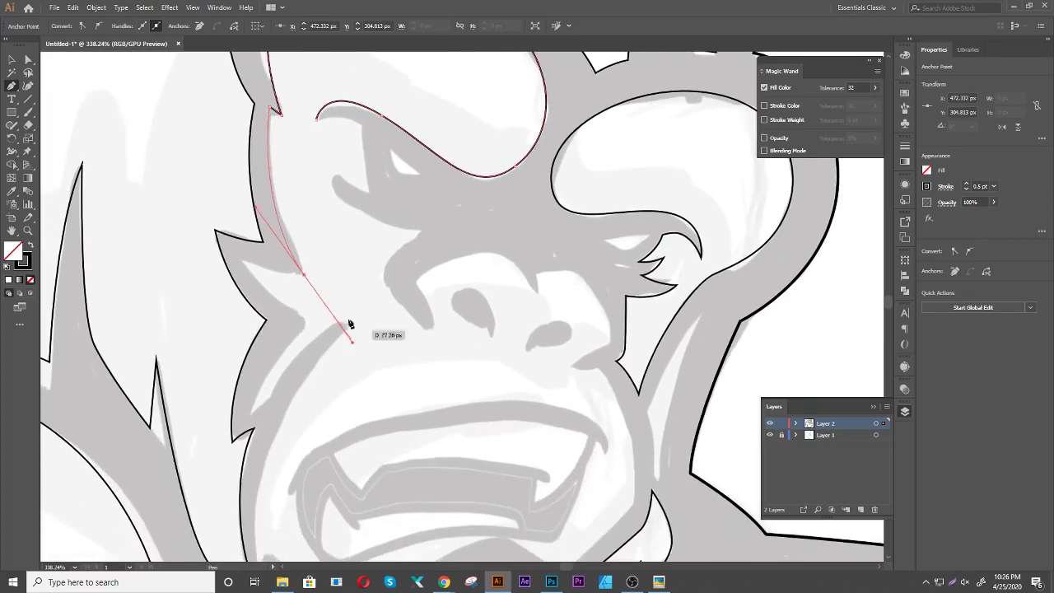
left_click(304, 275)
left_click(218, 237)
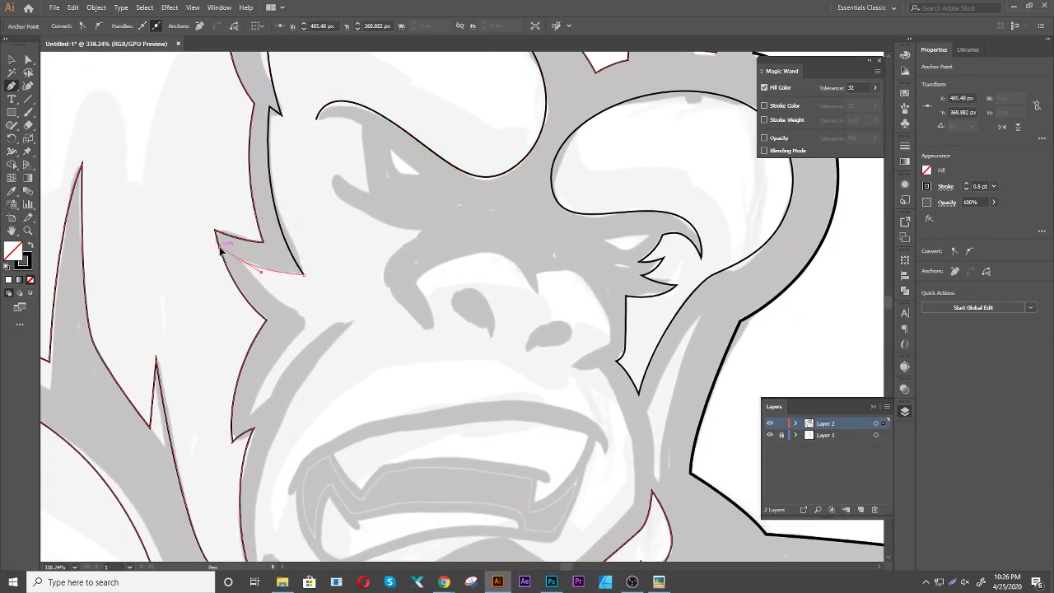
Trace the jagged cheek fur down the face and curve back along the cheek edge
left_click(240, 261)
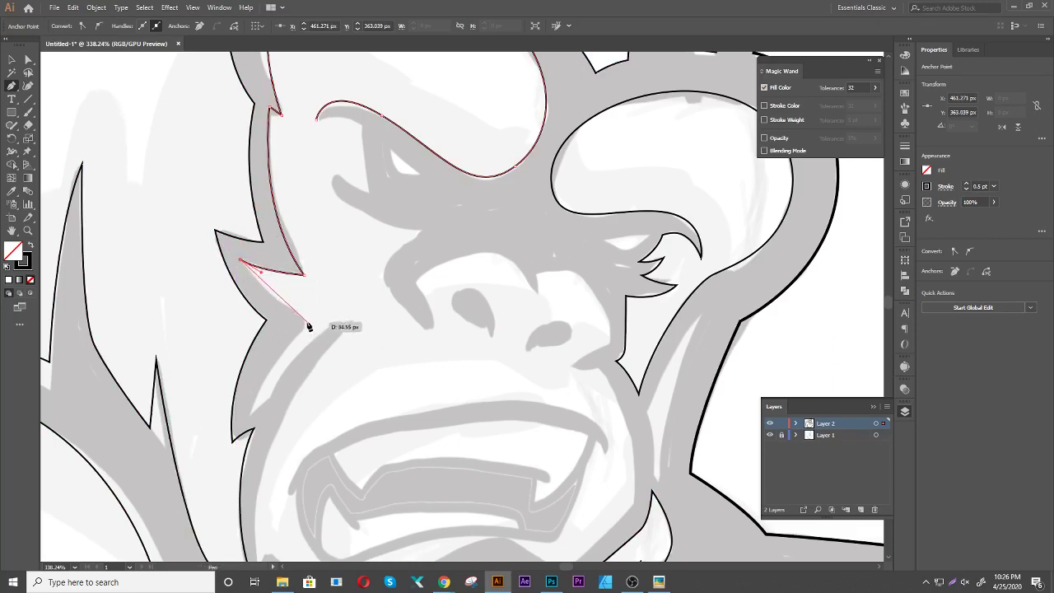
mouse_move(305, 322)
left_mouse_down()
mouse_move(345, 335)
mouse_move(348, 206)
left_mouse_up()
left_click_drag(315, 254, 306, 319)
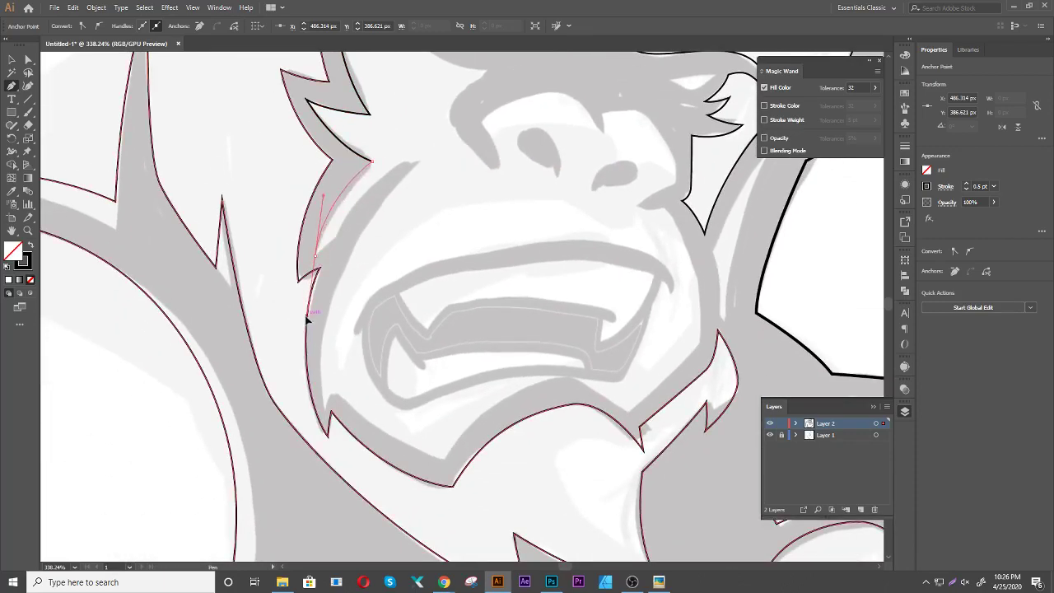
left_click(336, 243, "ctrl")
left_click(334, 239)
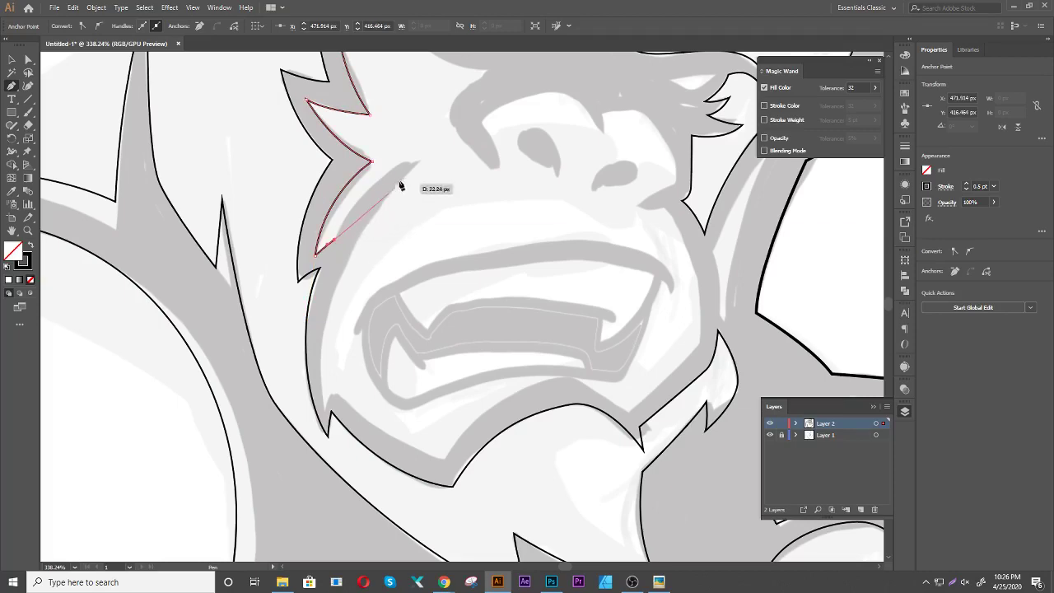
mouse_move(418, 162)
left_mouse_down()
mouse_move(467, 147)
mouse_move(465, 185)
left_mouse_up()
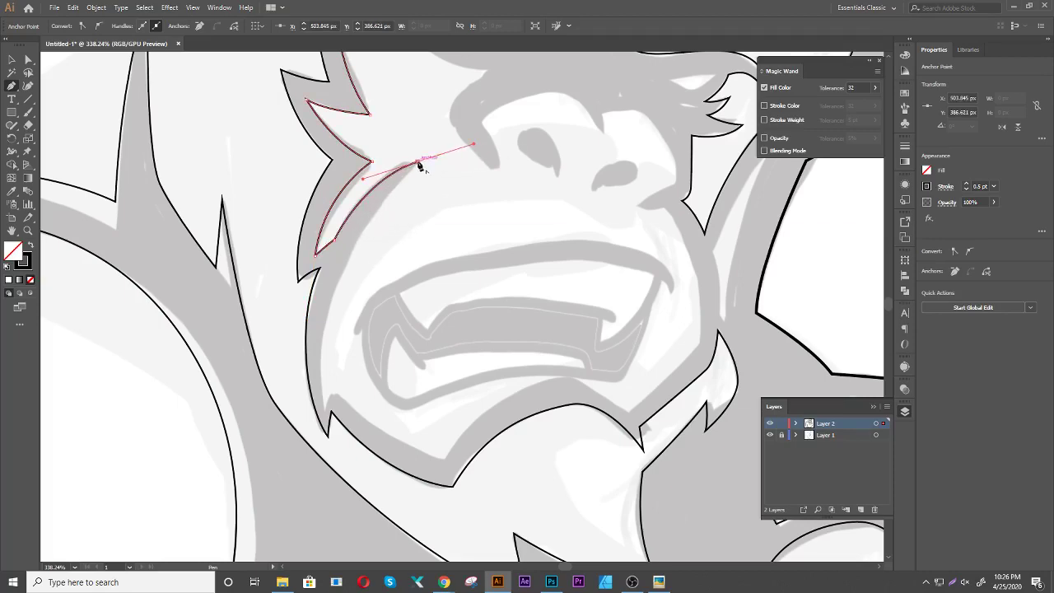
scroll(420, 165, "down", 2)
scroll(466, 185, "down", 1)
Trace the outline down the cheek, along the jaw and around the mouth's lips
scroll(466, 185, "down", 1)
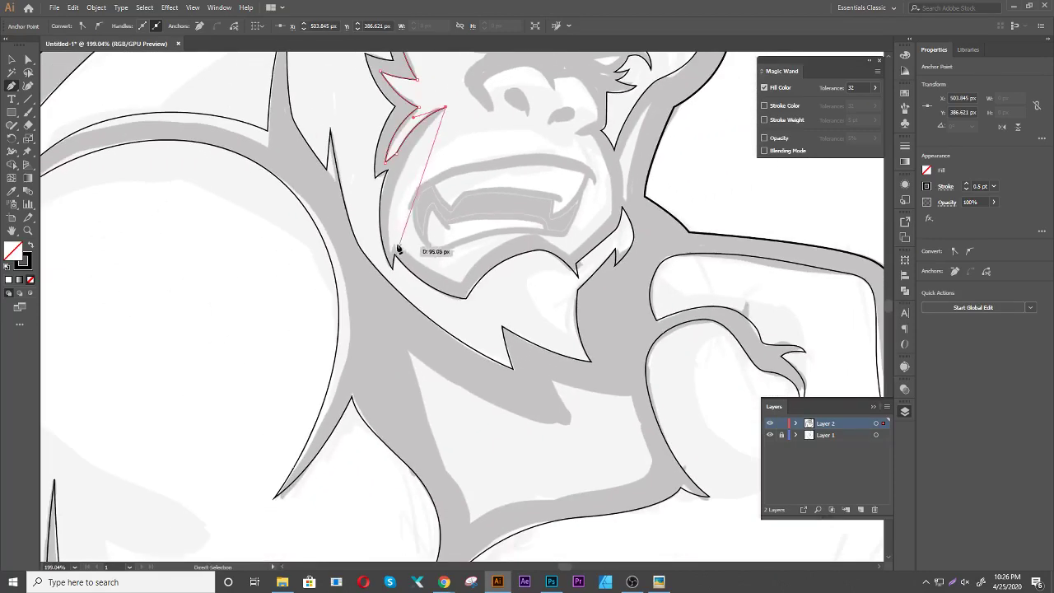
left_click_drag(393, 251, 393, 352)
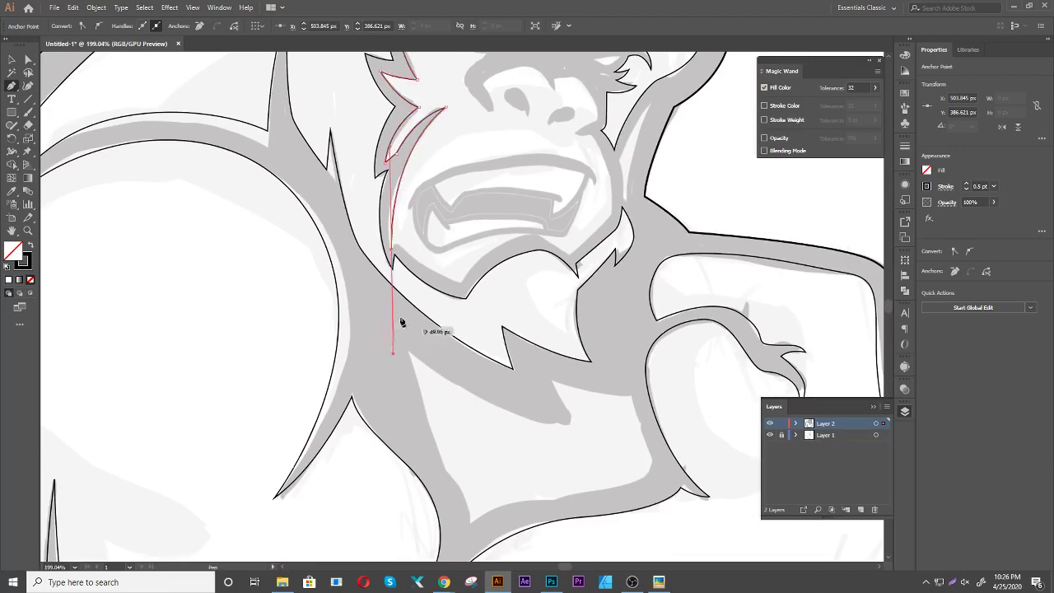
left_click_drag(398, 246, 547, 267)
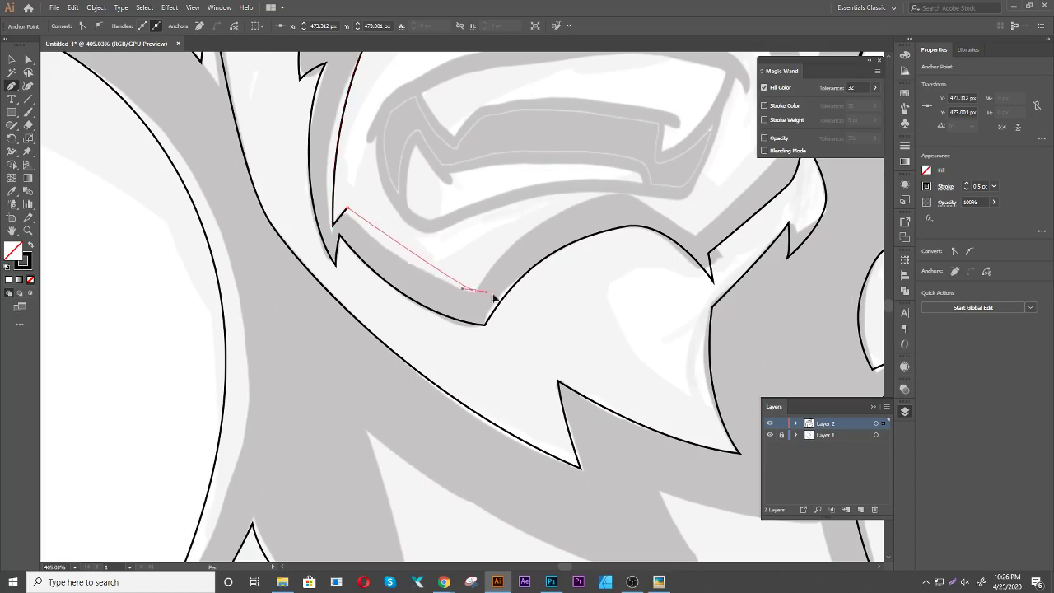
left_click_drag(475, 290, 551, 300)
left_click_drag(518, 262, 374, 321)
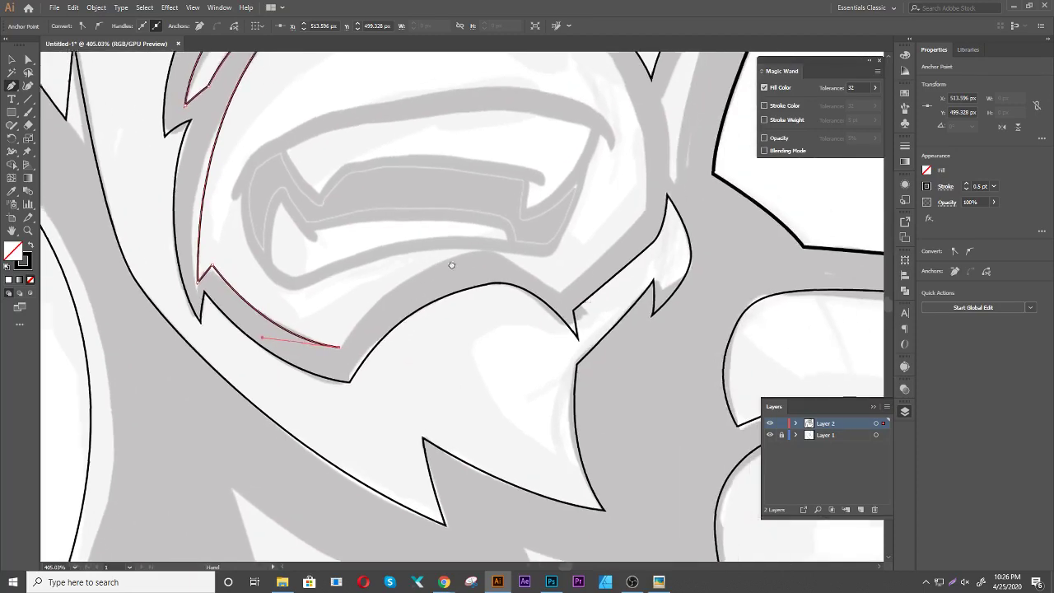
left_click_drag(475, 252, 562, 244)
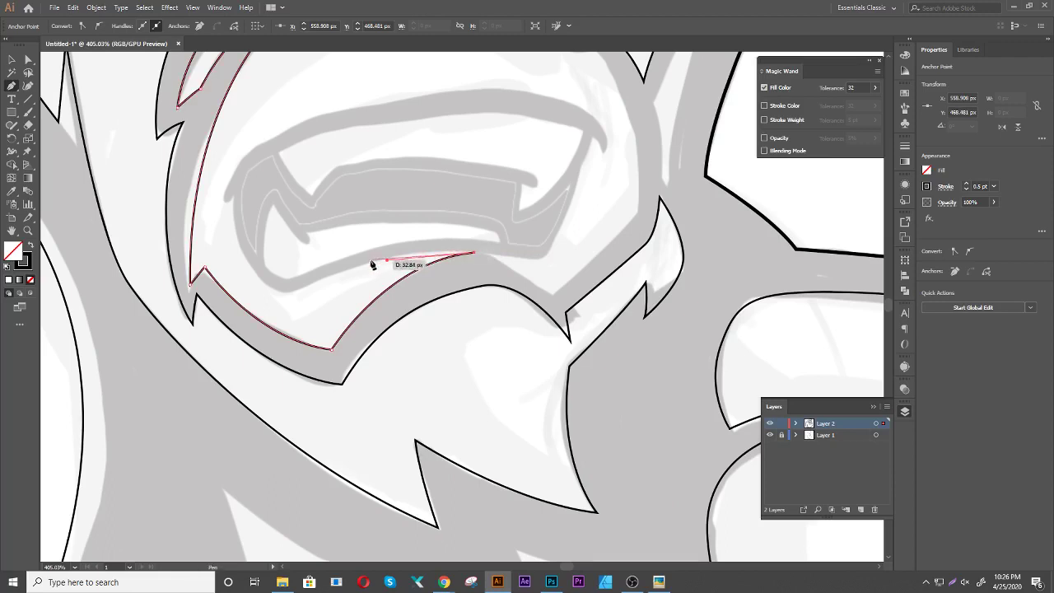
mouse_move(350, 265)
left_mouse_down()
mouse_move(281, 290)
mouse_move(218, 228)
left_mouse_up()
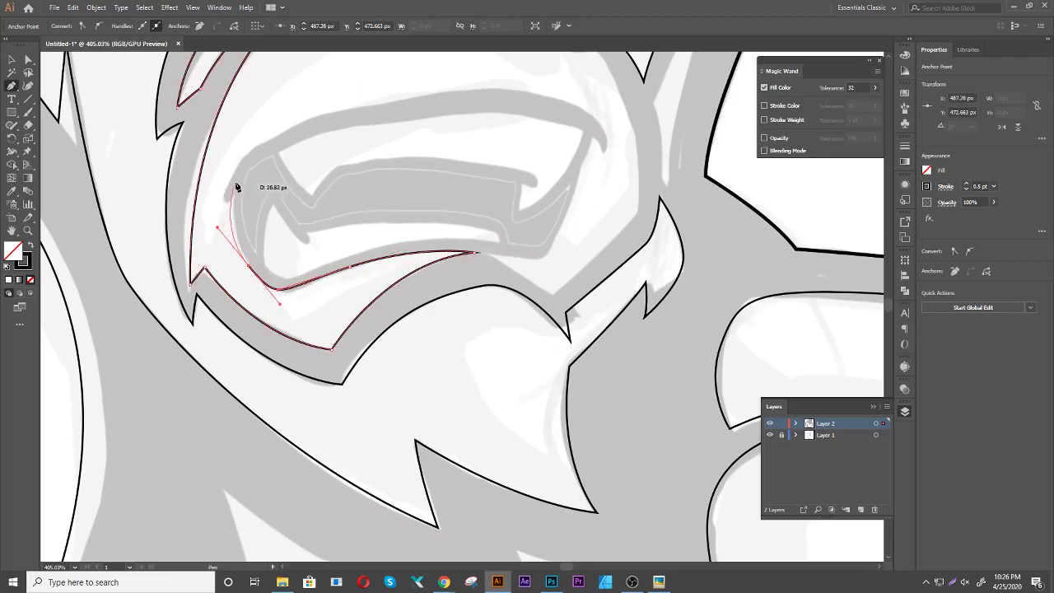
left_click_drag(236, 184, 221, 206)
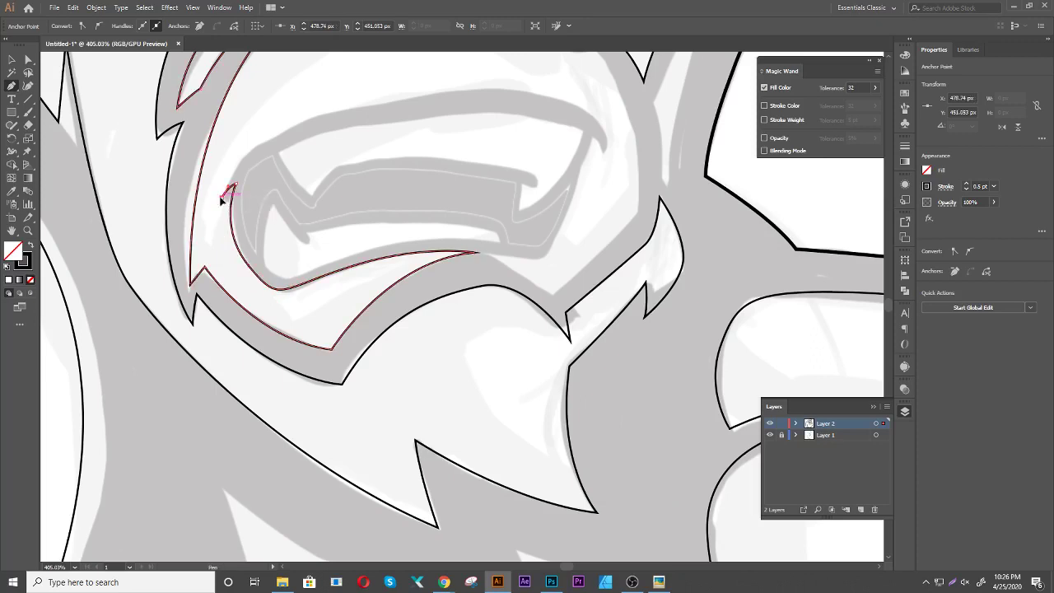
left_click_drag(262, 148, 295, 117)
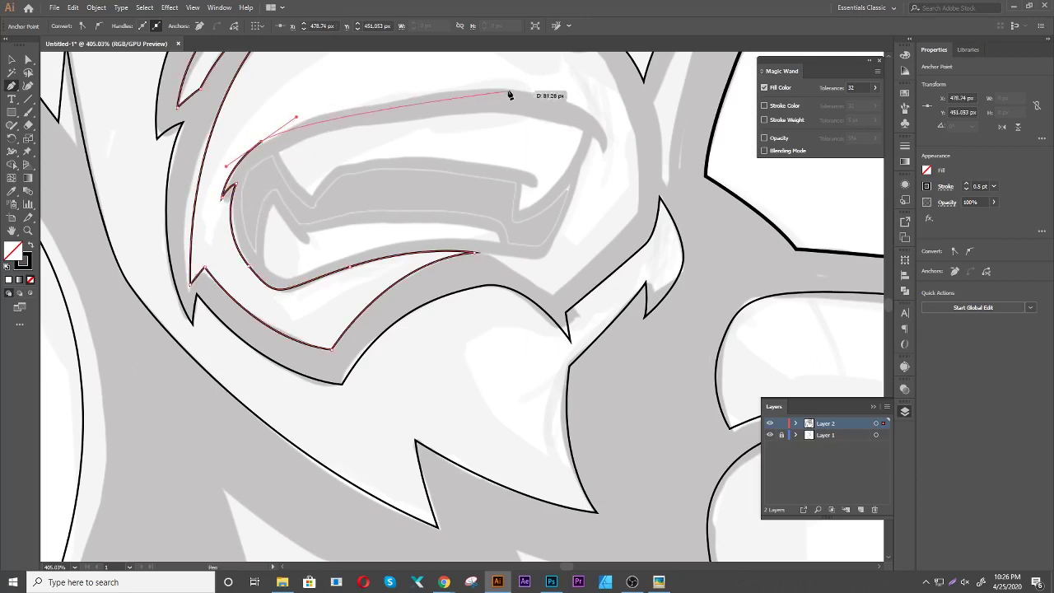
left_click_drag(552, 90, 579, 96)
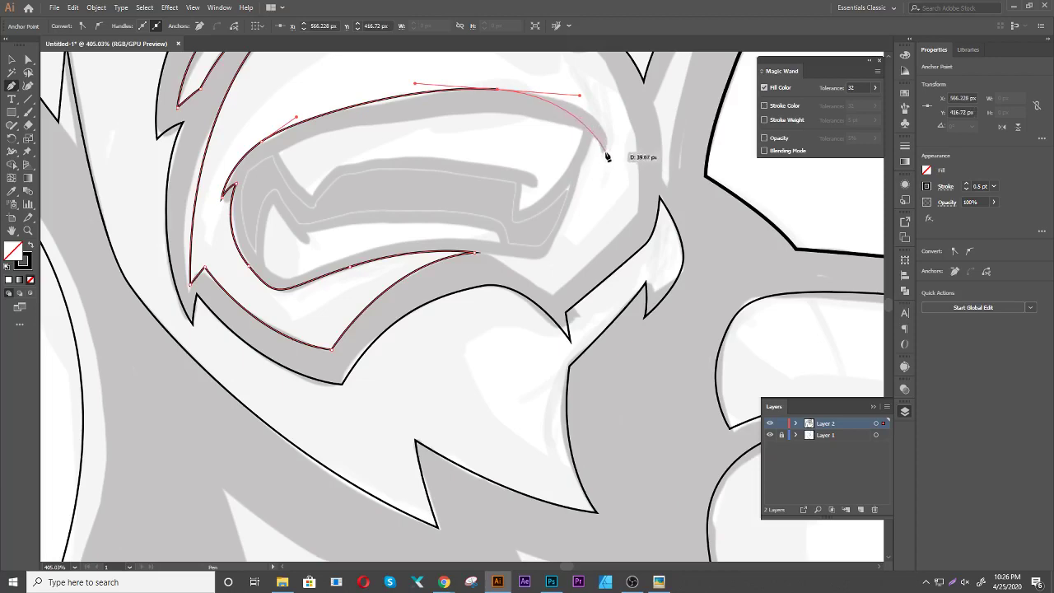
left_click(606, 155)
left_click(564, 124, "ctrl")
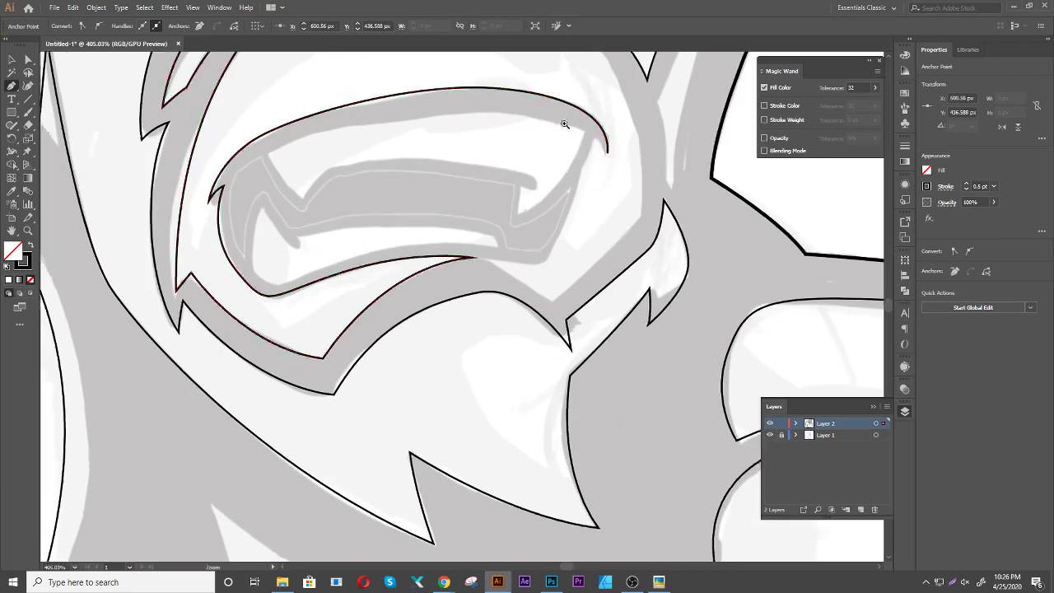
Extend the outline from the mouth's right end down to join the lower lip
left_click(564, 124)
left_click_drag(615, 147, 632, 157)
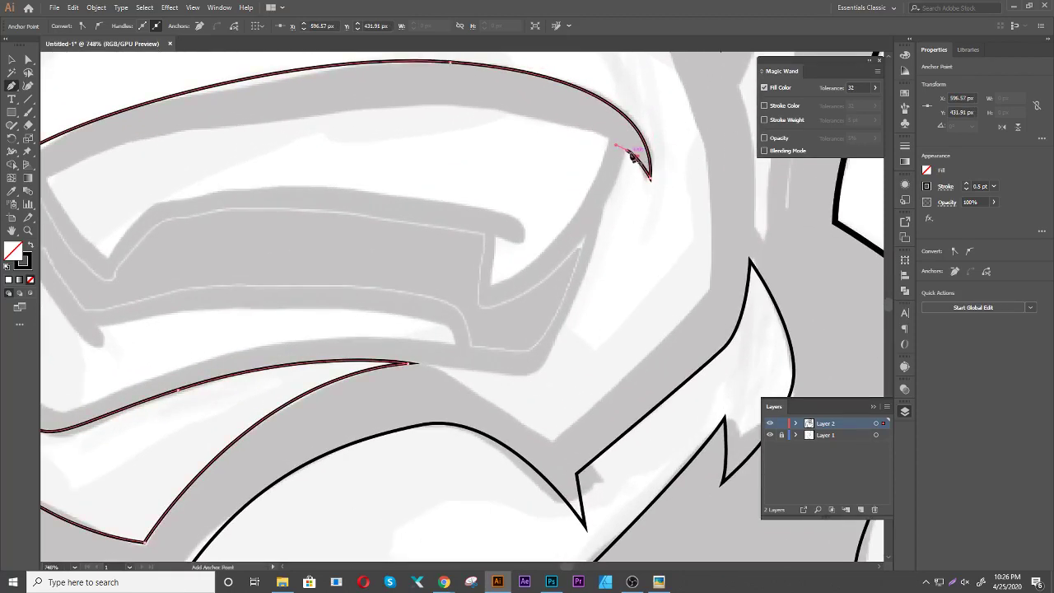
left_click(599, 212)
scroll(576, 239, "down", 2)
scroll(568, 247, "down", 3)
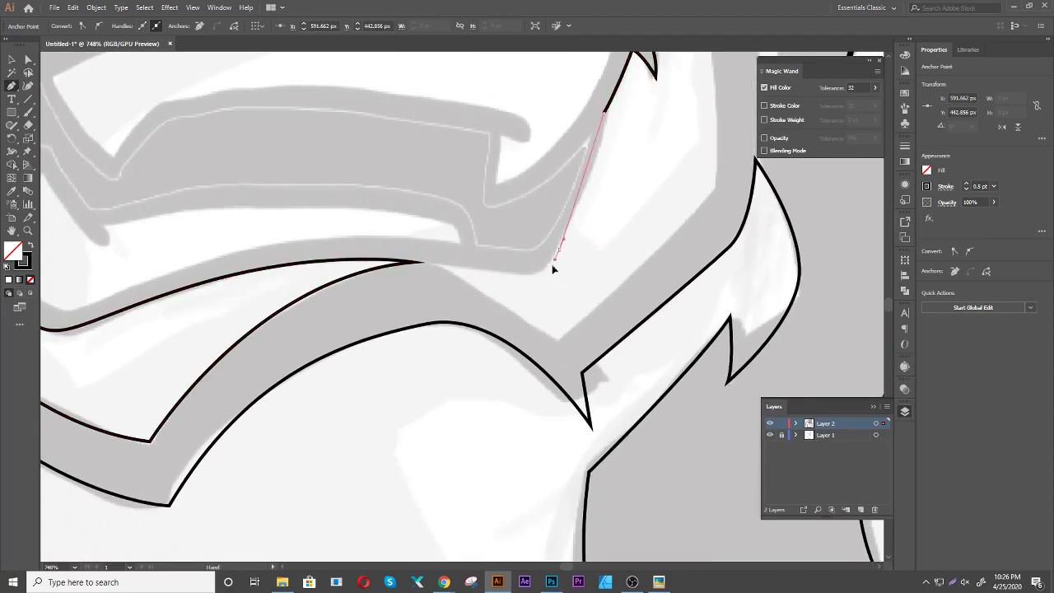
left_click_drag(534, 300, 533, 296)
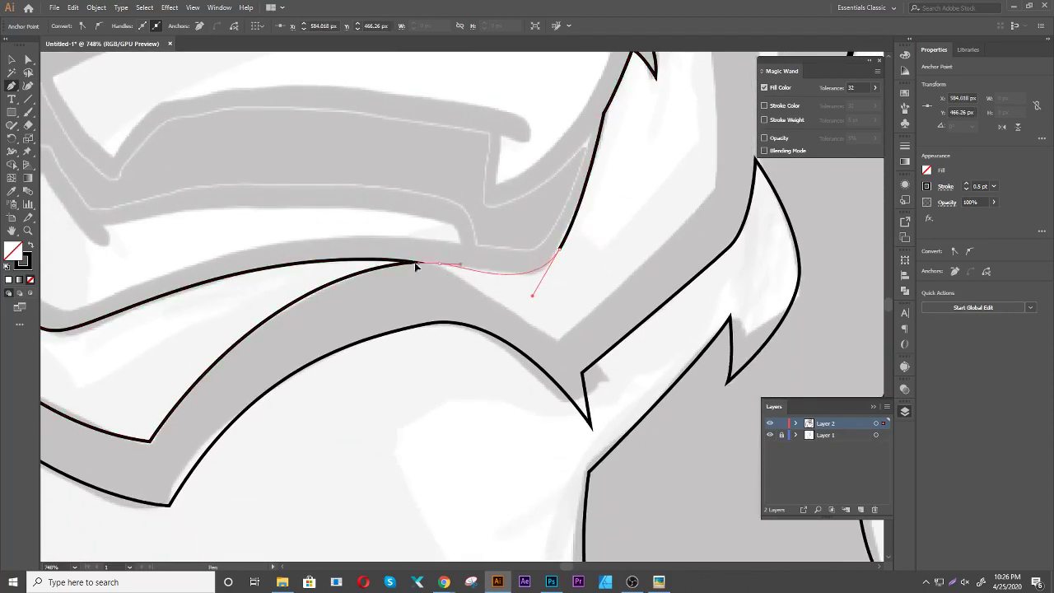
left_click_drag(440, 265, 496, 263)
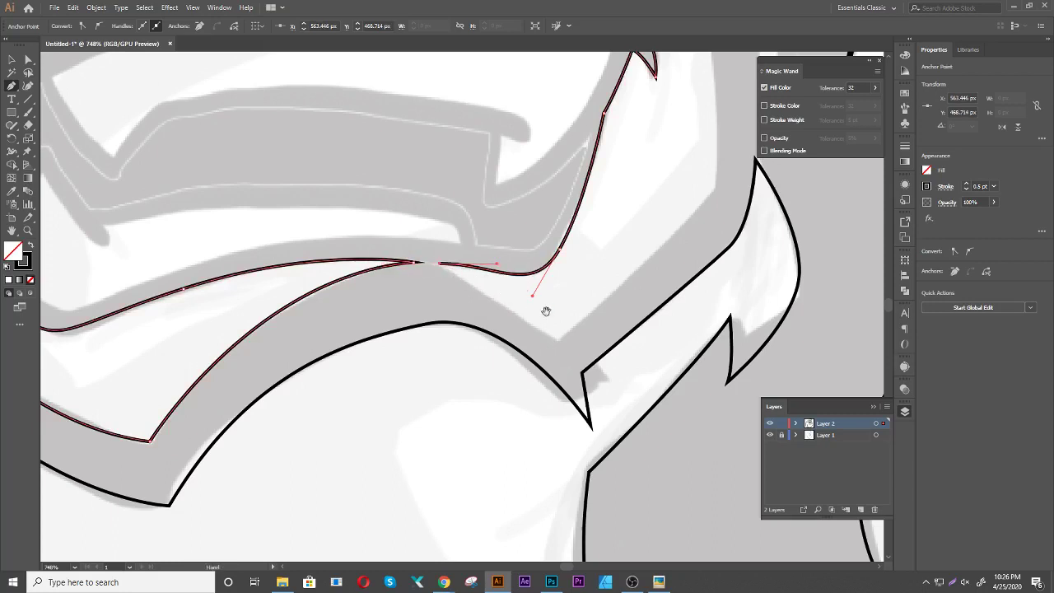
mouse_move(546, 310)
left_mouse_down()
mouse_move(435, 285)
mouse_move(468, 337)
left_mouse_up()
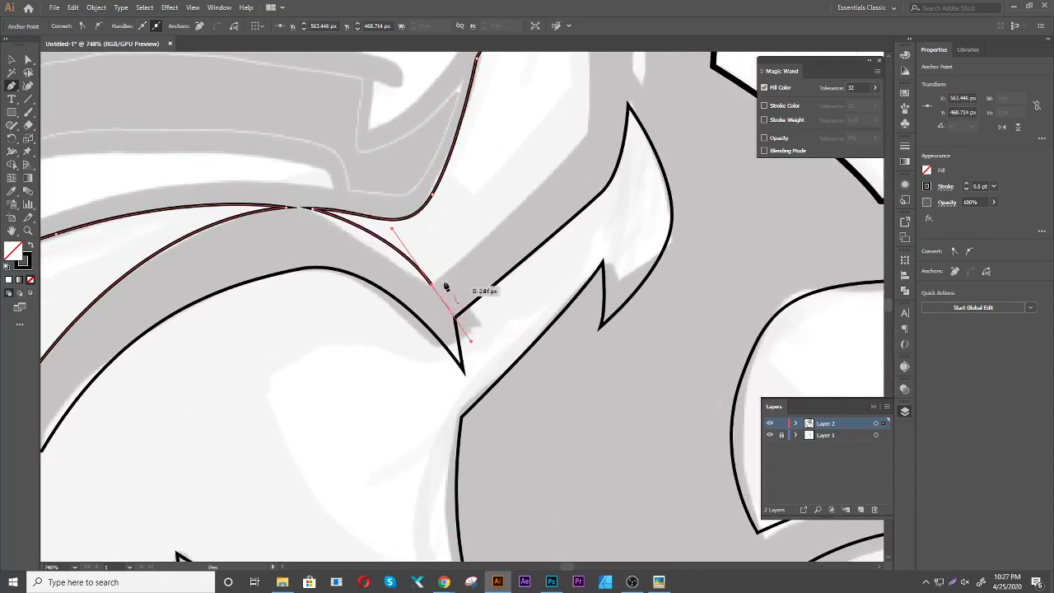
Trace the outline up the side of the face, around the nose and over the muzzle
left_click_drag(542, 195, 496, 376)
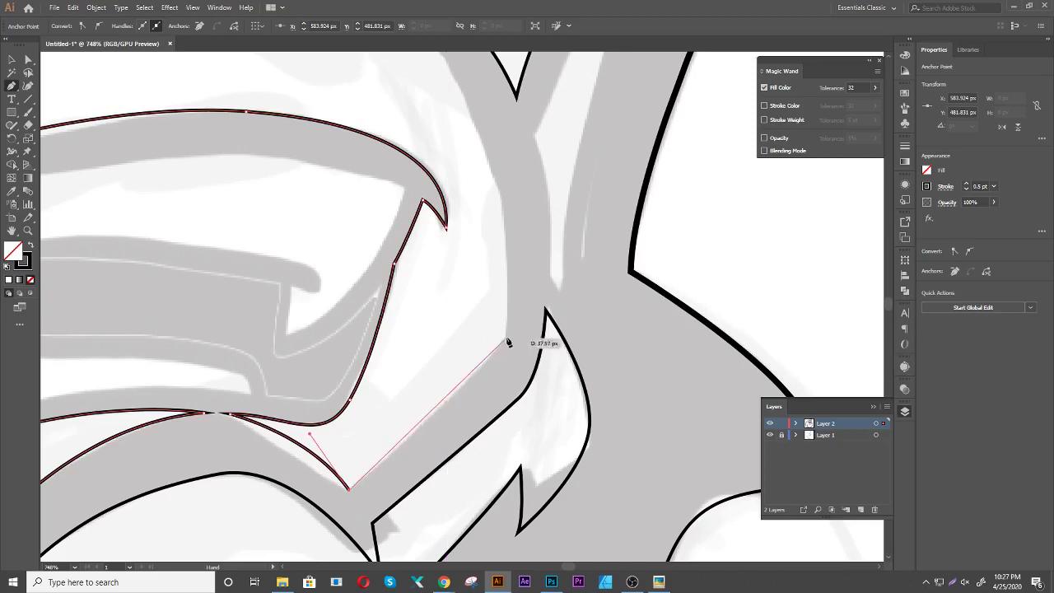
mouse_move(507, 336)
left_mouse_down()
mouse_move(518, 259)
mouse_move(659, 430)
left_mouse_up()
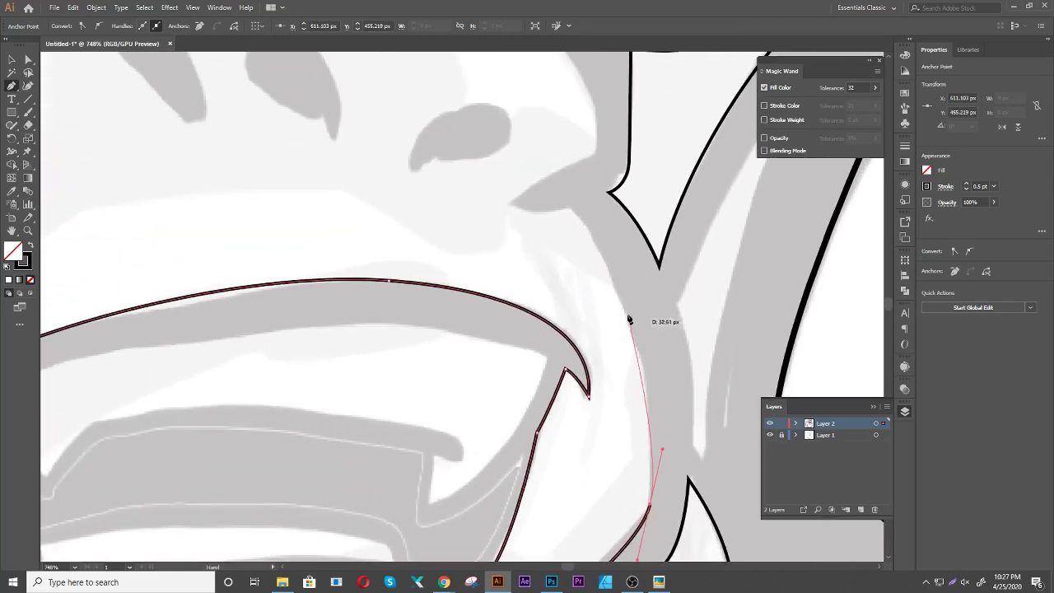
left_click_drag(628, 306, 602, 249)
left_click_drag(569, 207, 583, 216)
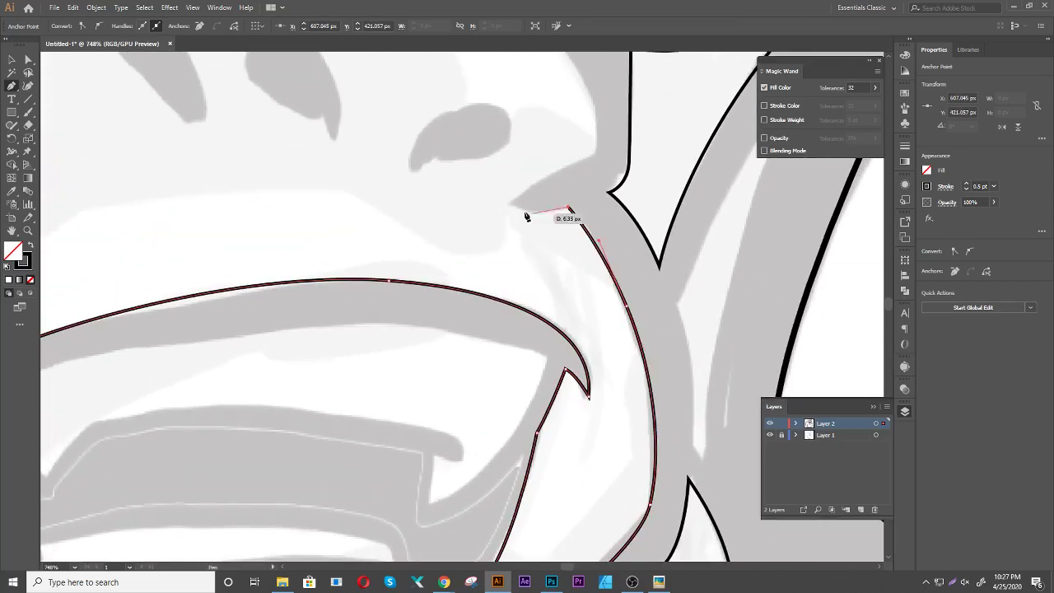
mouse_move(499, 206)
left_mouse_down()
mouse_move(509, 214)
mouse_move(512, 339)
left_mouse_up()
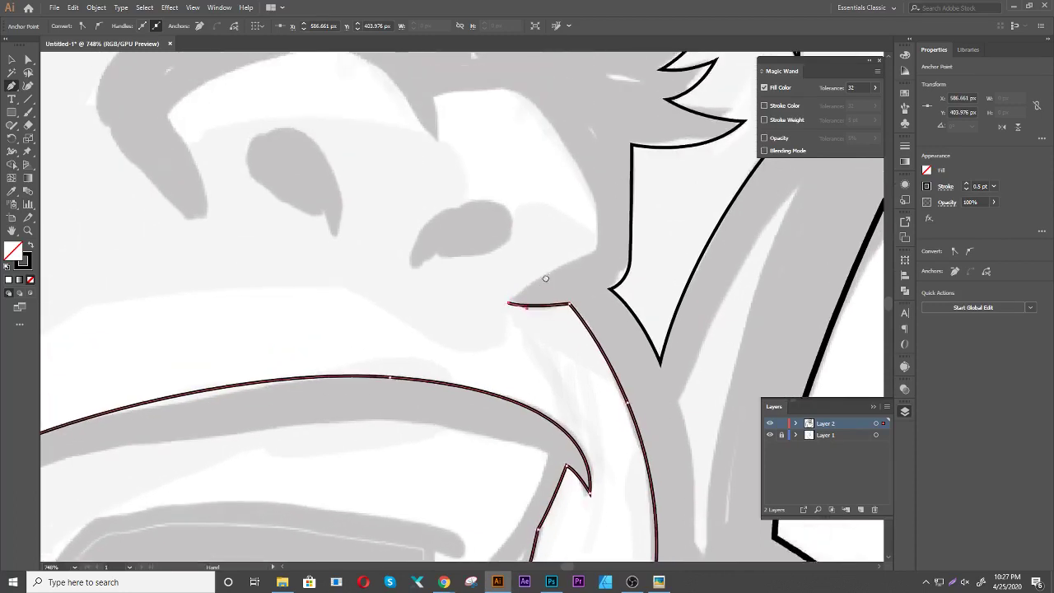
left_click_drag(591, 289, 602, 229)
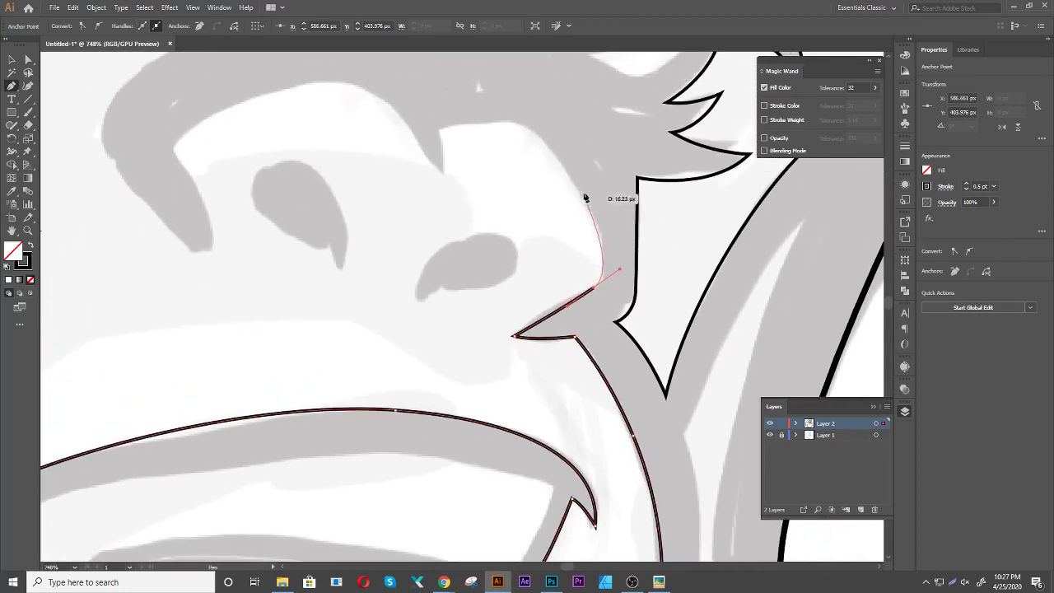
left_click_drag(582, 191, 565, 159)
left_click_drag(511, 122, 481, 116)
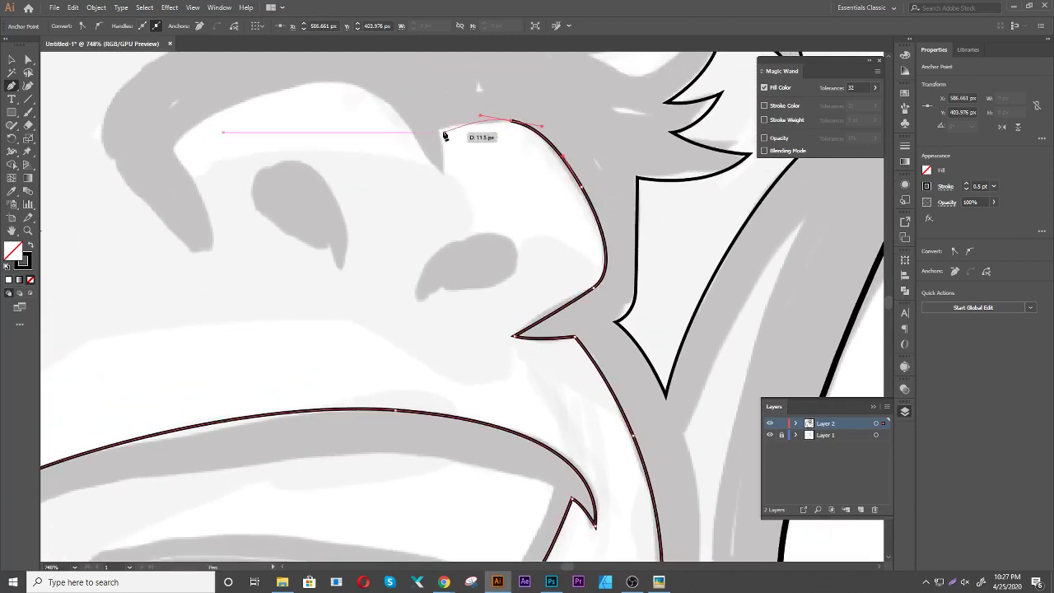
left_click_drag(443, 176, 439, 193)
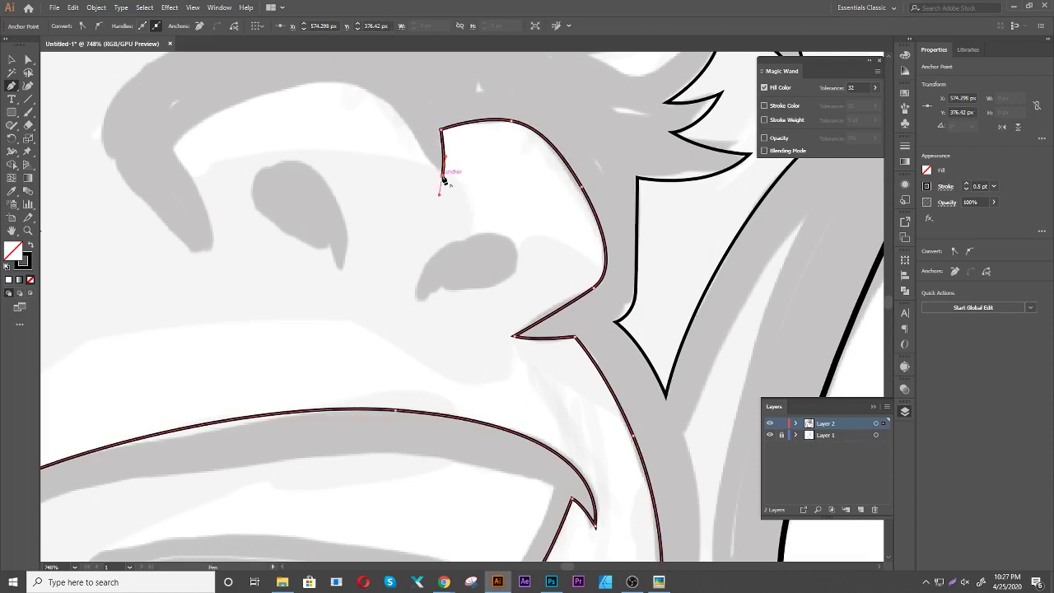
mouse_move(430, 152)
left_mouse_down()
mouse_move(603, 258)
mouse_move(474, 196)
mouse_move(397, 206)
left_mouse_up()
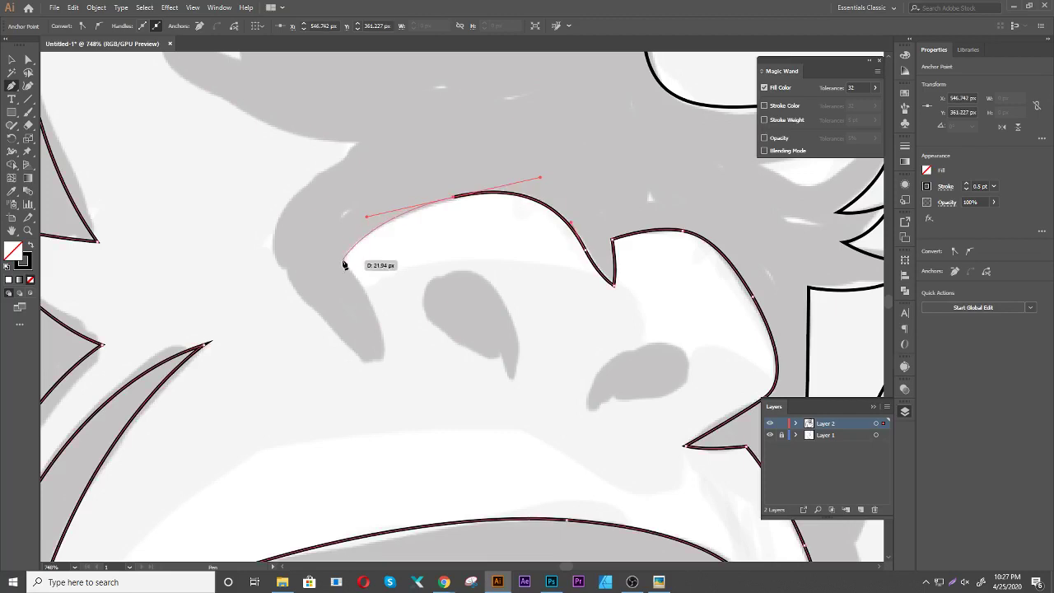
Continue the muzzle outline with a sharp corner and up along the grey shape
left_click(344, 260)
left_click_drag(380, 344, 386, 391)
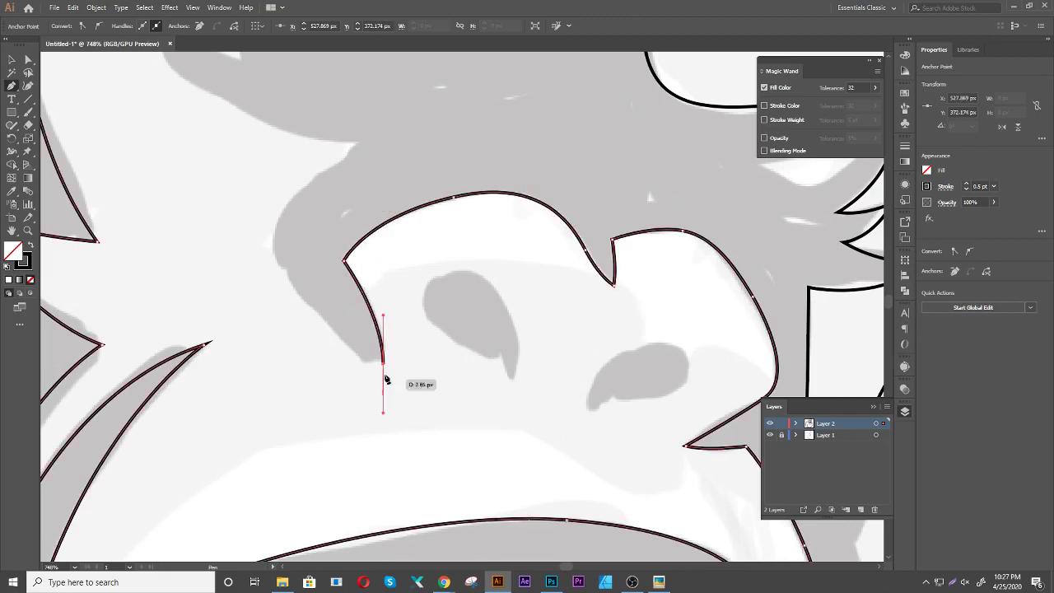
left_click(383, 362)
left_click_drag(309, 284, 258, 255)
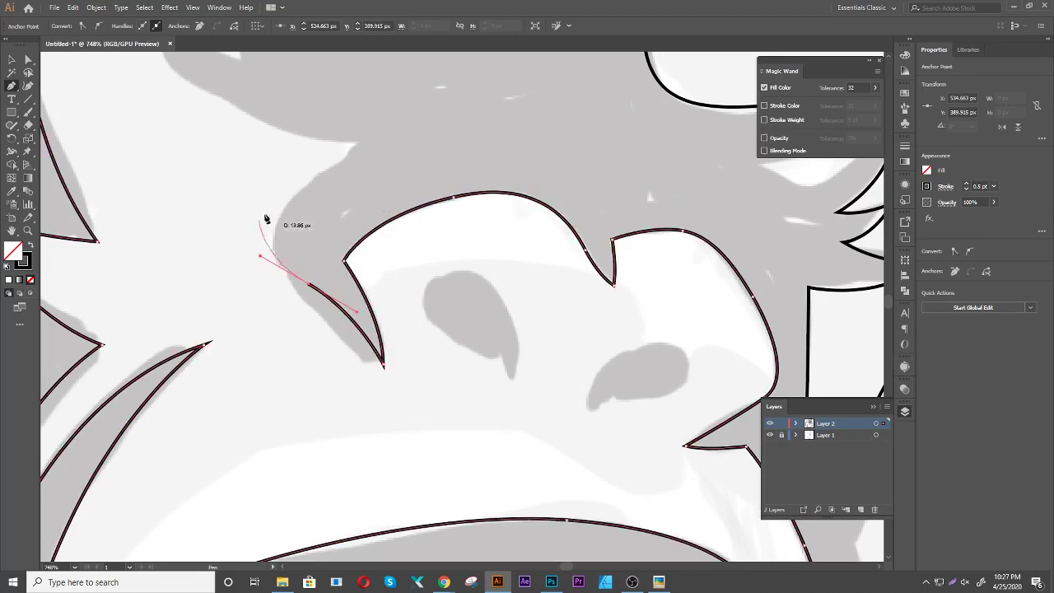
left_click(295, 197)
left_click(315, 176)
left_click(354, 148)
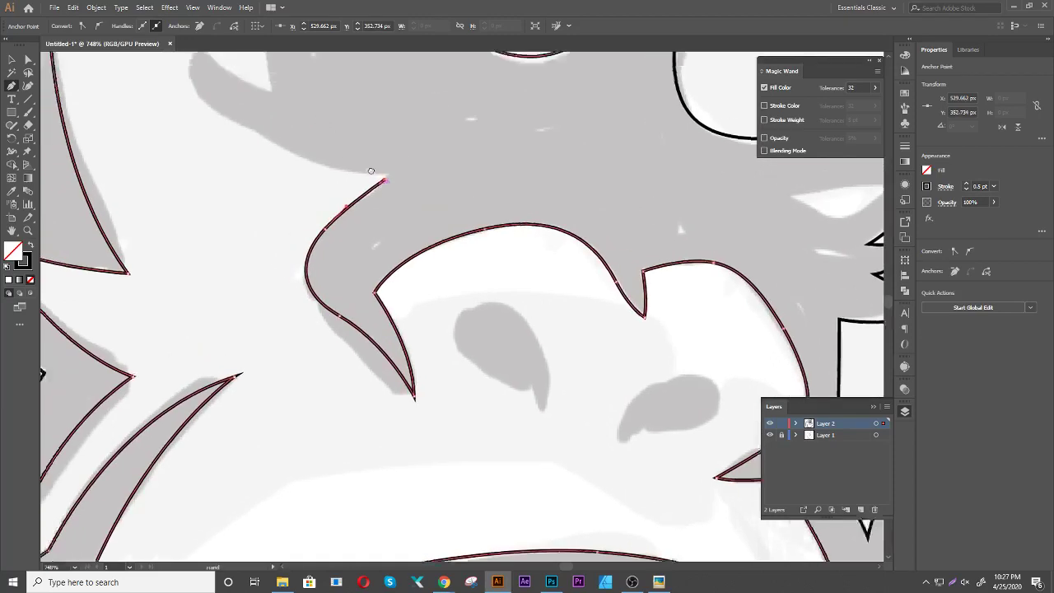
Add curved points across the next area and close the outline at its start
left_click_drag(362, 157, 576, 379)
mouse_move(376, 238)
left_mouse_down()
mouse_move(337, 142)
mouse_move(354, 123)
left_mouse_up()
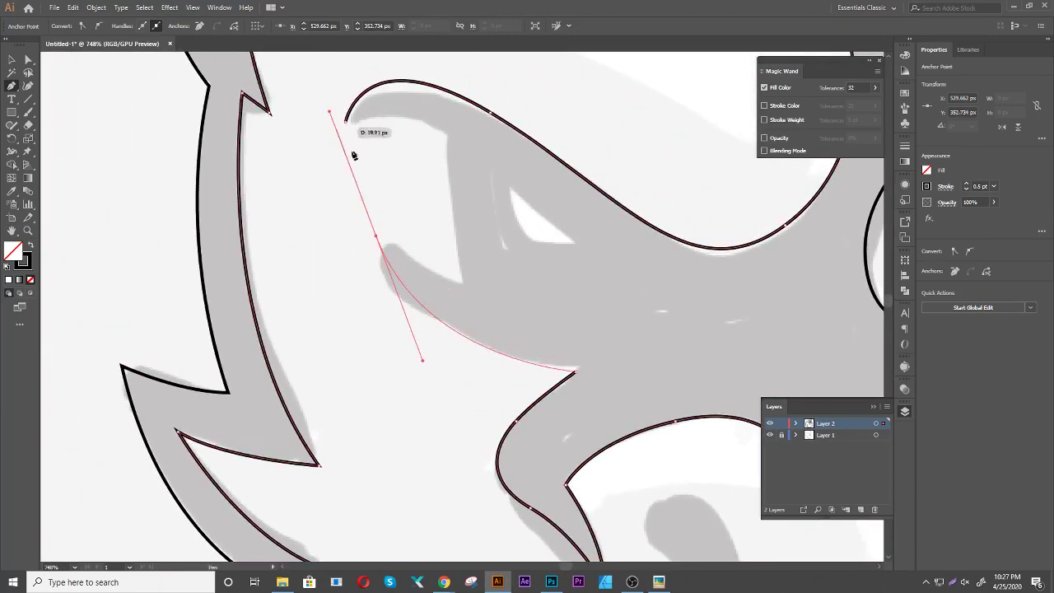
mouse_move(376, 238)
left_mouse_down()
mouse_move(445, 290)
mouse_move(503, 289)
left_mouse_up()
left_click(461, 281)
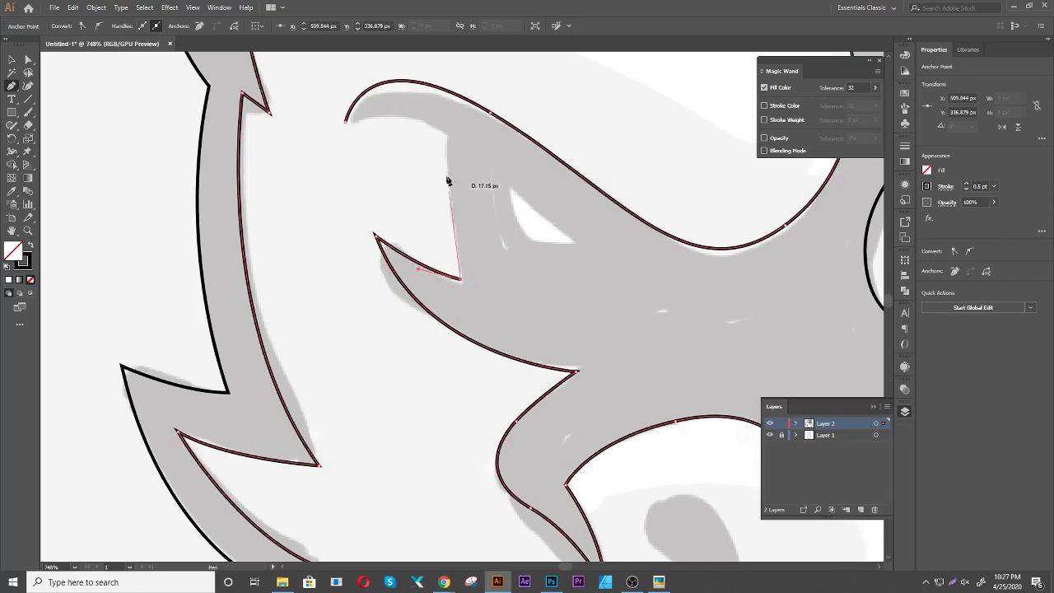
scroll(467, 195, "up", 5)
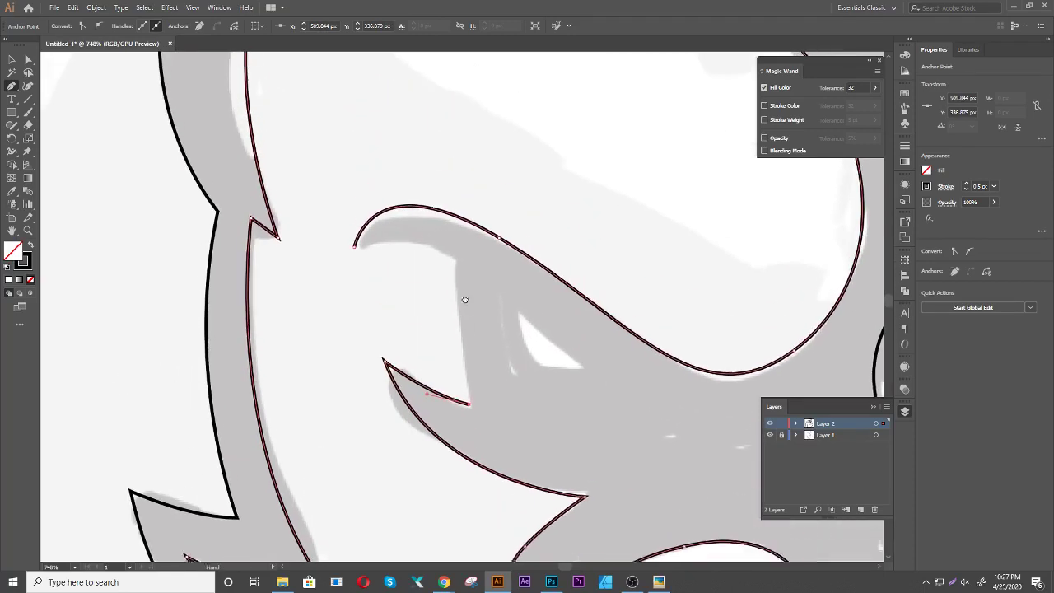
left_click_drag(458, 270, 465, 184)
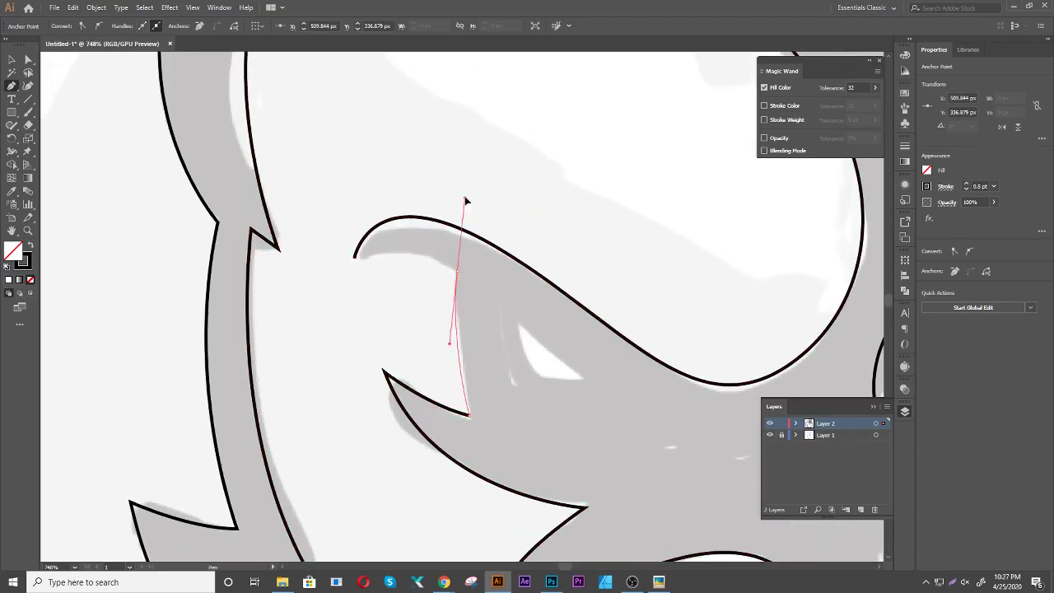
left_click(458, 270)
left_click_drag(354, 257, 324, 292)
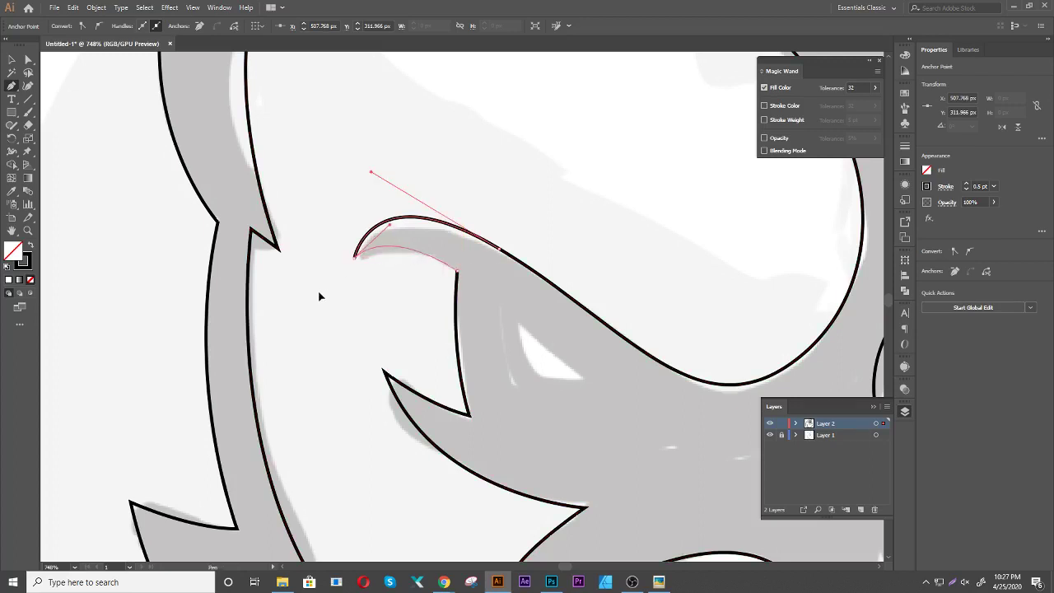
Trace closed outlines around both of the gorilla's eyes
mouse_move(542, 361)
left_mouse_down()
mouse_move(384, 268)
mouse_move(432, 289)
left_mouse_up()
left_click(359, 227)
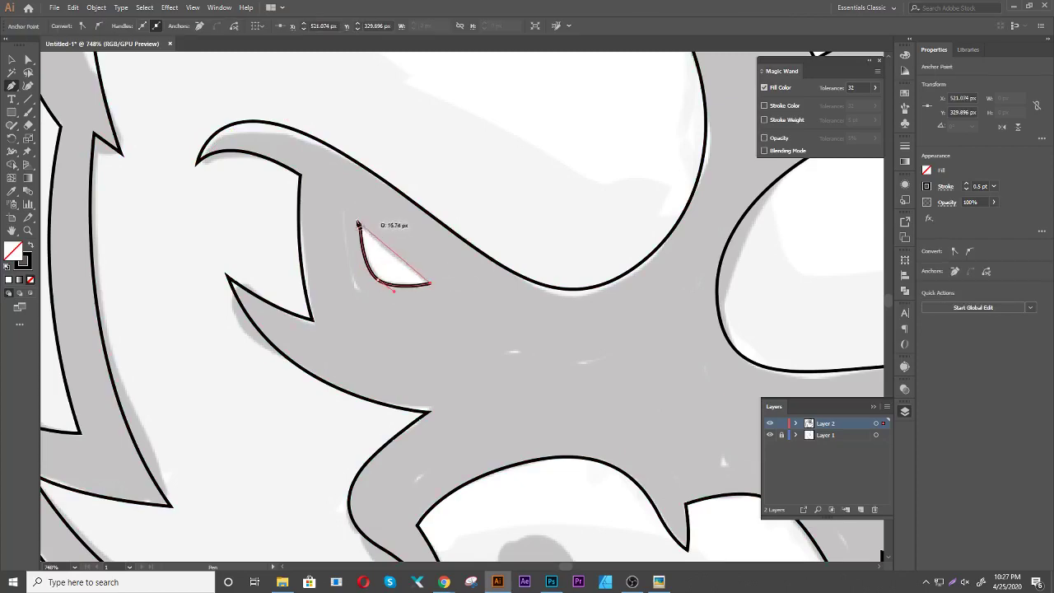
left_click_drag(359, 227, 346, 213)
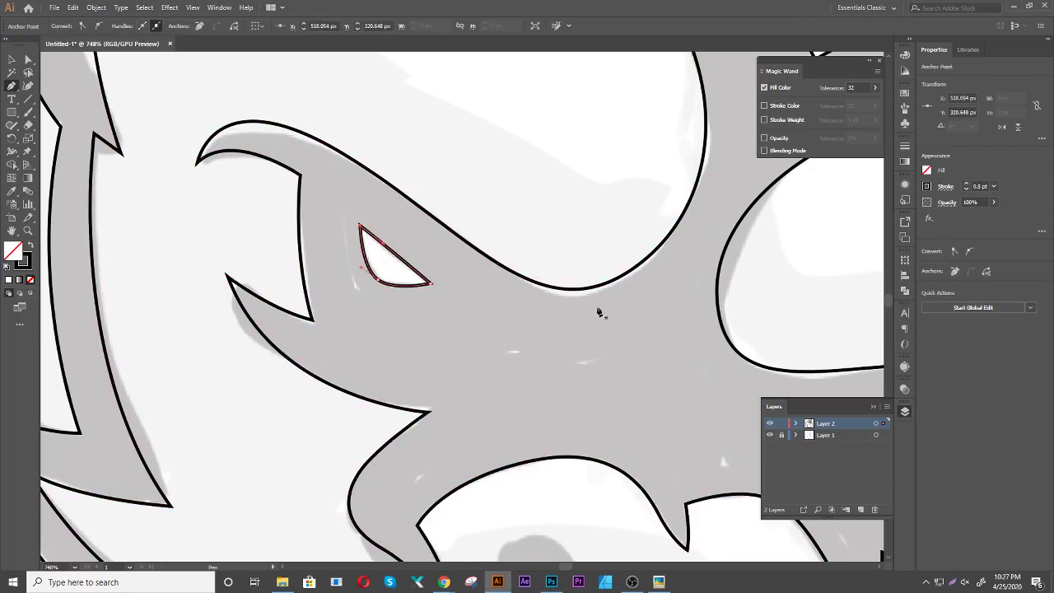
scroll(631, 301, "down", 5)
left_click_drag(660, 374, 481, 337)
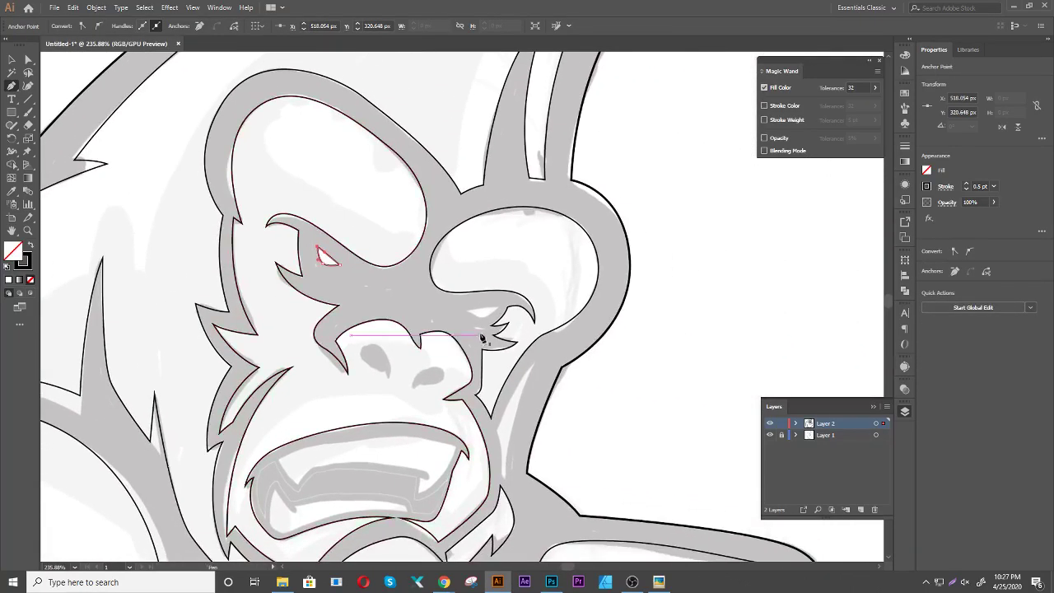
scroll(482, 337, "up", 5)
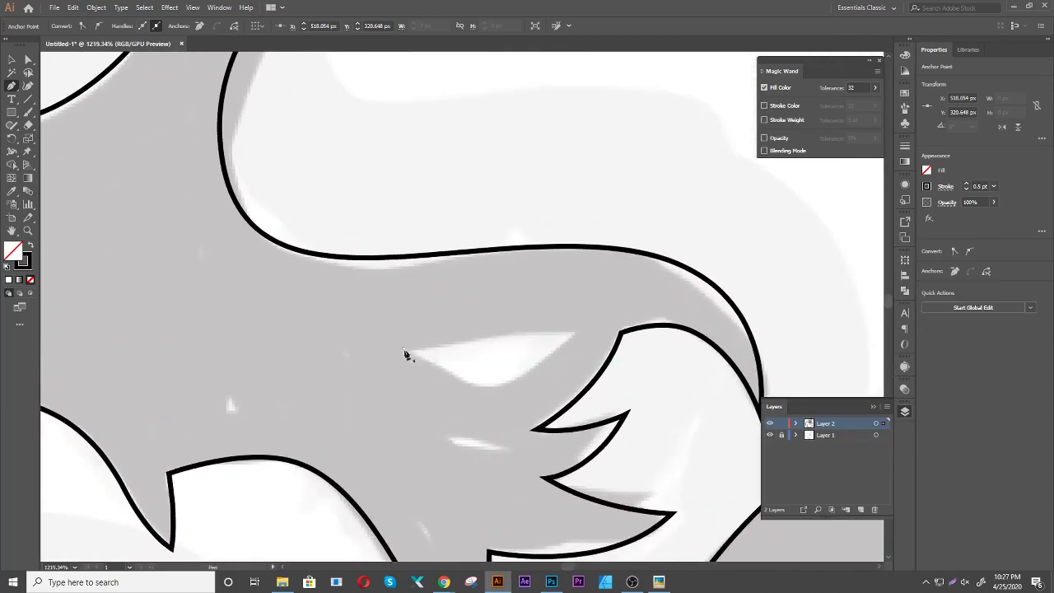
mouse_move(403, 349)
left_mouse_down()
mouse_move(499, 393)
mouse_move(437, 356)
left_mouse_up()
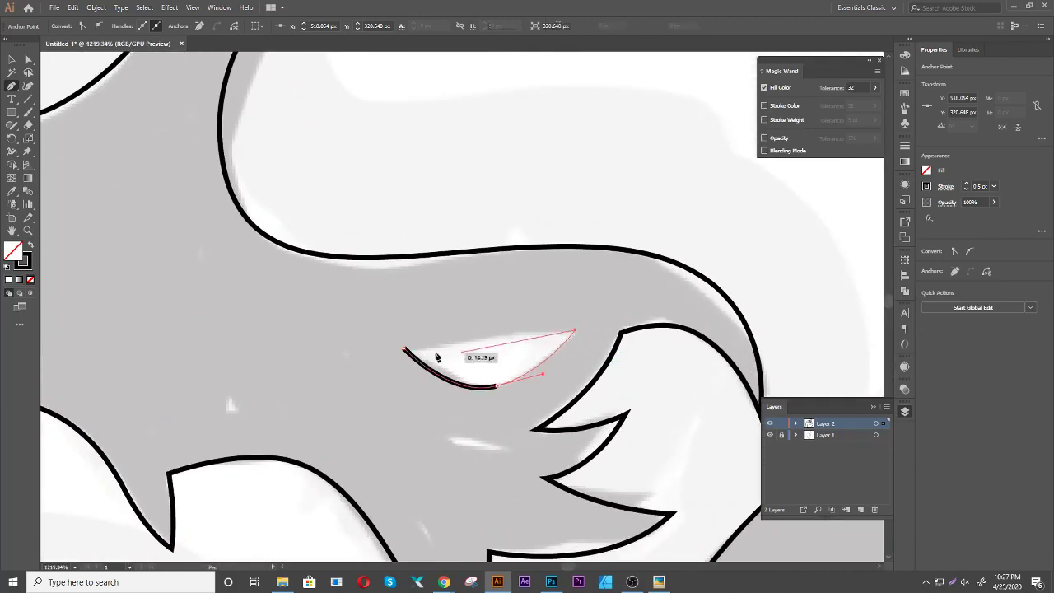
left_click(574, 331)
left_click(403, 349)
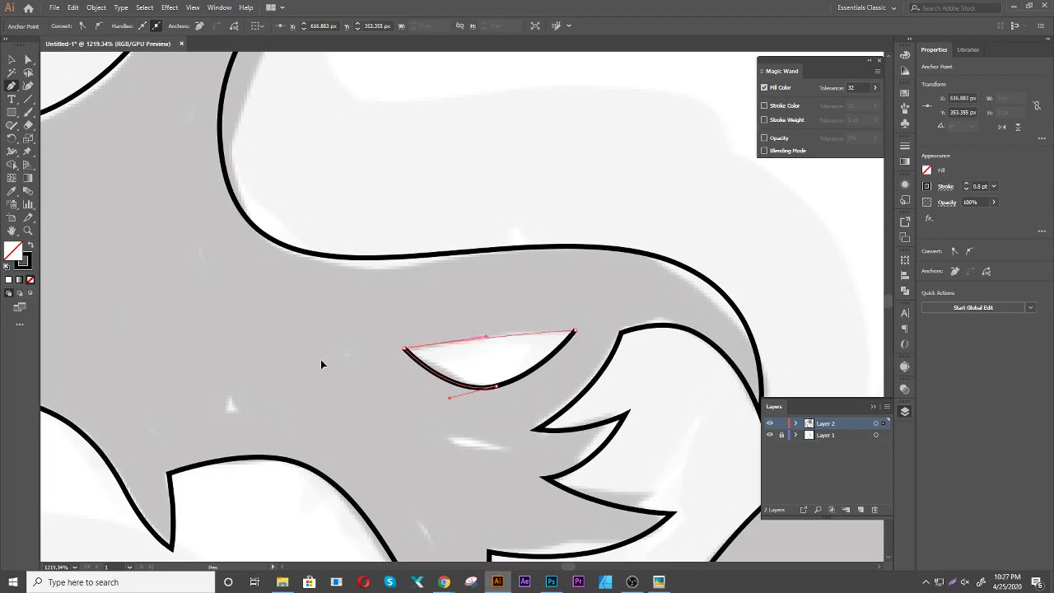
Trace a closed outline around the first nostril, from its tip over its rounded top
scroll(606, 276, "down", 8)
scroll(568, 329, "down", 2)
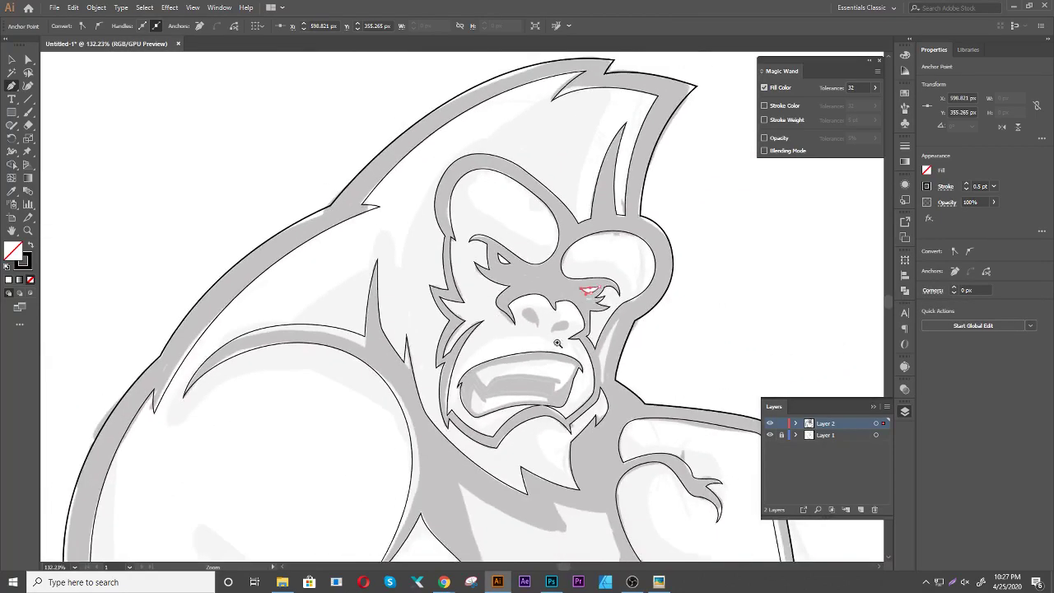
scroll(558, 343, "up", 4)
scroll(593, 302, "up", 3)
scroll(581, 310, "up", 2)
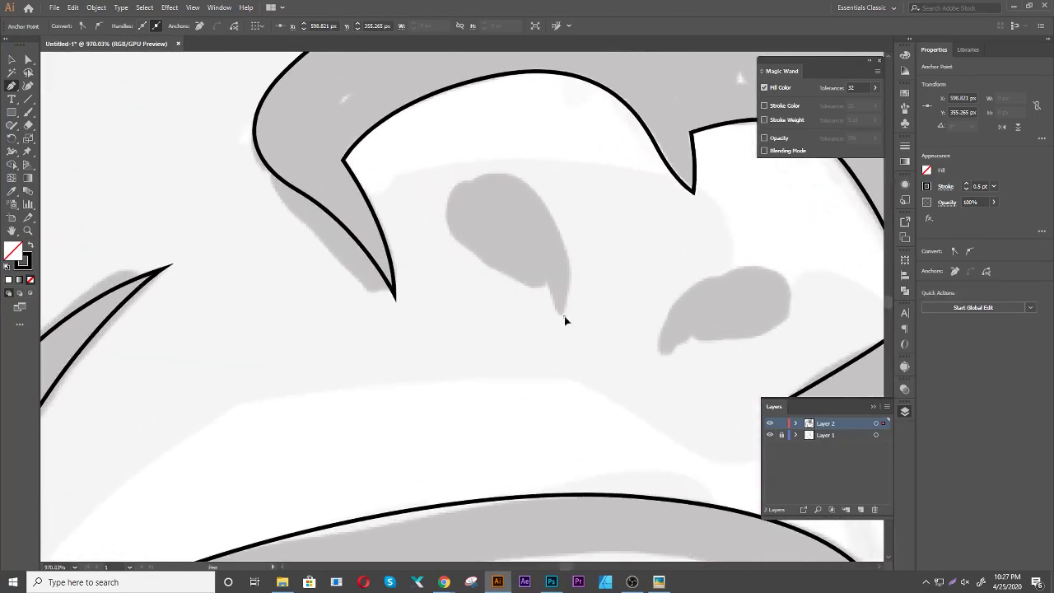
left_click(564, 316)
left_click_drag(539, 196, 497, 151)
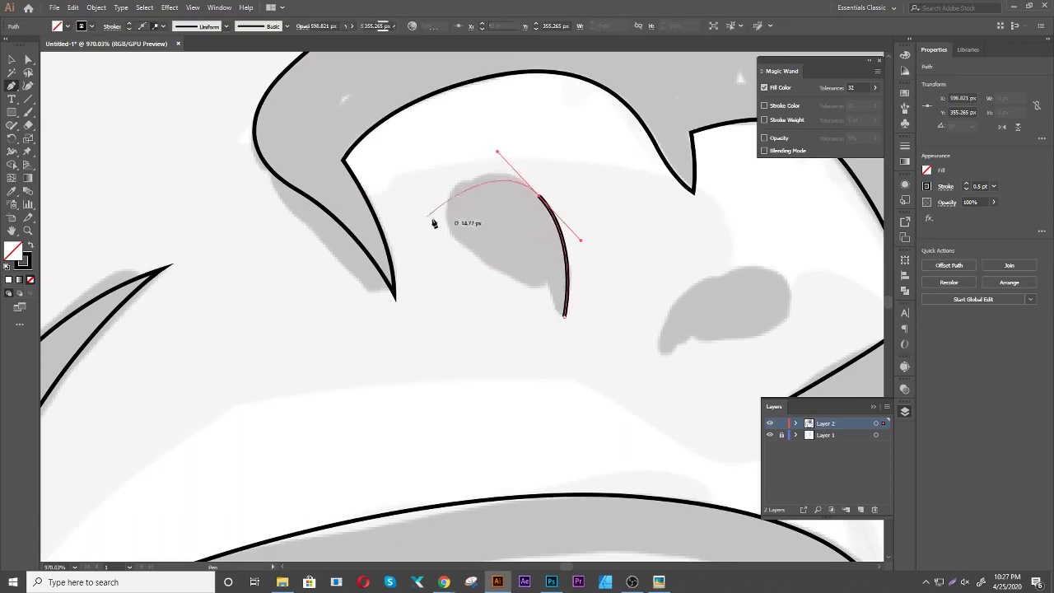
left_click_drag(446, 224, 454, 265)
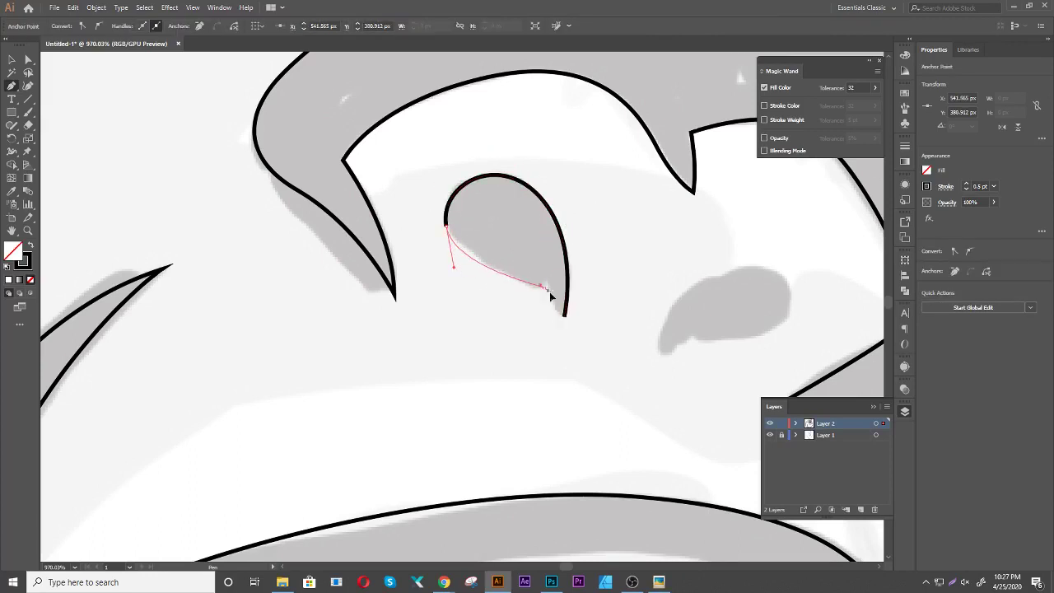
left_click(545, 288)
Trace the second nostril as a closed teardrop outline
left_click_drag(674, 359, 481, 336)
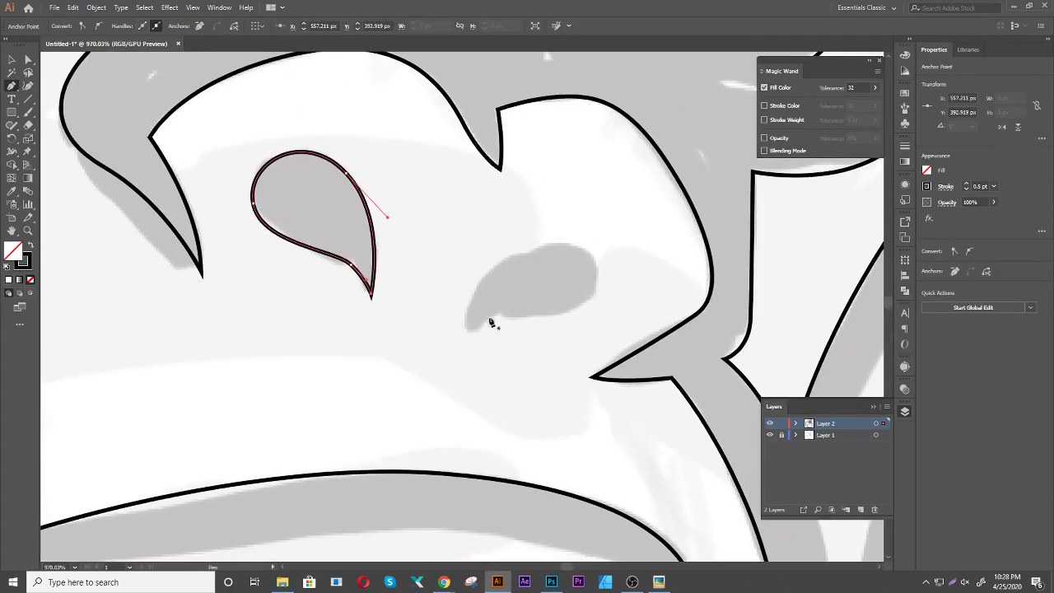
left_click(465, 326)
left_click_drag(533, 249, 583, 233)
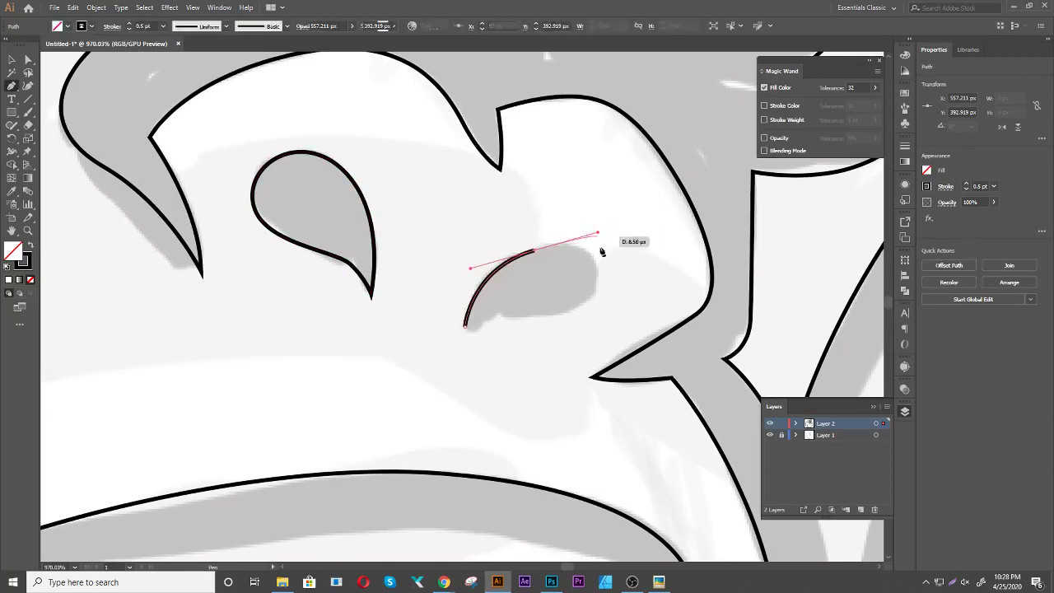
left_click_drag(578, 304, 558, 319)
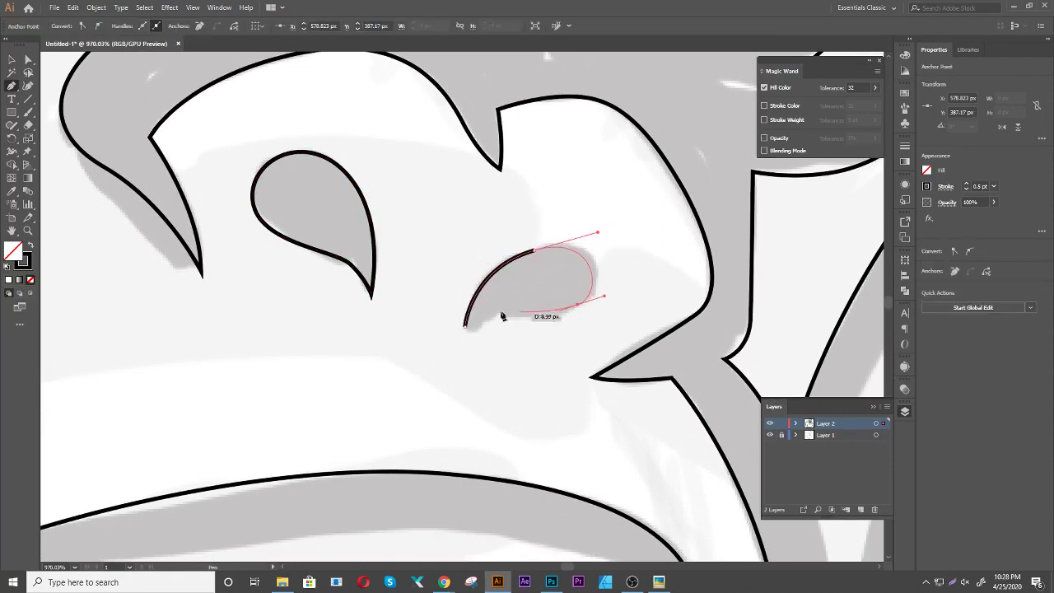
left_click_drag(465, 326, 470, 268)
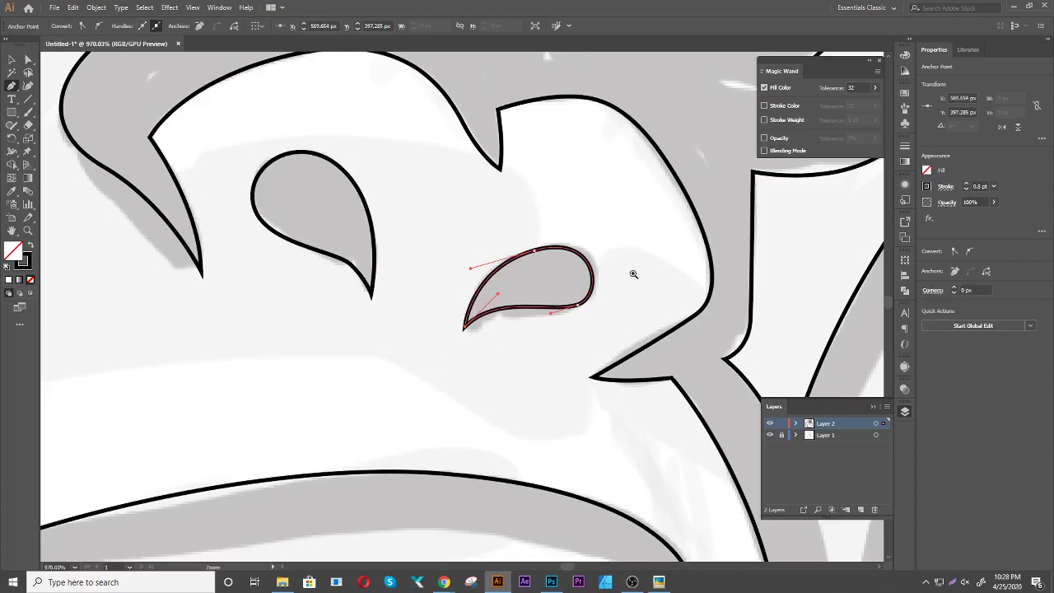
scroll(631, 273, "down", 3)
scroll(548, 330, "down", 2)
Trace the upper teeth edge with its left and right fangs
scroll(515, 311, "up", 1)
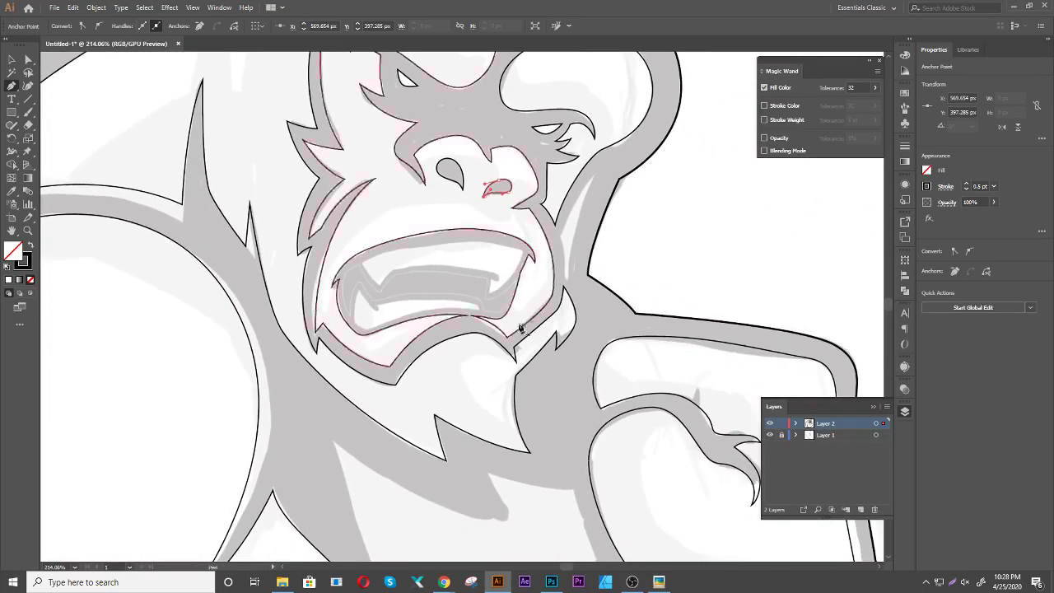
scroll(494, 280, "up", 1)
scroll(532, 288, "up", 1)
scroll(532, 288, "right", 1)
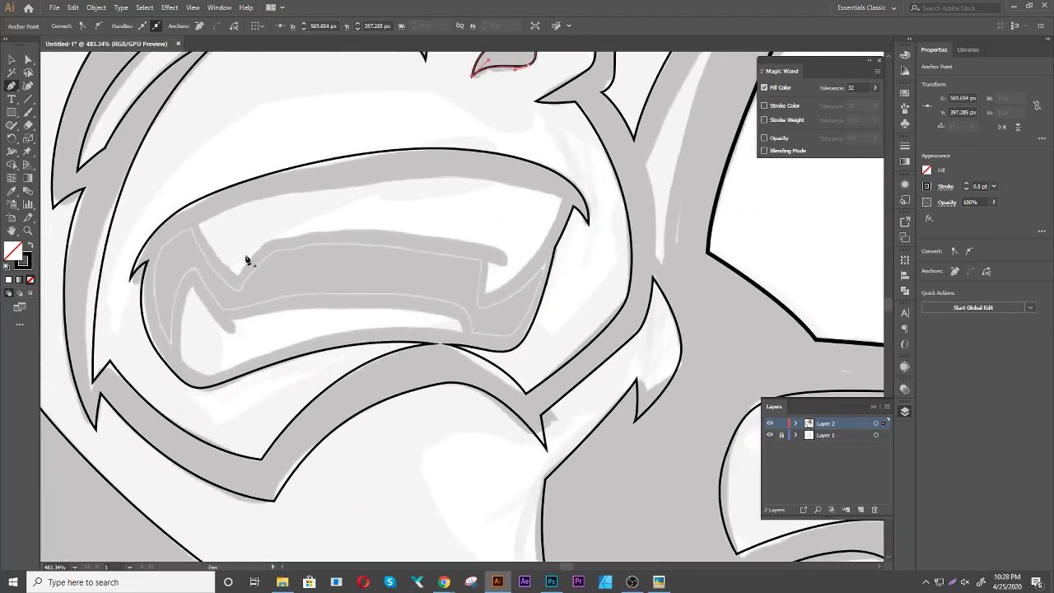
left_click(198, 225)
left_click_drag(239, 278, 272, 298)
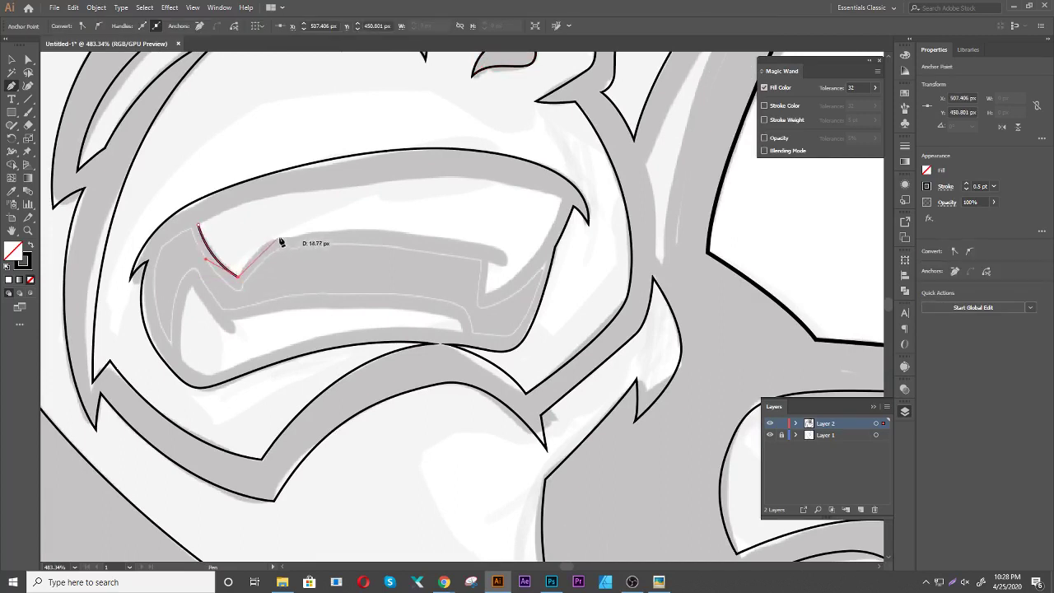
left_click_drag(281, 238, 310, 230)
left_click_drag(508, 261, 539, 305)
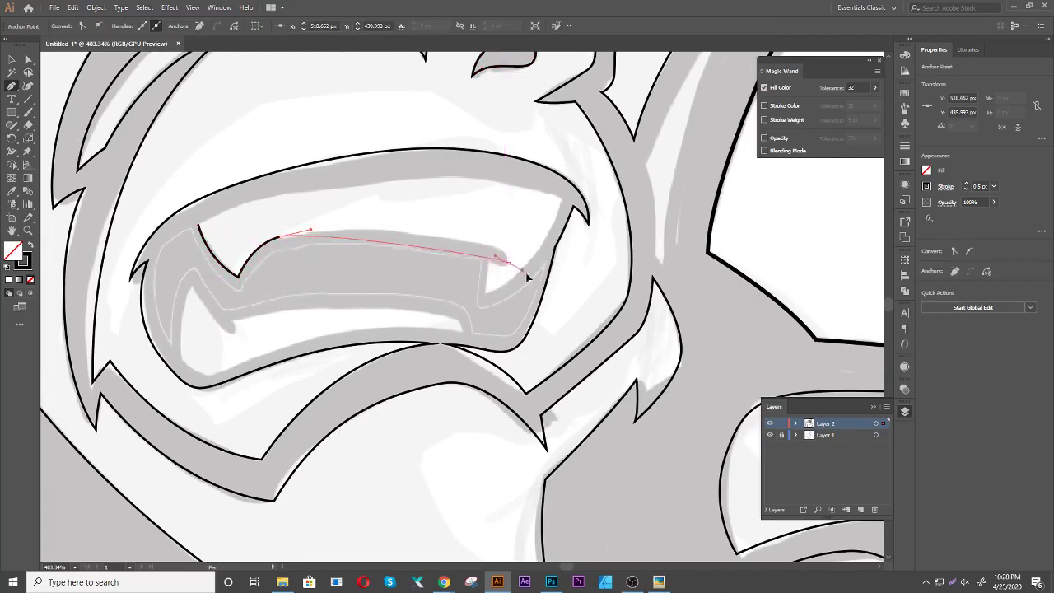
left_click(507, 262)
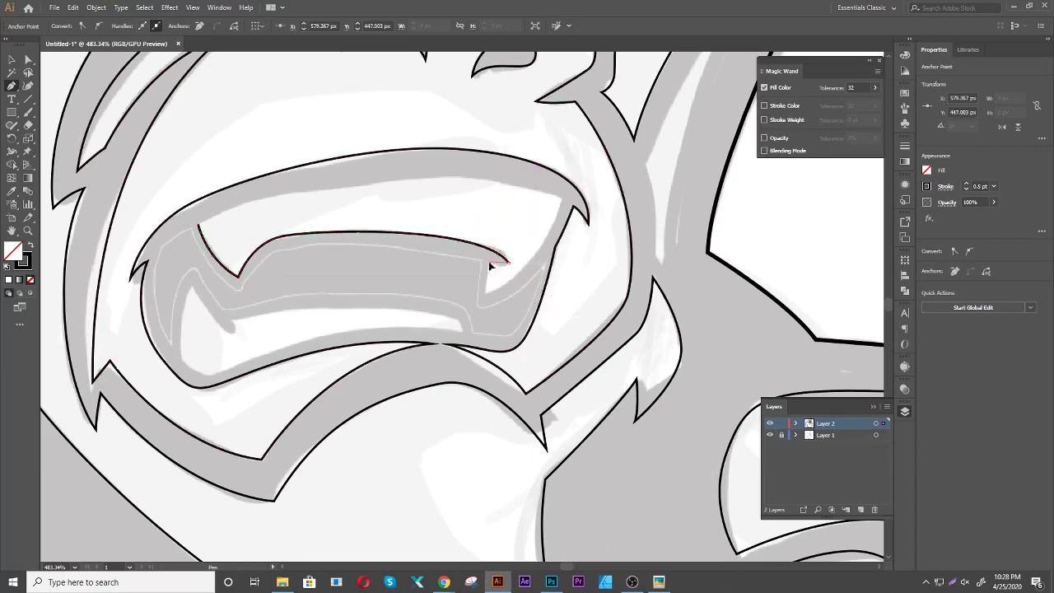
left_click_drag(487, 262, 486, 298)
left_click(484, 293)
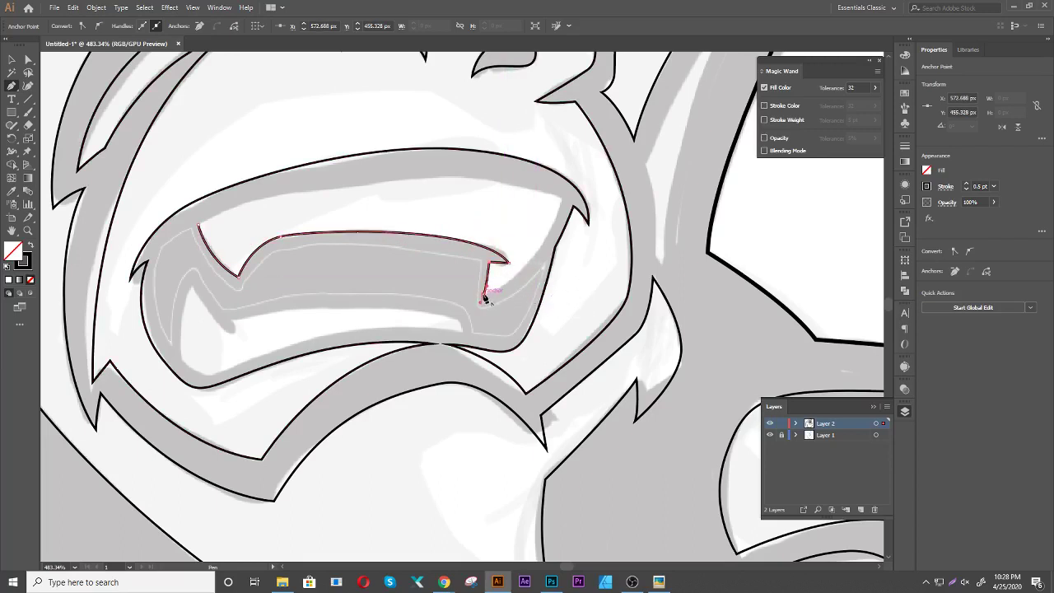
left_click_drag(564, 203, 575, 124)
left_click(554, 207, "ctrl+alt")
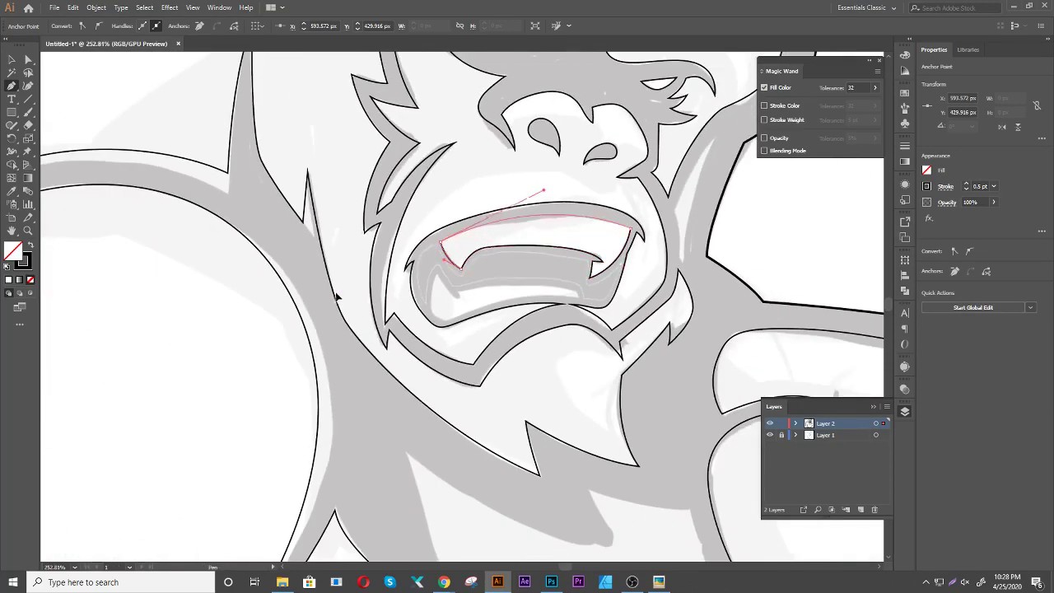
Draw the lower mouth opening beneath the teeth and close it at its start
scroll(489, 329, "up", 1)
scroll(485, 272, "up", 1)
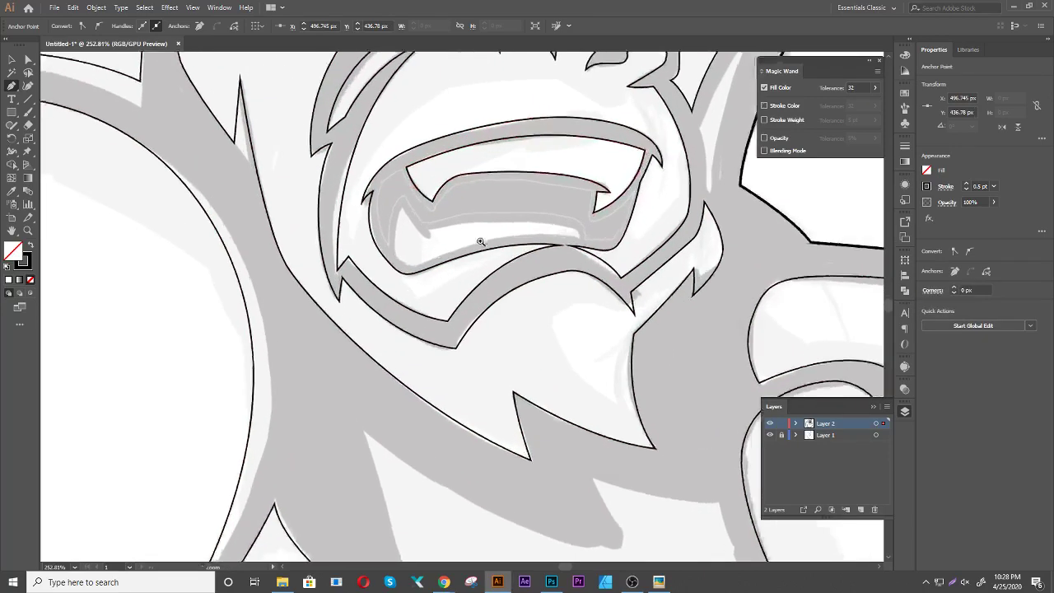
scroll(482, 239, "up", 1)
left_click_drag(427, 232, 395, 211)
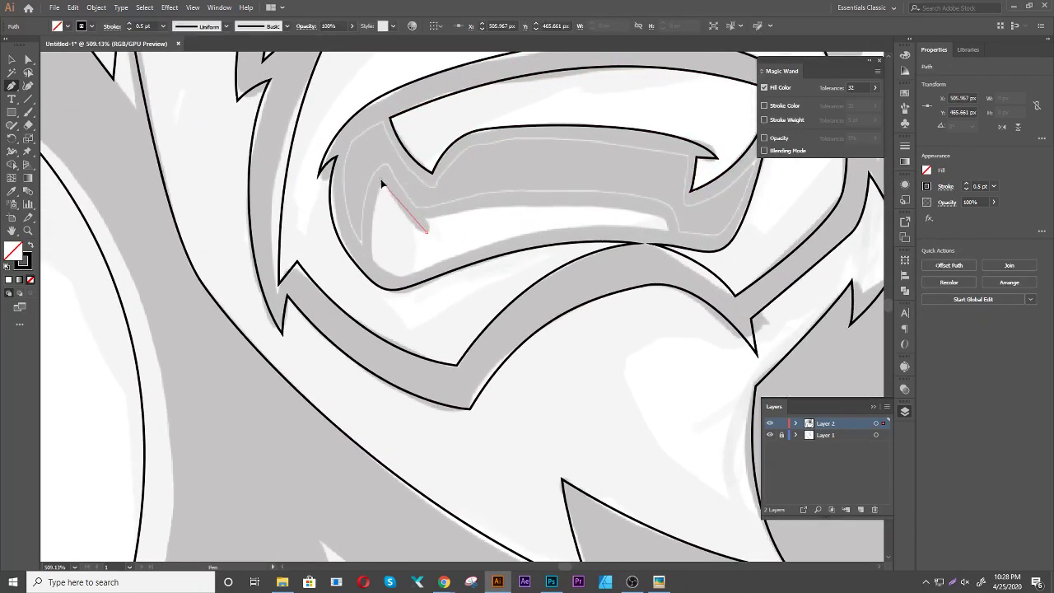
left_click(371, 157)
key("ctrl+z")
left_click(382, 183)
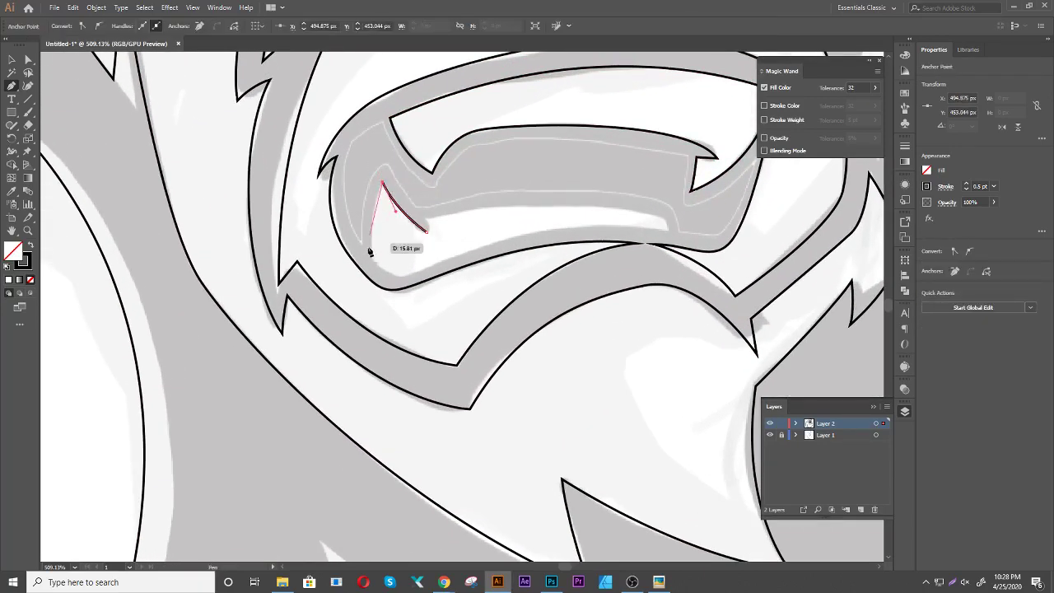
mouse_move(372, 260)
left_mouse_down()
mouse_move(378, 298)
mouse_move(451, 259)
left_mouse_up()
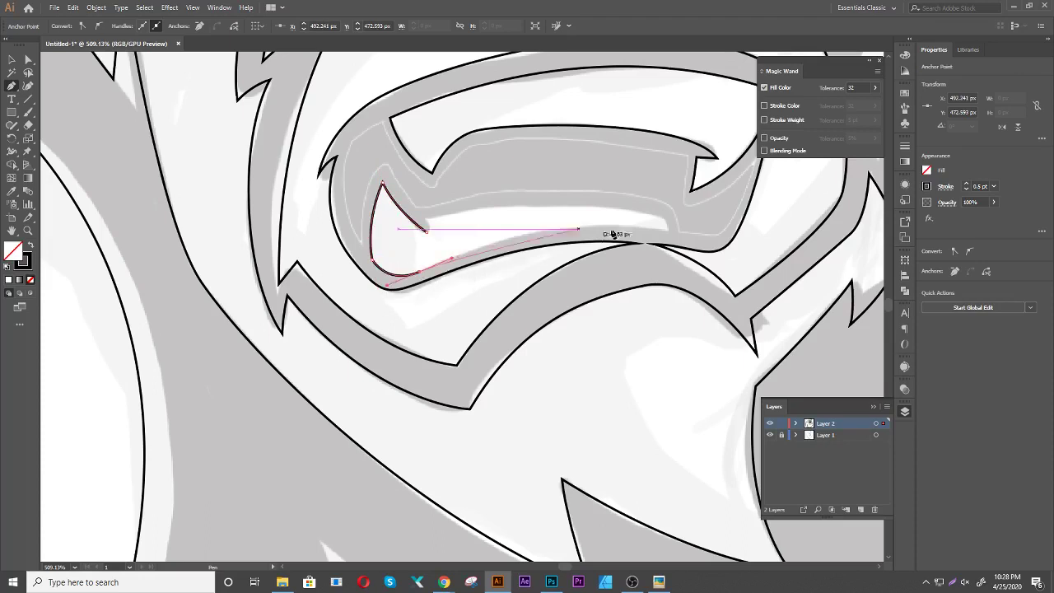
left_click_drag(669, 234, 776, 254)
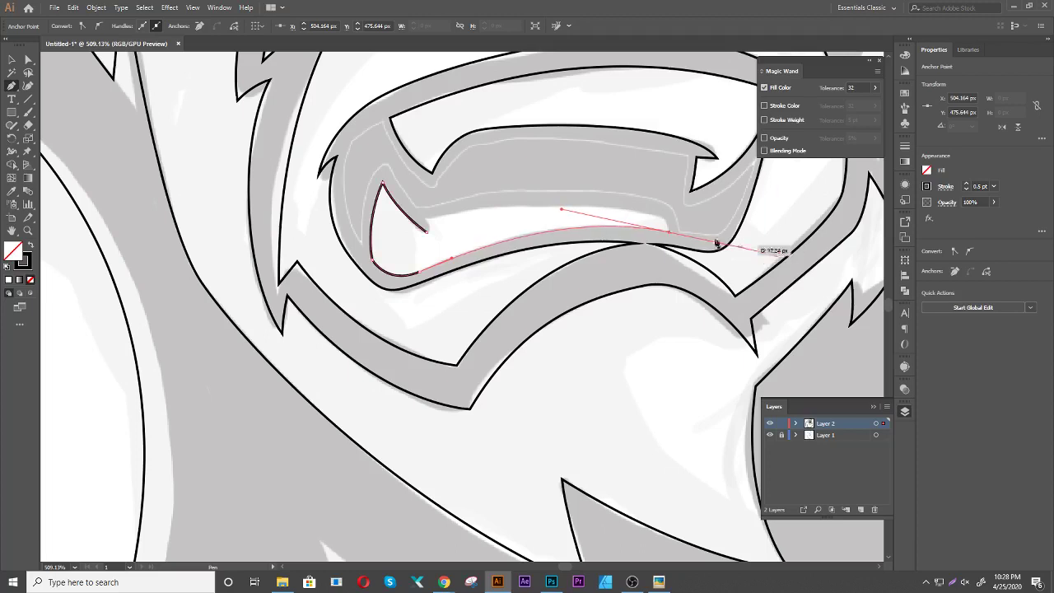
left_click_drag(672, 233, 650, 216)
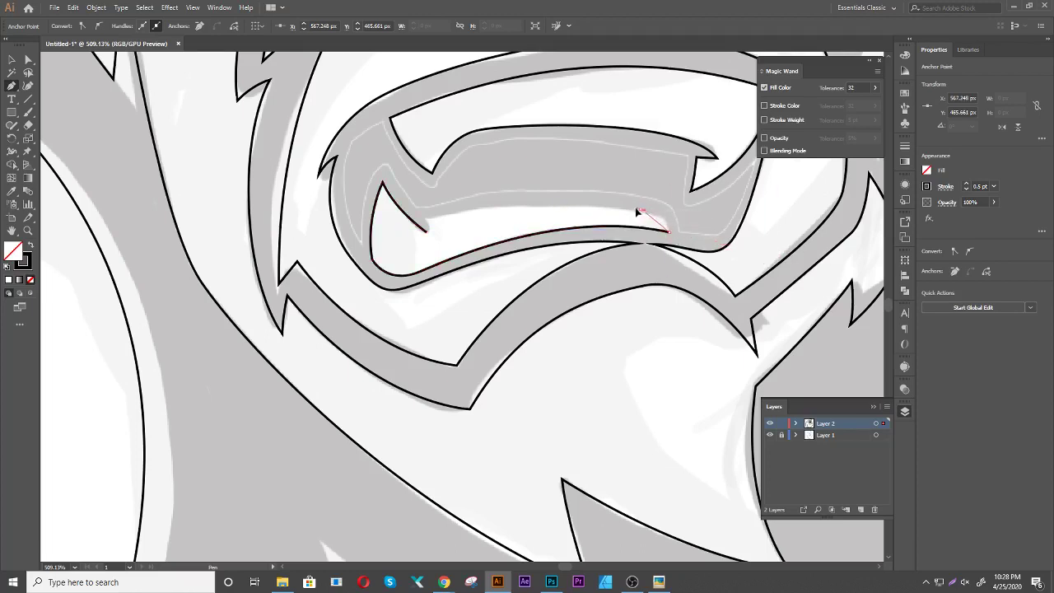
left_click_drag(422, 221, 429, 232)
scroll(526, 280, "down", 3)
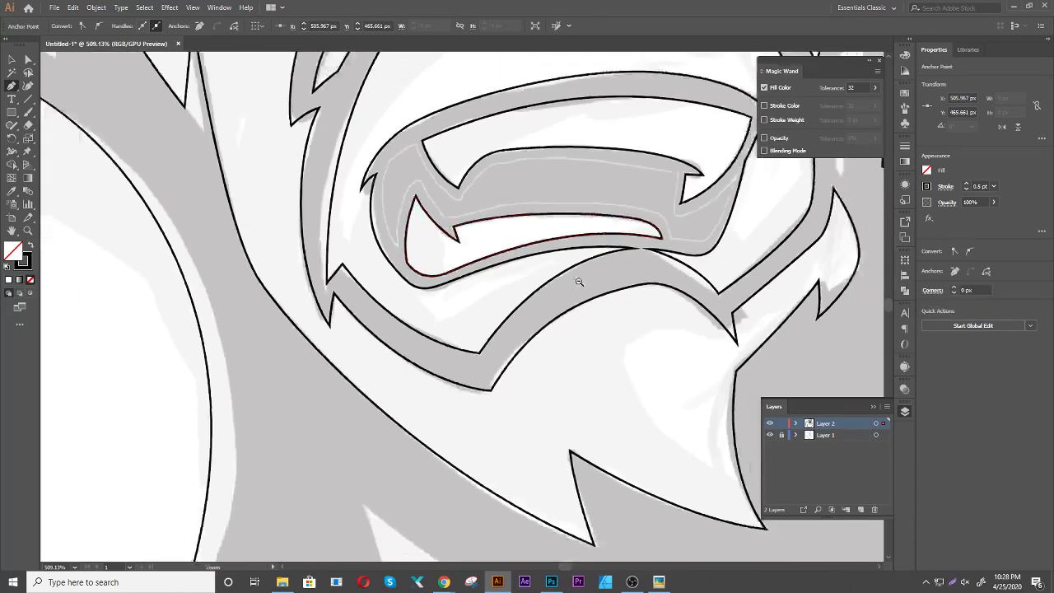
scroll(507, 303, "down", 3)
scroll(527, 321, "down", 1)
scroll(546, 337, "down", 1)
Outline the light chest patch below the chin, including its bottom corner and top notch
scroll(612, 275, "down", 1)
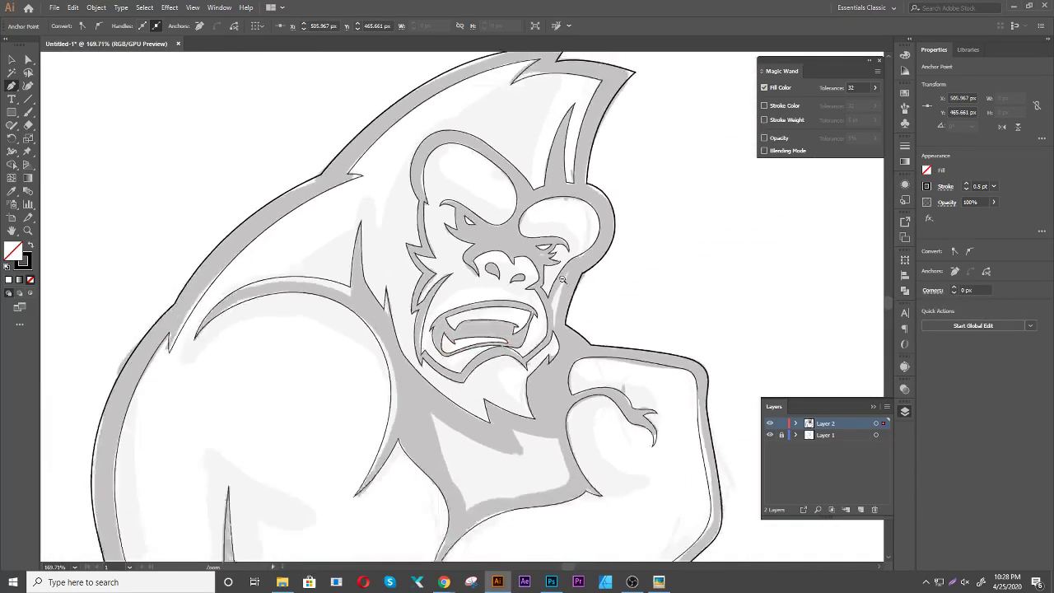
scroll(650, 214, "down", 1)
left_click_drag(655, 203, 657, 319)
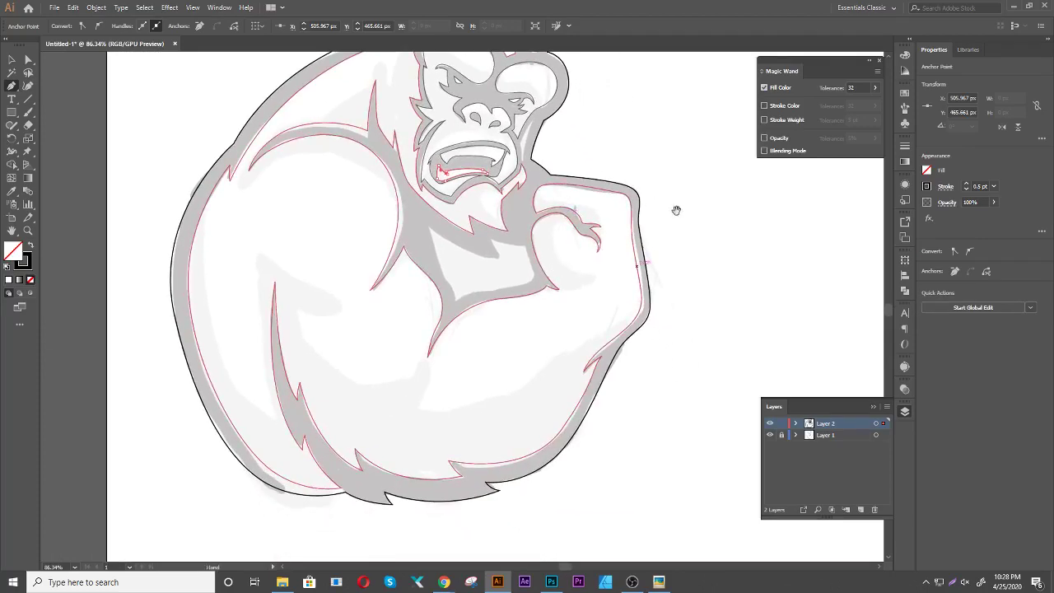
scroll(433, 448, "up", 3)
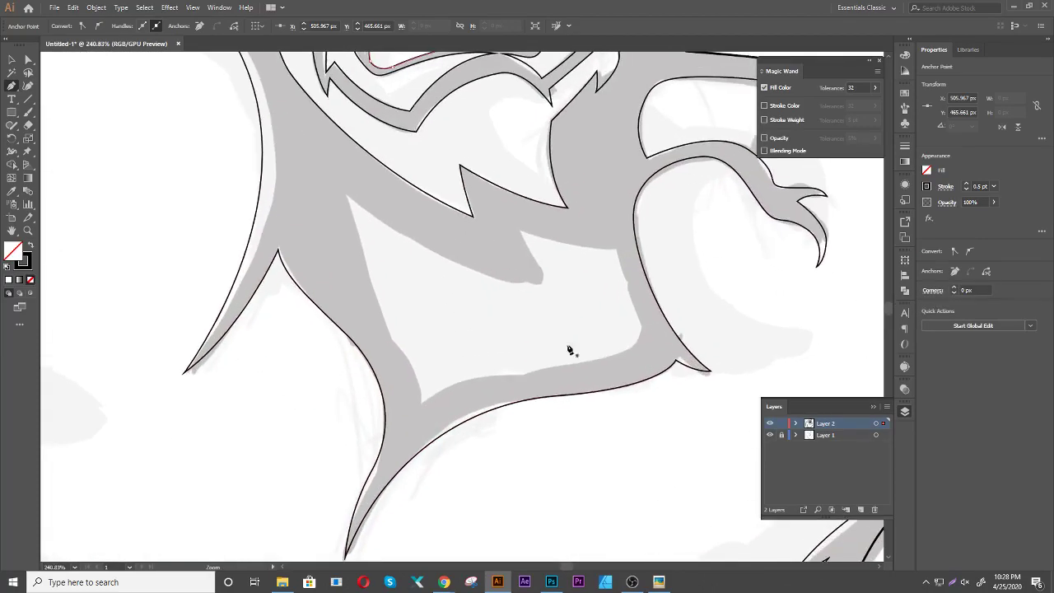
left_click(346, 195)
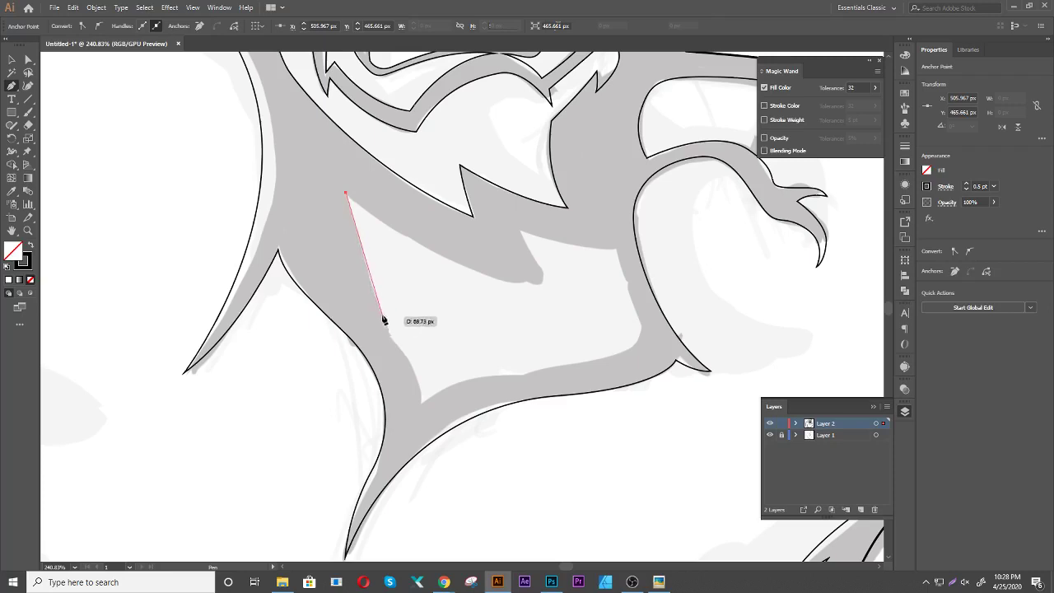
left_click_drag(382, 313, 418, 348)
left_click(435, 390)
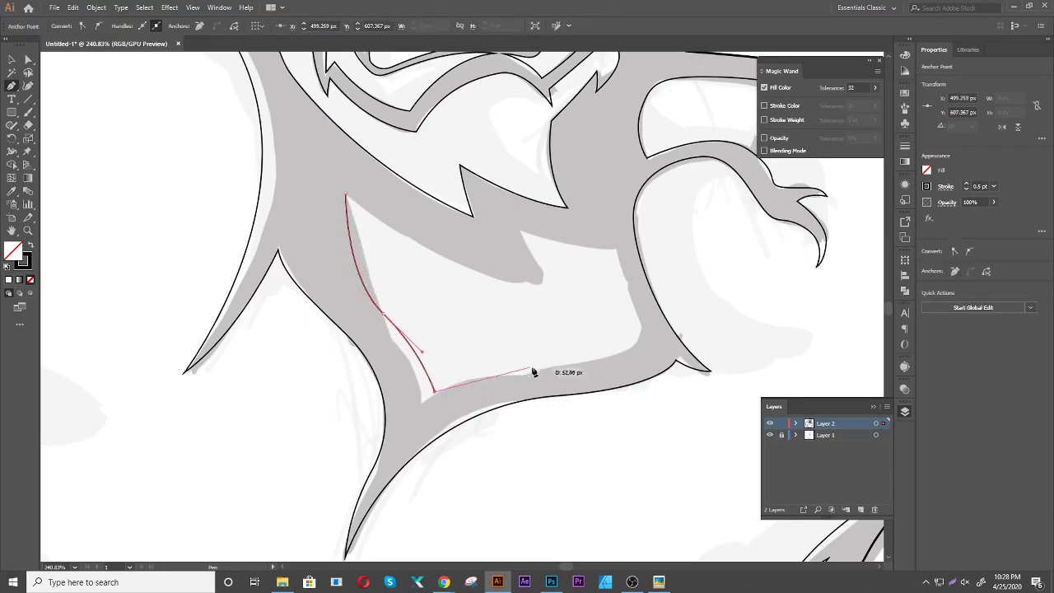
left_click_drag(531, 367, 601, 374)
left_click_drag(641, 330, 611, 201)
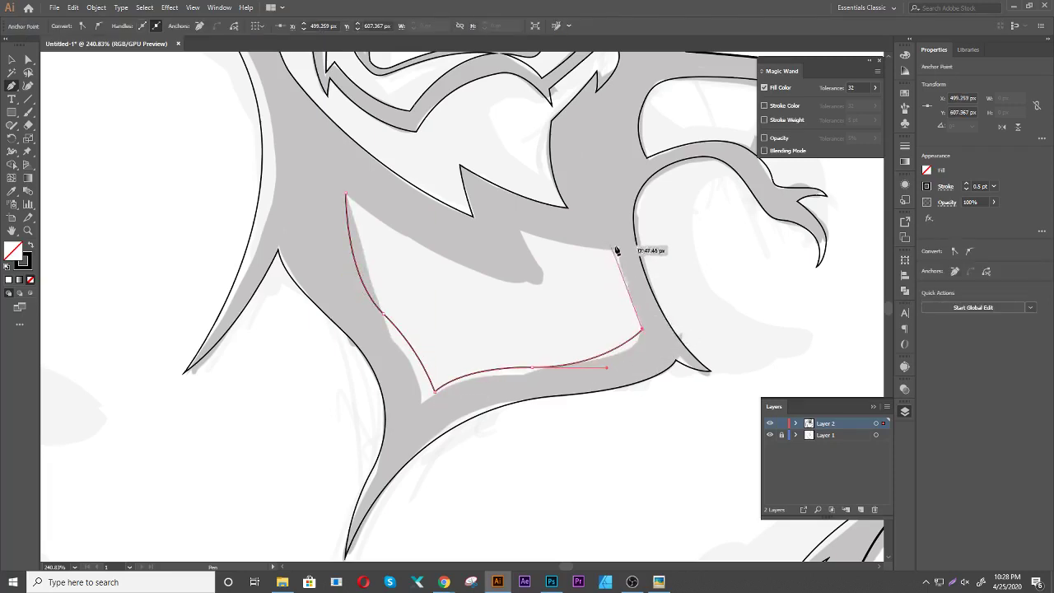
mouse_move(615, 247)
left_mouse_down()
mouse_move(568, 253)
mouse_move(568, 300)
left_mouse_up()
left_click(520, 234)
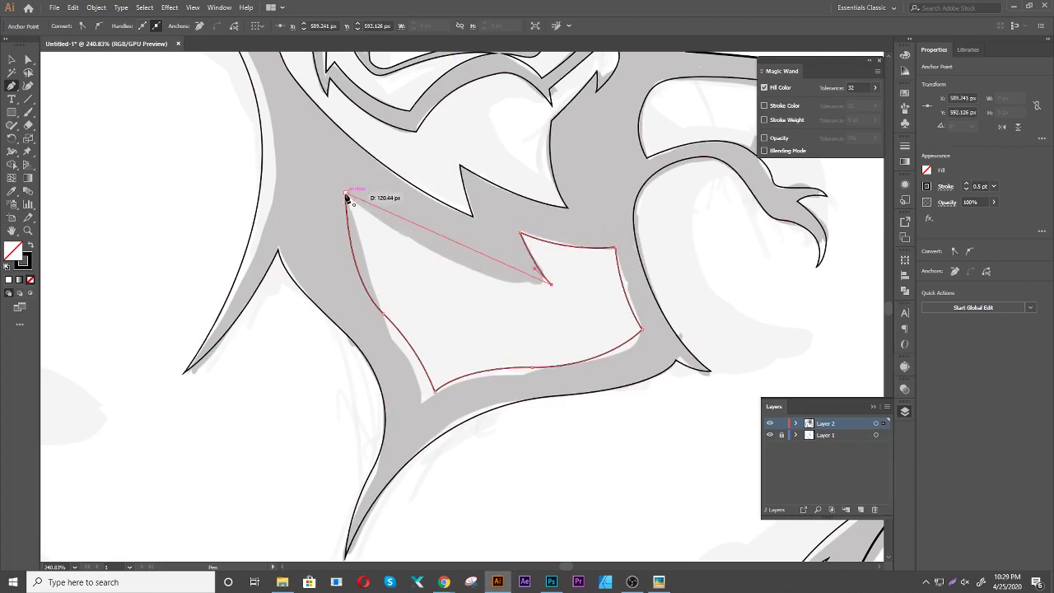
mouse_move(346, 196)
left_mouse_down()
mouse_move(275, 146)
mouse_move(341, 170)
left_mouse_up()
scroll(441, 343, "down", 8)
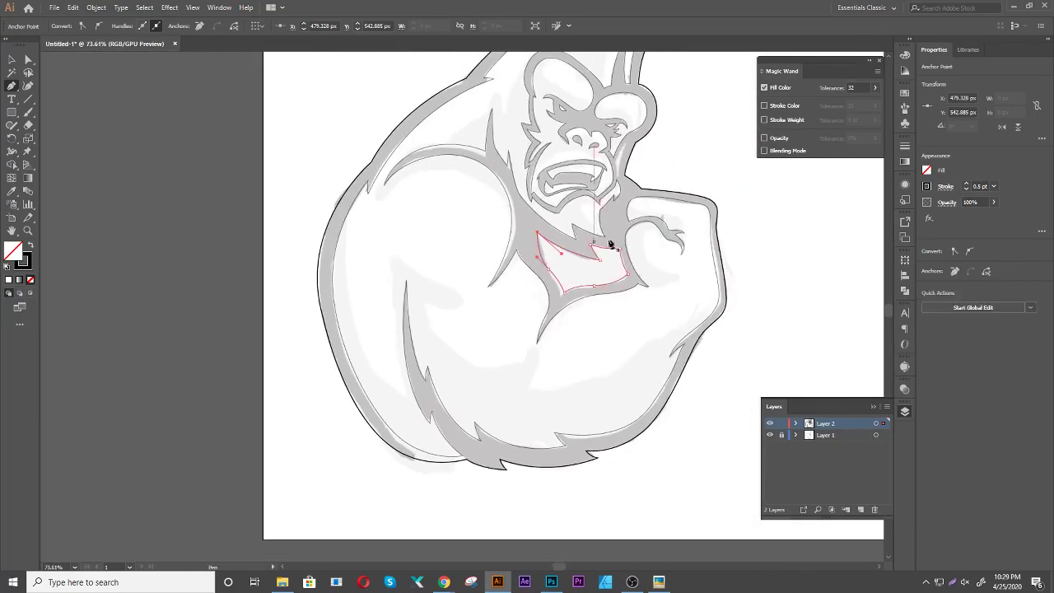
Save the artwork as gorilla.ai in DESIGN > 100 logo chalange with default Illustrator options
key("v")
left_click(661, 228)
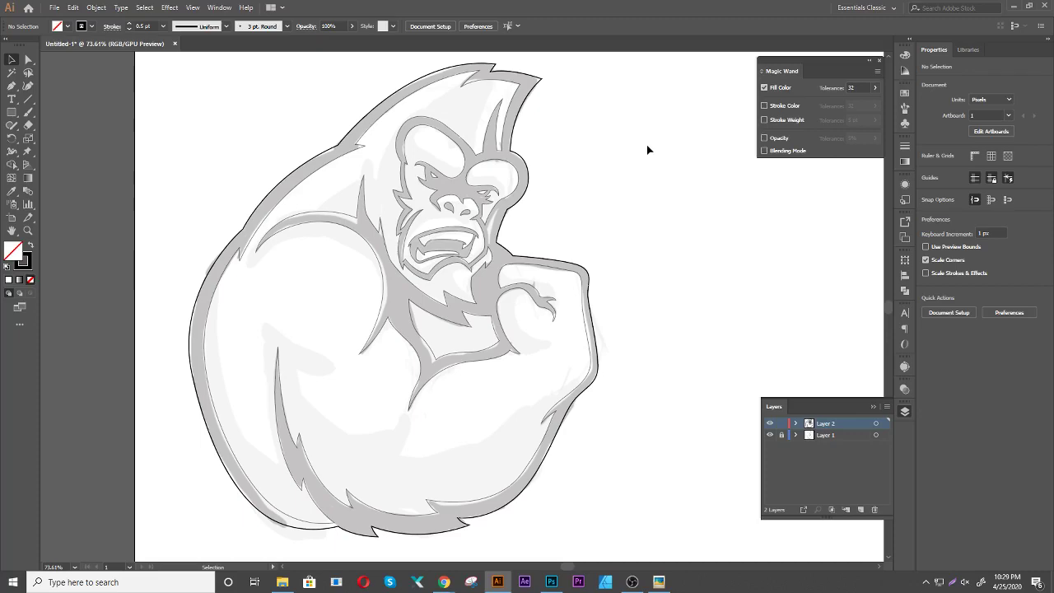
key("ctrl+s")
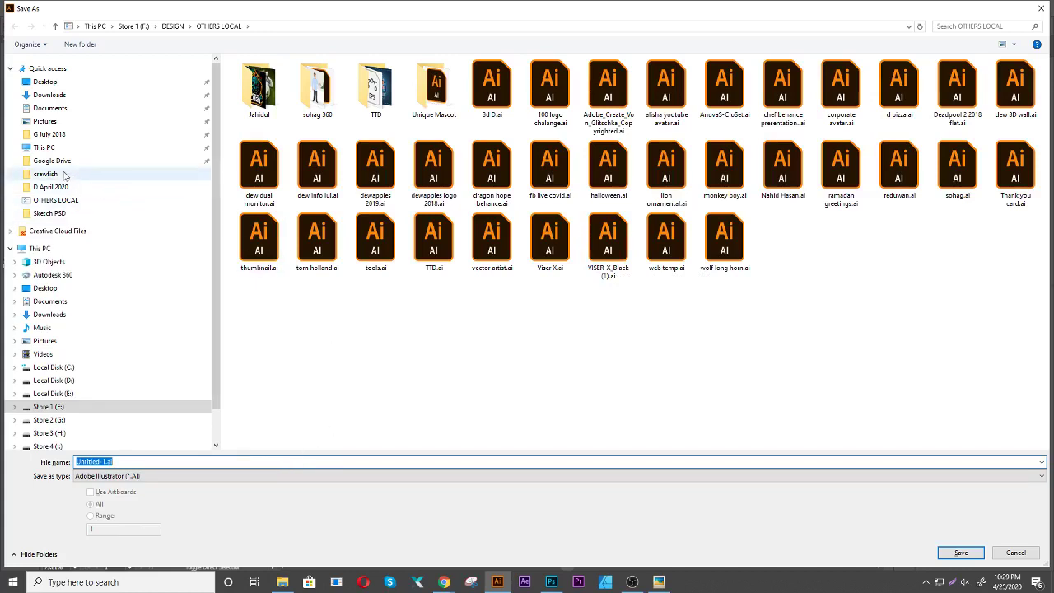
left_click(173, 26)
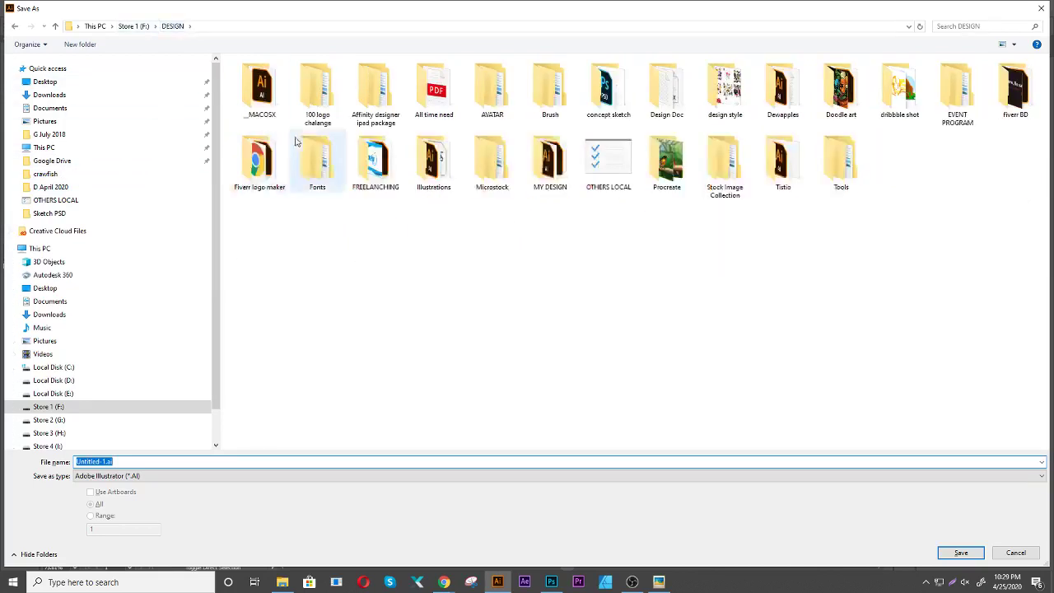
double_click(315, 97)
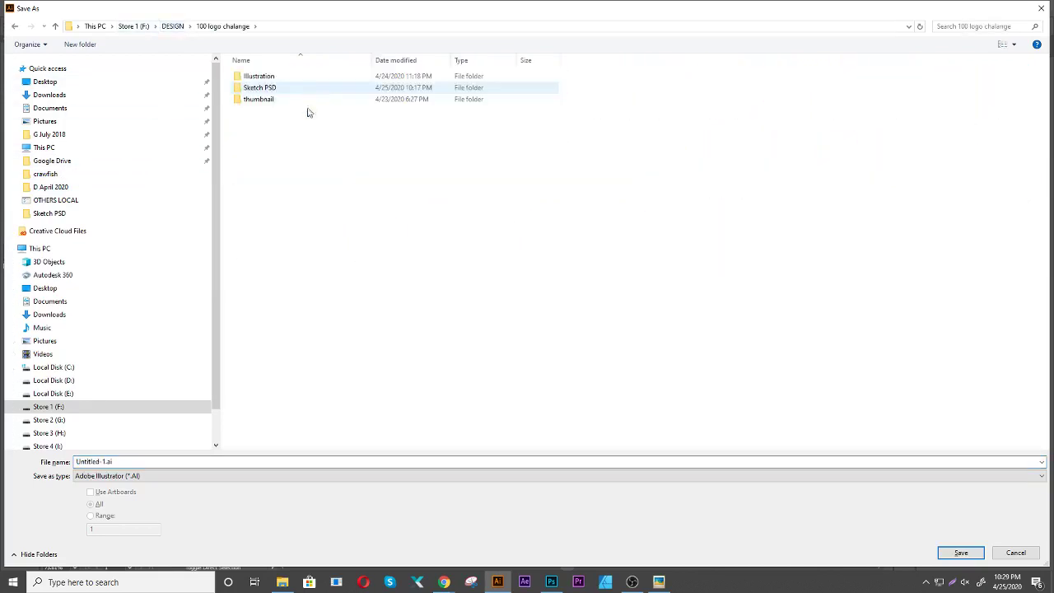
left_click(191, 462)
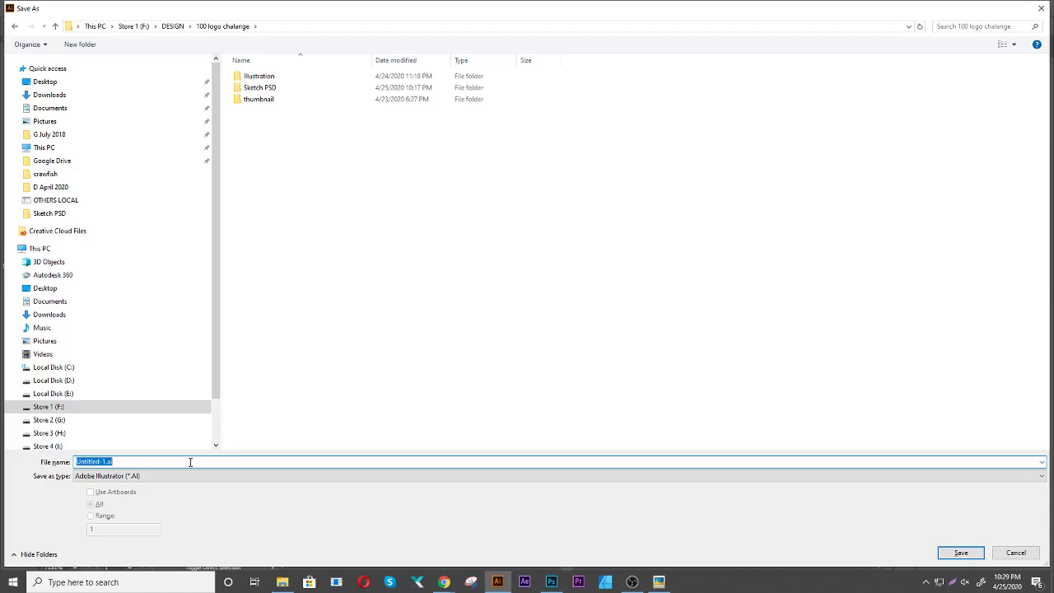
type("gorilla")
key("Return")
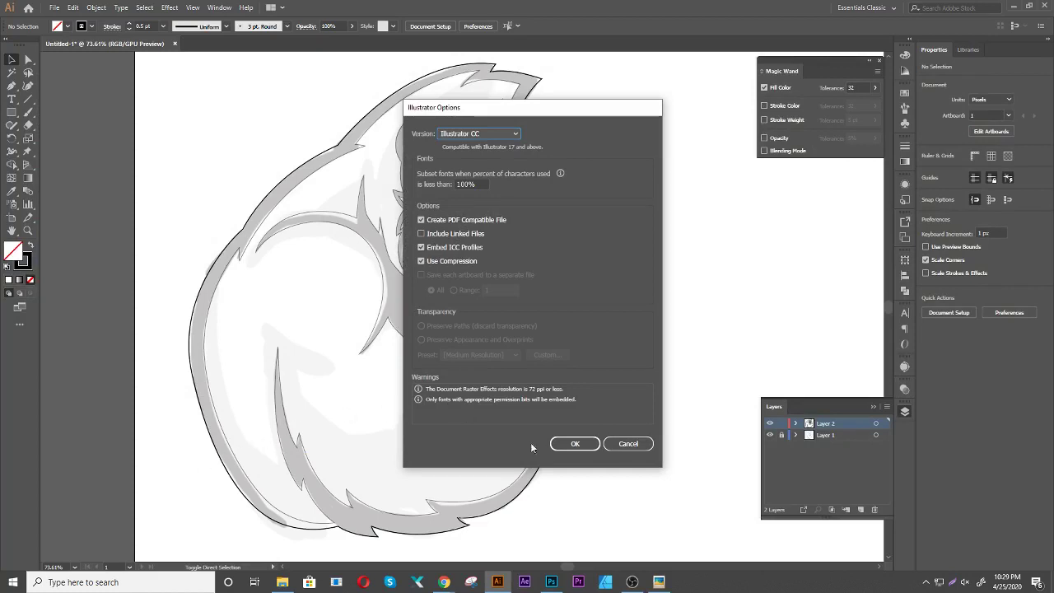
left_click(575, 444)
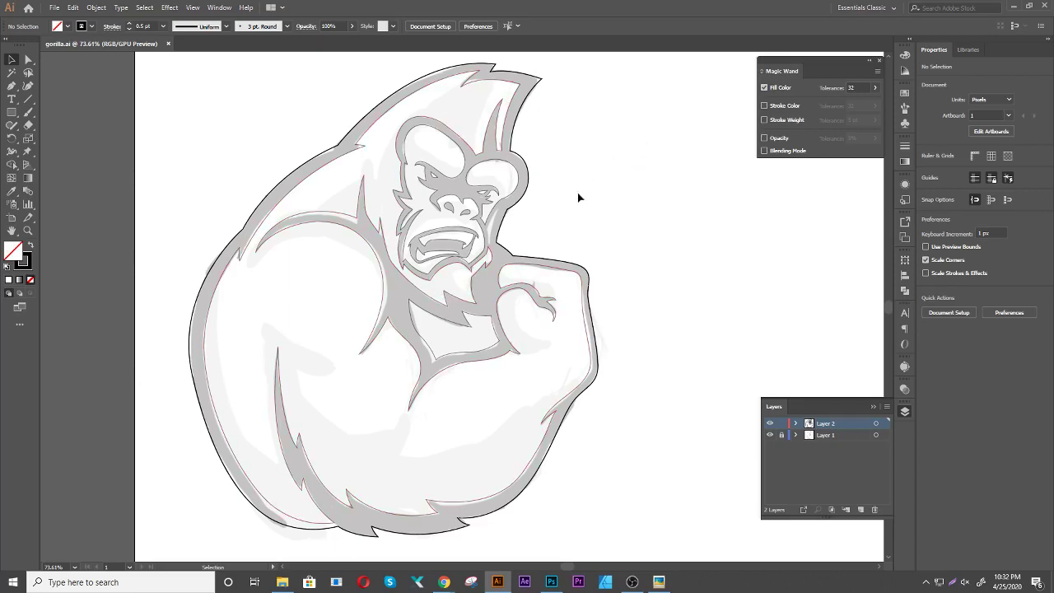
Trace the narrow strip beside the right cheek as a closed outline with a sharp bottom corner
key("ctrl+space")
left_click_drag(551, 189, 628, 165)
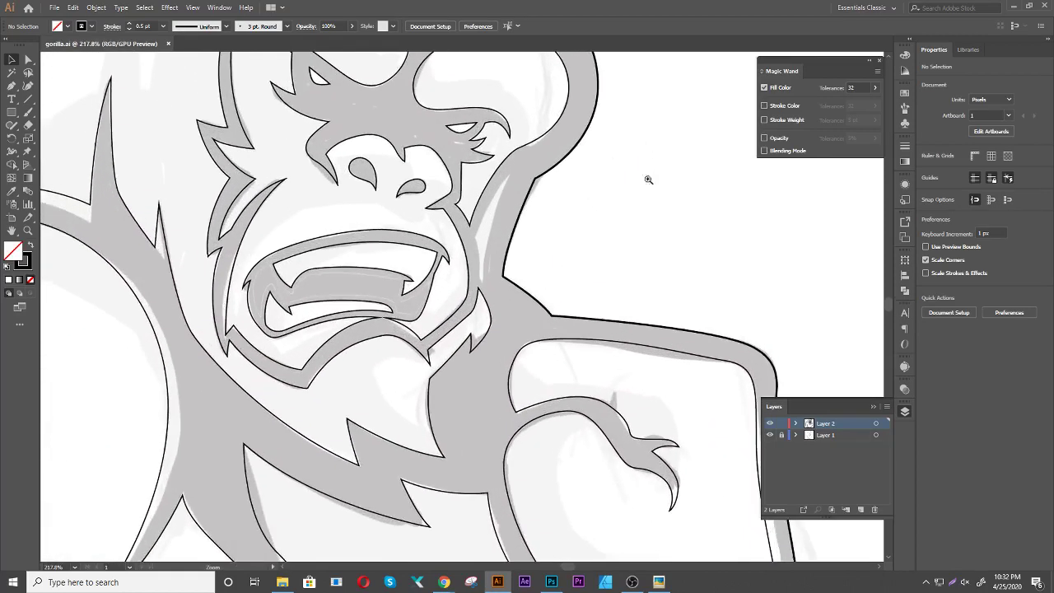
key("p")
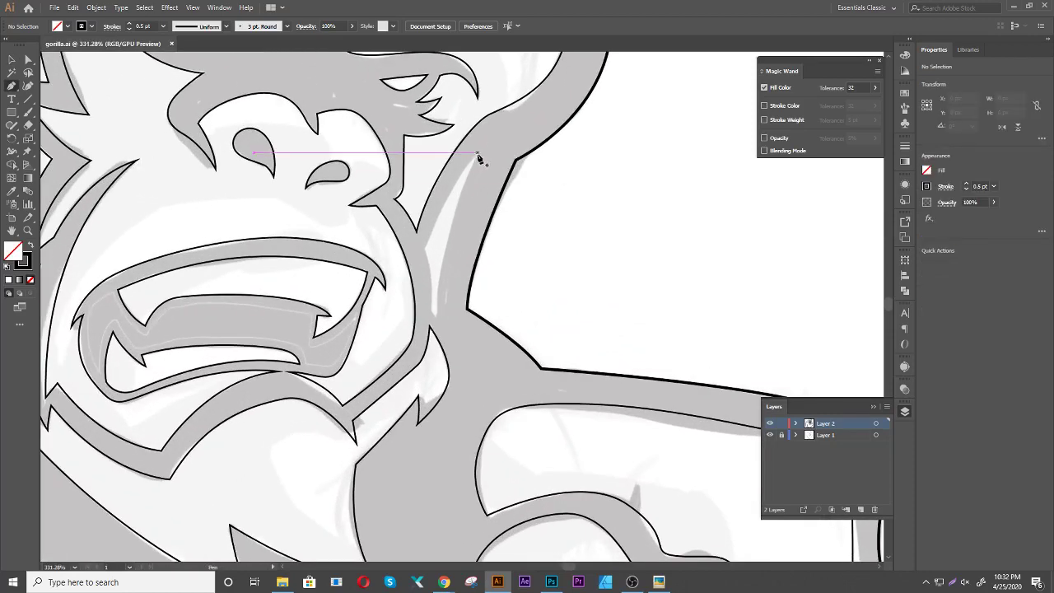
left_click(477, 153)
left_click_drag(433, 317, 429, 391)
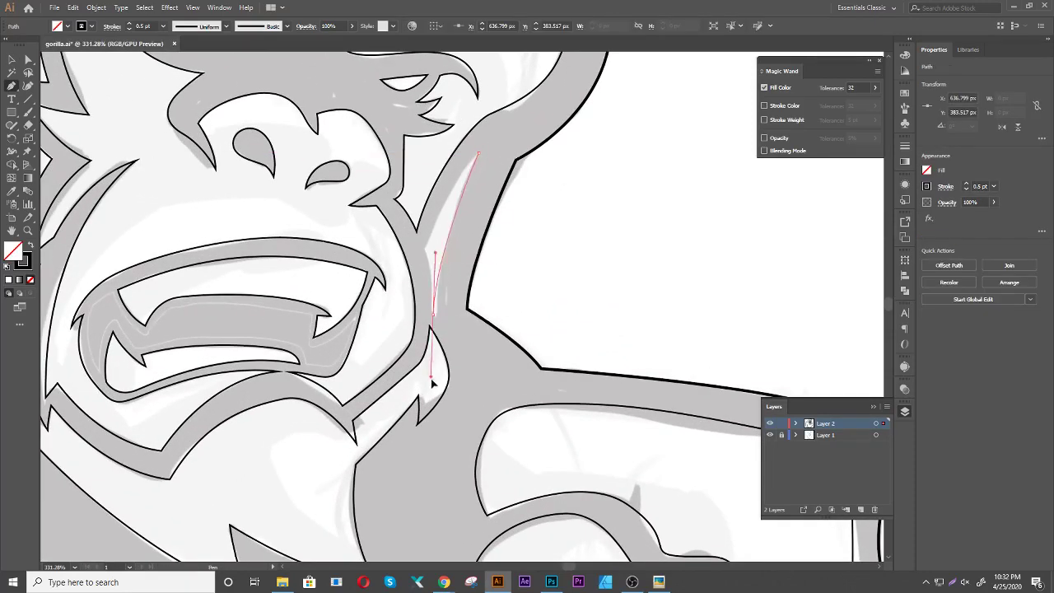
left_click(433, 317)
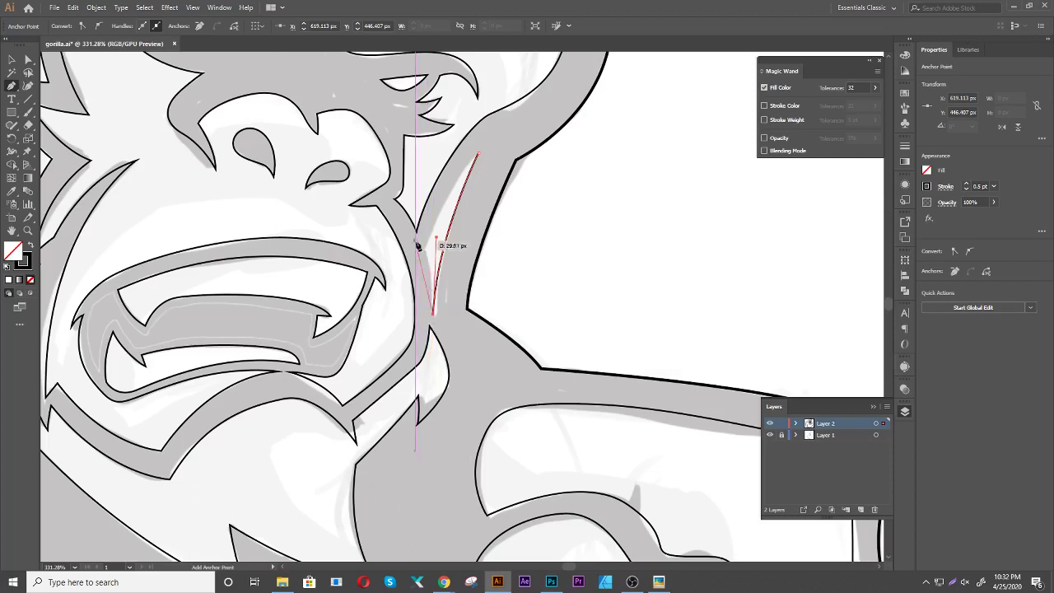
left_click_drag(424, 246, 422, 233)
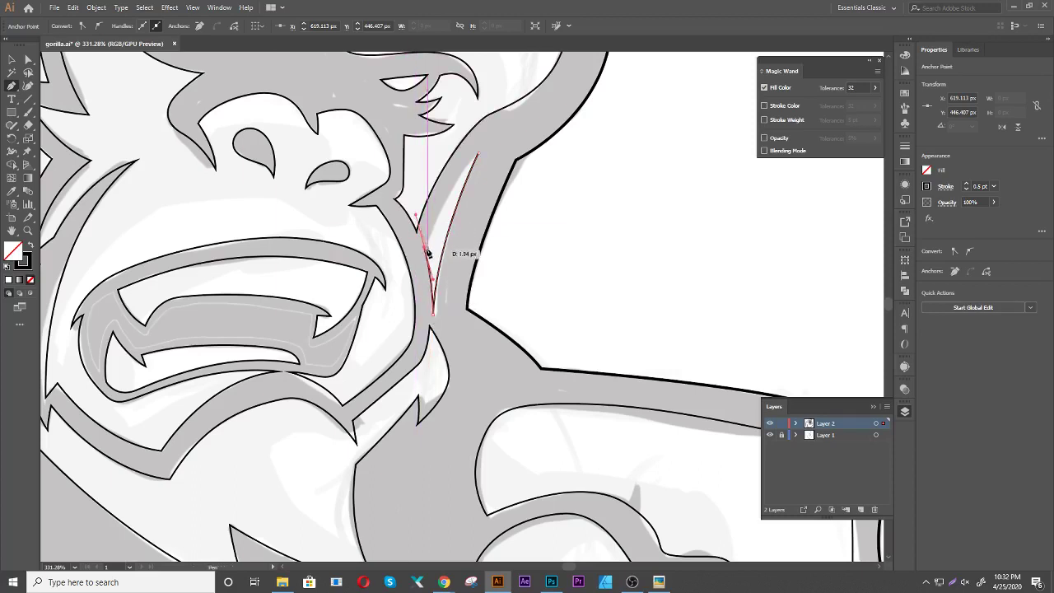
left_click_drag(477, 153, 510, 126)
Deselect the strip, zoom out to the whole artboard and inspect the gorilla's head
key("v")
left_click(609, 223)
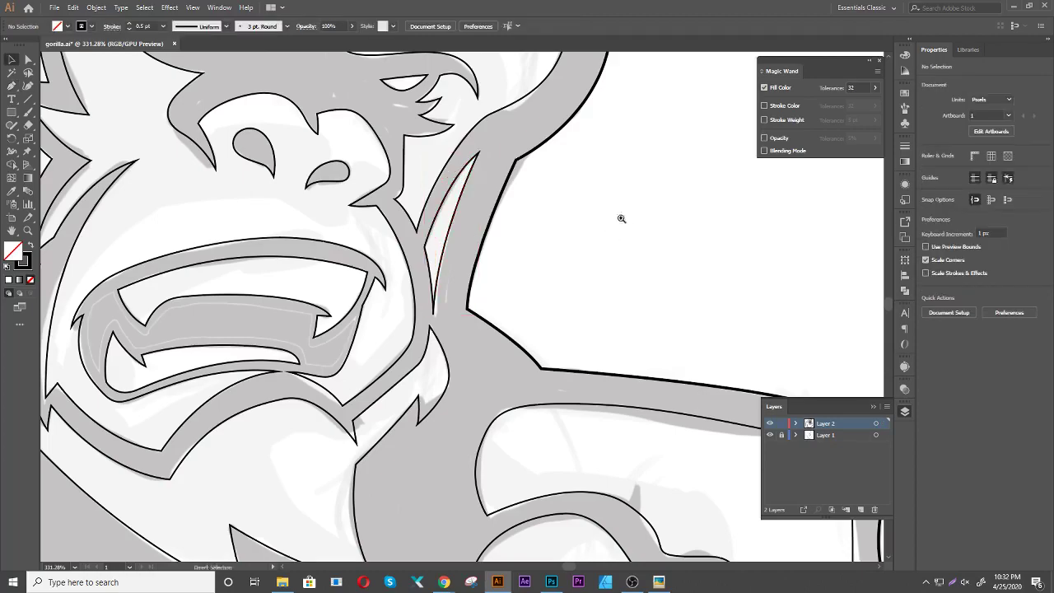
left_click_drag(621, 219, 513, 251)
mouse_move(678, 188)
left_mouse_down()
mouse_move(623, 244)
mouse_move(569, 265)
left_mouse_up()
scroll(569, 265, "down", 3)
left_click_drag(657, 232, 541, 184)
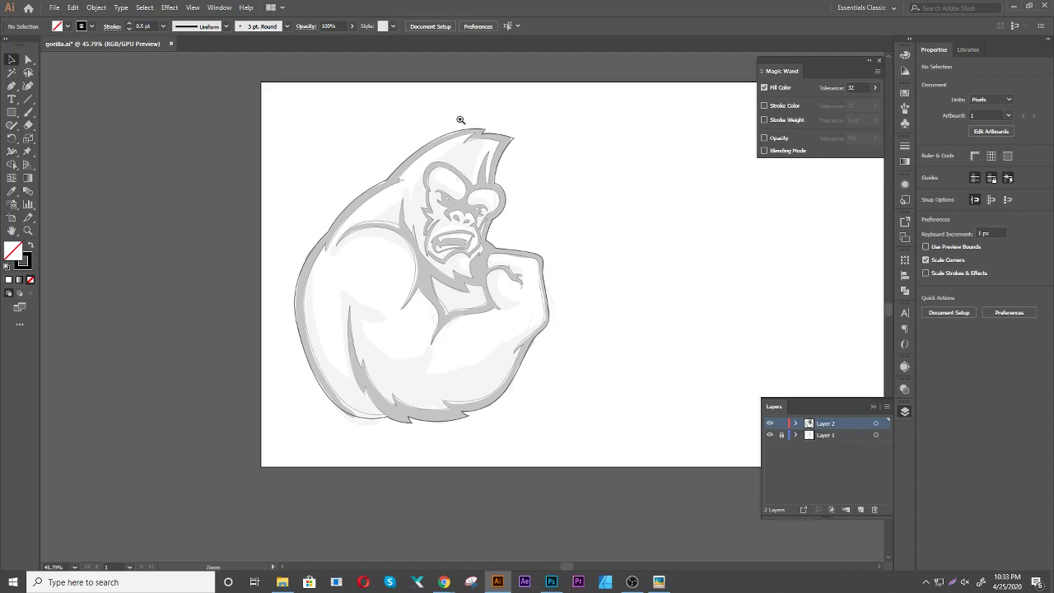
mouse_move(461, 117)
left_mouse_down()
mouse_move(550, 136)
mouse_move(636, 242)
left_mouse_up()
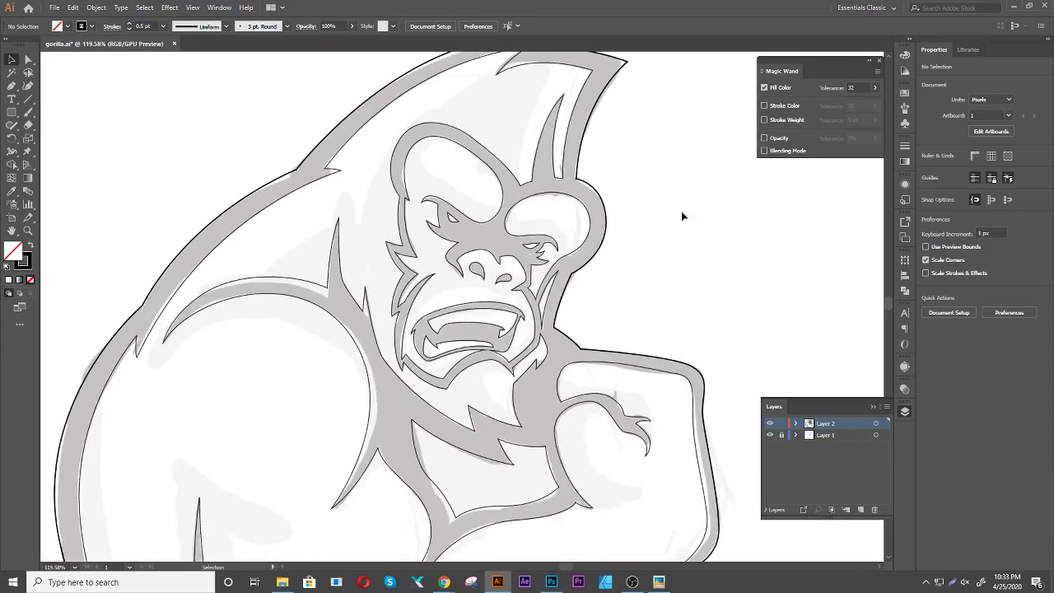
scroll(637, 242, "down", 3)
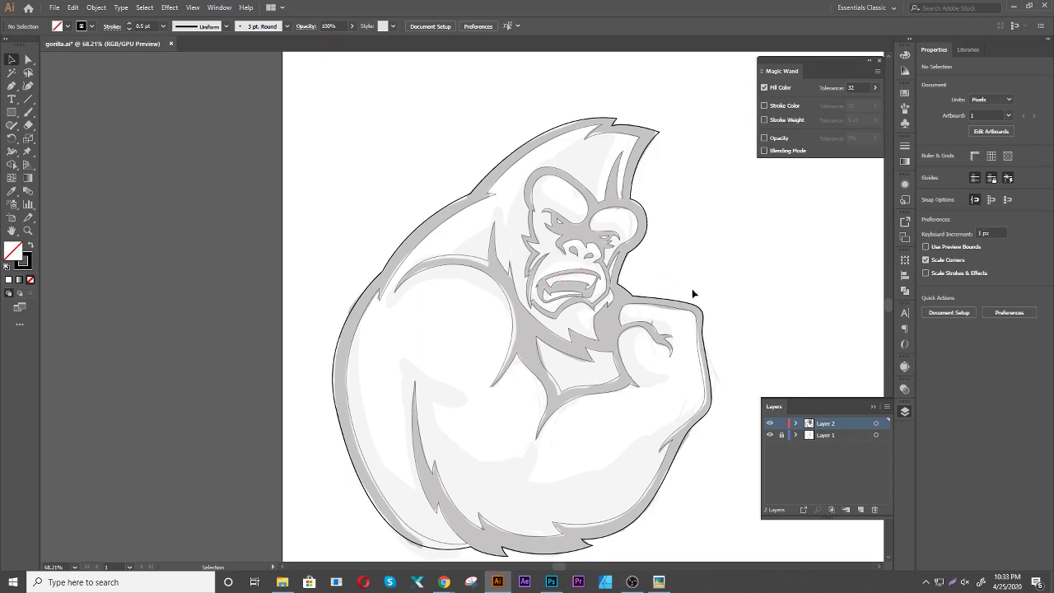
mouse_move(811, 273)
left_mouse_down()
mouse_move(611, 250)
mouse_move(634, 262)
left_mouse_up()
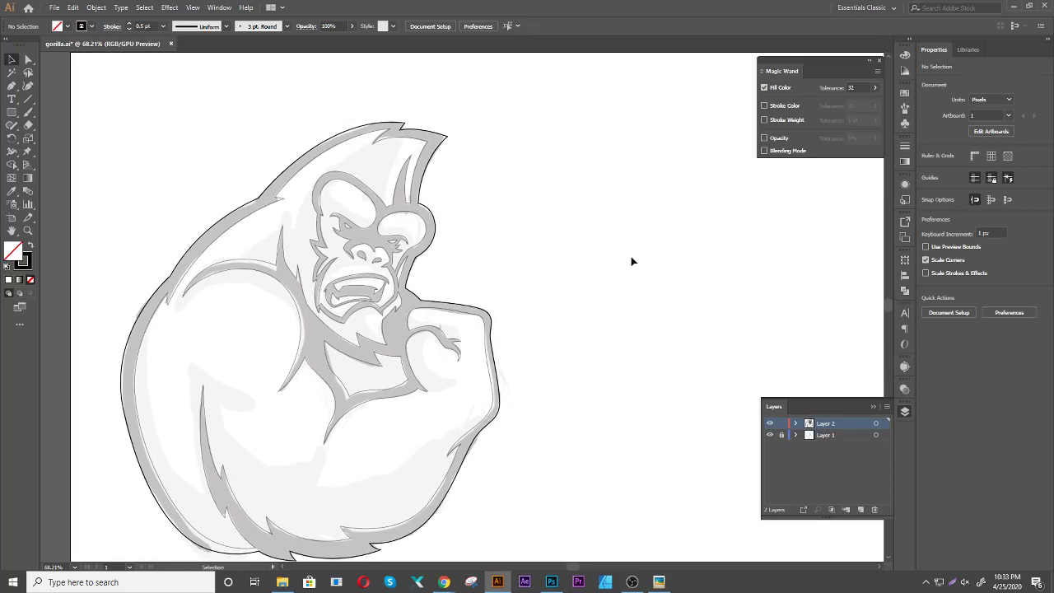
Draw a small rectangle beside the gorilla's head and fill it with a brown swatch
key("m")
left_click_drag(555, 174, 586, 191)
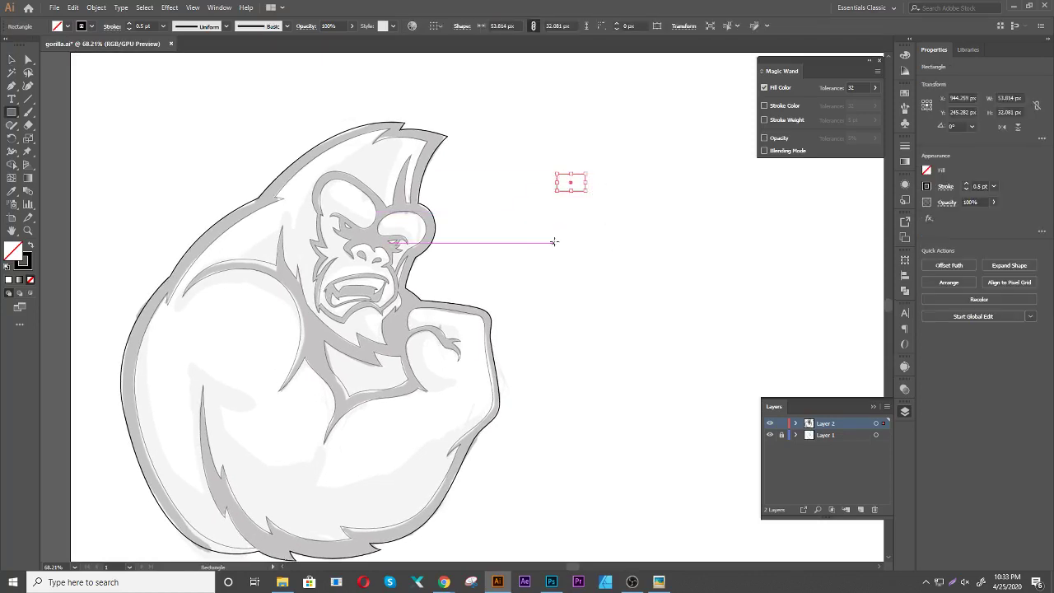
key("i")
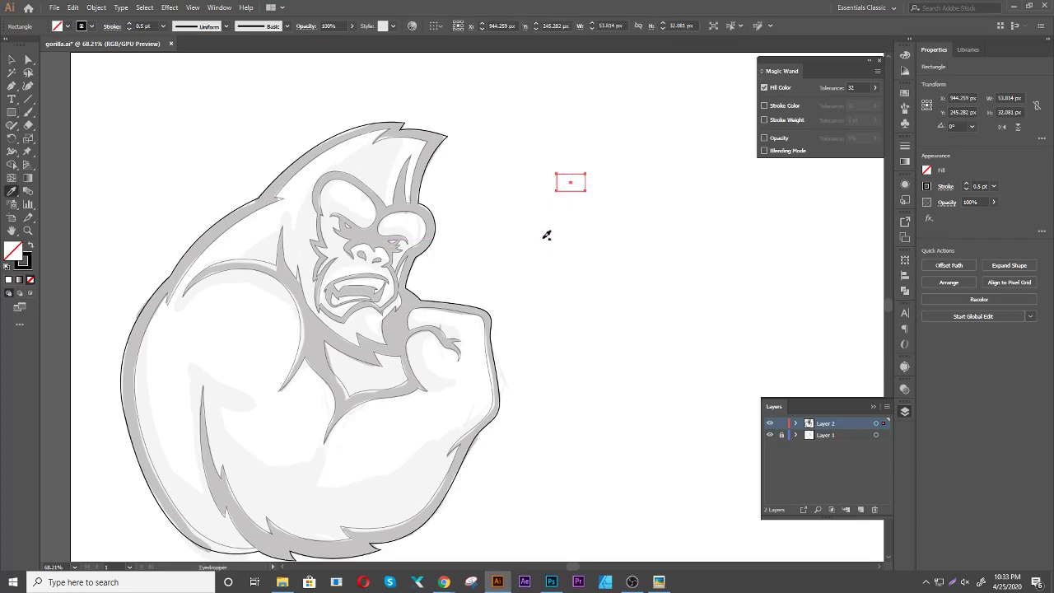
left_click(546, 236)
left_click(904, 93)
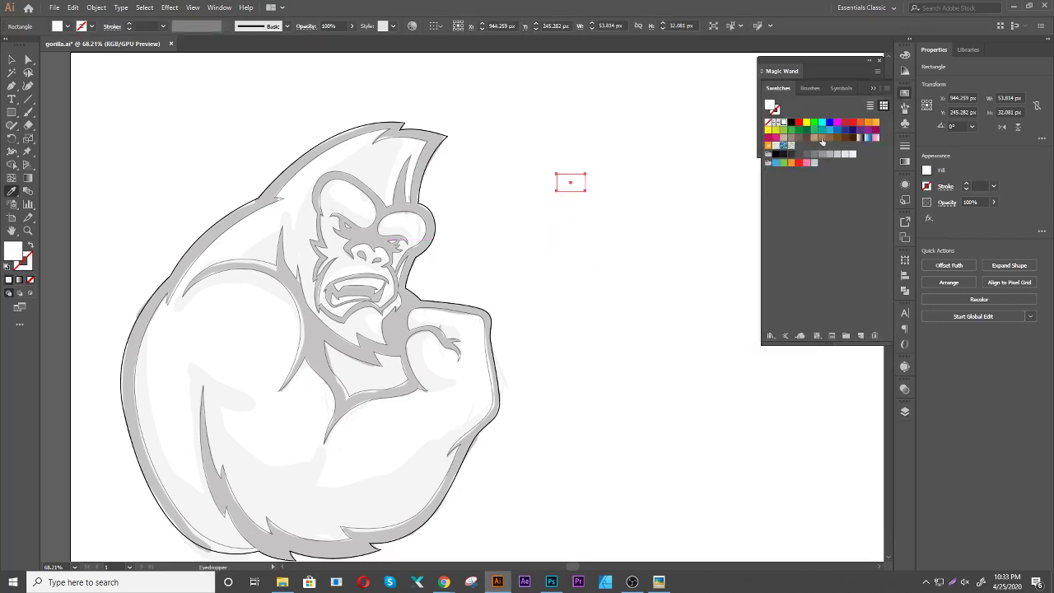
left_click(829, 137)
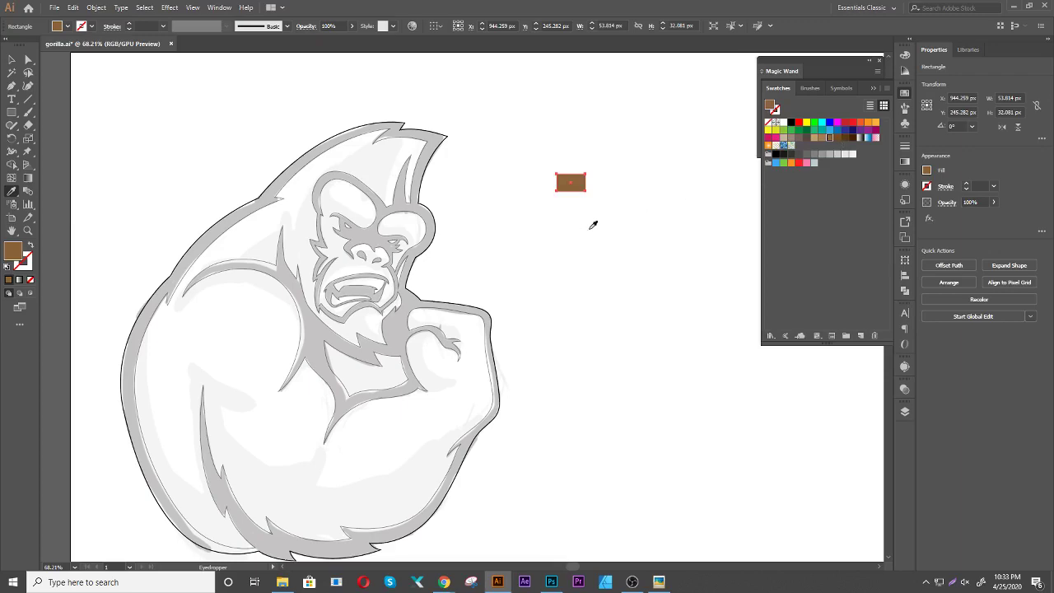
key("v")
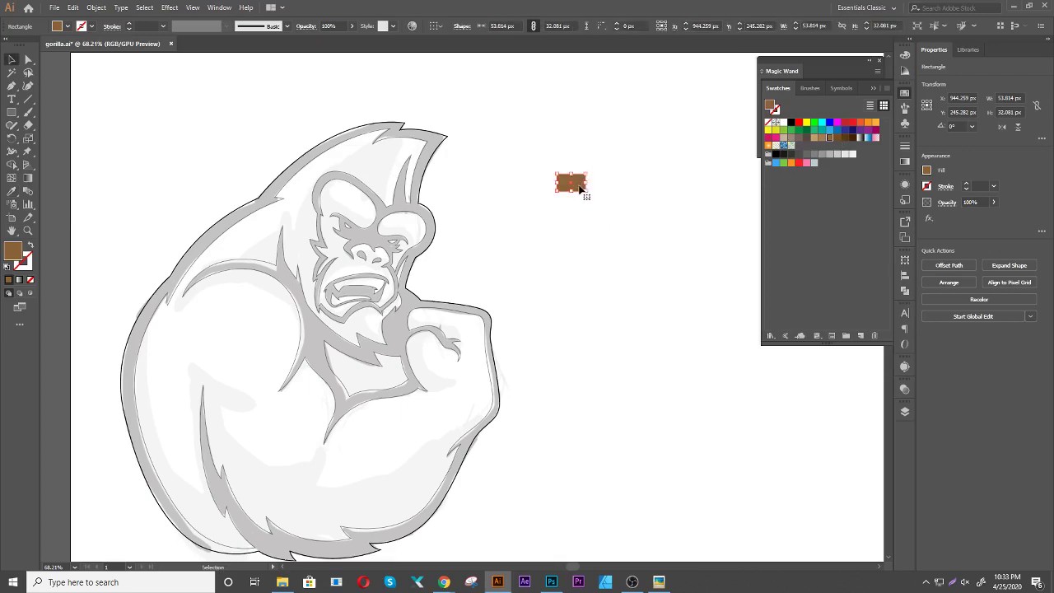
Refine the rectangle's fill in the Color Picker to a medium brown, #b27544
scroll(579, 189, "up", 5)
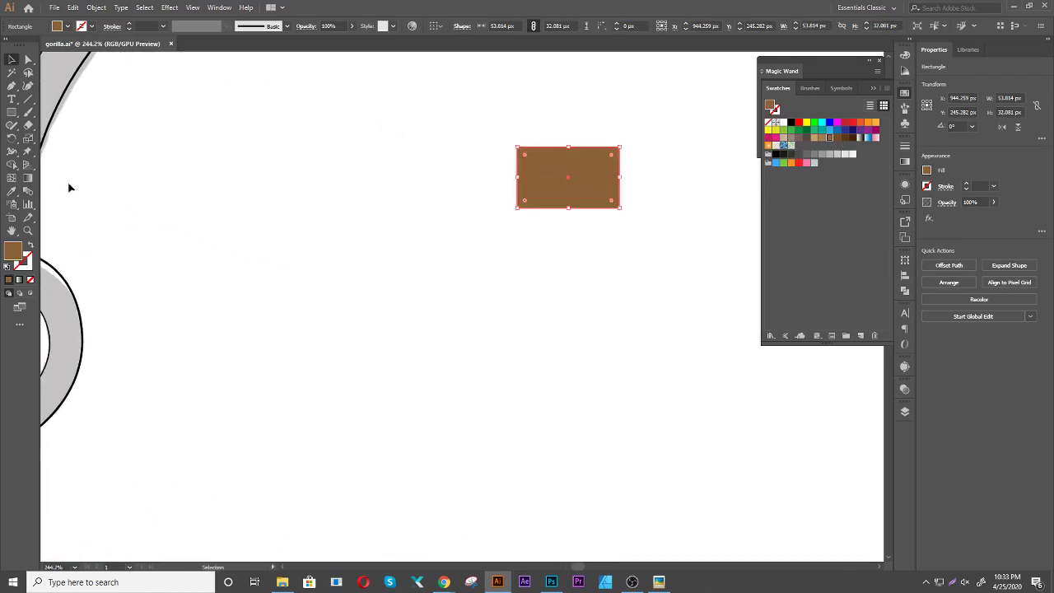
double_click(16, 251)
left_click(673, 227)
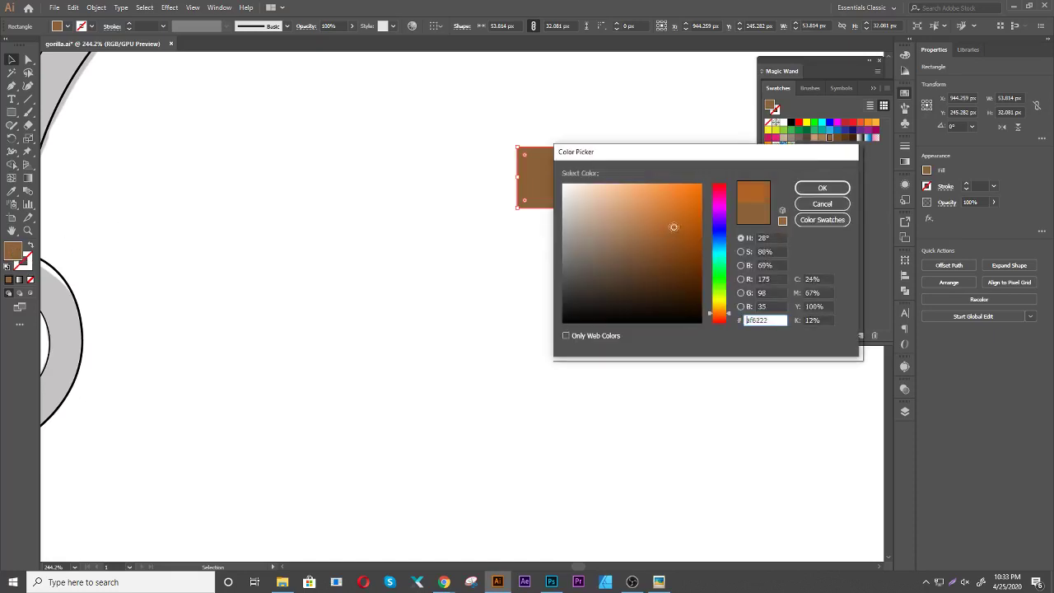
left_click(689, 244)
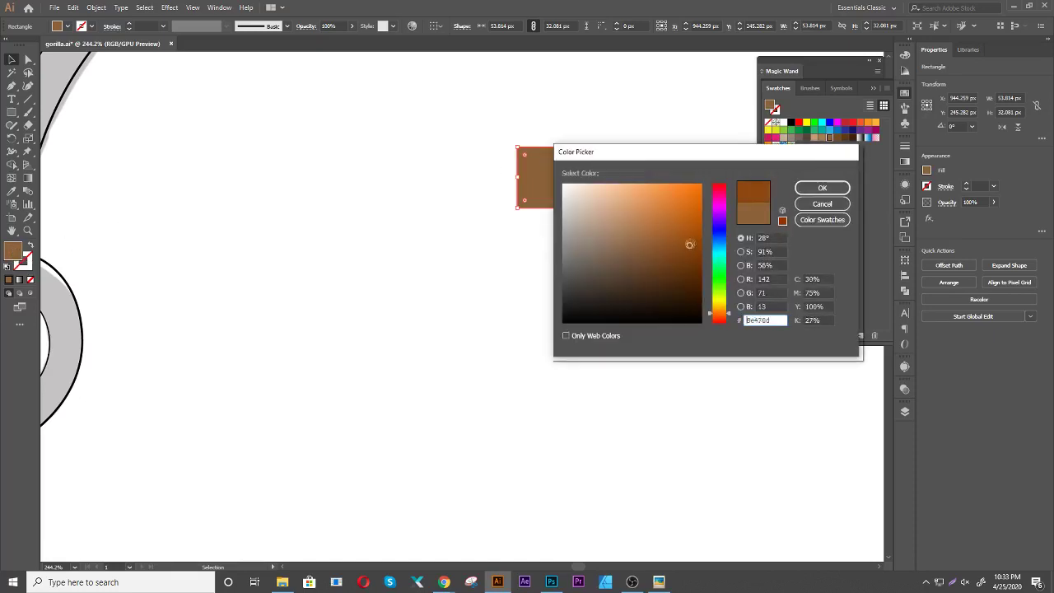
left_click_drag(689, 245, 682, 234)
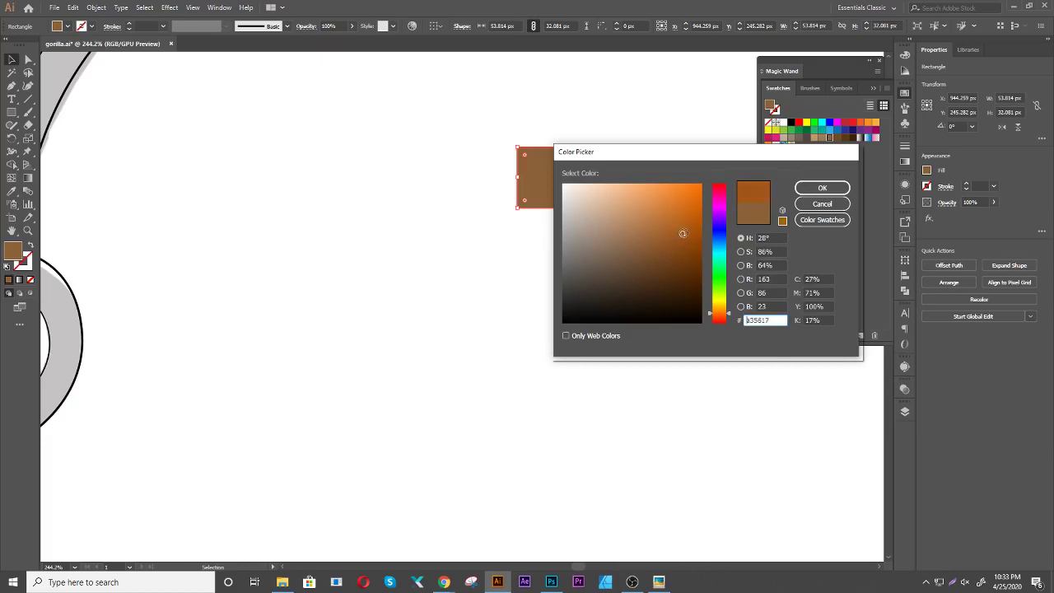
left_click_drag(682, 234, 670, 224)
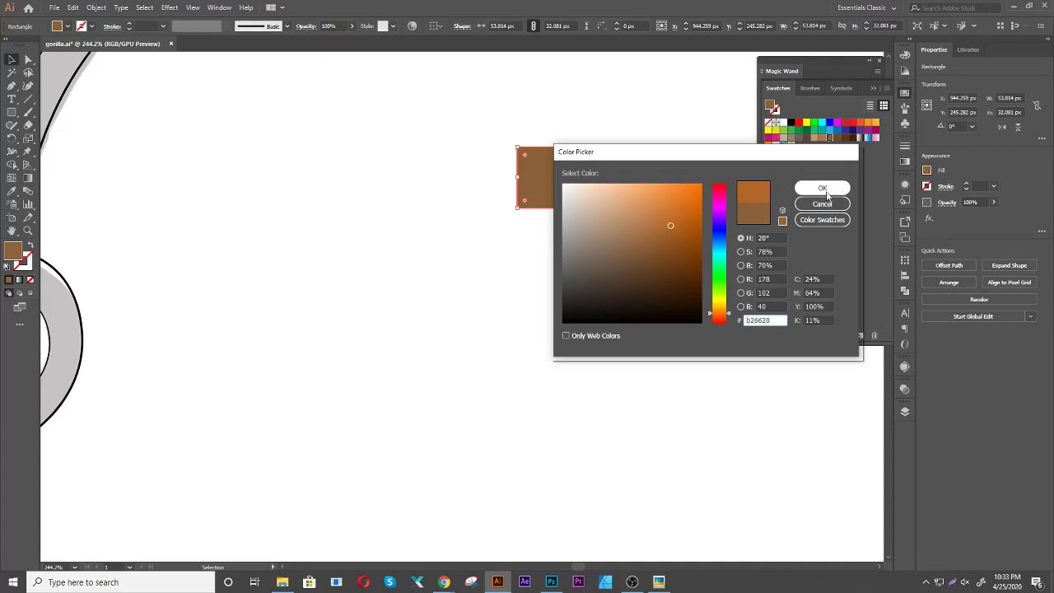
left_click(642, 229)
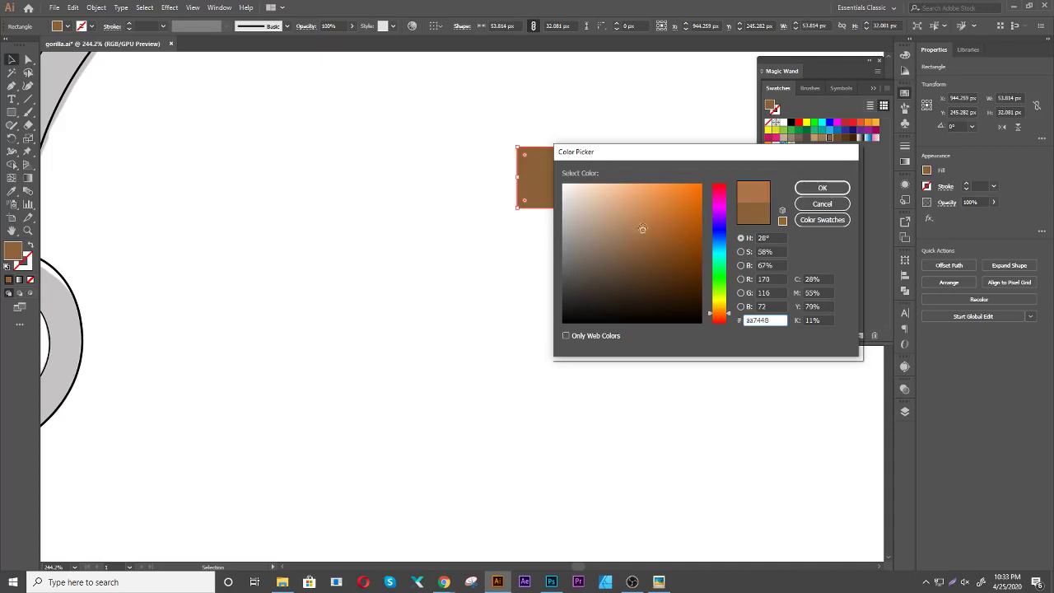
left_click_drag(642, 229, 648, 225)
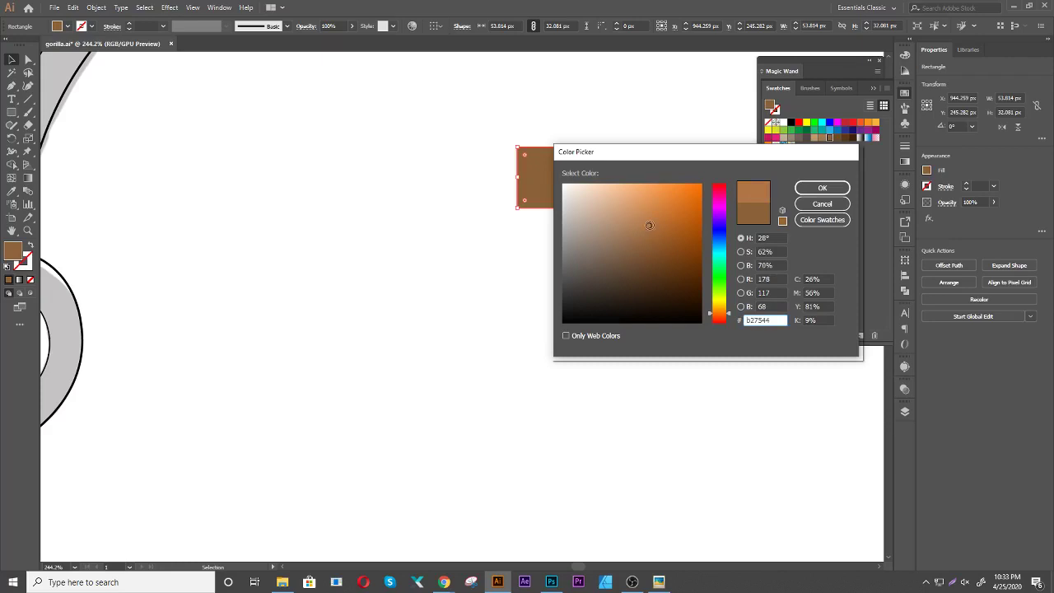
left_click(815, 191)
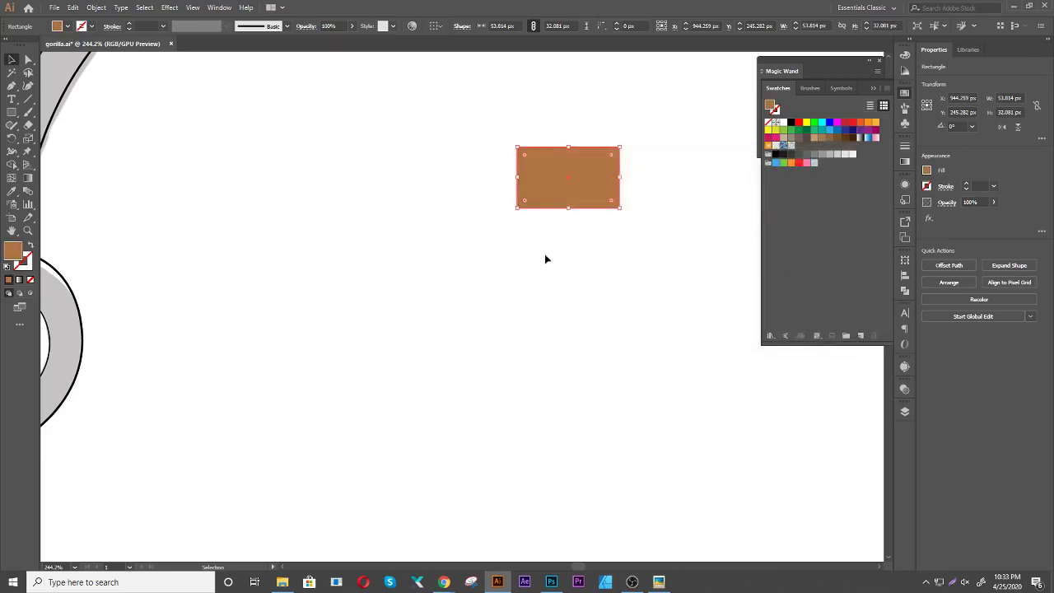
left_click(545, 254)
Duplicate the brown rectangle downward into an equally spaced column with Ctrl+D repeats
left_click(567, 195)
left_click_drag(589, 179, 590, 250)
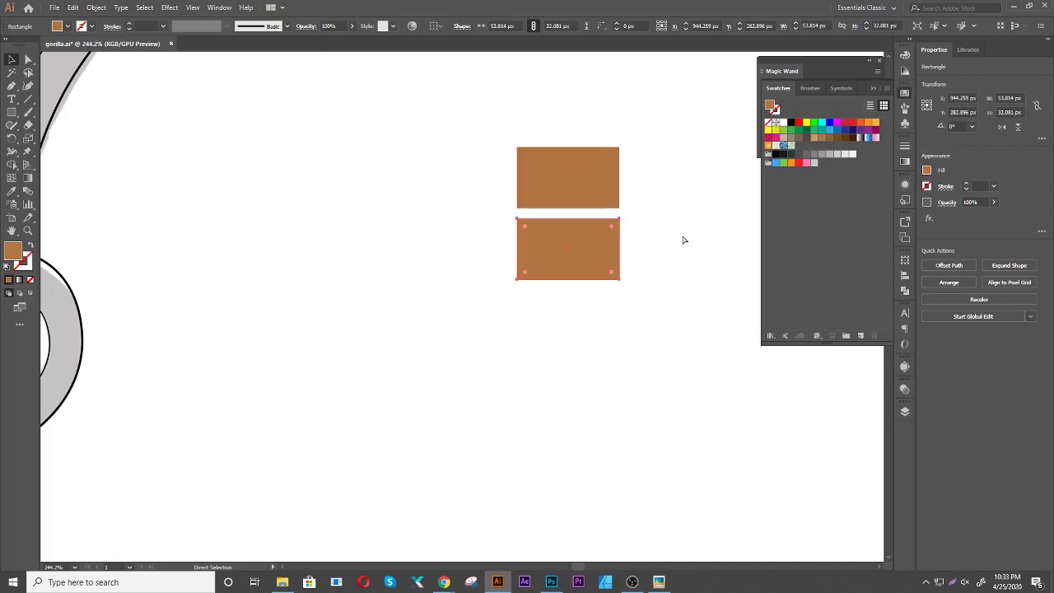
key("ctrl+d")
key("ctrl+d")
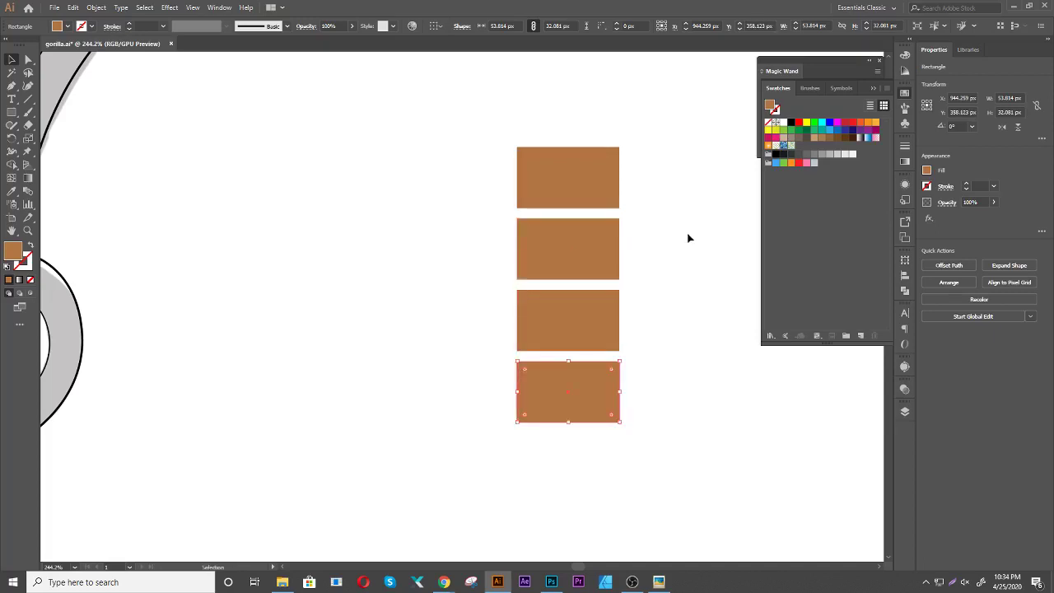
key("ctrl+d")
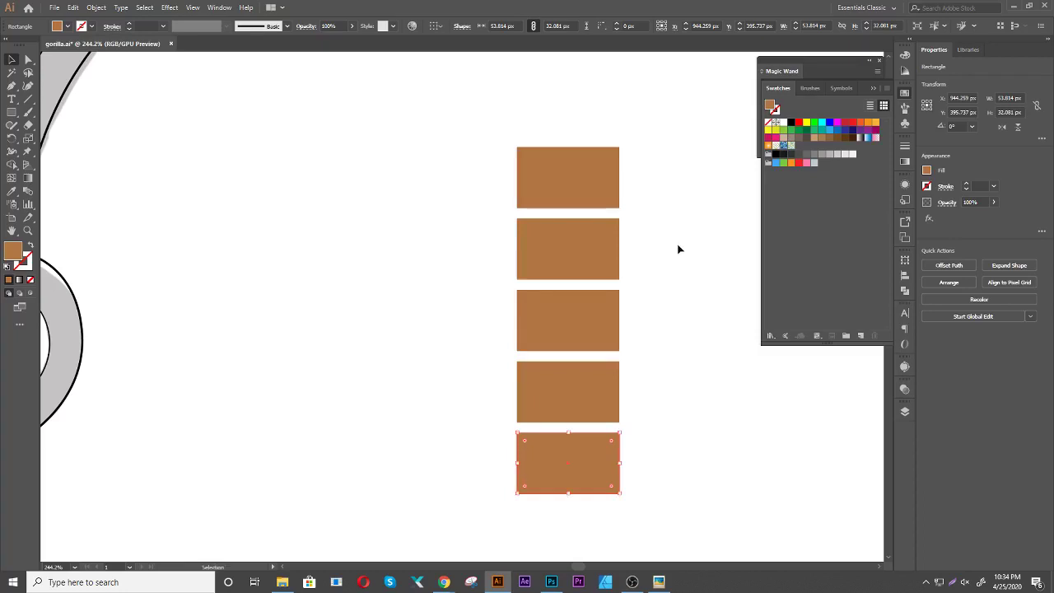
Widen the second rectangle symmetrically on both sides
left_click(682, 245)
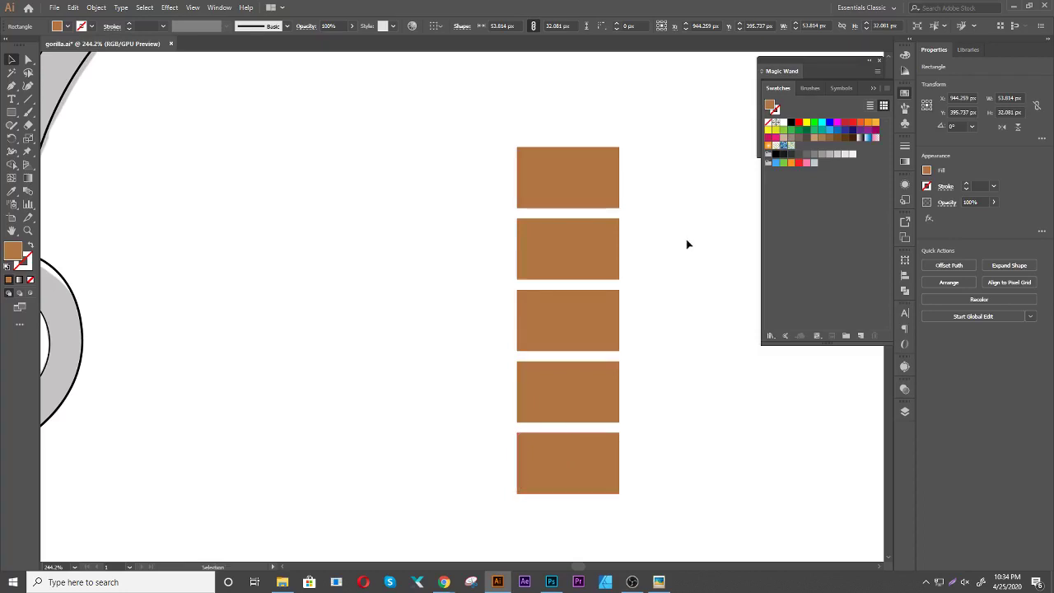
left_click(580, 190)
left_click(574, 241)
left_click_drag(619, 249, 632, 248)
left_click(670, 231)
Recolor the top rectangle a darker brown, #93552b
left_click(572, 187)
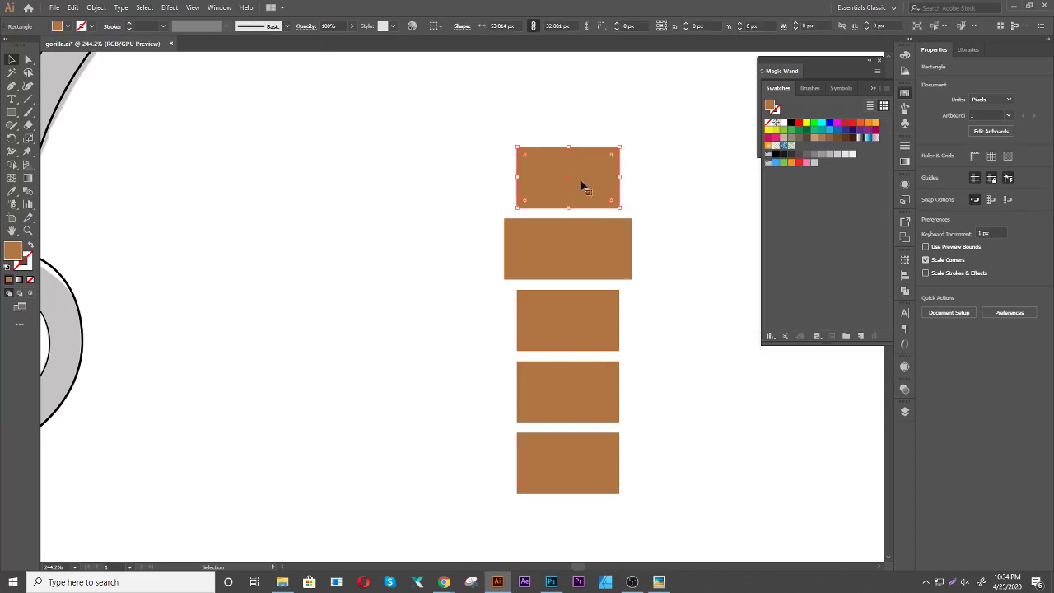
double_click(13, 252)
left_click_drag(666, 229, 661, 241)
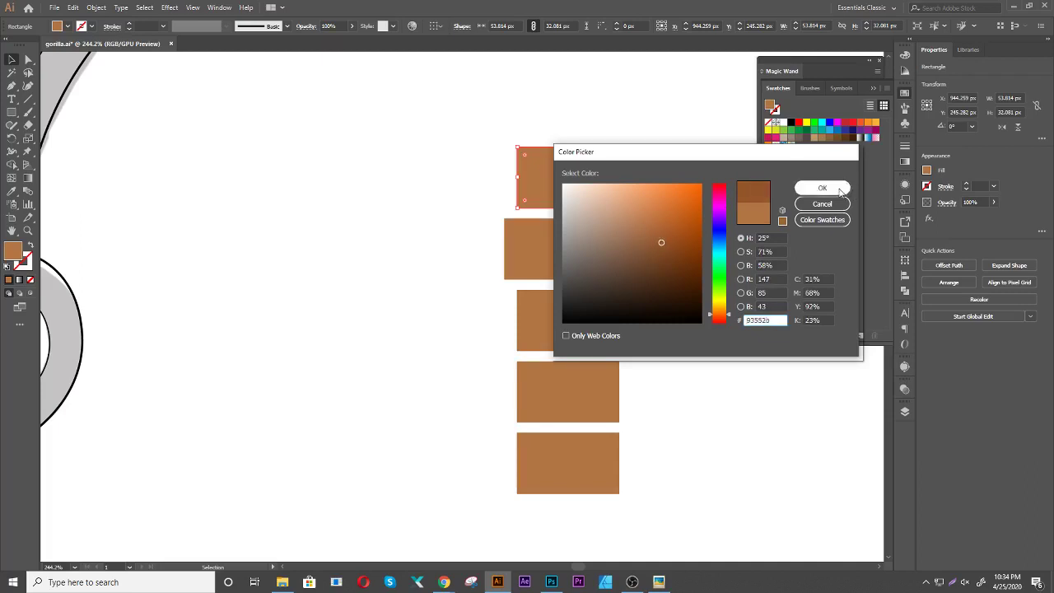
left_click(821, 188)
left_click(656, 300)
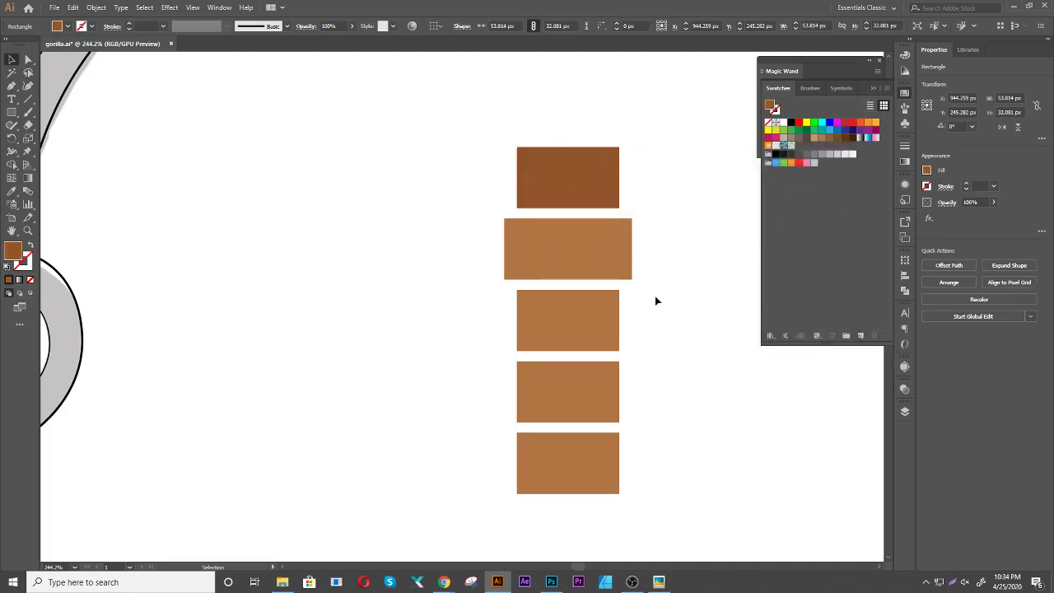
left_click(579, 318)
key("i")
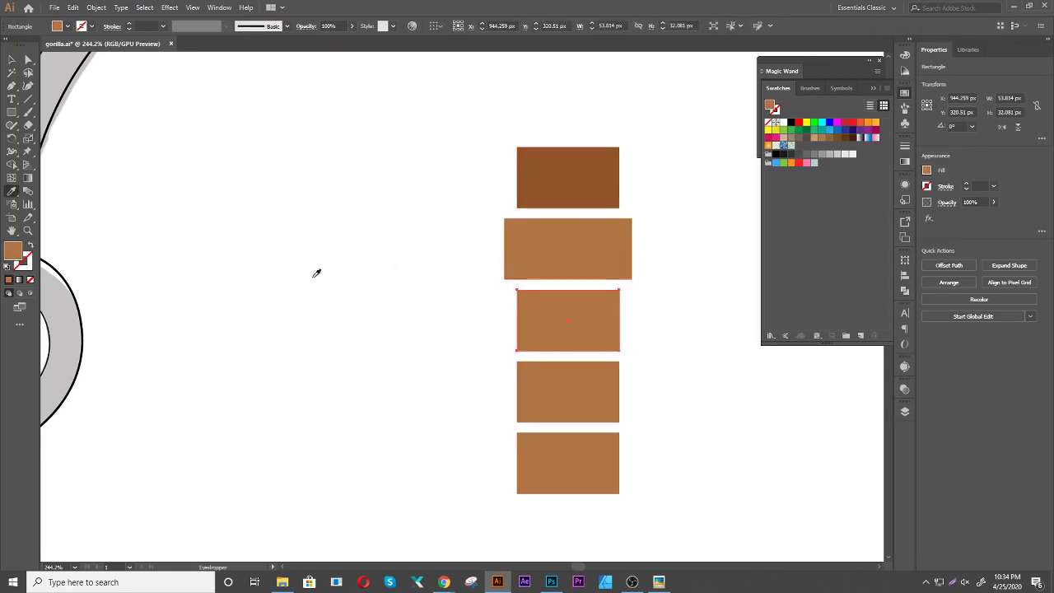
Give the third rectangle a light peach fill
double_click(13, 253)
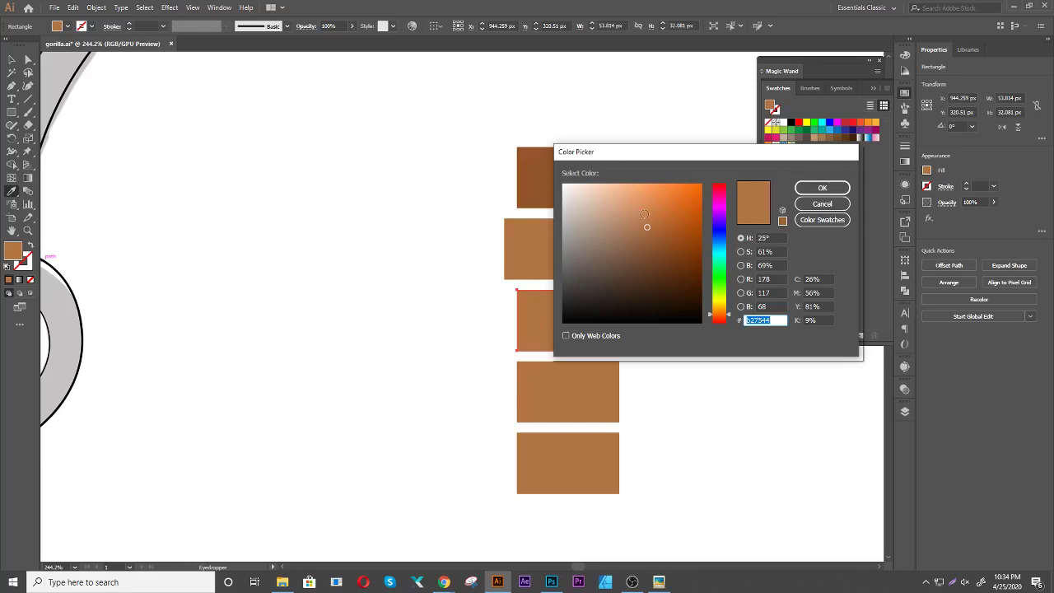
left_click_drag(642, 212, 637, 207)
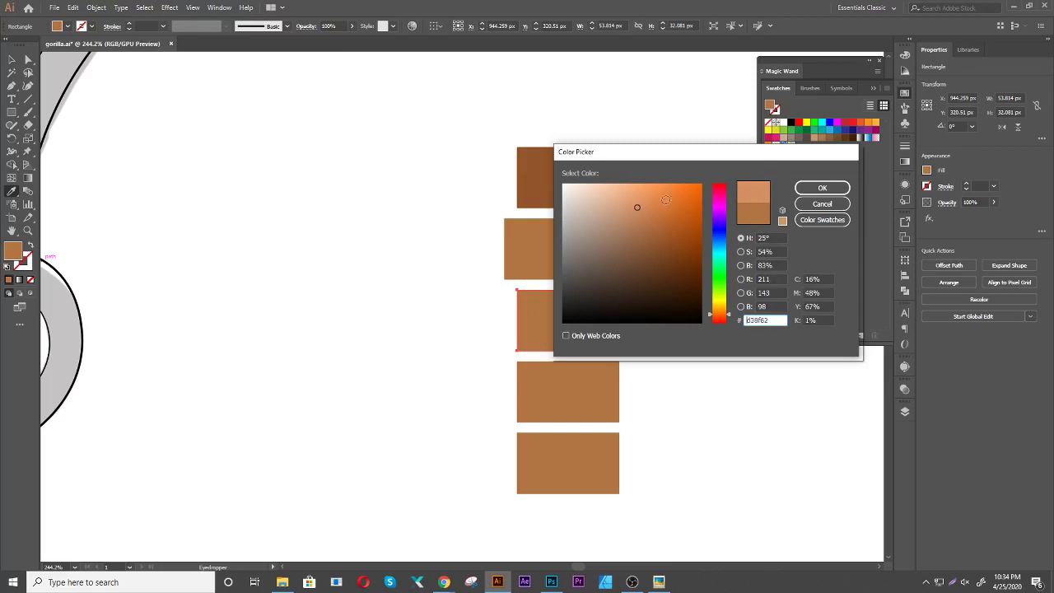
left_click_drag(632, 207, 632, 206)
left_click_drag(631, 206, 636, 205)
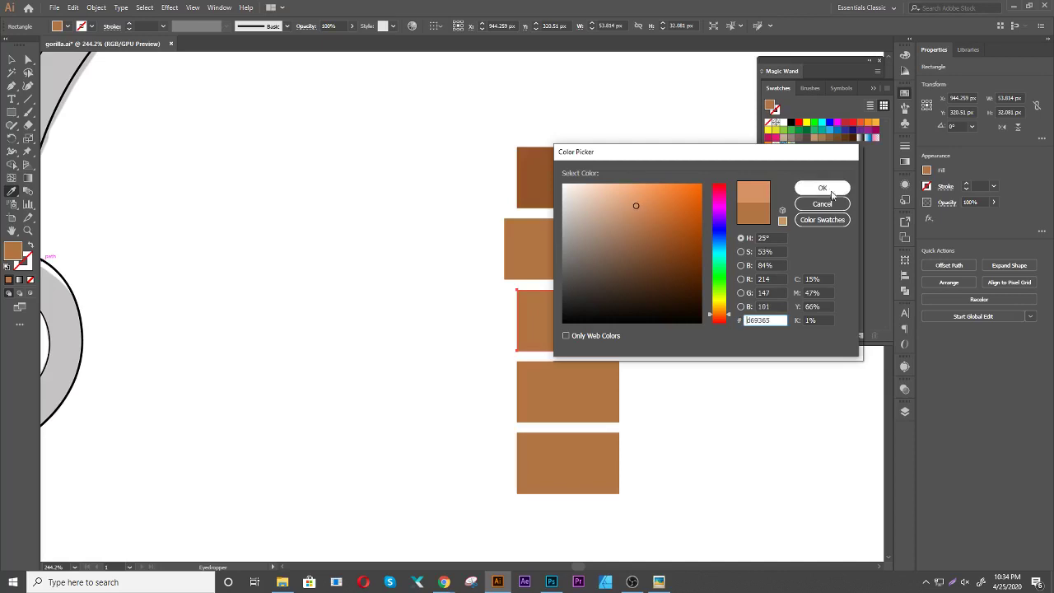
left_click(823, 189)
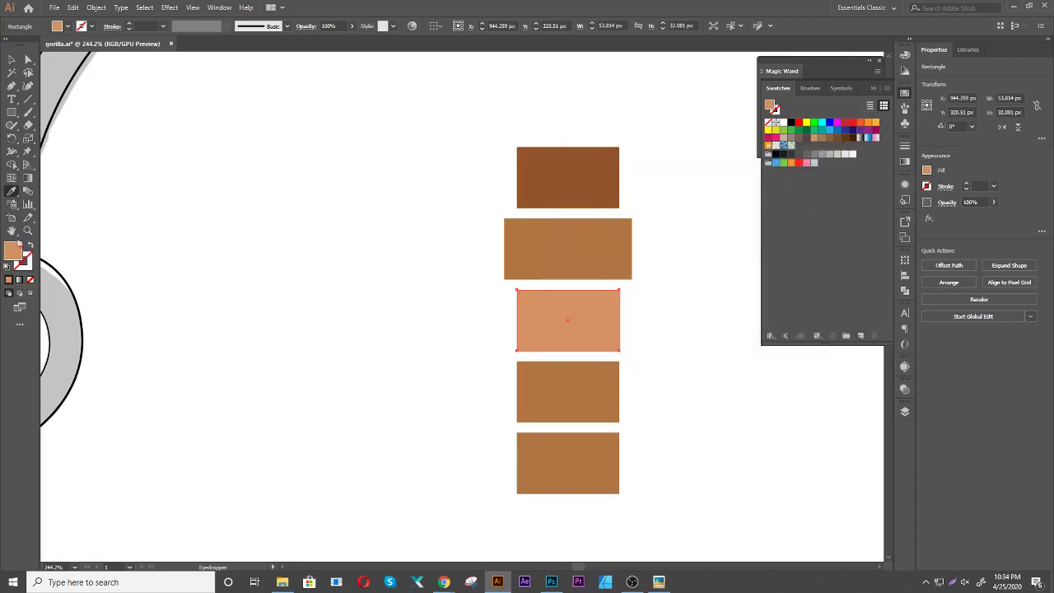
double_click(14, 253)
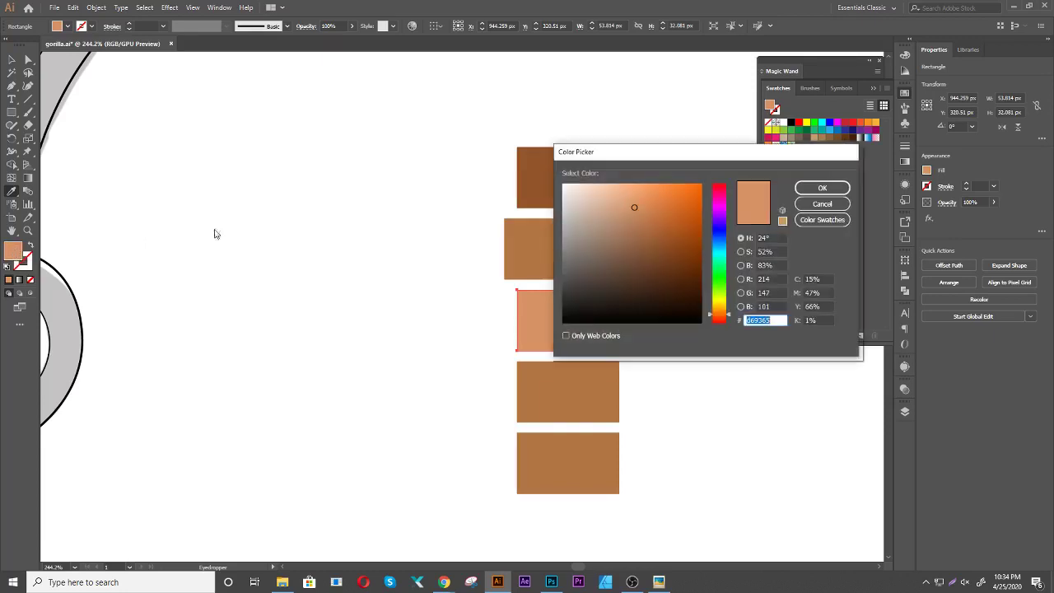
left_click_drag(632, 200, 630, 193)
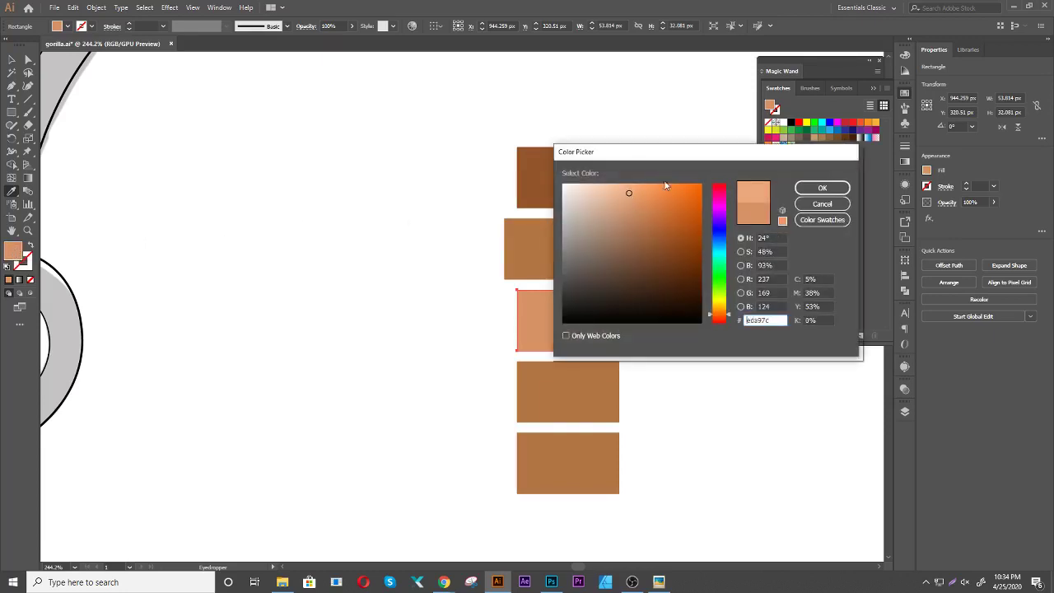
left_click(821, 187)
key("v")
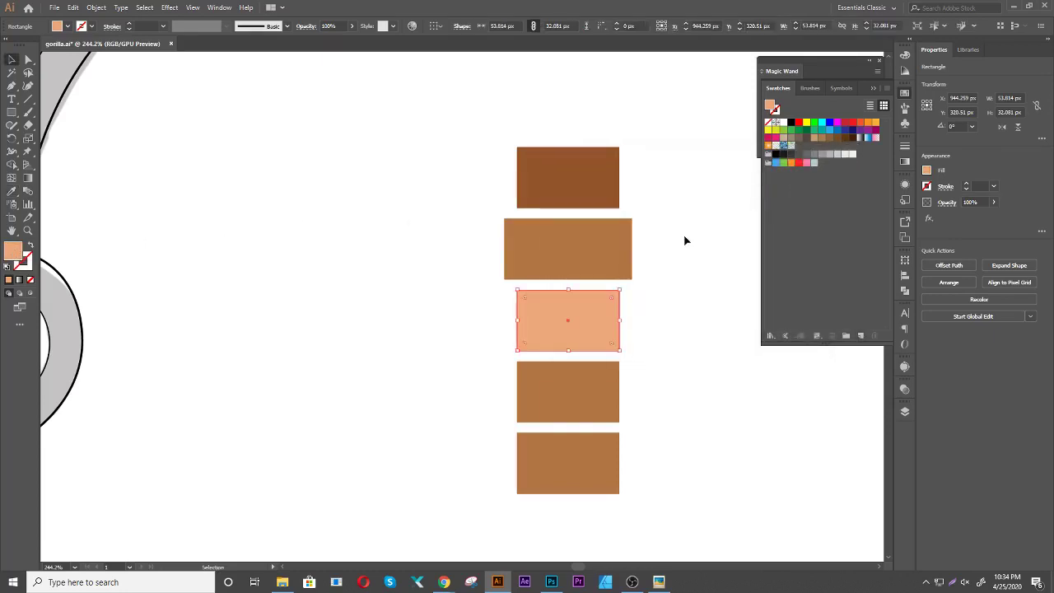
left_click(688, 241)
Fill the fourth rectangle with a near-black dark brown
left_click(596, 398)
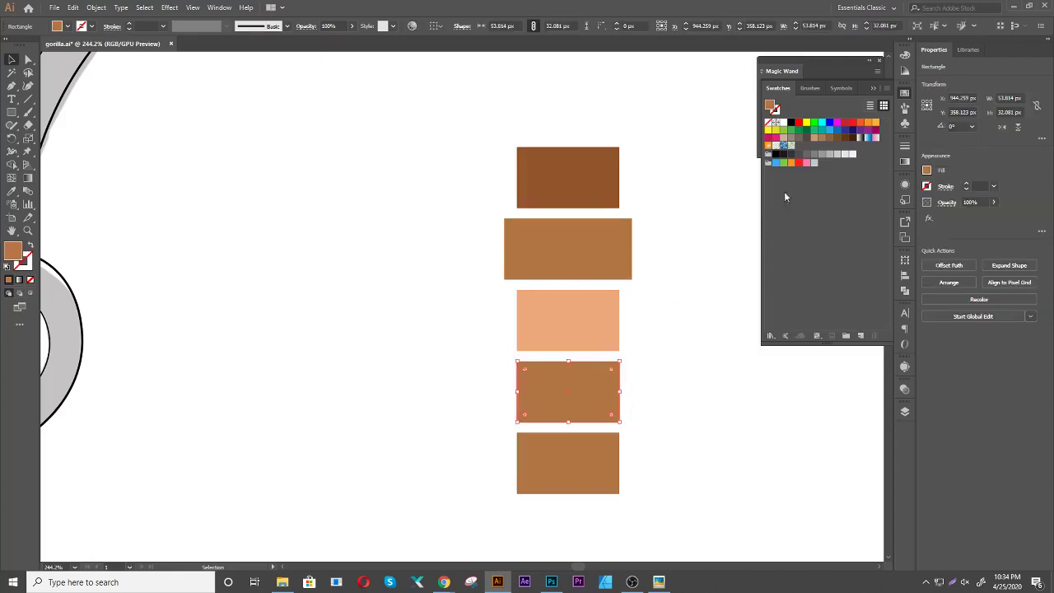
key("i")
left_click(572, 183)
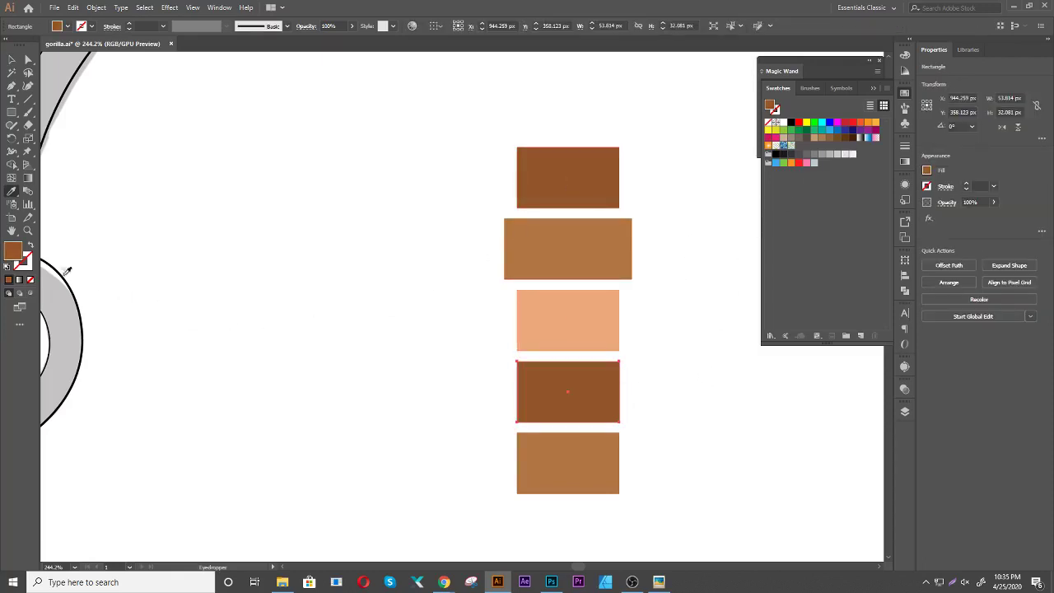
double_click(14, 253)
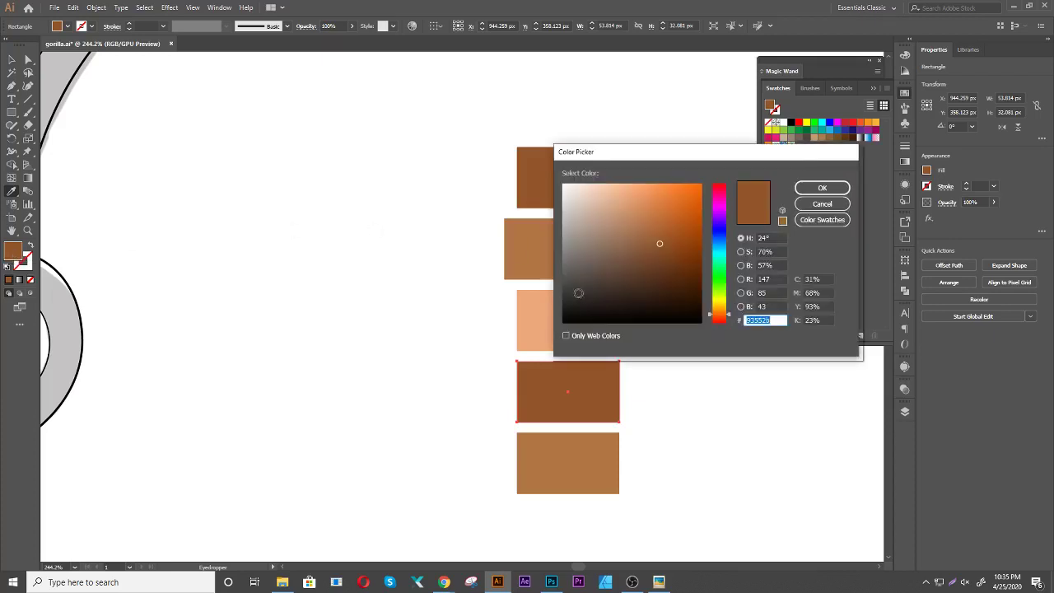
left_click(600, 293)
left_click_drag(599, 293, 598, 297)
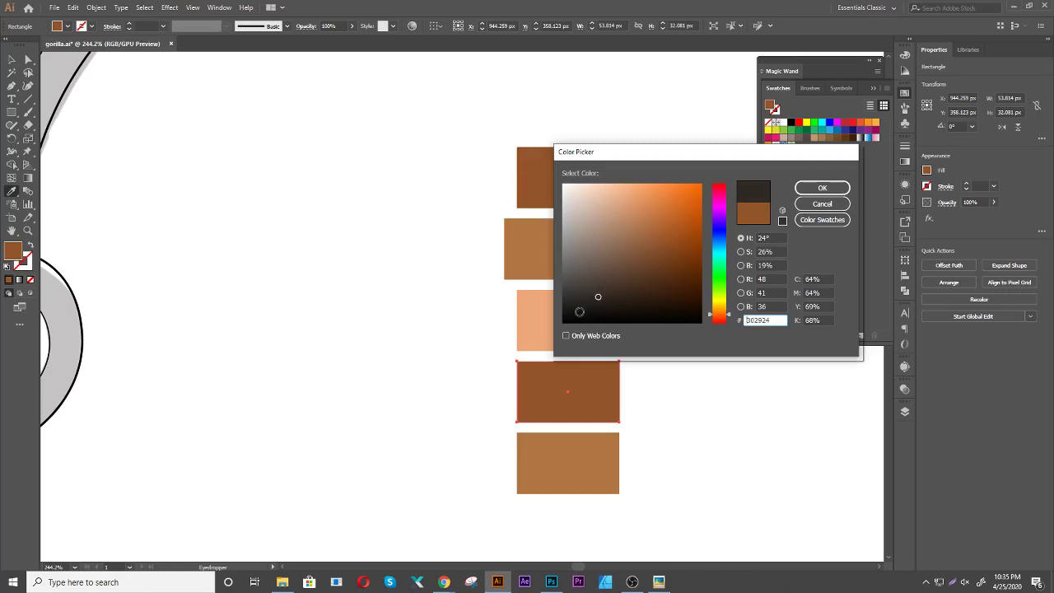
left_click(822, 188)
key("v")
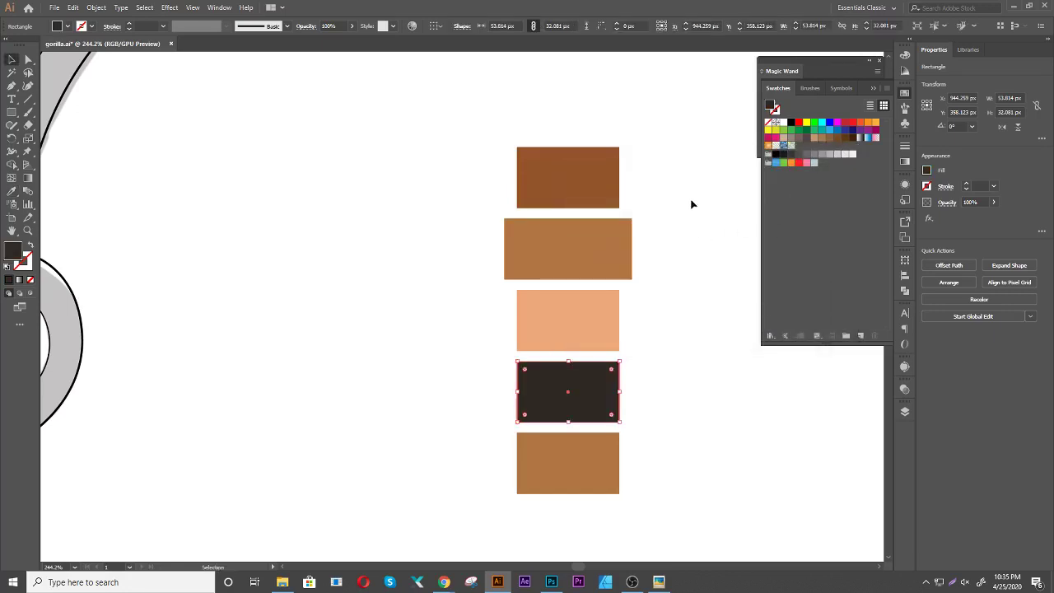
left_click(696, 202)
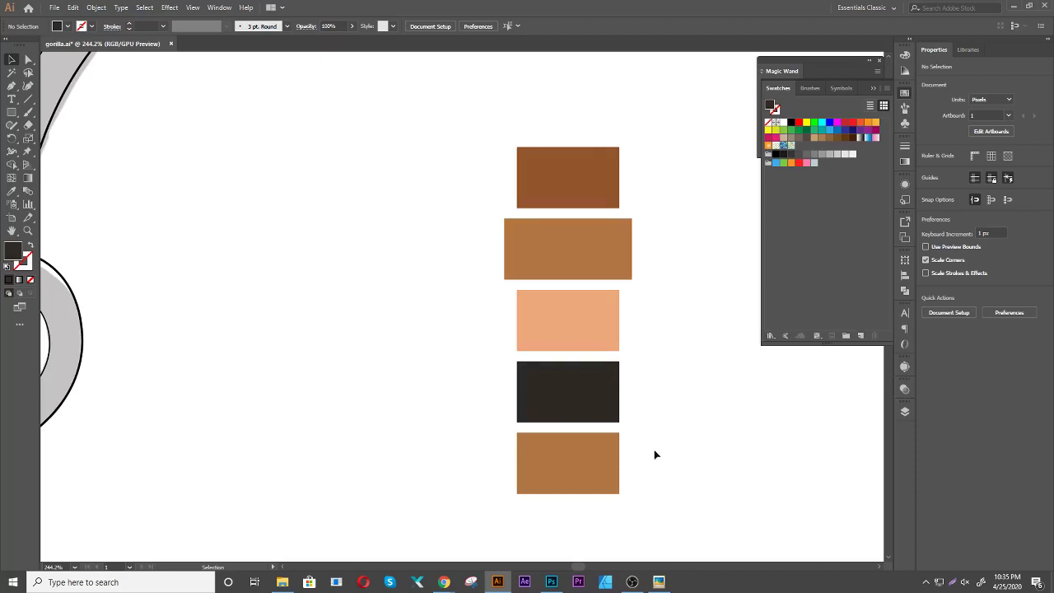
Select the bottom swatch rectangle, then deselect it and zoom out
left_click_drag(556, 498, 558, 499)
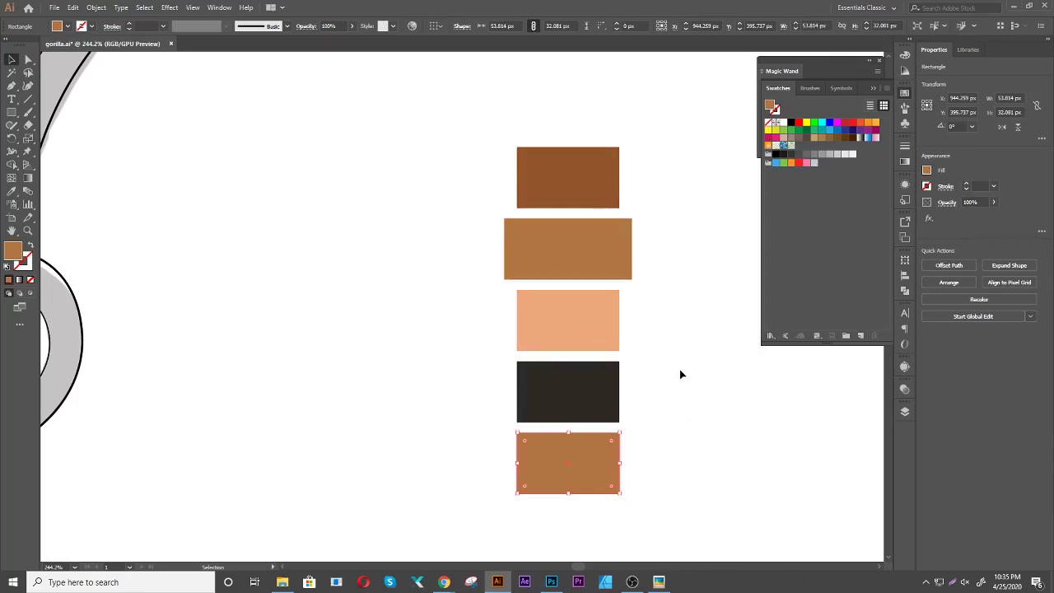
key("i")
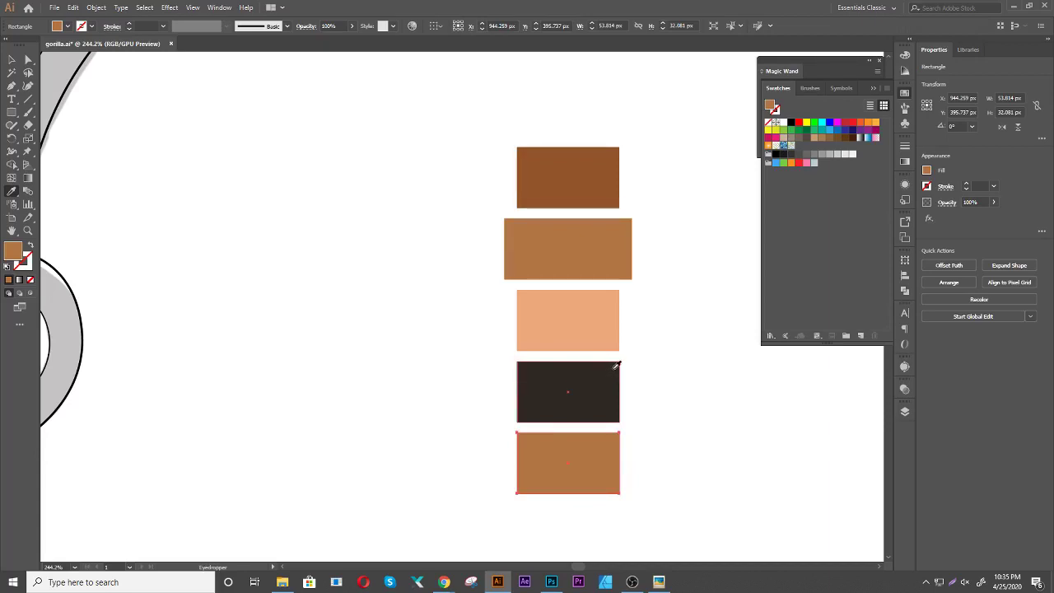
key("v")
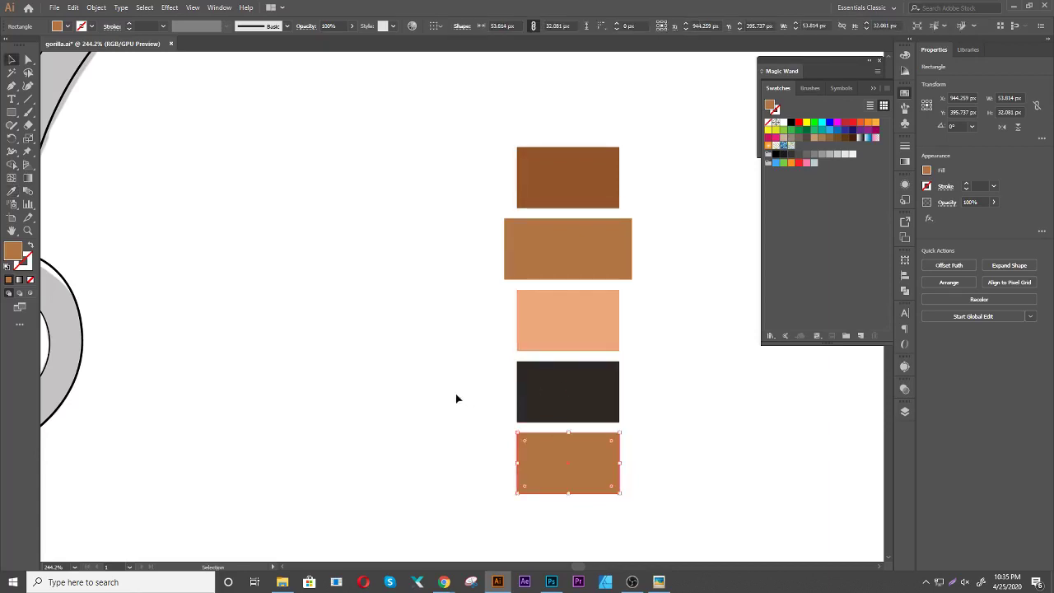
left_click(456, 398)
scroll(687, 382, "down", 2)
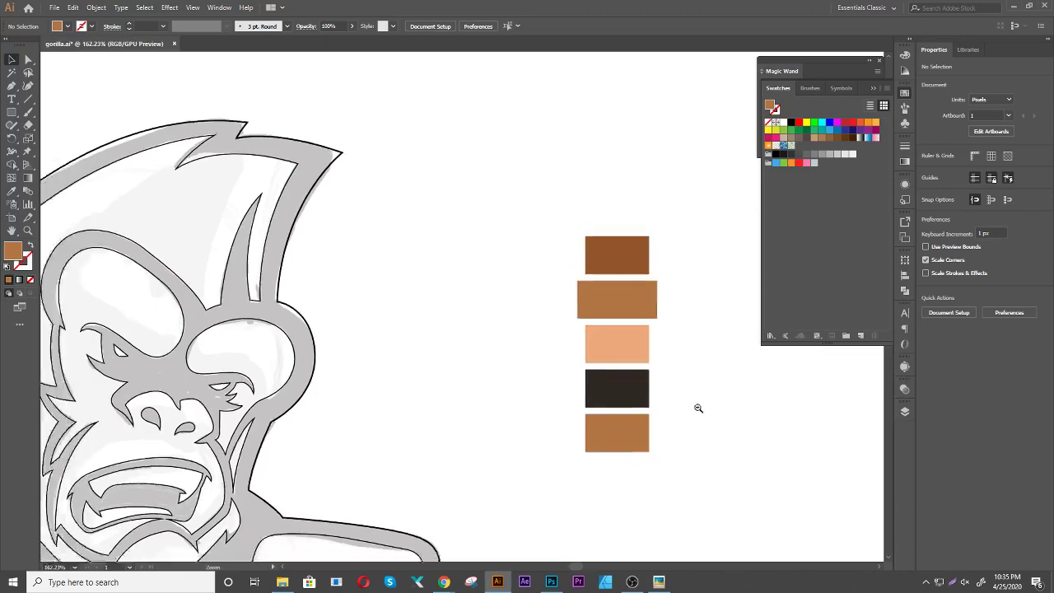
Unlock Layer 1 to inspect the placed gorilla sketch, then lock it again
scroll(698, 407, "down", 2)
left_click_drag(586, 428, 595, 313)
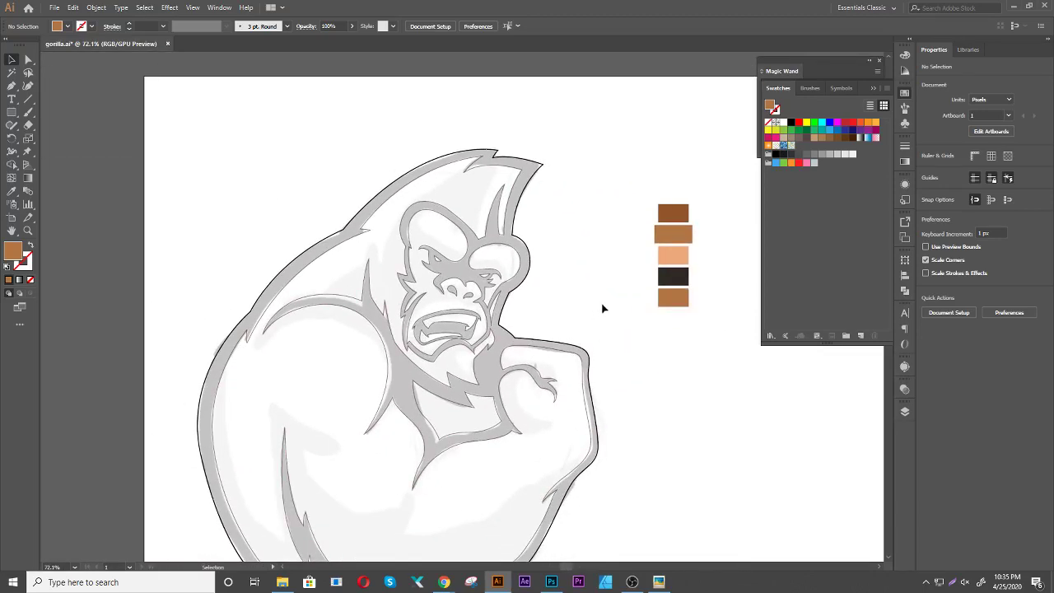
scroll(671, 365, "down", 2)
scroll(743, 419, "down", 1)
left_click_drag(743, 419, 612, 365)
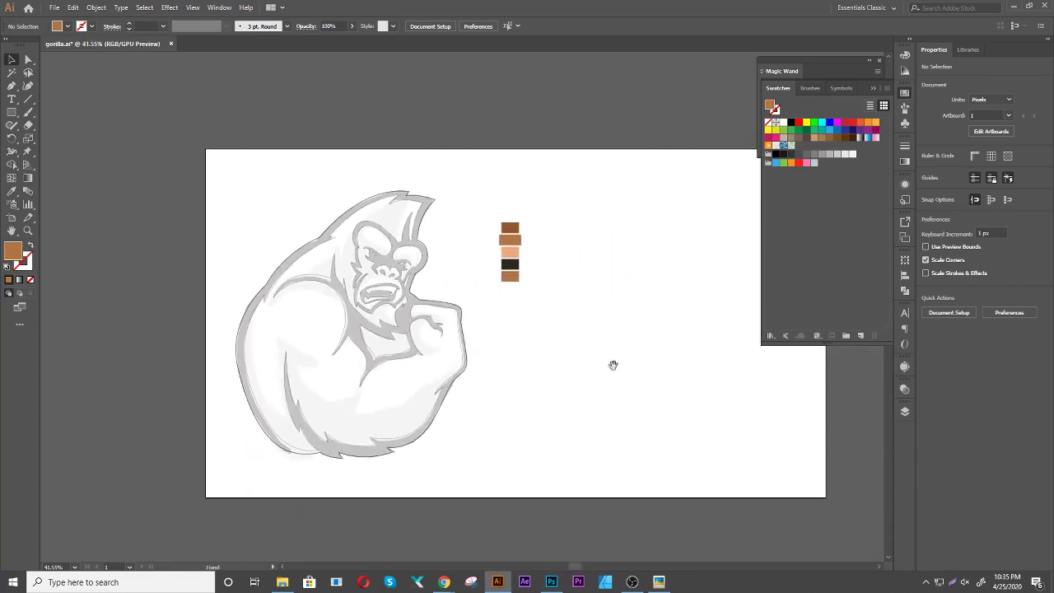
left_click(901, 413)
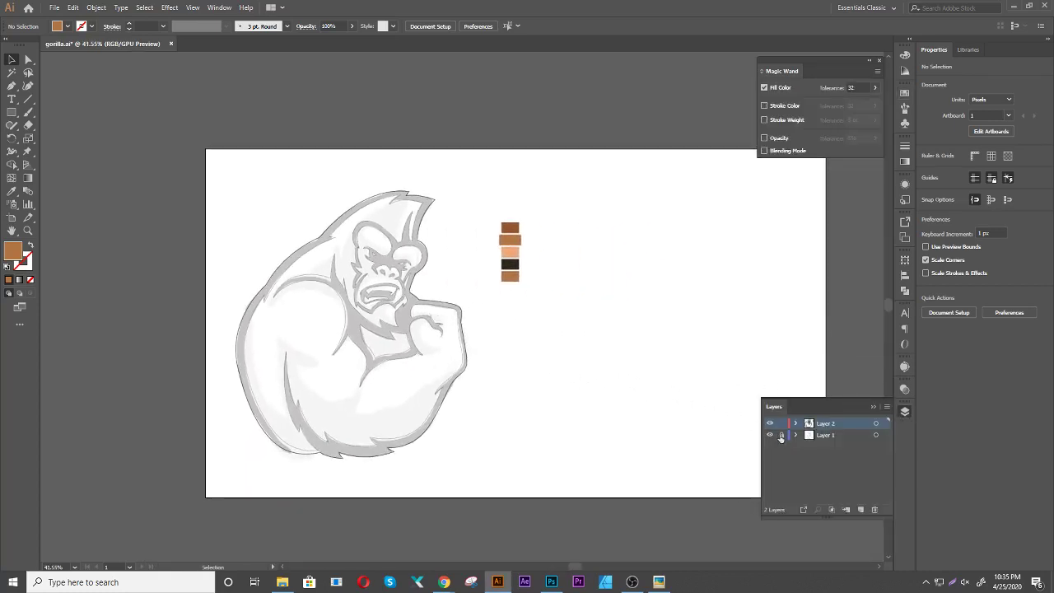
left_click(781, 435)
left_click(443, 359)
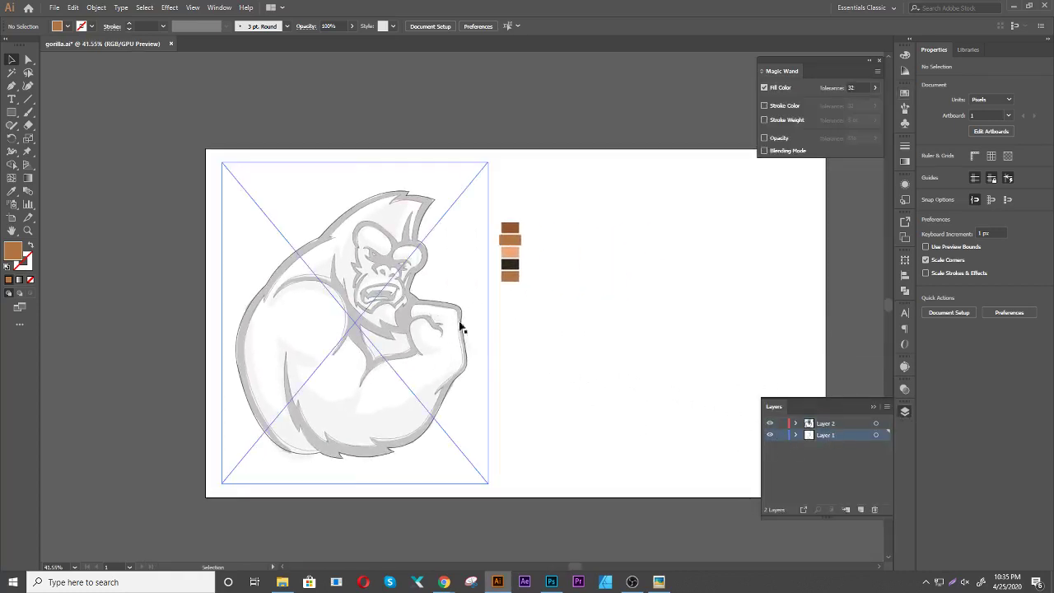
left_click(450, 277)
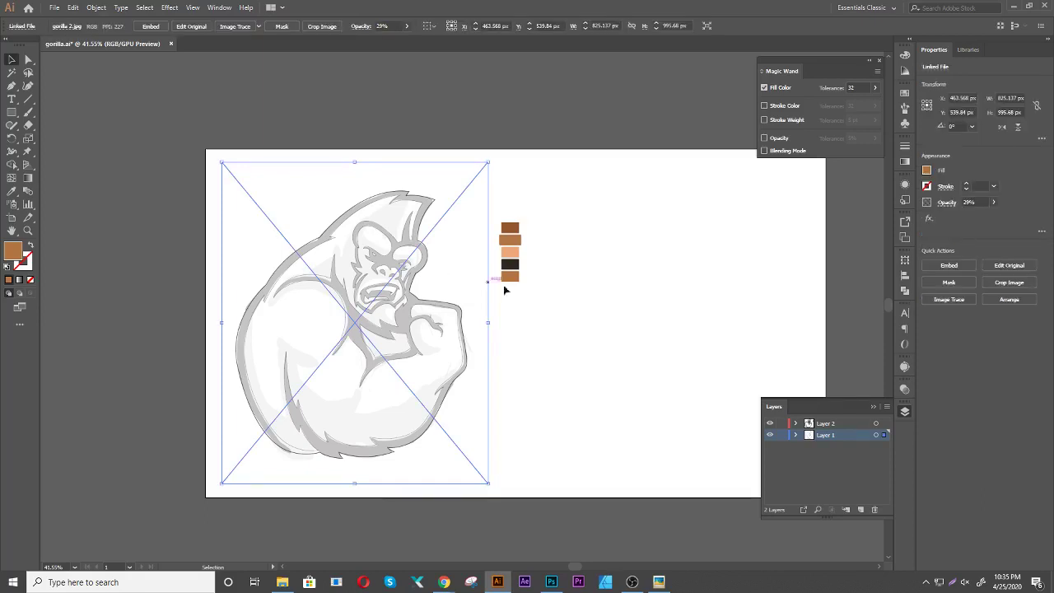
left_click(780, 434)
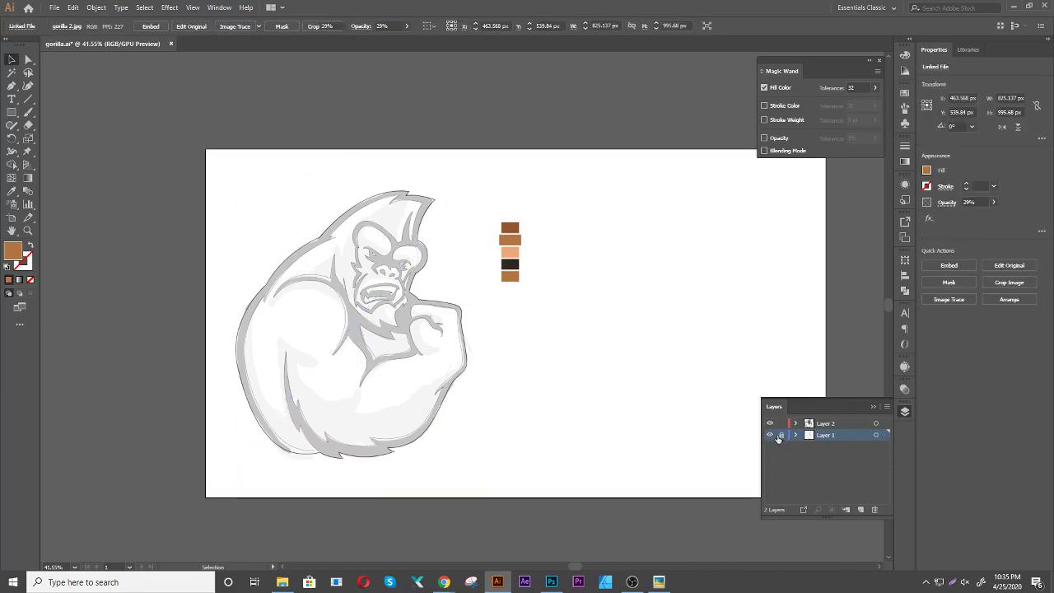
Zoom in on the gorilla's lower body and select the gray outline path
left_click_drag(266, 346, 384, 299)
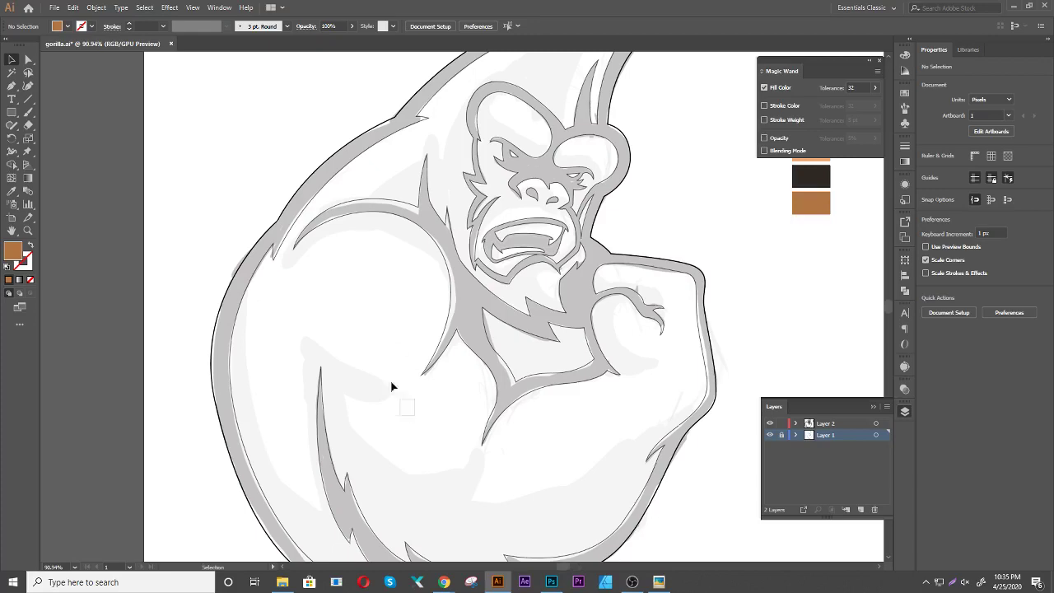
left_click_drag(388, 401, 357, 277)
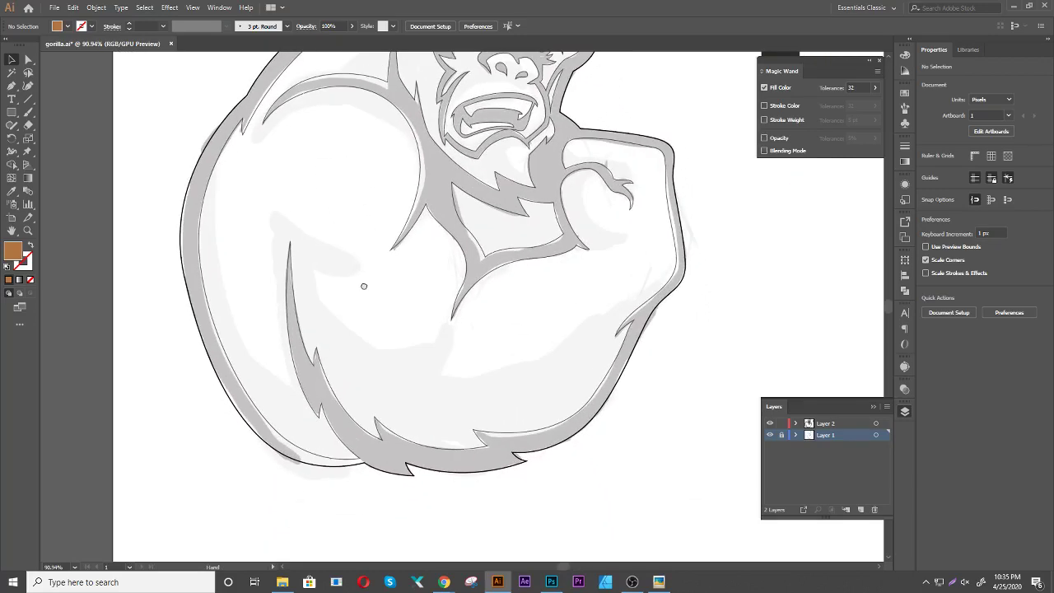
left_click(420, 160)
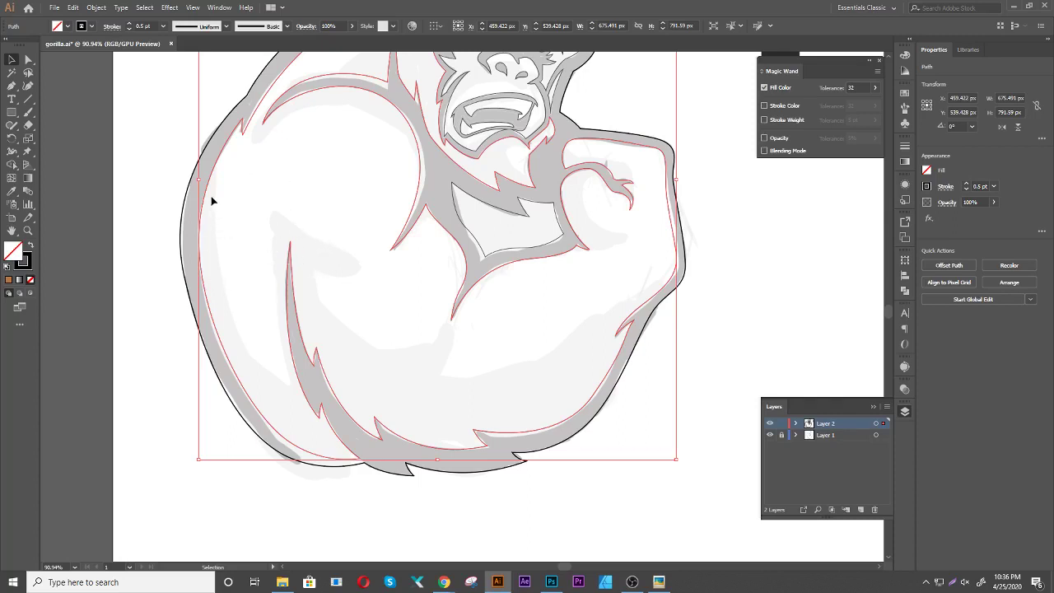
Slice the gorilla body outline down the left arm with the Knife, then undo the cuts
key("shift+e")
mouse_move(220, 156)
left_mouse_down()
mouse_move(230, 268)
mouse_move(277, 329)
mouse_move(220, 164)
mouse_move(212, 236)
mouse_move(233, 315)
mouse_move(300, 394)
mouse_move(280, 287)
mouse_move(291, 230)
mouse_move(277, 219)
mouse_move(360, 261)
mouse_move(326, 266)
mouse_move(346, 308)
mouse_move(420, 334)
mouse_move(447, 331)
mouse_move(428, 370)
mouse_move(505, 368)
mouse_move(565, 338)
mouse_move(596, 303)
mouse_move(595, 313)
mouse_move(668, 275)
mouse_move(677, 233)
mouse_move(687, 241)
left_mouse_up()
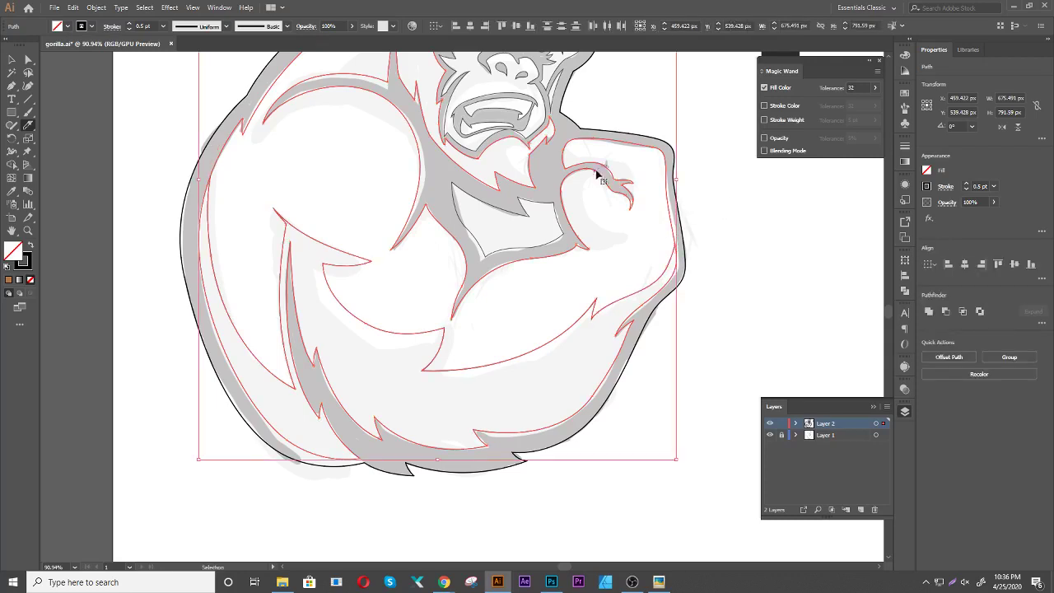
left_click(711, 188)
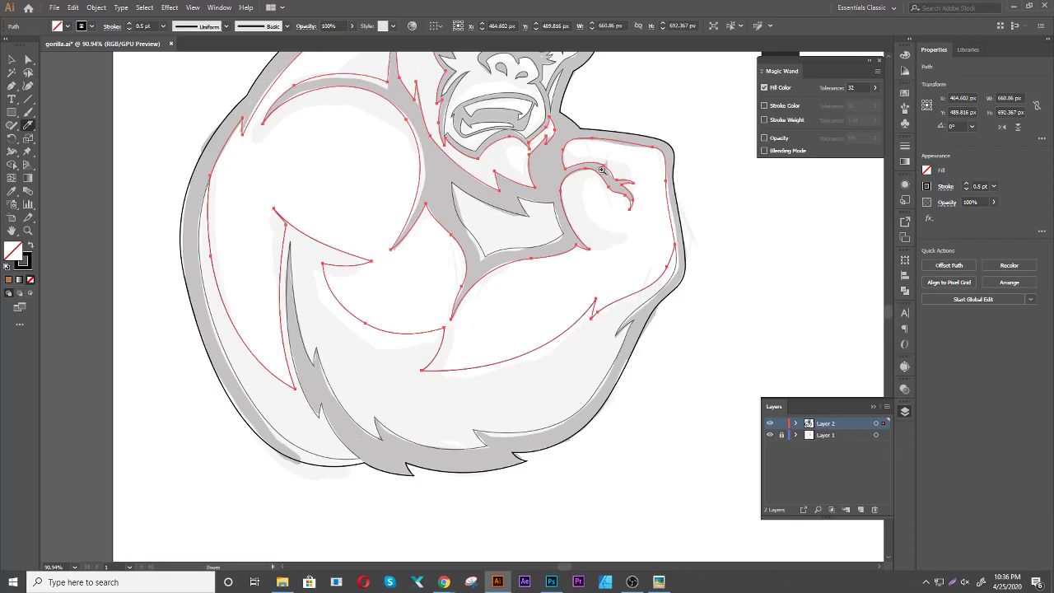
scroll(598, 184, "up", 2)
scroll(598, 185, "up", 1)
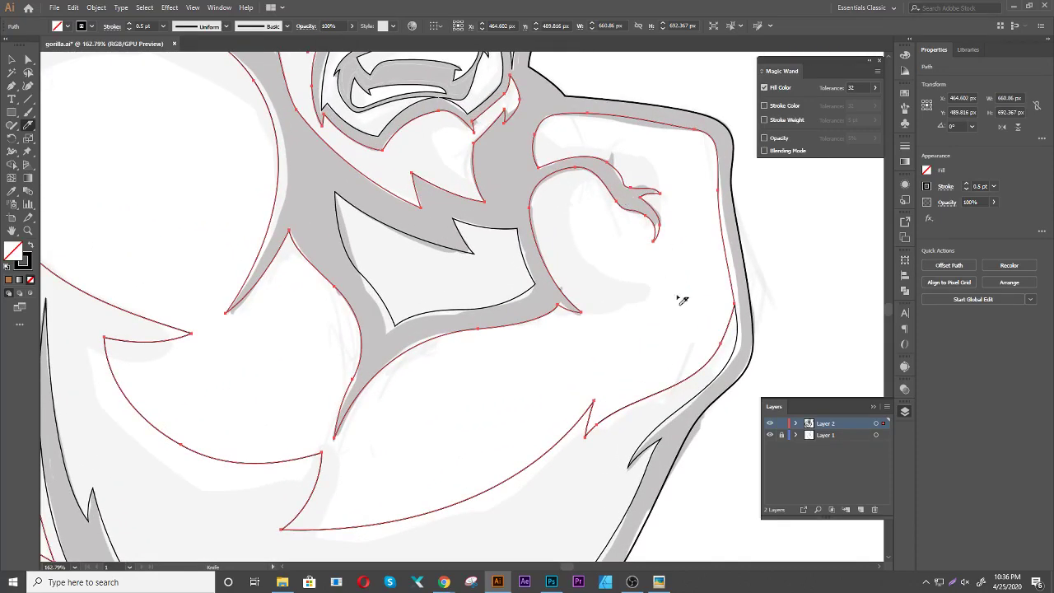
scroll(675, 312, "down", 1)
scroll(666, 277, "down", 1)
scroll(634, 288, "down", 1)
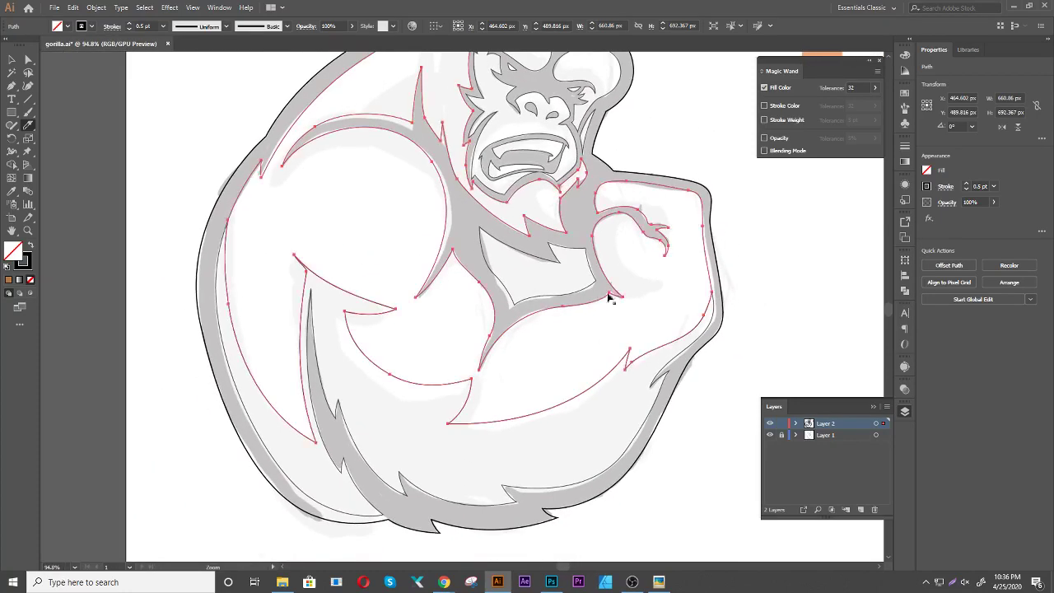
key("ctrl+z")
key("ctrl+z")
key("ctrl+z")
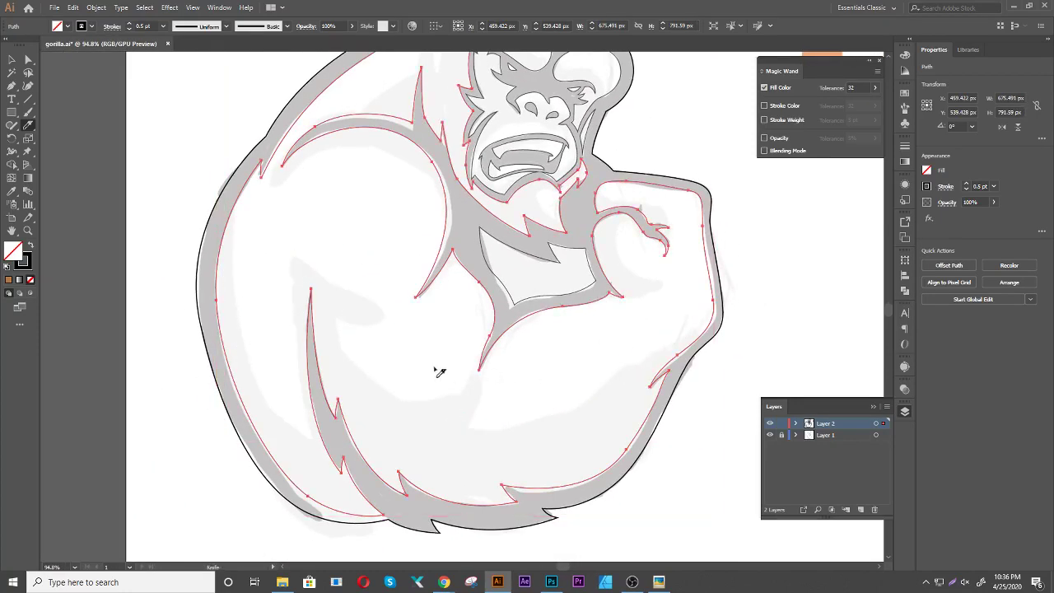
Start a Pen path at the shoulder, tracing the body's left edge and the arm's inner curl
key("p")
left_click(232, 151)
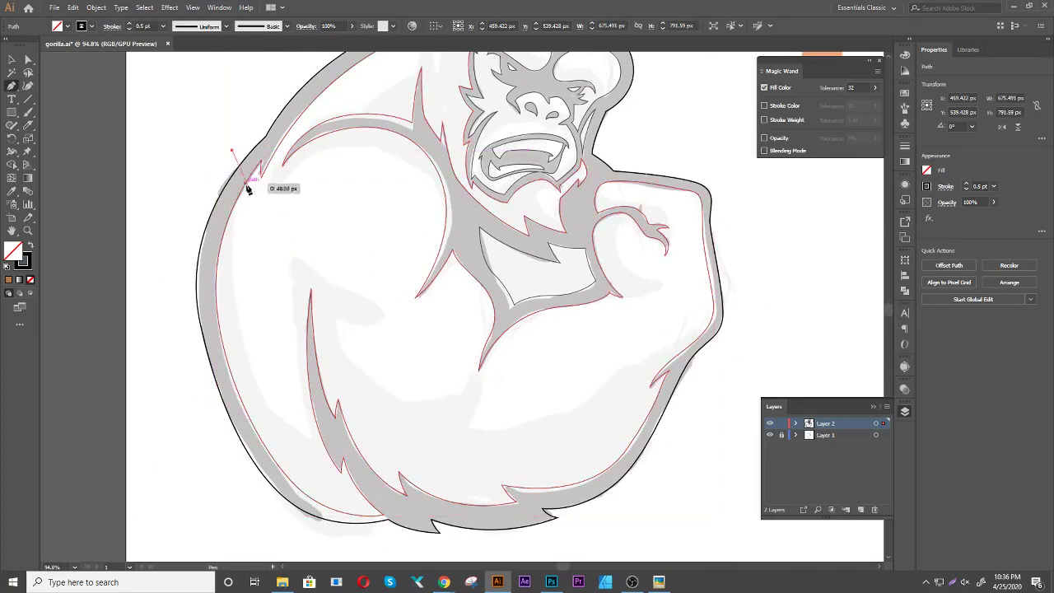
left_click(247, 185)
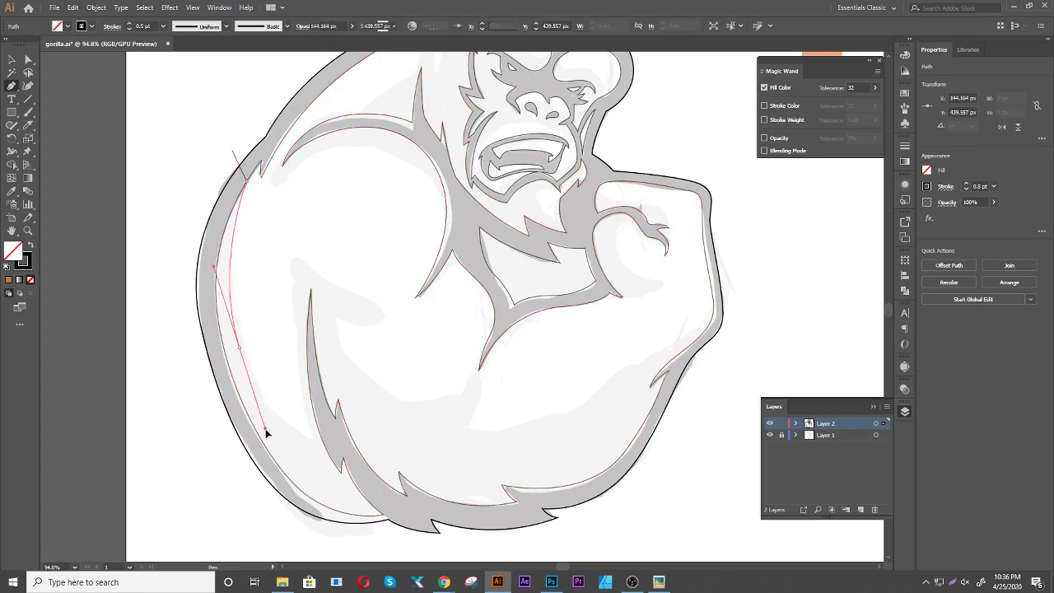
left_click_drag(265, 428, 316, 443)
left_click(313, 436)
left_click_drag(296, 262, 311, 191)
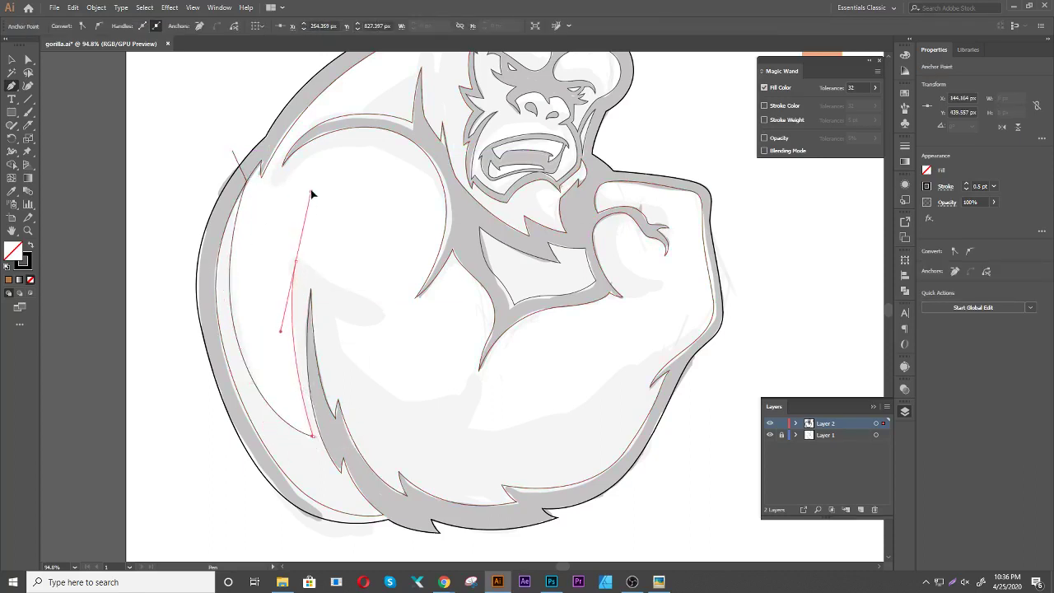
left_click(296, 262)
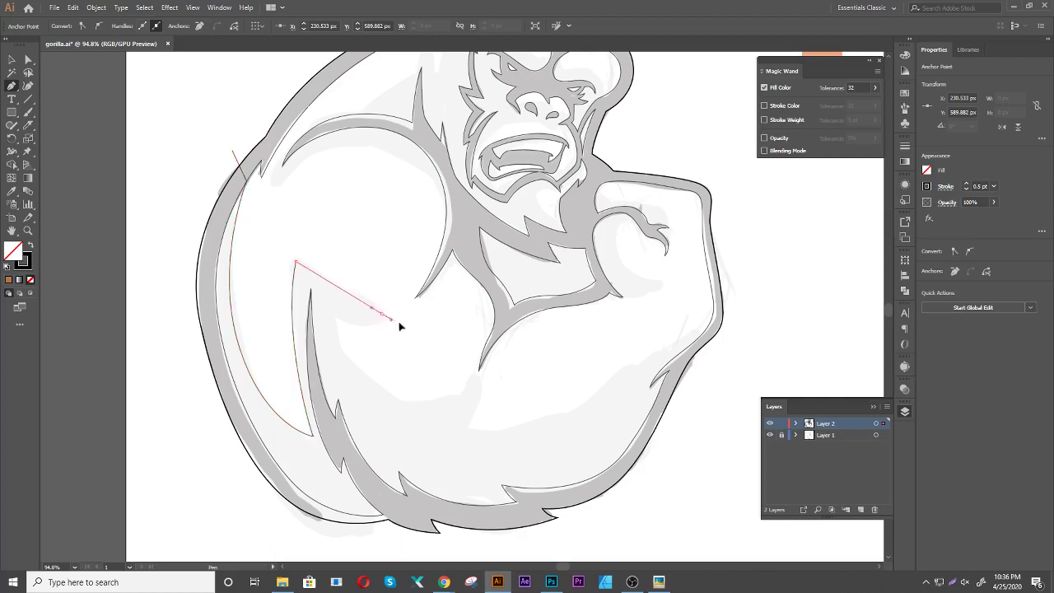
mouse_move(380, 314)
left_mouse_down()
mouse_move(389, 324)
mouse_move(355, 325)
left_mouse_up()
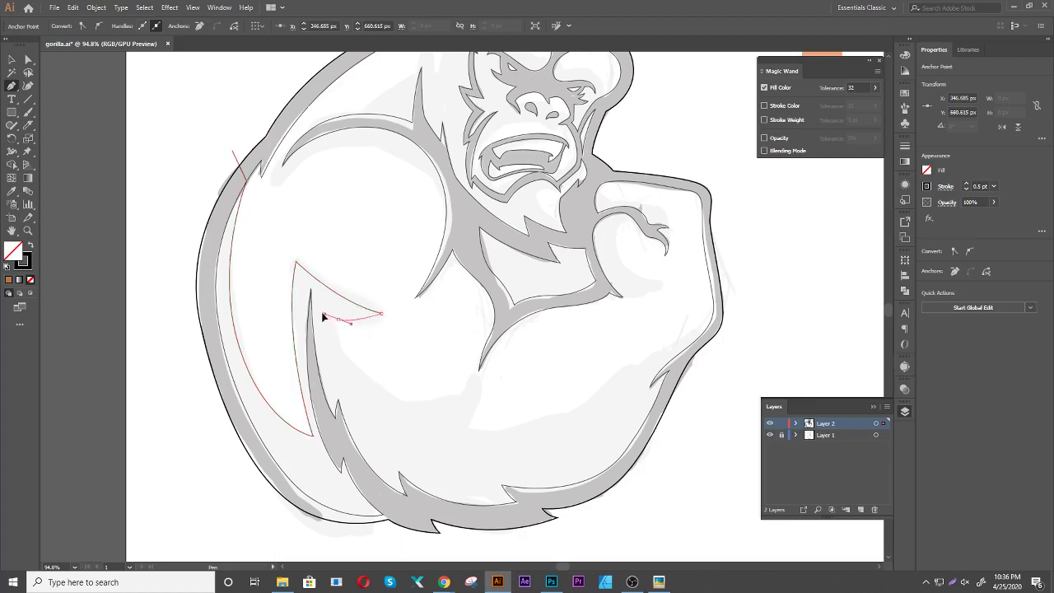
left_click(338, 319)
left_click_drag(399, 404, 462, 433)
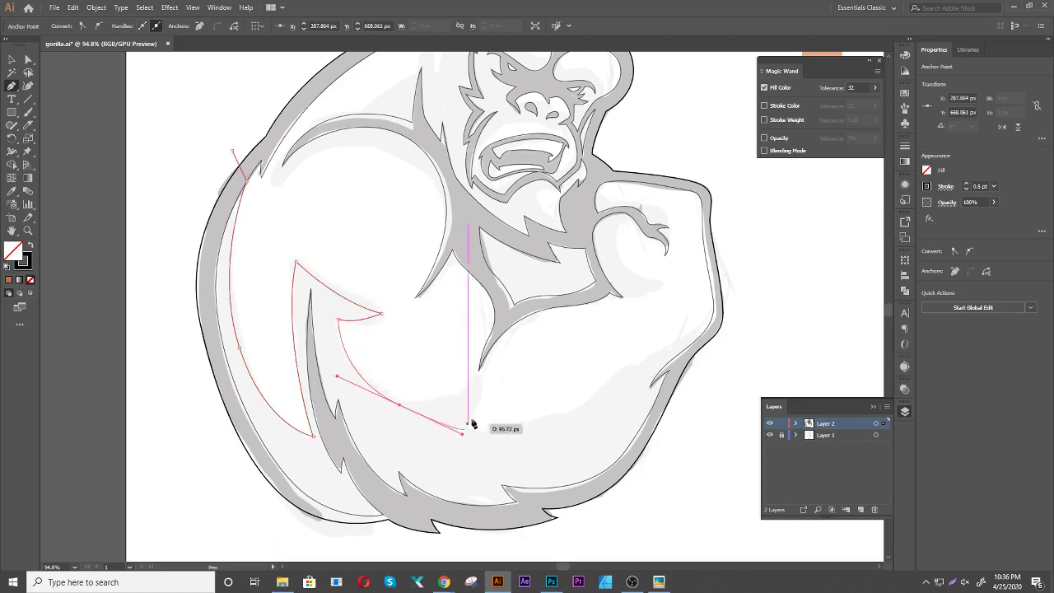
Continue the path past the fur spikes to the elbow, up the forearm and down its right side
left_click(481, 385)
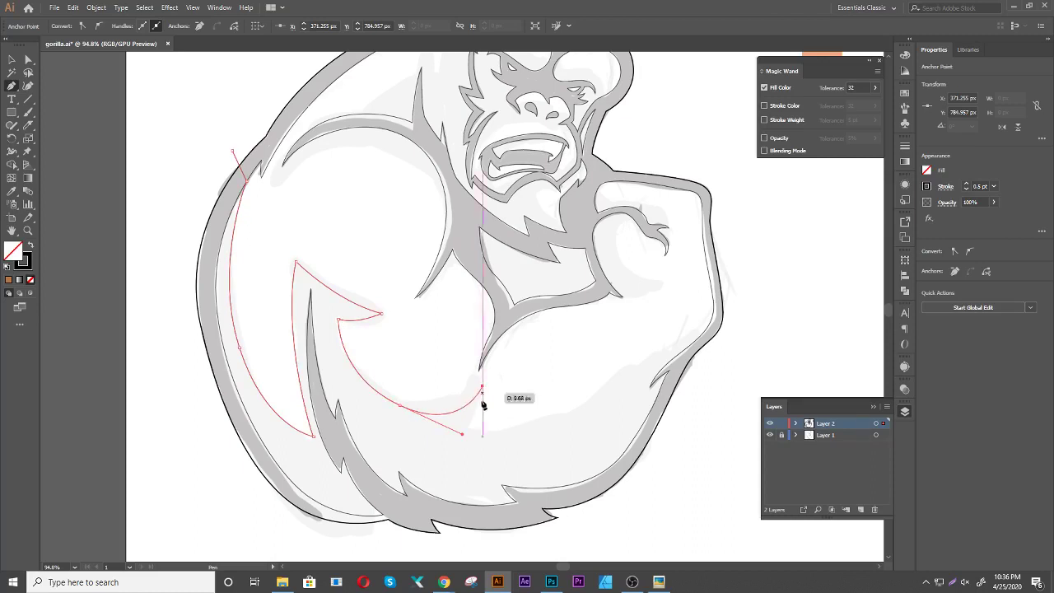
left_click(471, 428)
left_click_drag(583, 411, 627, 381)
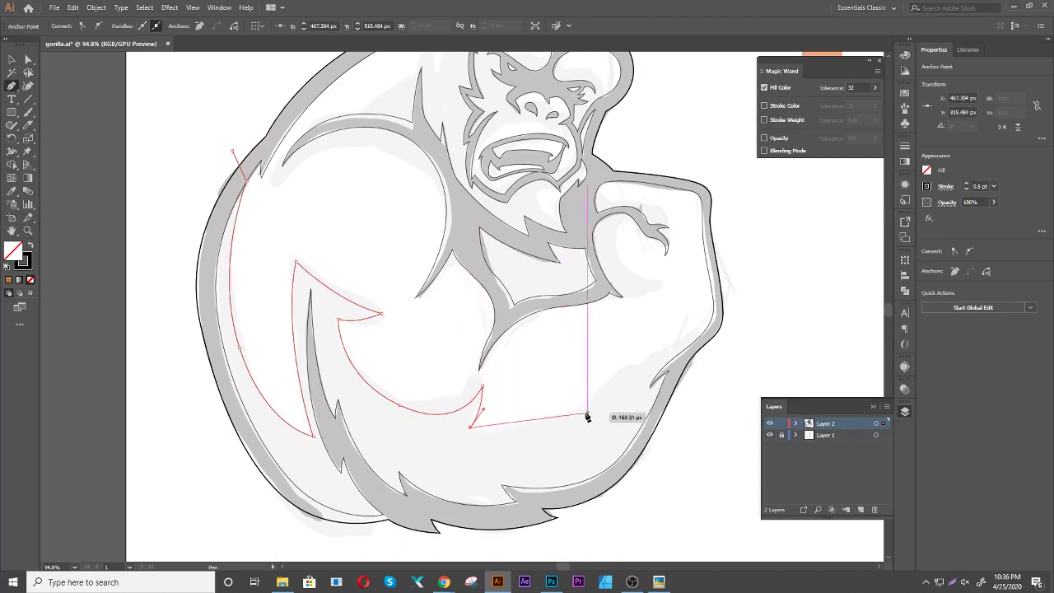
left_click(635, 357)
left_click(605, 368)
left_click(634, 345)
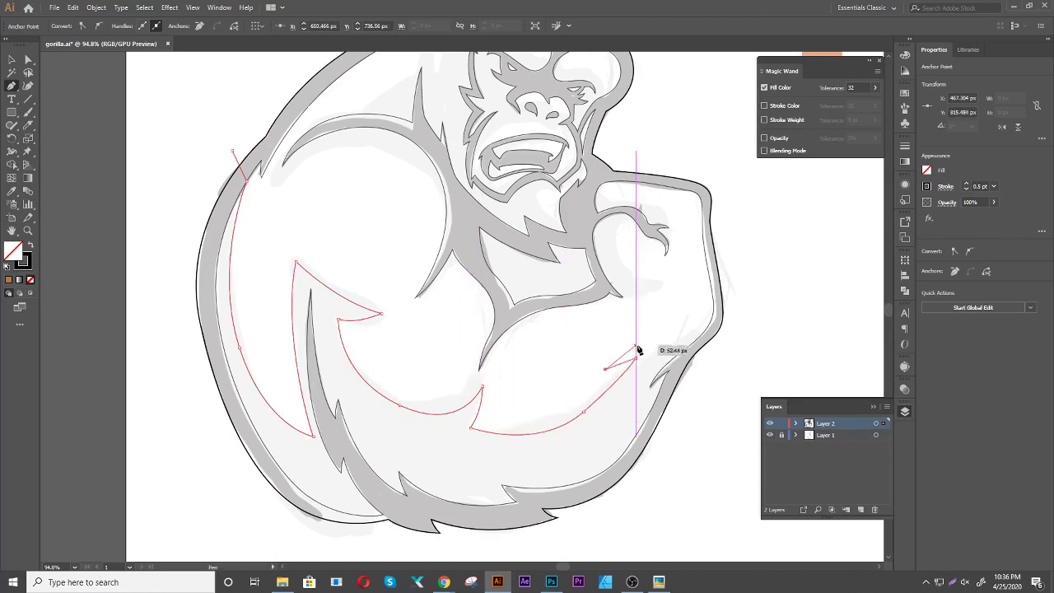
left_click(690, 323)
left_click(707, 266)
left_click(708, 248)
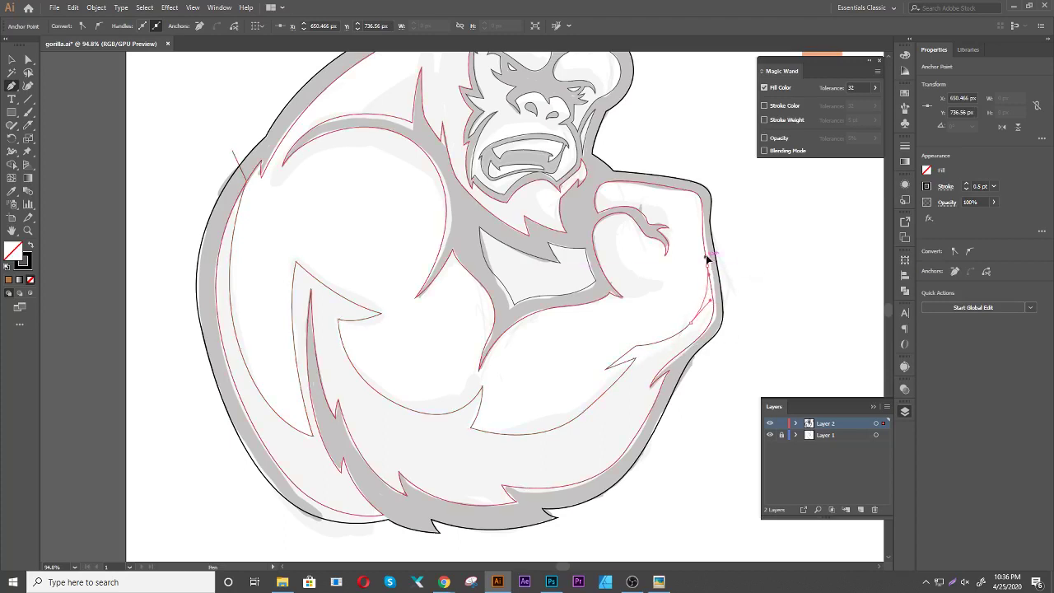
left_click(732, 247)
left_click(723, 399)
left_click(641, 508)
Loop the path around the outside of the body back to the left shoulder
left_click_drag(599, 533, 661, 404)
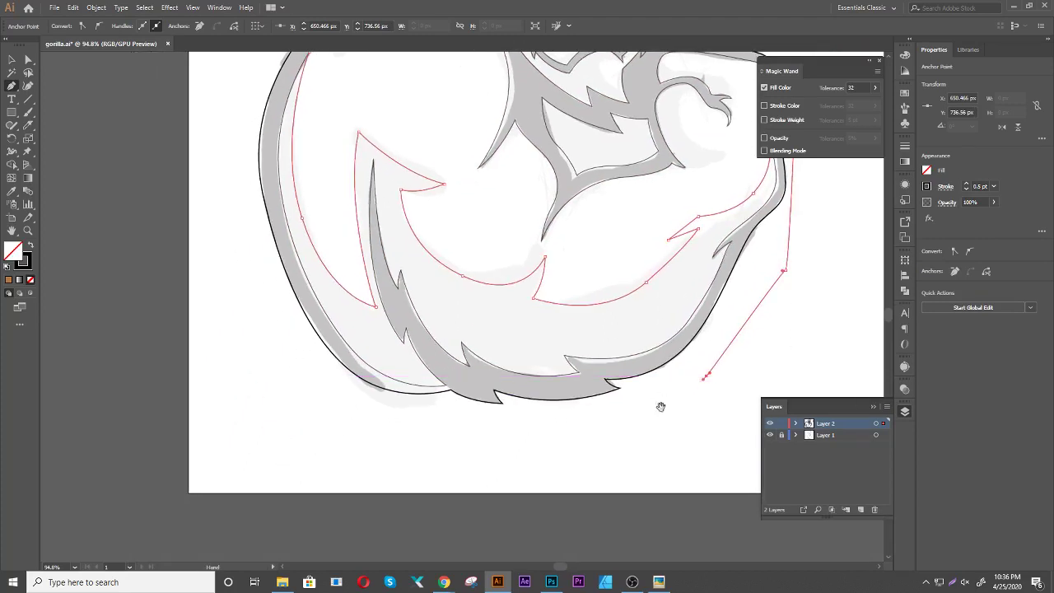
left_click(611, 452)
left_click(391, 444)
left_click(225, 301)
left_click(183, 131)
left_click_drag(233, 97, 229, 325)
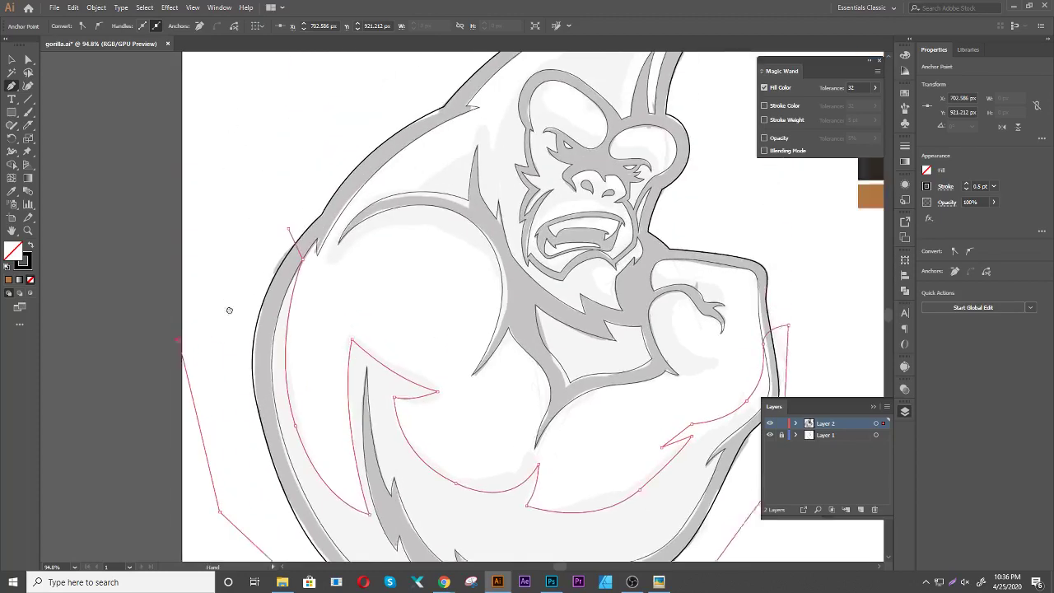
left_click(292, 249)
left_click_drag(378, 300, 340, 233)
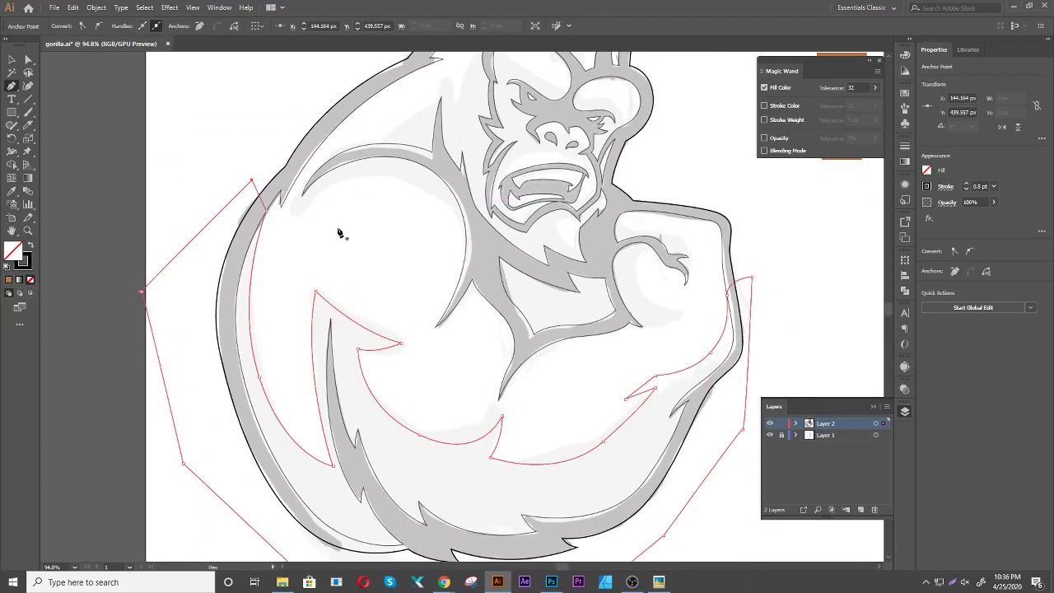
key("v")
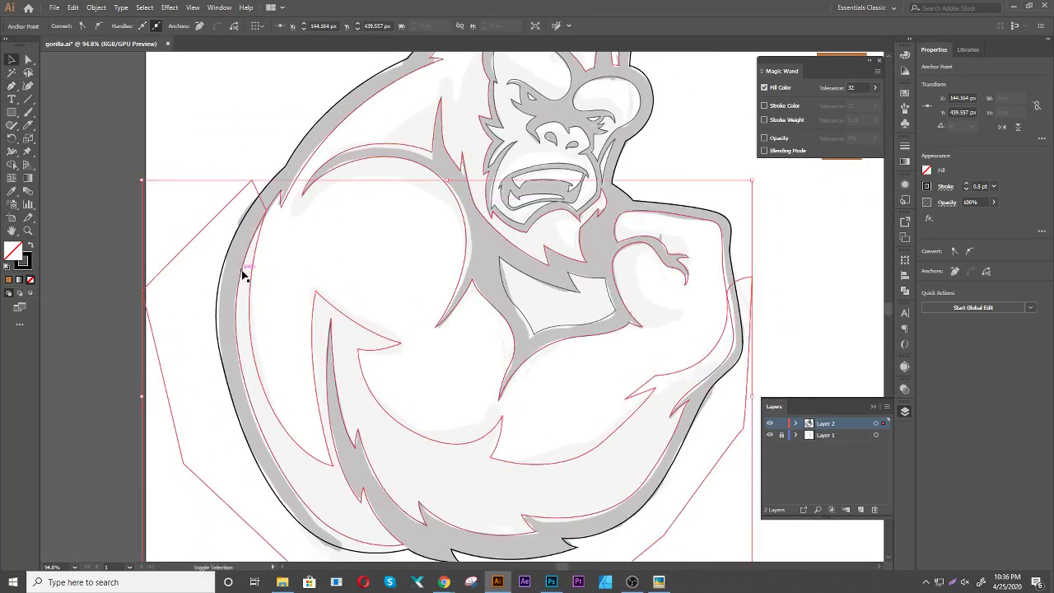
Delete the large outer polygon region around the gorilla with the Shape Builder
left_click(245, 278)
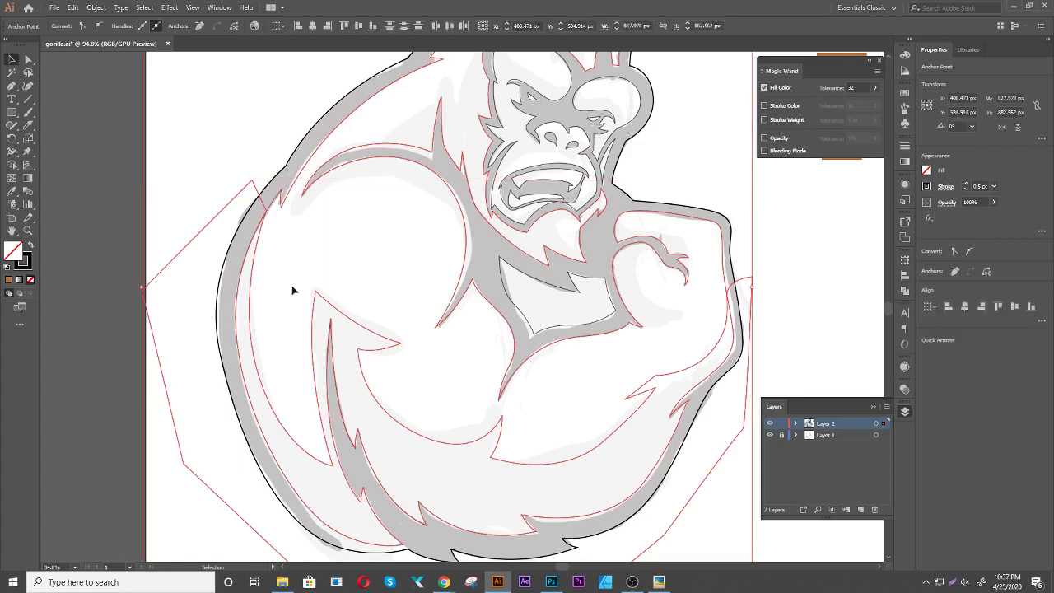
scroll(292, 290, "down", 2)
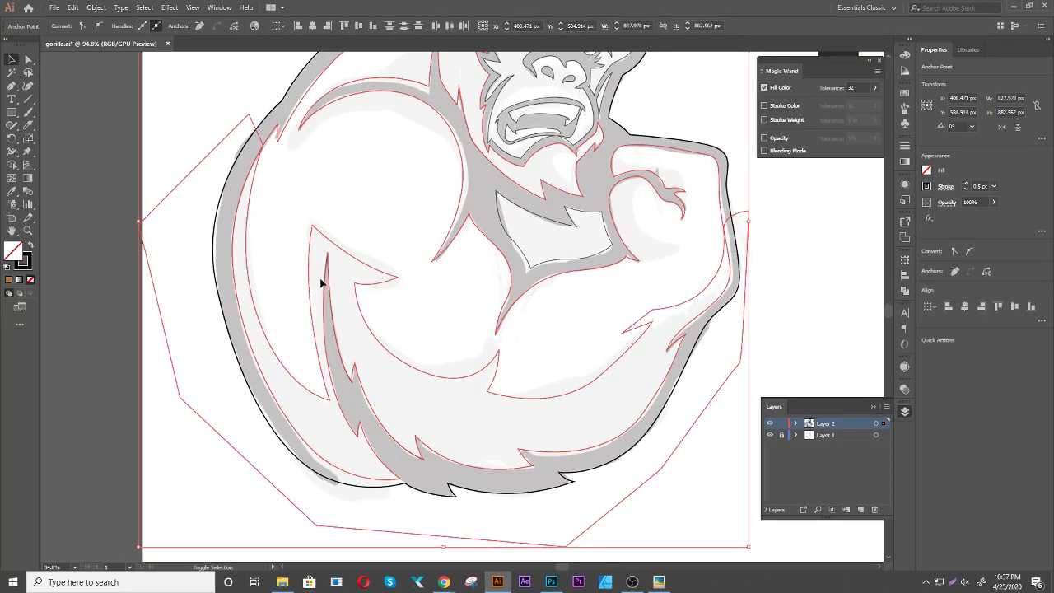
left_click(12, 164)
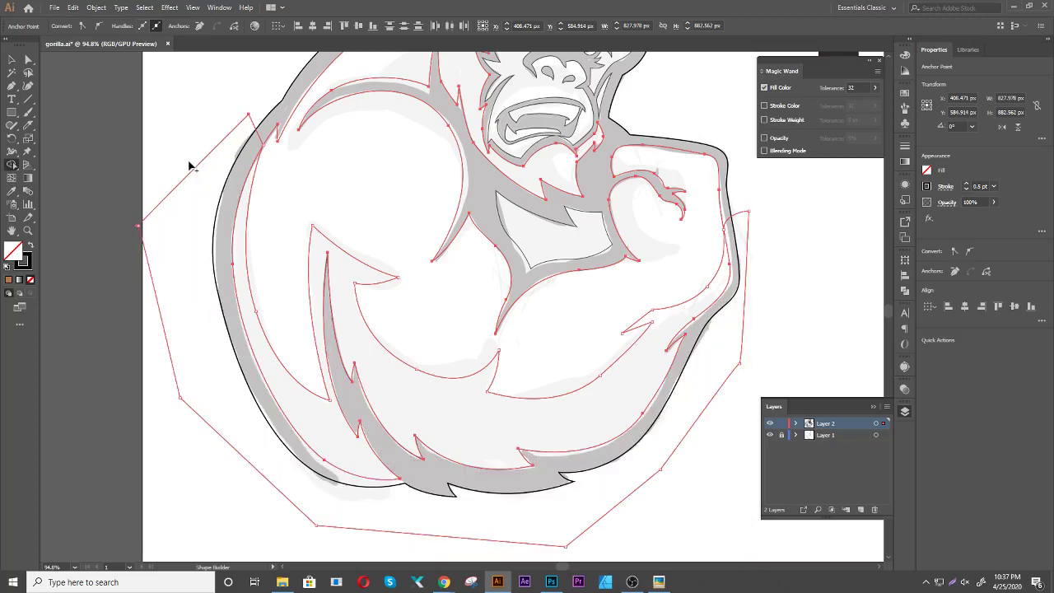
left_click(173, 247, "alt")
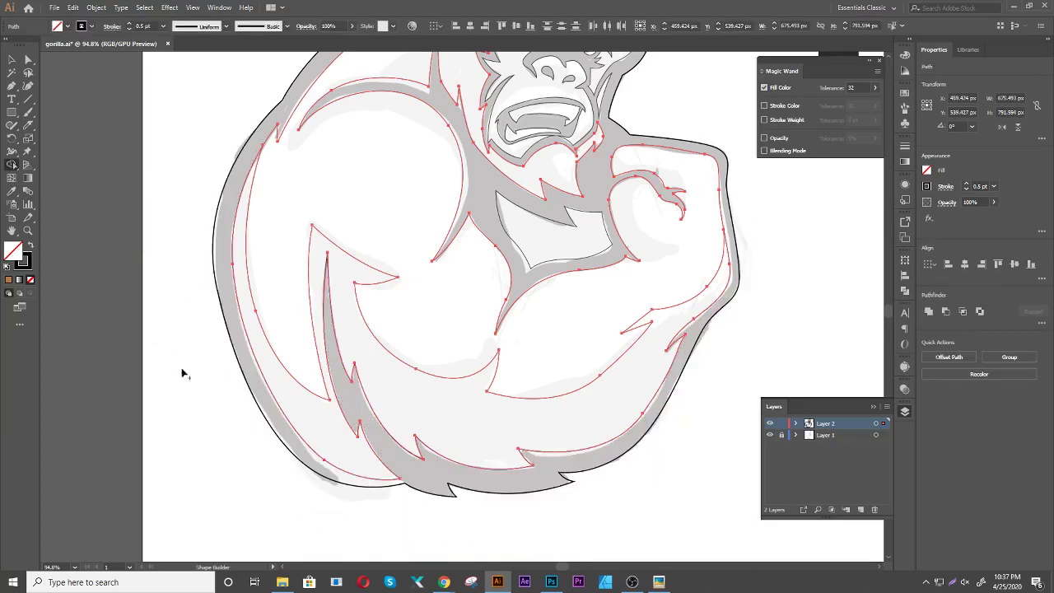
key("v")
Test-move the arm paths, undo the move, and deselect them
left_click(206, 459)
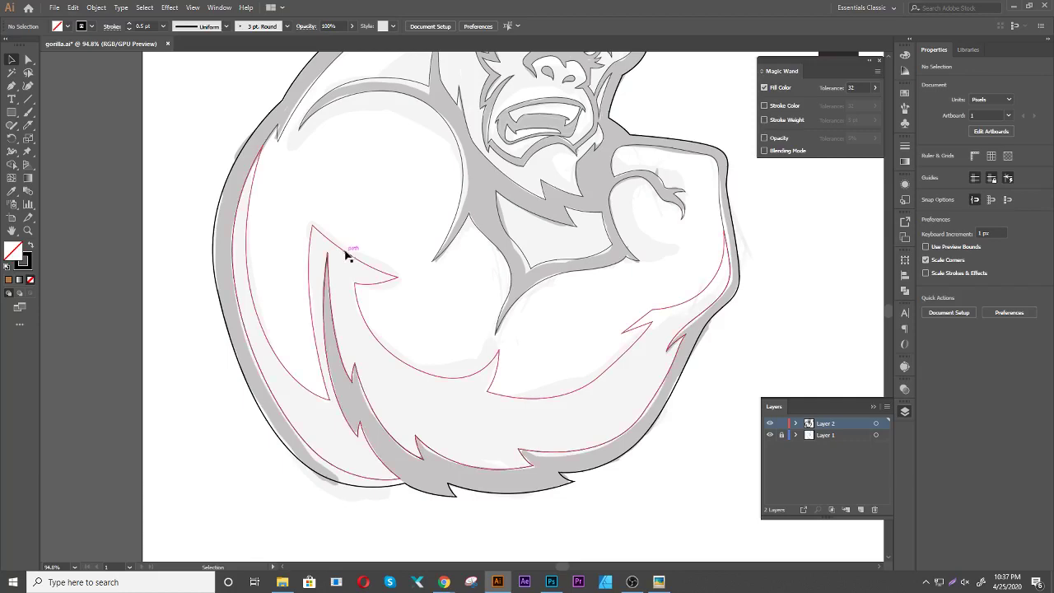
left_click_drag(342, 258, 257, 332)
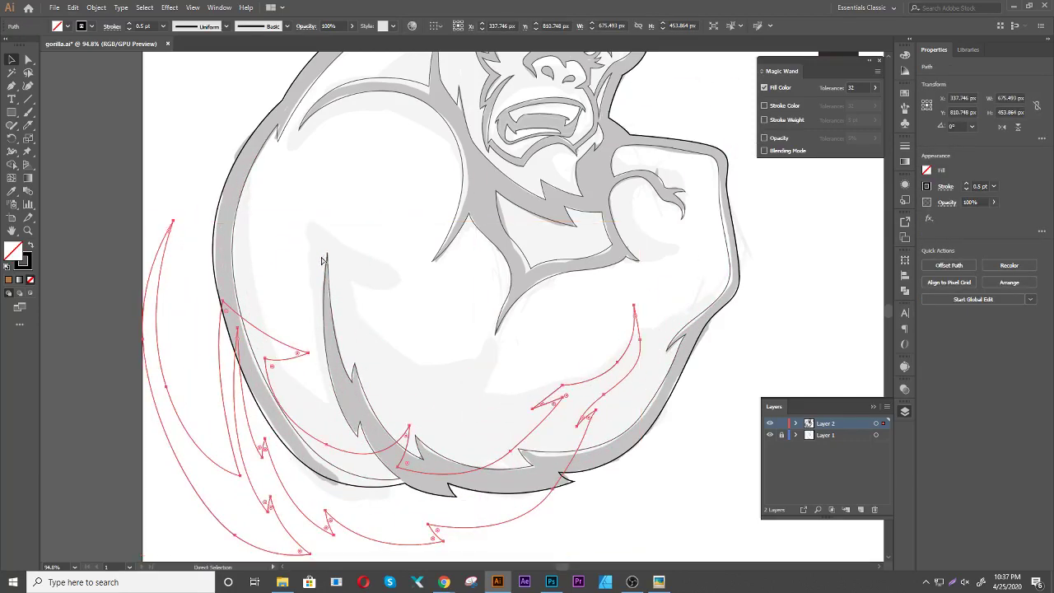
key("ctrl+z")
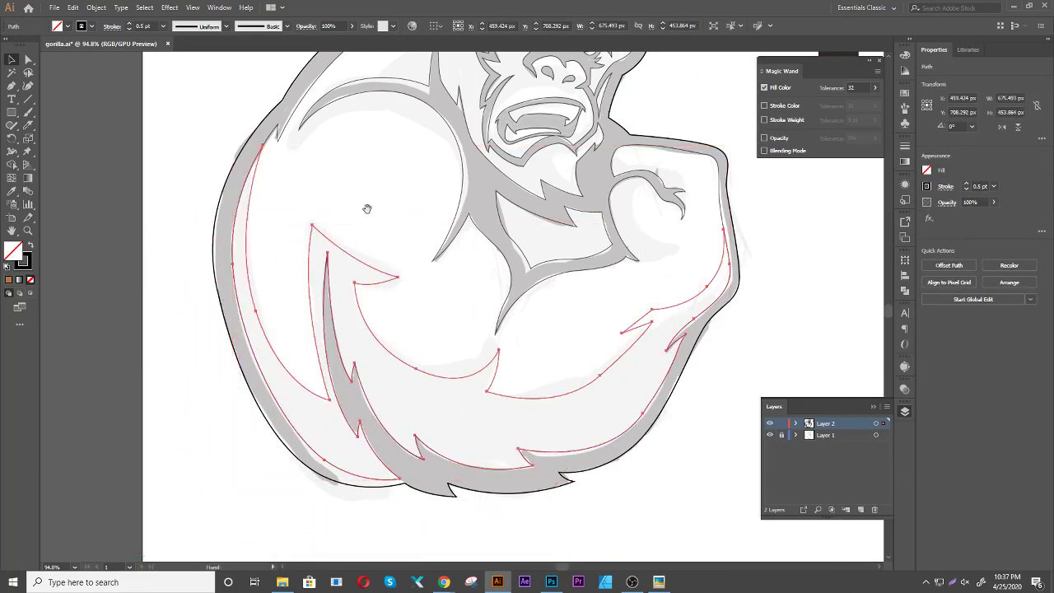
left_click_drag(364, 206, 285, 357)
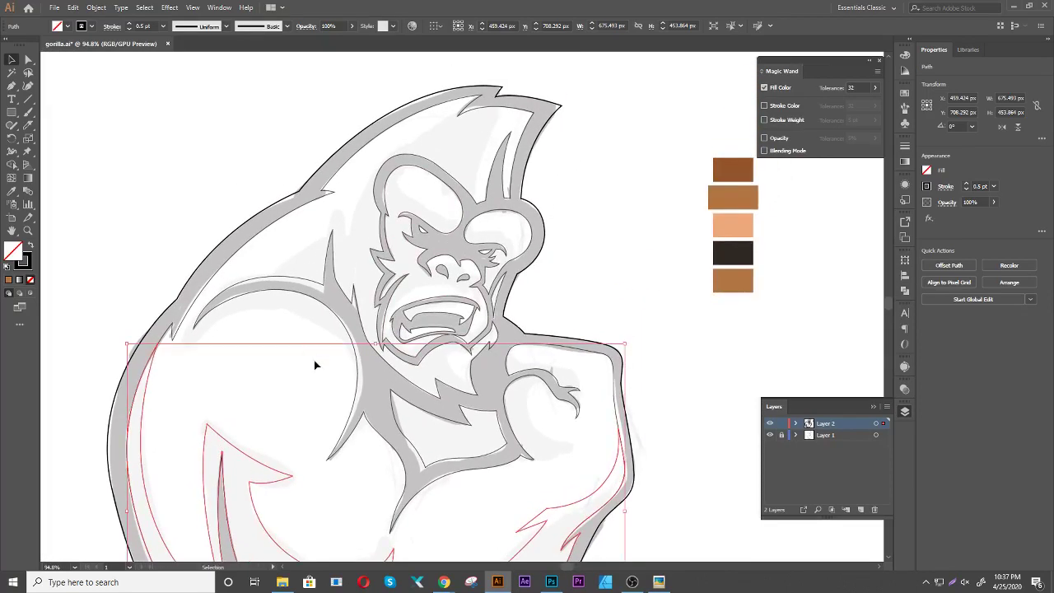
left_click(340, 299)
left_click_drag(321, 313, 330, 358)
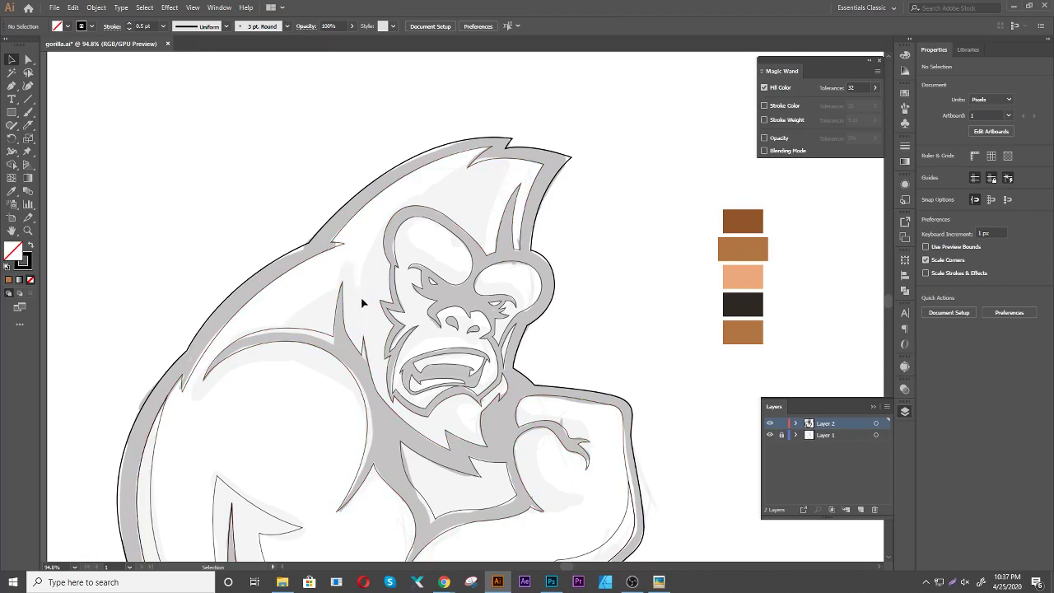
Draw Pencil strokes along the left of the head, up to the crest, and near the chin
left_click(316, 338)
key("n")
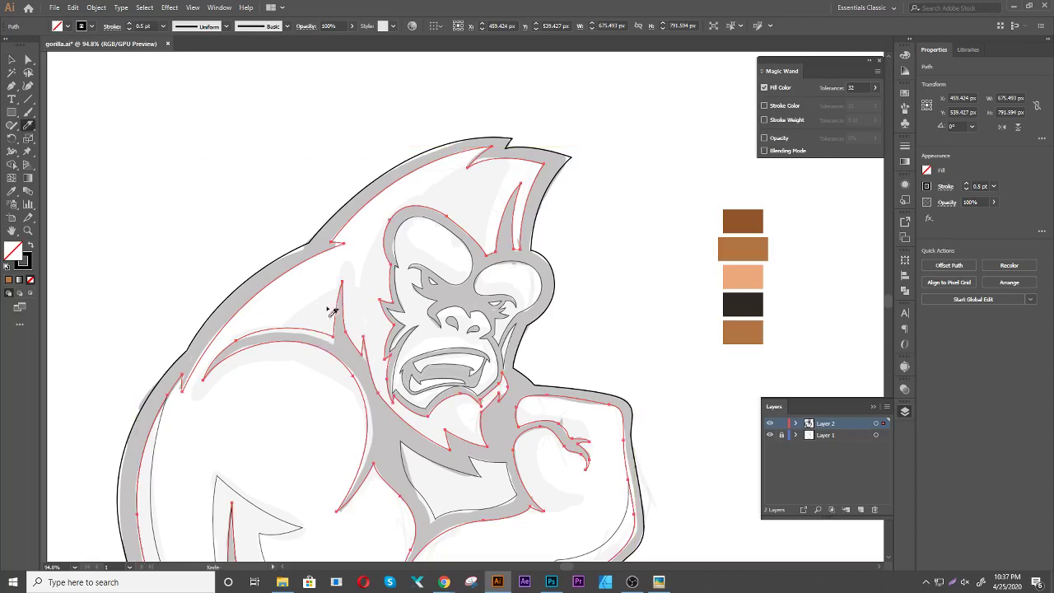
mouse_move(279, 334)
left_mouse_down()
mouse_move(342, 290)
mouse_move(353, 255)
mouse_move(360, 283)
mouse_move(401, 223)
mouse_move(490, 153)
left_mouse_up()
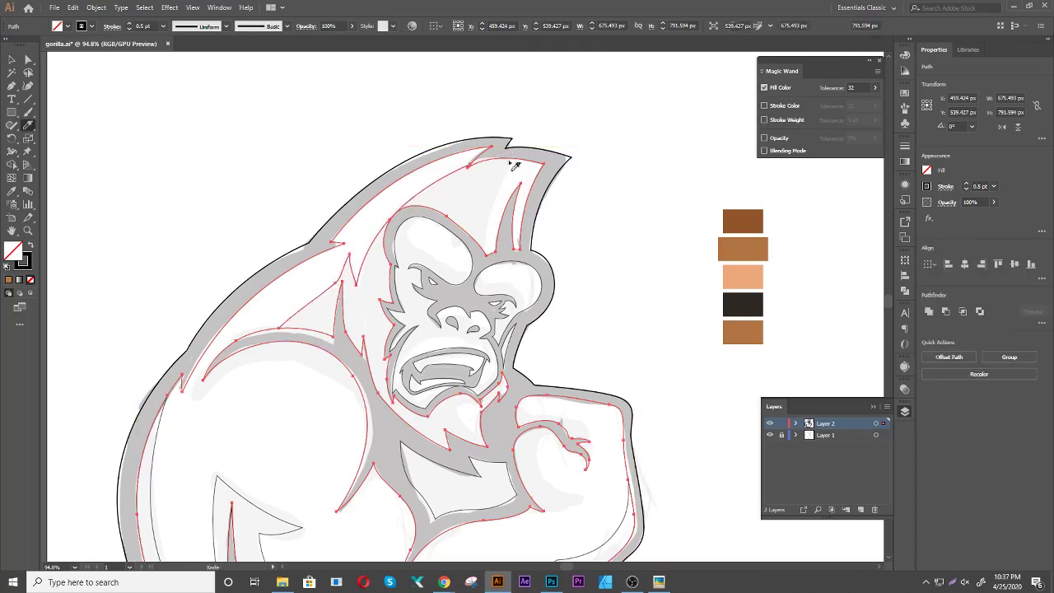
left_click_drag(487, 262, 535, 148)
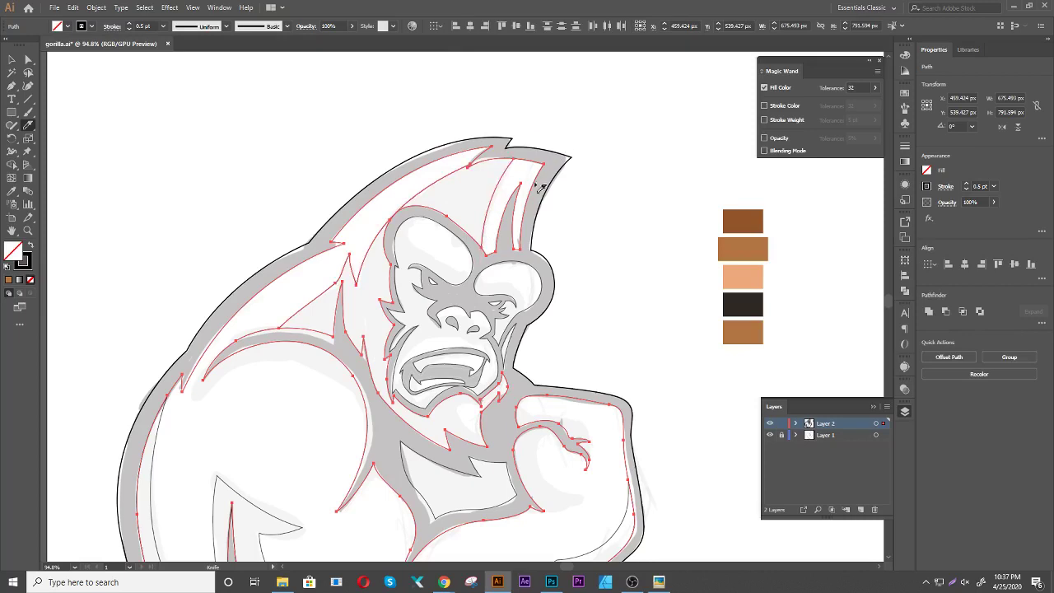
mouse_move(486, 424)
left_mouse_down()
mouse_move(494, 439)
mouse_move(480, 433)
mouse_move(472, 404)
mouse_move(500, 421)
left_mouse_up()
Test-move the new head-top piece, undo it, clear the selection and zoom out
key("v")
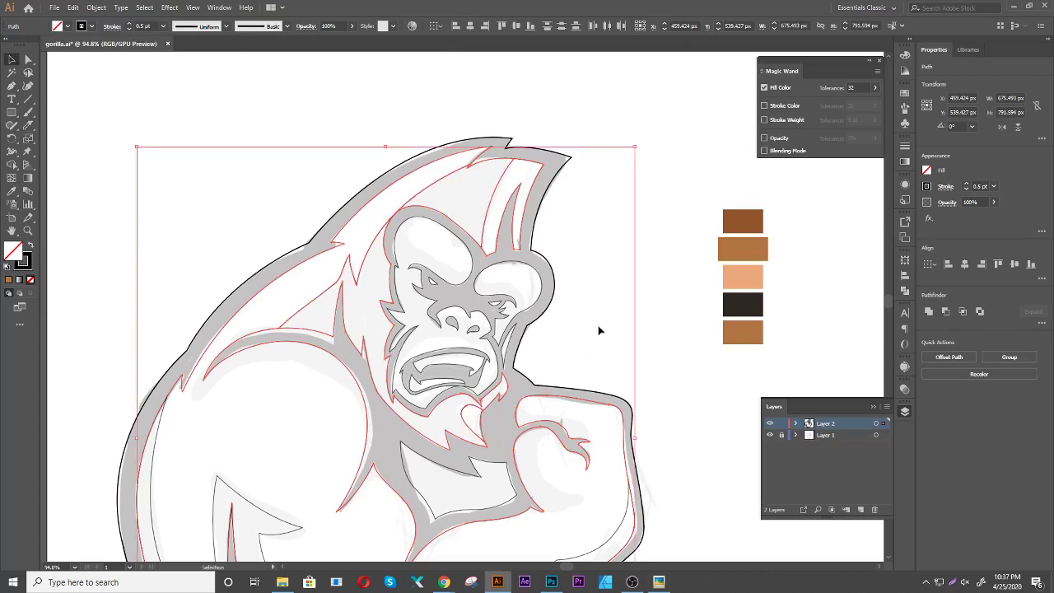
left_click(560, 292)
left_click_drag(496, 162, 649, 164)
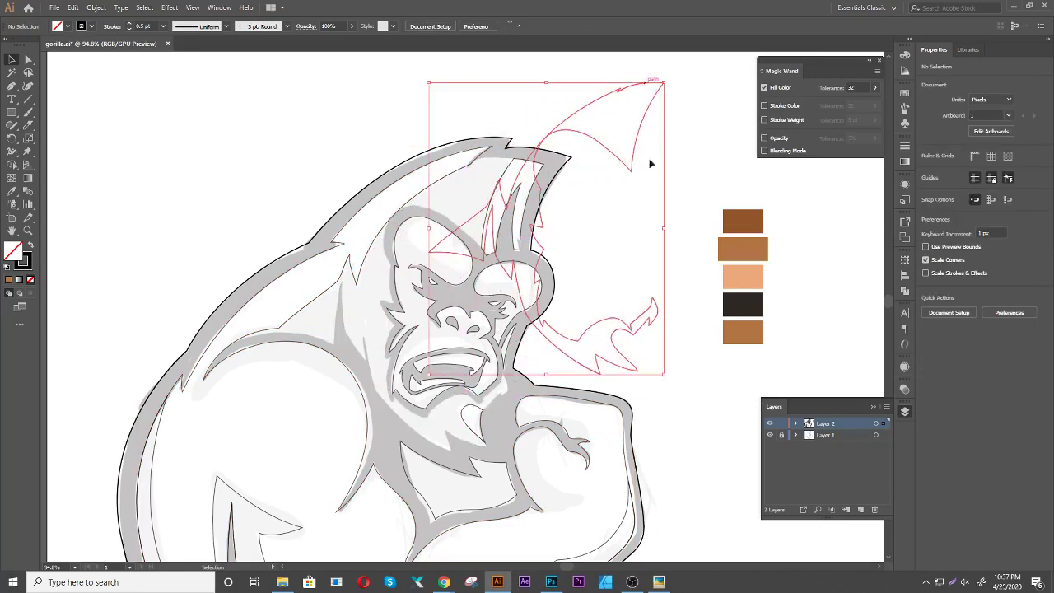
key("ctrl+z")
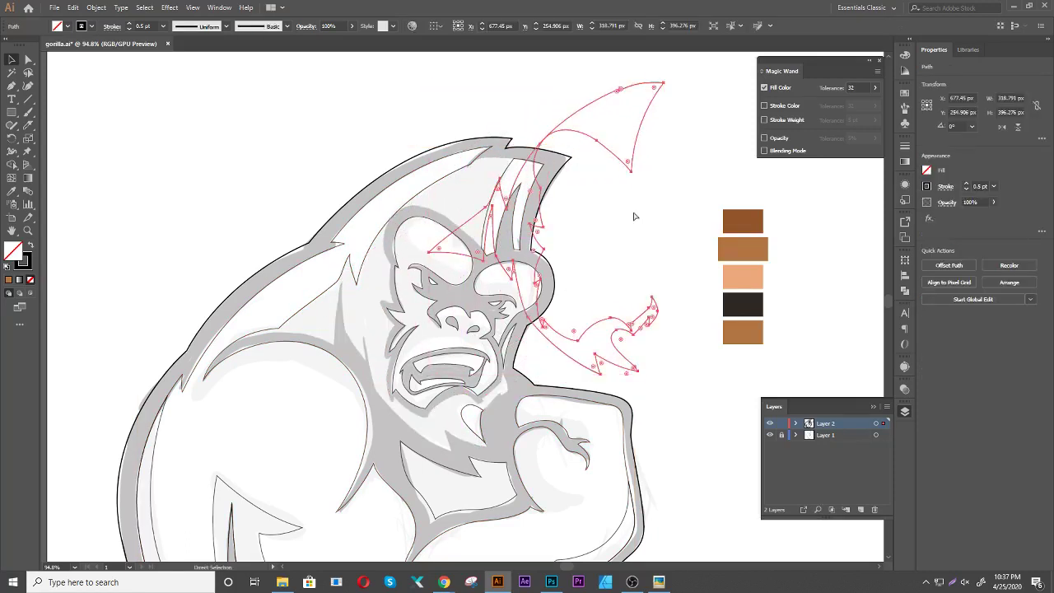
left_click(605, 244)
scroll(607, 236, "down", 2)
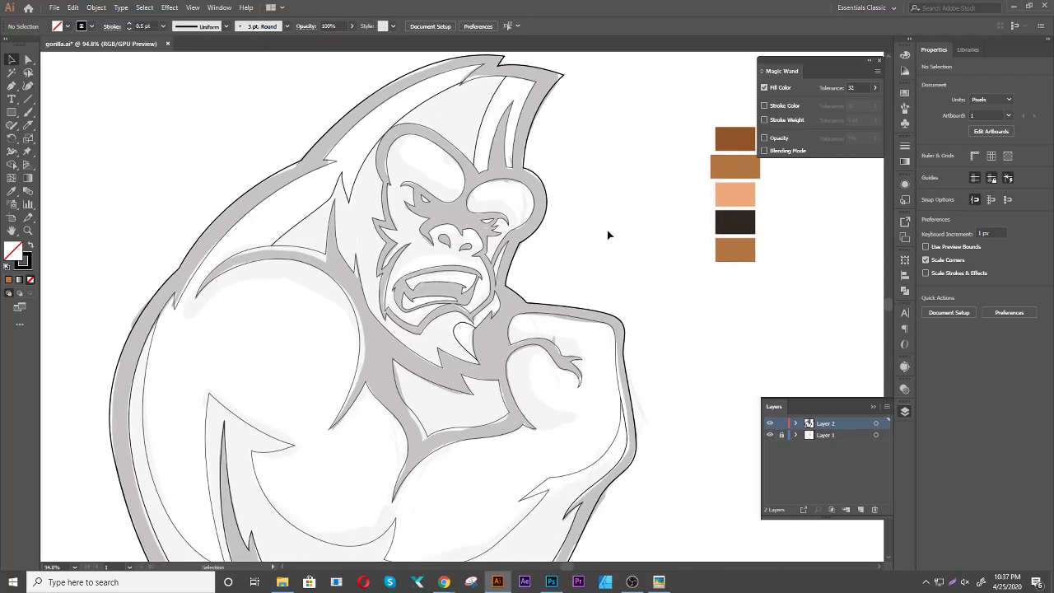
scroll(614, 249, "down", 2)
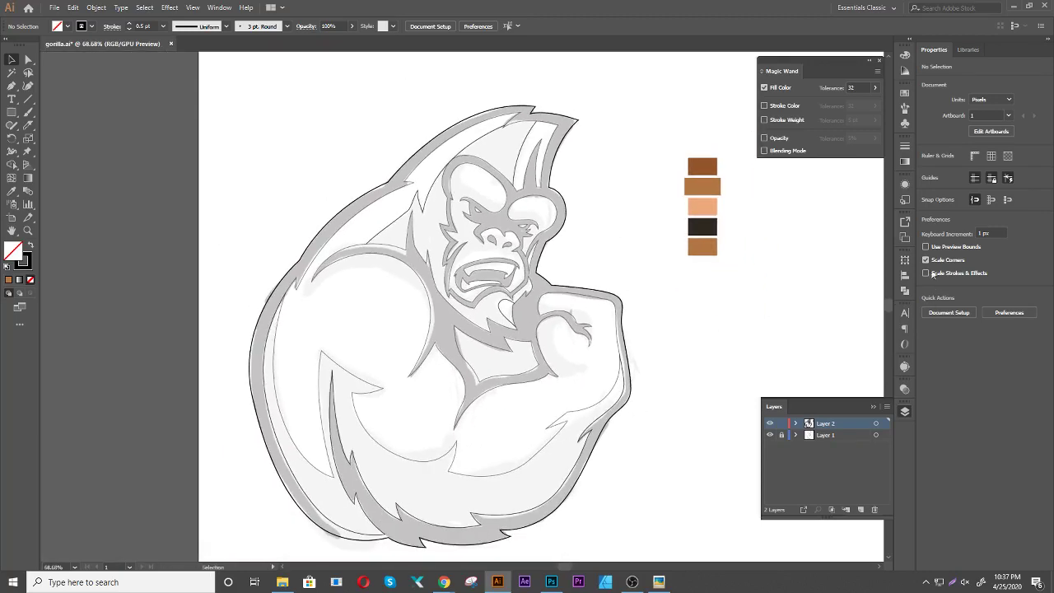
Hide the grey sketch on Layer 1 and check the traced outlines
left_click(770, 436)
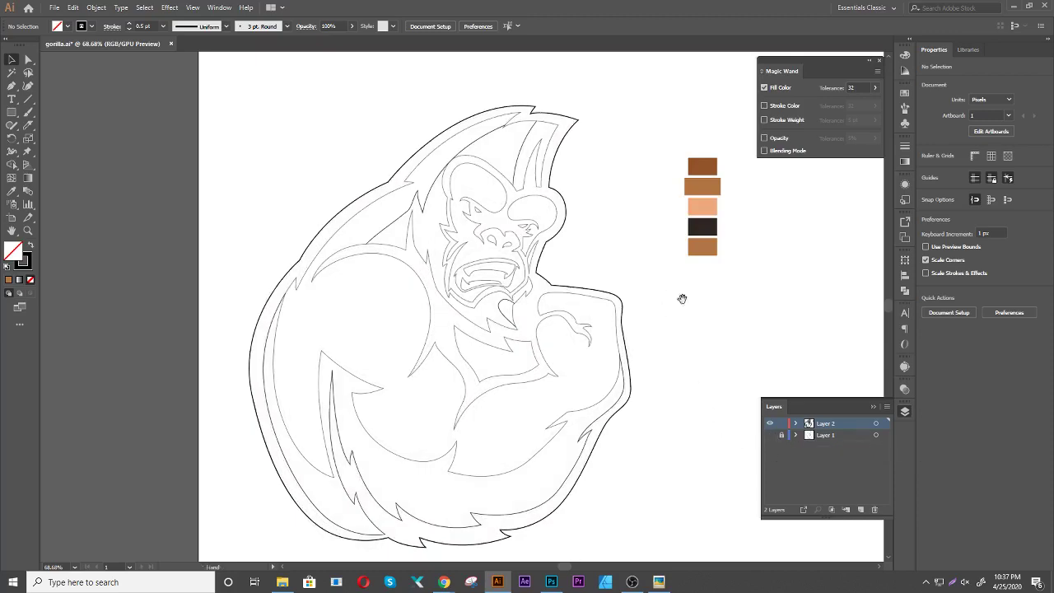
scroll(659, 304, "right", 2)
scroll(651, 309, "down", 1)
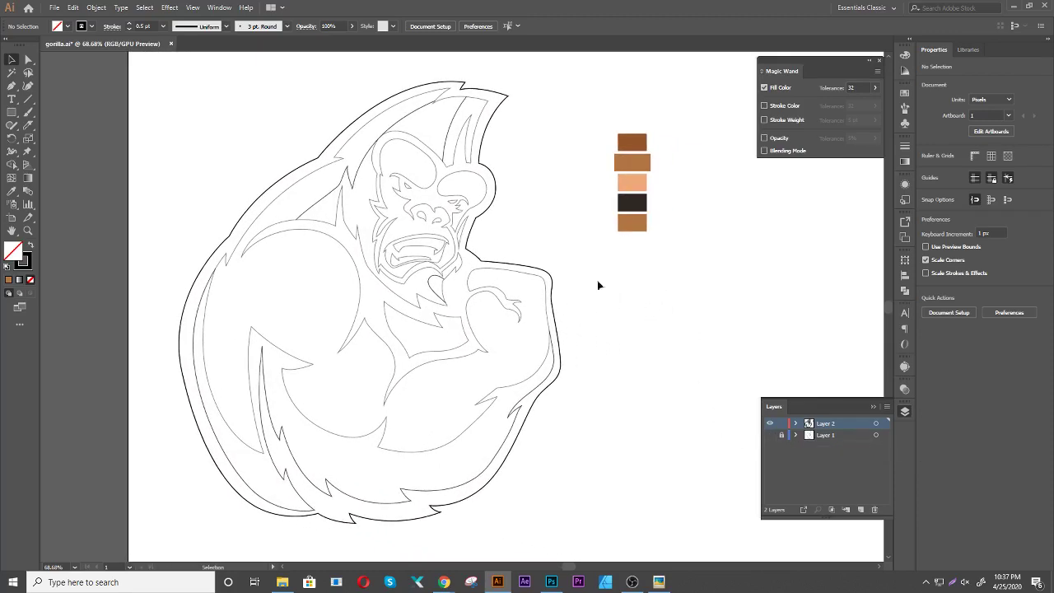
scroll(568, 243, "up", 1)
scroll(564, 238, "left", 1)
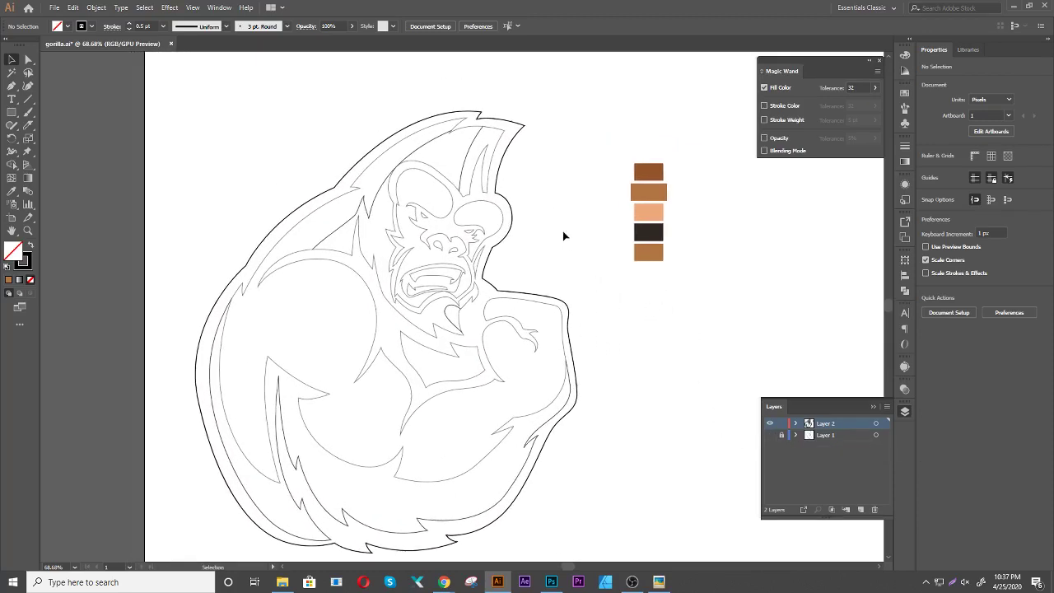
Fill the gorilla's inner body shape with the medium brown palette swatch
left_click(284, 251)
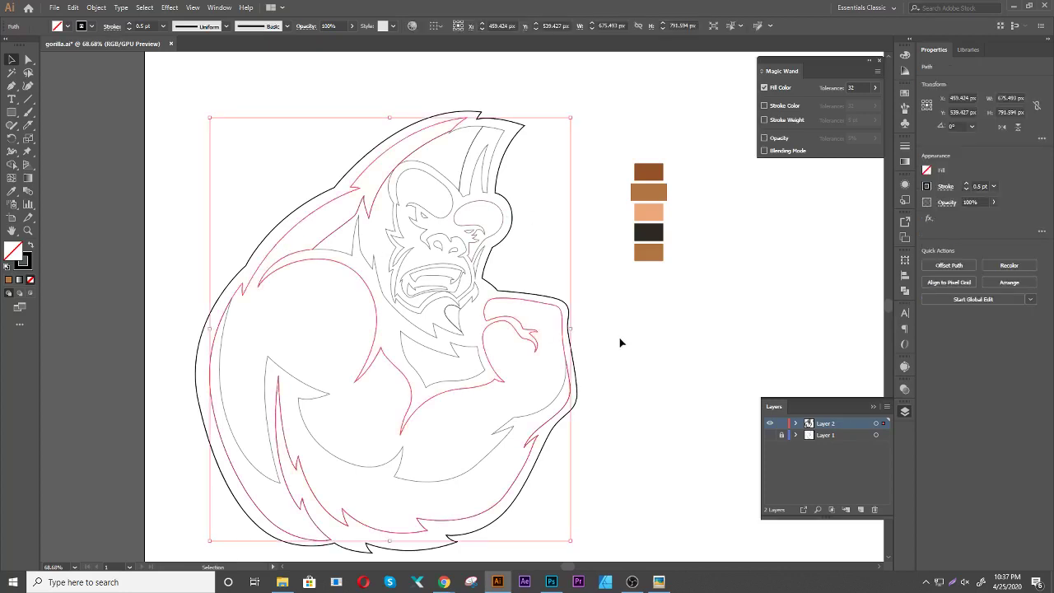
key("i")
left_click(655, 199)
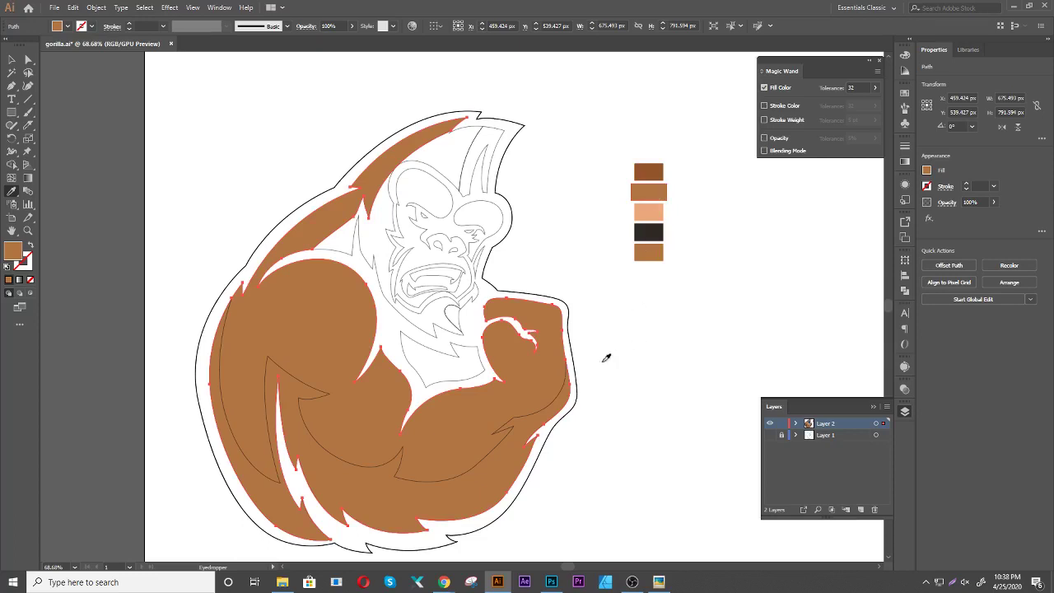
left_click(11, 59)
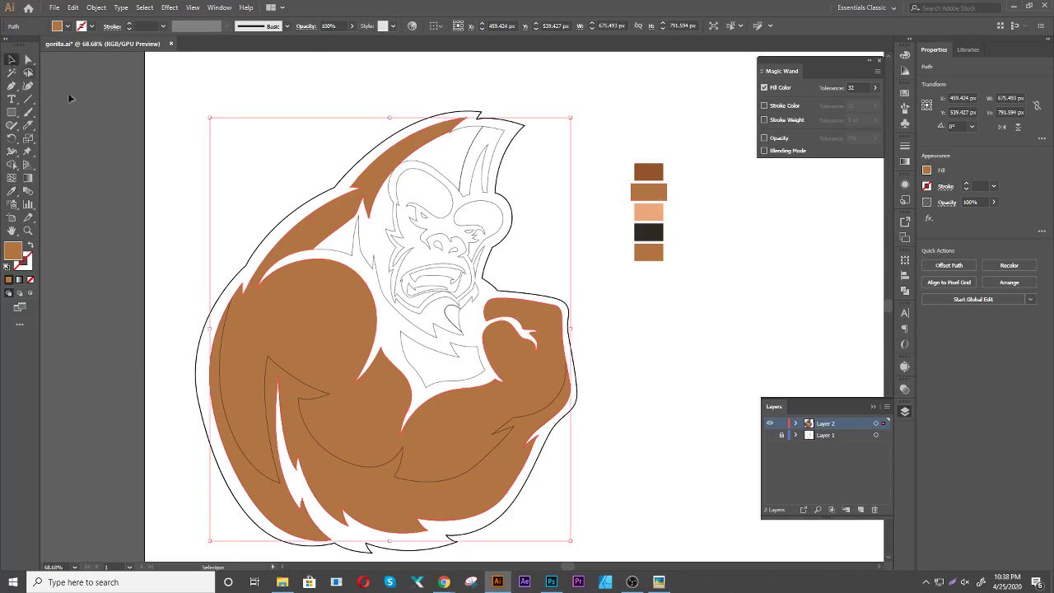
left_click(156, 182)
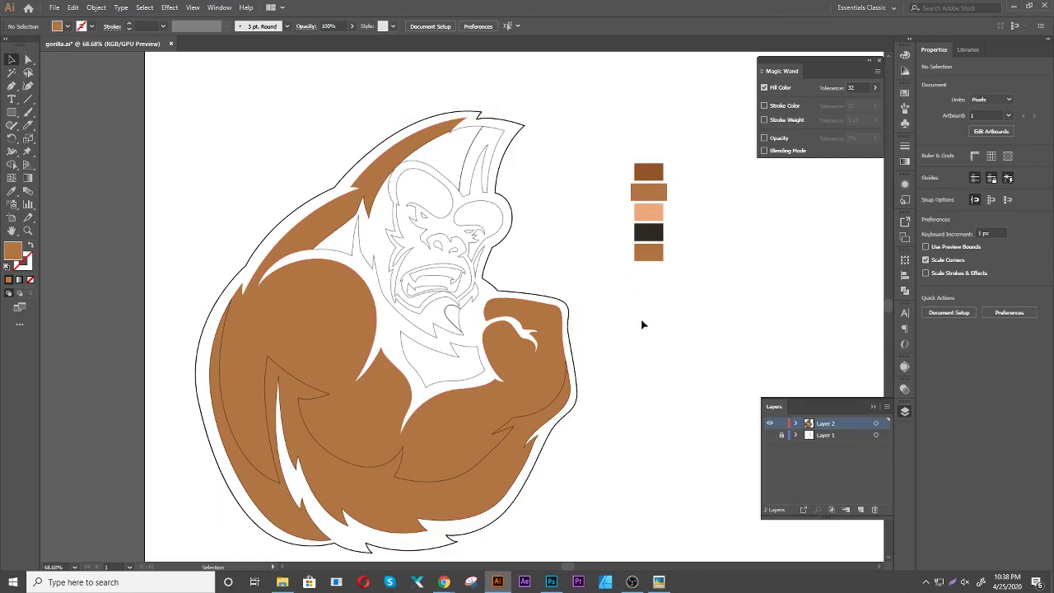
Fill the body's shadow shape with darker brown, then select the gorilla's outer outline
left_click(310, 391)
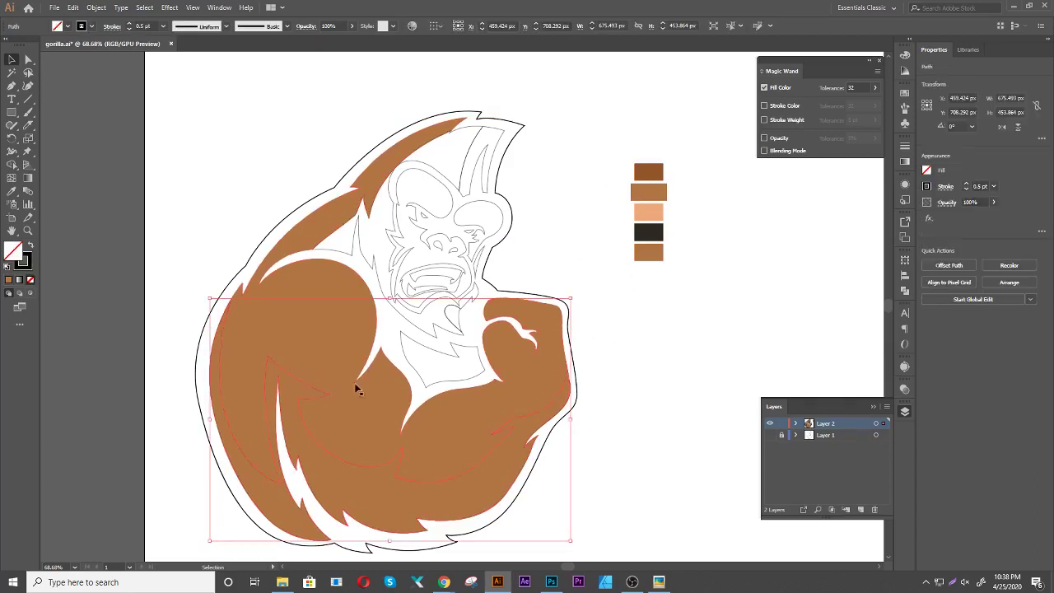
key("i")
left_click(654, 174)
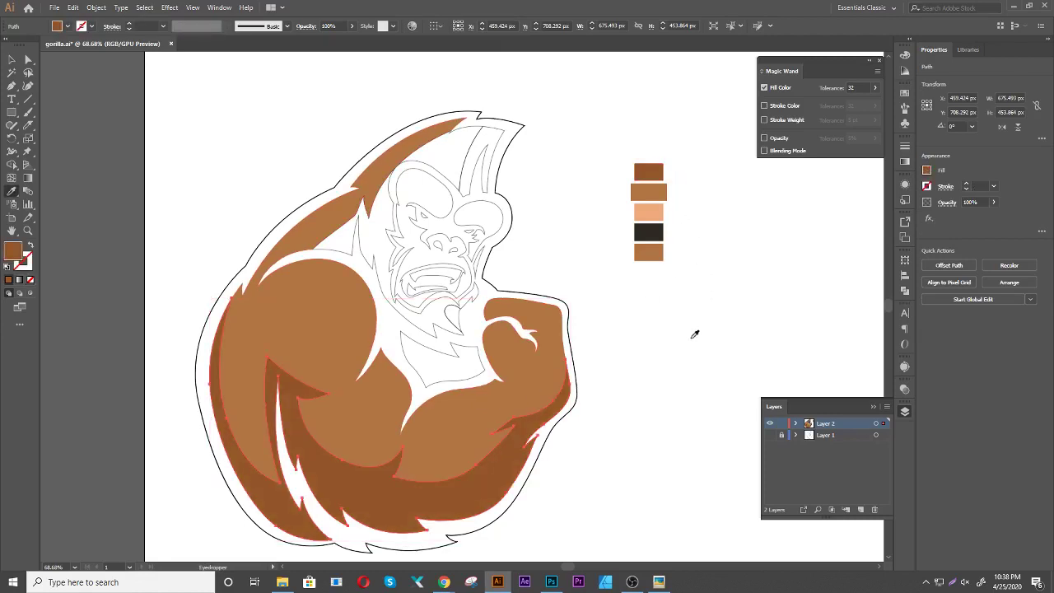
key("v")
left_click(667, 360)
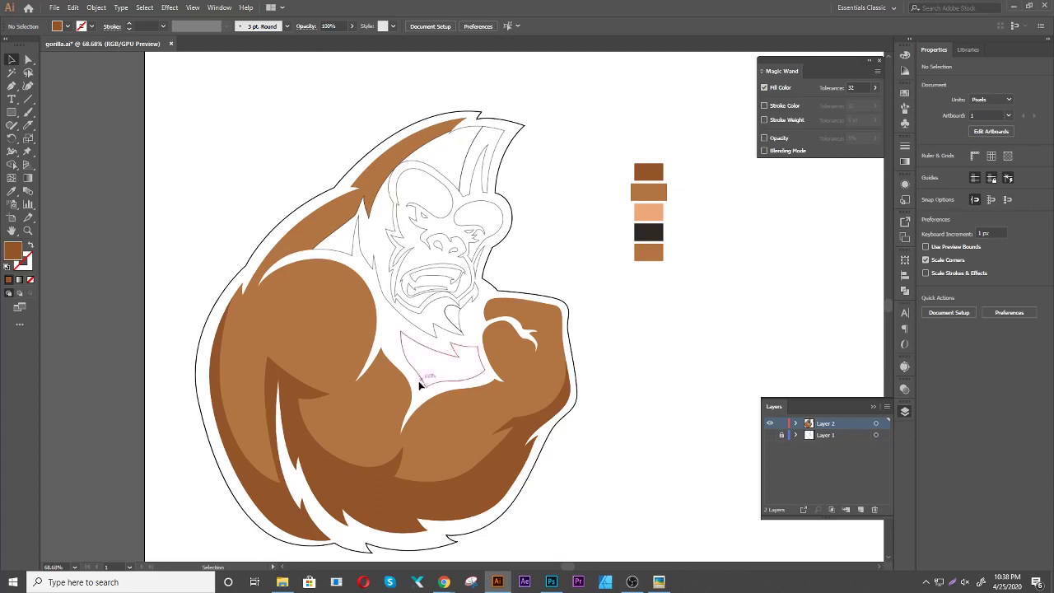
left_click(515, 139)
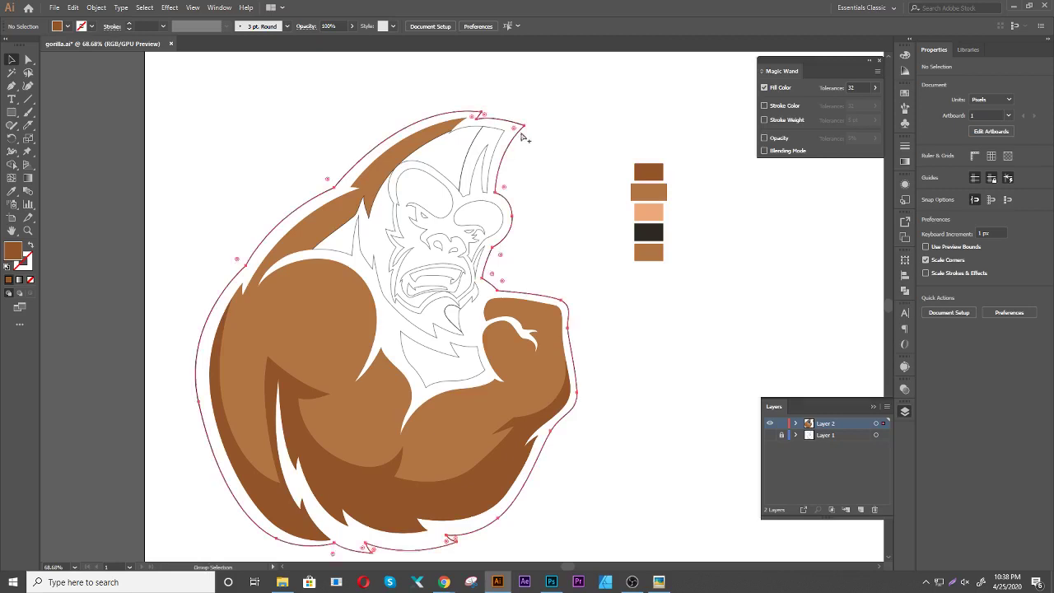
mouse_move(535, 107)
left_mouse_down()
mouse_move(519, 145)
mouse_move(519, 134)
left_mouse_up()
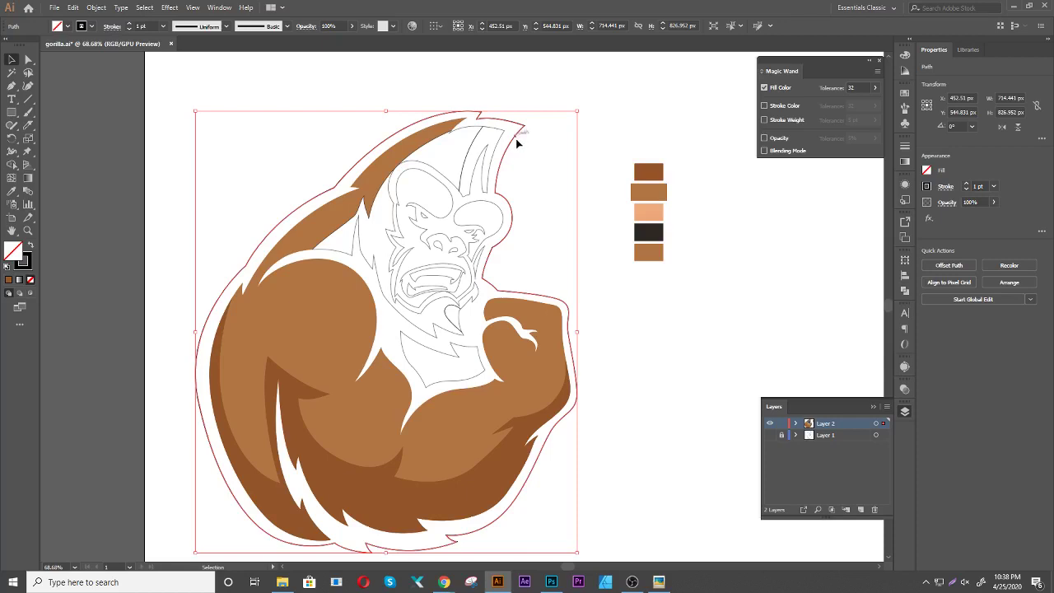
Fill the head fur with dark body brown and the top hair streak with brown
left_click(544, 155)
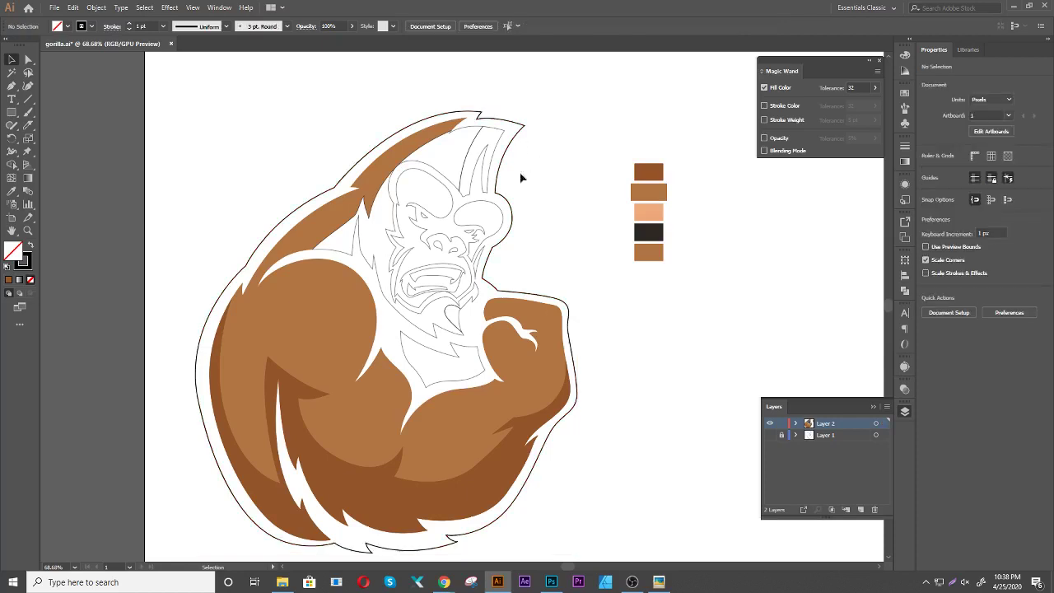
left_click(465, 130)
key("i")
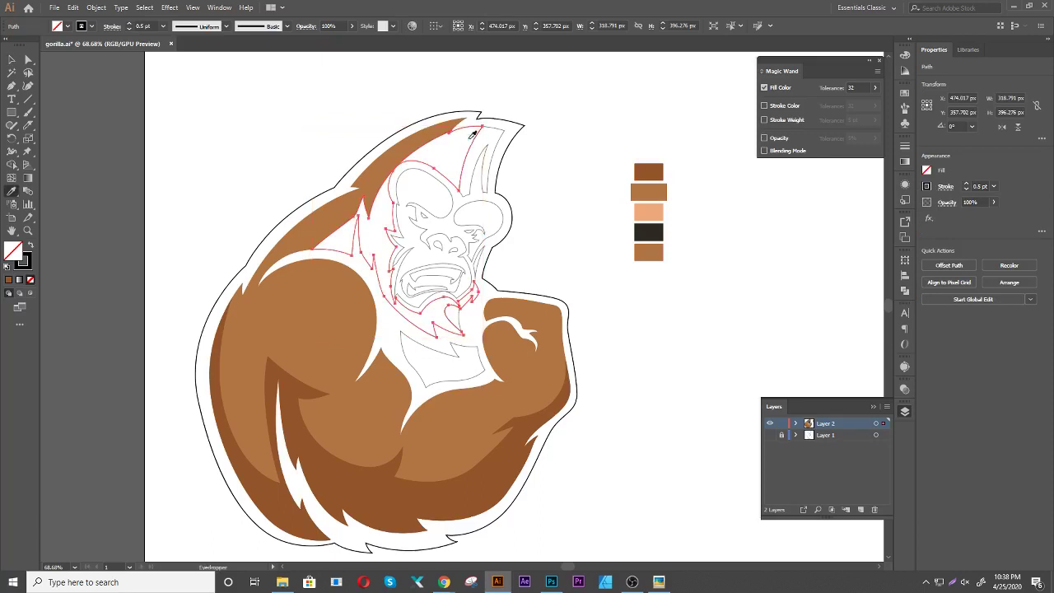
left_click(297, 387)
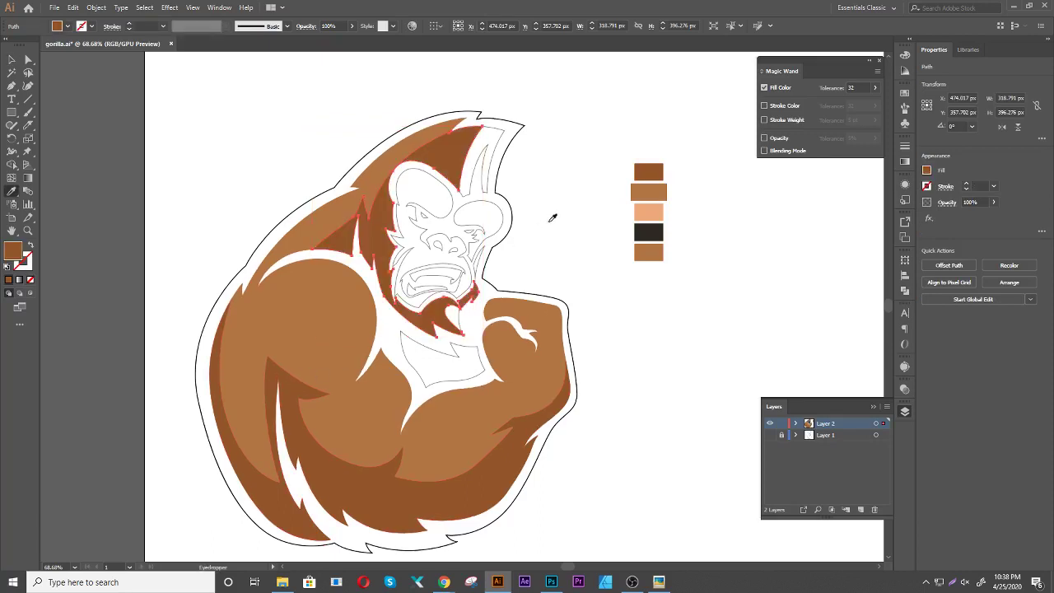
key("v")
left_click(533, 184)
left_click(504, 145)
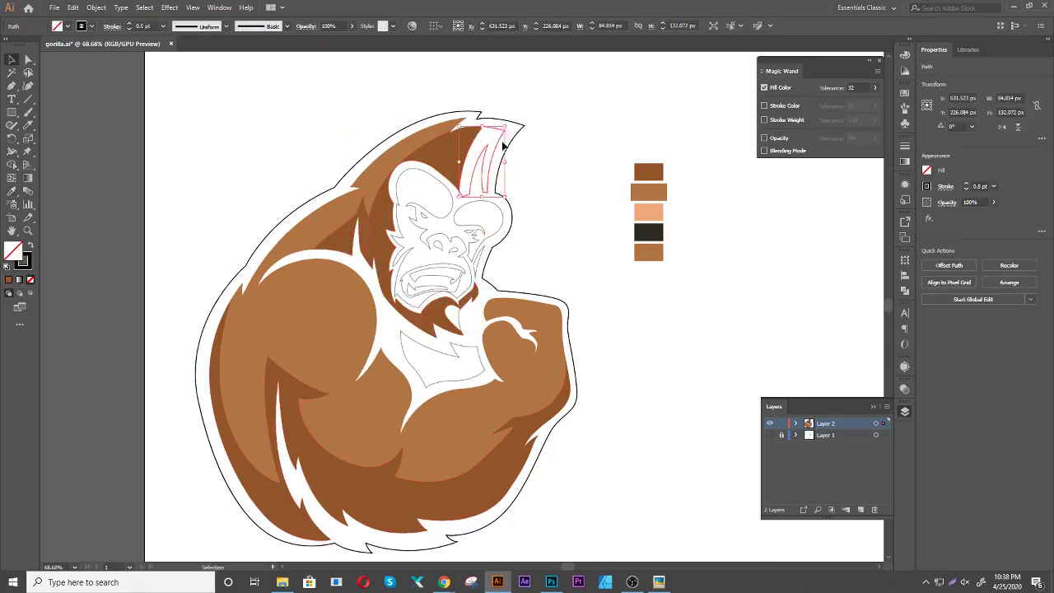
key("i")
left_click(422, 137)
key("v")
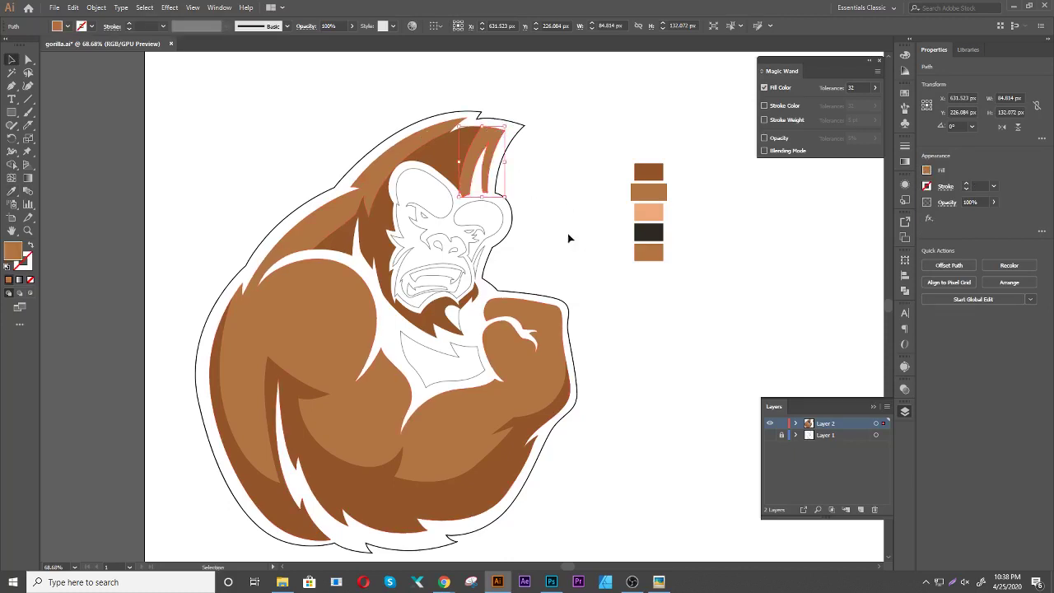
left_click(568, 238)
Fill the face and right eye-cheek shape with the lighter body brown, and the mouth white
left_click(479, 205)
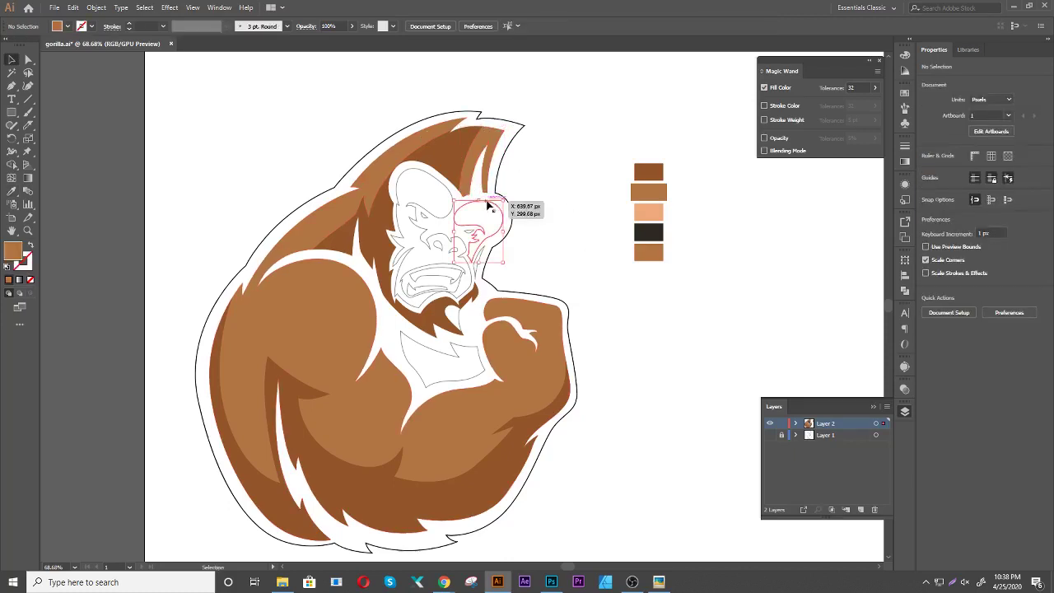
left_click(438, 185, "shift")
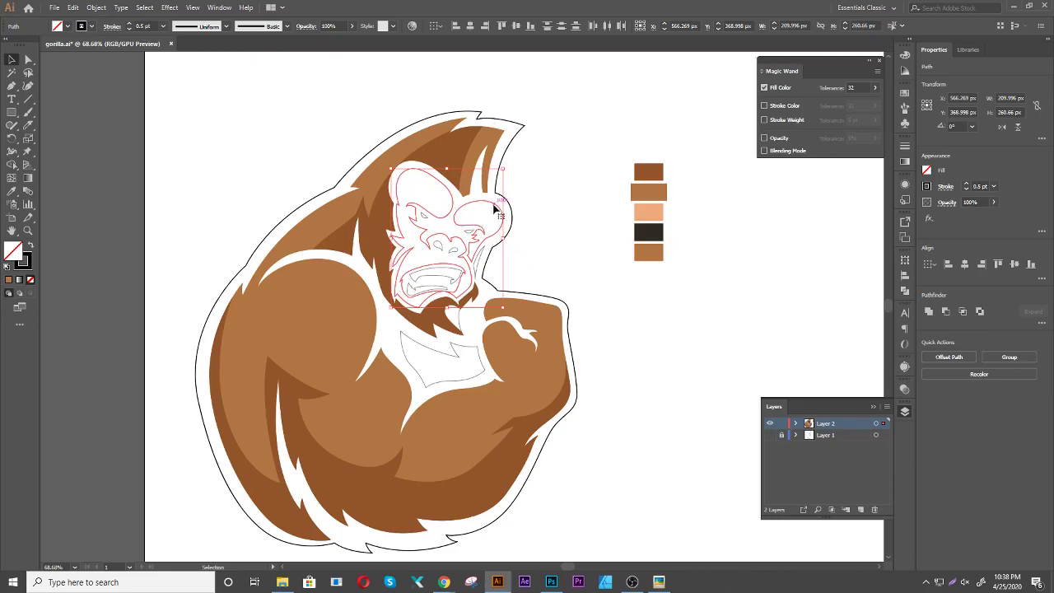
key("i")
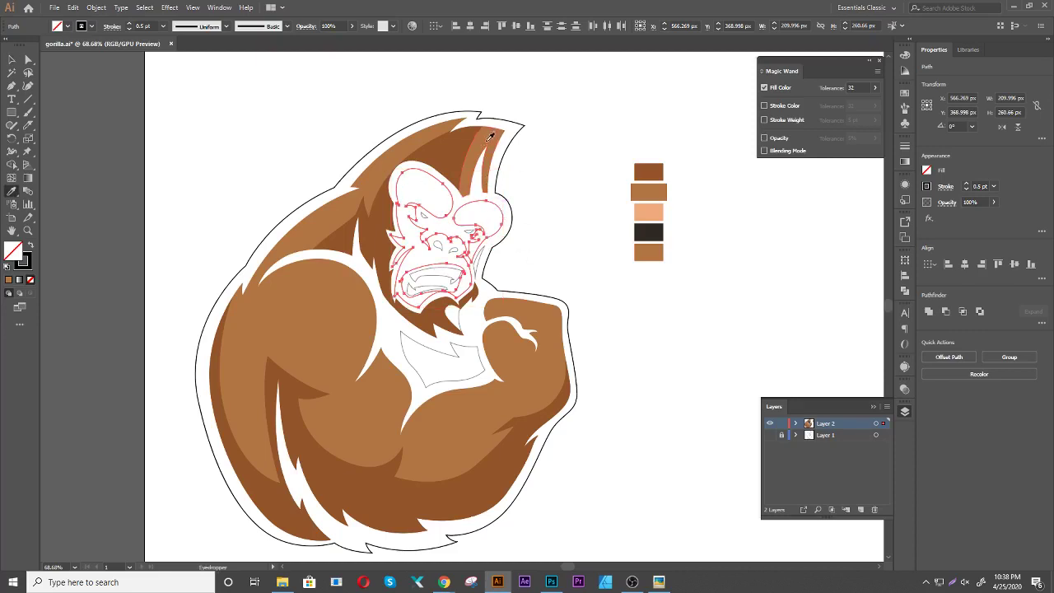
left_click(492, 138)
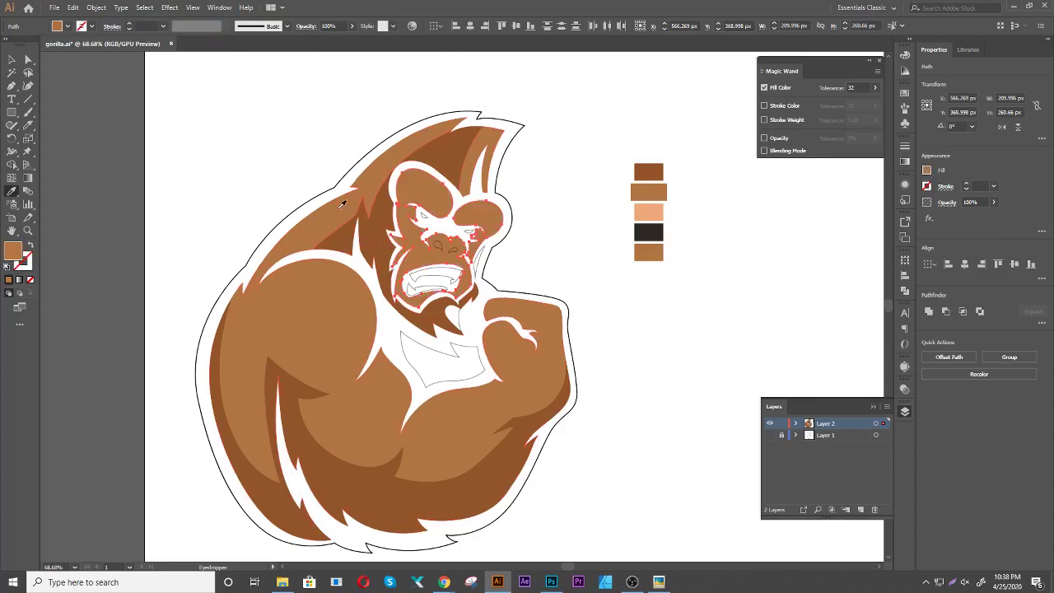
key("v")
left_click(565, 235)
left_click(436, 280)
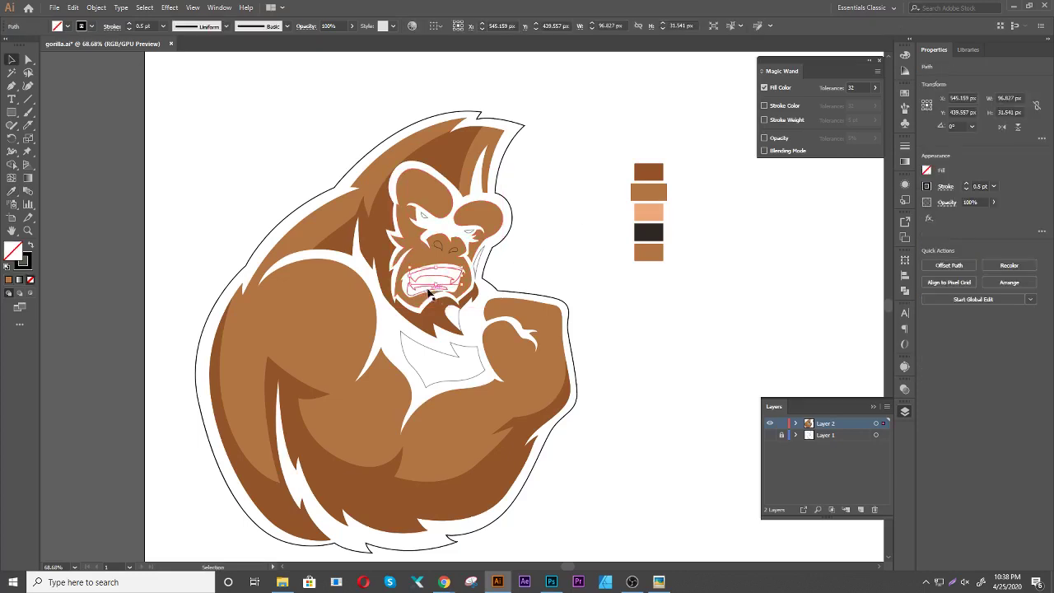
key("i")
left_click(567, 223)
Colour the mouth and the inner teeth shape light grey
left_click(903, 94)
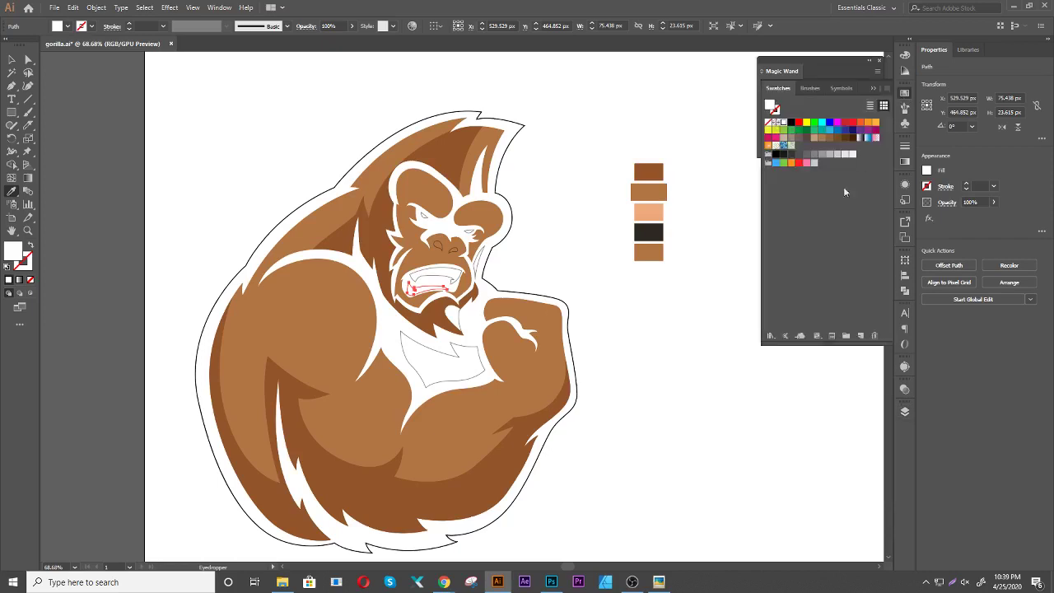
left_click(838, 154)
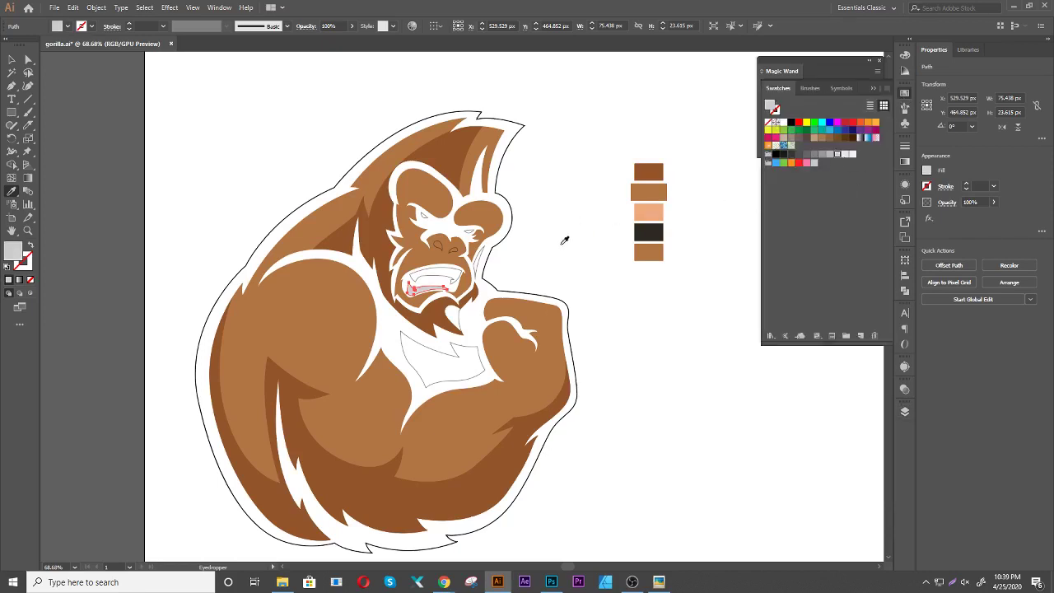
key("v")
left_click(460, 280)
key("i")
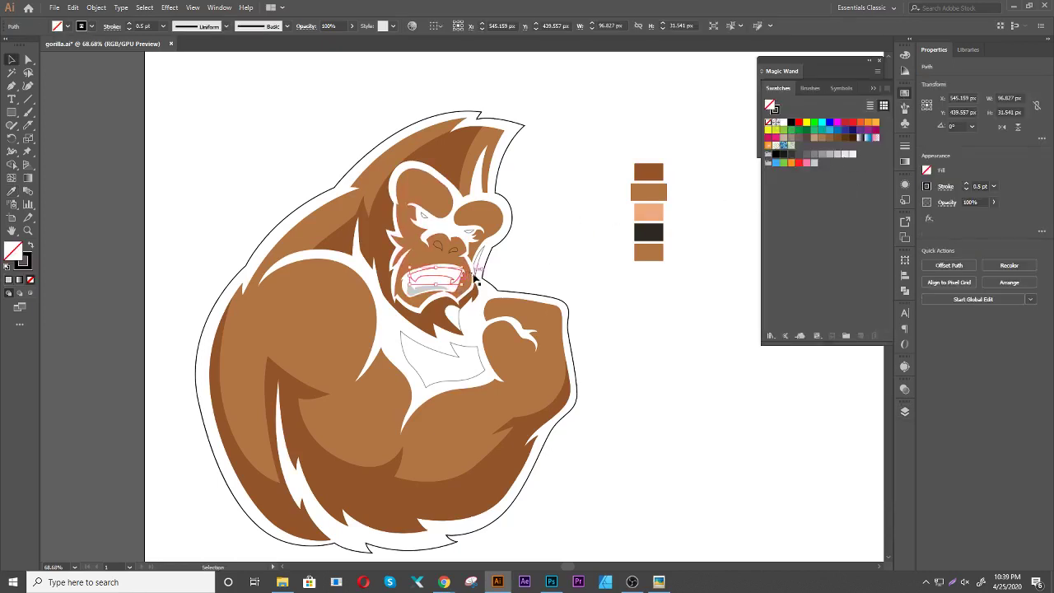
left_click(428, 286)
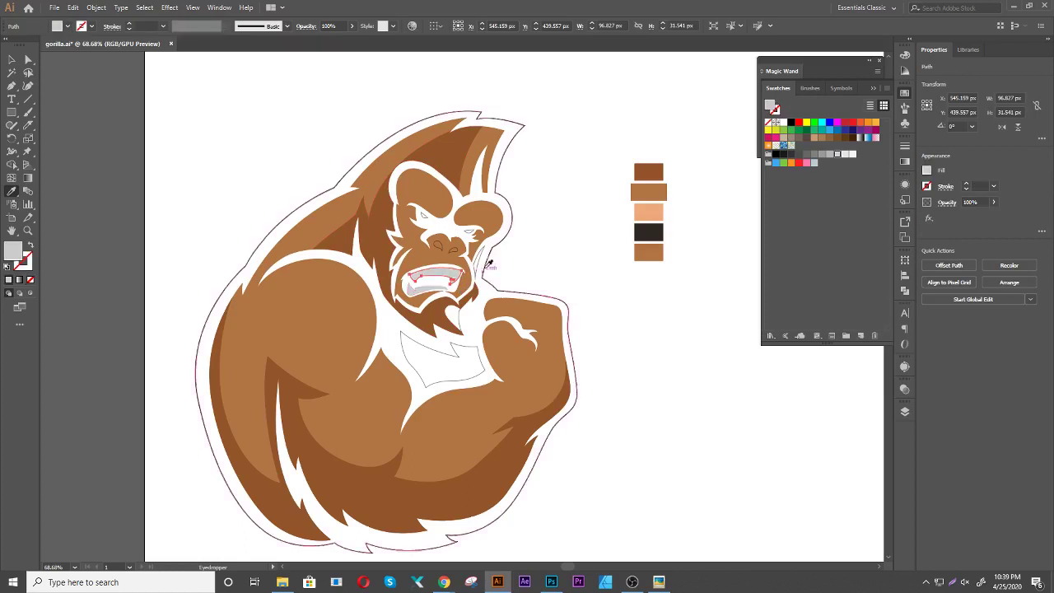
key("v")
left_click(520, 247)
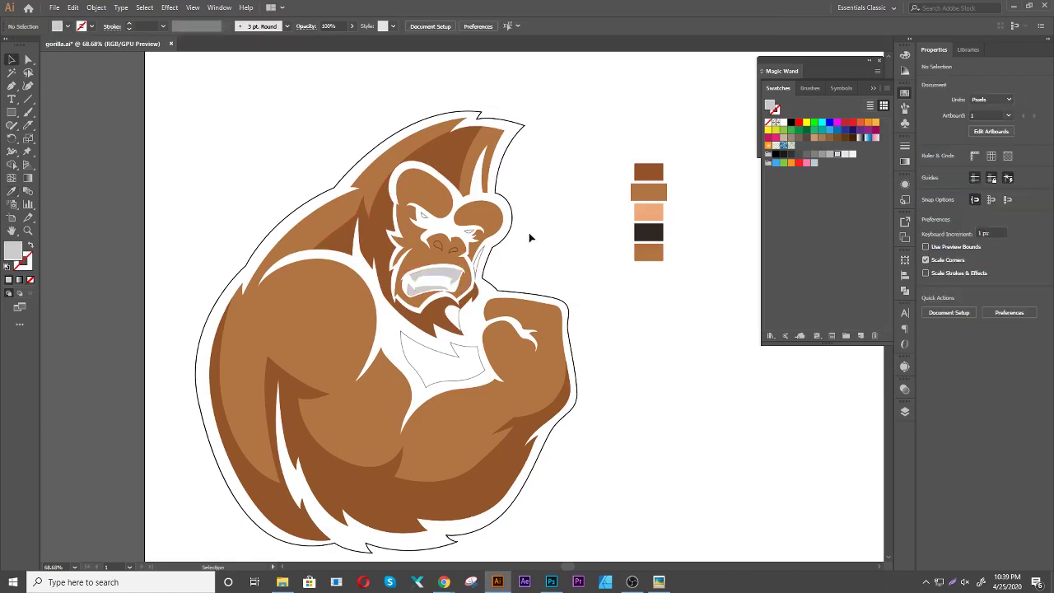
Fill both nostrils with the dark colour
left_click(439, 246)
left_click(452, 247, "shift")
key("i")
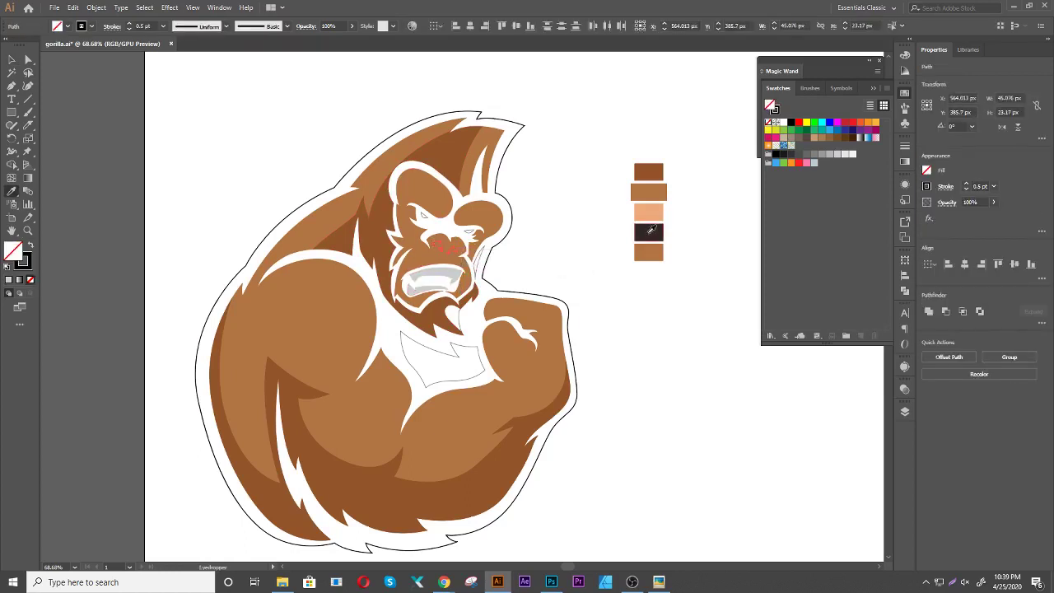
left_click(648, 233)
key("v")
left_click(522, 224)
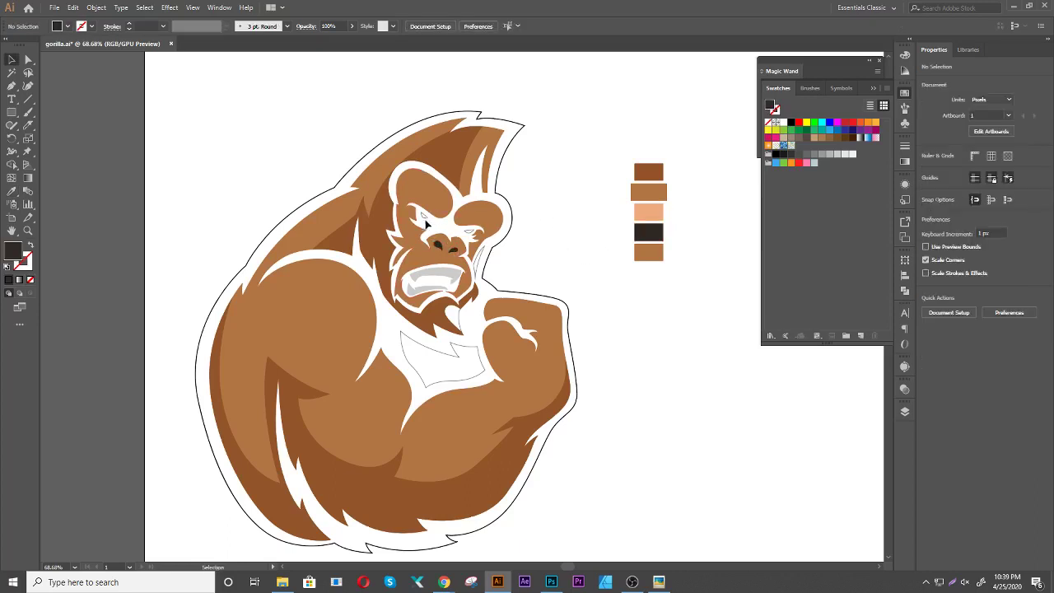
Fill both eyes with the teeth's light grey
left_click(423, 216)
left_click(471, 235, "shift")
key("i")
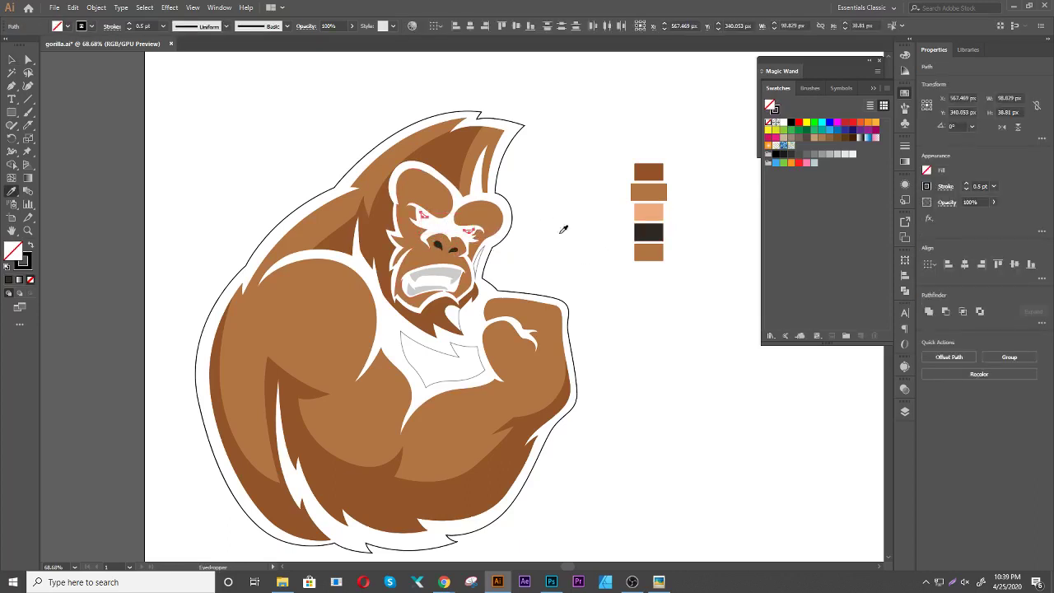
left_click(452, 266)
key("v")
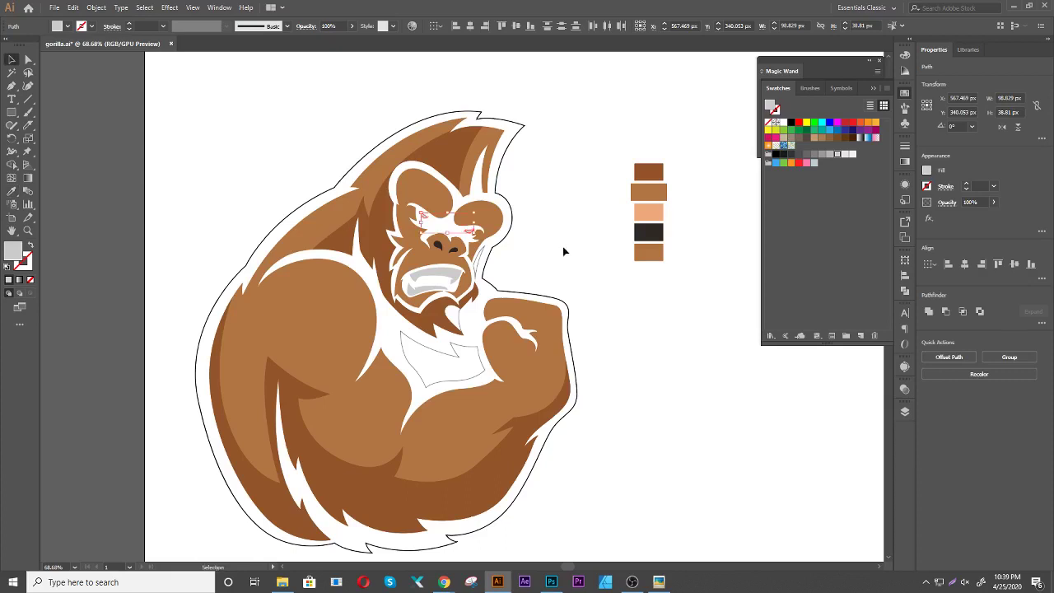
left_click(562, 247)
Fill the chest shape with dark brown
left_click(449, 384)
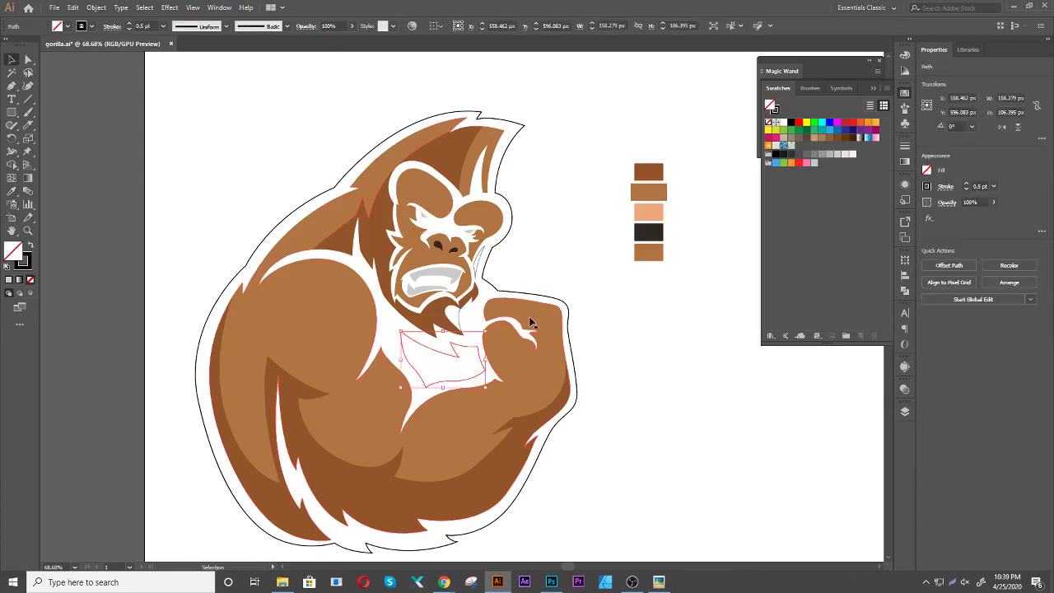
key("i")
left_click(462, 499)
key("v")
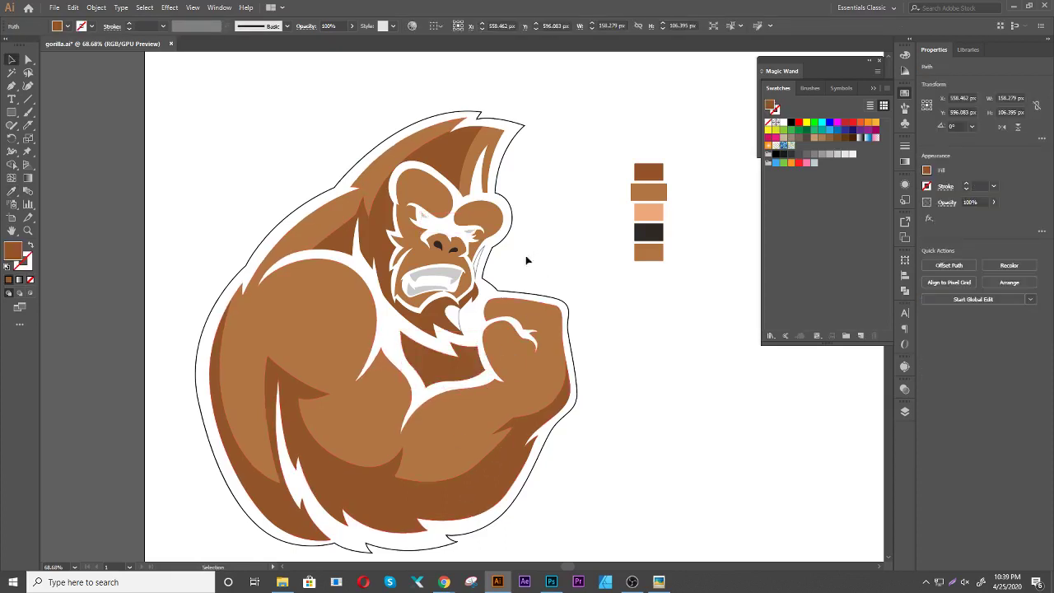
left_click(527, 261)
Fill the small shape beside the mouth and the chin shape with brown
left_click(494, 268)
key("i")
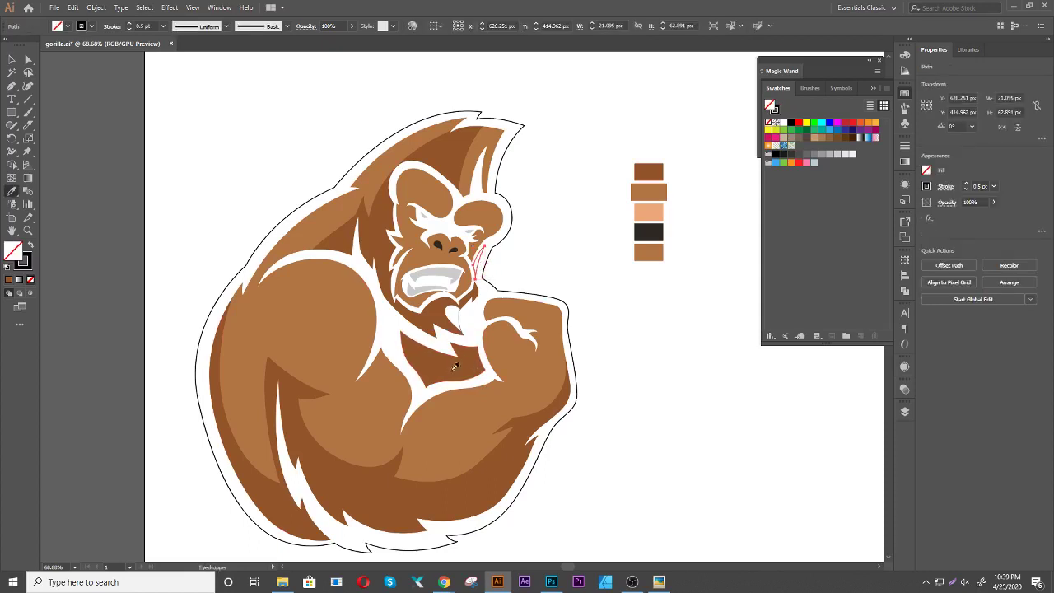
left_click(510, 333)
key("v")
left_click(565, 249)
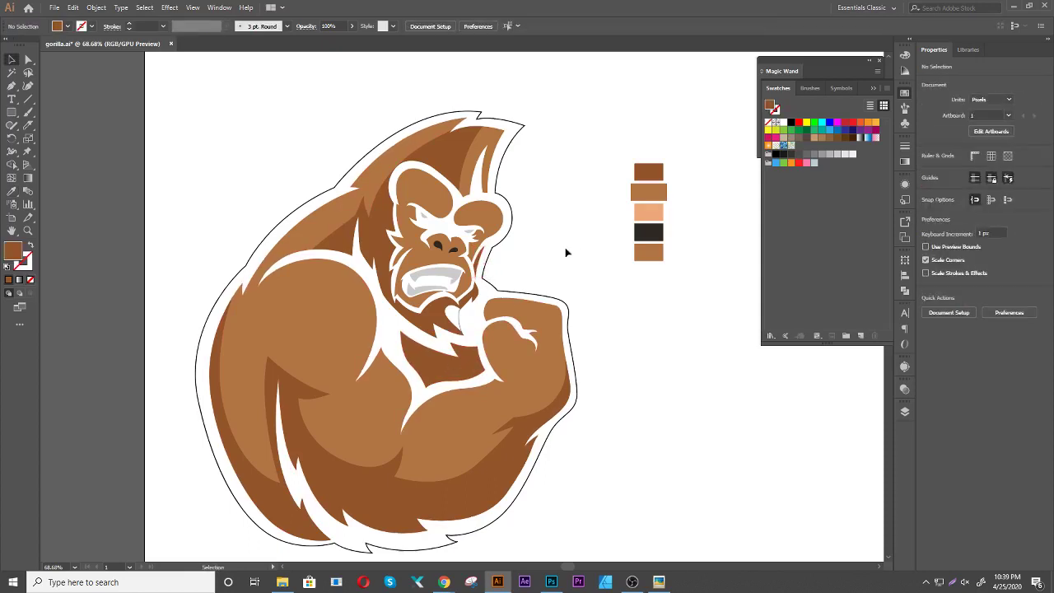
left_click(457, 317)
key("i")
left_click(515, 347)
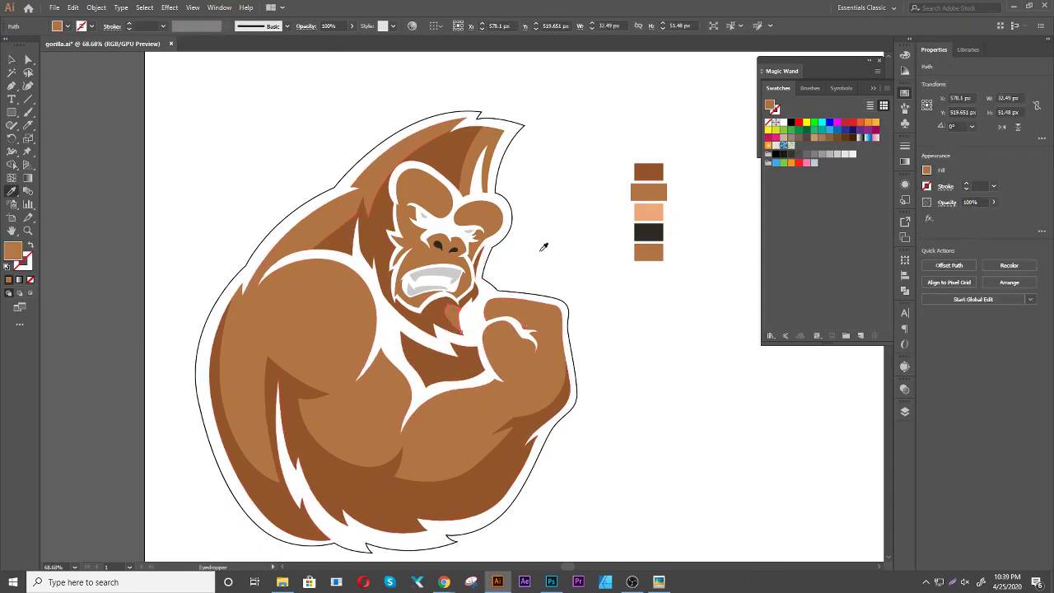
key("v")
left_click(549, 236)
Fill the gorilla's outer border shape with the near-black colour for a thick dark outline
left_click_drag(544, 250, 555, 223)
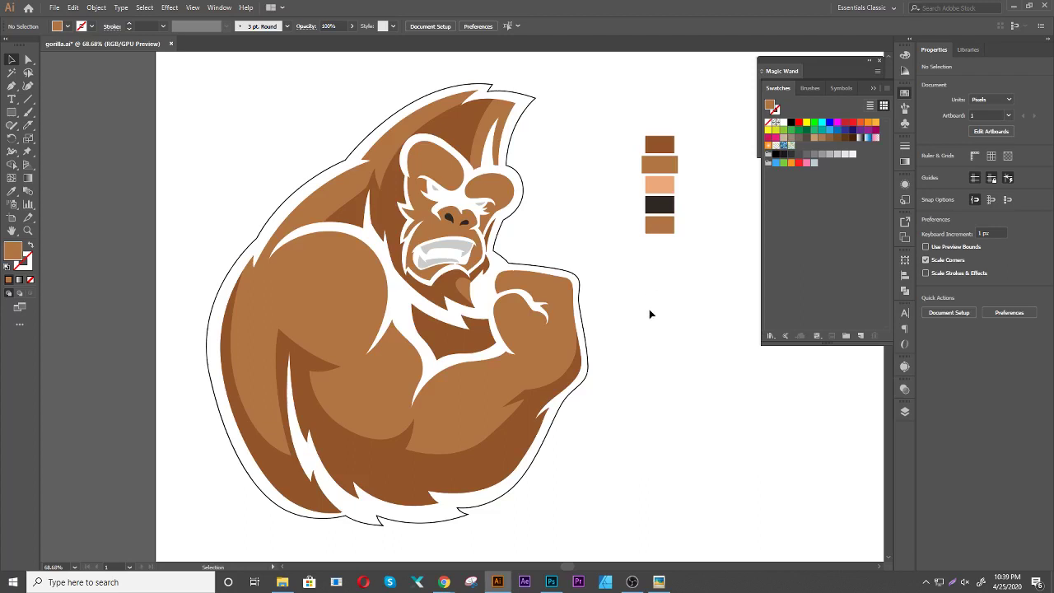
left_click(582, 286)
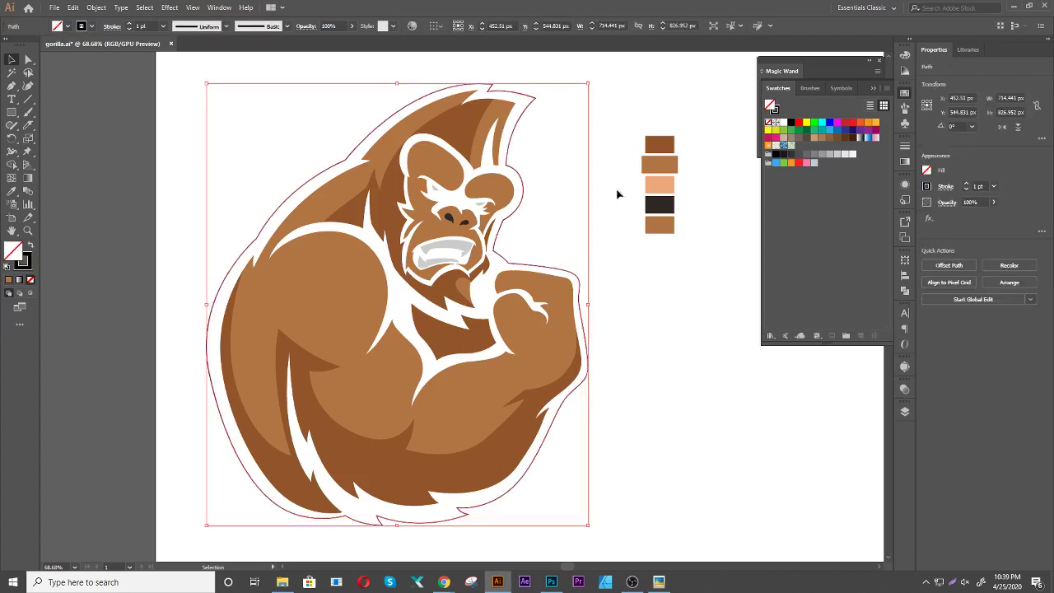
key("i")
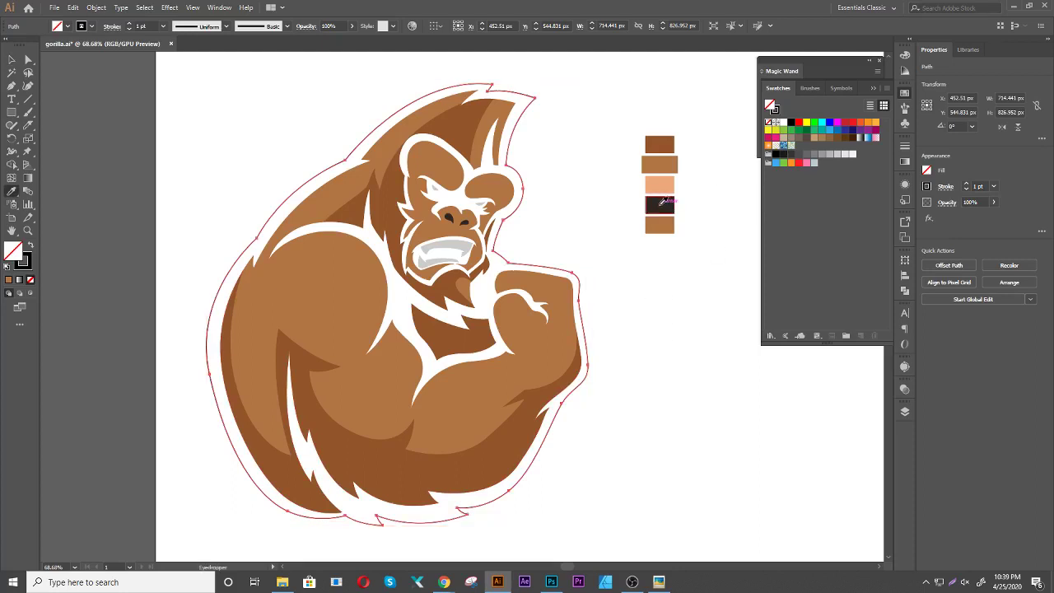
left_click(664, 201)
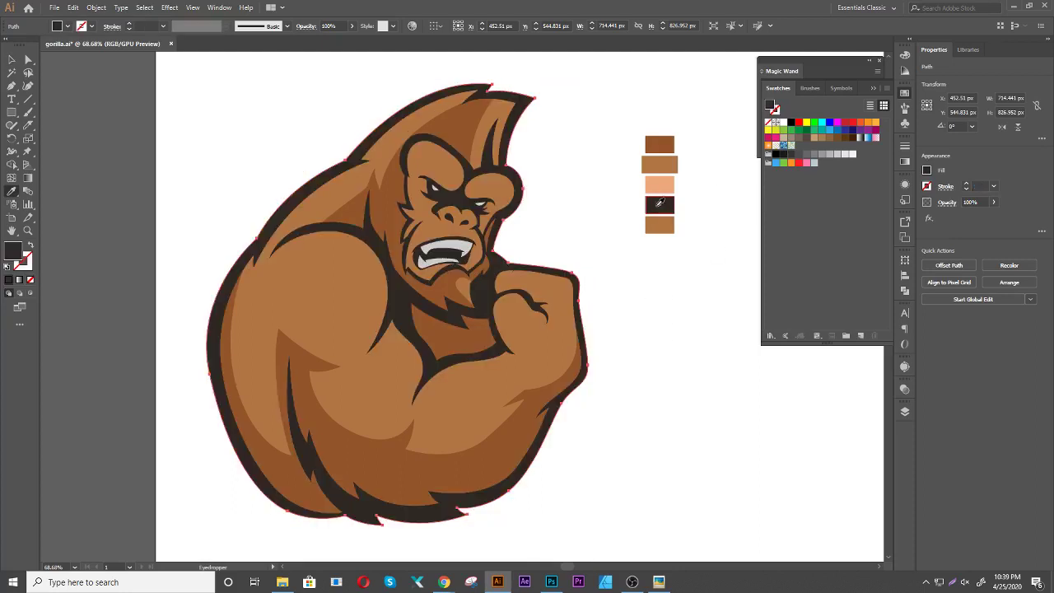
key("v")
left_click(623, 280)
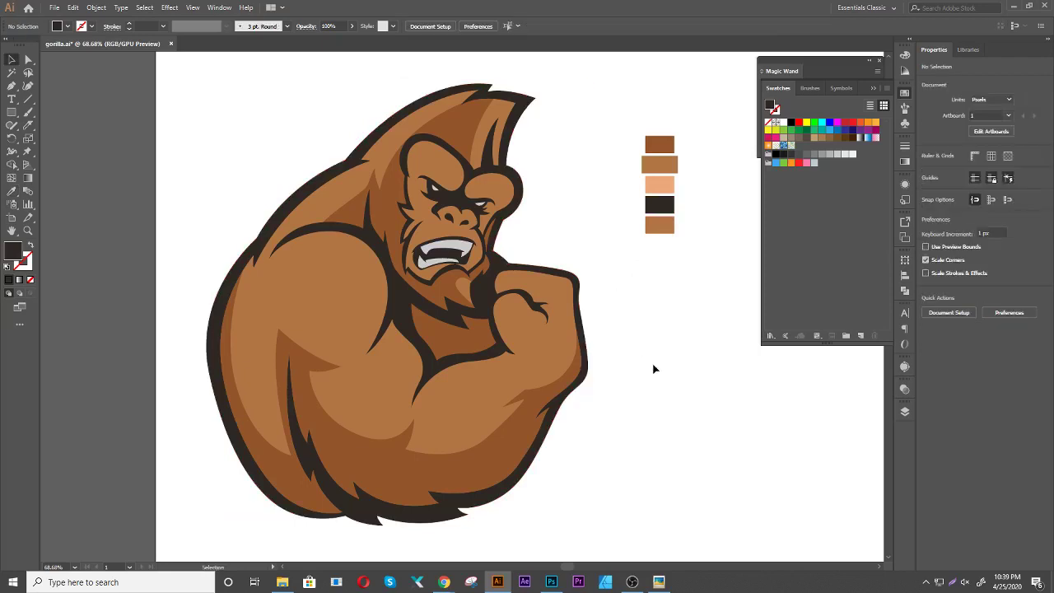
Undo the face fill that was covering the eye details
left_click_drag(595, 214, 563, 231)
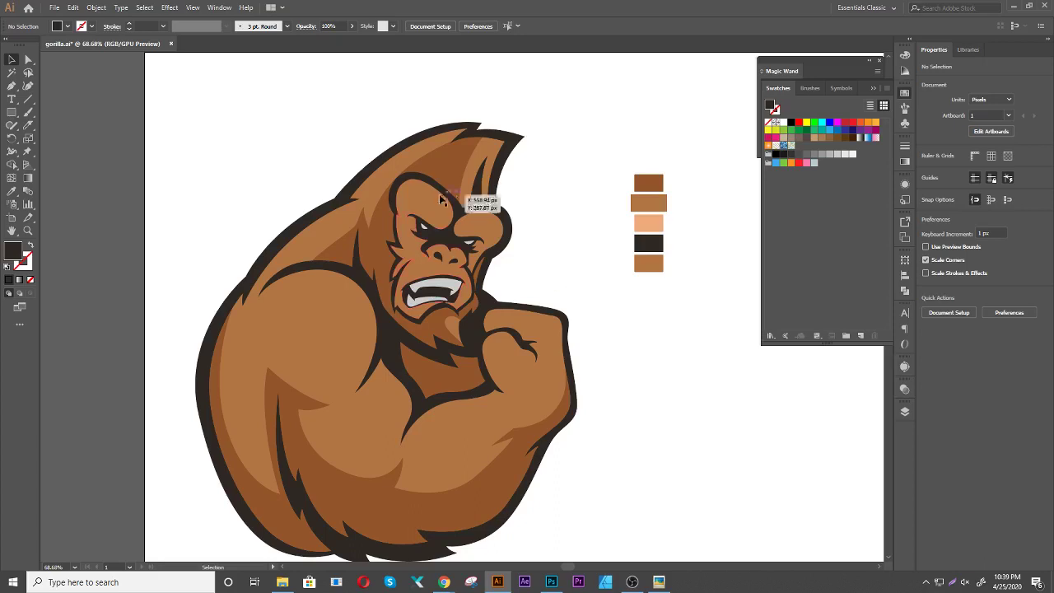
left_click(490, 185)
key("ctrl+z")
left_click(579, 252)
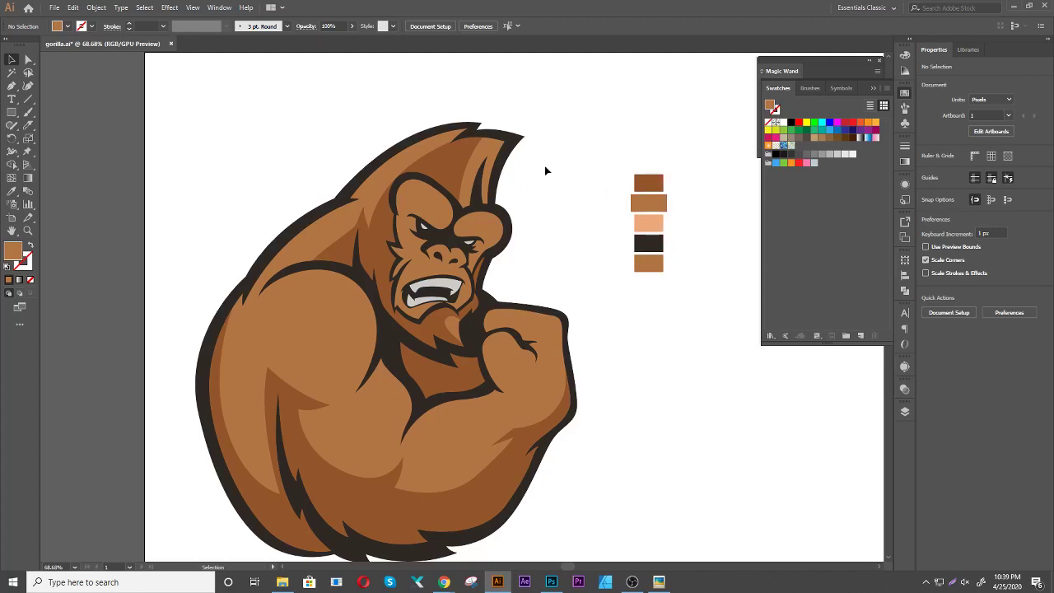
Zoom to the forehead and select the gorilla's face shapes together with the ear
key("ctrl+space")
left_click(442, 210)
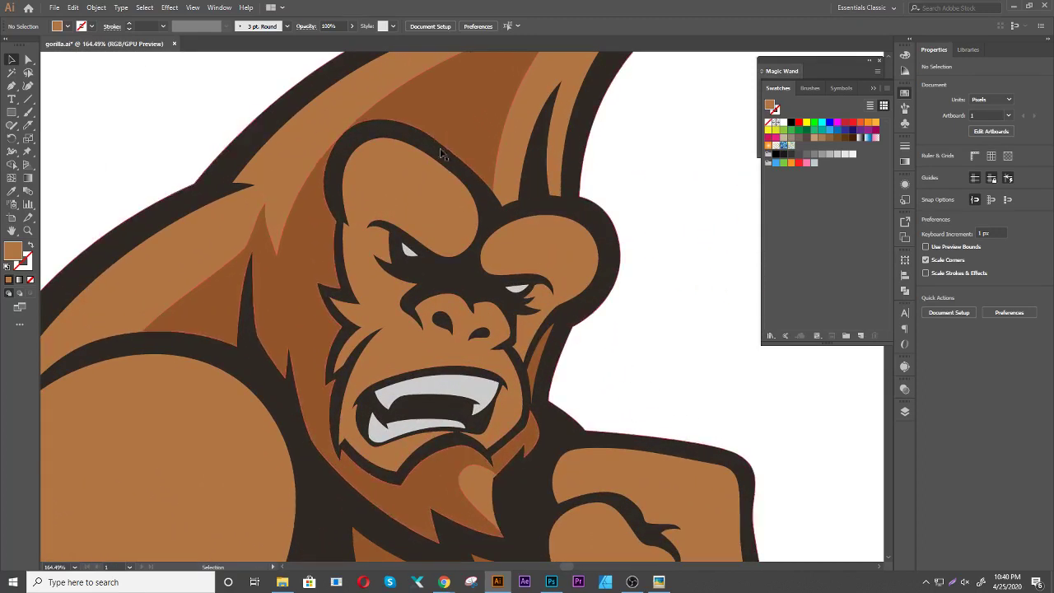
scroll(510, 210, "down", 4)
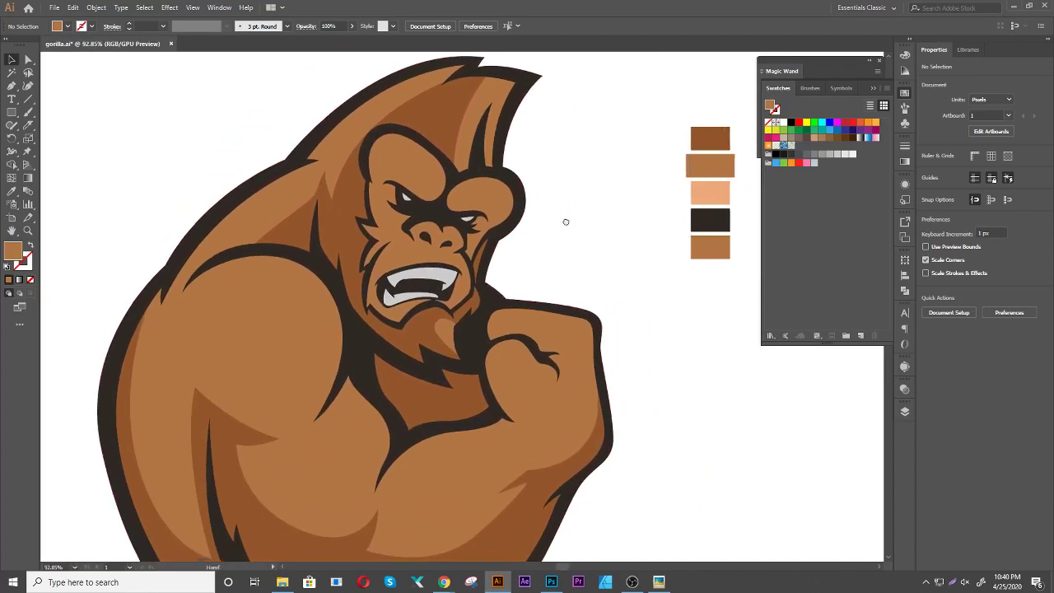
left_click(407, 181)
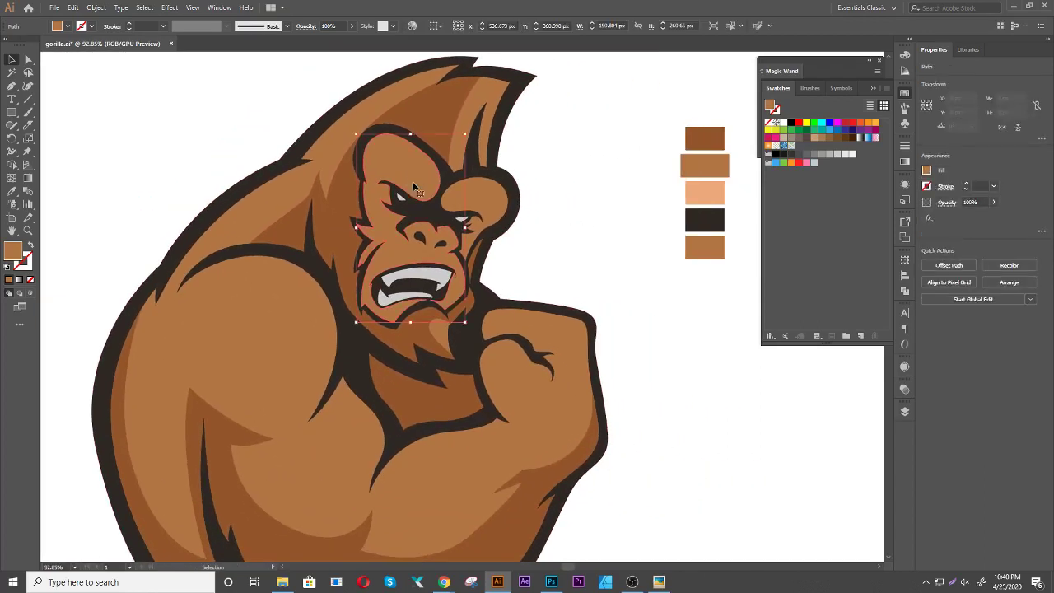
left_click(490, 200, "shift")
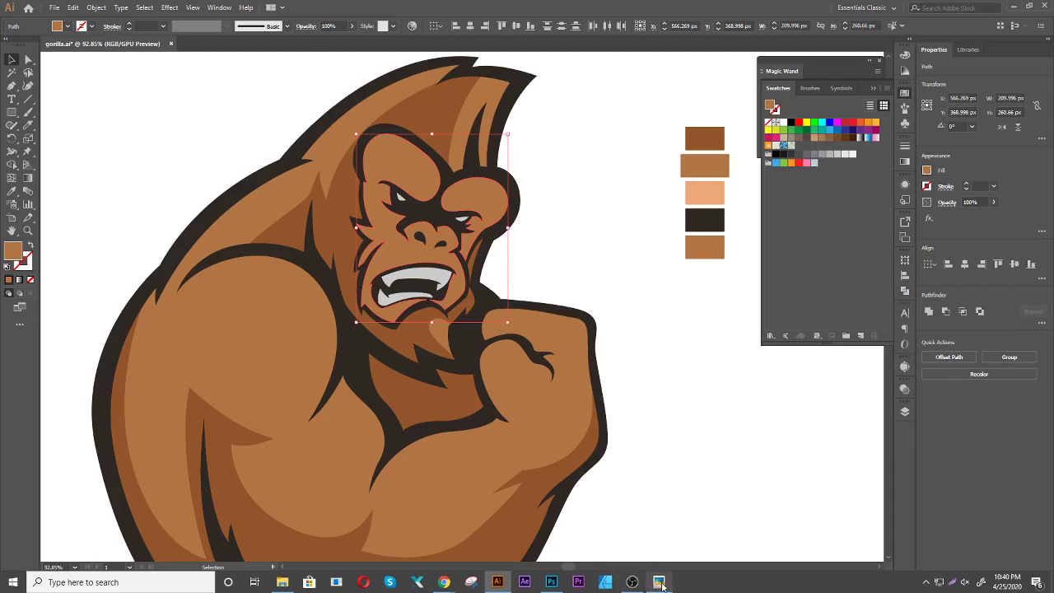
mouse_move(443, 582)
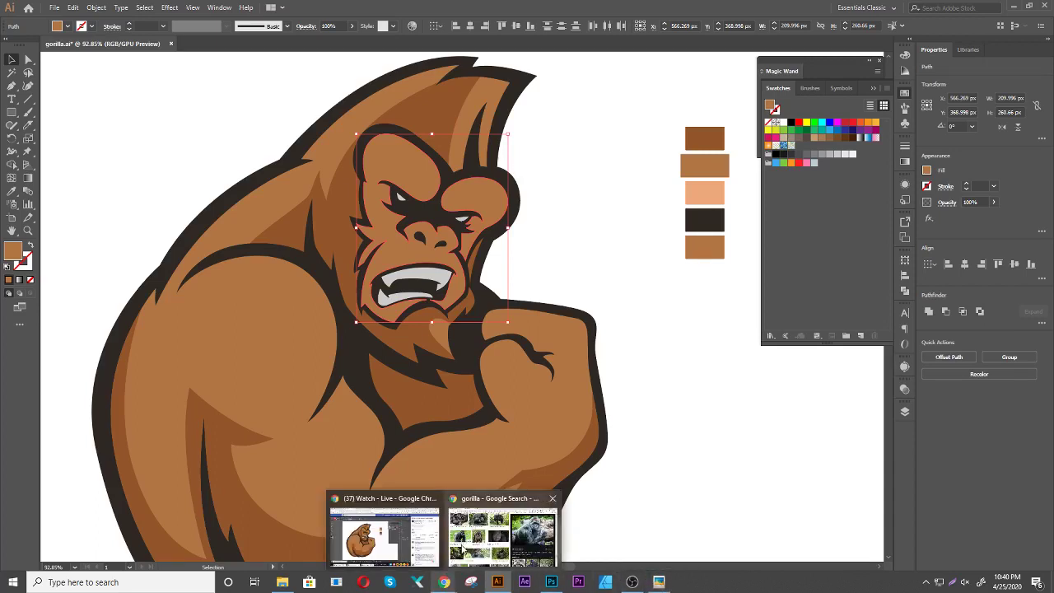
Bring up the gorilla image search in Chrome and browse the cartoon-filtered results
left_click(463, 548)
scroll(317, 291, "up", 5)
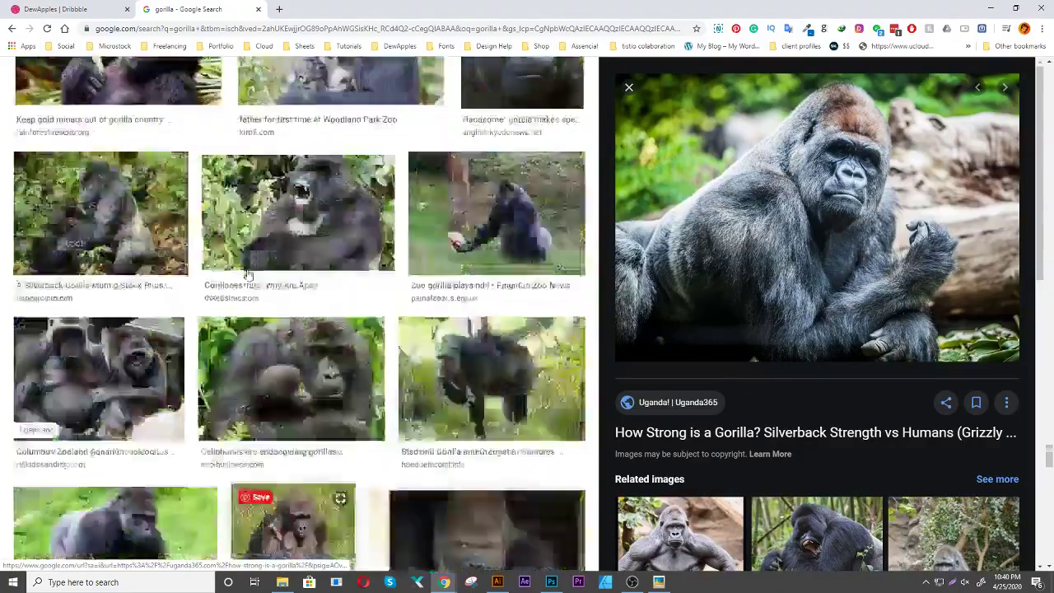
scroll(296, 284, "up", 5)
scroll(271, 280, "up", 5)
scroll(247, 274, "up", 5)
scroll(247, 274, "up", 5)
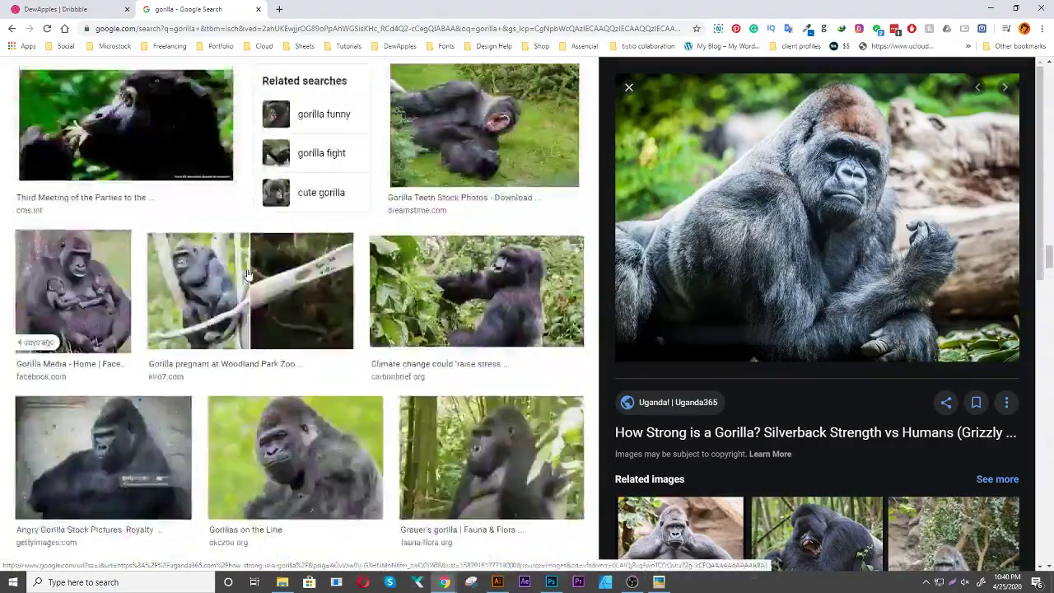
scroll(247, 275, "up", 5)
scroll(247, 275, "up", 5)
scroll(247, 274, "up", 5)
scroll(247, 274, "up", 5)
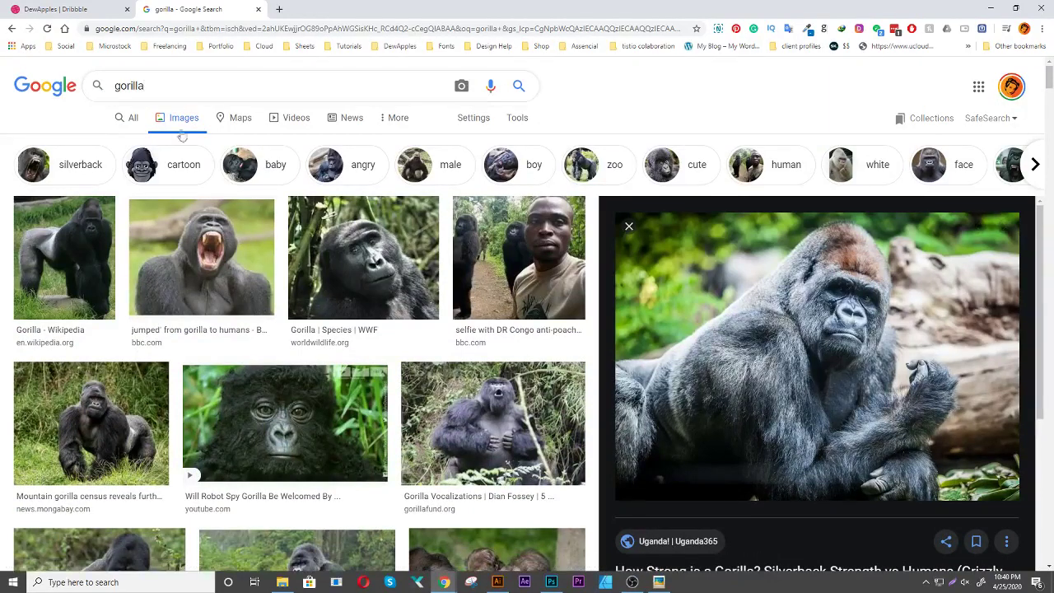
left_click(182, 165)
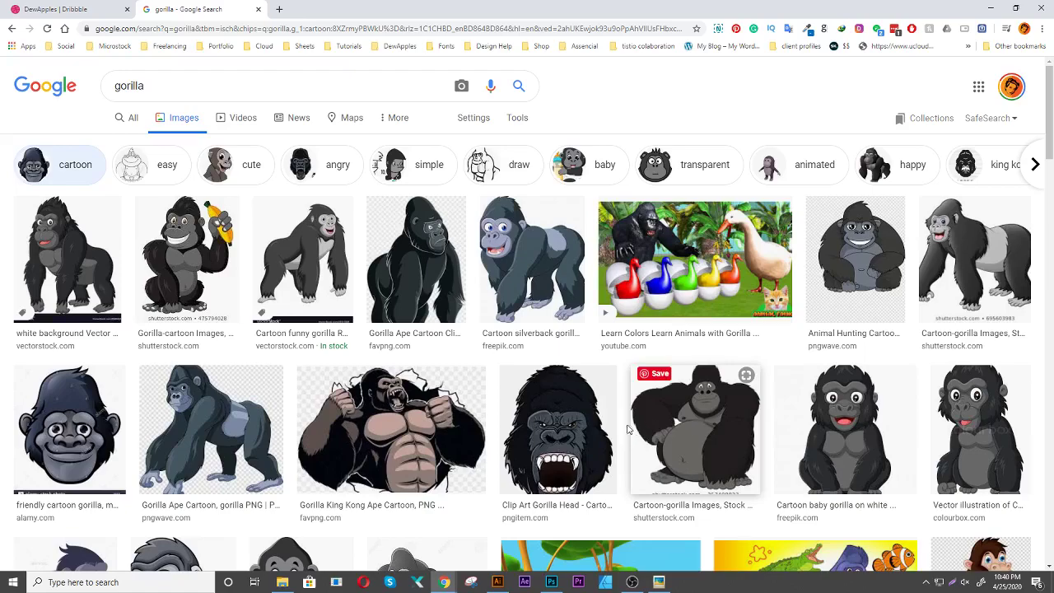
scroll(420, 421, "down", 3)
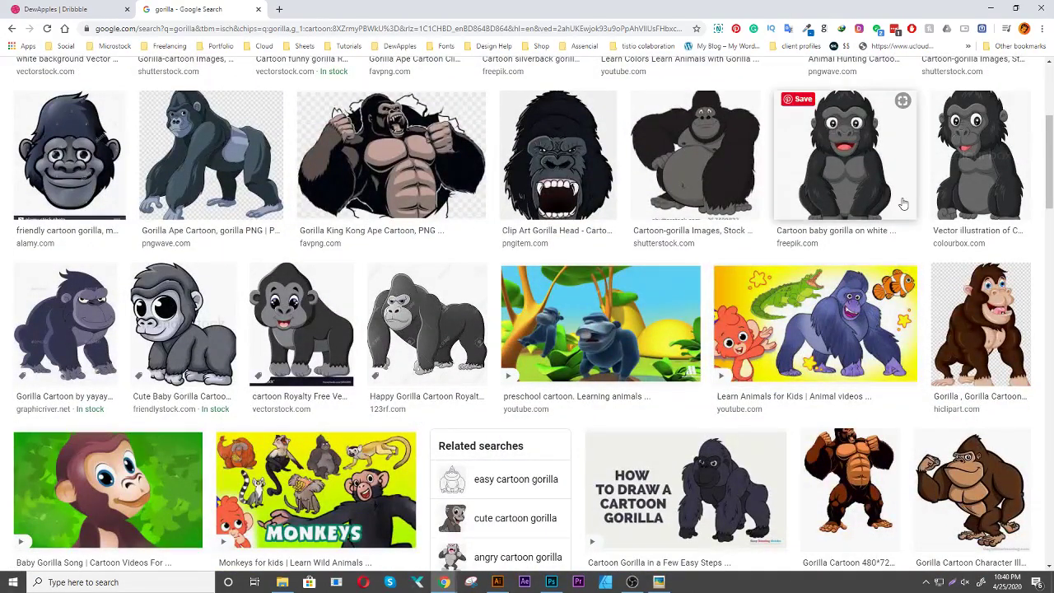
scroll(906, 98, "down", 1)
Back in Illustrator, clear the face selection, reframe the view and select the brown body shape
left_click(991, 10)
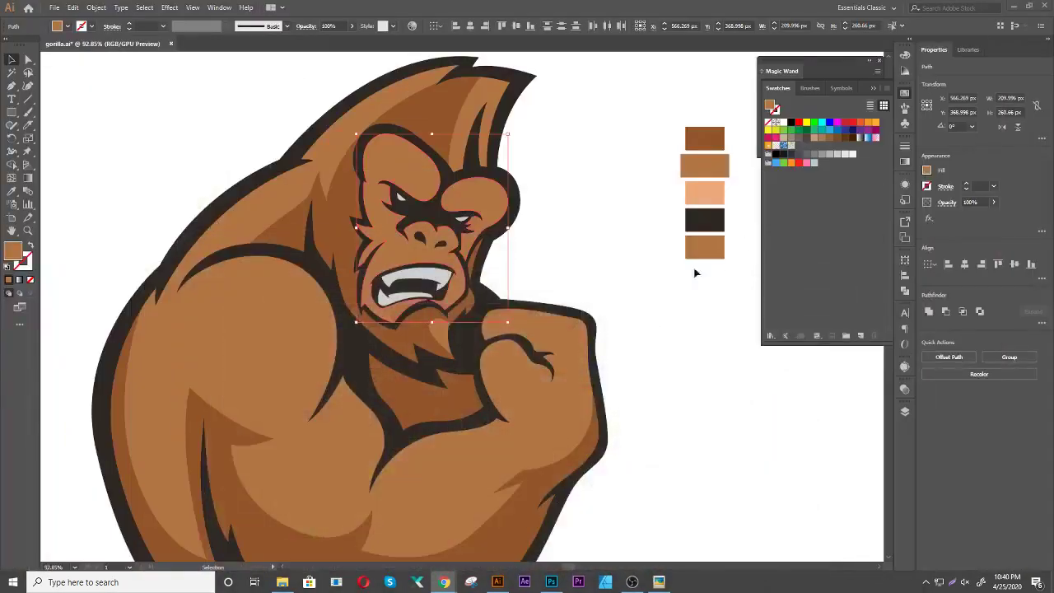
left_click(590, 223)
left_click(486, 202)
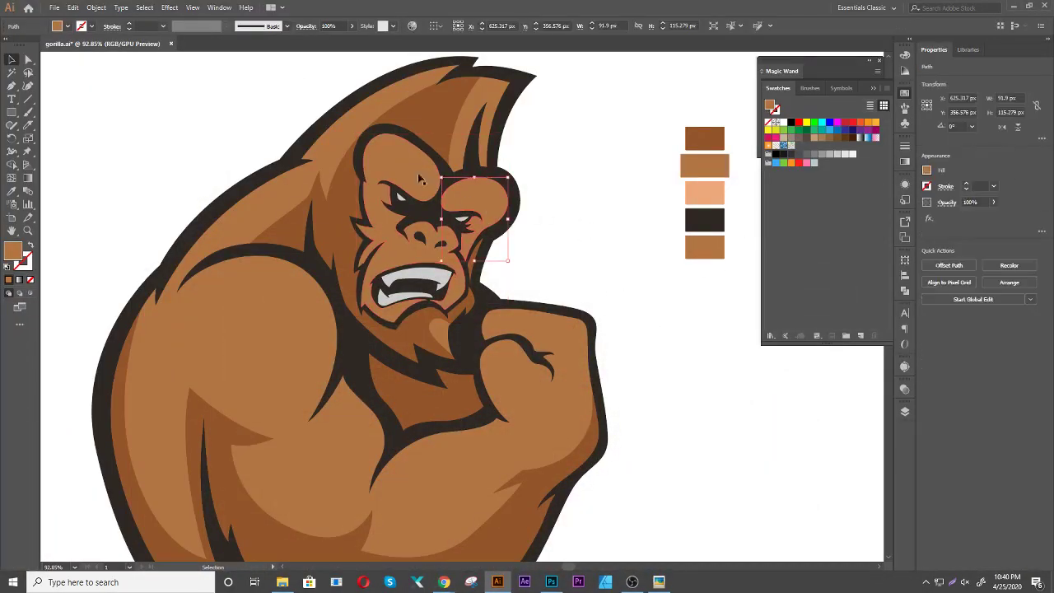
left_click(588, 255)
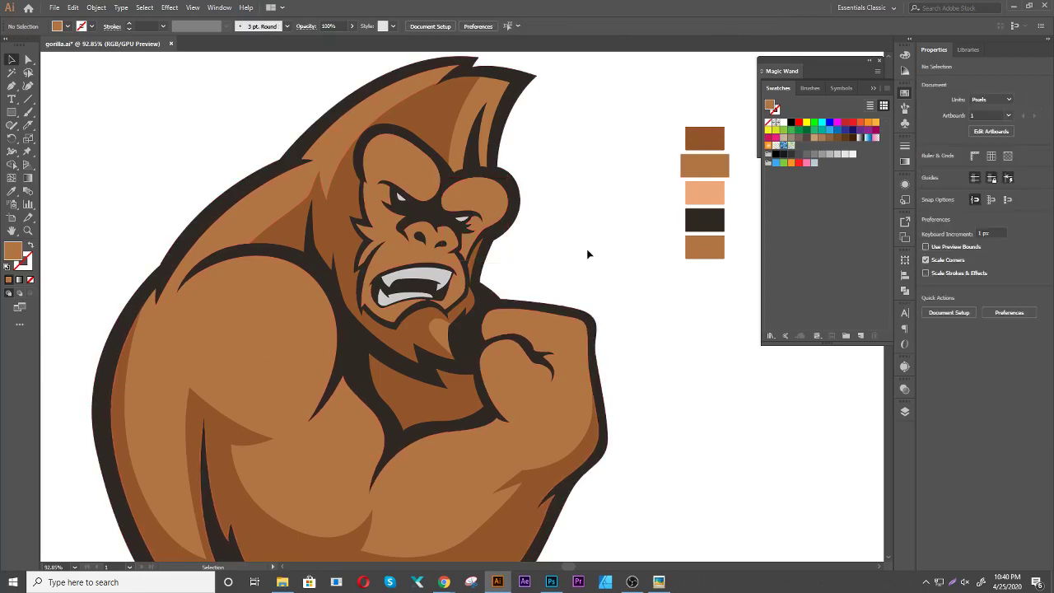
left_click_drag(588, 252, 583, 198)
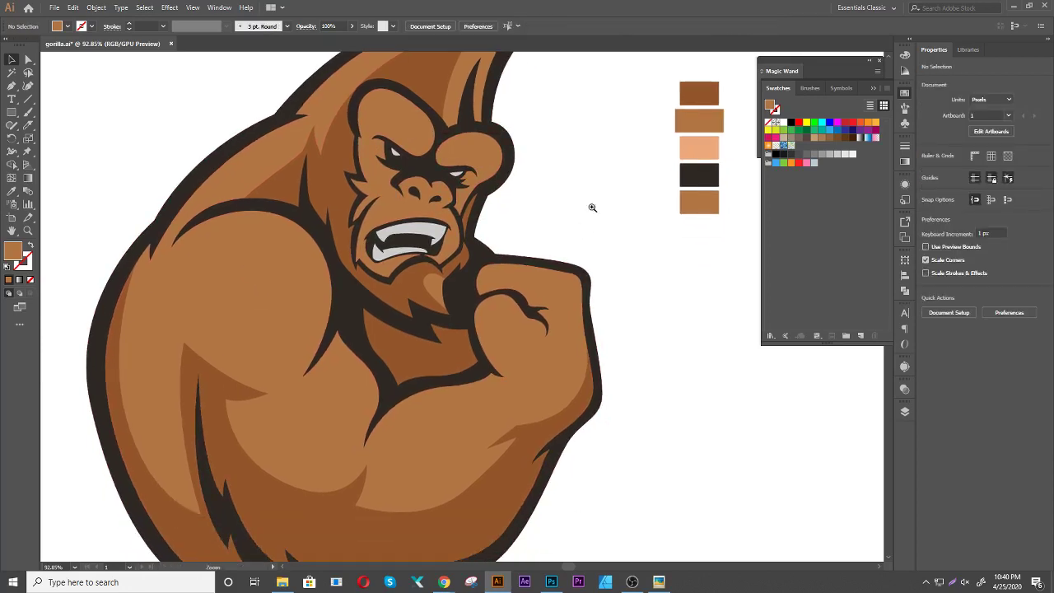
scroll(590, 207, "down", 2)
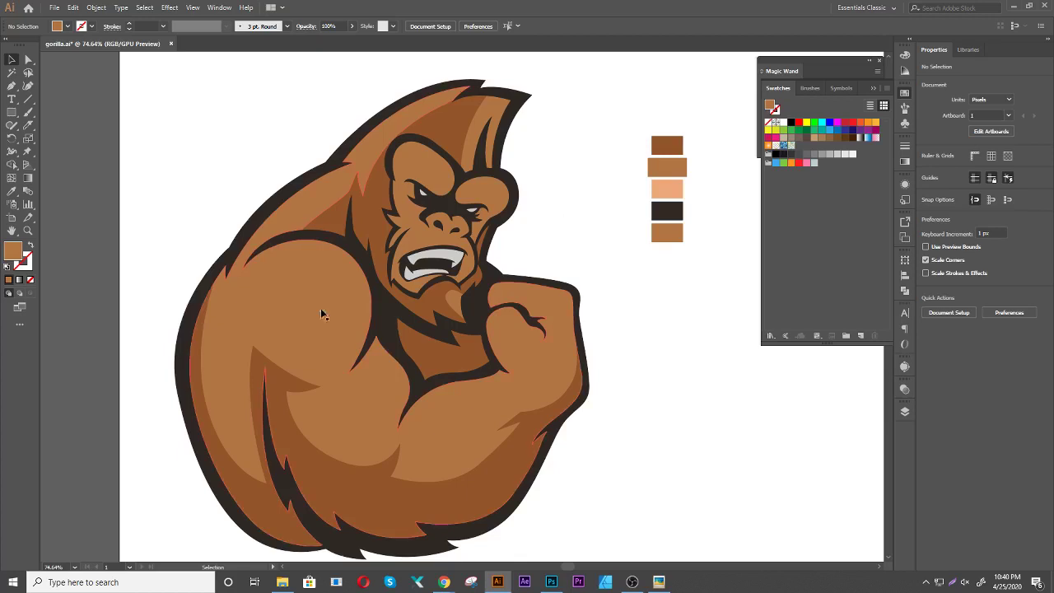
left_click(302, 301)
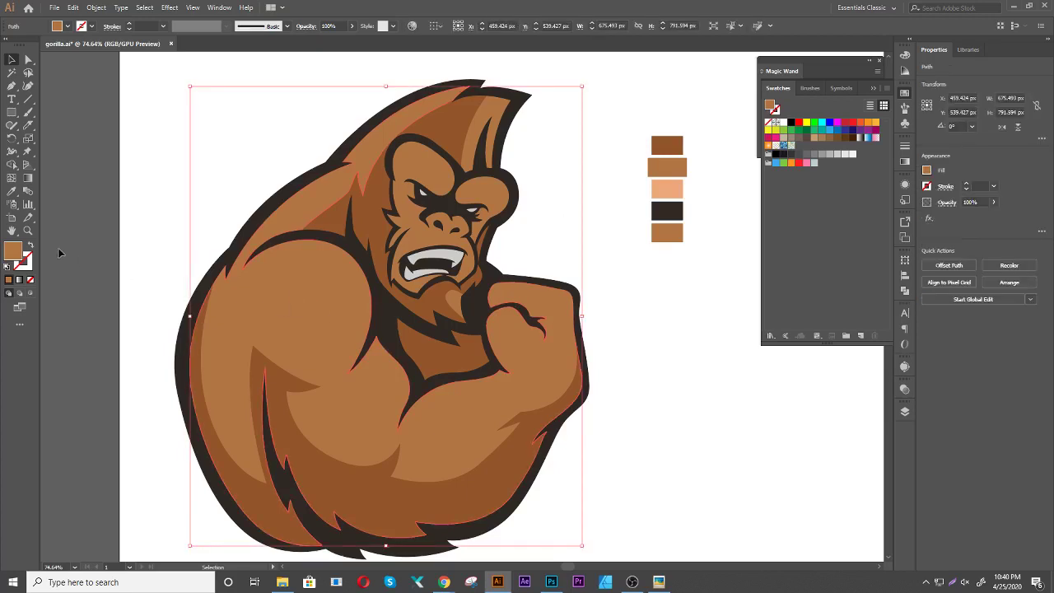
Recolour the gorilla's body to a dark grey-blue in the colour picker
double_click(13, 255)
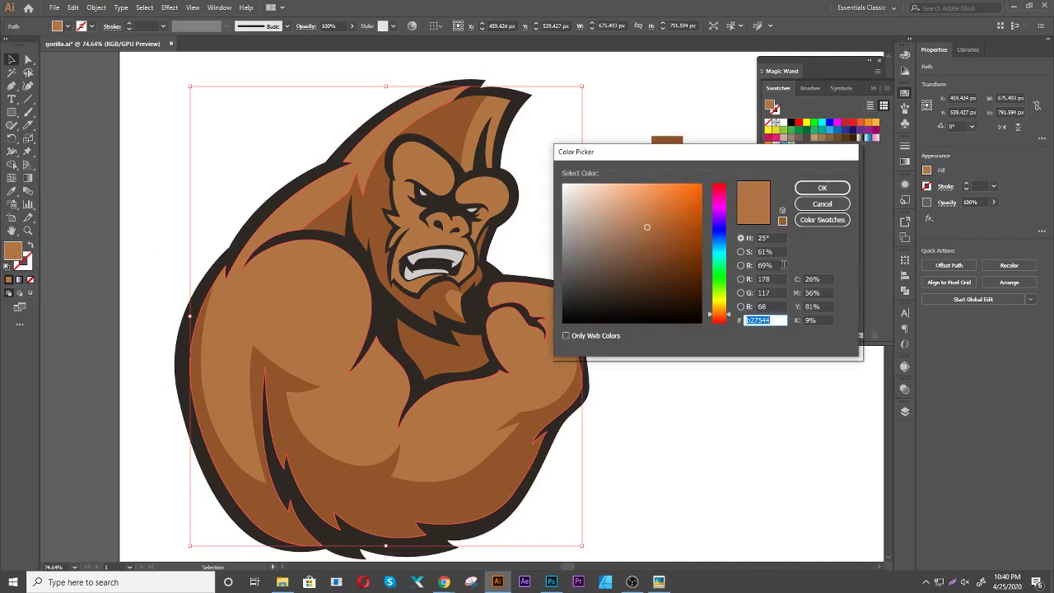
left_click_drag(719, 250, 719, 241)
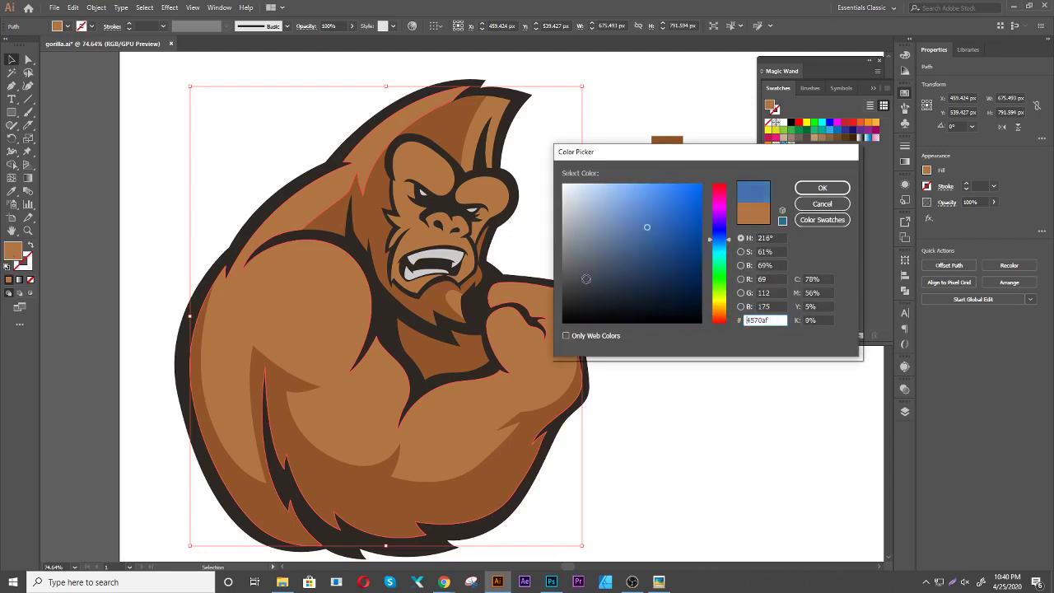
left_click_drag(585, 279, 589, 274)
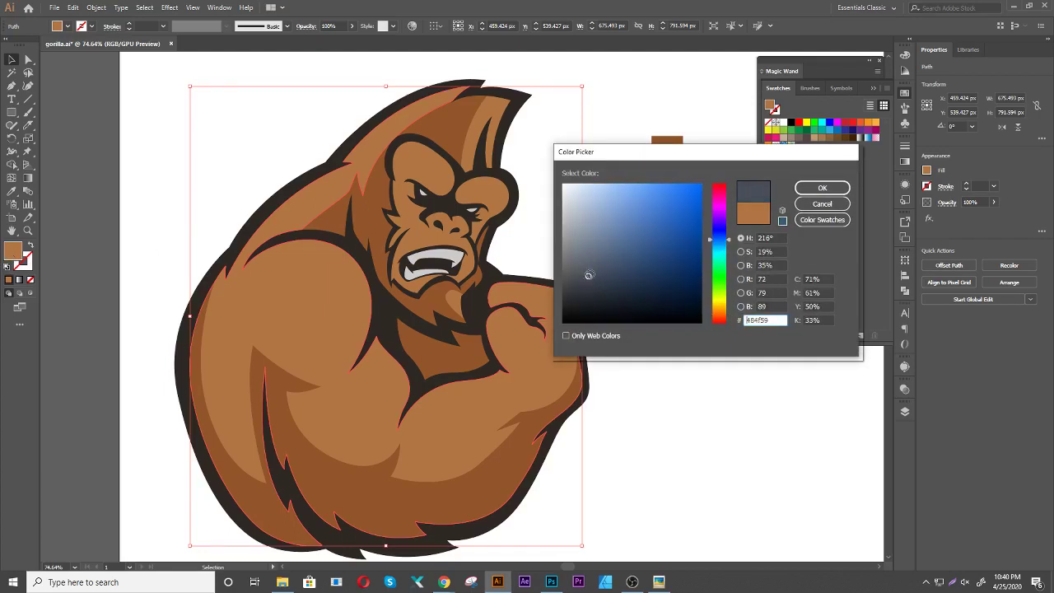
left_click(823, 189)
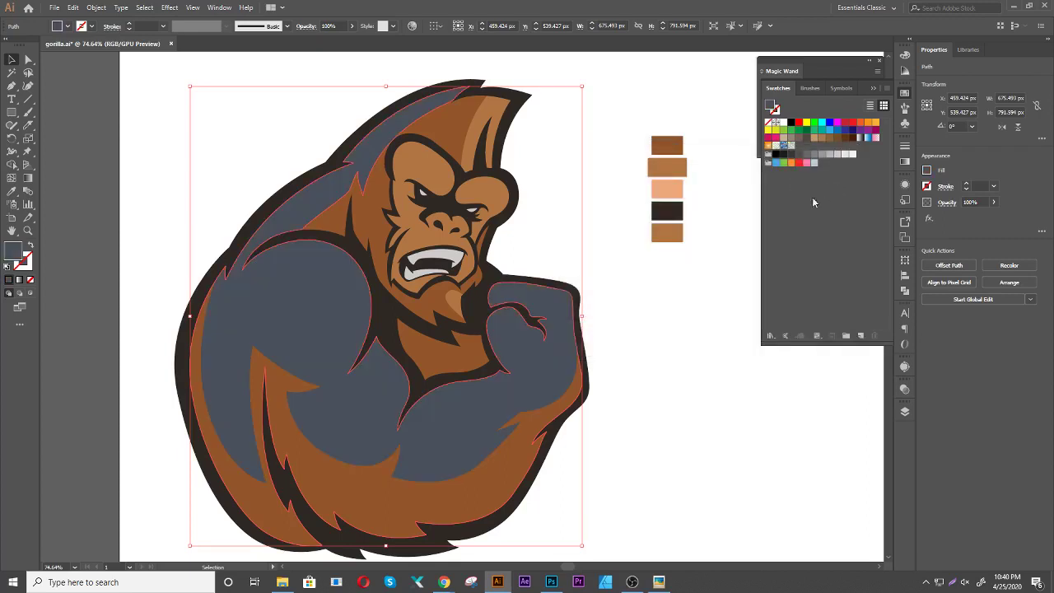
left_click(596, 267)
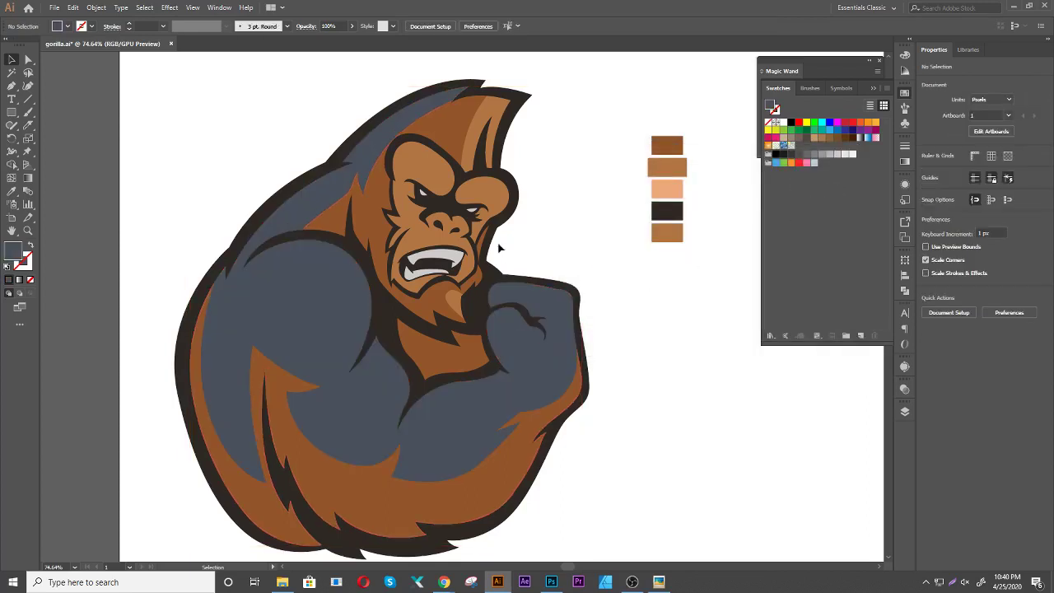
Give the brown head shape the body's grey-blue, then darken it slightly
left_click(378, 208)
key("i")
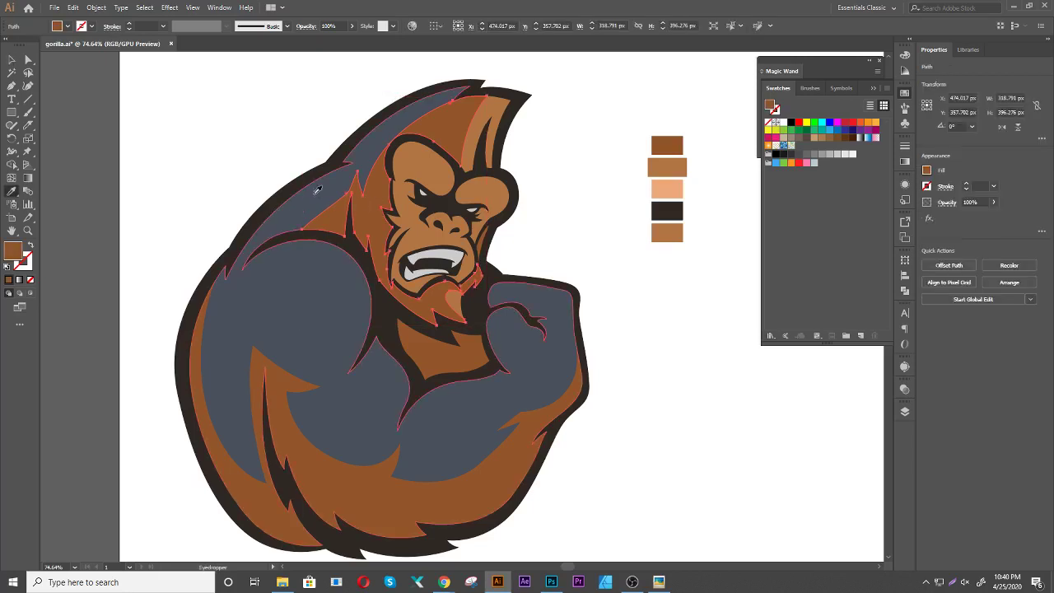
left_click(321, 193)
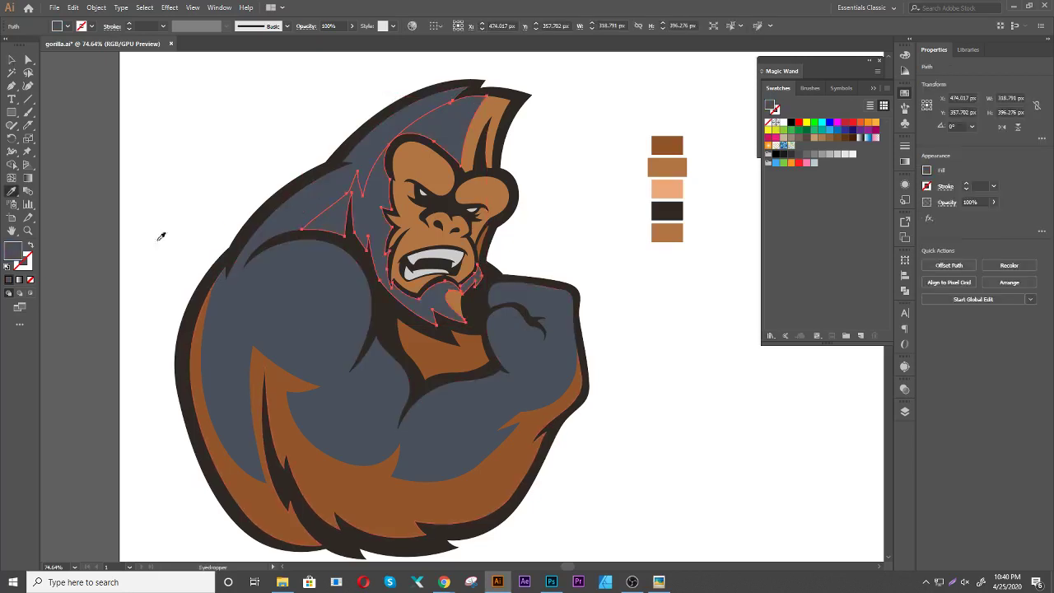
double_click(12, 253)
left_click(592, 288)
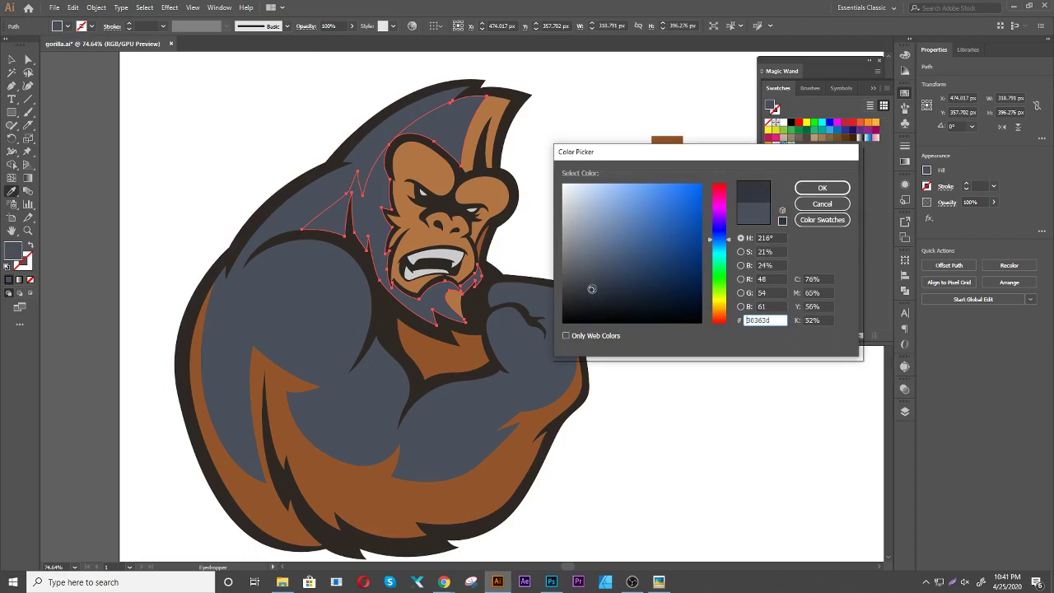
left_click(591, 286)
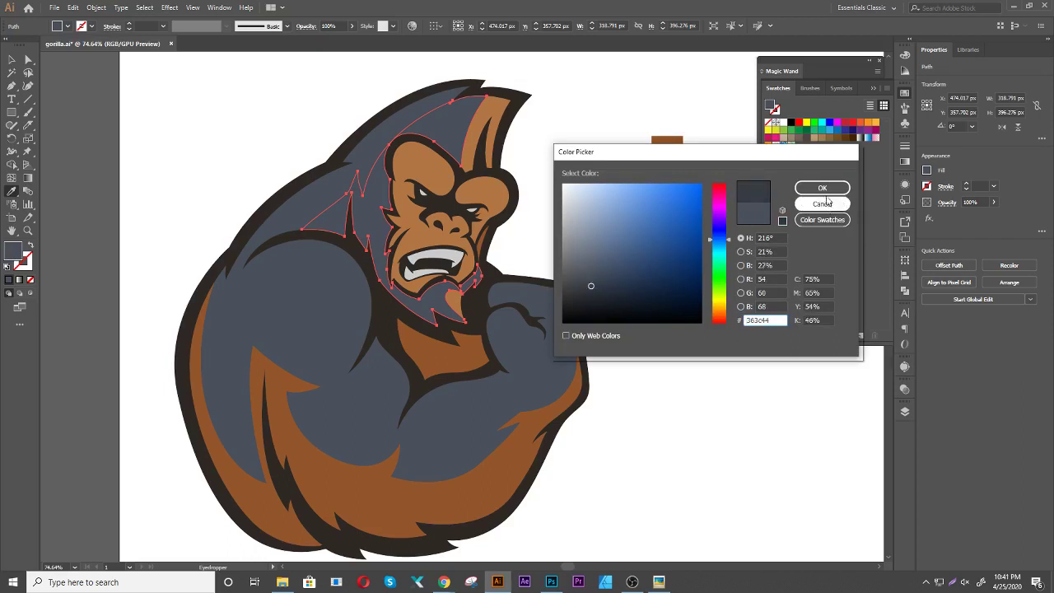
left_click(823, 188)
key("v")
left_click(691, 310)
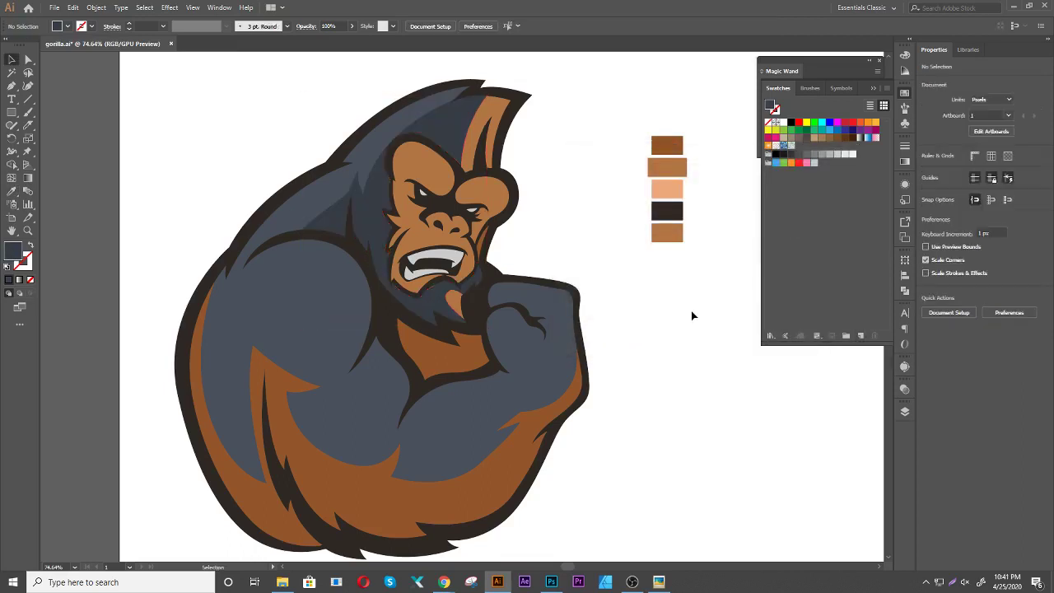
Recolour the orange lower body and the orange hair streak to the dark grey
left_click(336, 478)
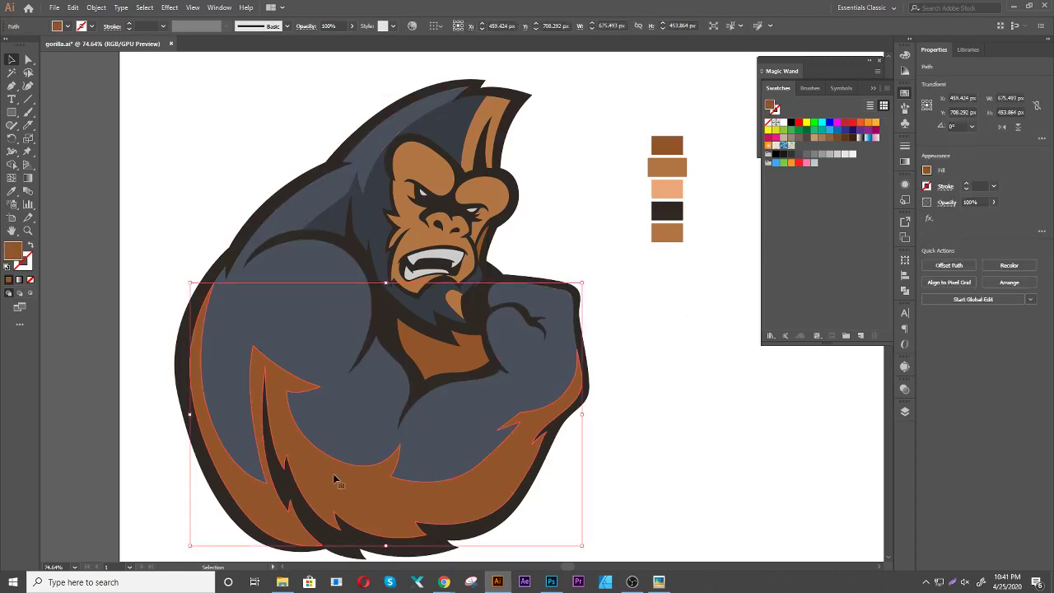
key("i")
left_click(350, 291)
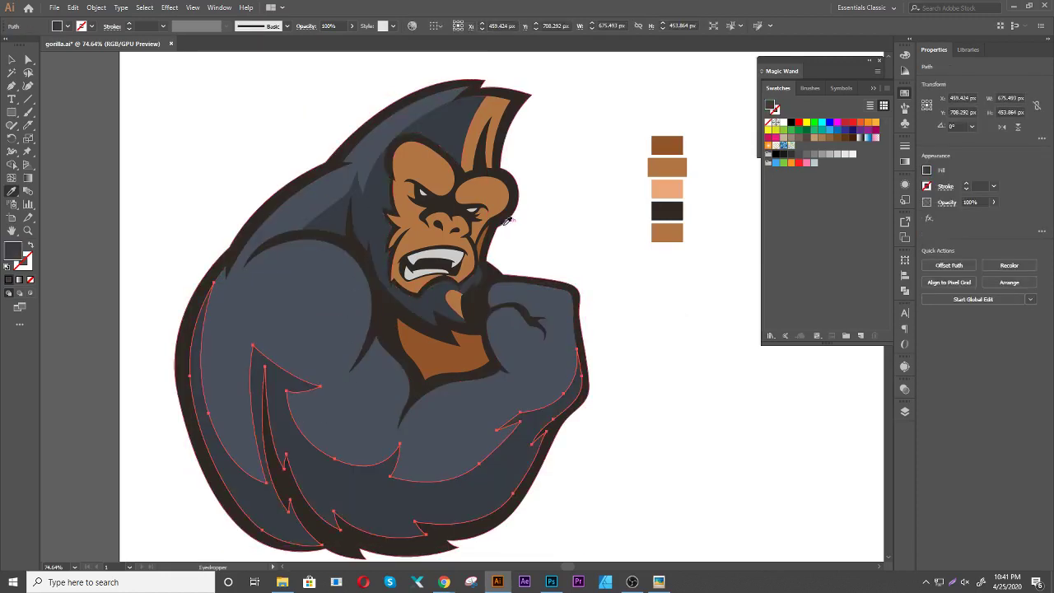
key("v")
left_click(567, 171)
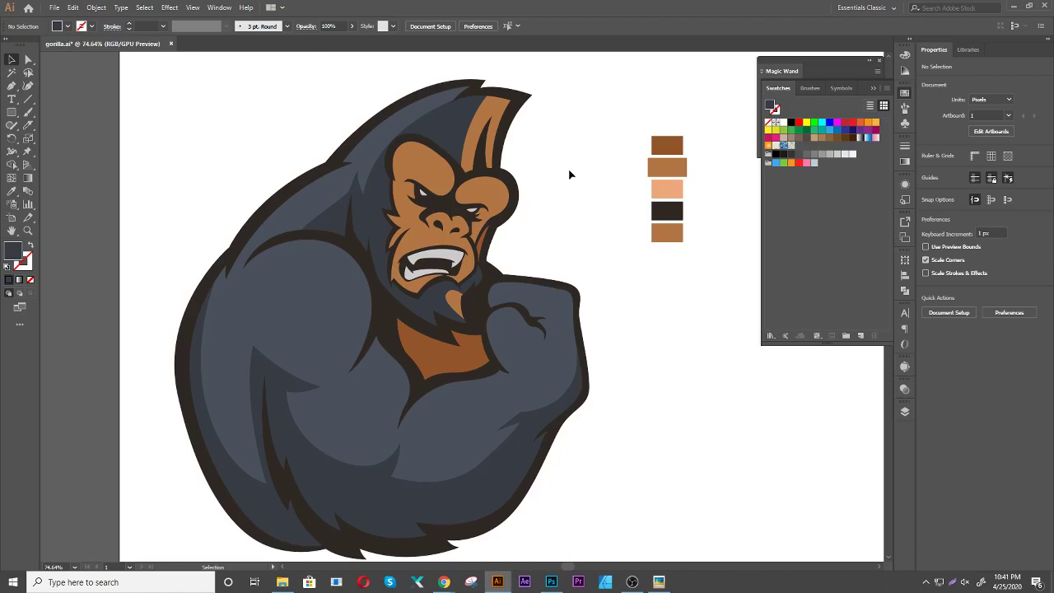
left_click(502, 109)
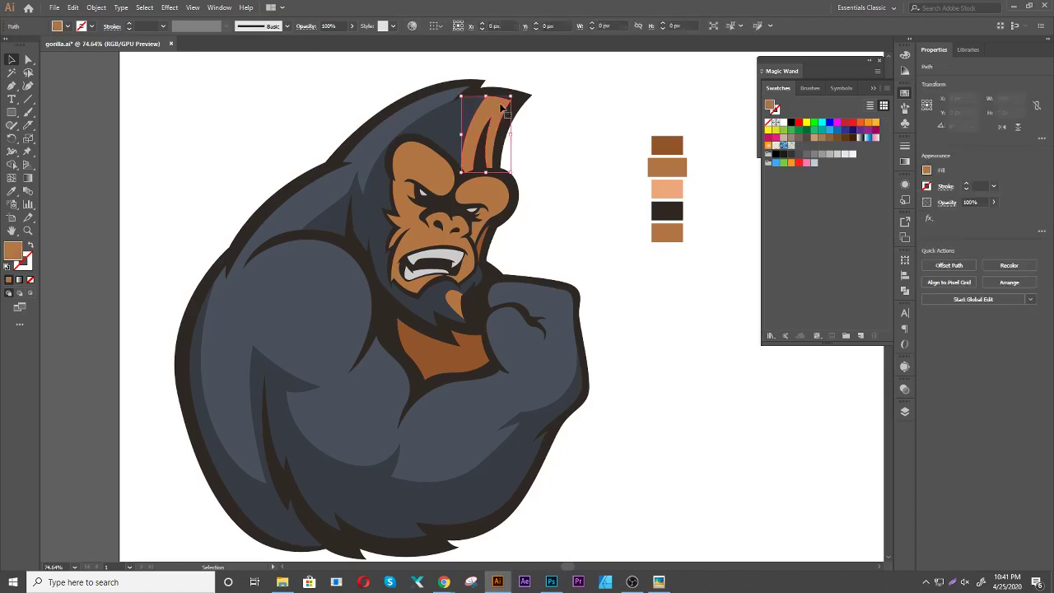
key("i")
left_click(518, 313)
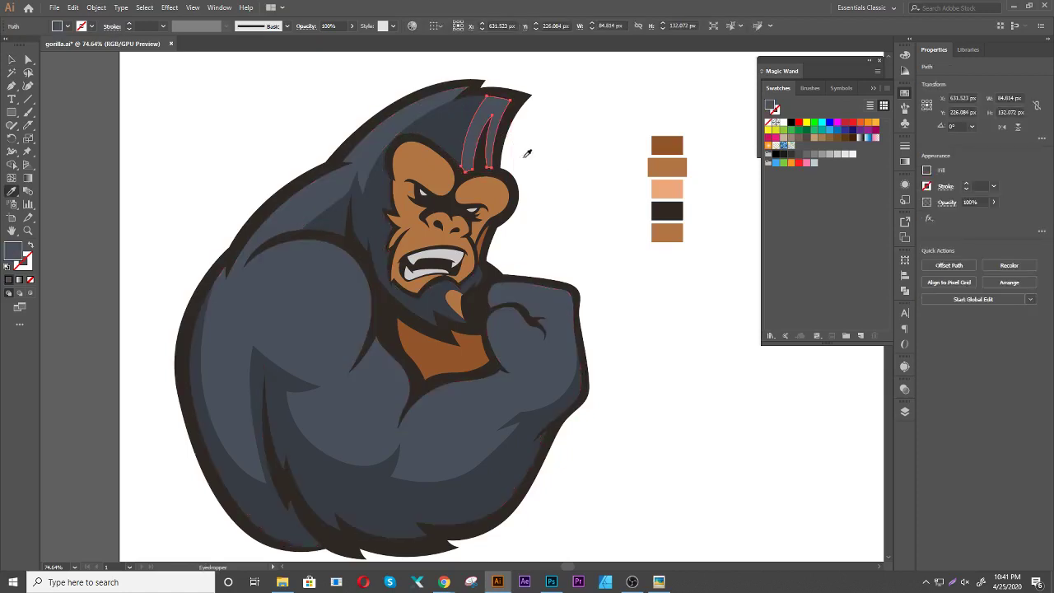
key("v")
left_click(549, 180)
Recolour the small chin shape and the brown cheek sliver to the dark grey fur colour
left_click(457, 303)
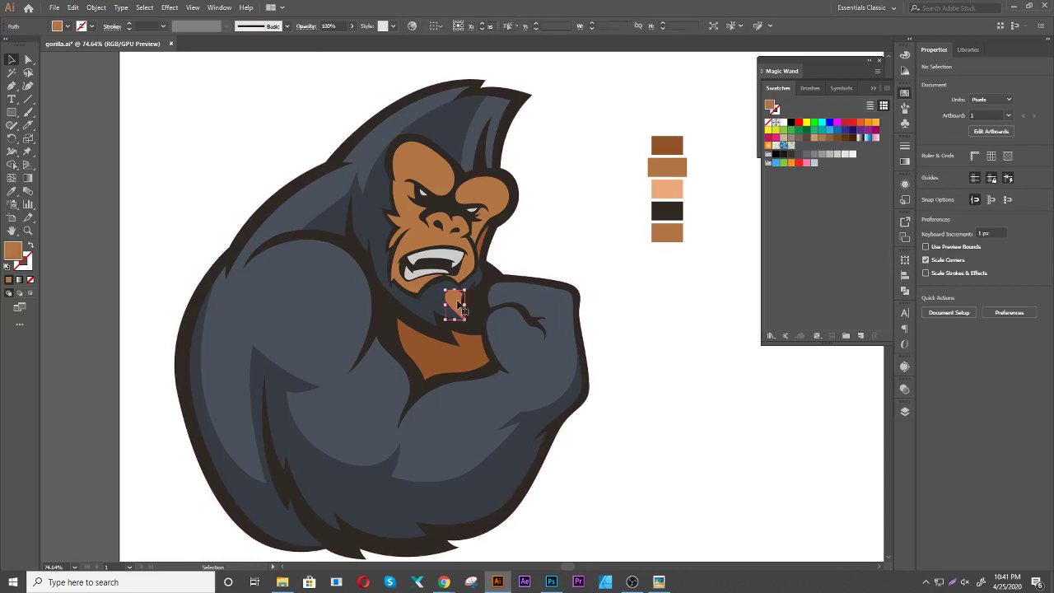
key("i")
left_click(369, 146)
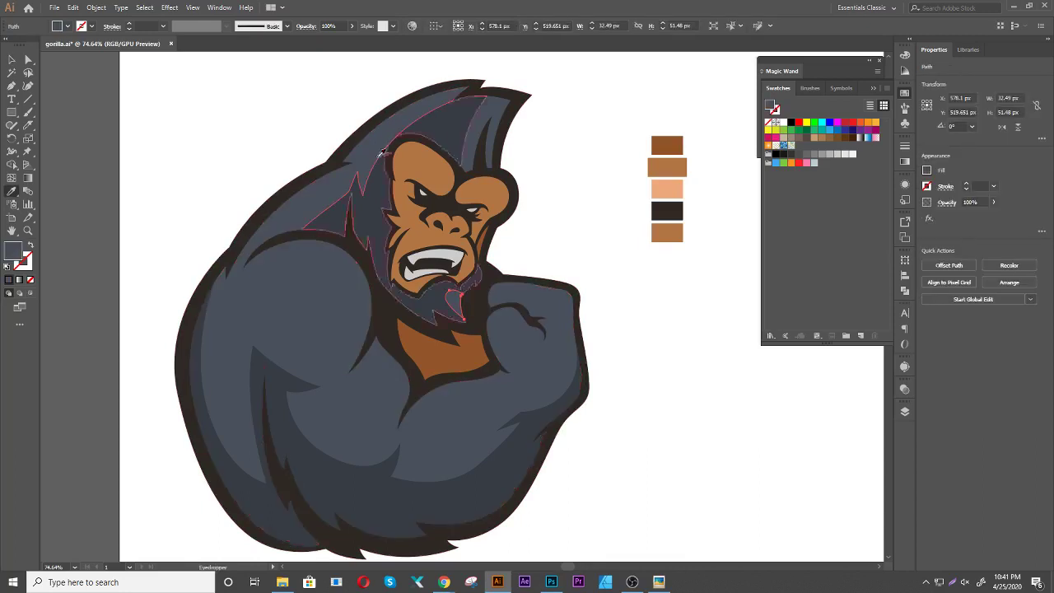
key("a")
left_click(536, 160)
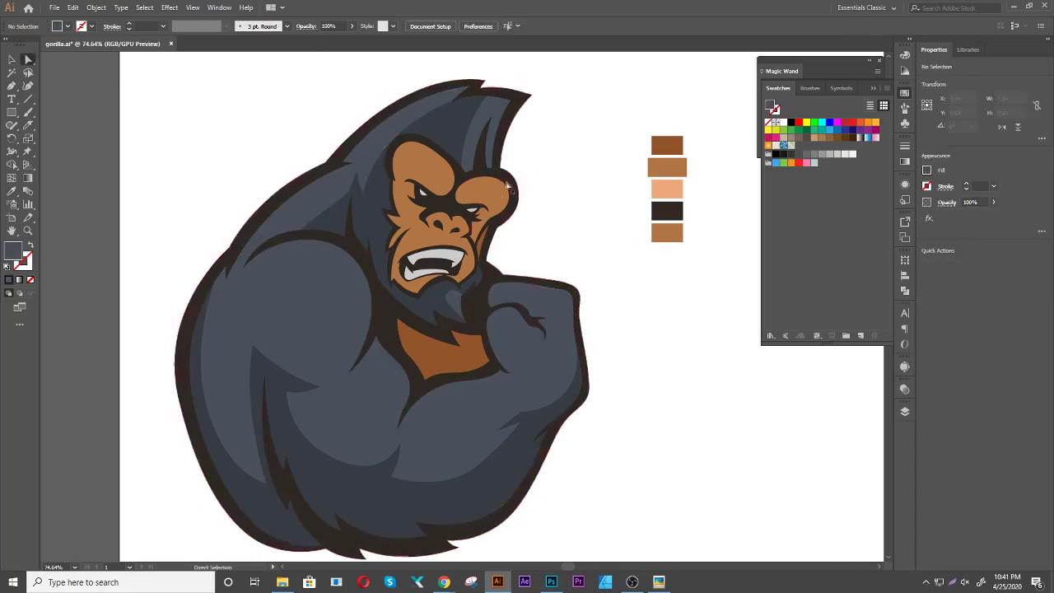
left_click(485, 250)
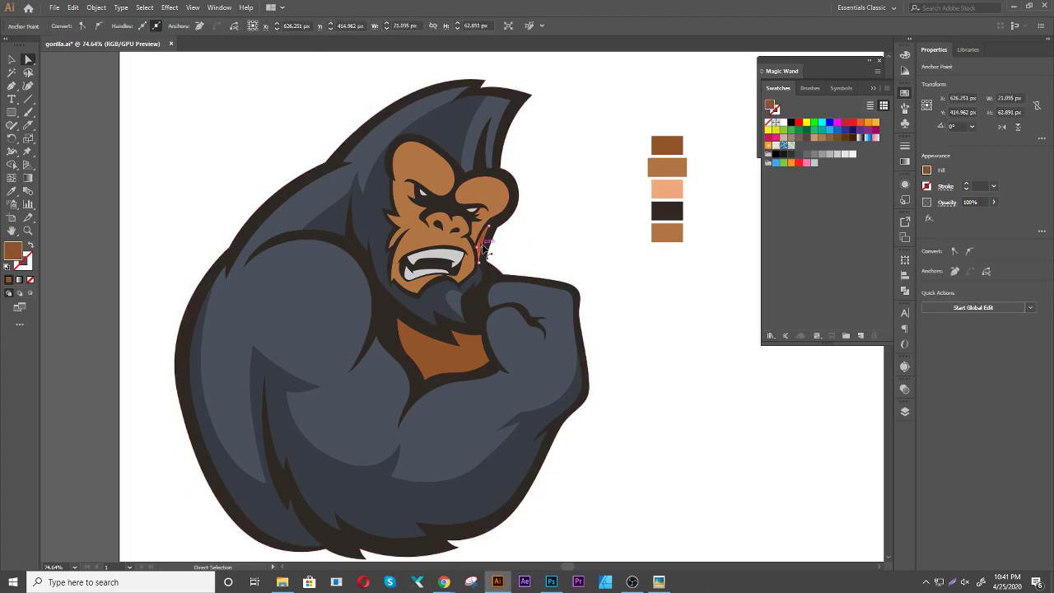
key("i")
left_click(384, 221)
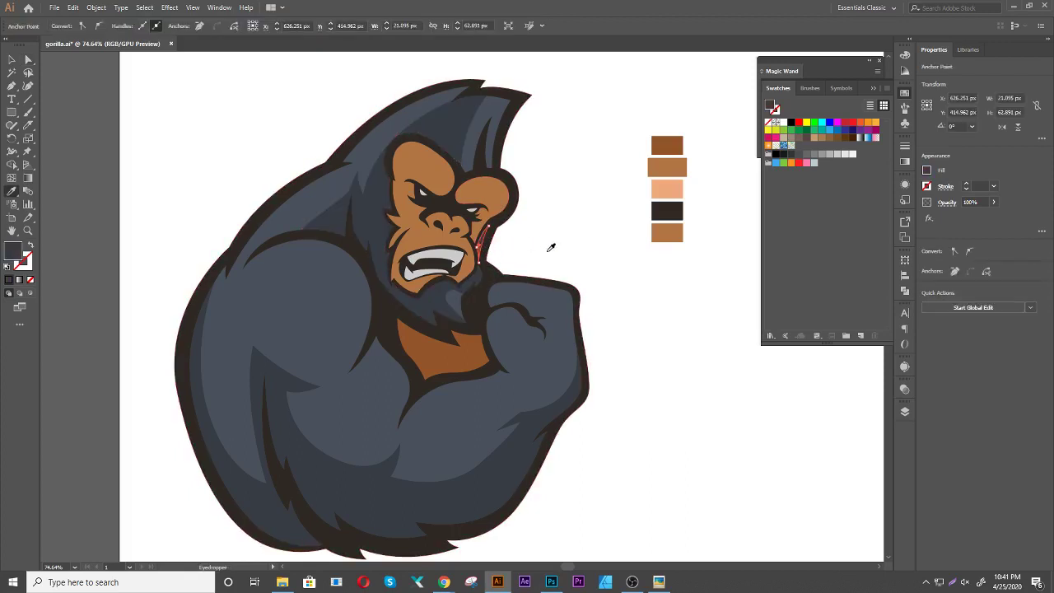
Give the orange chest patch the dark grey fur colour
key("a")
left_click(450, 362)
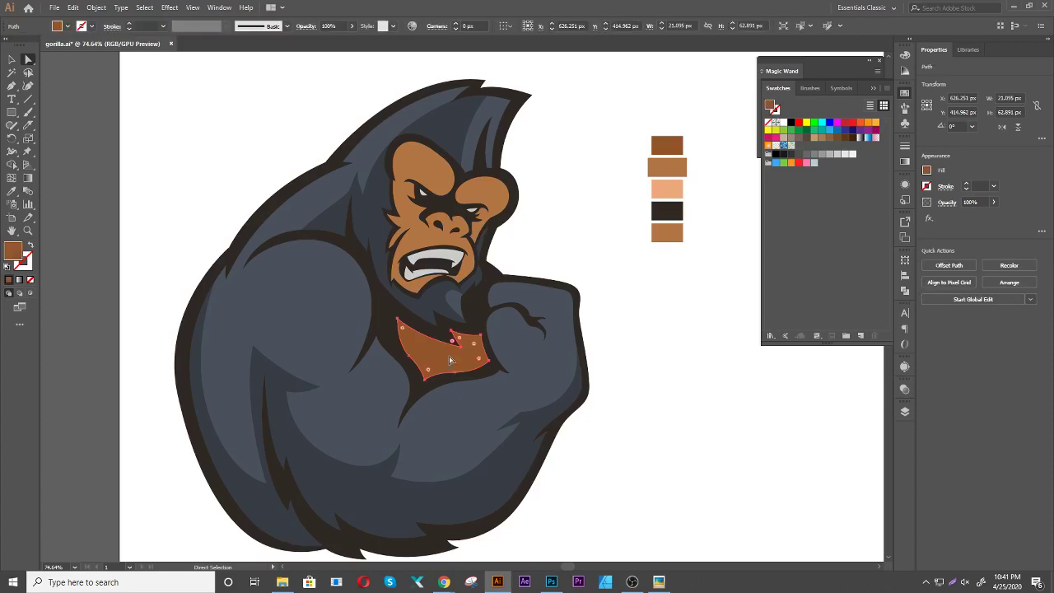
left_click(435, 301, "shift")
key("i")
left_click(441, 294)
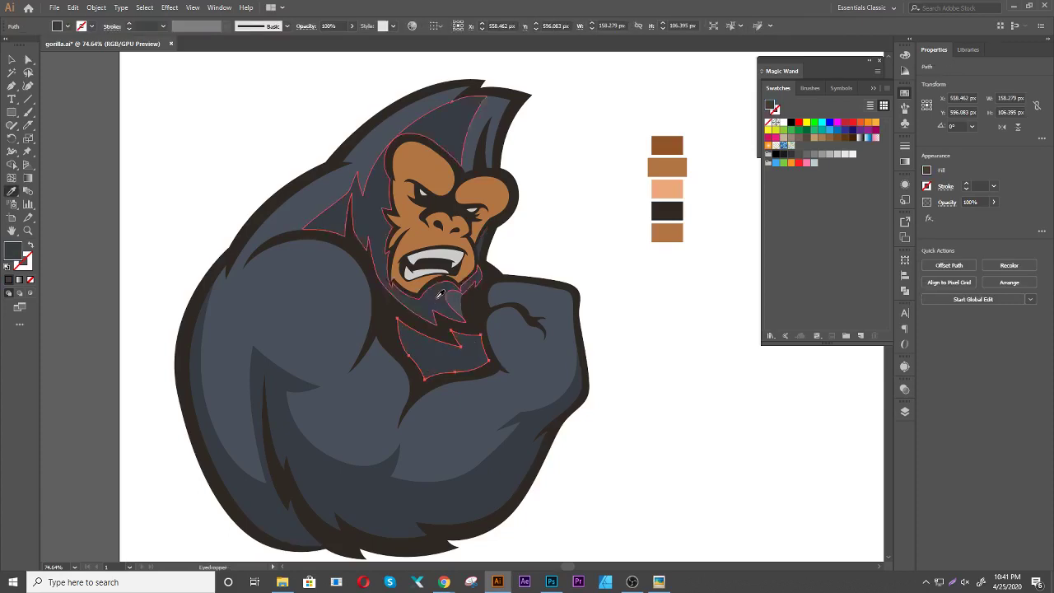
key("v")
left_click(568, 256)
key("space")
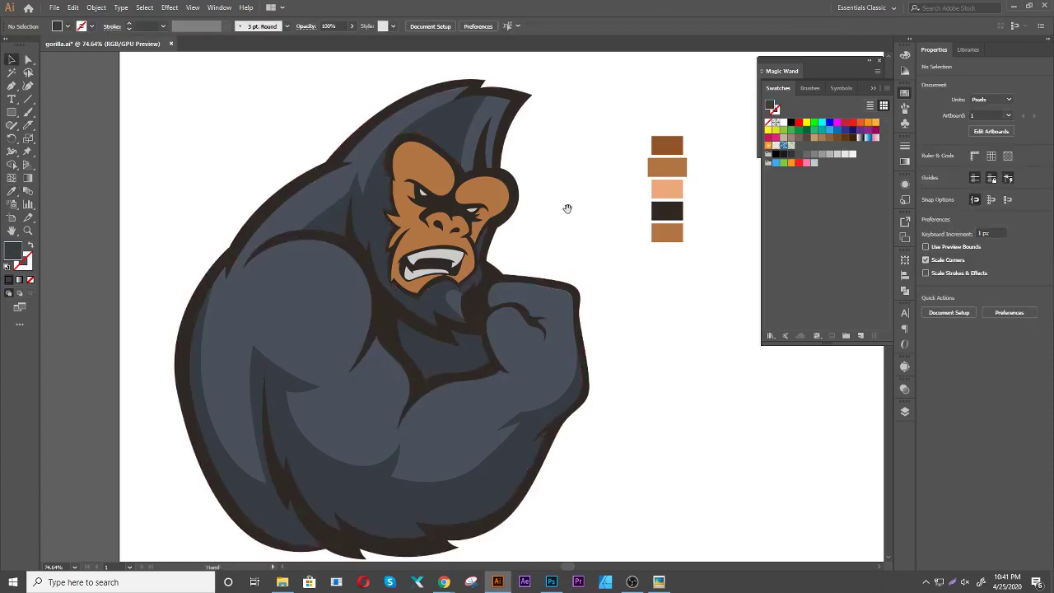
left_click_drag(568, 180, 573, 202)
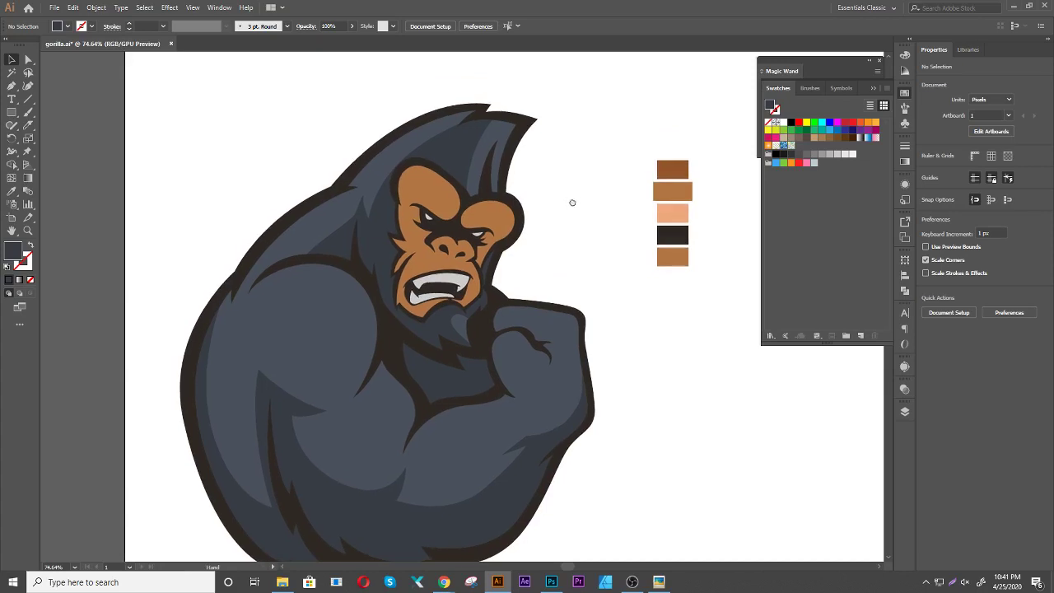
Fill the right-eye patch and left face patch with light grey-blue #8692a3
left_click(498, 216)
left_click(428, 202, "shift")
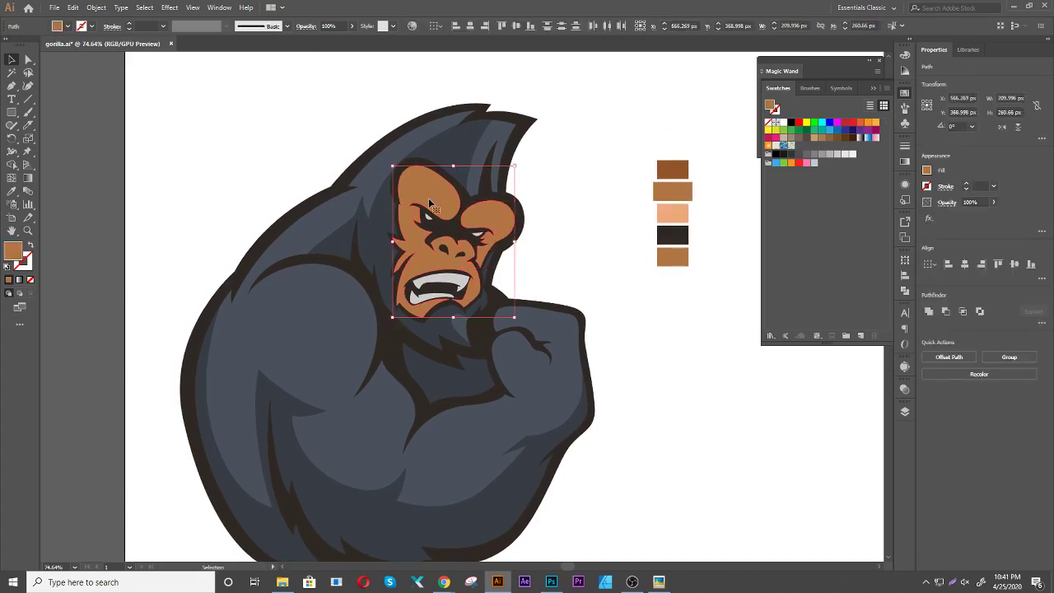
key("i")
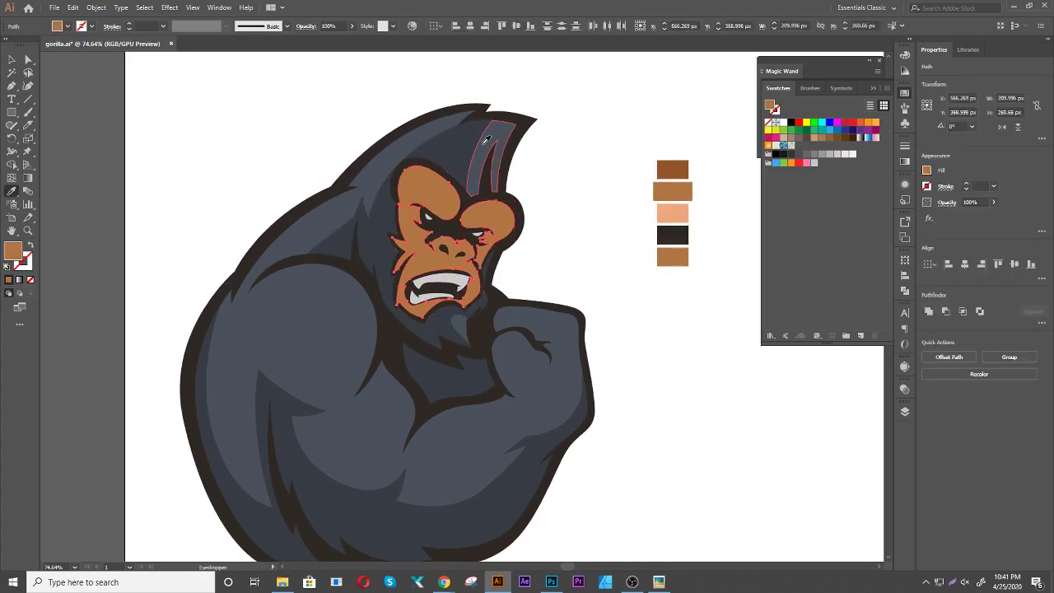
left_click(486, 140)
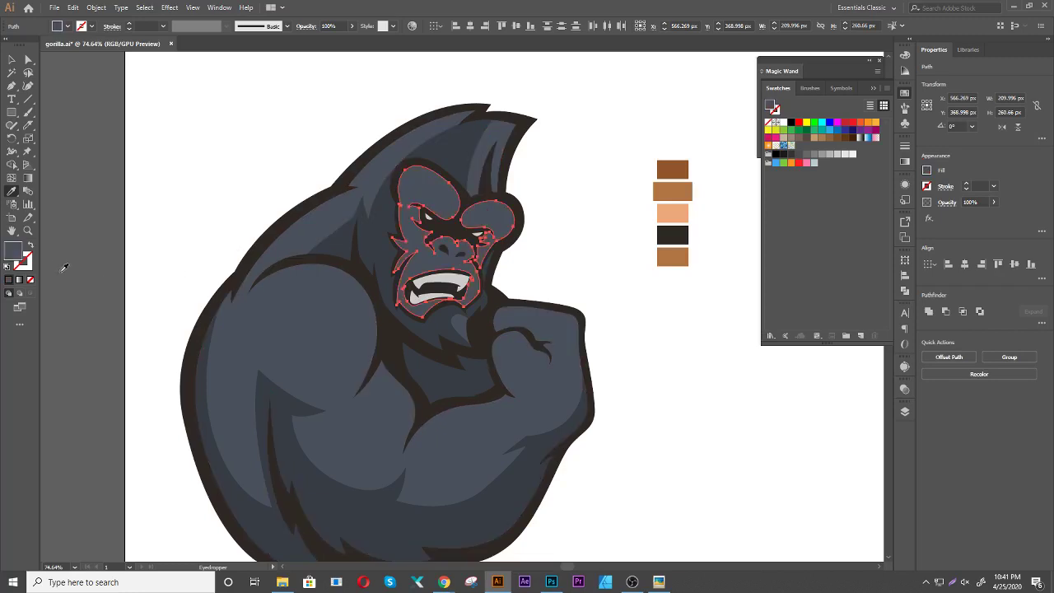
double_click(14, 254)
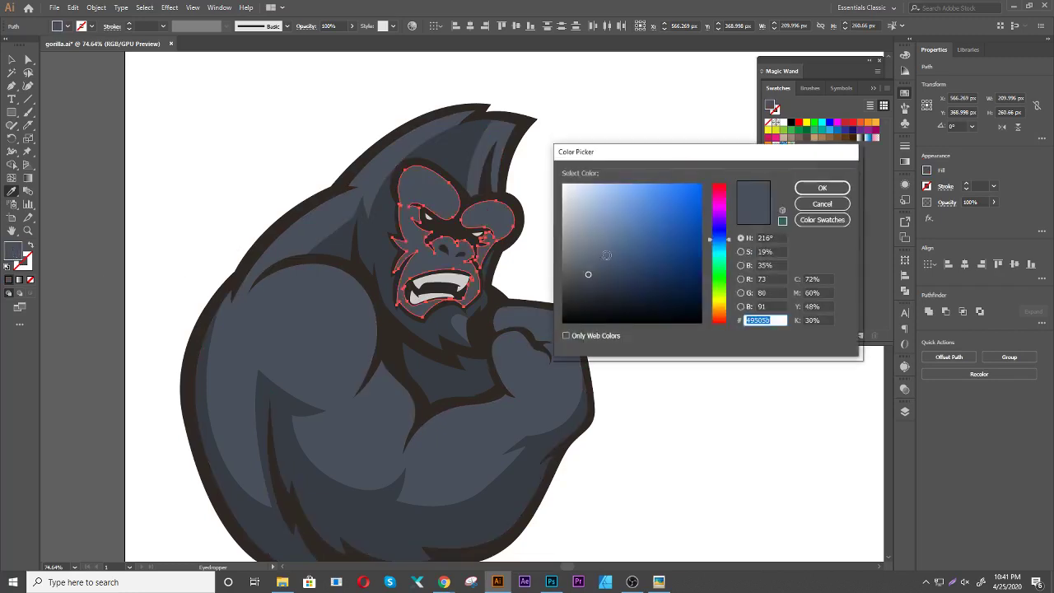
left_click(588, 233)
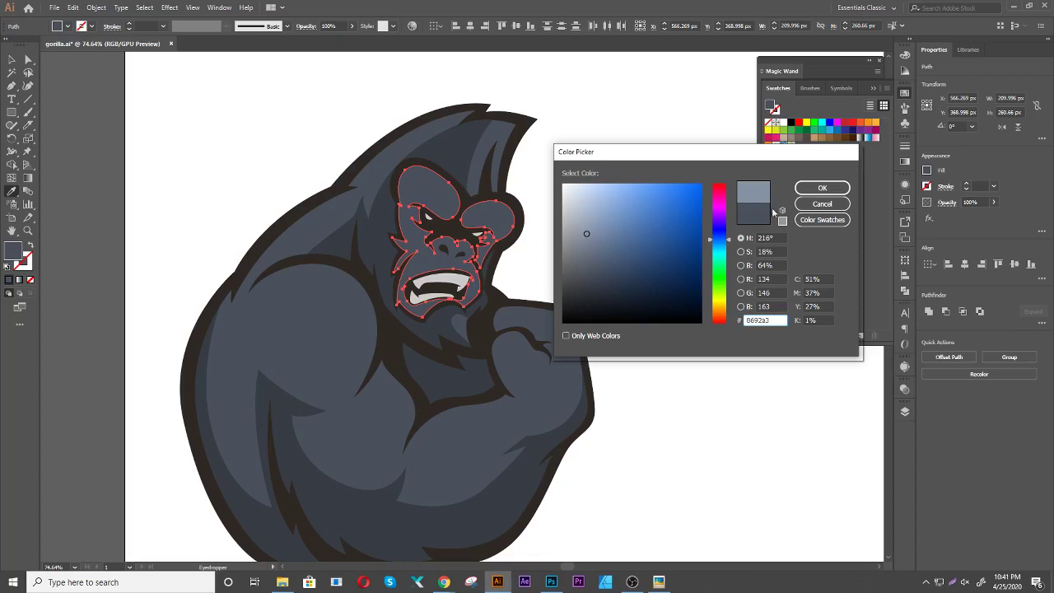
left_click(799, 191)
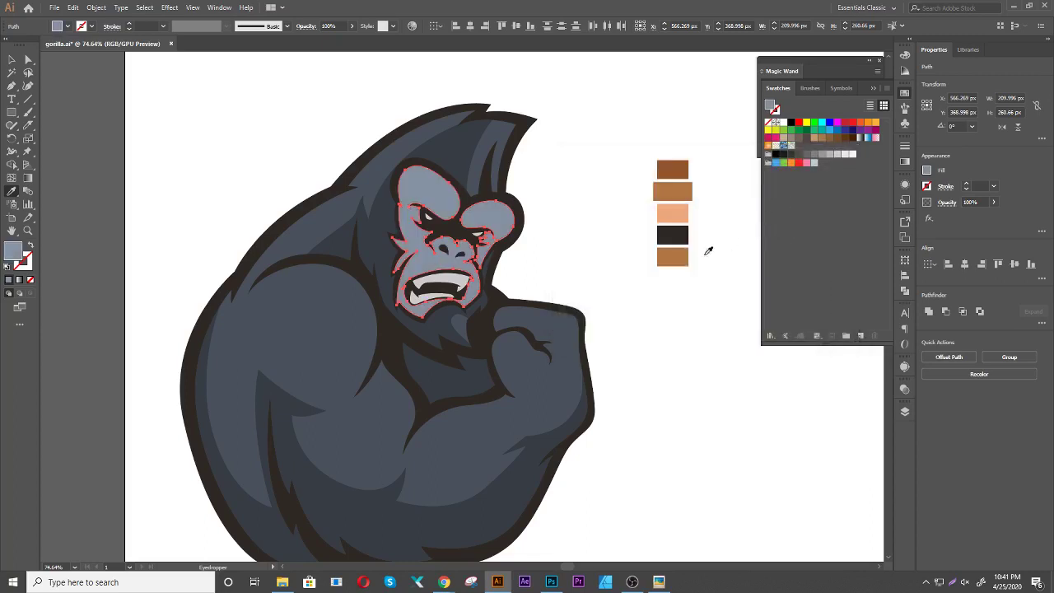
key("v")
left_click(650, 352)
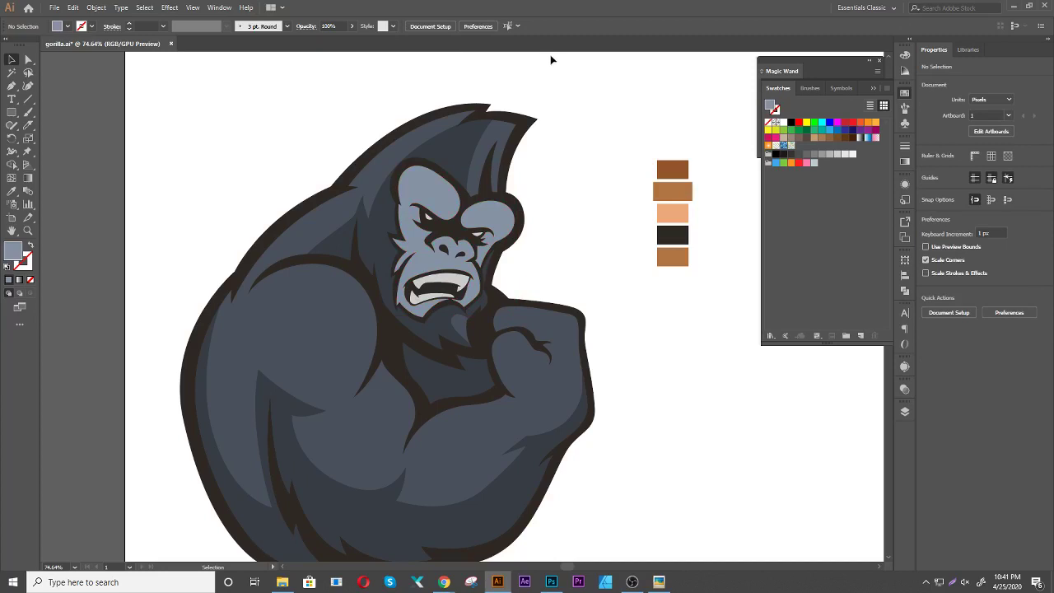
Delete the five colour sample squares beside the artwork
mouse_move(586, 249)
left_mouse_down()
mouse_move(551, 198)
mouse_move(576, 203)
left_mouse_up()
mouse_move(684, 107)
left_mouse_down()
mouse_move(623, 266)
mouse_move(603, 255)
left_mouse_up()
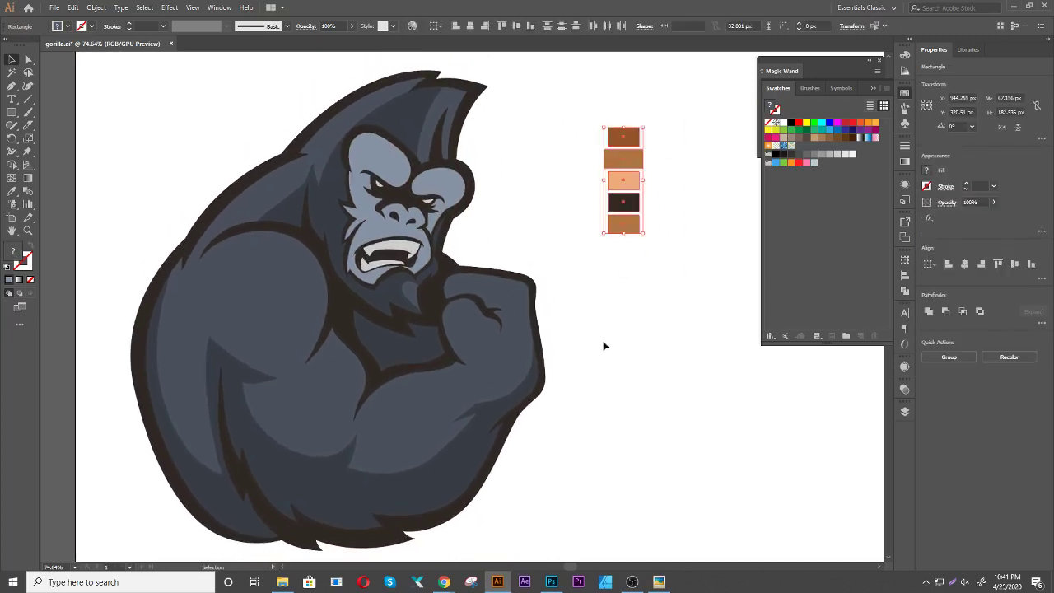
key("Delete")
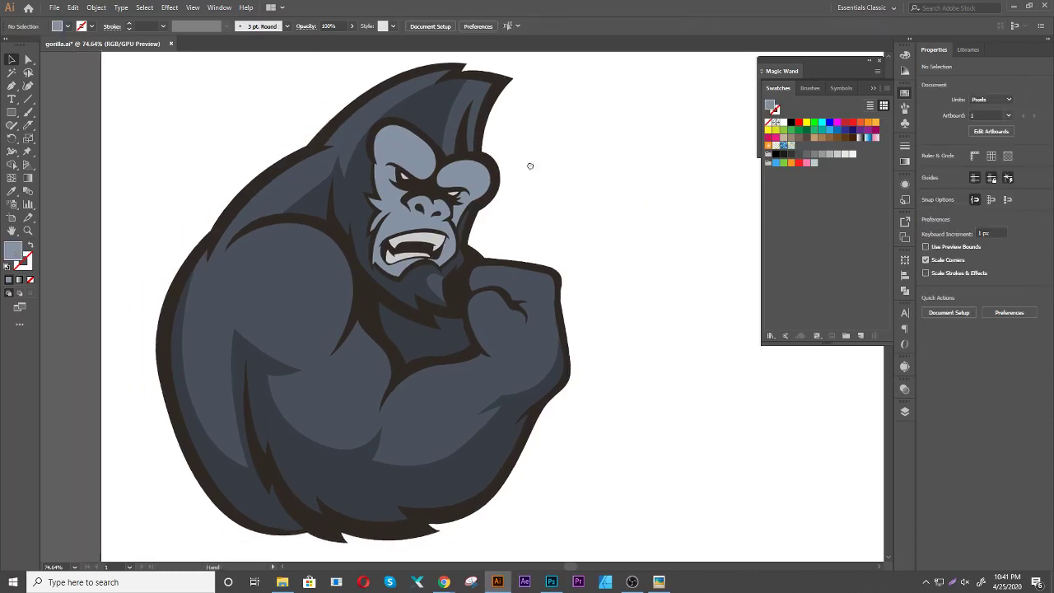
Recolour the gorilla's outer outline from dark brown to near-black #1b1a1c
left_click_drag(494, 200, 624, 197)
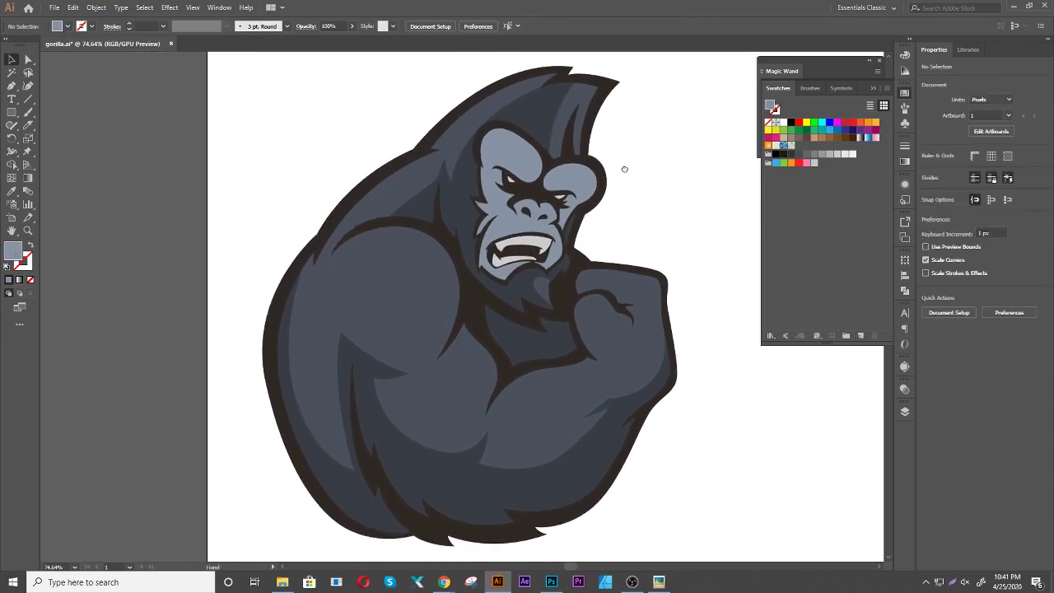
left_click(369, 175)
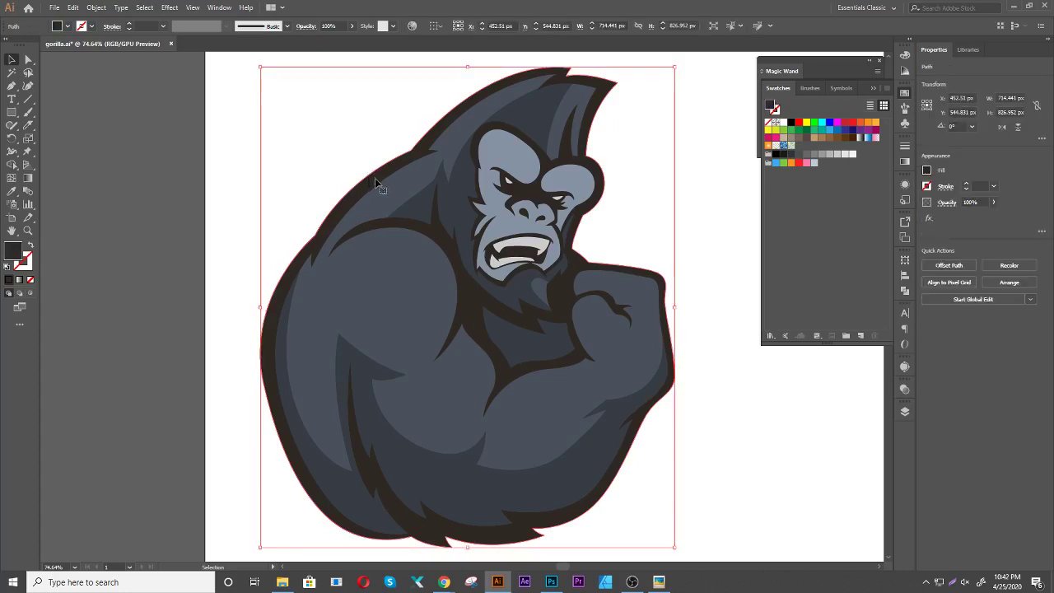
key("i")
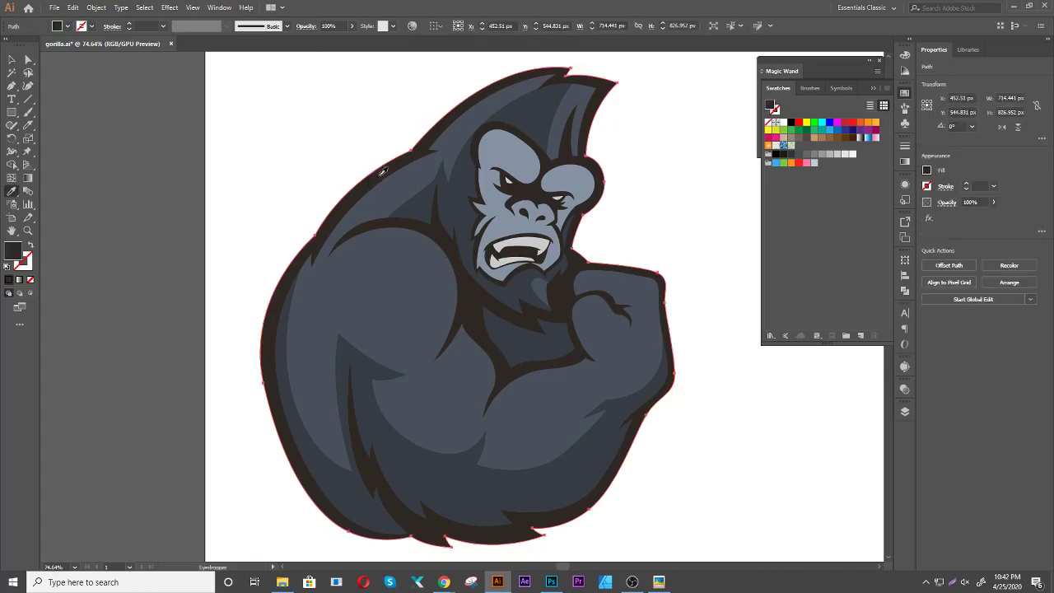
left_click(456, 207)
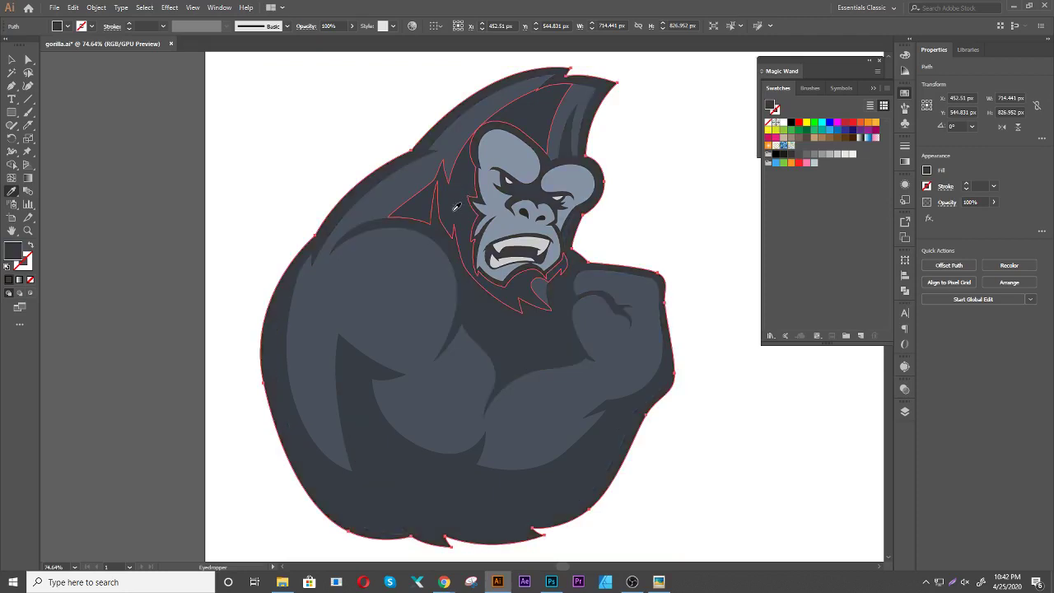
double_click(12, 252)
left_click_drag(585, 300, 586, 307)
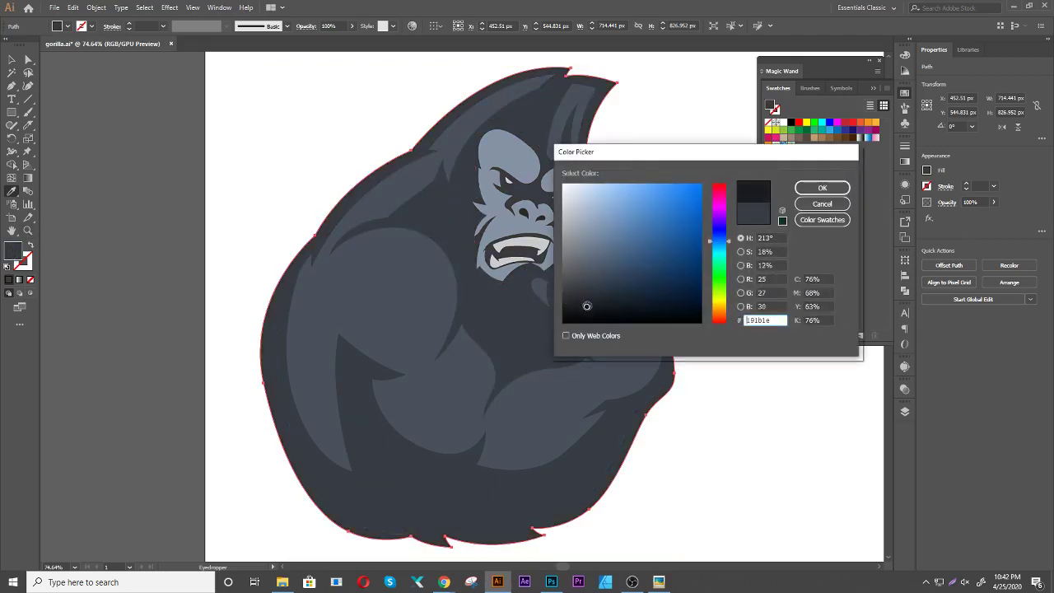
left_click(821, 188)
key("v")
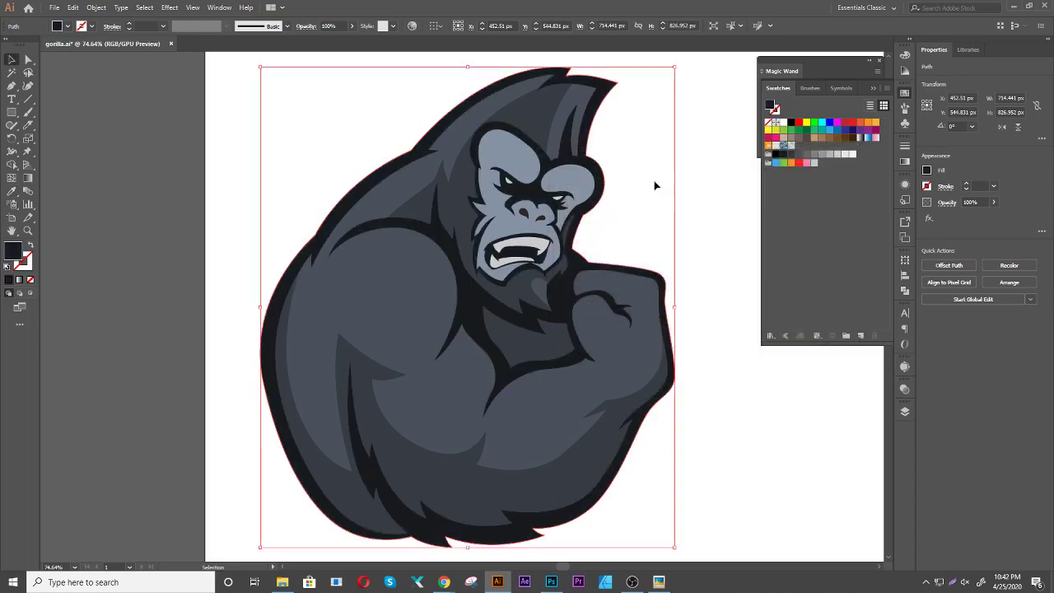
left_click(667, 183)
left_click_drag(667, 184, 645, 198)
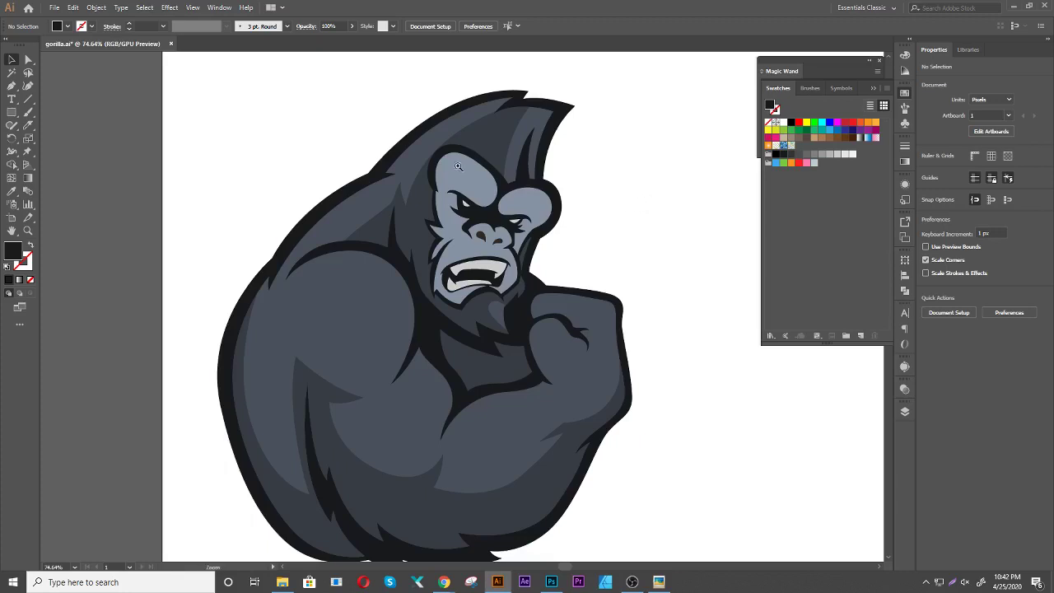
Knife-cut the light grey face shape across the forehead and the right brow
scroll(447, 161, "up", 2)
scroll(447, 162, "up", 2)
scroll(461, 181, "up", 1)
key("a")
left_click(487, 207)
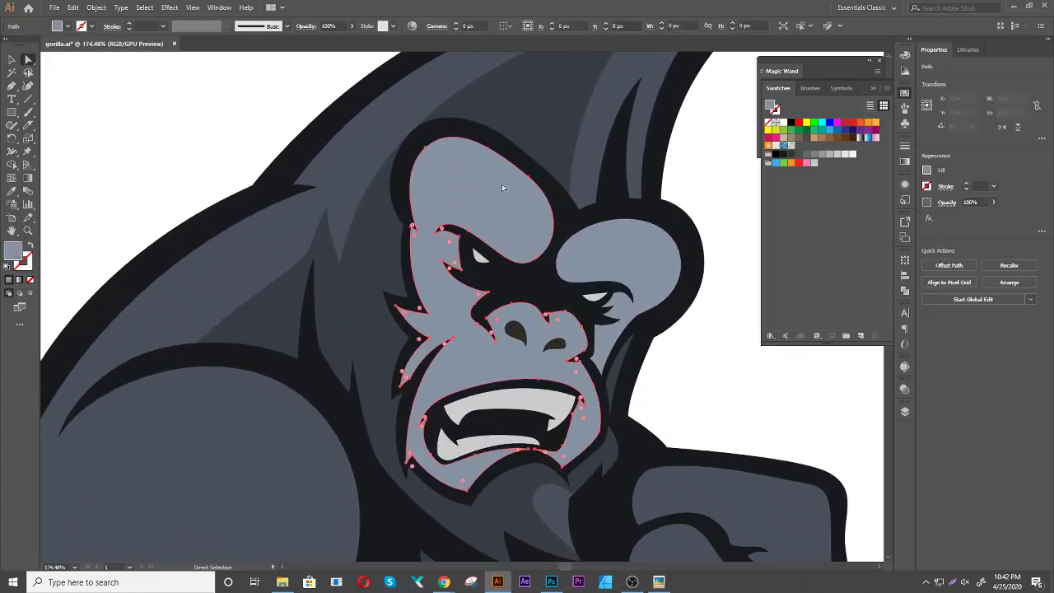
key("shift+e")
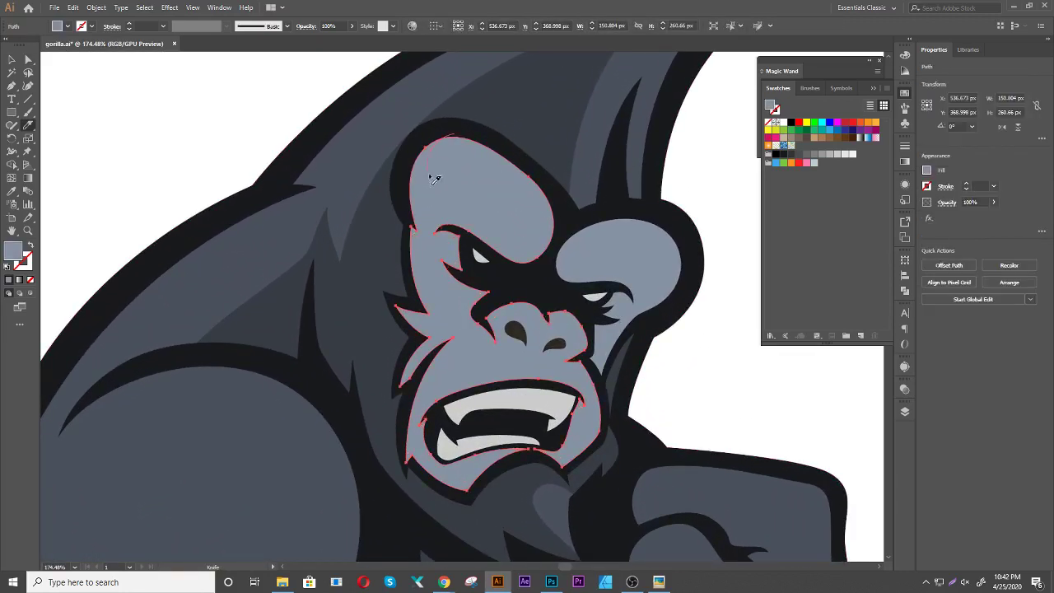
left_click_drag(552, 231, 553, 233)
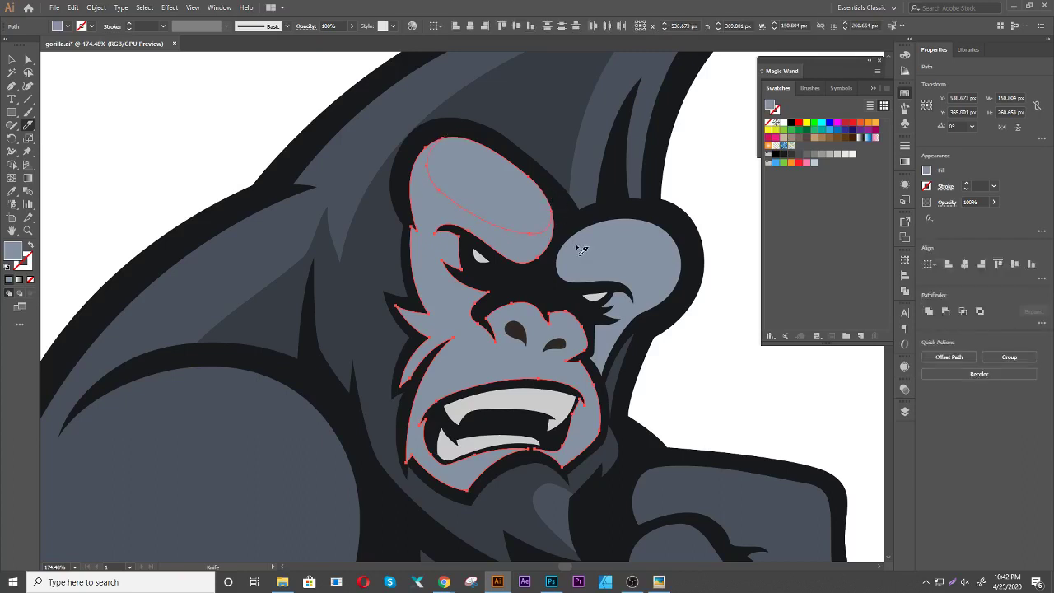
key("a")
left_click(582, 259)
key("shift+e")
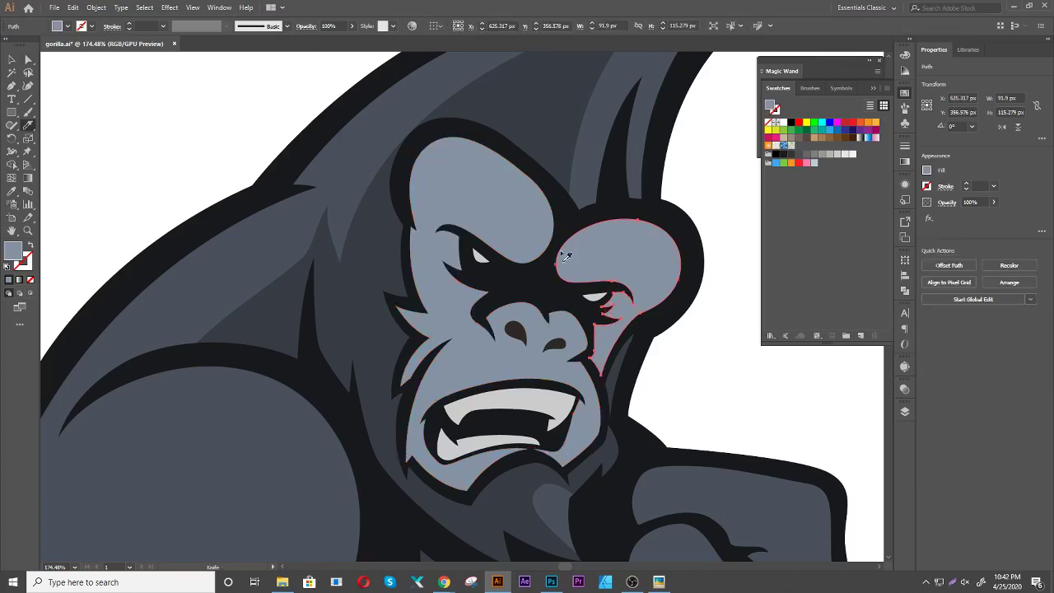
mouse_move(556, 264)
left_mouse_down()
mouse_move(603, 270)
mouse_move(671, 303)
left_mouse_up()
key("a")
left_click(696, 348)
Fill the lower face and brow pieces with darker grey-blue #6b7889
left_click(463, 290)
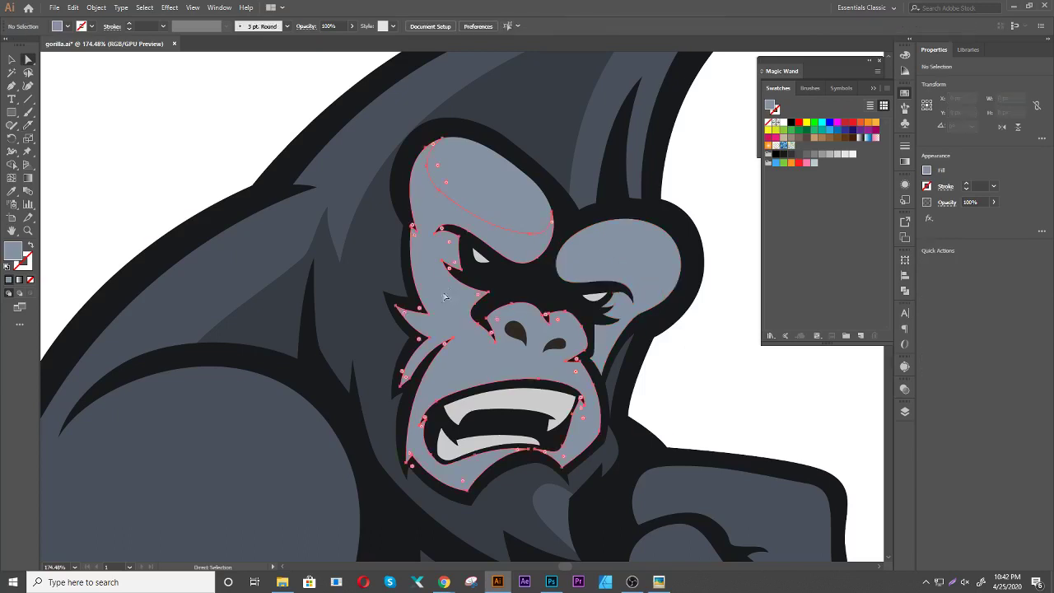
double_click(12, 253)
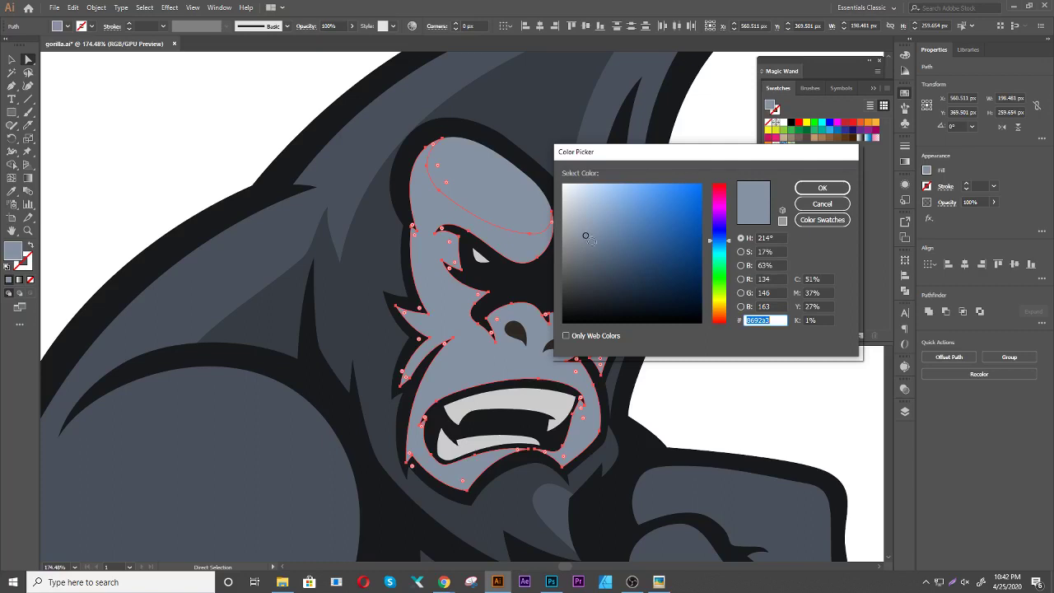
left_click_drag(585, 236, 592, 247)
left_click(822, 191)
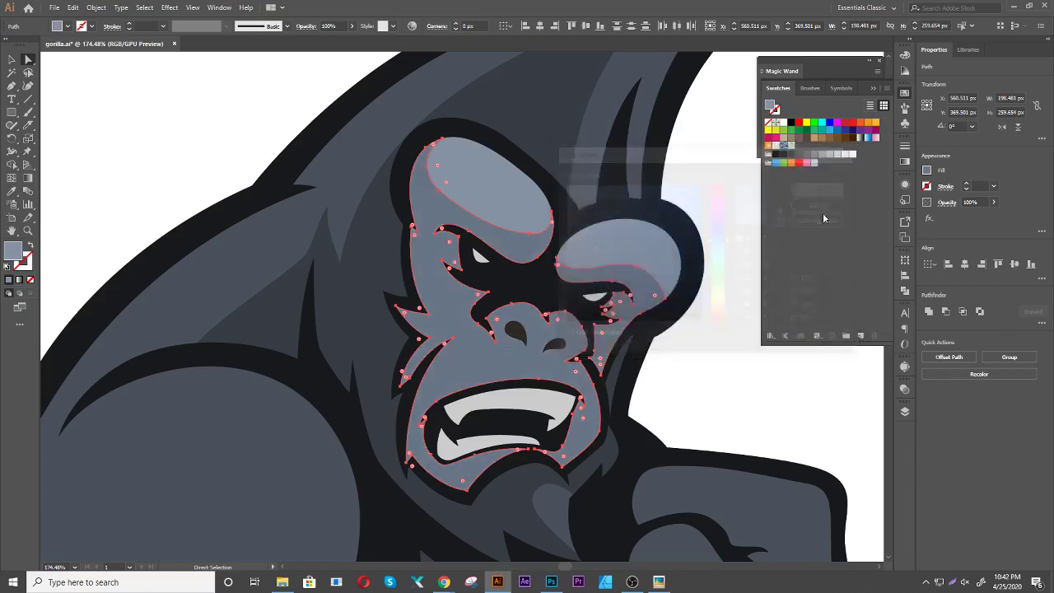
left_click(714, 368)
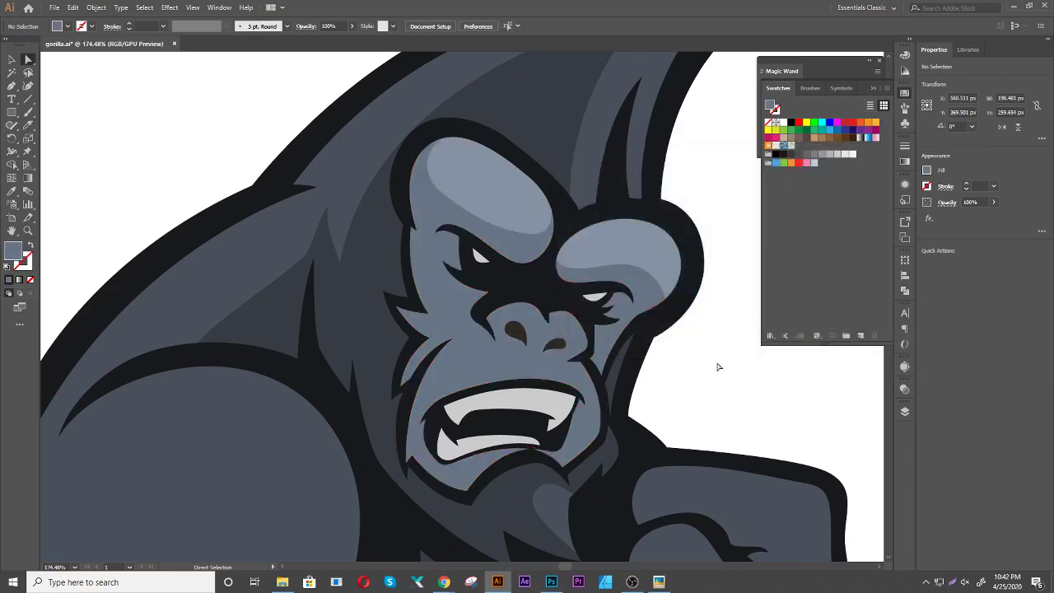
left_click(511, 329)
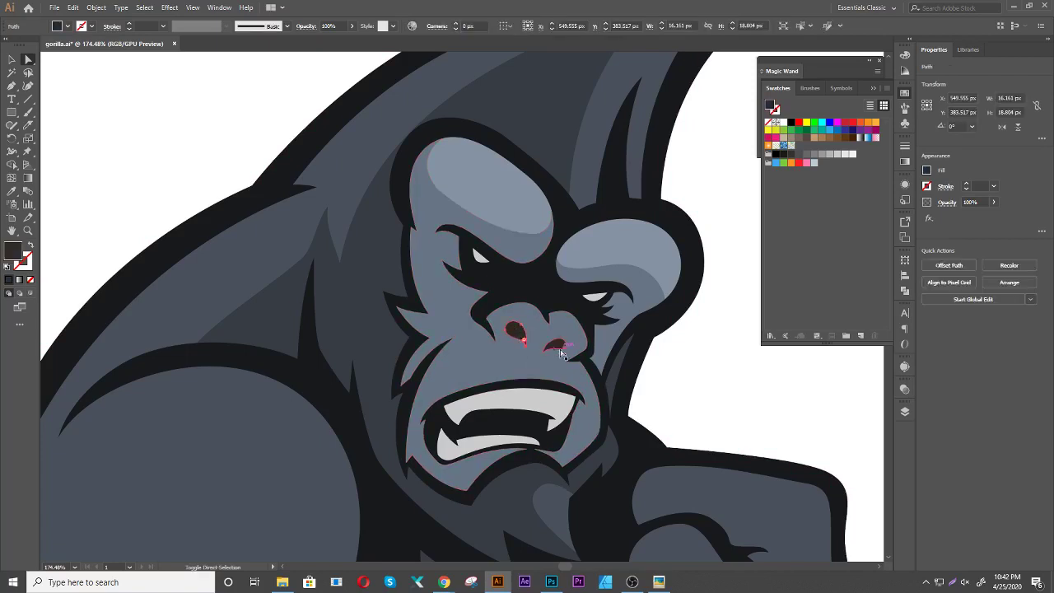
left_click(699, 374)
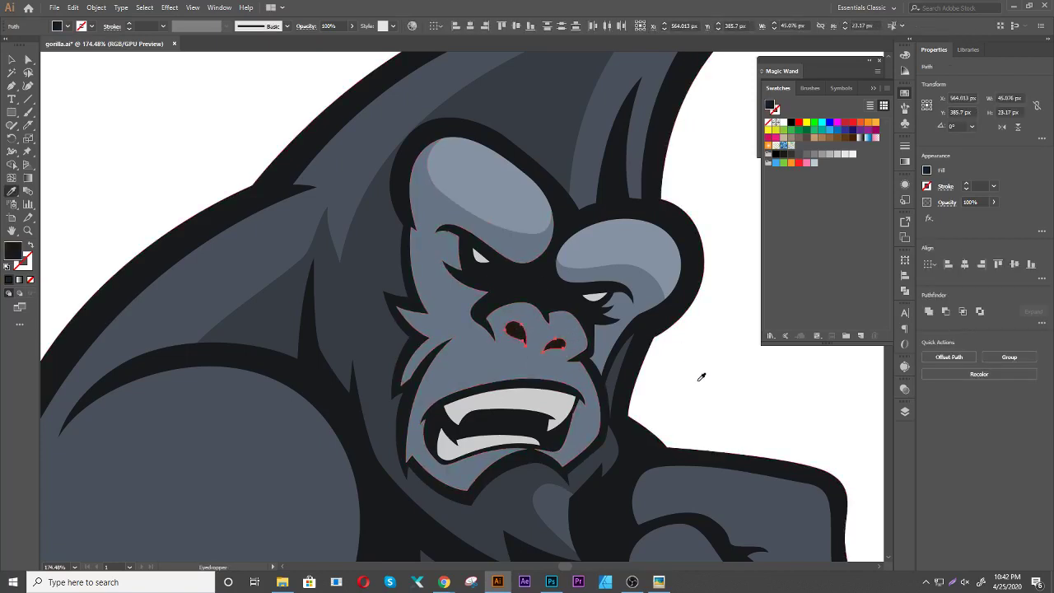
Knife-cut the face shape beneath the left and right eyes
key("v")
key("a")
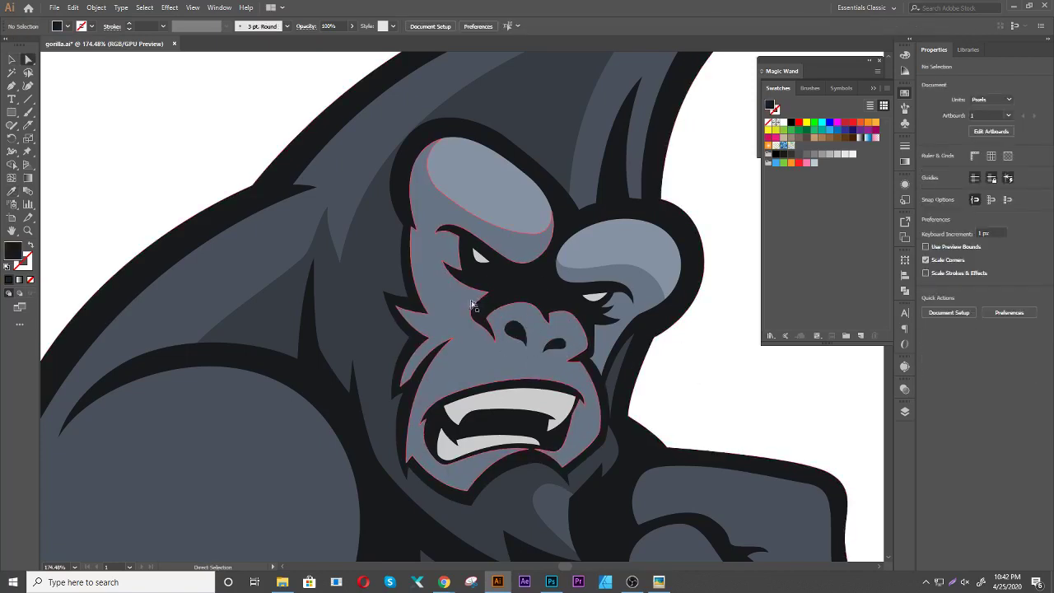
left_click(468, 301)
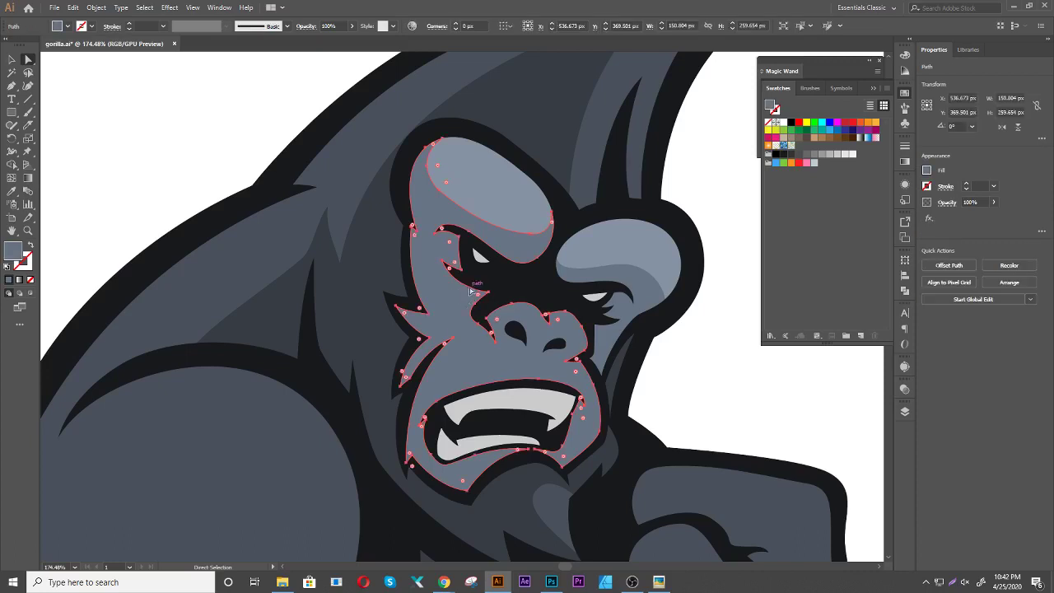
key("shift+e")
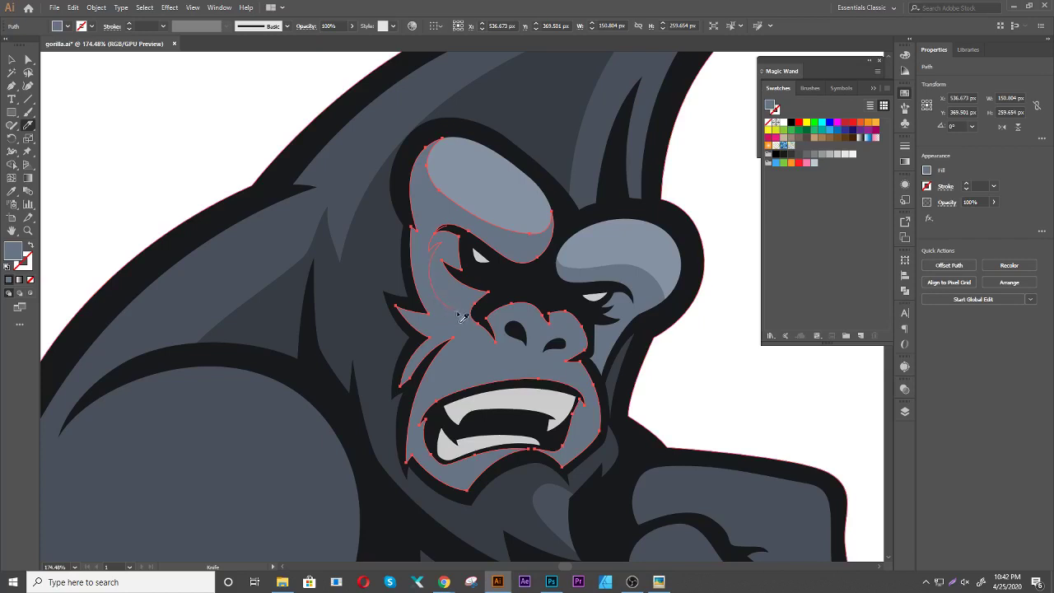
left_click_drag(482, 327, 616, 340)
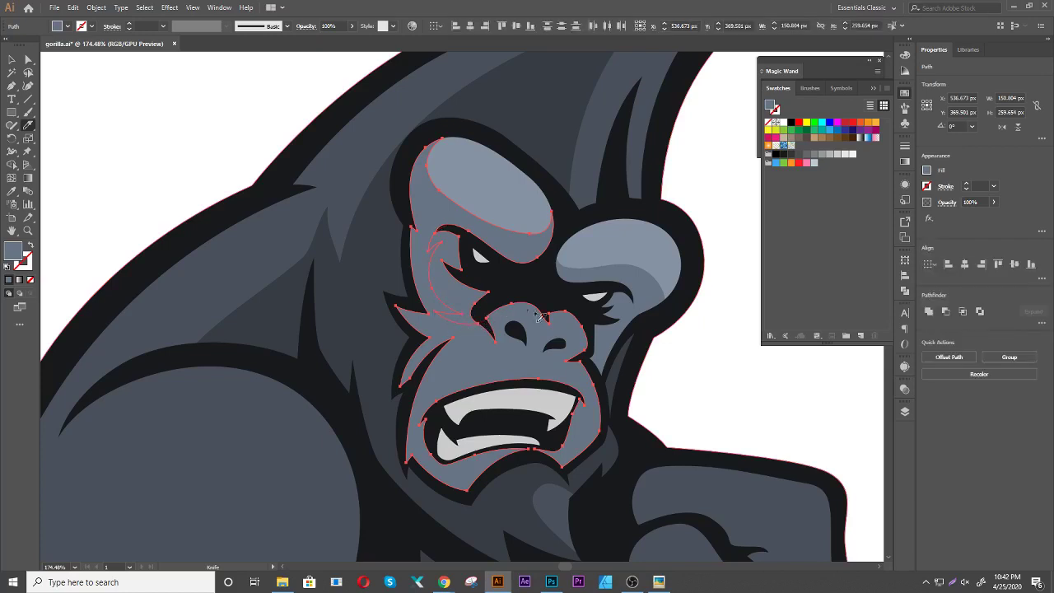
key("a")
left_click(613, 346)
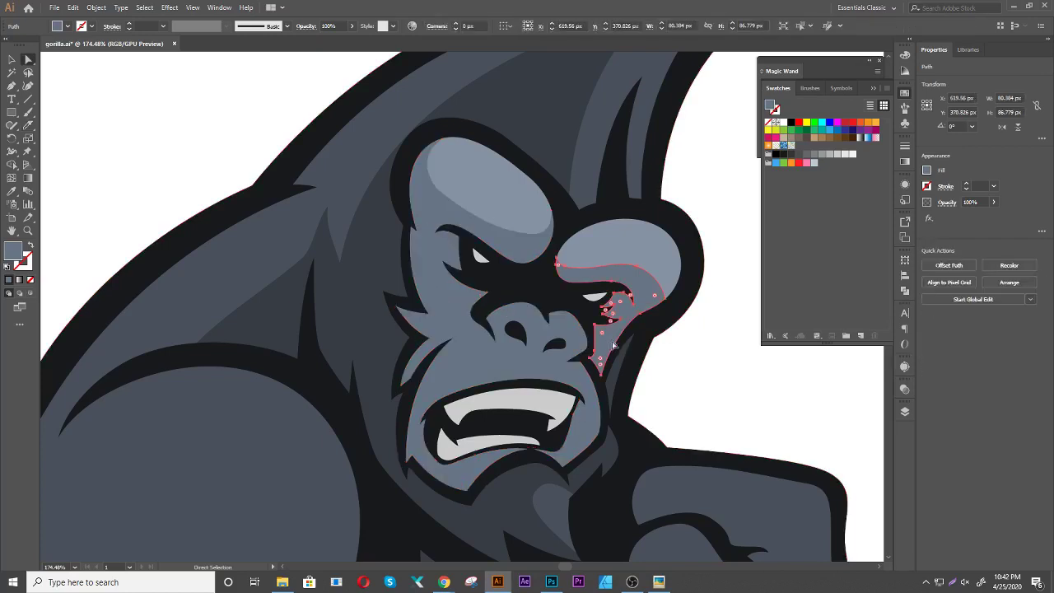
left_click_drag(630, 298, 635, 318)
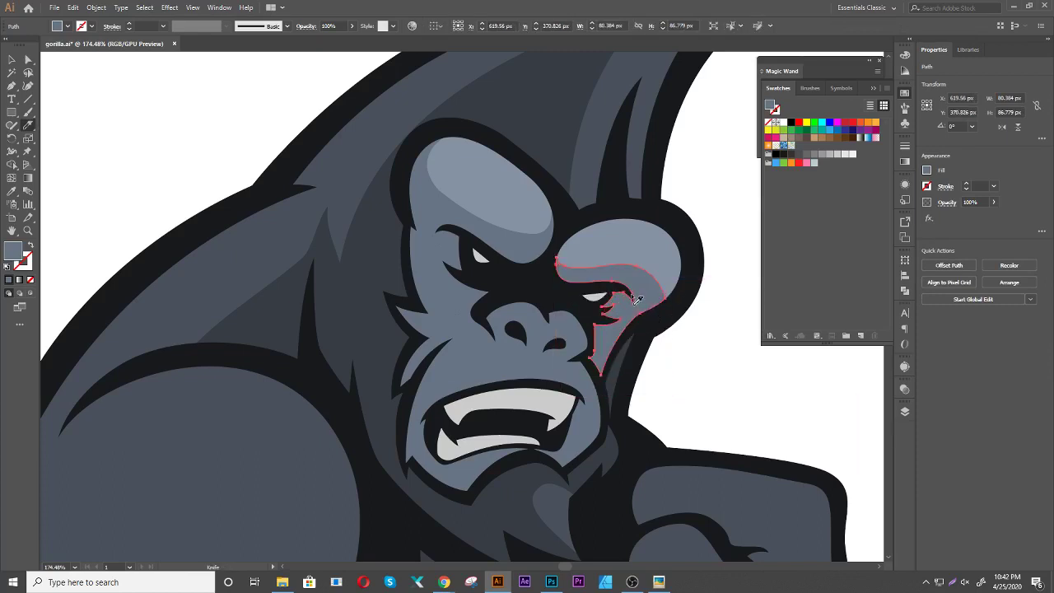
left_click_drag(639, 325, 634, 341)
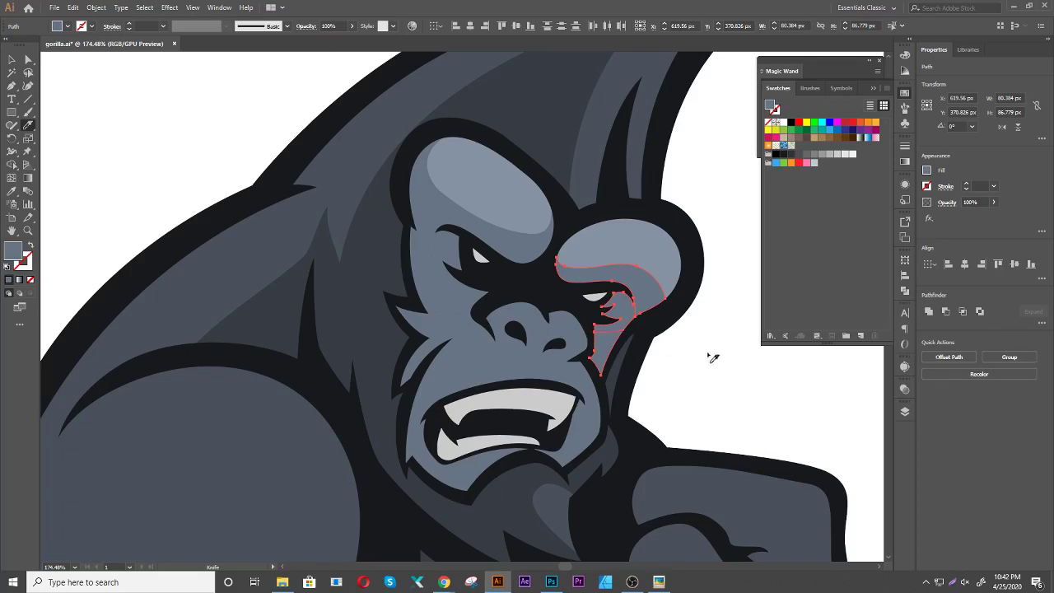
Fill both under-eye pieces with dark grey #444d56
key("a")
left_click(710, 357)
left_click(627, 310)
left_click(452, 292, "shift")
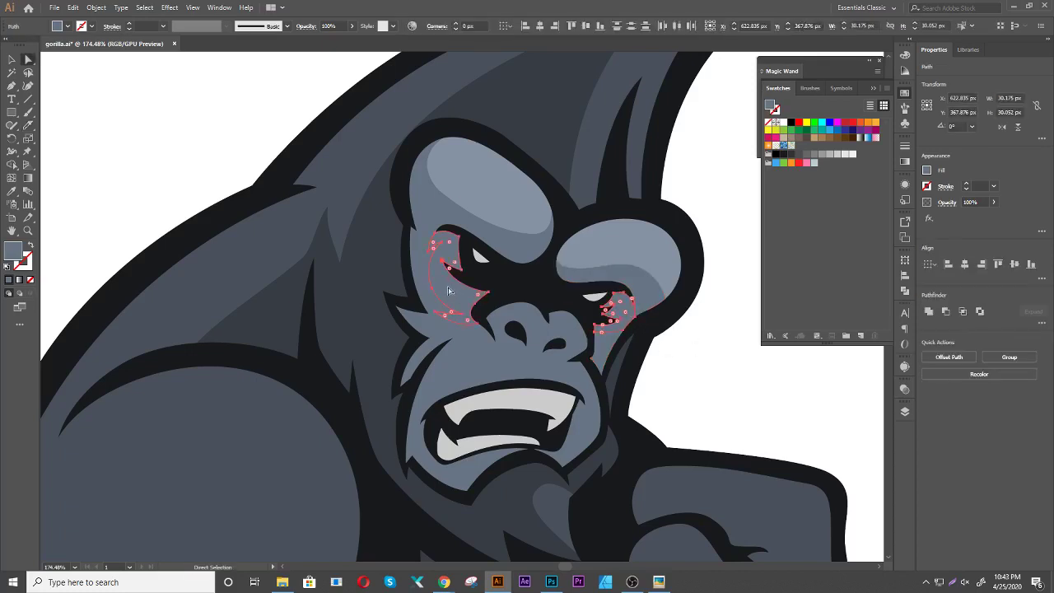
double_click(14, 253)
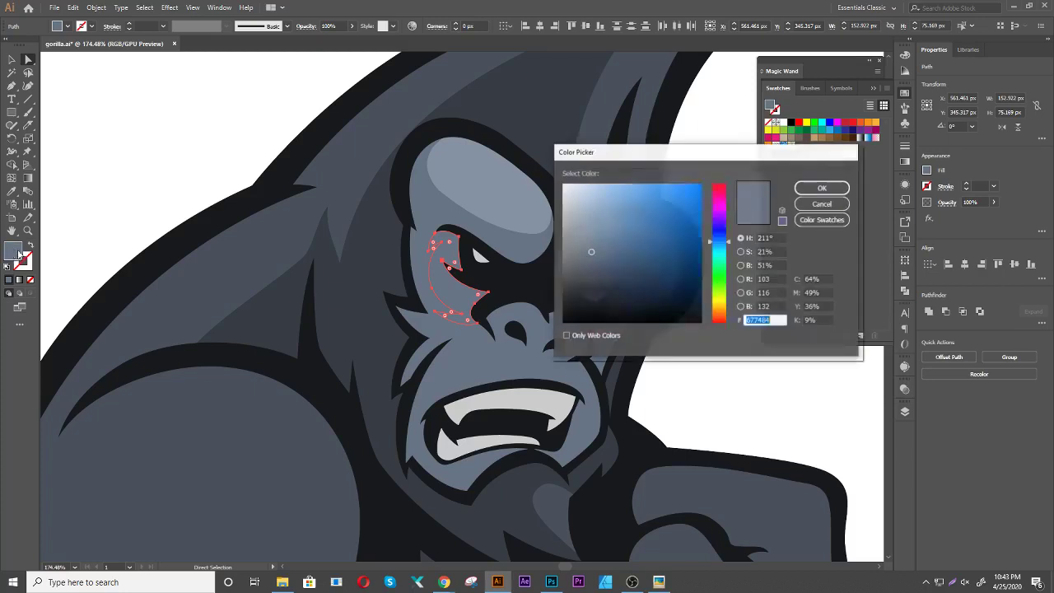
type("444d56")
left_click(822, 188)
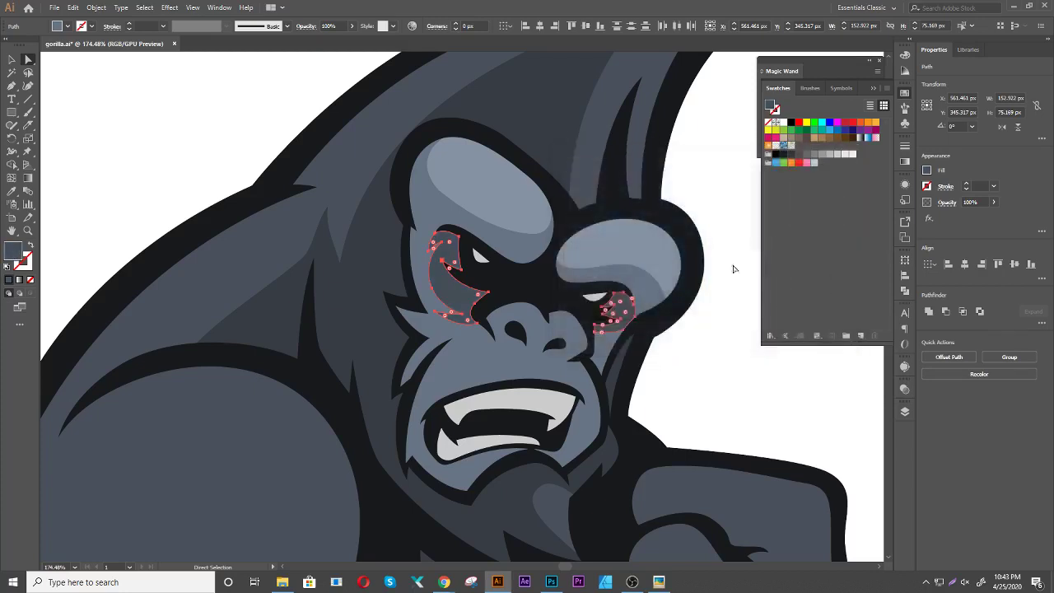
left_click(728, 281)
Draw a pencil patch around the nose, fill it dark grey, and send it behind the nostrils
left_click_drag(732, 330, 681, 286)
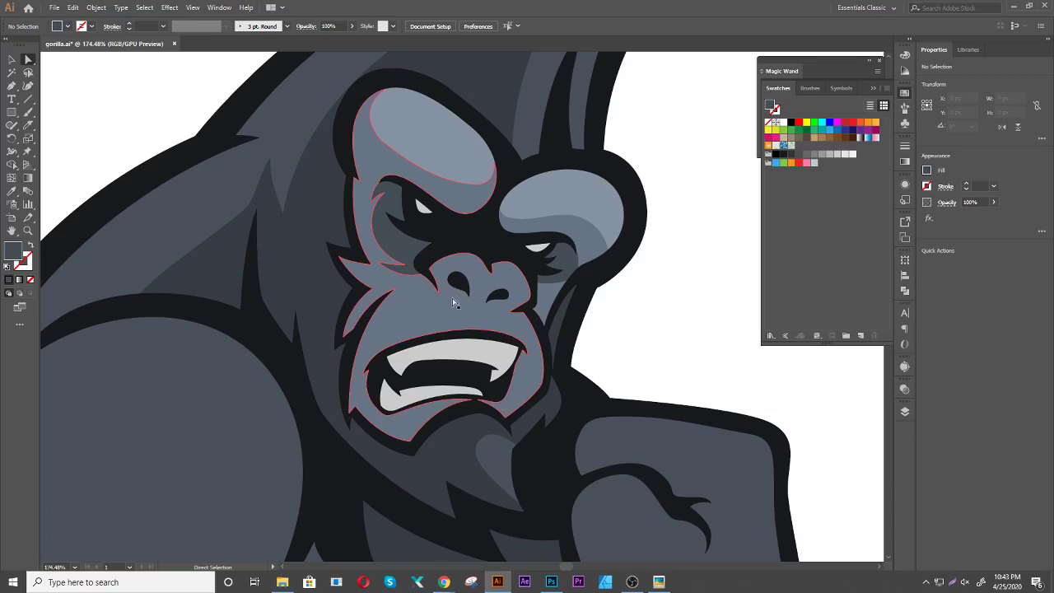
key("n")
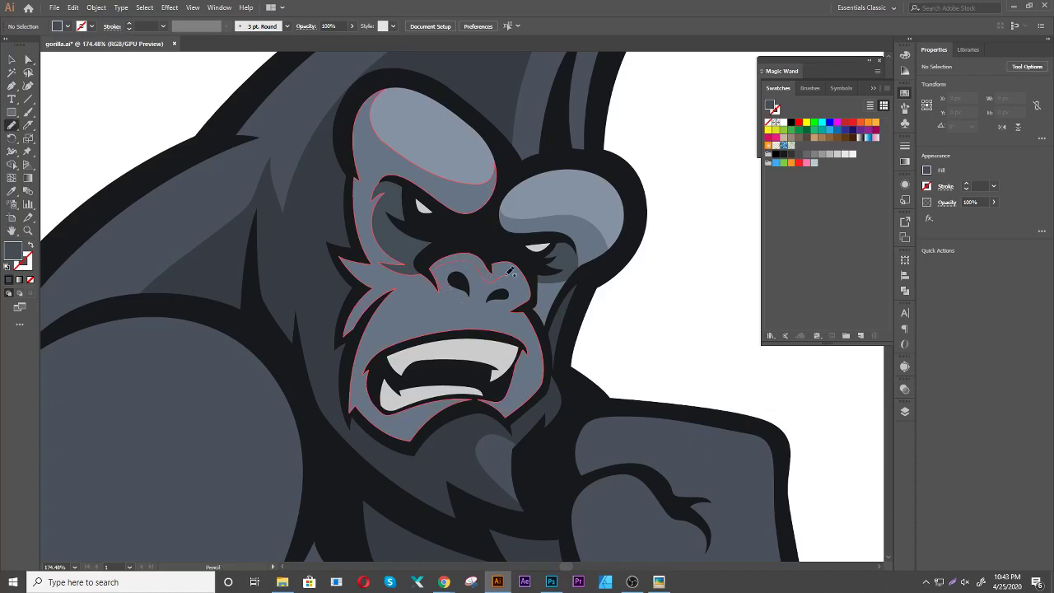
left_click_drag(509, 269, 528, 290)
left_click_drag(455, 299, 453, 298)
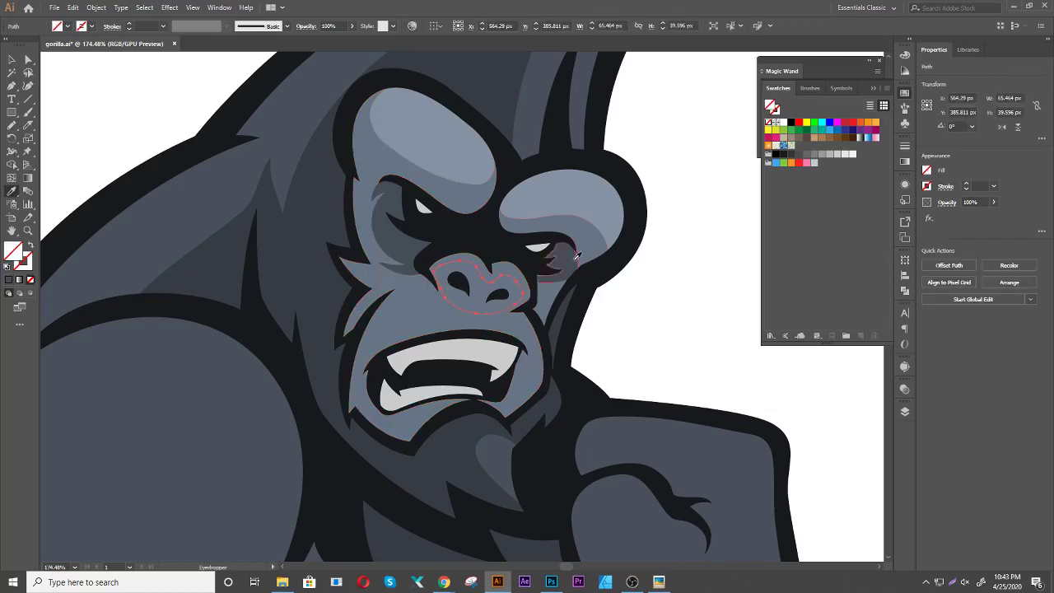
key("i")
left_click(571, 251)
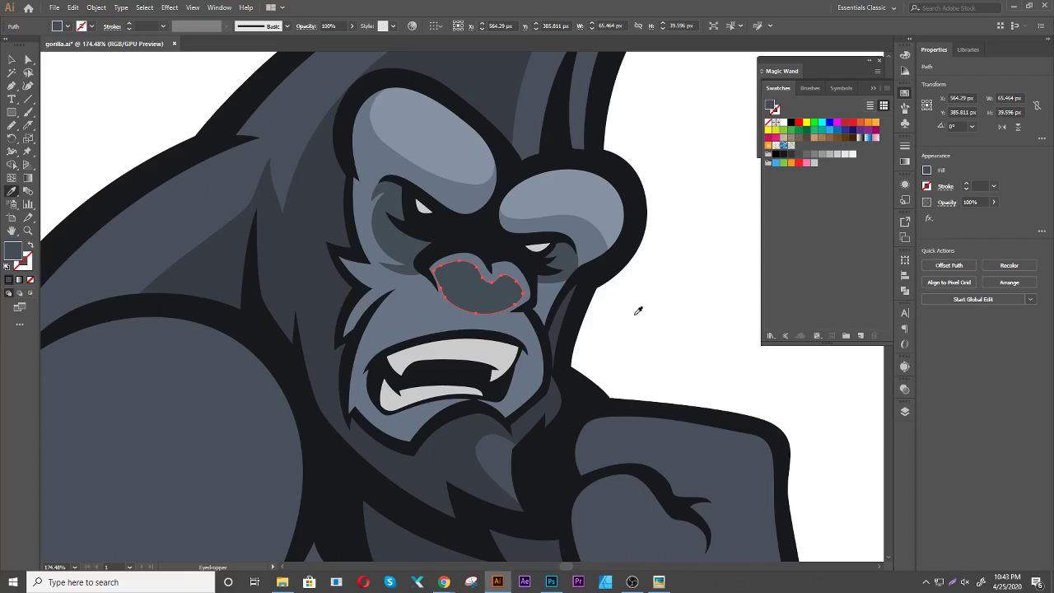
key("v")
key("ctrl+shift+bracketleft")
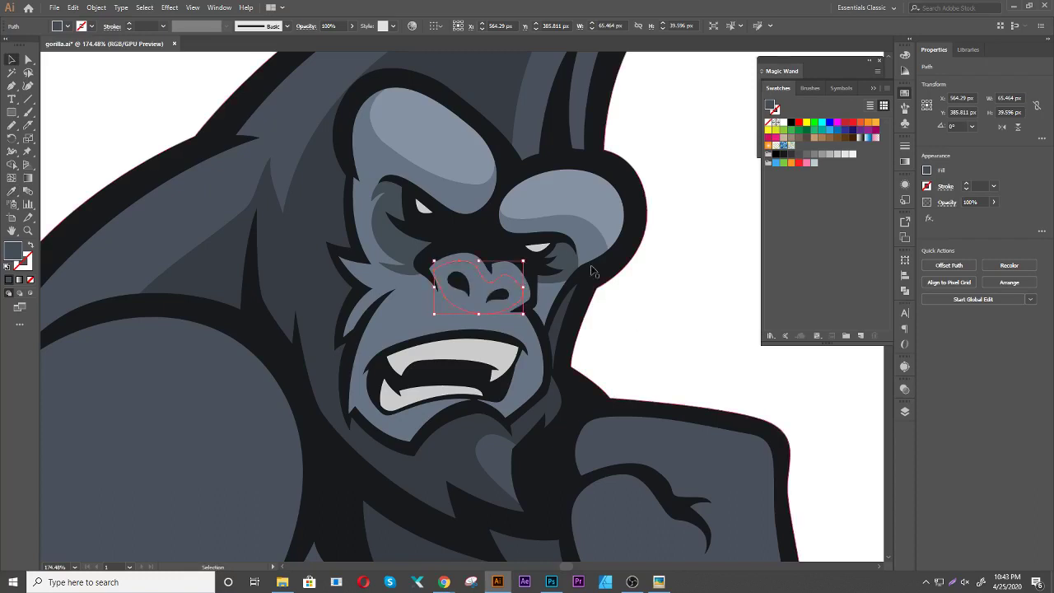
key("a")
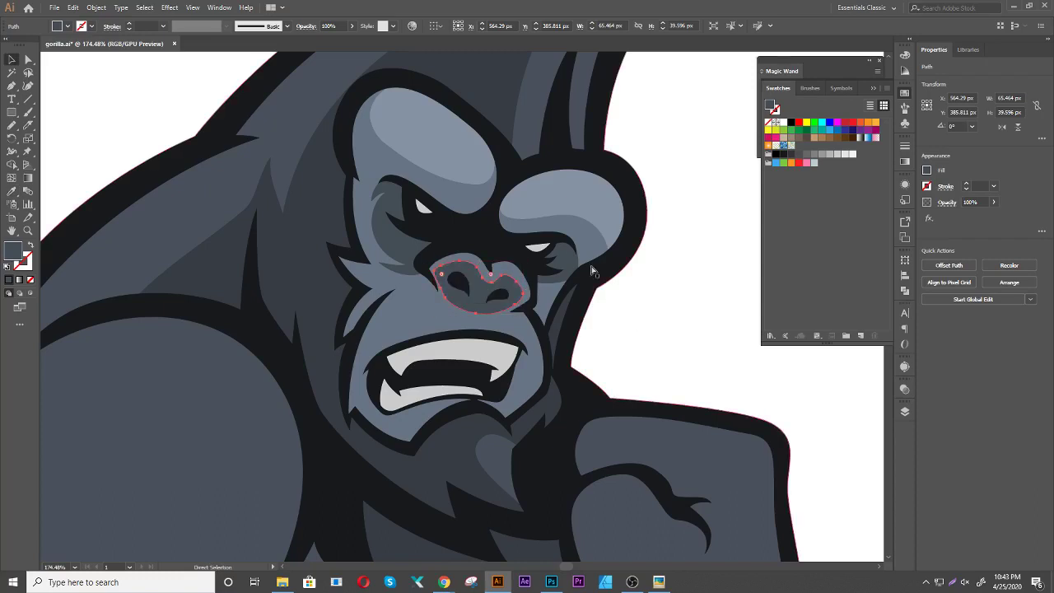
key("v")
left_click(694, 292)
scroll(684, 313, "down", 2)
Select the upper and lower teeth and knife-cut across the upper teeth and along the lower teeth
left_click_drag(676, 314, 685, 295)
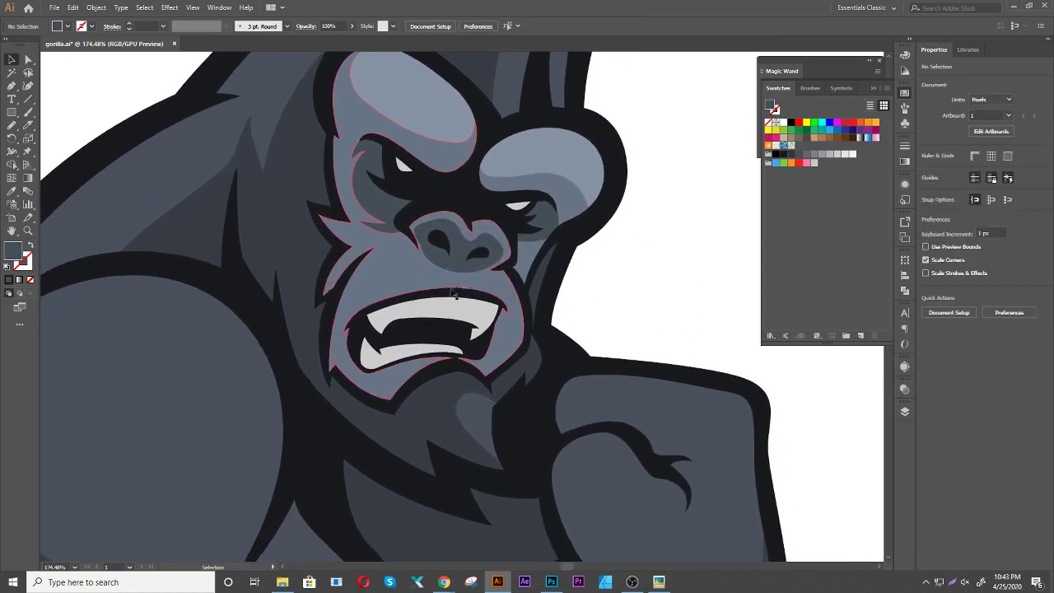
left_click(455, 309, "ctrl")
left_click(398, 360, "shift")
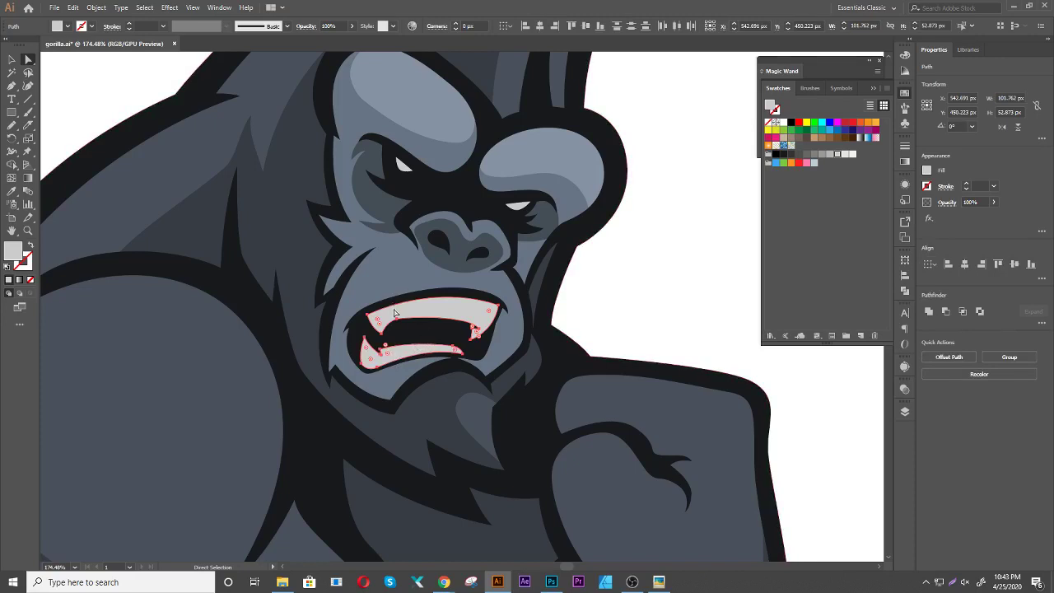
key("k")
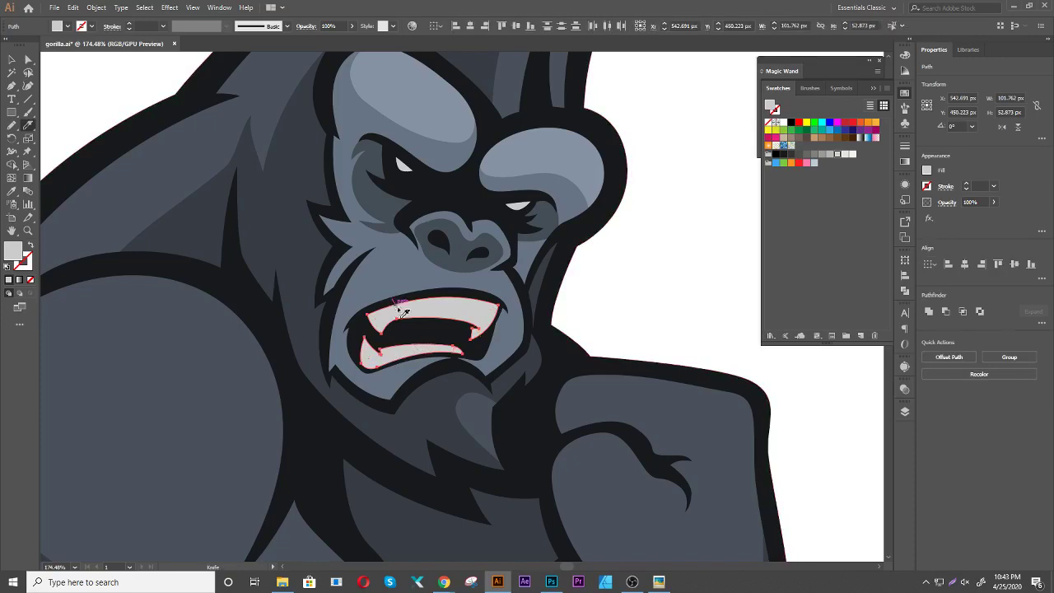
mouse_move(393, 301)
left_mouse_down()
mouse_move(434, 313)
mouse_move(395, 350)
left_mouse_up()
left_click_drag(395, 350, 481, 355)
Recut a shading strip along the lower teeth, then deselect
scroll(392, 356, "up", 1)
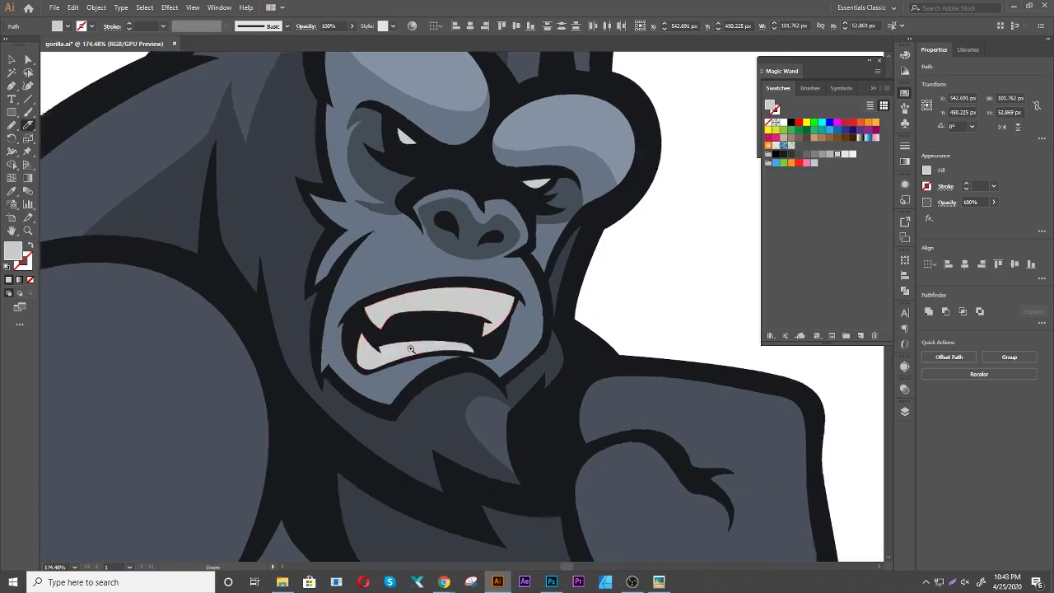
scroll(391, 356, "up", 3)
left_click_drag(390, 331, 524, 343)
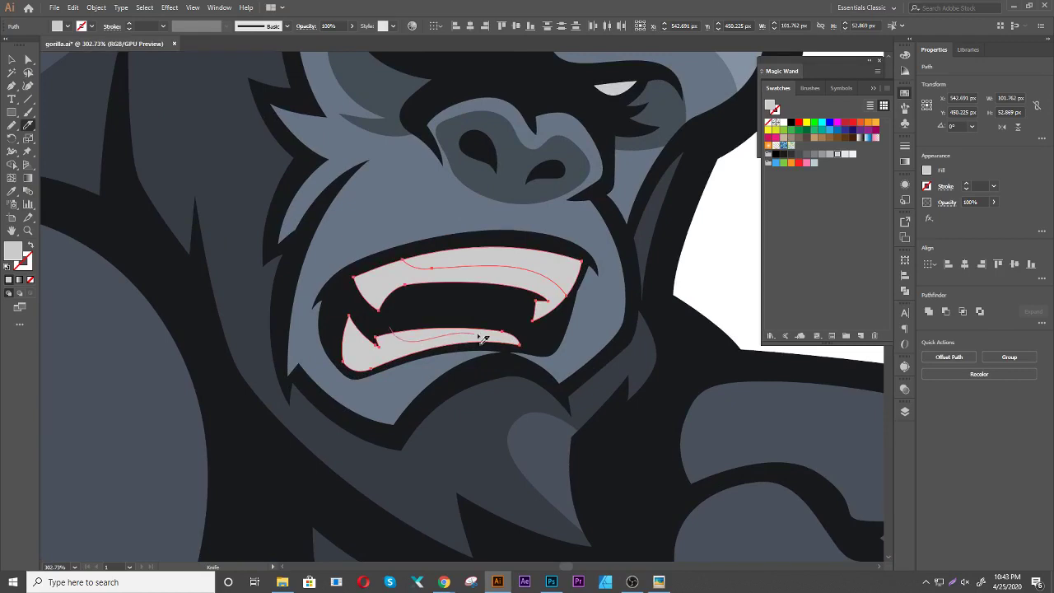
left_click_drag(390, 331, 531, 352)
scroll(618, 299, "down", 2)
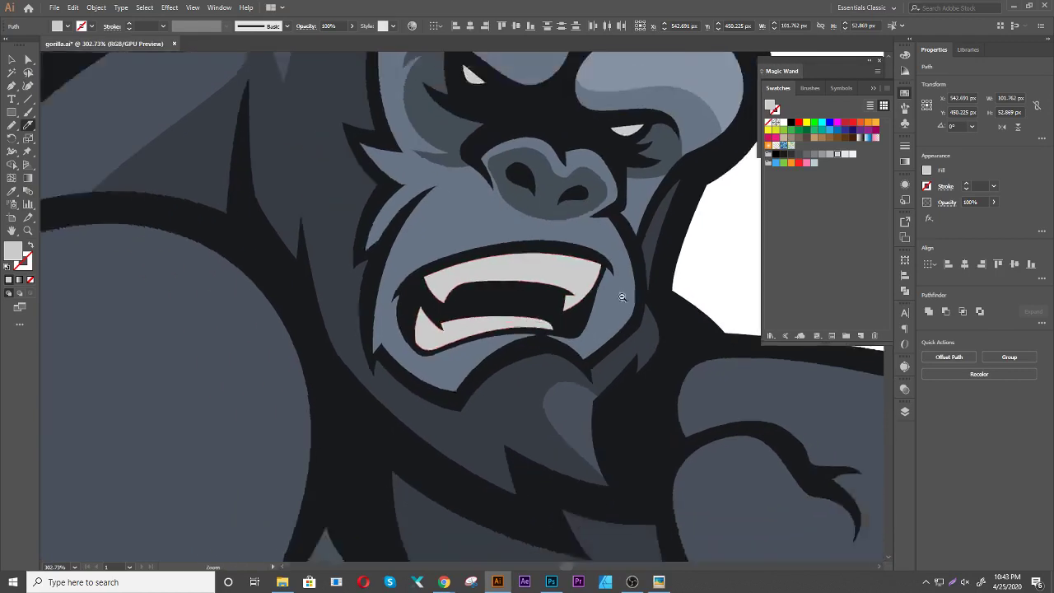
scroll(682, 271, "down", 3)
scroll(584, 305, "down", 1)
key("a")
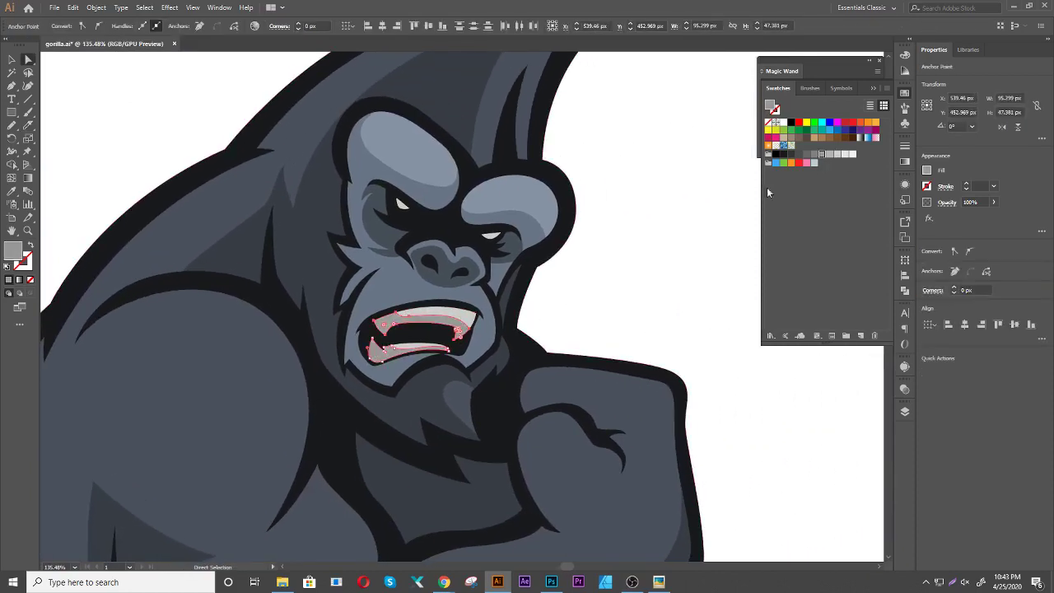
left_click(638, 258)
left_click_drag(641, 229, 626, 277)
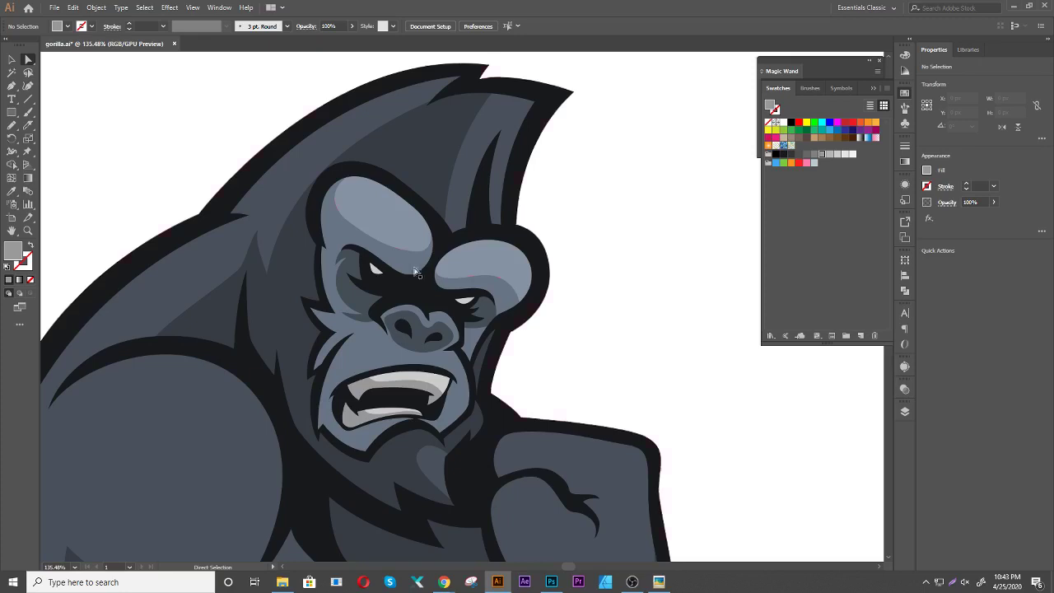
Cut thin strips off the top of both brows and fill them very light grey
left_click(504, 275)
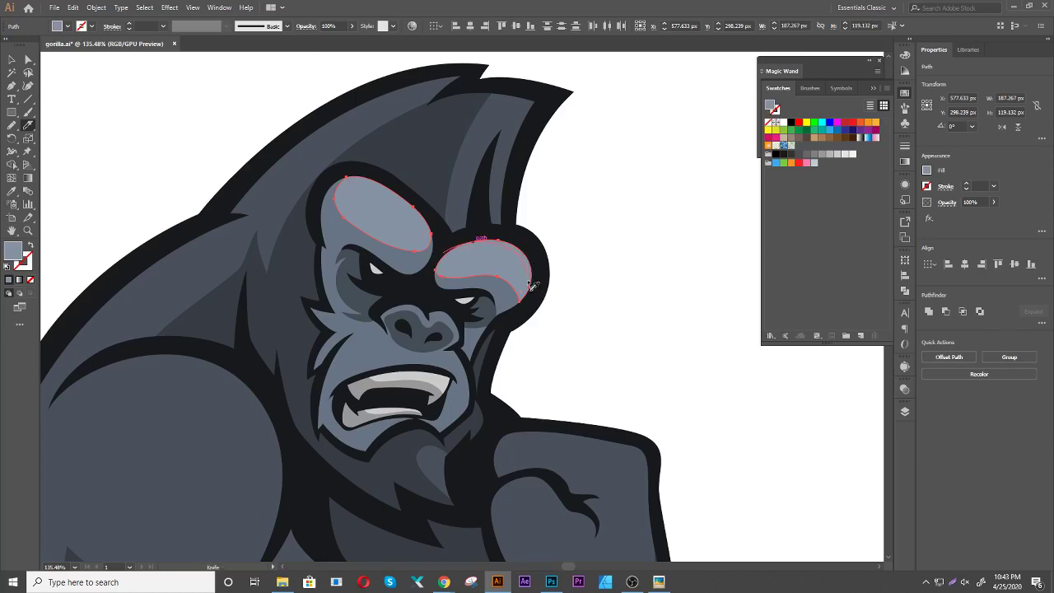
left_click_drag(532, 285, 518, 322)
key("a")
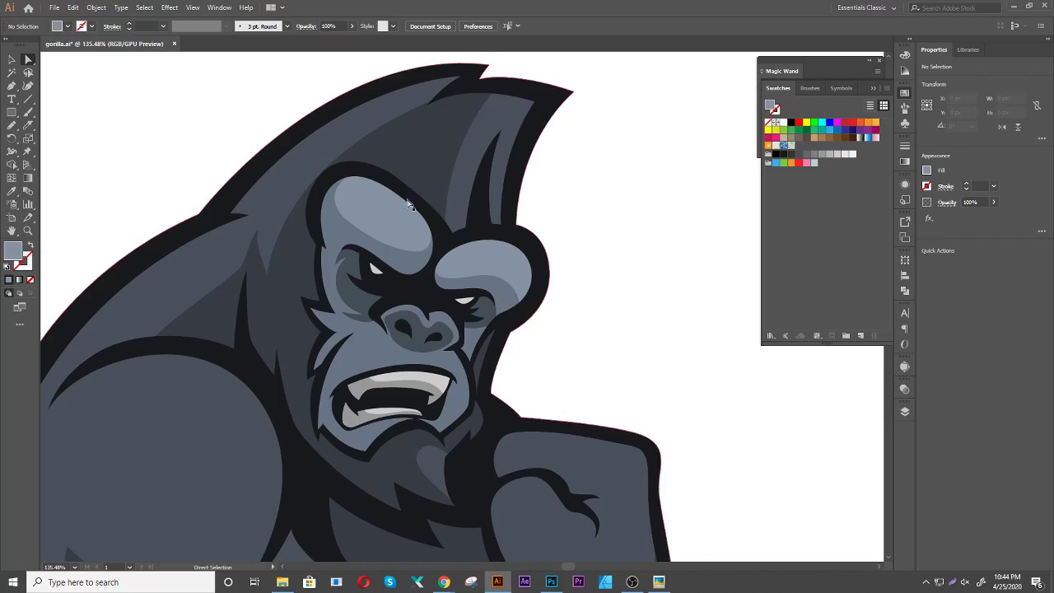
left_click_drag(345, 165, 428, 226)
left_click_drag(548, 298, 461, 232)
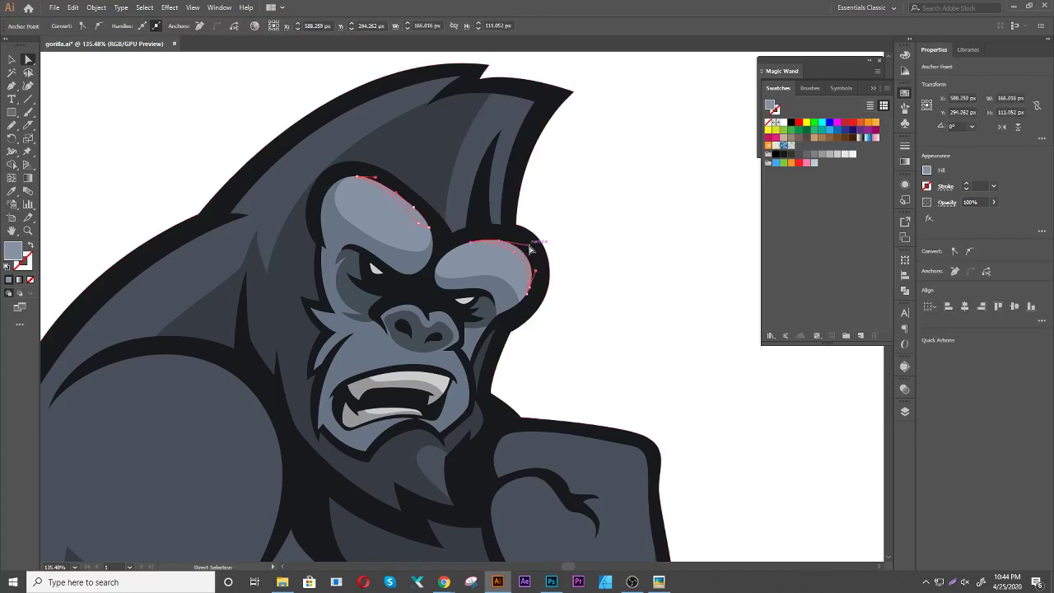
key("i")
left_click(645, 184)
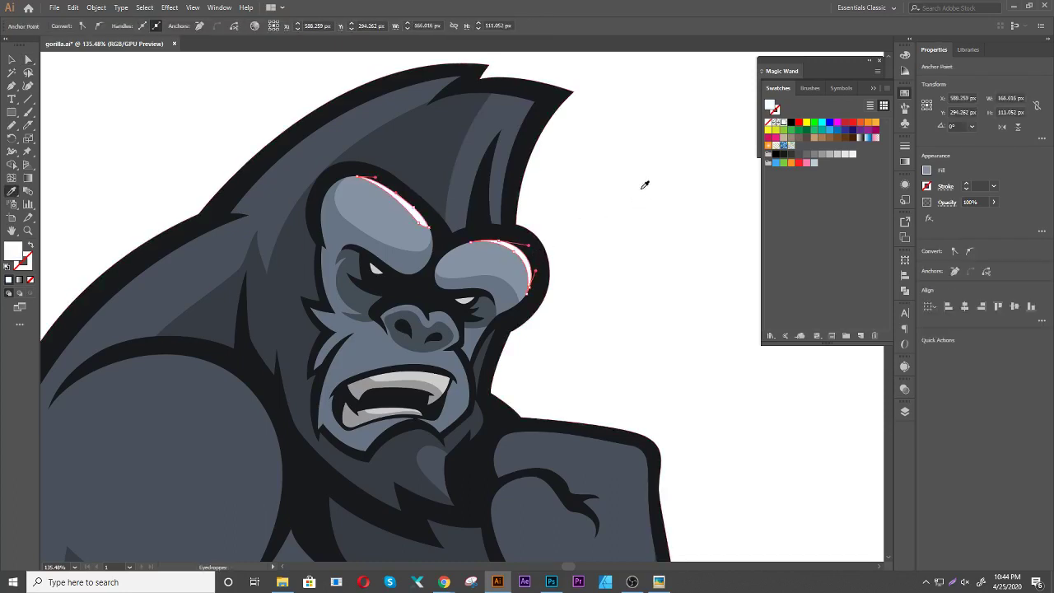
left_click(842, 155)
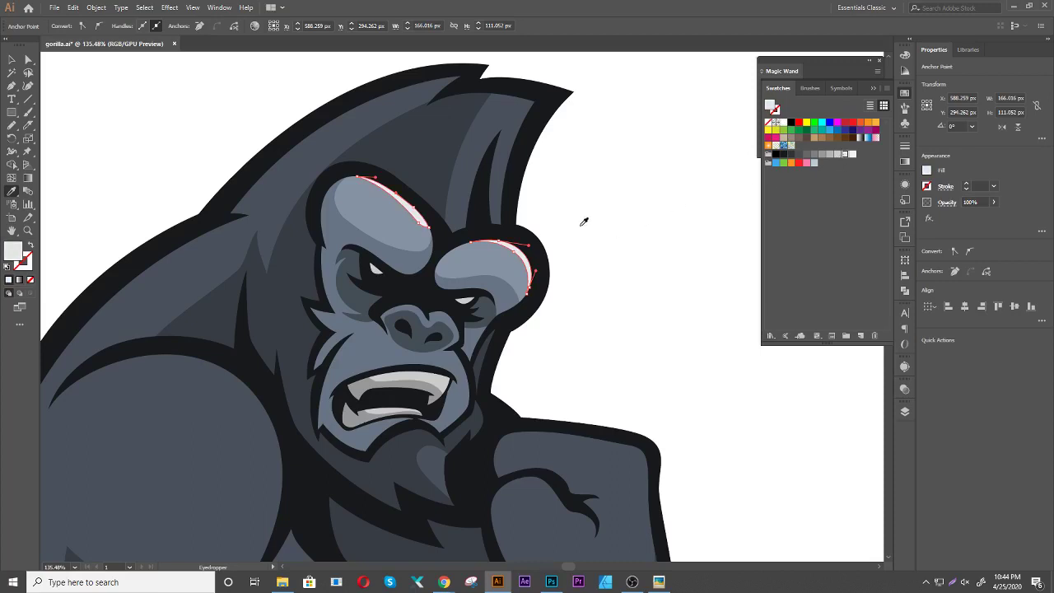
scroll(583, 221, "down", 2)
scroll(613, 212, "down", 2)
Knife a curled-finger shape into the gorilla's fist outline
left_click_drag(647, 294, 582, 226)
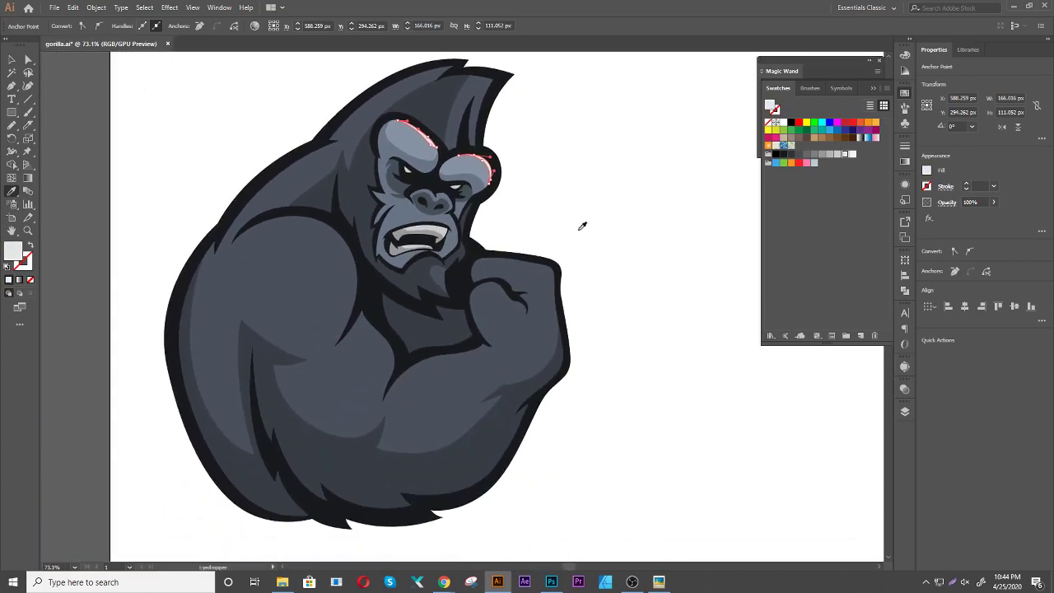
key("v")
left_click(600, 230)
scroll(506, 324, "up", 6)
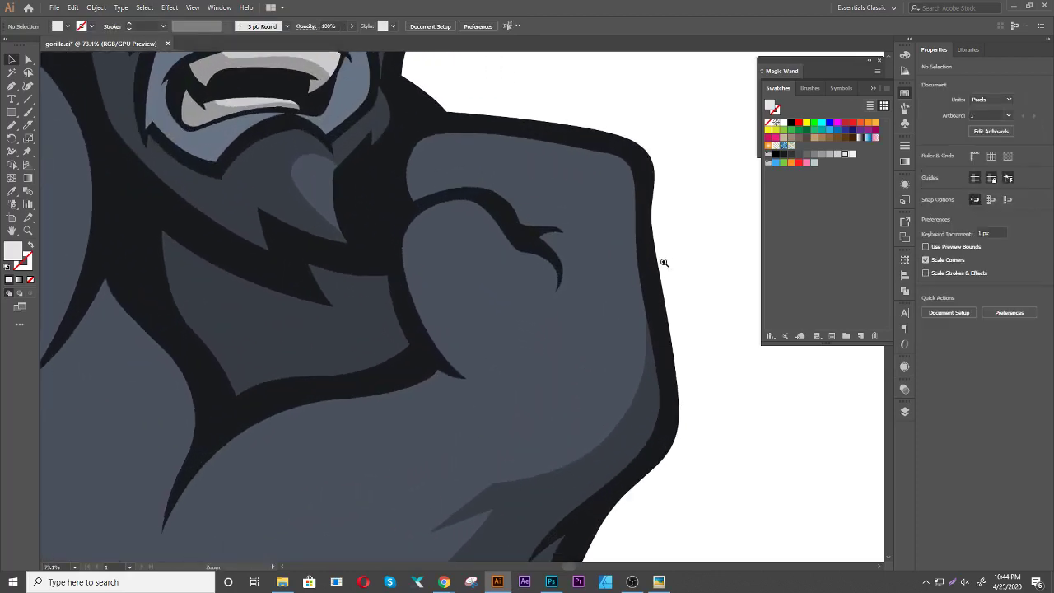
left_click(486, 290)
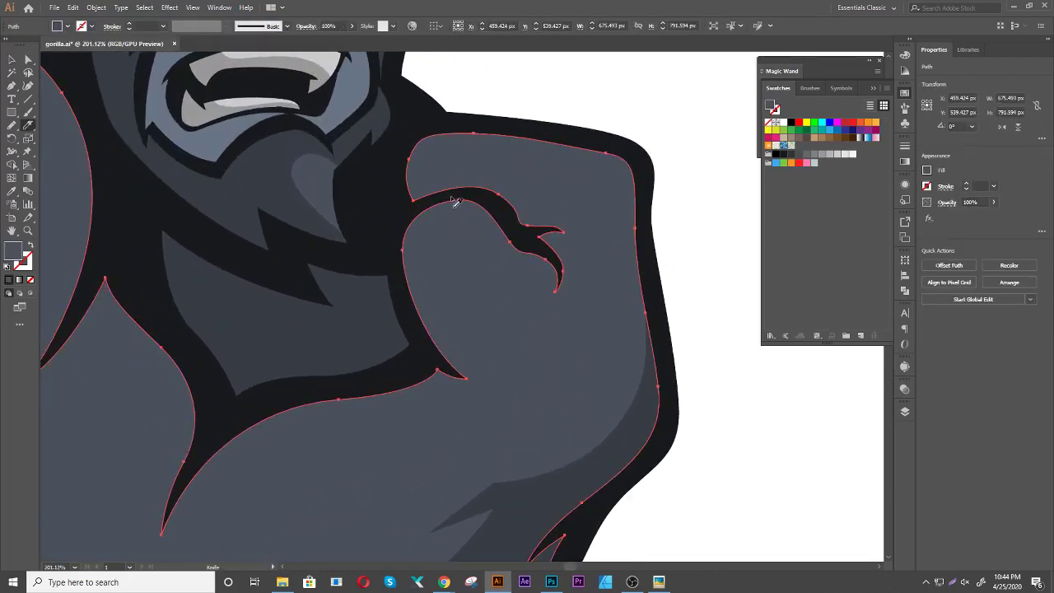
left_click_drag(453, 201, 429, 262)
mouse_move(489, 321)
left_mouse_down()
mouse_move(509, 373)
mouse_move(466, 387)
left_mouse_up()
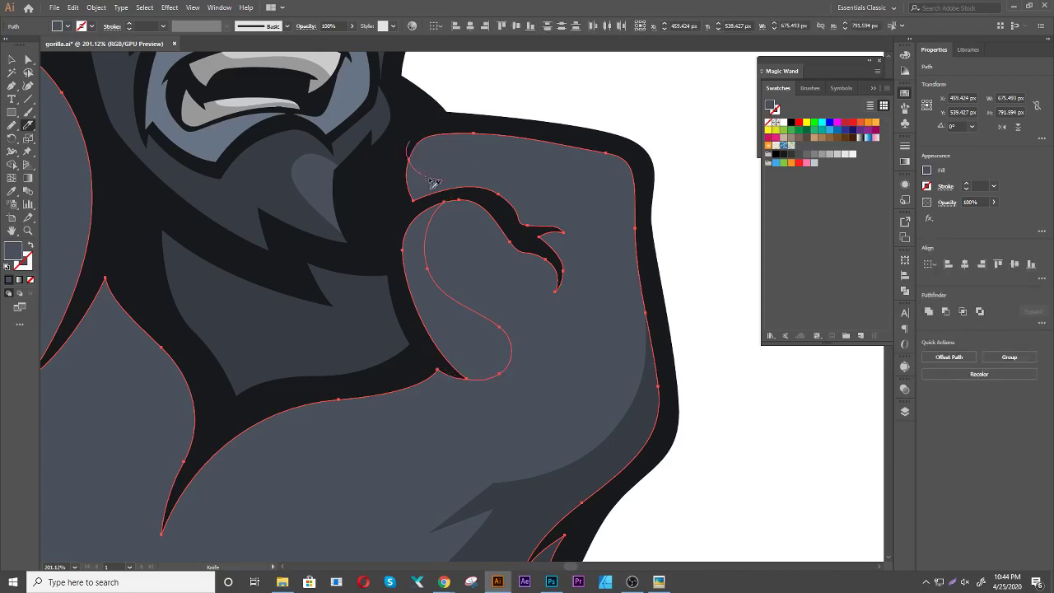
mouse_move(434, 182)
left_mouse_down()
mouse_move(511, 184)
mouse_move(555, 212)
mouse_move(581, 202)
left_mouse_up()
mouse_move(588, 289)
left_mouse_down()
mouse_move(557, 302)
mouse_move(564, 275)
left_mouse_up()
Fill the new fist pieces and claw detail with a darker sampled grey
key("a")
left_click(658, 108)
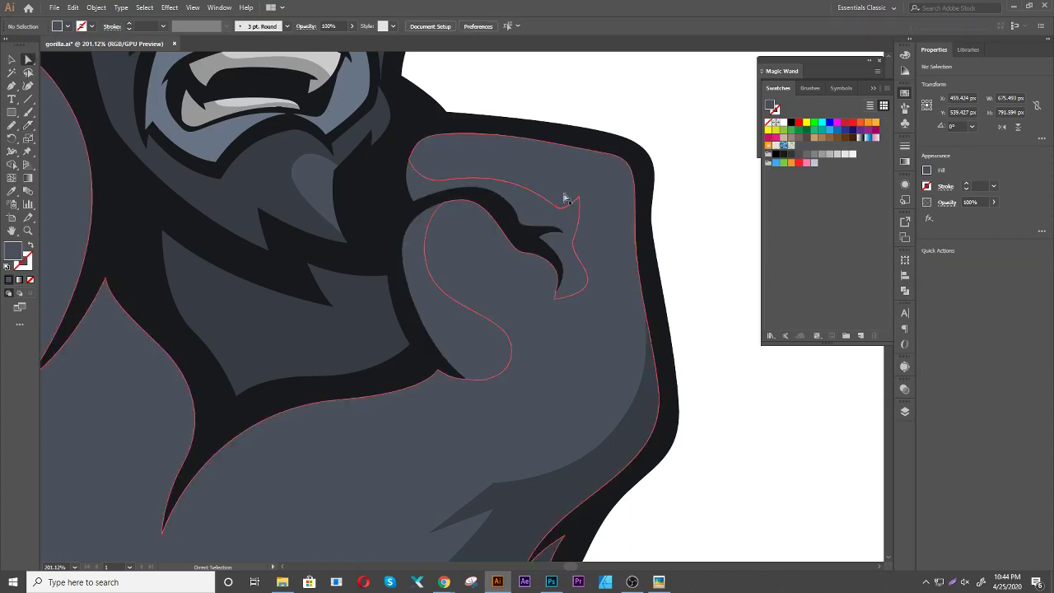
left_click(454, 297)
left_click(534, 220, "shift")
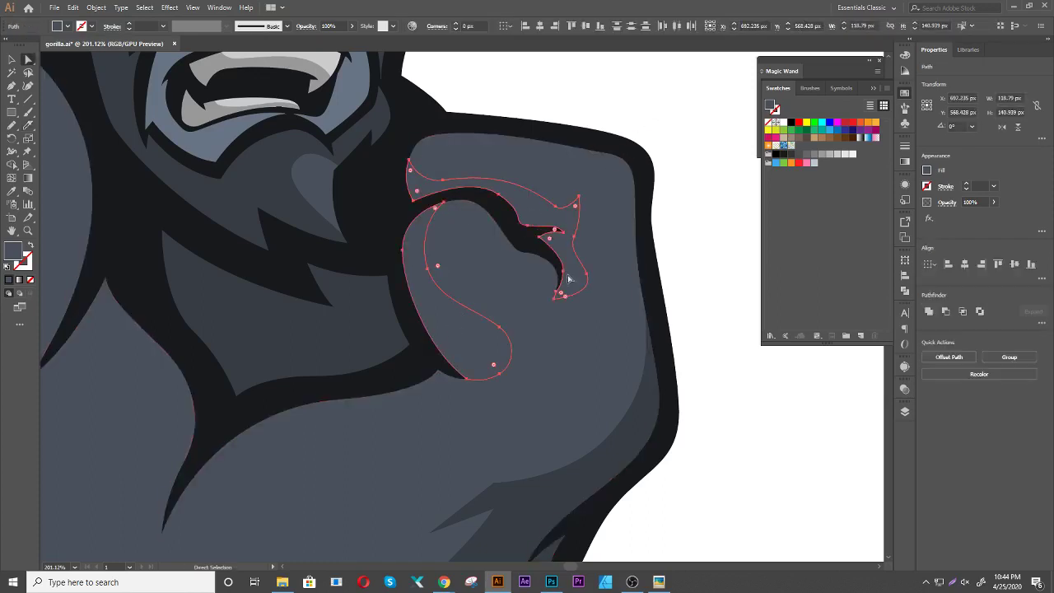
left_click(629, 434, "shift")
key("i")
left_click(656, 386)
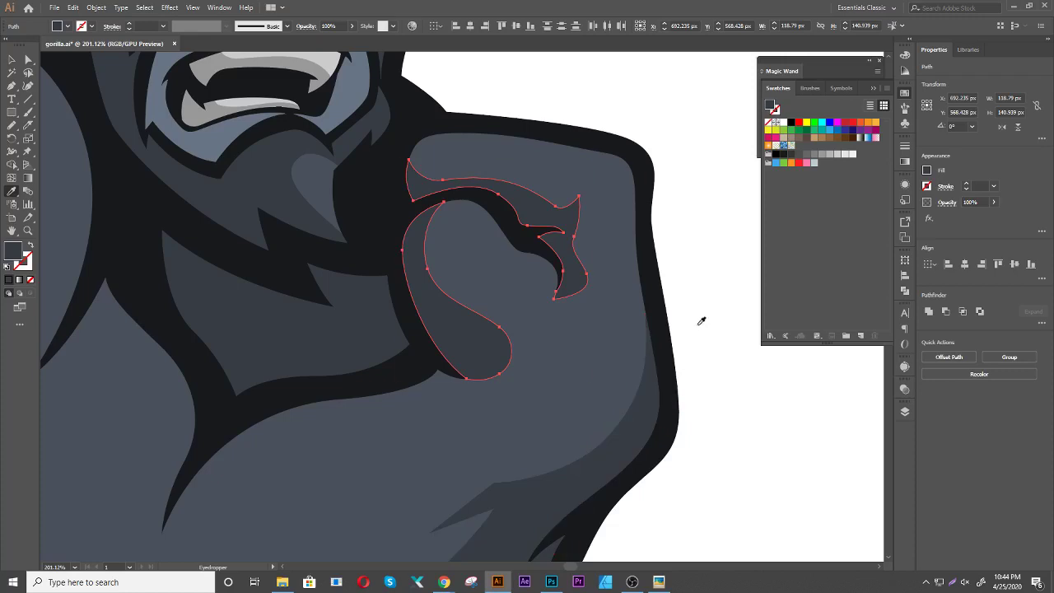
key("v")
left_click(711, 303)
scroll(706, 302, "down", 5)
Knife-cut thin strips along the gorilla's shoulder curve and chest edge
scroll(694, 420, "down", 1)
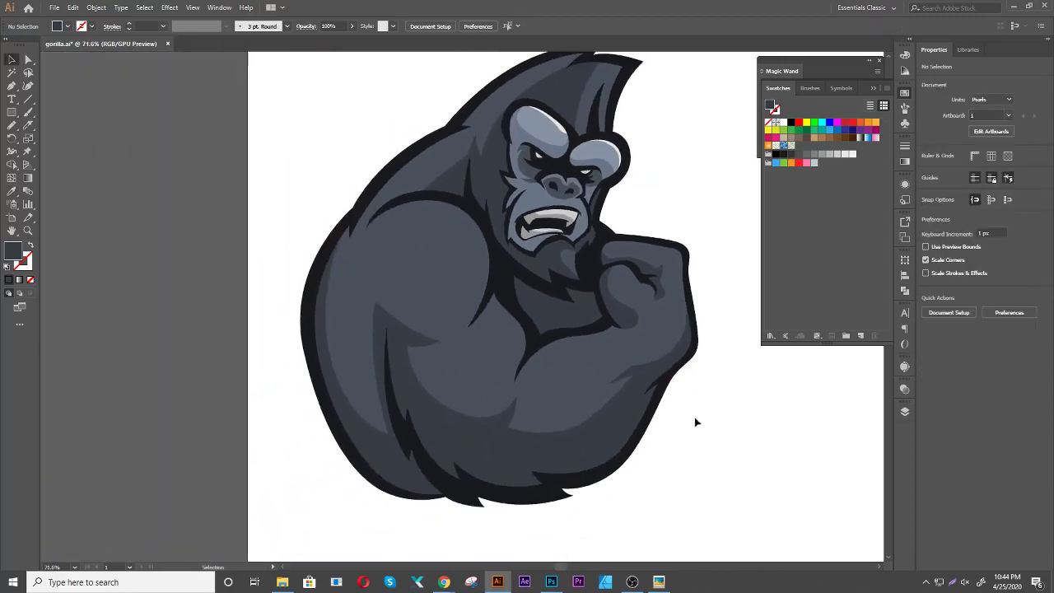
scroll(658, 436, "down", 1)
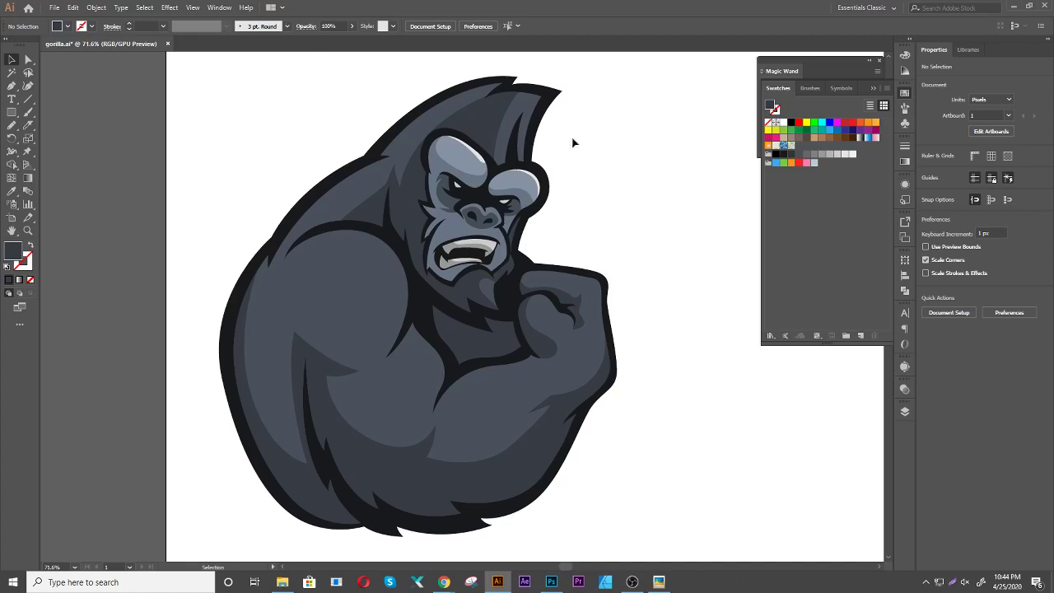
key("a")
left_click(354, 284)
scroll(366, 261, "up", 1)
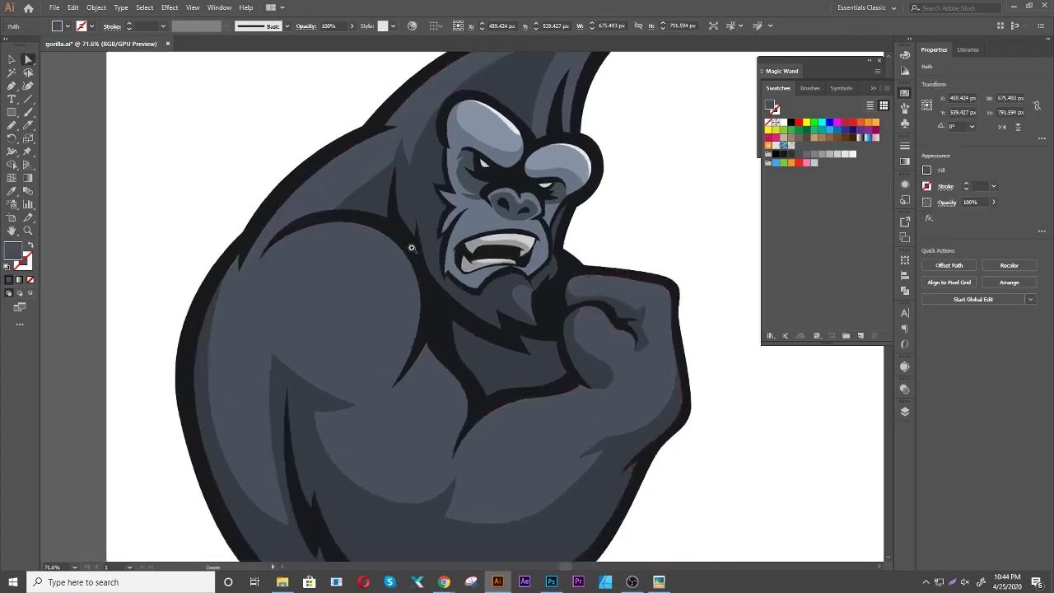
scroll(412, 247, "up", 2)
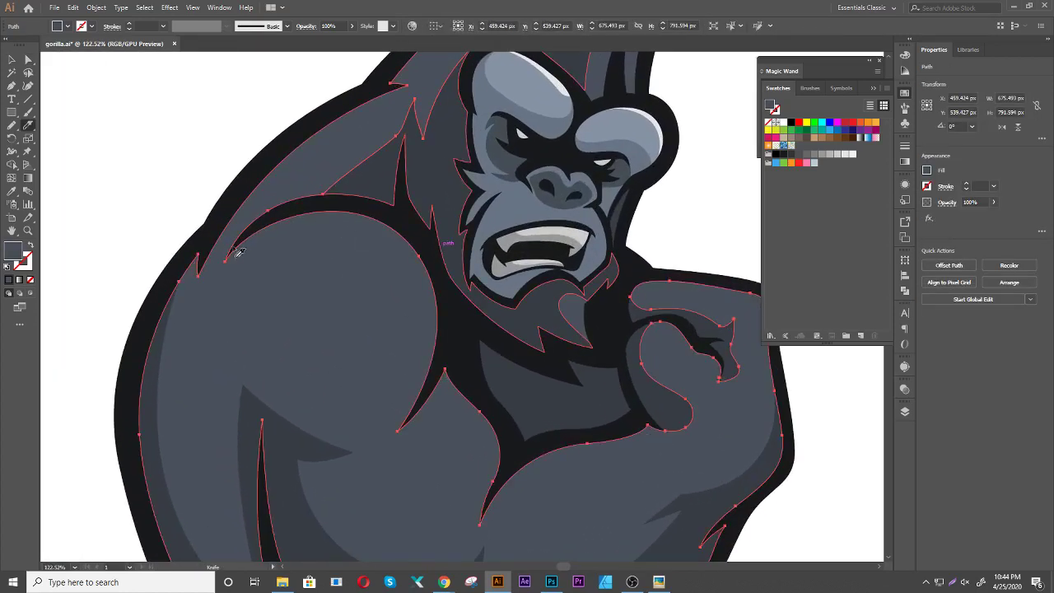
mouse_move(280, 228)
left_mouse_down()
mouse_move(336, 224)
mouse_move(416, 265)
left_mouse_up()
left_click_drag(439, 335, 449, 380)
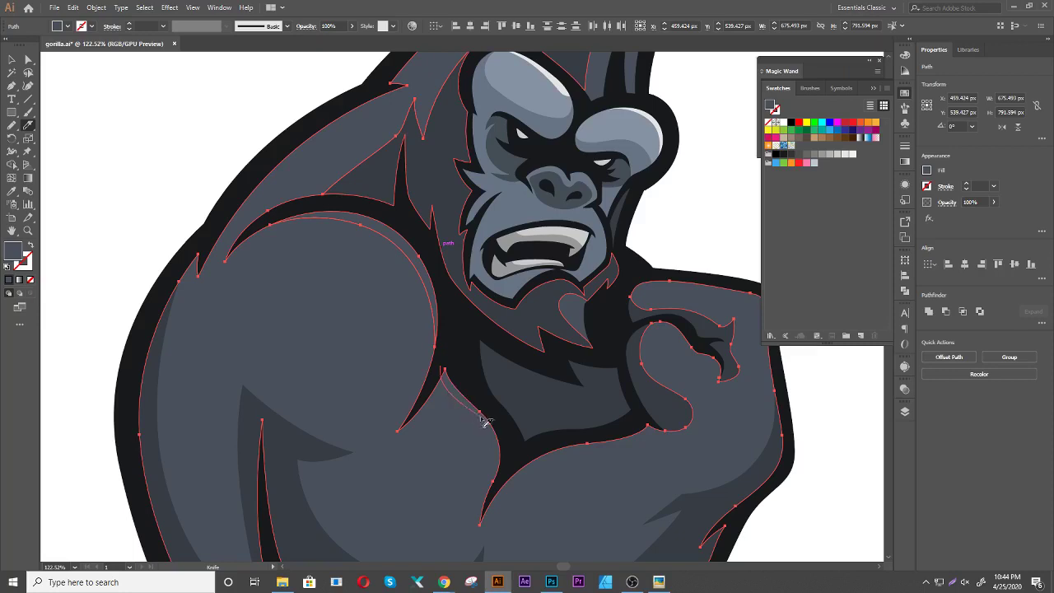
left_click_drag(499, 443, 498, 488)
mouse_move(483, 522)
left_mouse_down()
mouse_move(527, 477)
mouse_move(631, 447)
mouse_move(650, 423)
left_mouse_up()
Select the chest, shoulder and other cut strips and eyedrop a grey onto them
key("a")
left_click(722, 214)
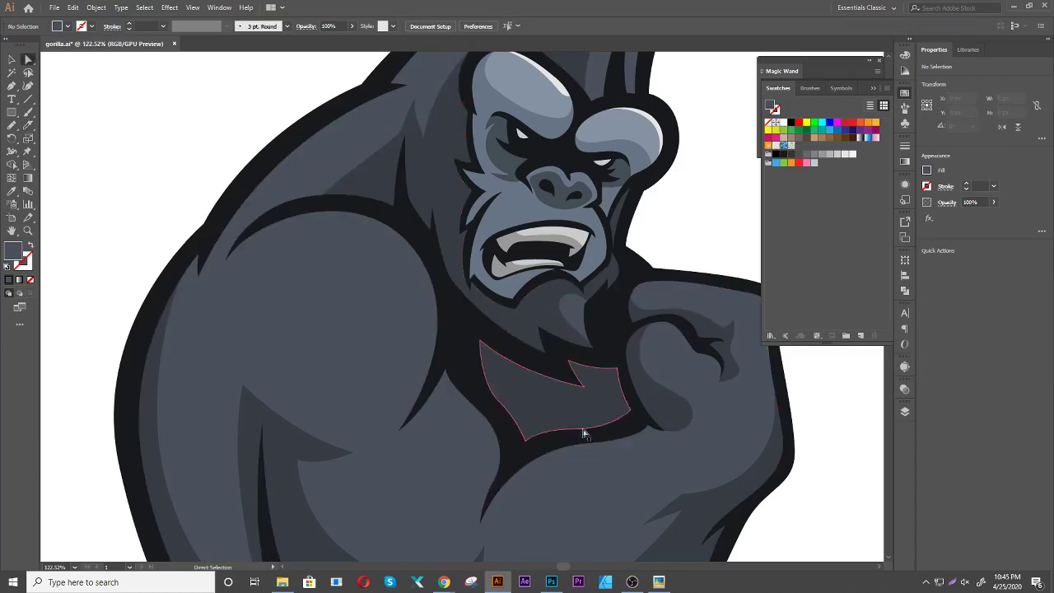
left_click(477, 418)
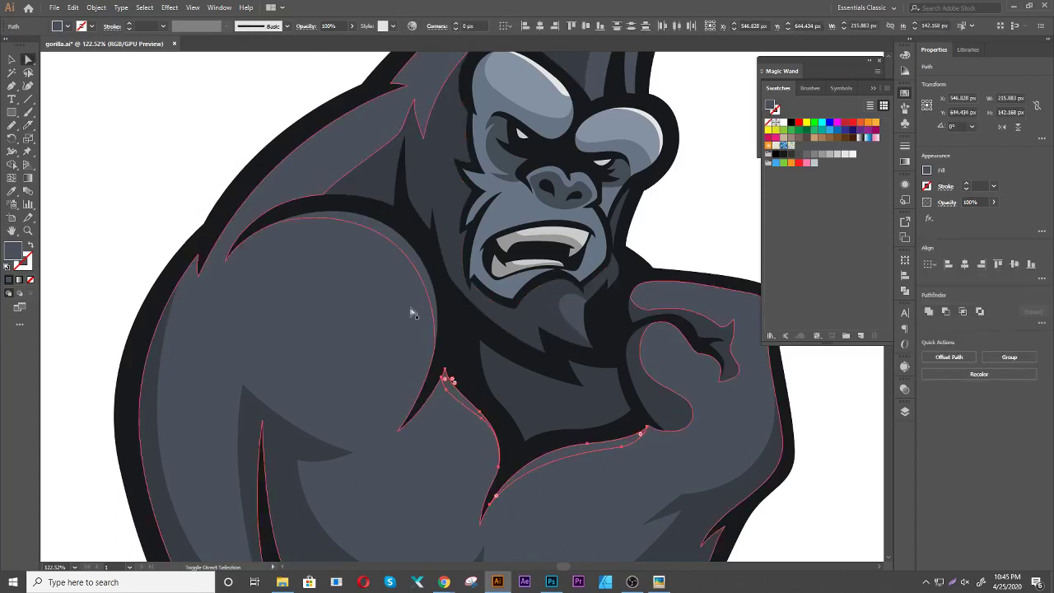
left_click(378, 229, "shift")
left_click(222, 350, "shift")
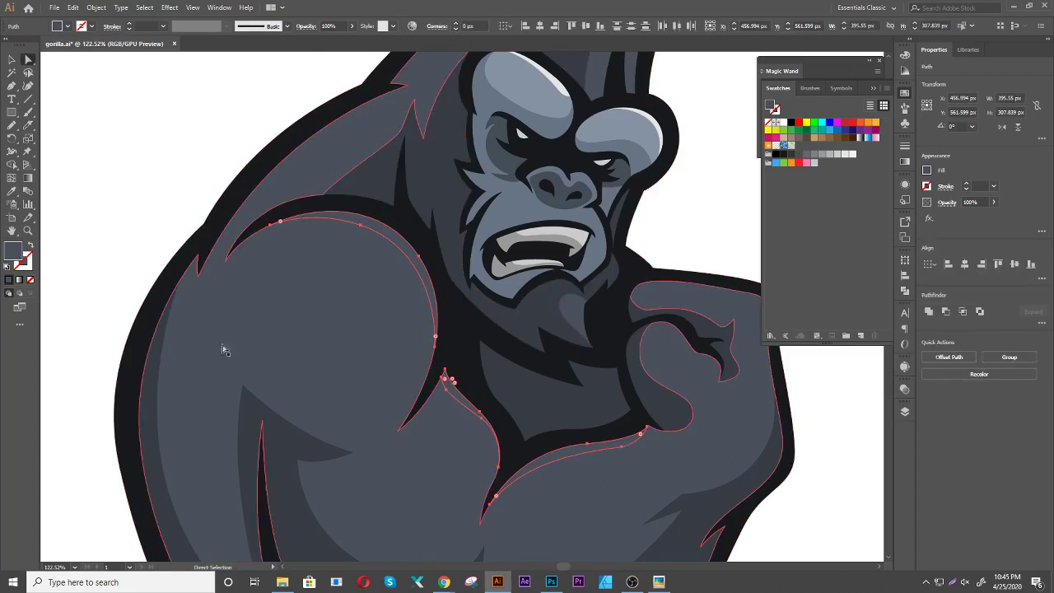
key("i")
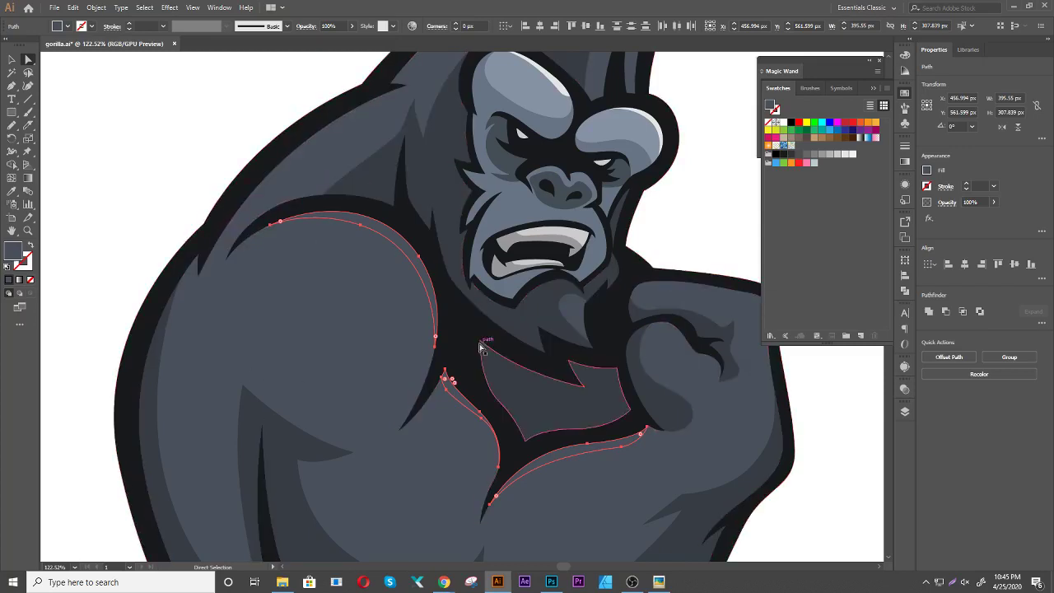
left_click(285, 303)
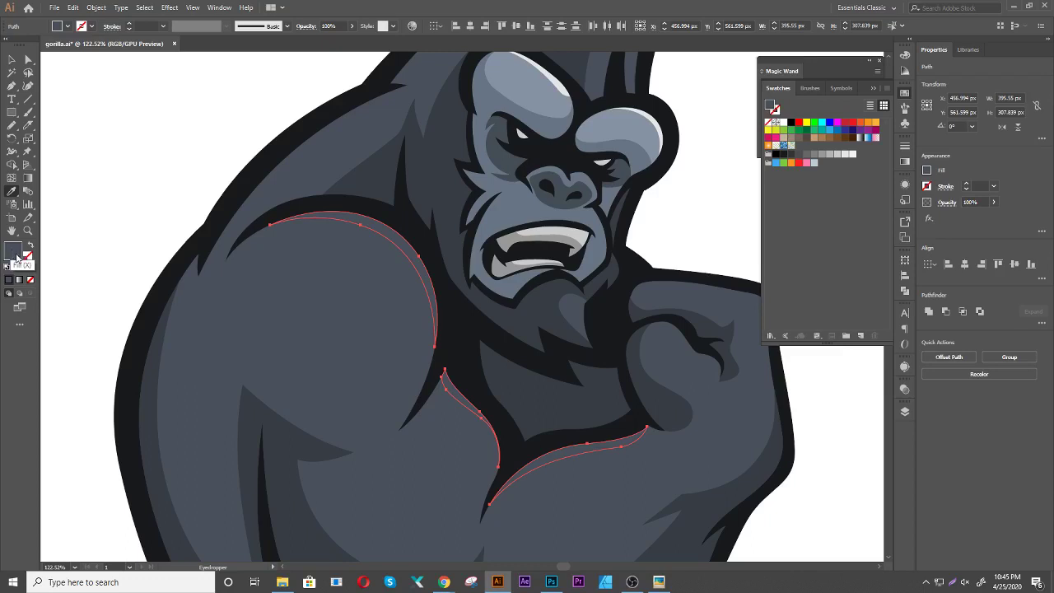
Lighten the strips' fill to a highlight grey, then fit the artboard in view
double_click(16, 252)
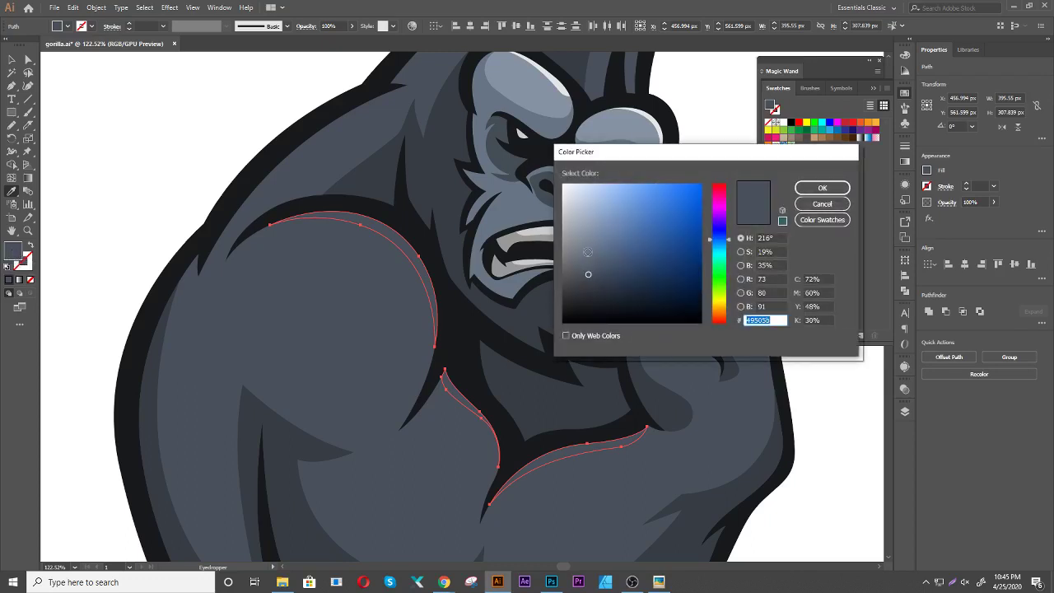
left_click(819, 189)
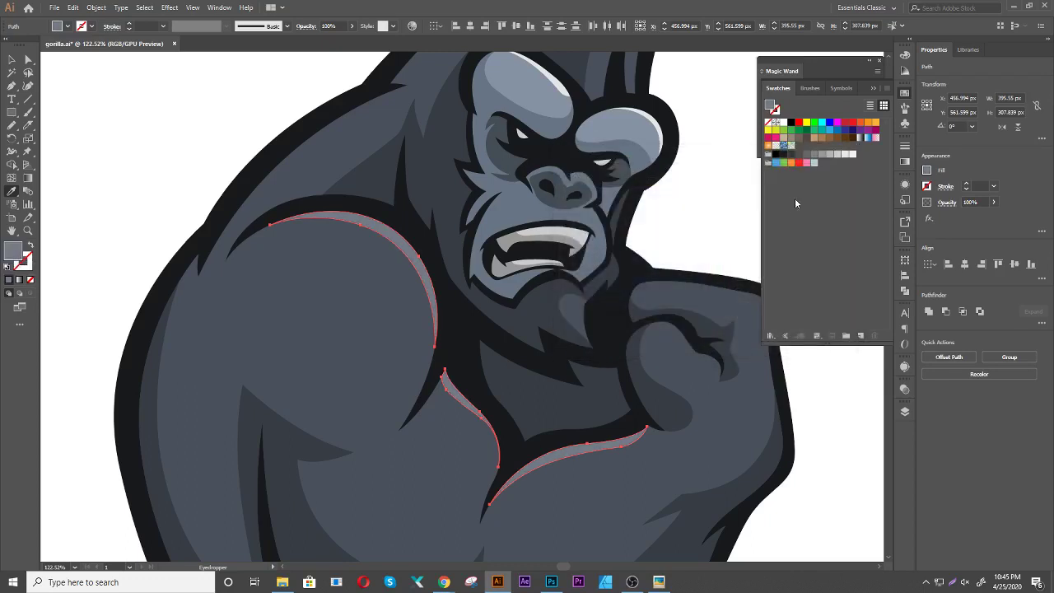
key("v")
left_click(691, 208)
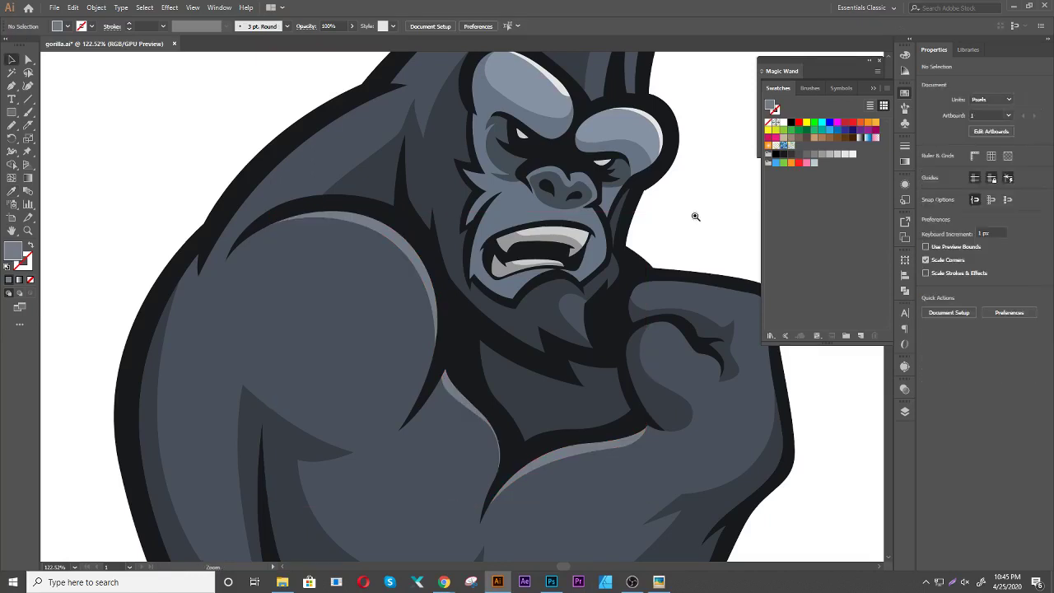
key("ctrl+0")
left_click_drag(696, 209, 559, 252)
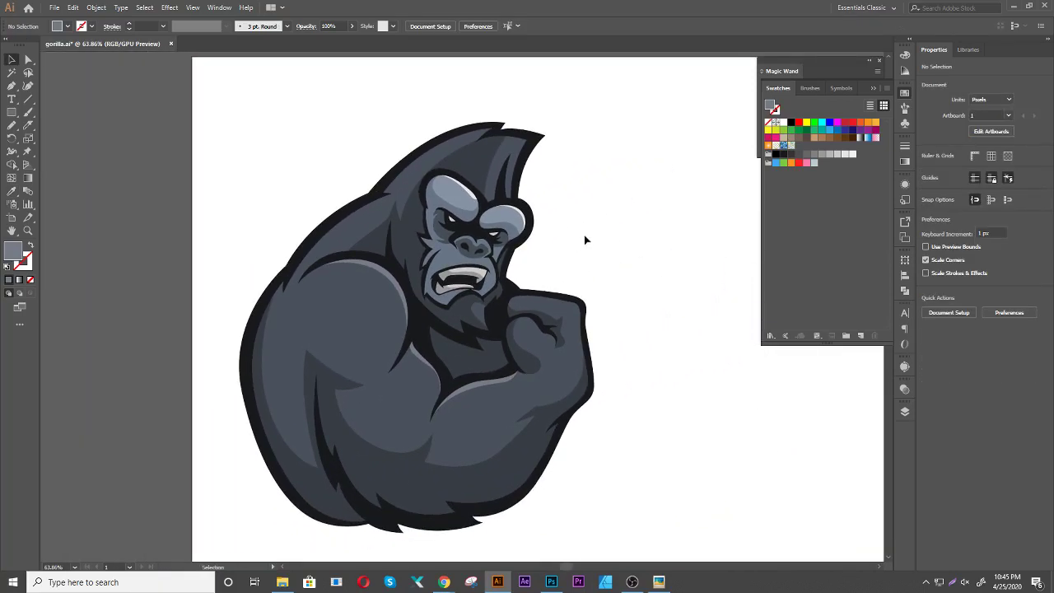
Knife-cut a thin strip along the top edge of the gorilla's back and head
key("a")
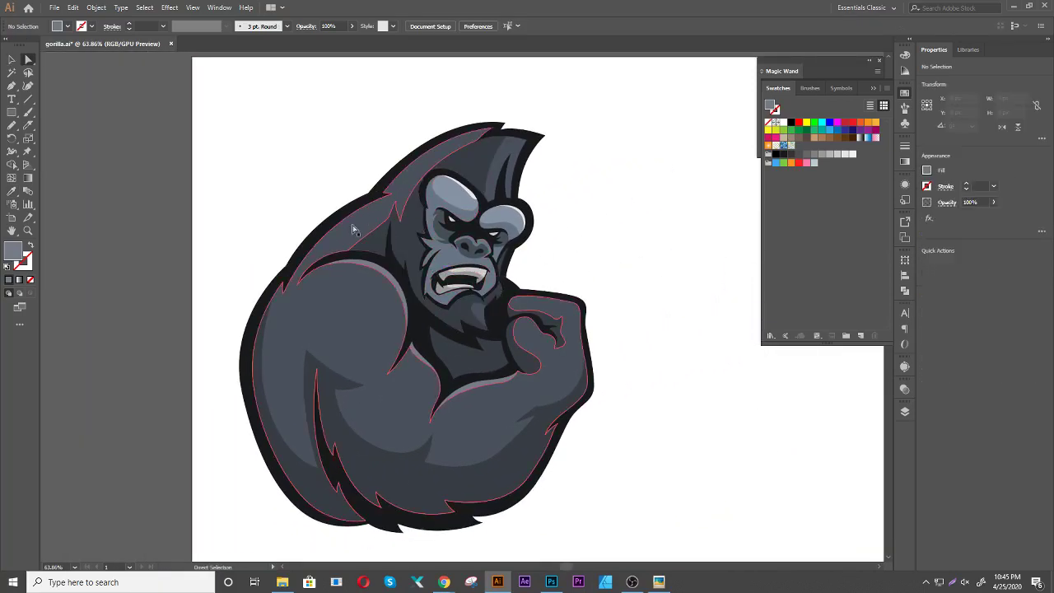
left_click(355, 230)
scroll(334, 168, "up", 3)
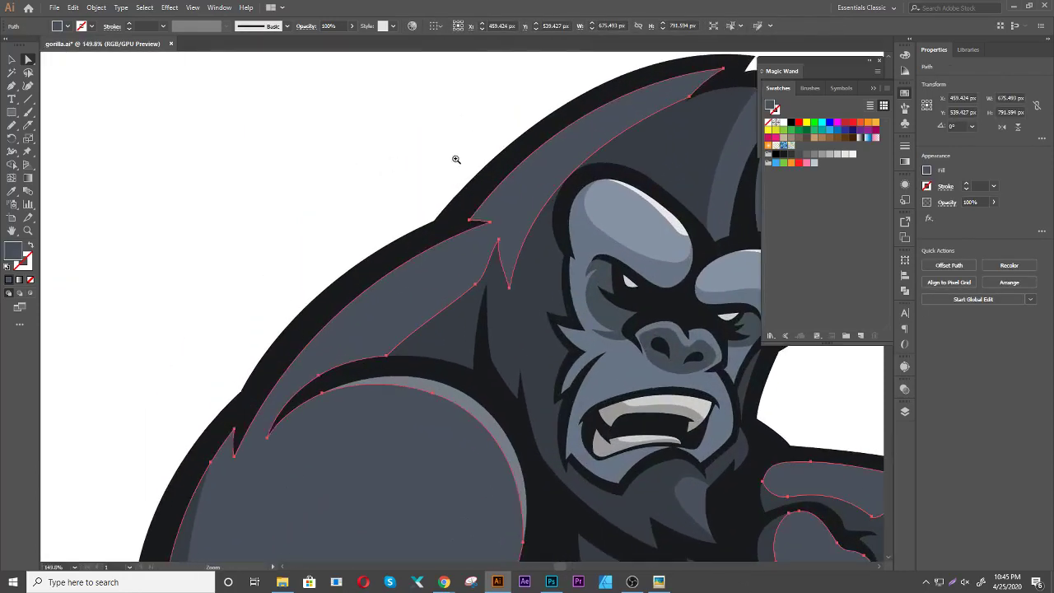
key("k")
left_click_drag(239, 481, 510, 222)
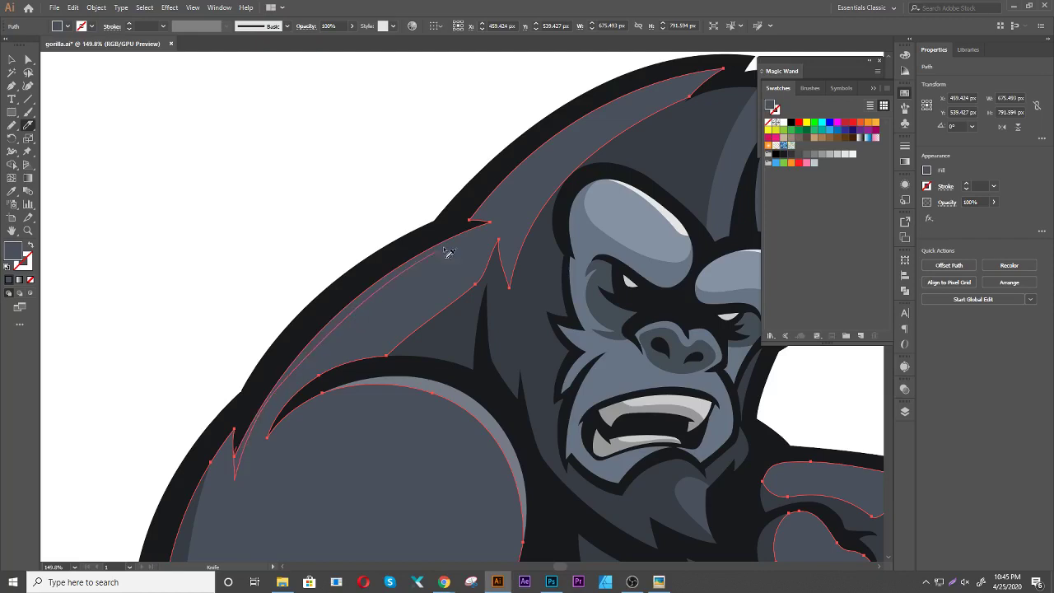
left_click_drag(582, 149, 412, 280)
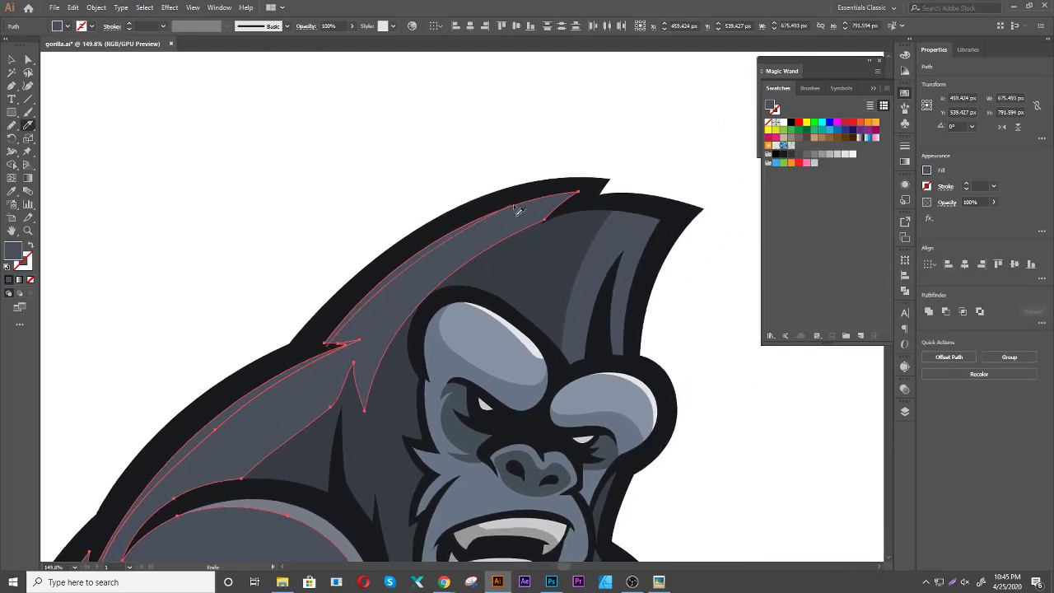
left_click_drag(578, 194, 670, 143)
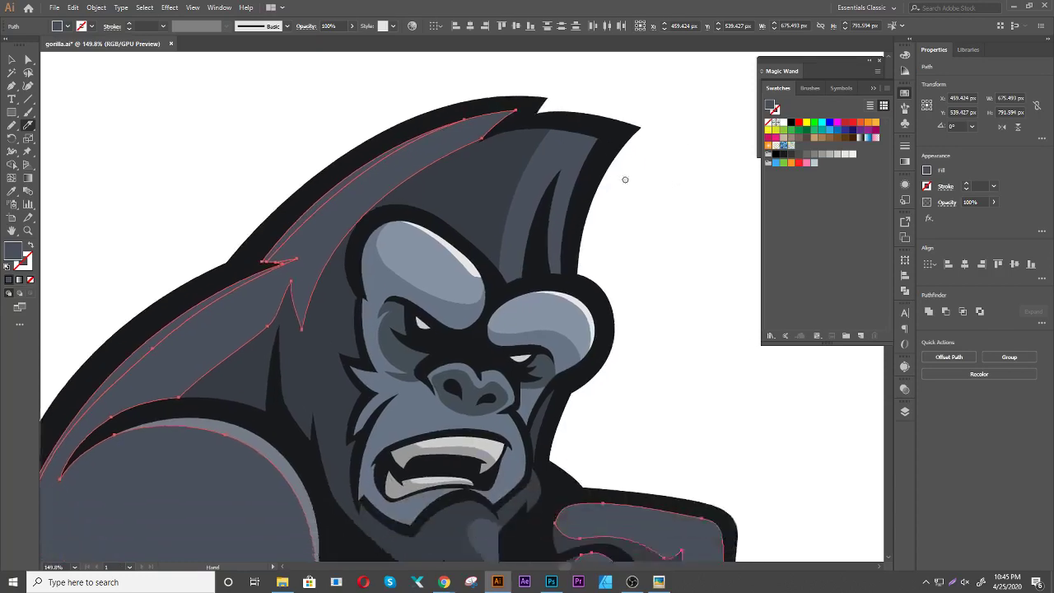
left_click_drag(665, 186, 573, 42)
left_click_drag(390, 424, 564, 287)
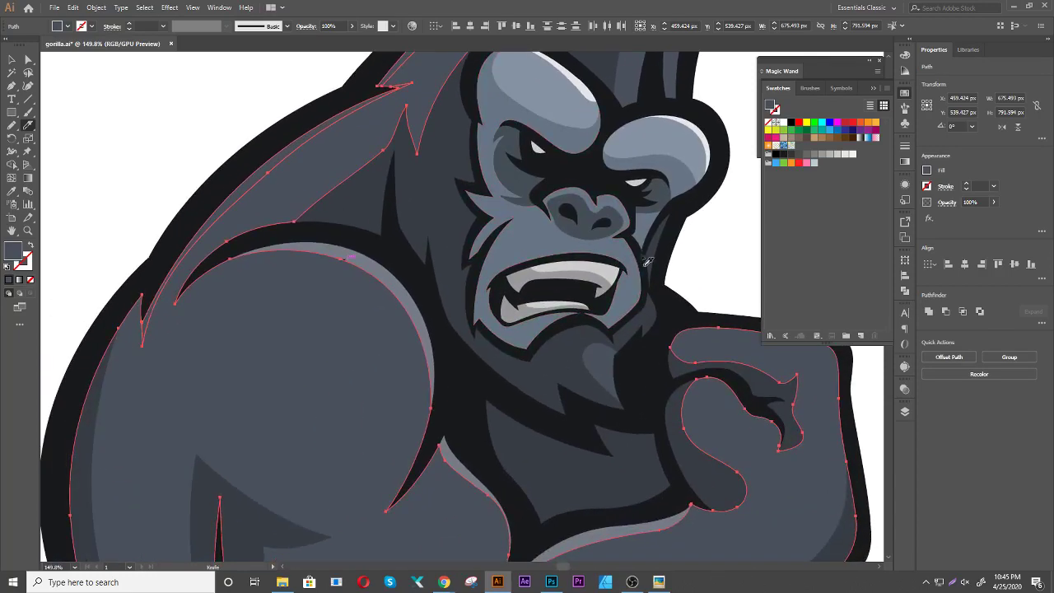
Direct-select the new head strip and adjust one of its anchor points
key("a")
left_click(717, 236)
left_click_drag(717, 236, 675, 313)
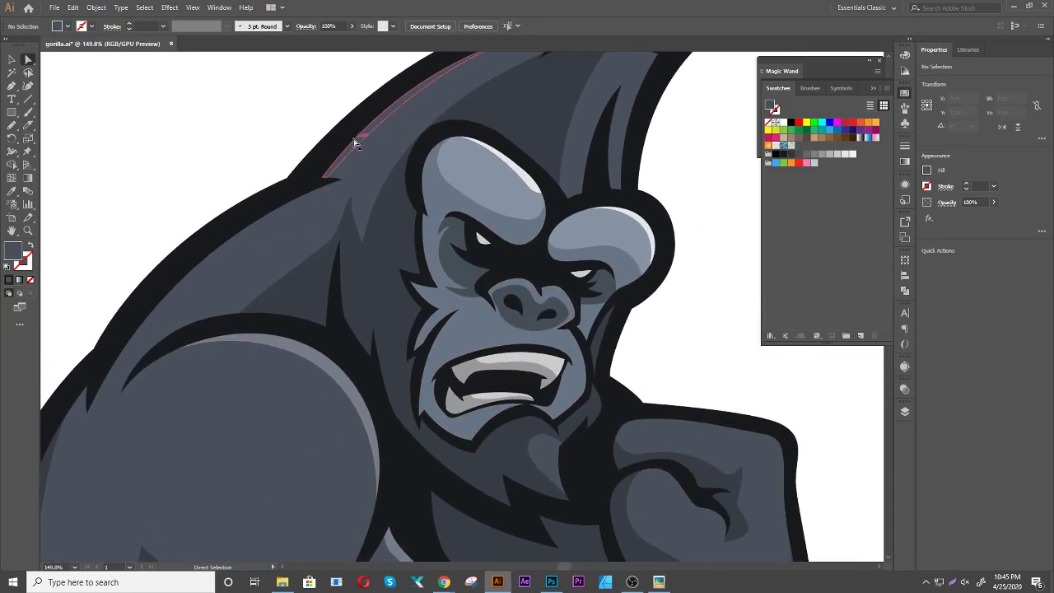
left_click(223, 237)
left_click(326, 326)
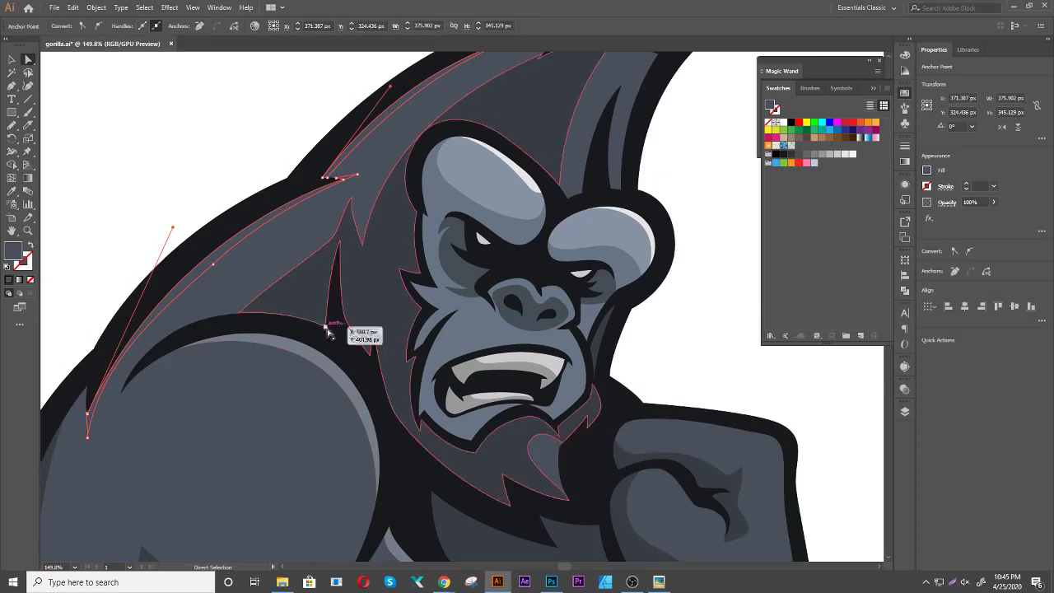
scroll(354, 355, "down", 5)
key("i")
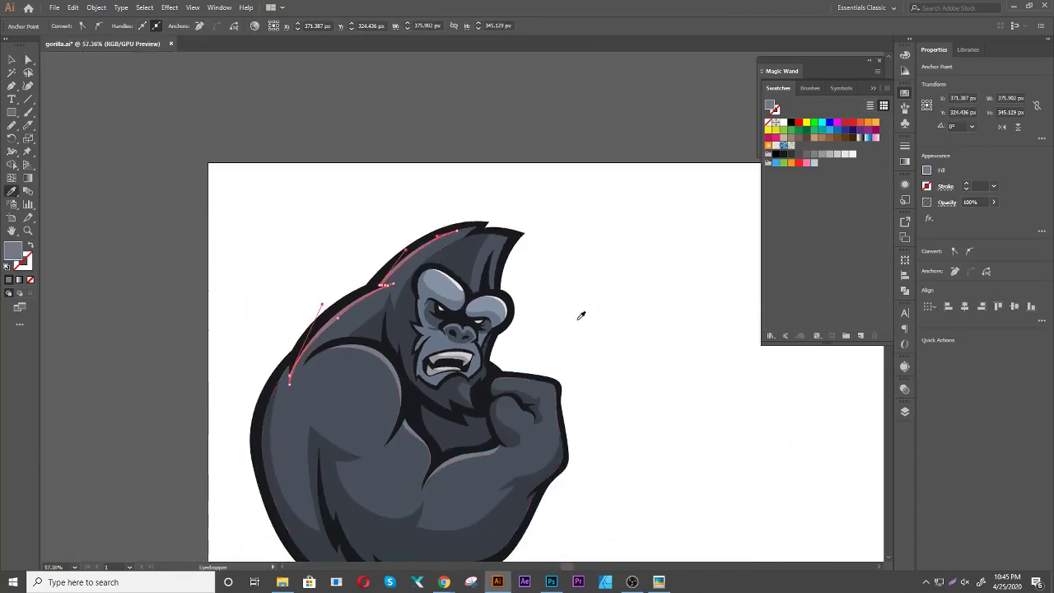
key("v")
left_click(611, 360)
left_click_drag(612, 360, 592, 286)
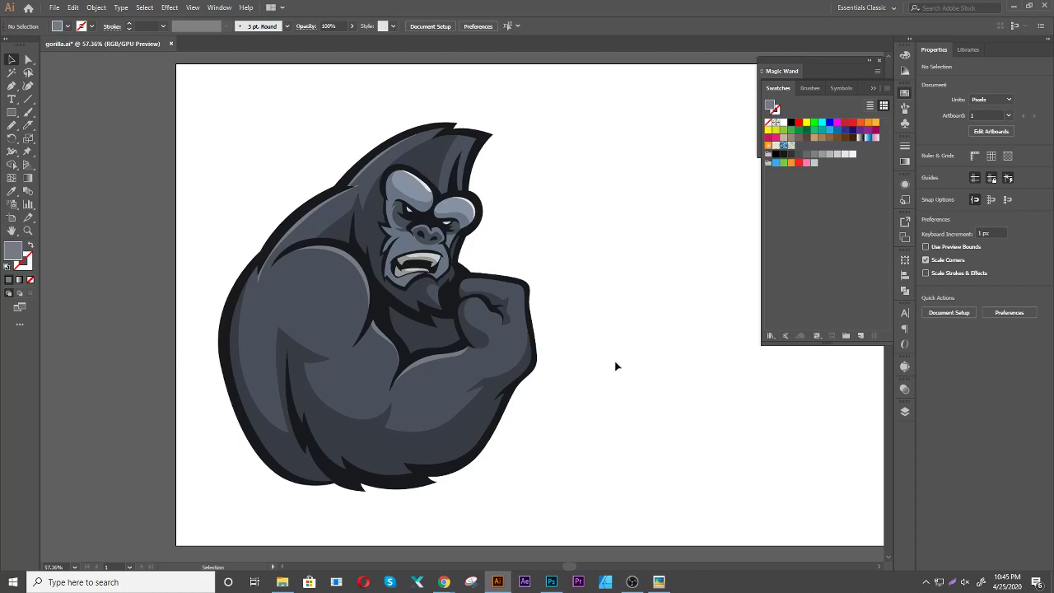
Knife-cut a sliver along the lower belly fur and eyedropper a lighter grey onto it
scroll(522, 447, "up", 3)
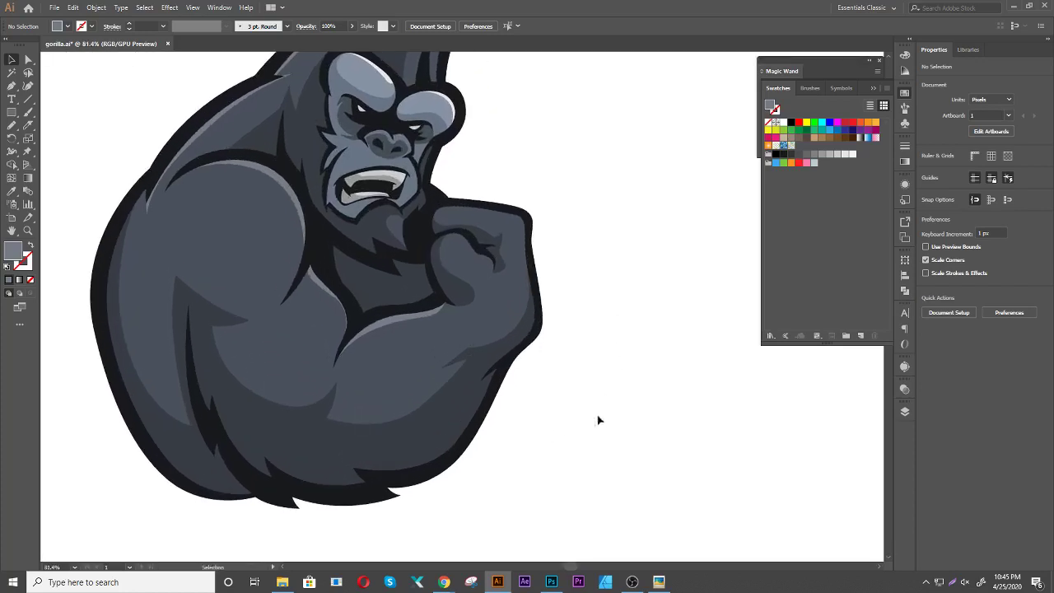
left_click_drag(435, 527, 585, 461)
key("a")
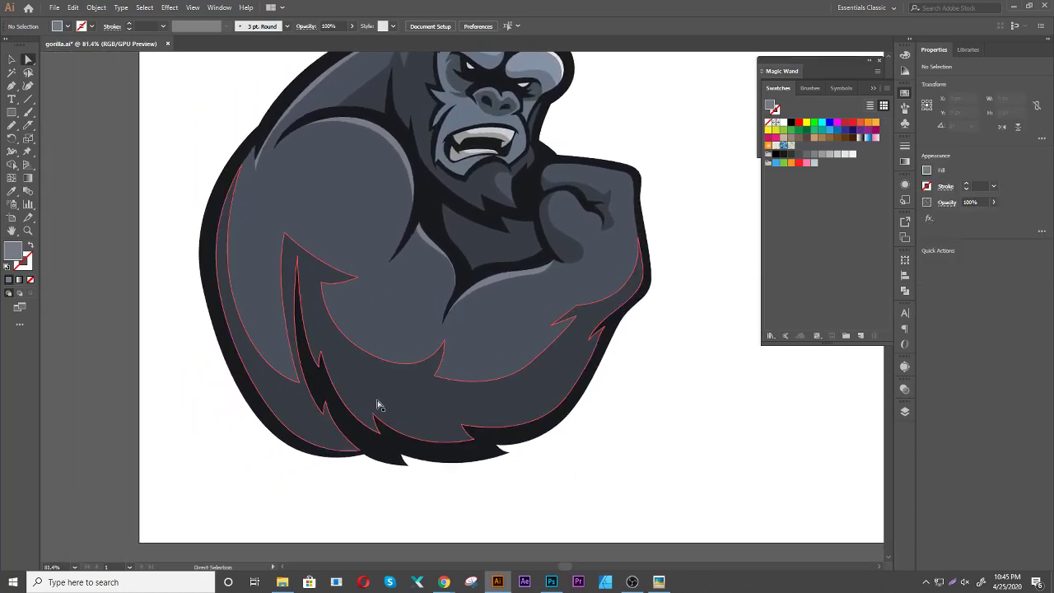
left_click(385, 402)
key("k")
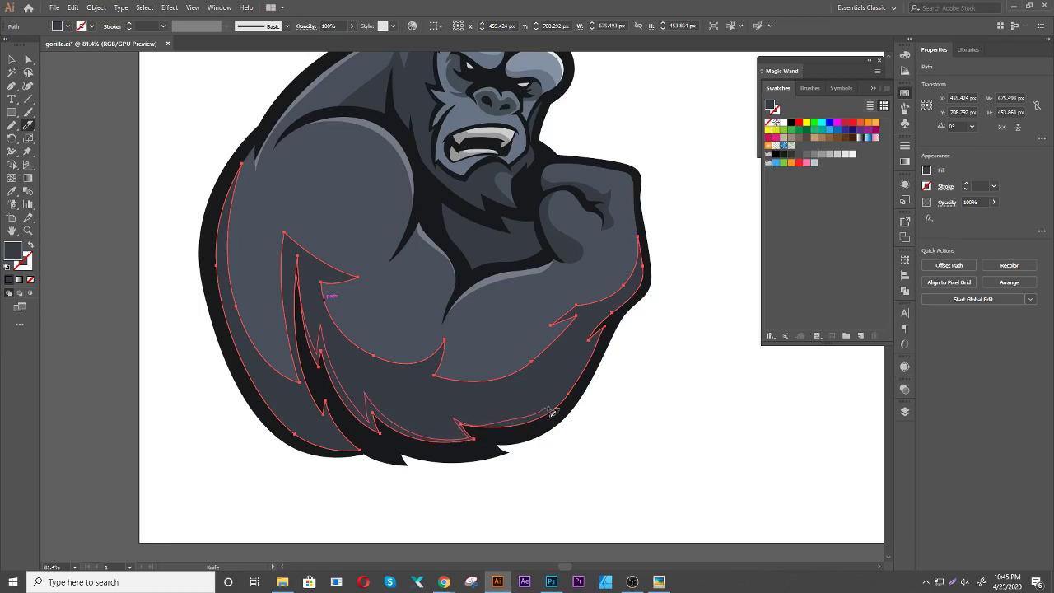
left_click_drag(515, 423, 609, 359)
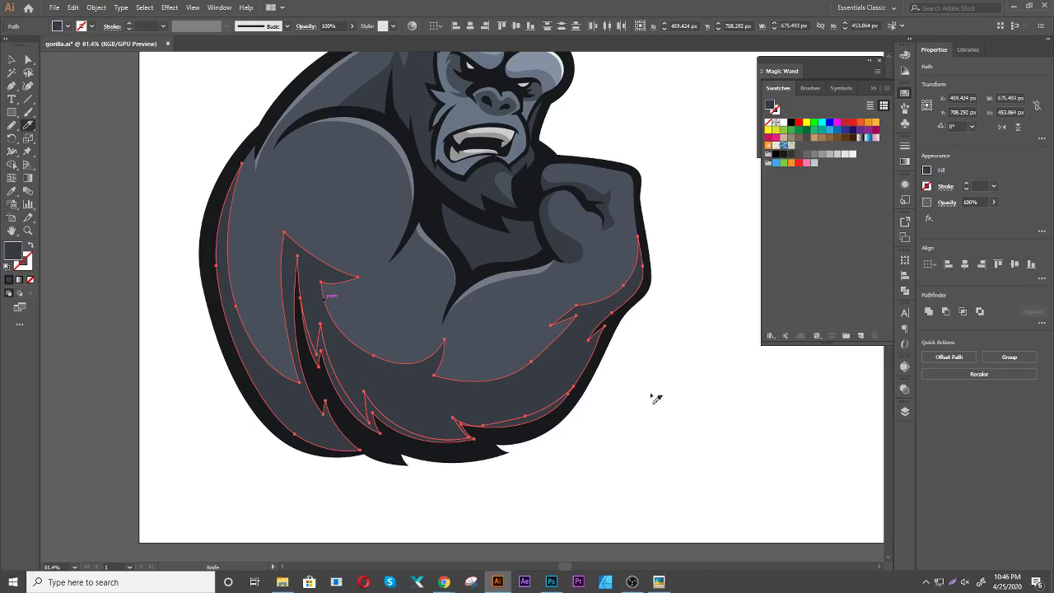
key("a")
left_click(644, 385)
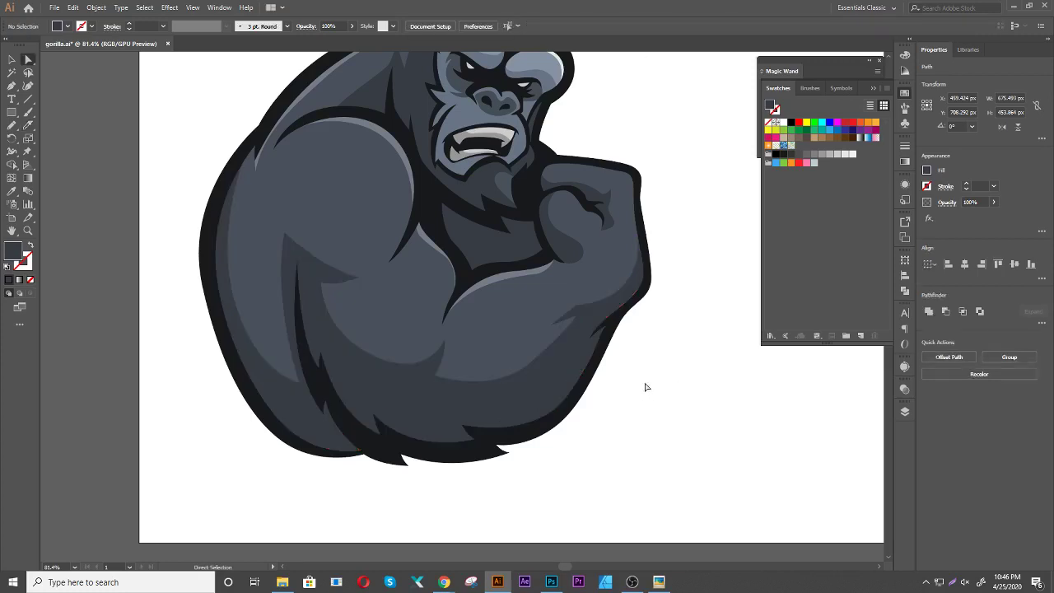
left_click(517, 436)
key("i")
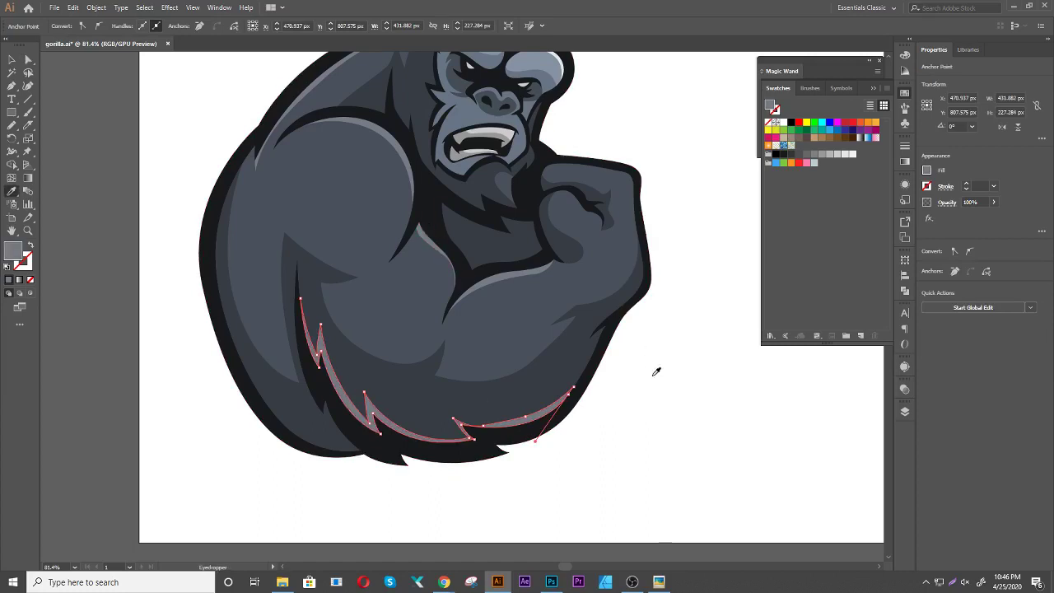
key("v")
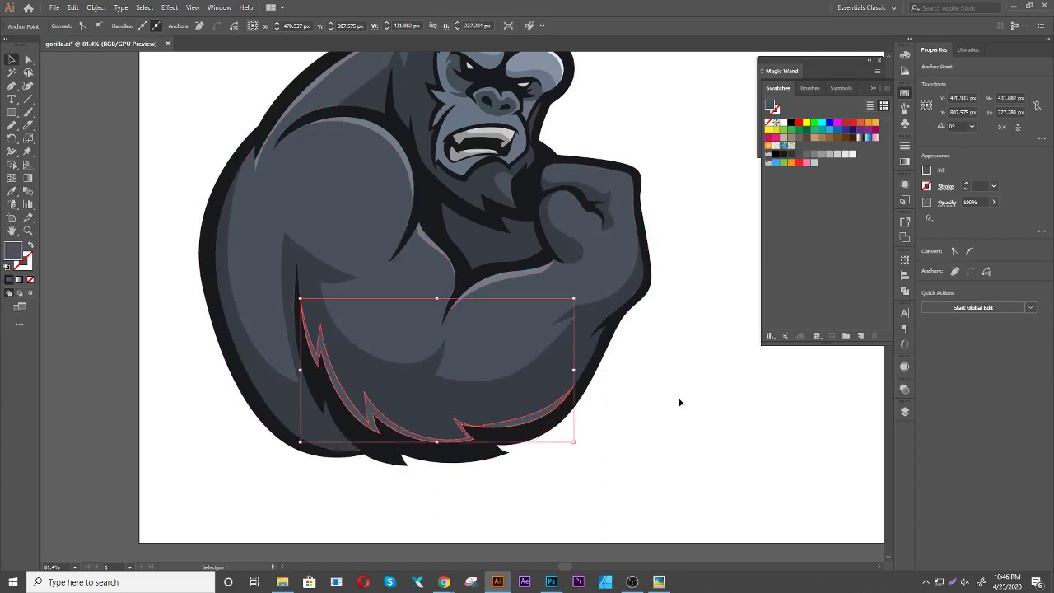
left_click(679, 395)
Slice a sliver off the gorilla's left and lower-left edge and shade it lighter grey
mouse_move(681, 393)
left_mouse_down()
mouse_move(668, 382)
mouse_move(617, 419)
mouse_move(666, 372)
left_mouse_up()
left_click(240, 439)
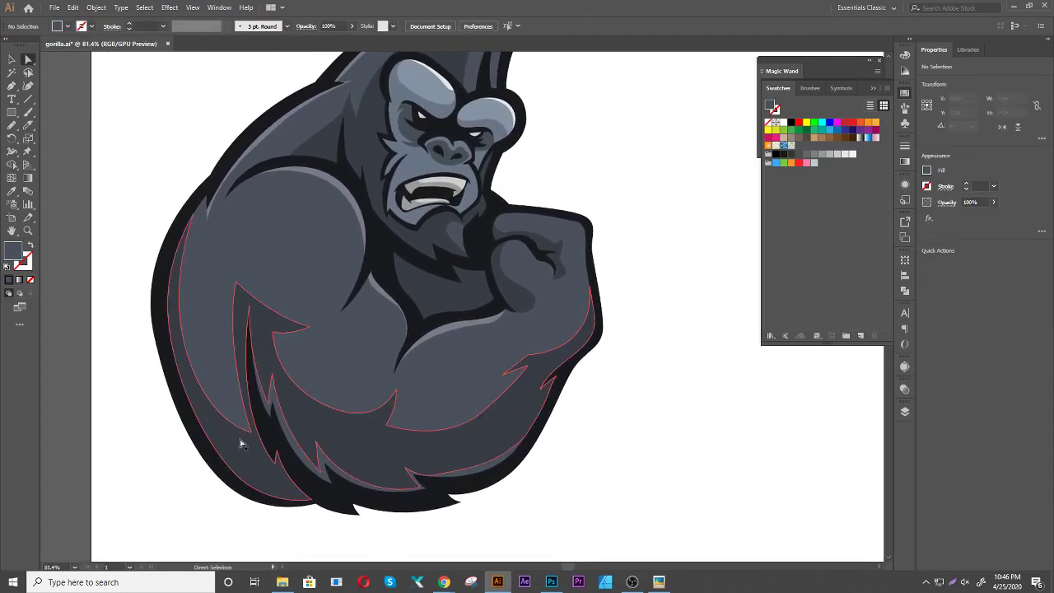
left_click(28, 125)
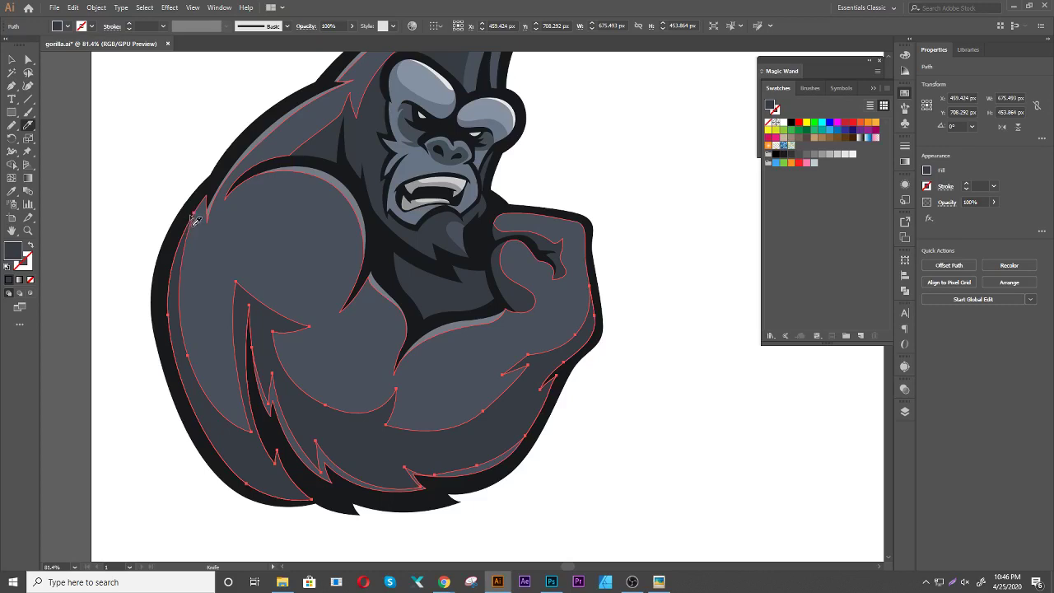
left_click_drag(196, 220, 179, 339)
left_click_drag(223, 447, 315, 510)
key("a")
left_click(239, 471)
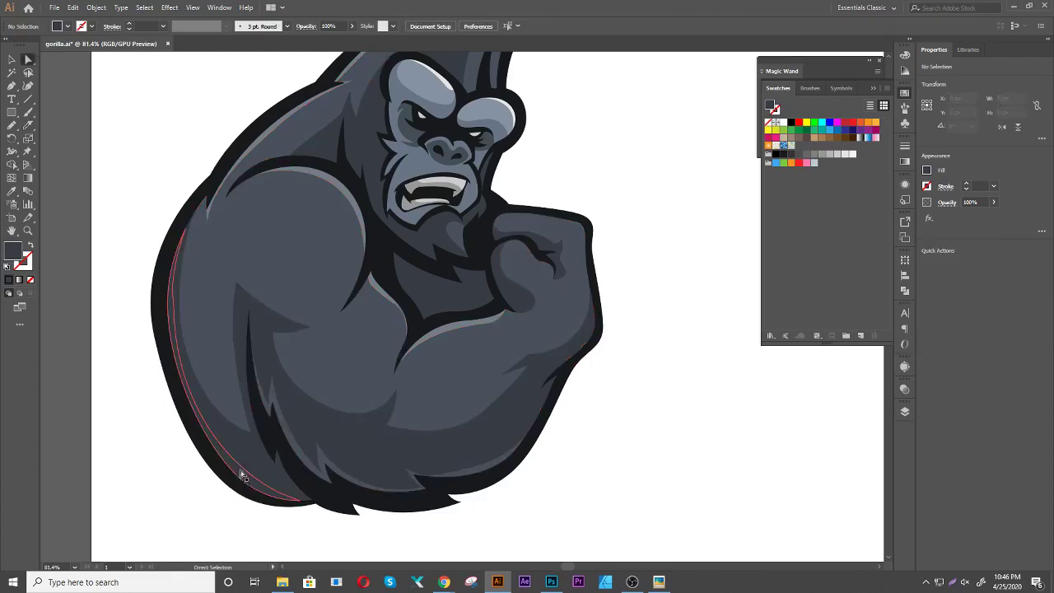
key("i")
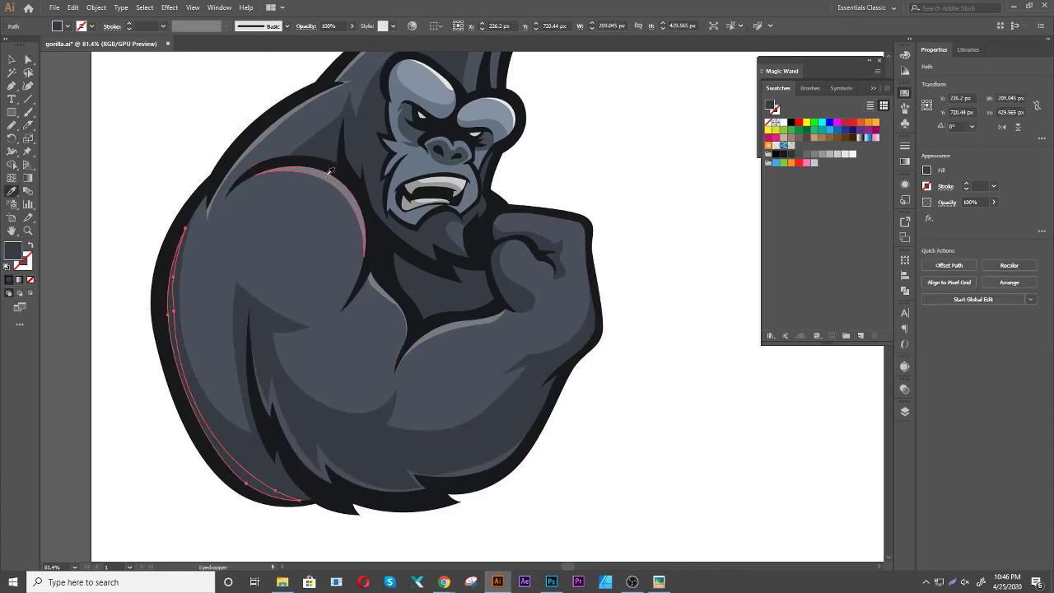
left_click(328, 174)
Pen-draw a closed half-shield shape in empty space beside the gorilla
key("v")
left_click(661, 191)
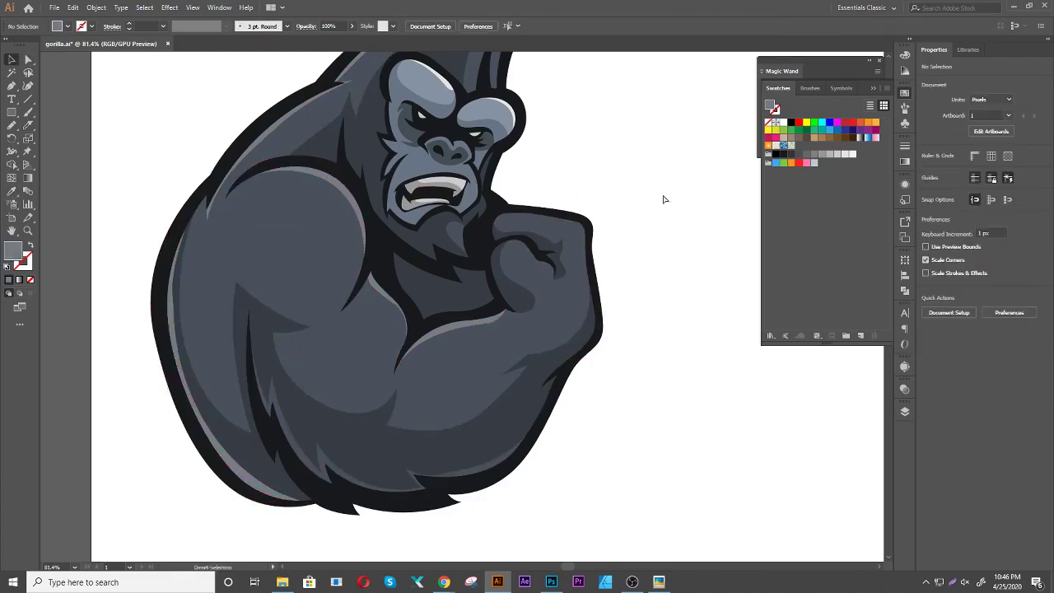
scroll(663, 197, "down", 5)
scroll(645, 308, "up", 1)
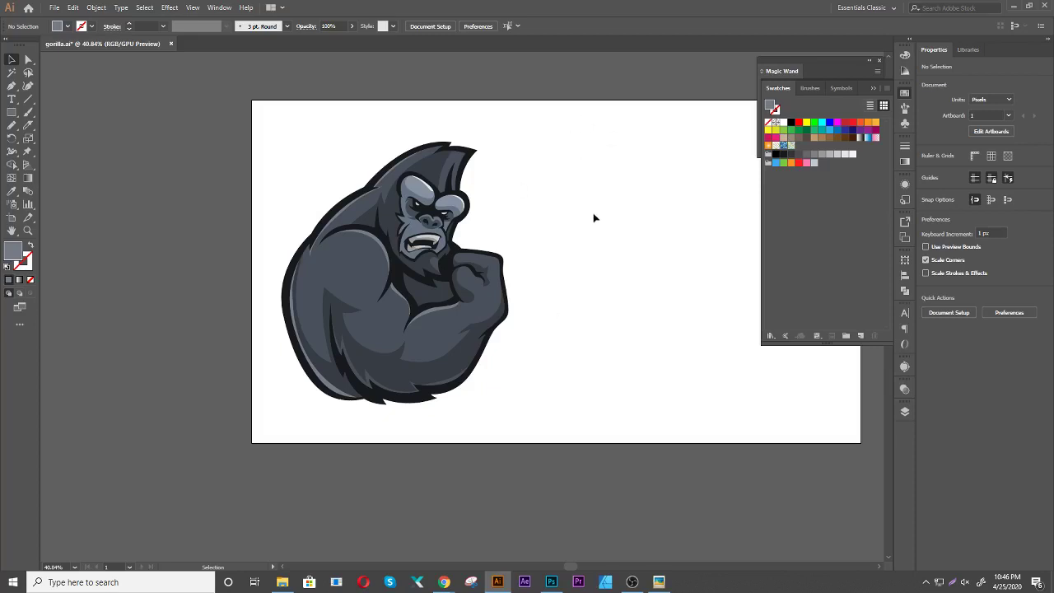
key("l")
left_click_drag(642, 233, 564, 238)
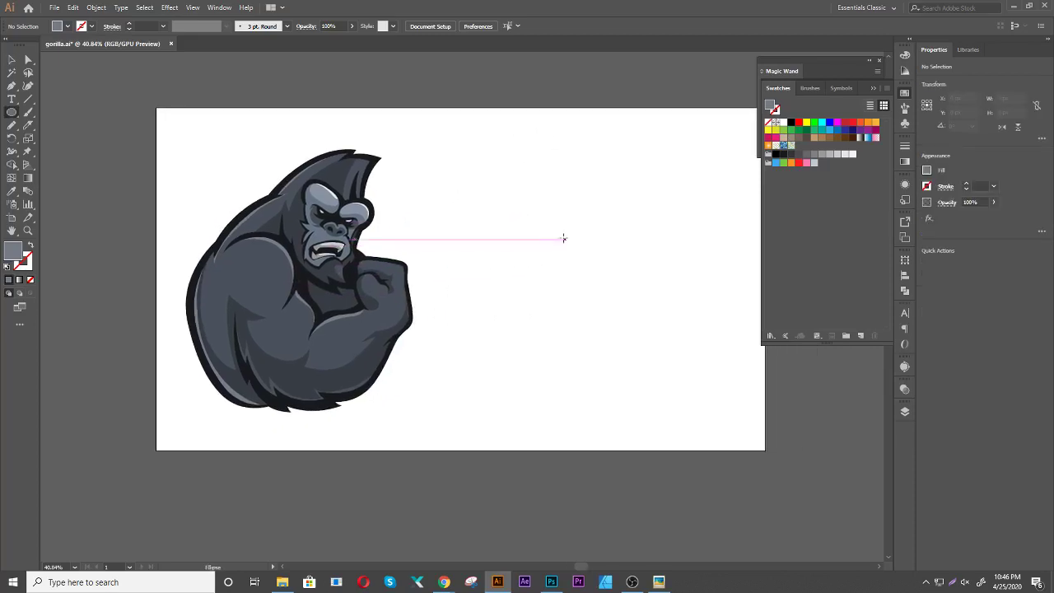
key("p")
left_click(576, 207)
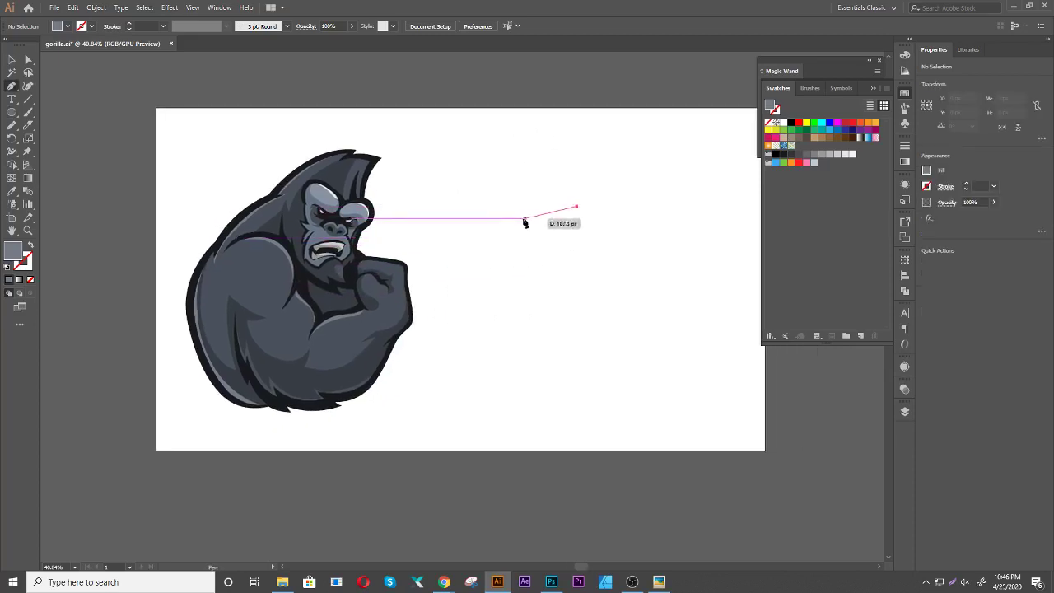
mouse_move(495, 225)
left_mouse_down()
mouse_move(458, 247)
mouse_move(467, 281)
left_mouse_up()
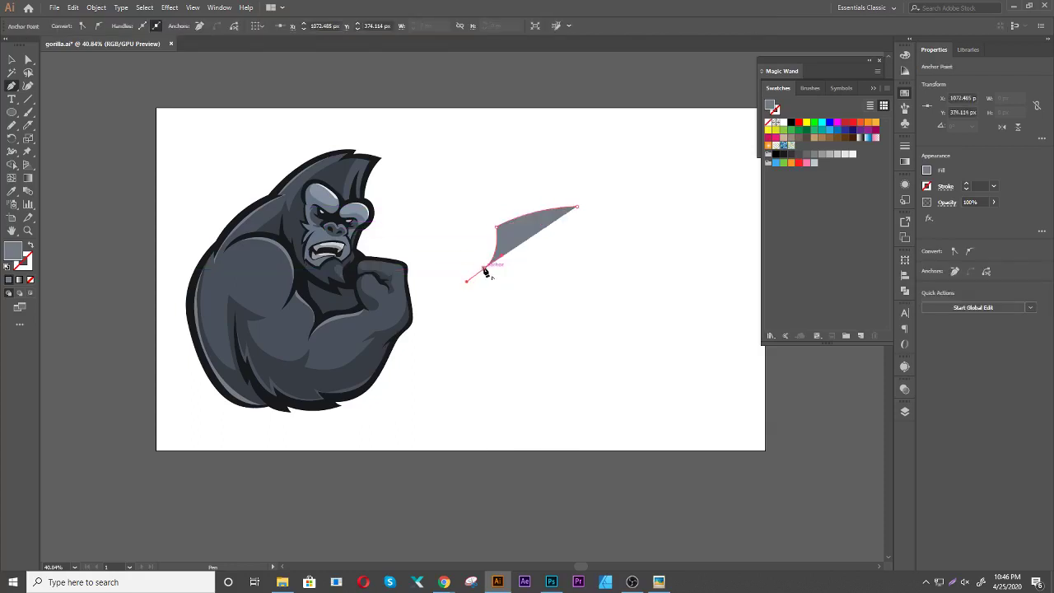
left_click(484, 269)
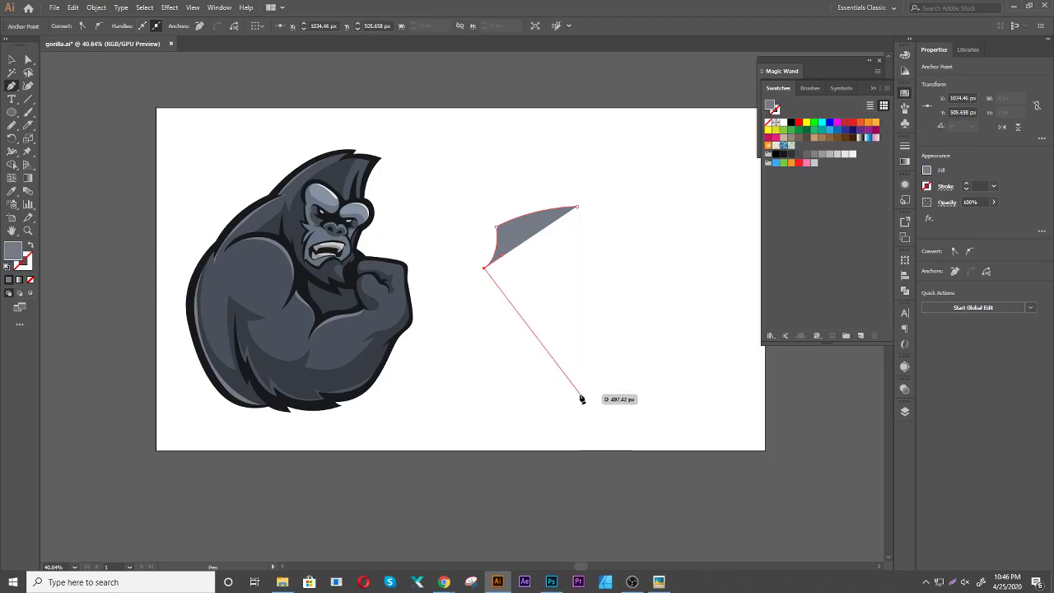
left_click_drag(579, 399, 668, 429)
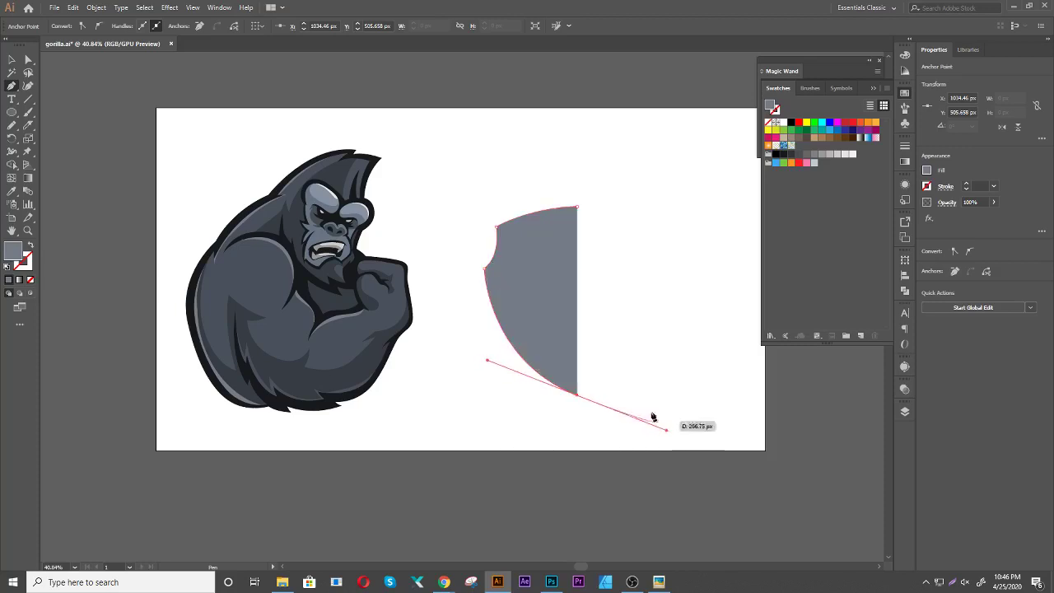
left_click(578, 397)
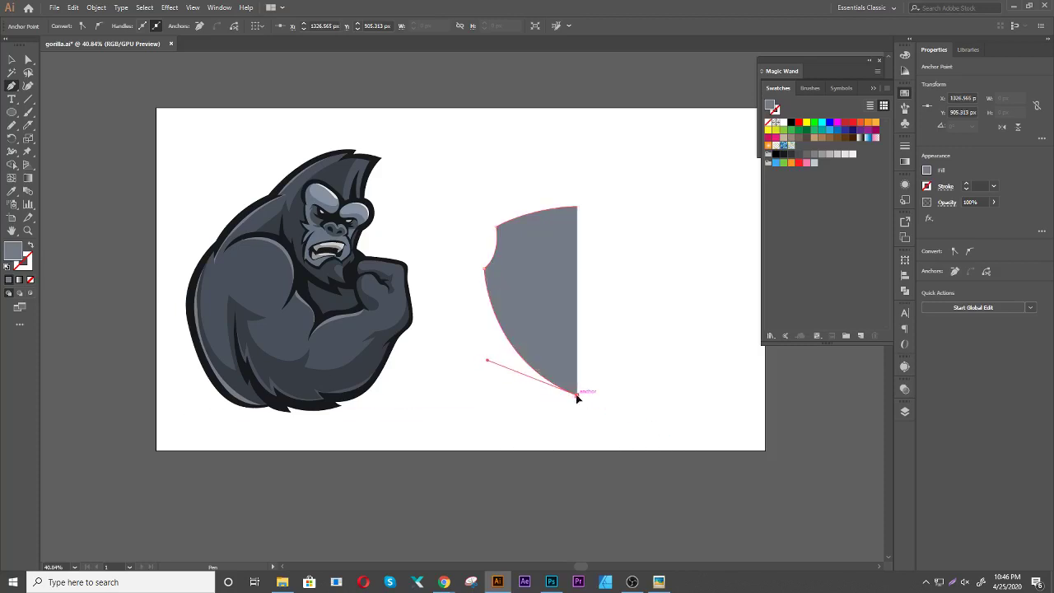
left_click(578, 209)
Duplicate the half, reflect it, butt the halves together and unite them into one shield
key("v")
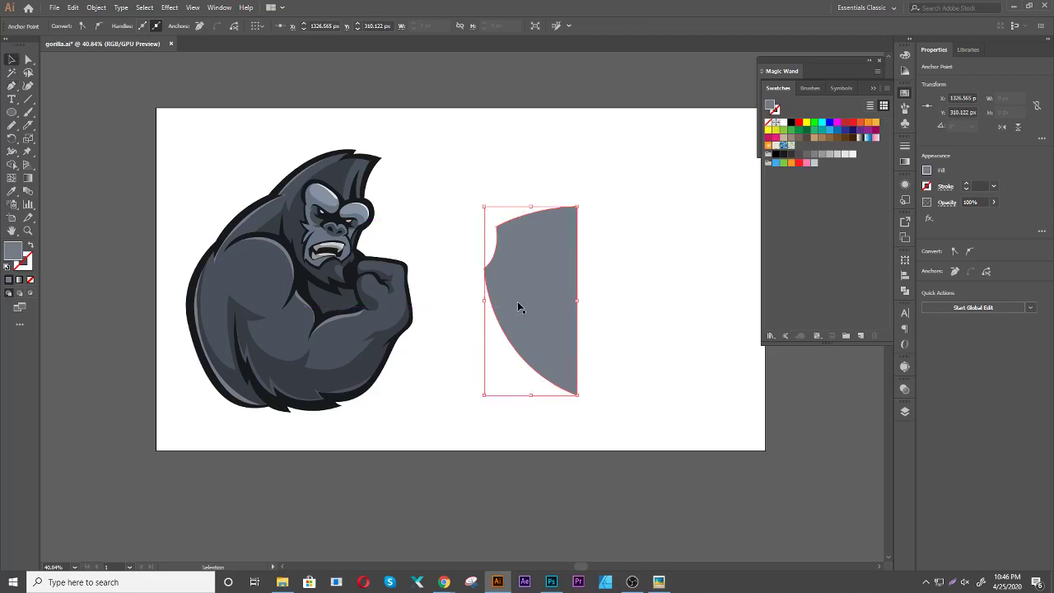
left_click_drag(524, 305, 638, 305)
right_click(678, 241)
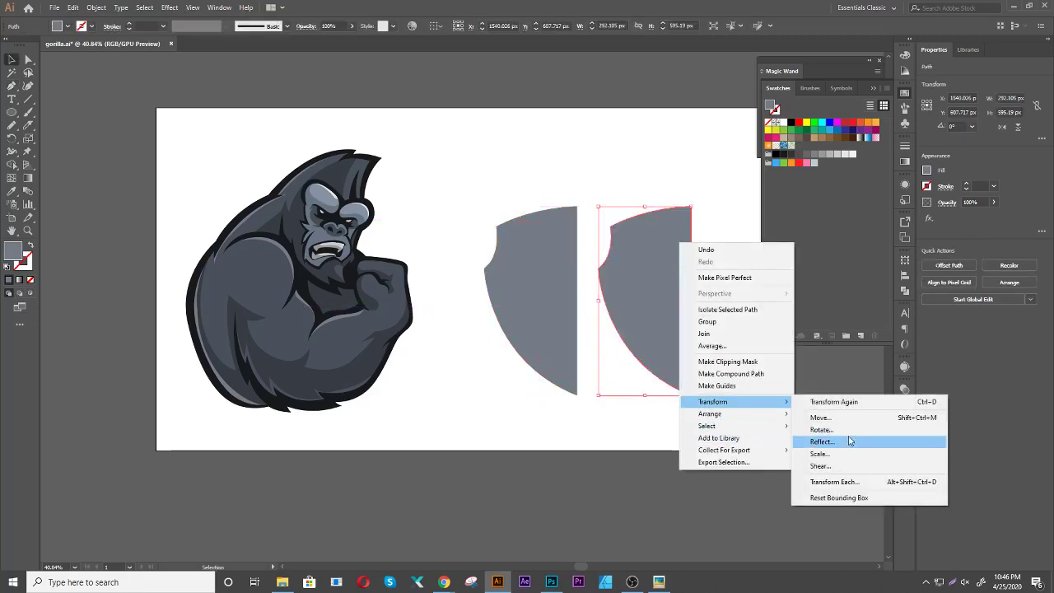
left_click(848, 441)
key("Return")
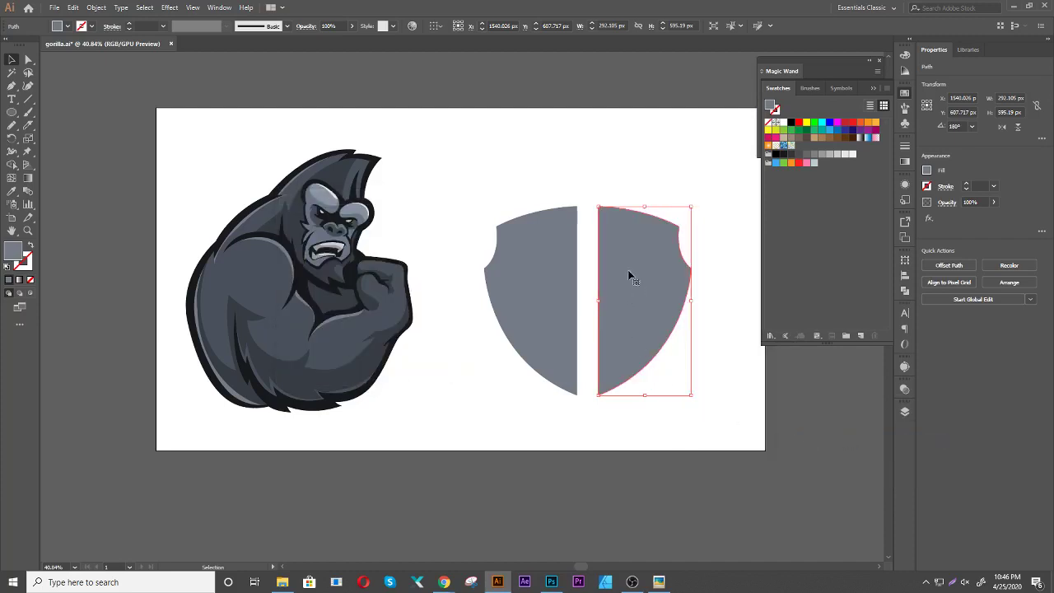
left_click_drag(629, 276, 606, 261)
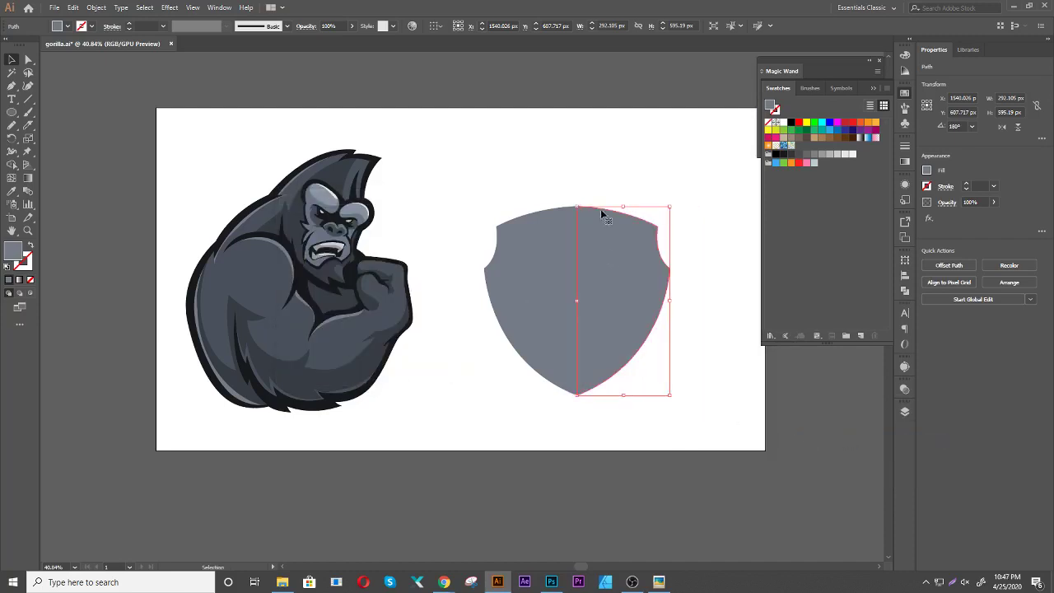
left_click_drag(616, 170, 557, 245)
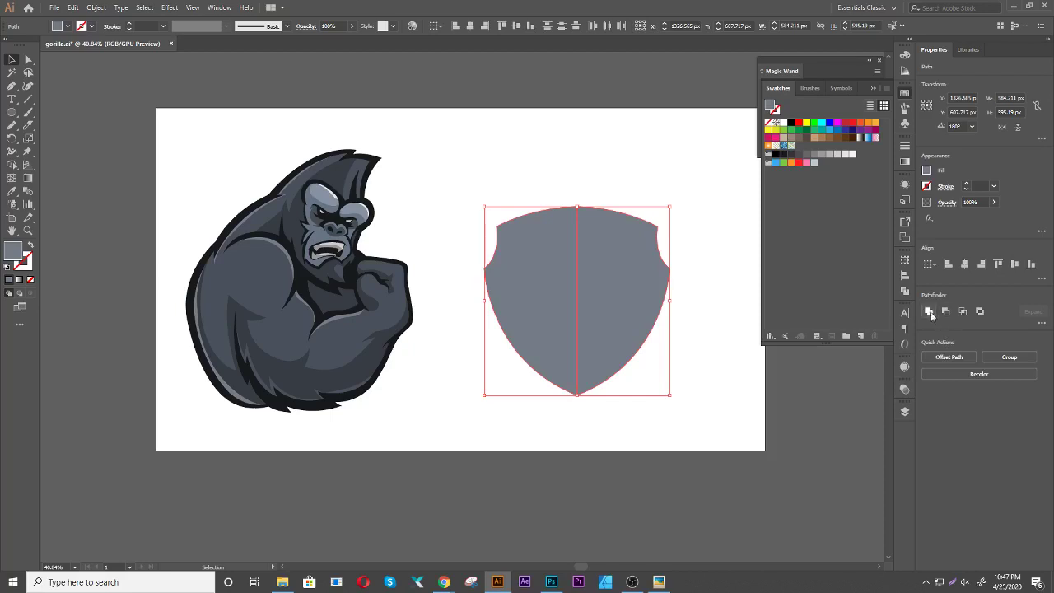
left_click(928, 311)
Move the shield onto the gorilla, scale it up, send it to back, and nudge it into place
mouse_move(619, 339)
left_mouse_down()
mouse_move(275, 321)
mouse_move(276, 433)
left_mouse_up()
left_click_drag(374, 213, 417, 221)
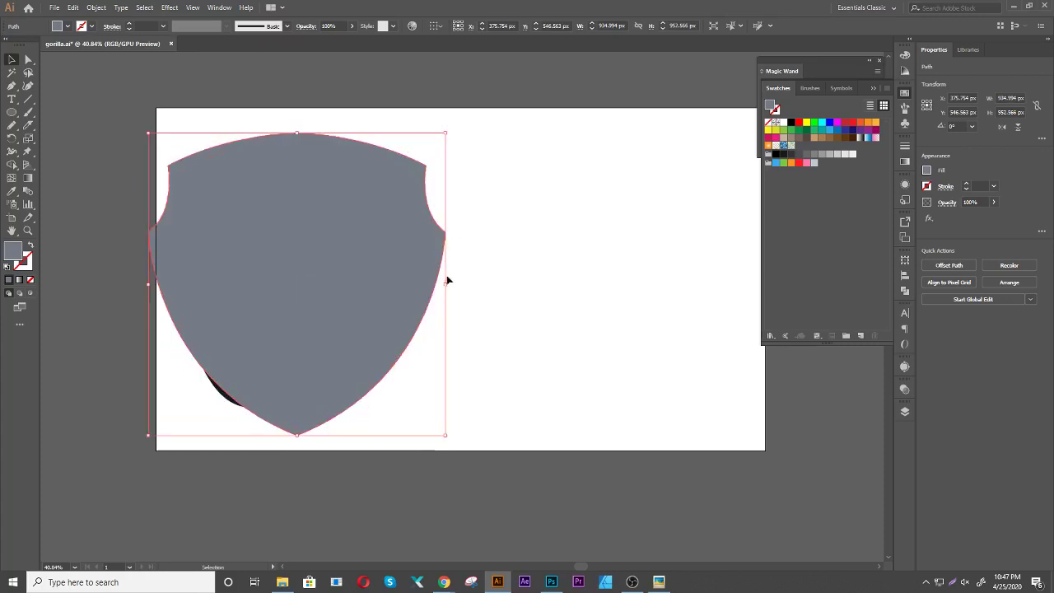
left_click_drag(444, 284, 405, 284)
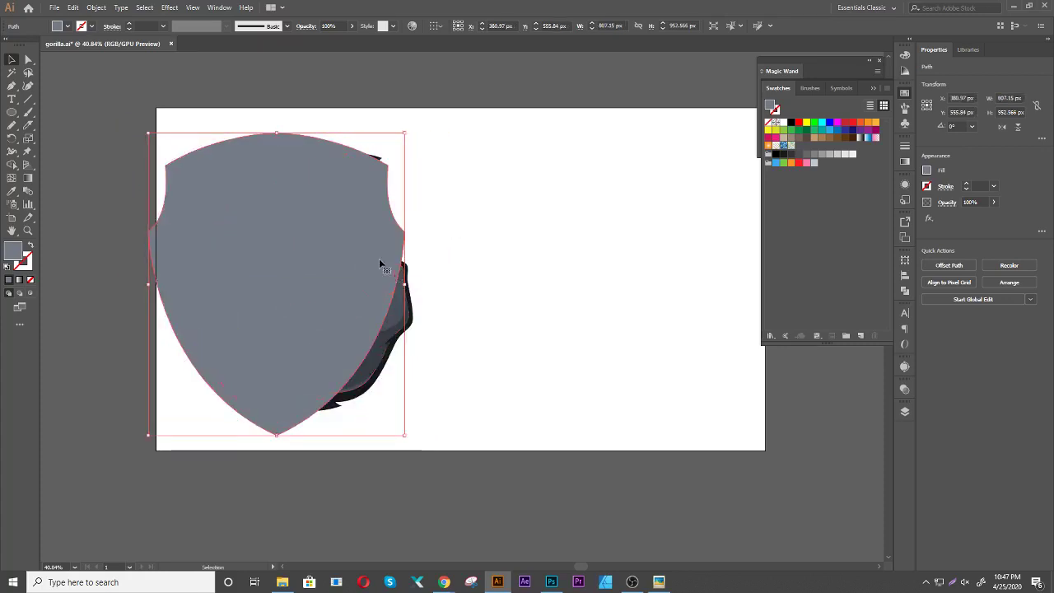
key("ctrl+shift+bracketleft")
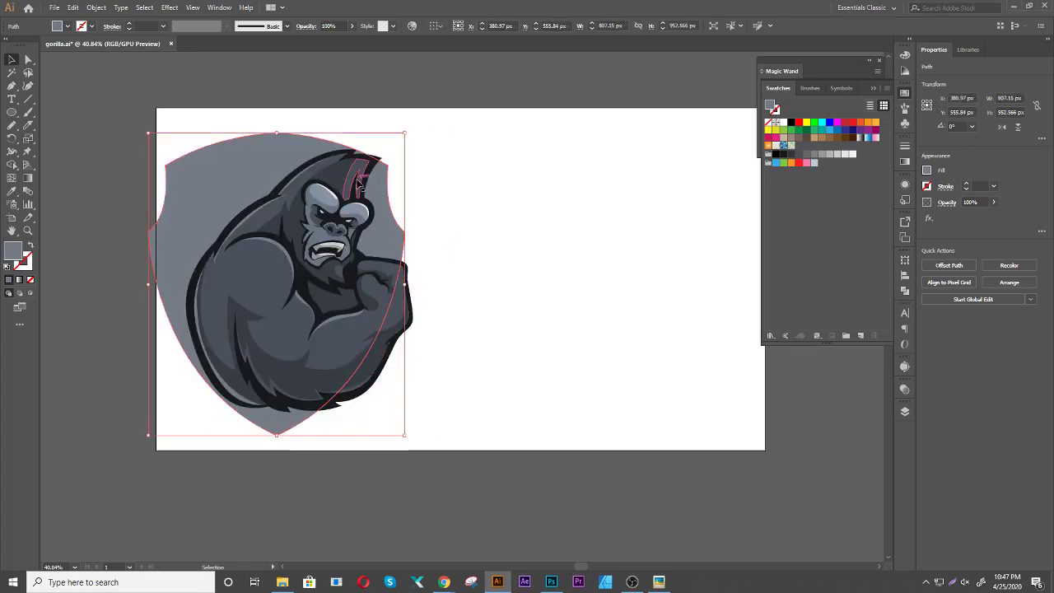
key("c")
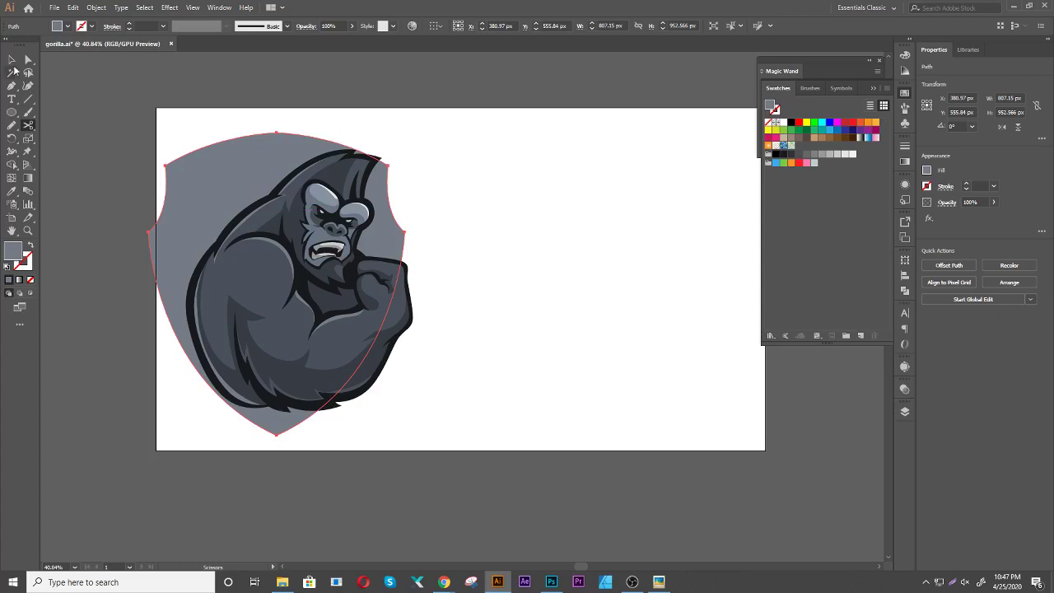
left_click(11, 61)
left_click_drag(197, 184, 222, 192)
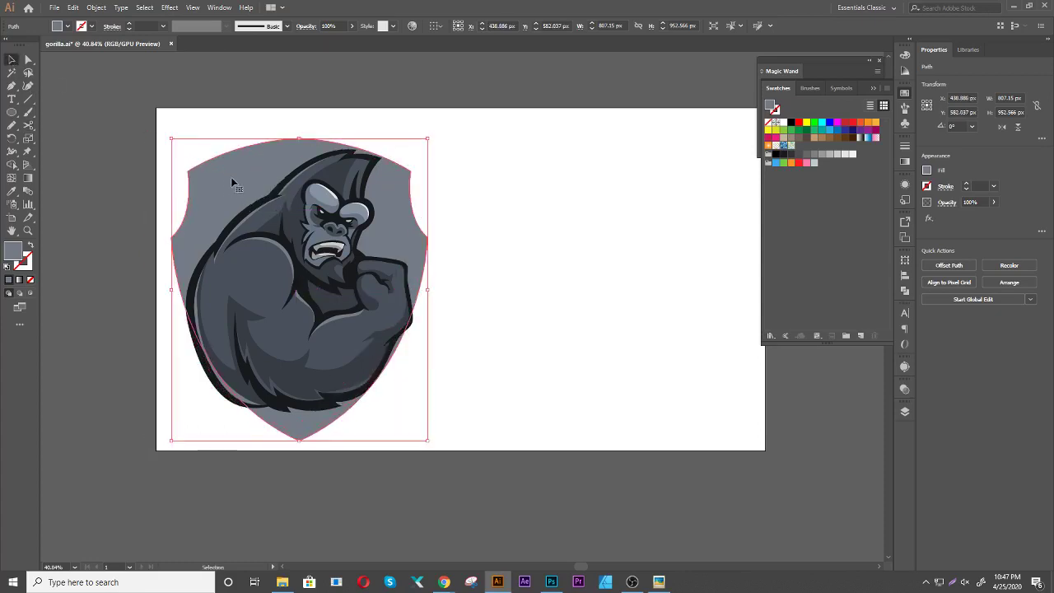
left_click_drag(227, 183, 232, 186)
Create an inset copy of the grey shield using Offset Path at -20 px
left_click(486, 213)
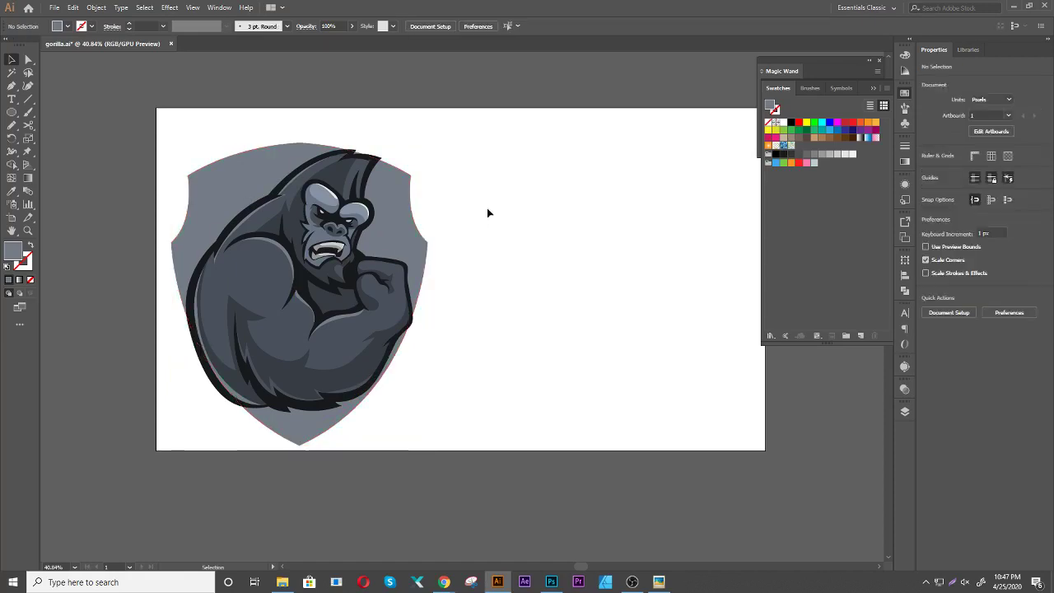
left_click(419, 170)
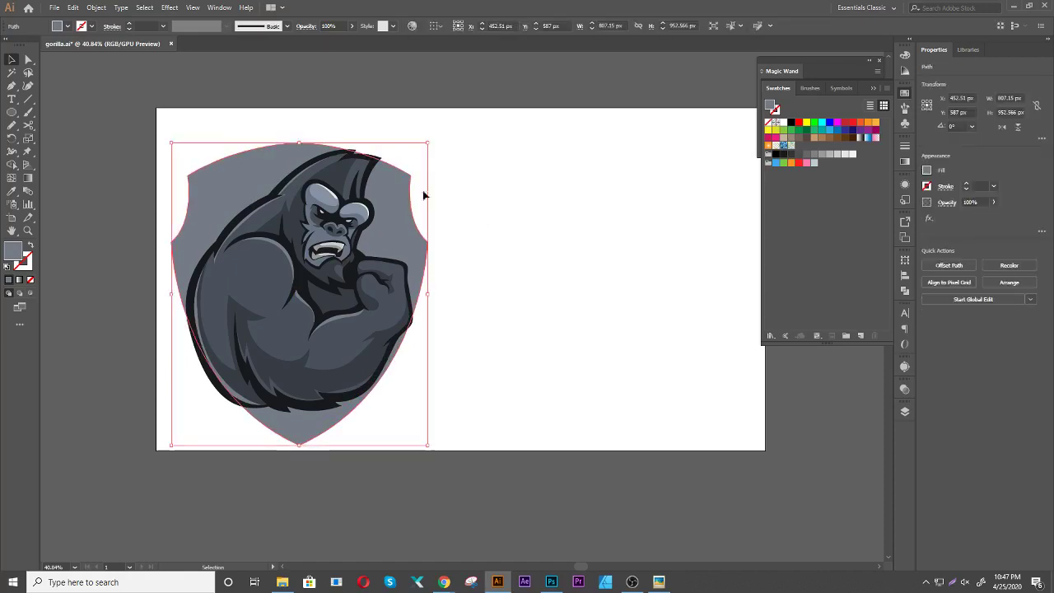
left_click(95, 8)
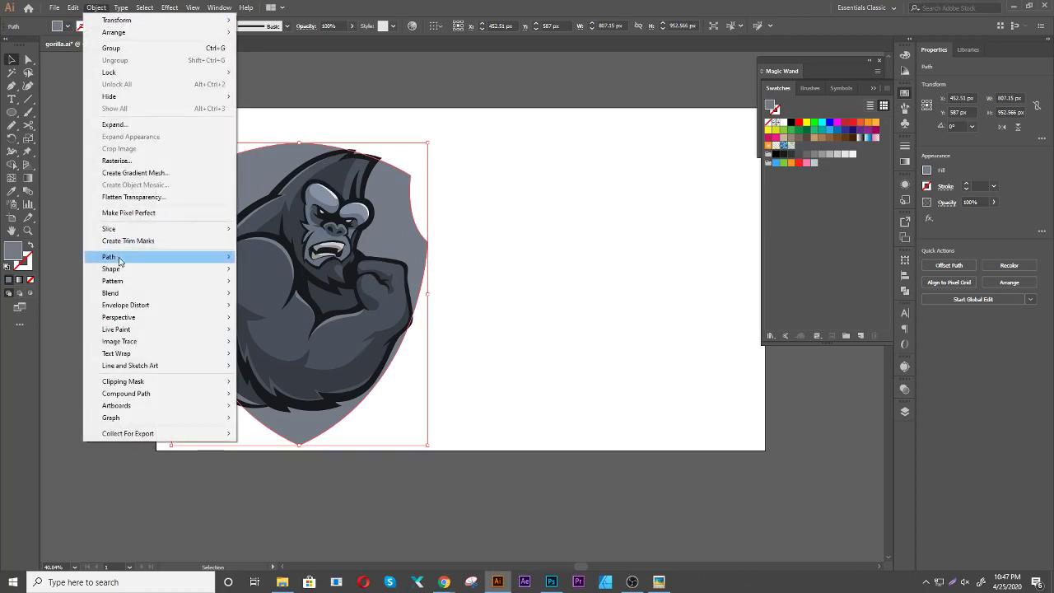
mouse_move(108, 256)
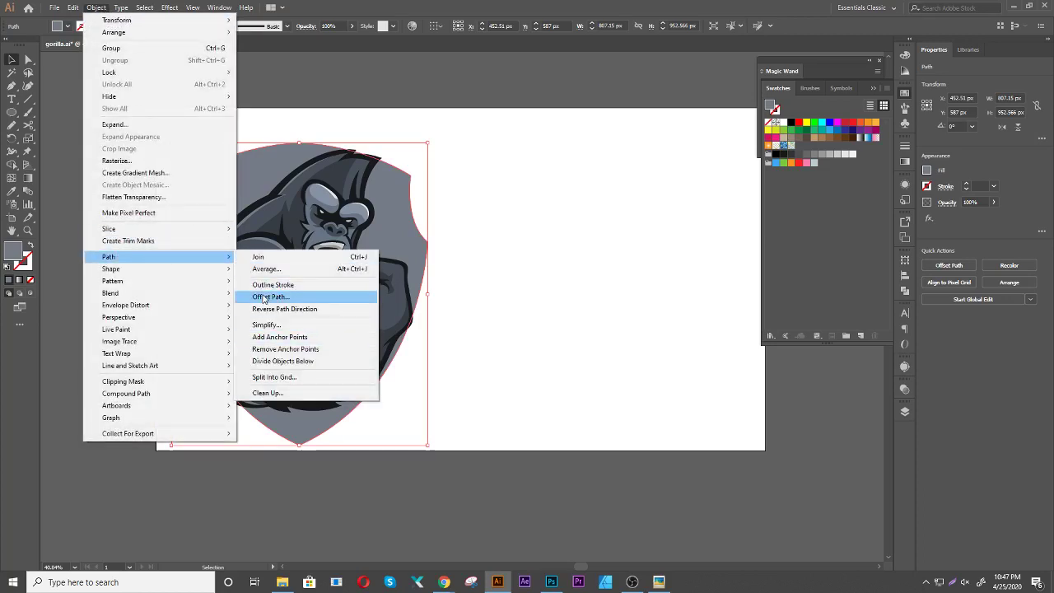
left_click(268, 298)
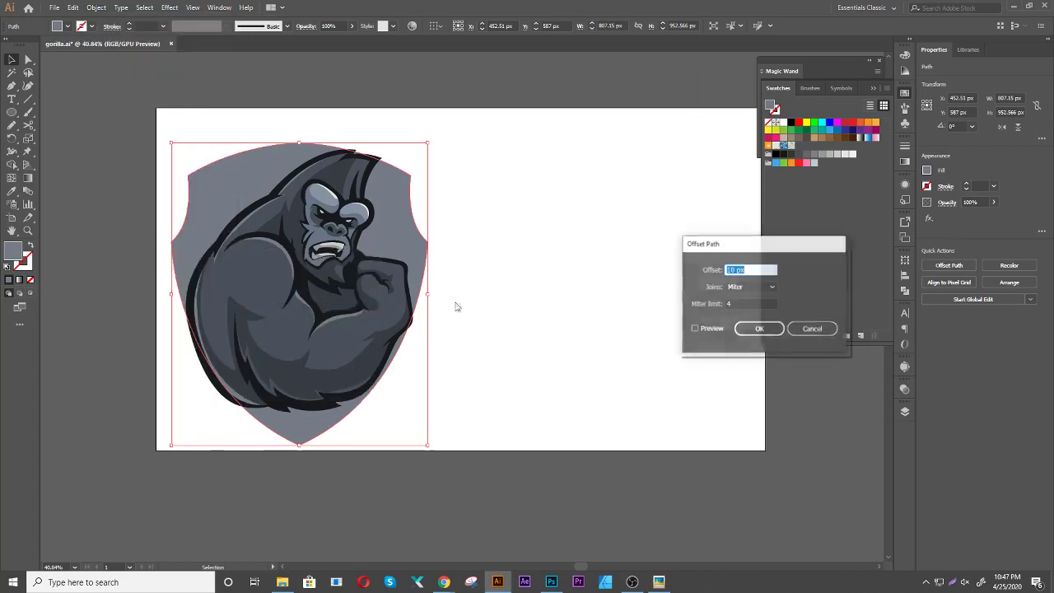
left_click(695, 329)
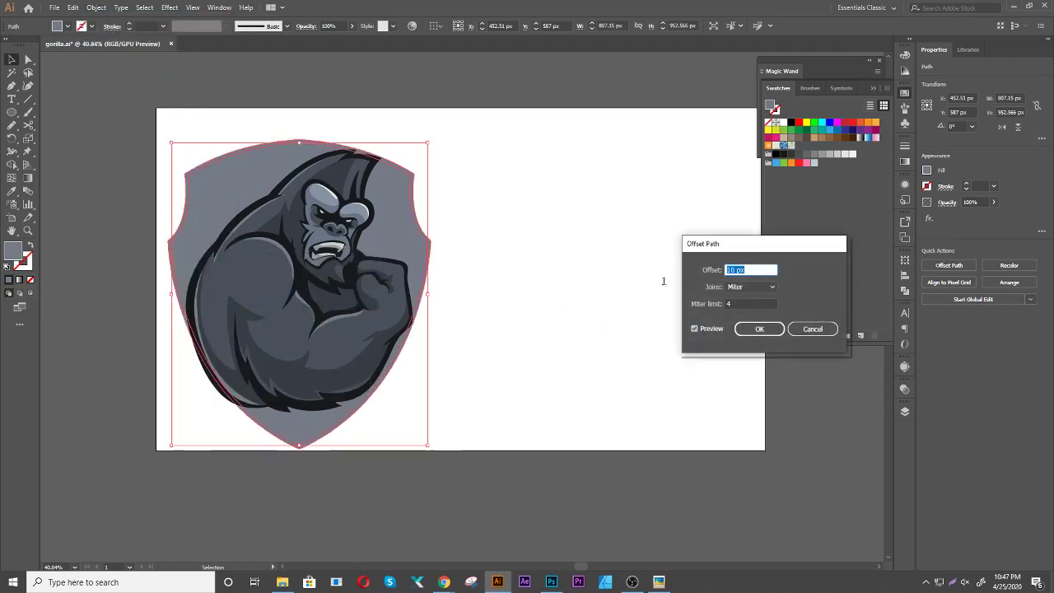
key("shift+Down")
key("Down")
key("Down")
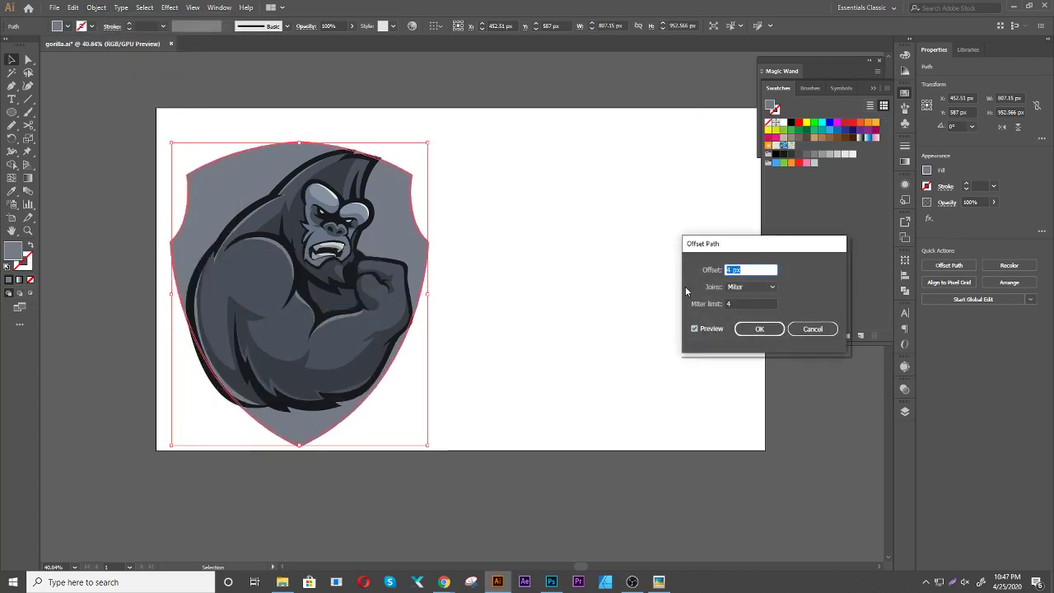
key("shift+Down")
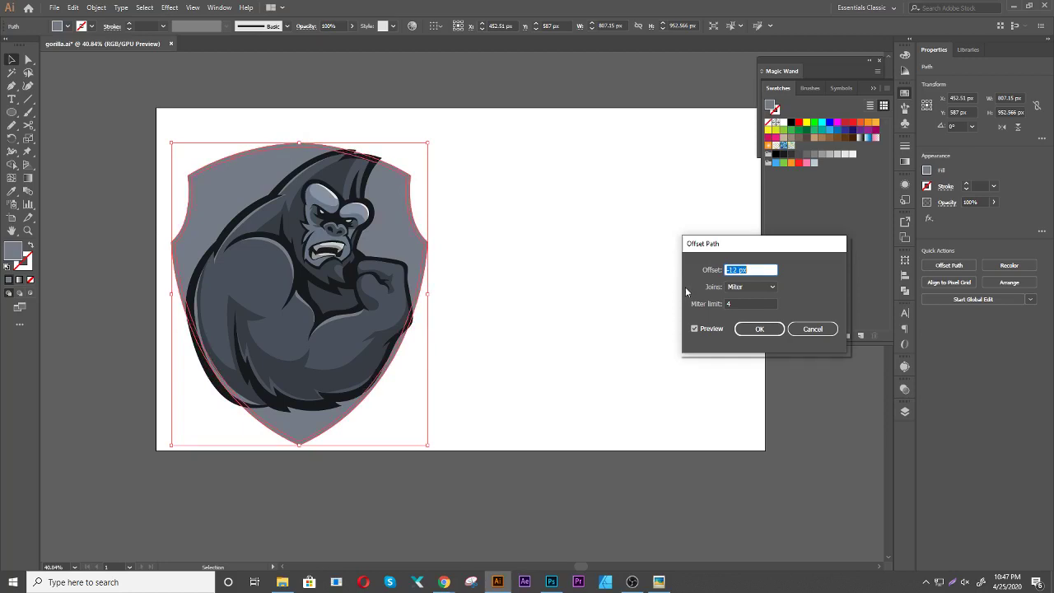
key("Down")
key("Down")
key("Down")
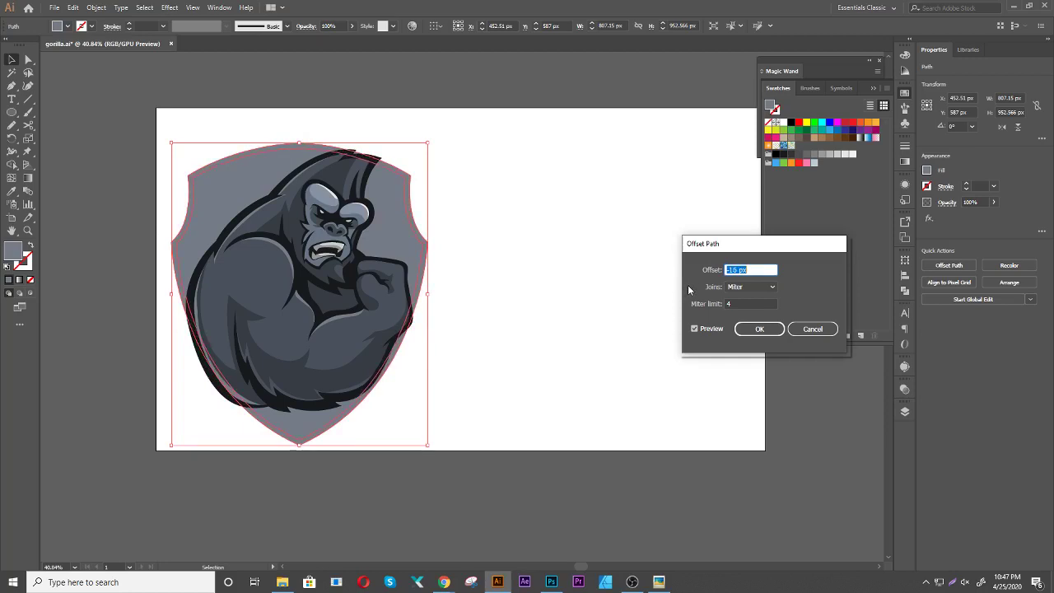
key("Down")
key("Down")
key("Down")
key("Down")
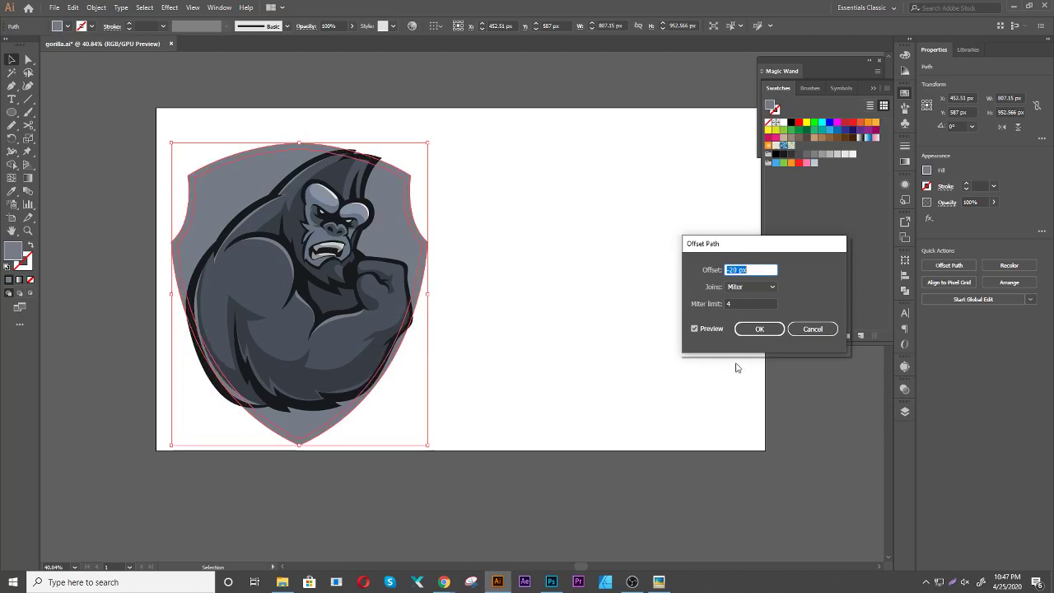
left_click(759, 329)
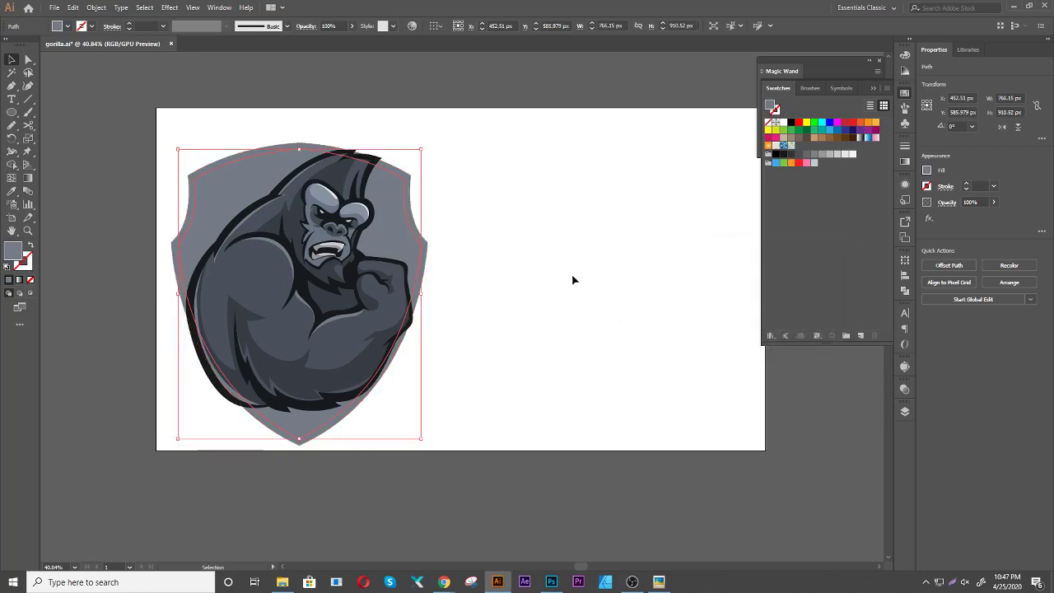
left_click(567, 280)
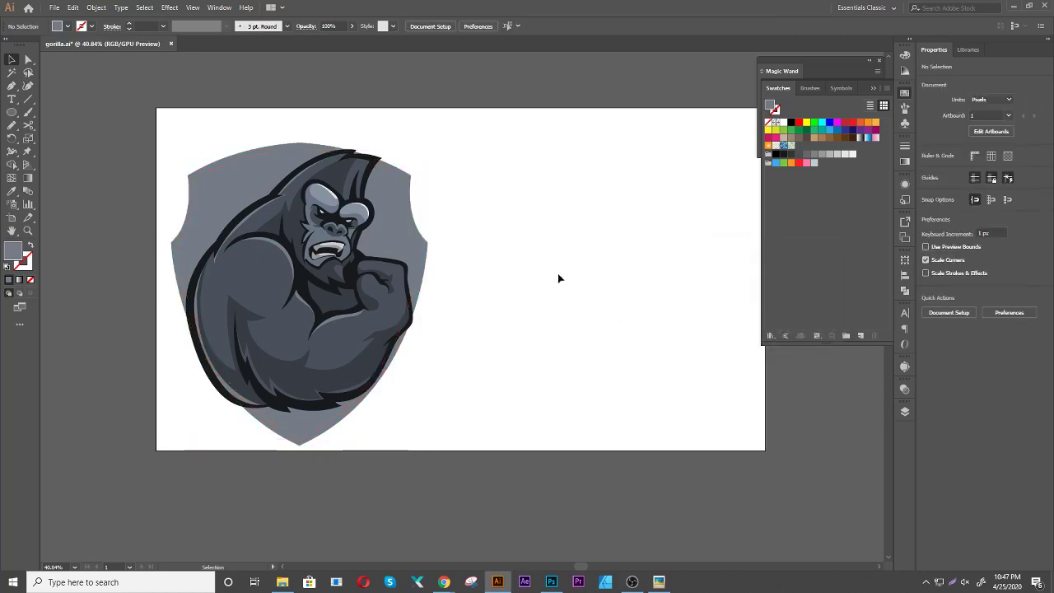
Eyedropper the gorilla's dark colour onto the outer shield
left_click(424, 197)
key("i")
left_click(372, 178)
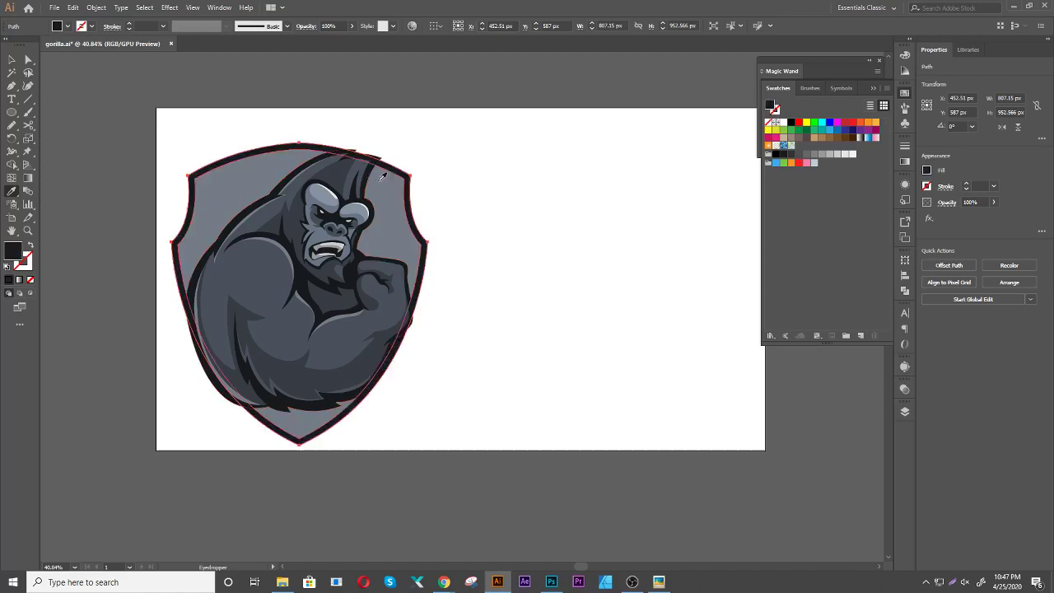
key("v")
left_click(539, 239)
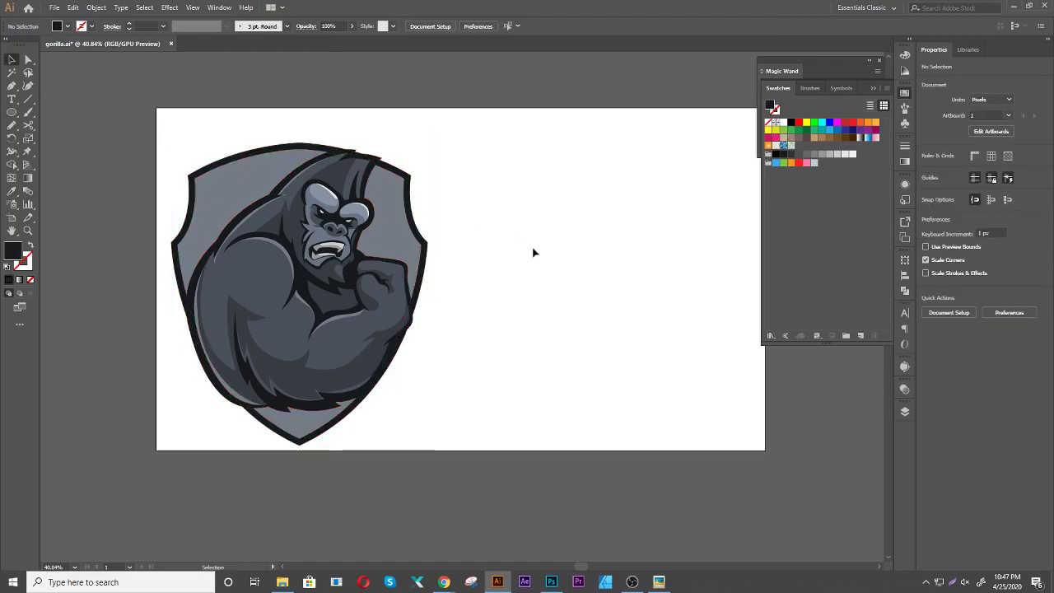
Lower the inner shield's top edge and fill it light orange after trying other swatches
left_click(397, 213)
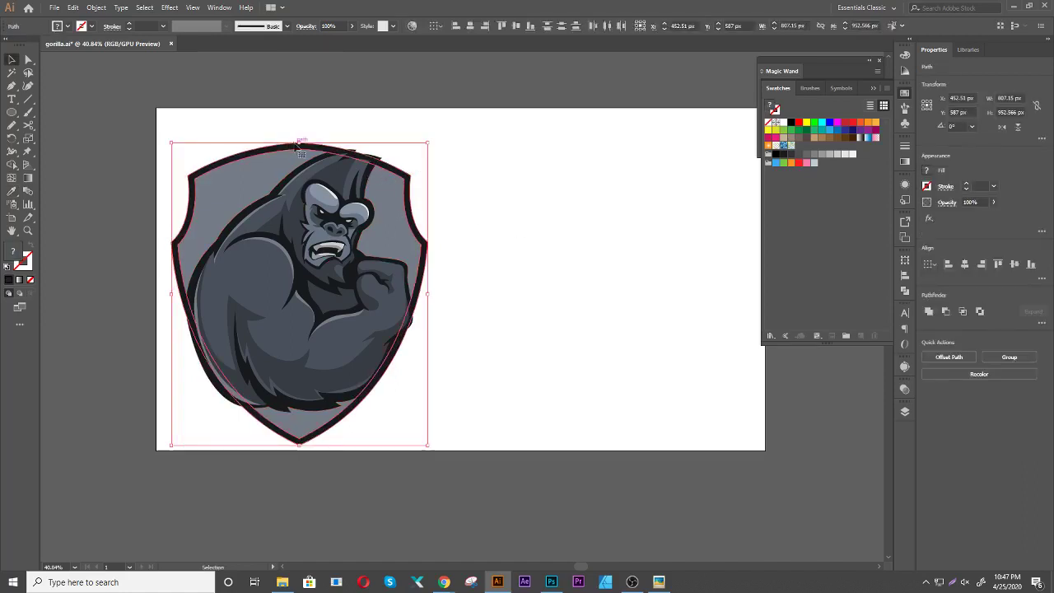
left_click_drag(299, 142, 299, 156)
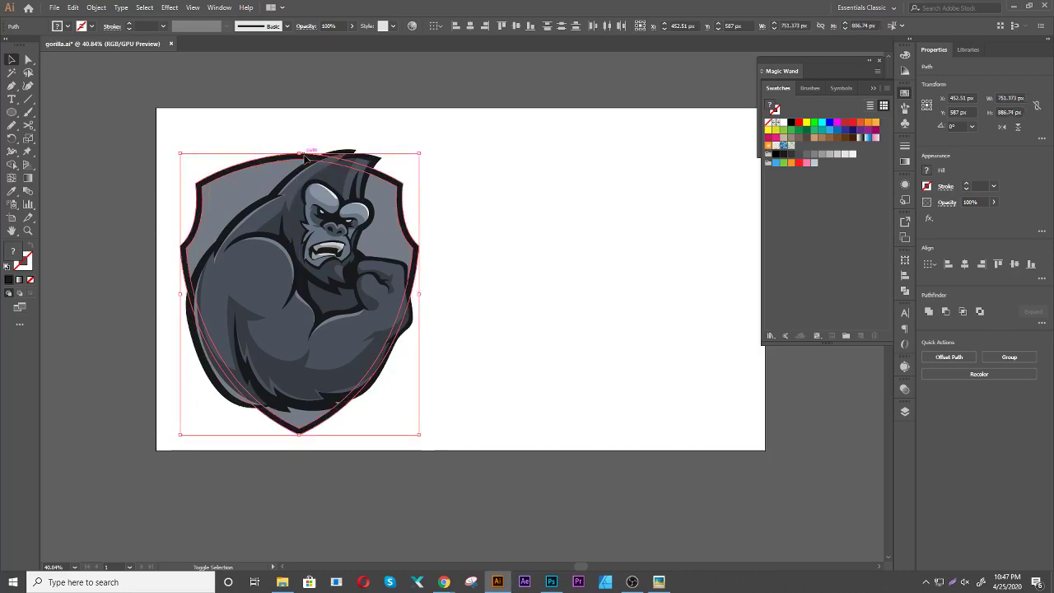
left_click(475, 192)
mouse_move(475, 192)
left_mouse_down()
mouse_move(505, 199)
mouse_move(514, 241)
left_mouse_up()
left_click(409, 242)
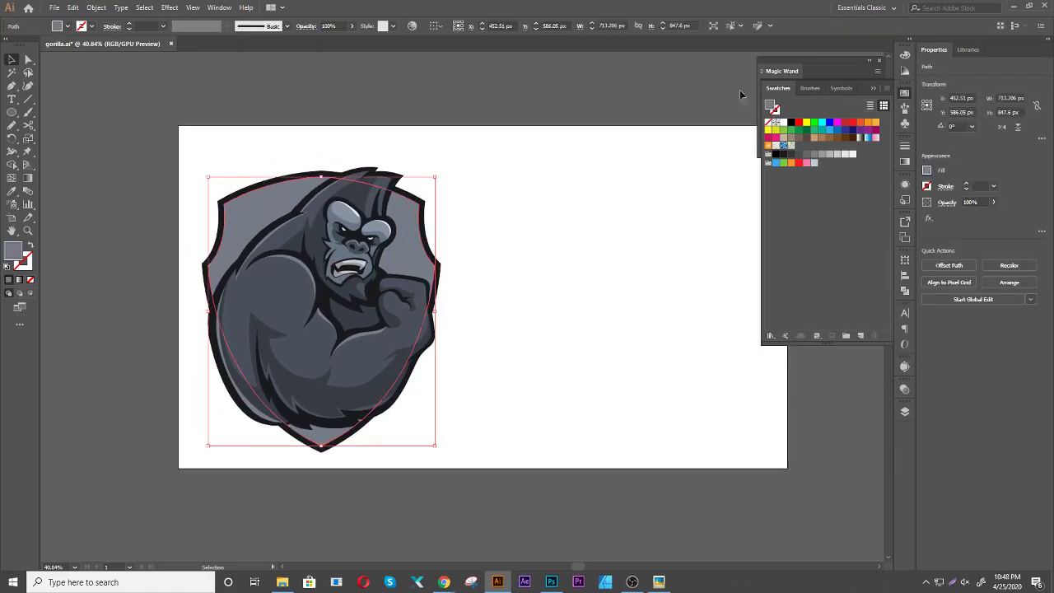
left_click(870, 124)
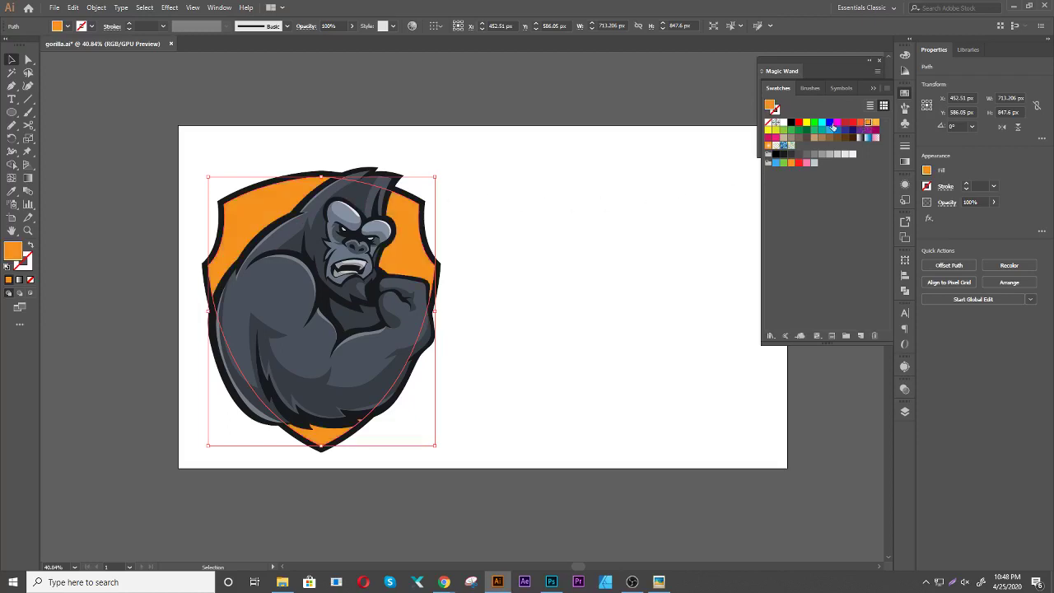
left_click(850, 124)
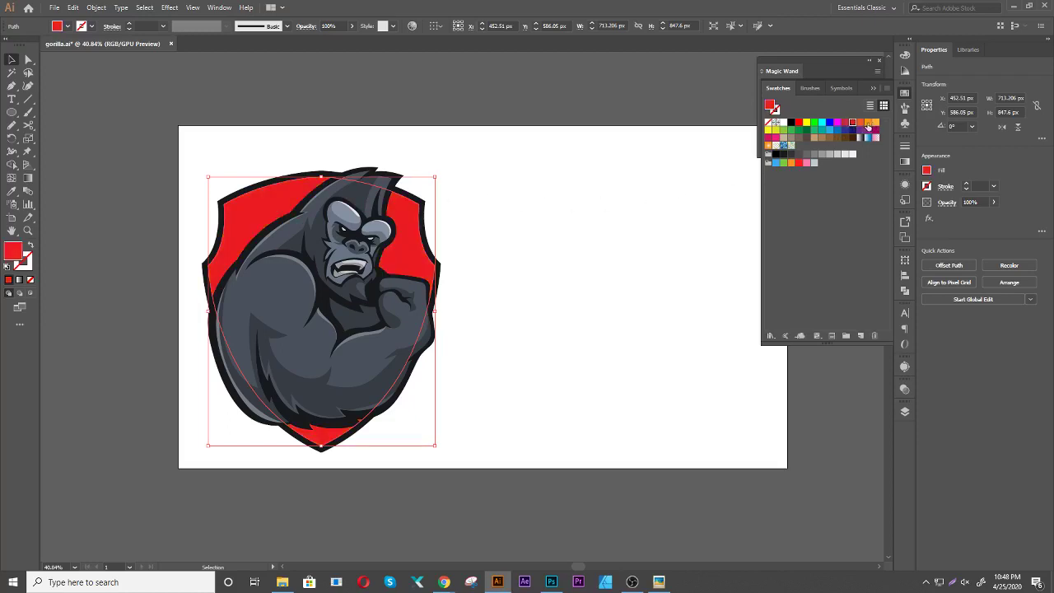
left_click(868, 123)
left_click(861, 124)
left_click(867, 123)
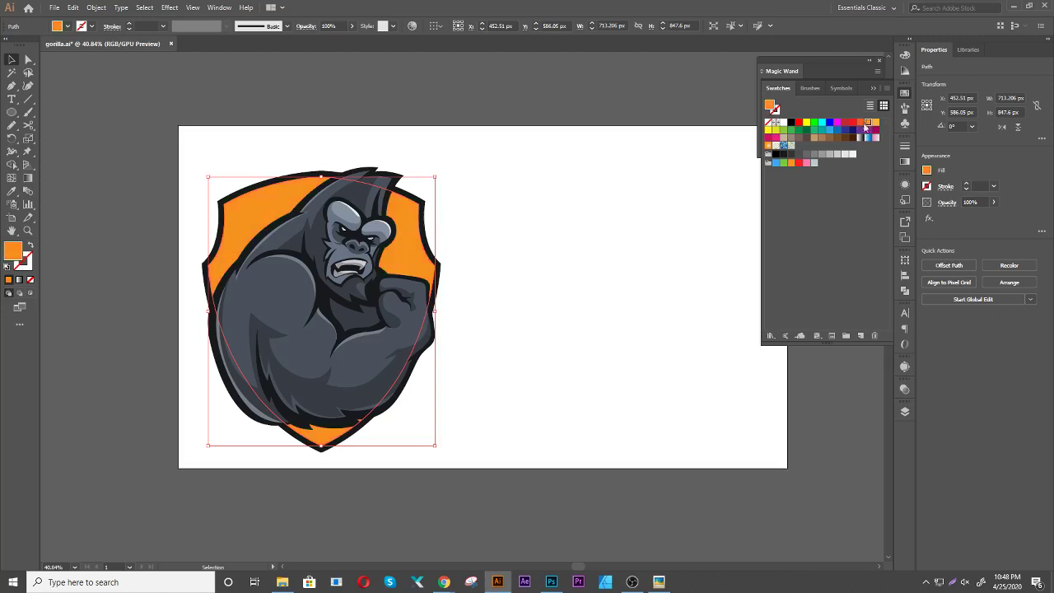
left_click(574, 198)
scroll(574, 207, "left", 3)
scroll(586, 207, "down", 1)
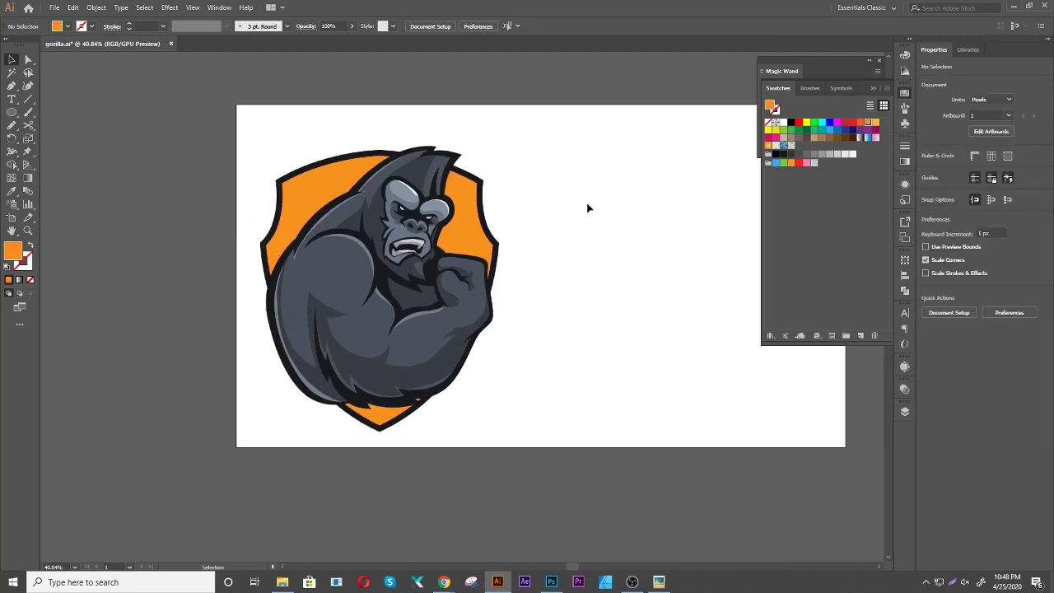
scroll(549, 198, "up", 1)
Offset the orange shield inward by -20 px and fill the new copy red-orange
left_click(245, 194)
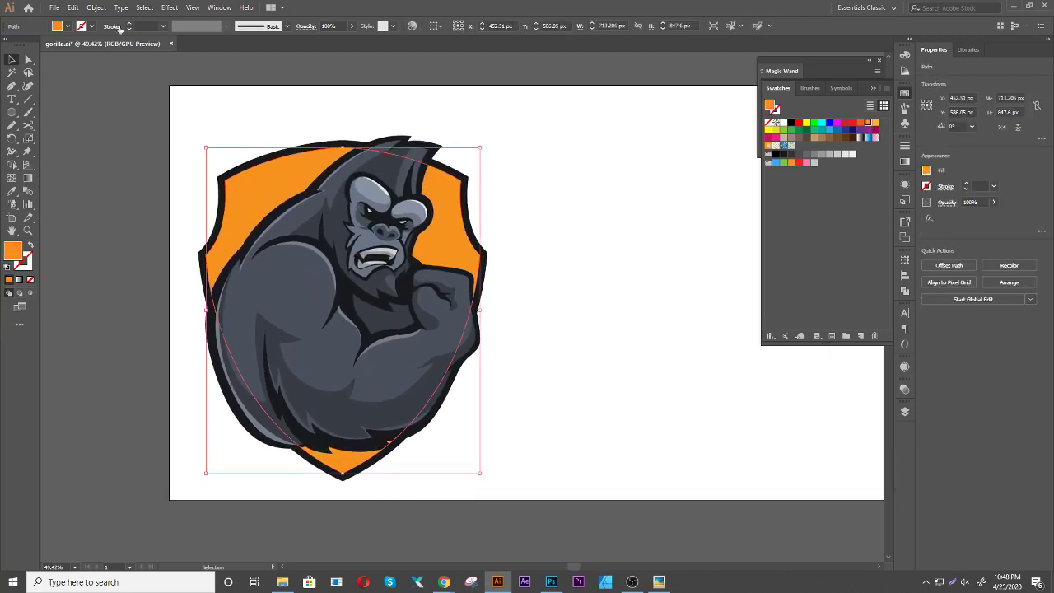
left_click(96, 7)
mouse_move(109, 257)
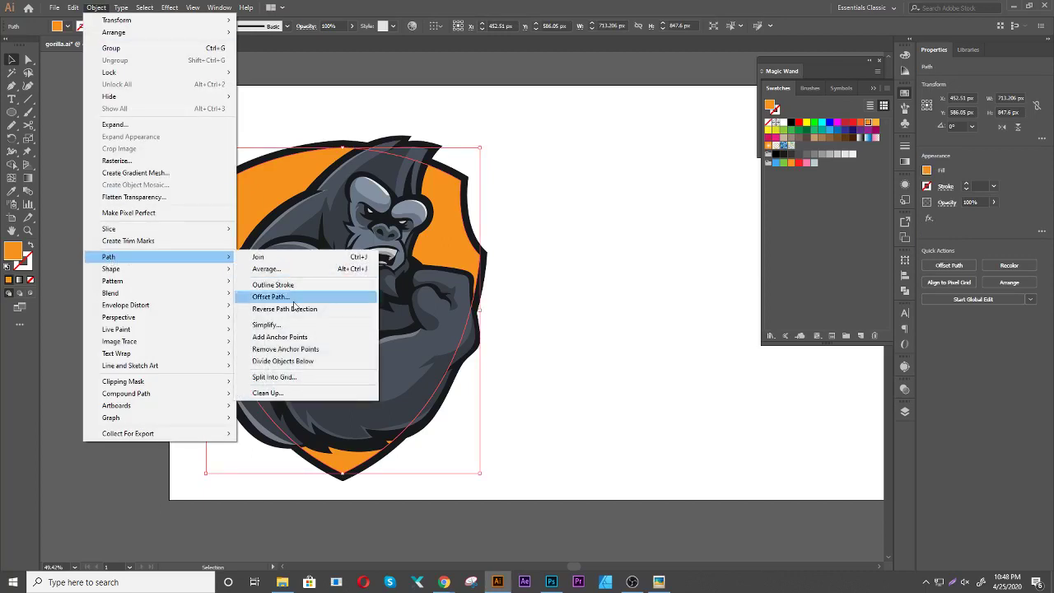
left_click(282, 298)
left_click(694, 328)
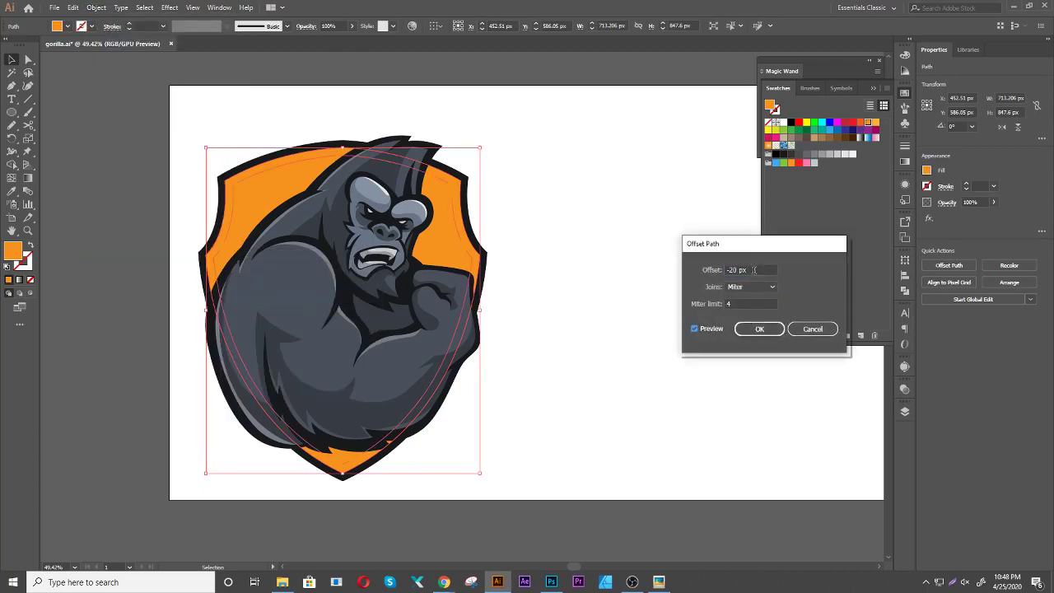
left_click(759, 329)
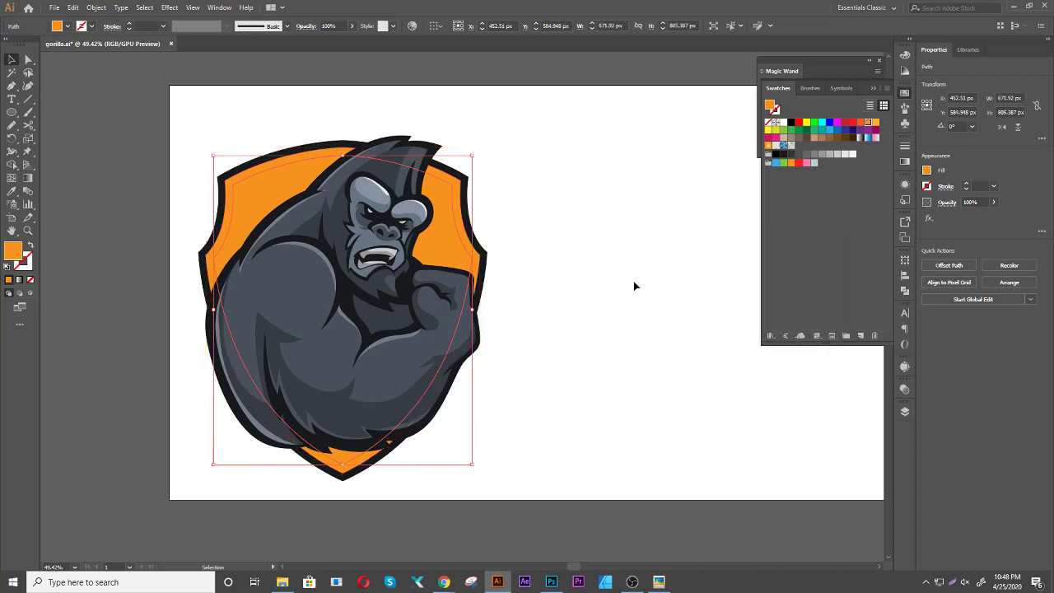
key("i")
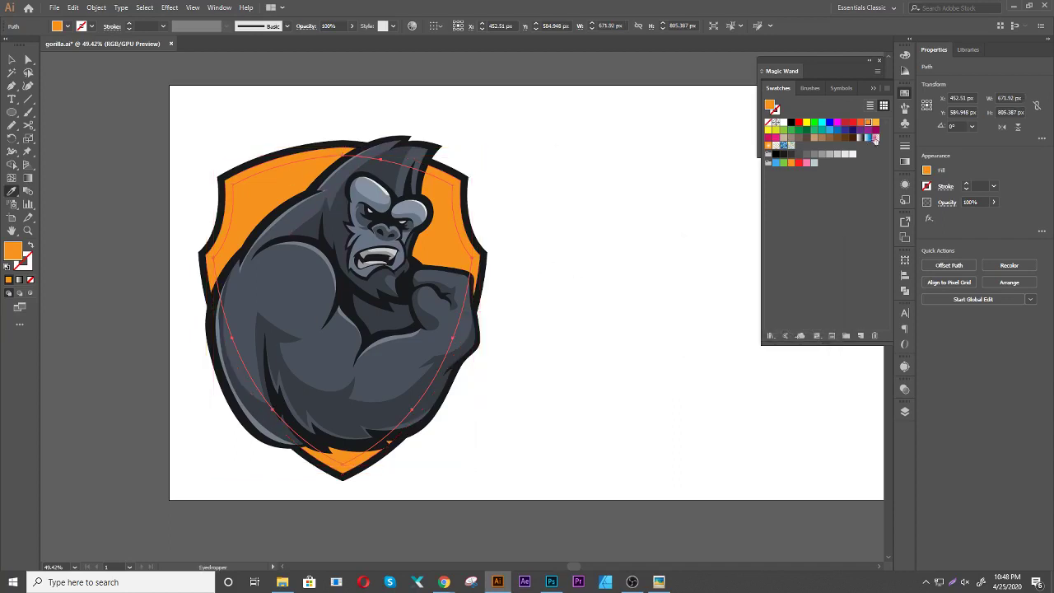
left_click(862, 123)
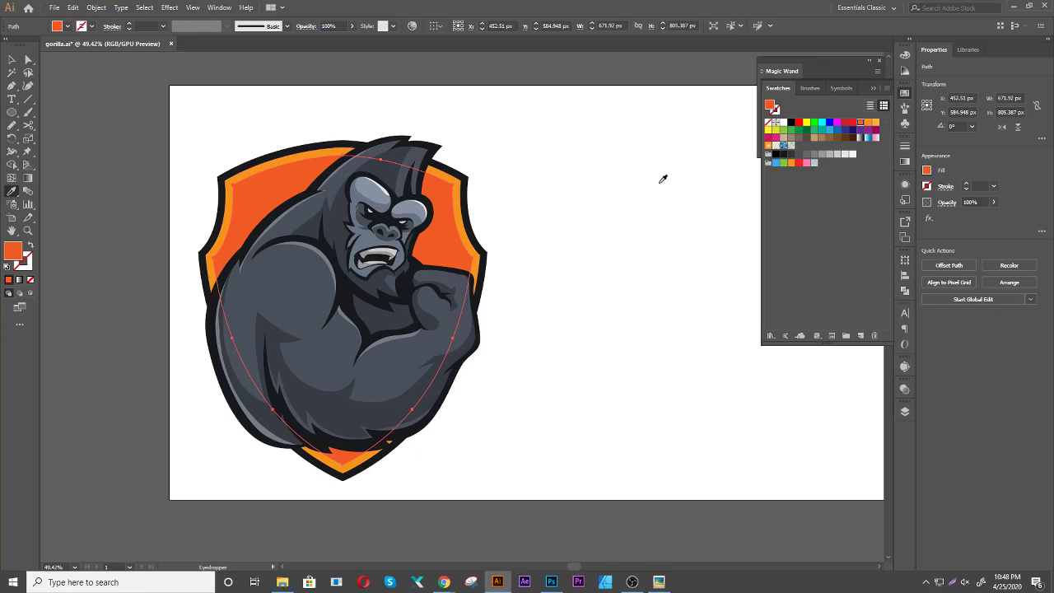
Add an innermost -20 px inset shield filled black, then zoom out slightly
left_click(97, 7)
mouse_move(109, 256)
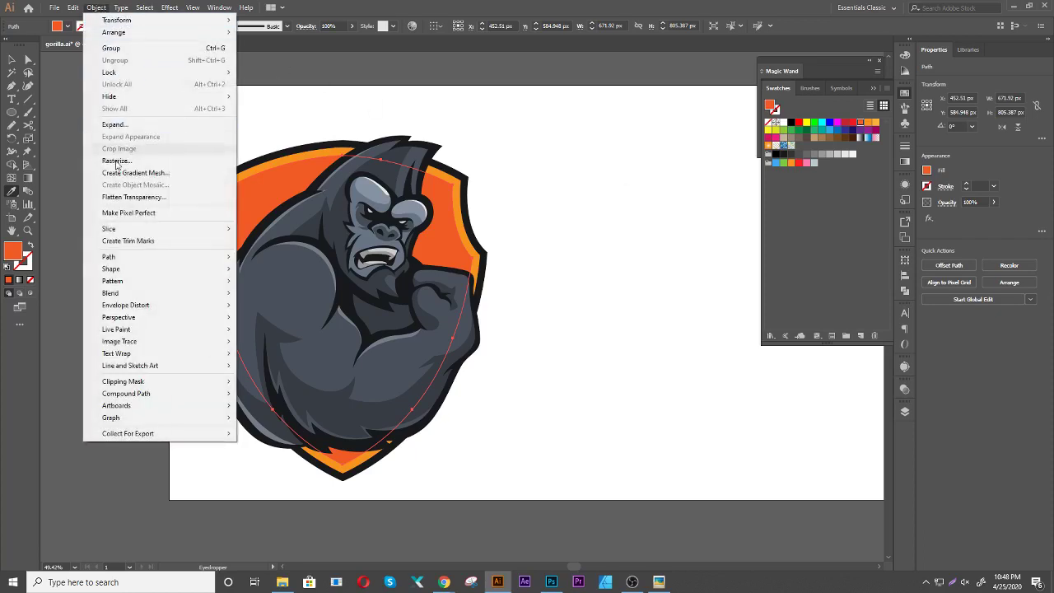
left_click(272, 296)
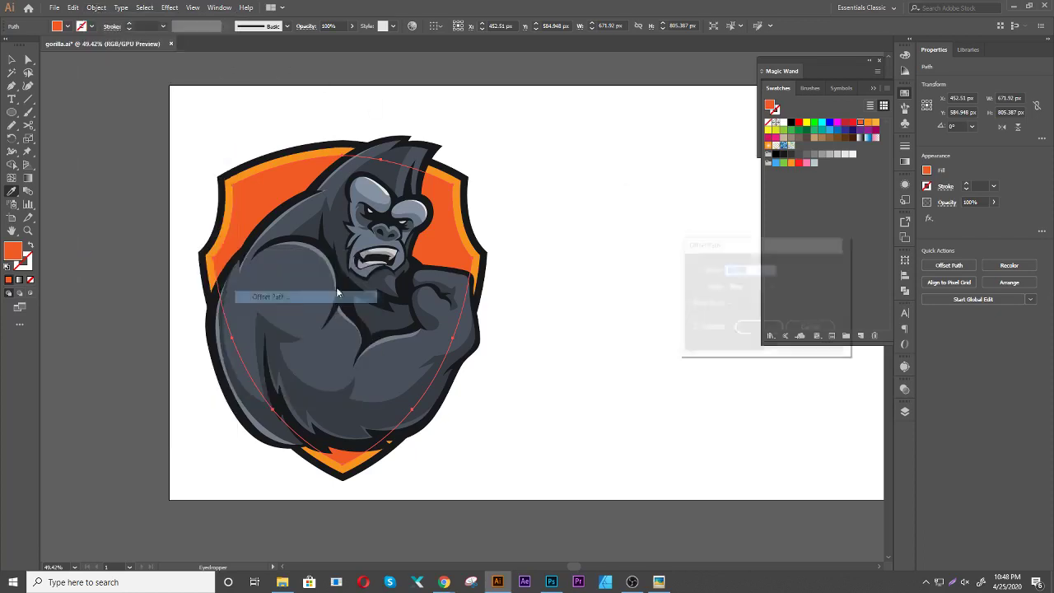
left_click(694, 329)
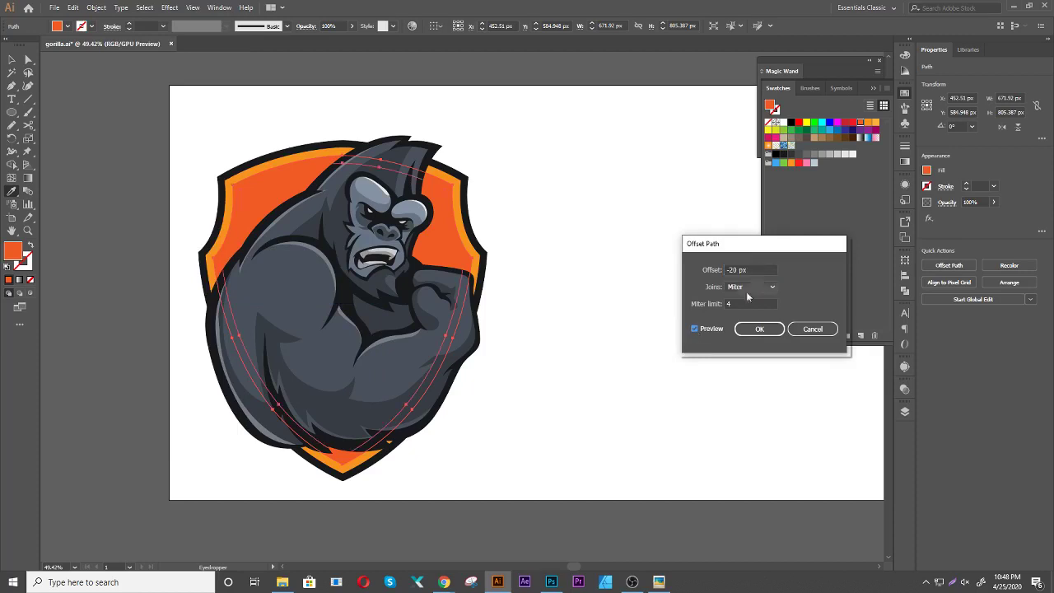
left_click(756, 330)
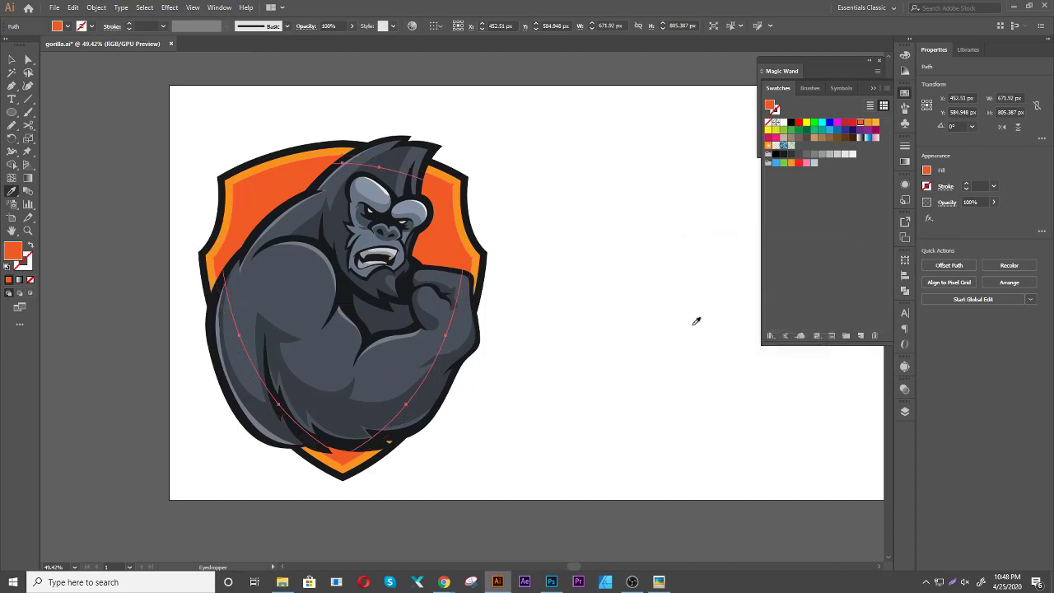
left_click(474, 221)
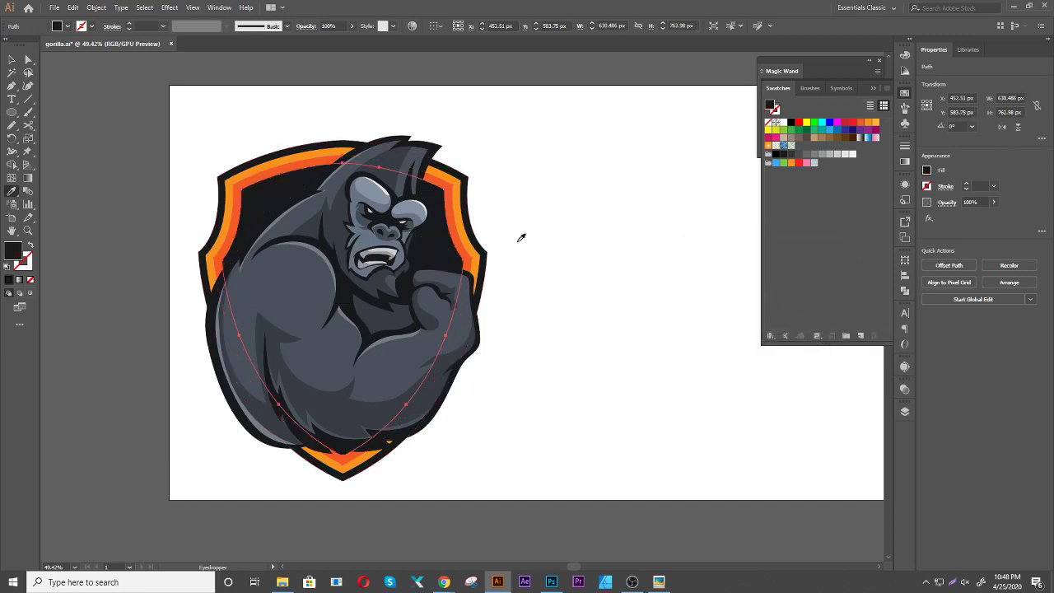
key("v")
left_click(579, 244)
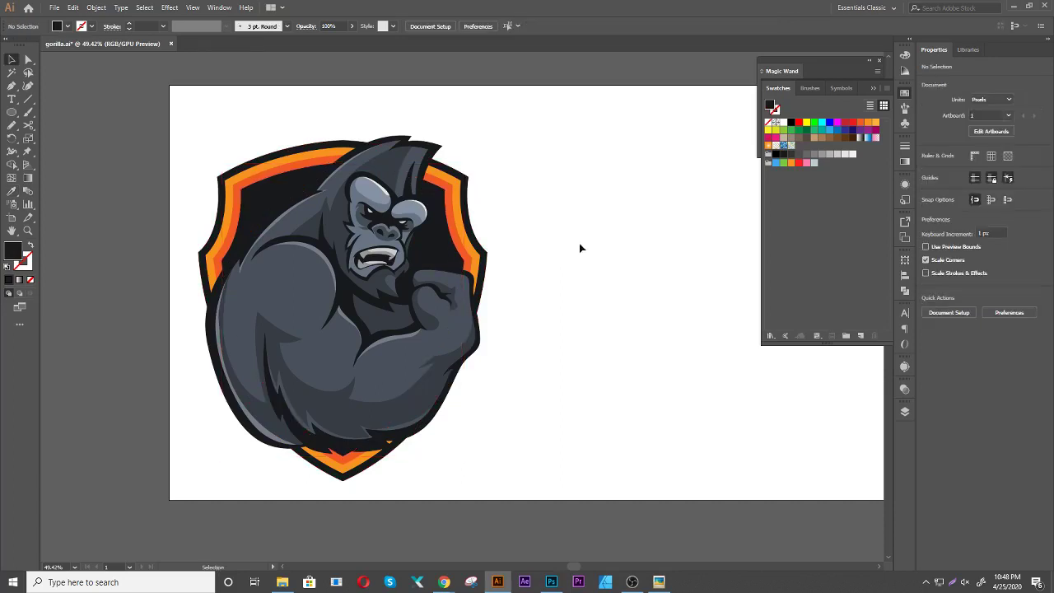
scroll(579, 244, "down", 1)
key("z")
mouse_move(637, 294)
left_mouse_down()
mouse_move(600, 318)
mouse_move(636, 285)
mouse_move(569, 294)
left_mouse_up()
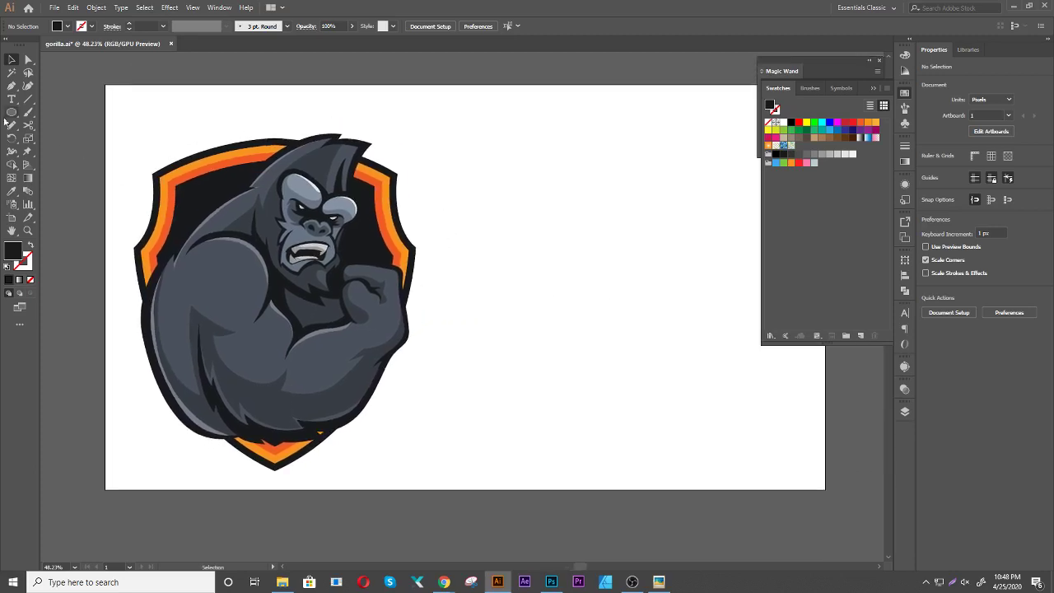
Add the GORILLA text beside the gorilla, enlarge it and move it below the fist
key("t")
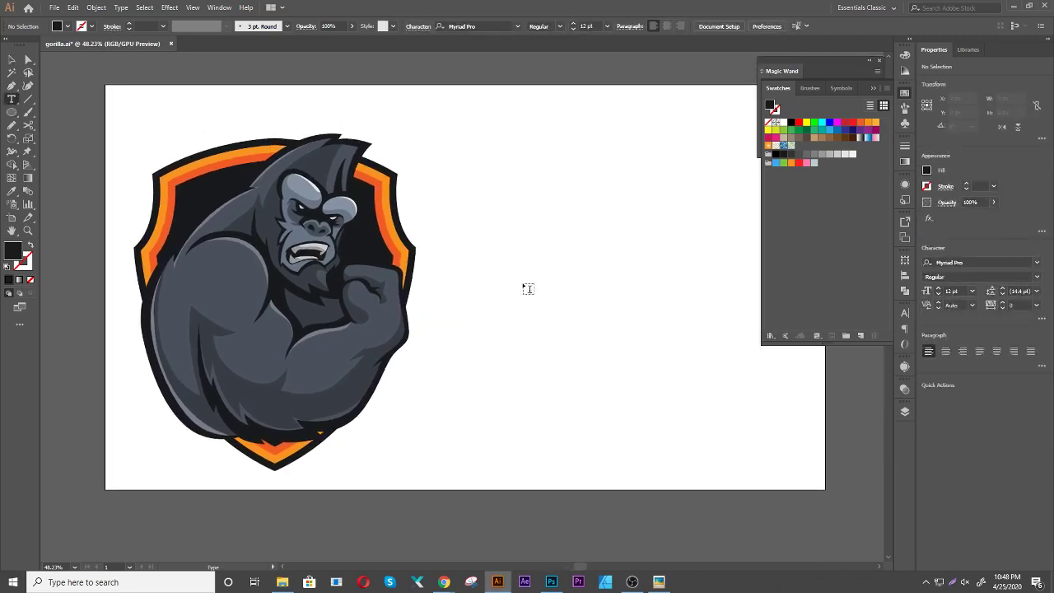
left_click(528, 271)
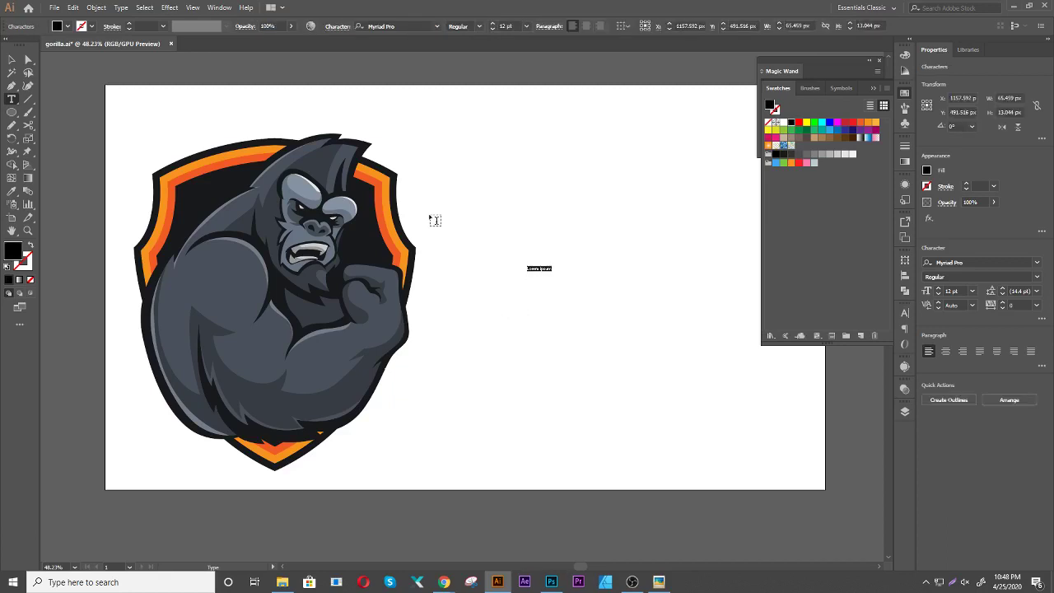
type("g")
left_click(11, 59)
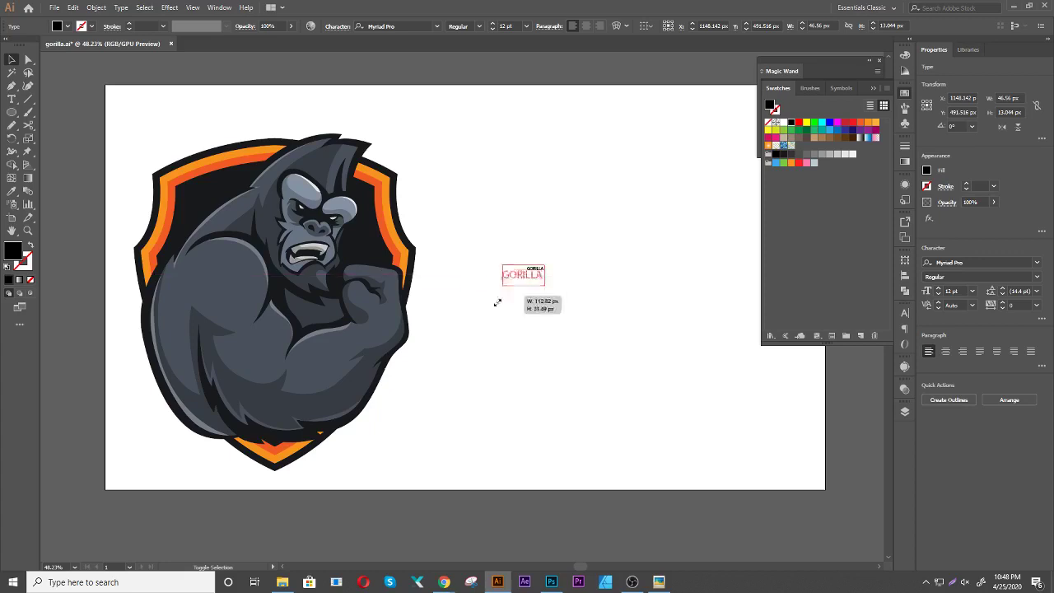
left_click_drag(526, 275, 424, 365)
left_click_drag(579, 258, 593, 357)
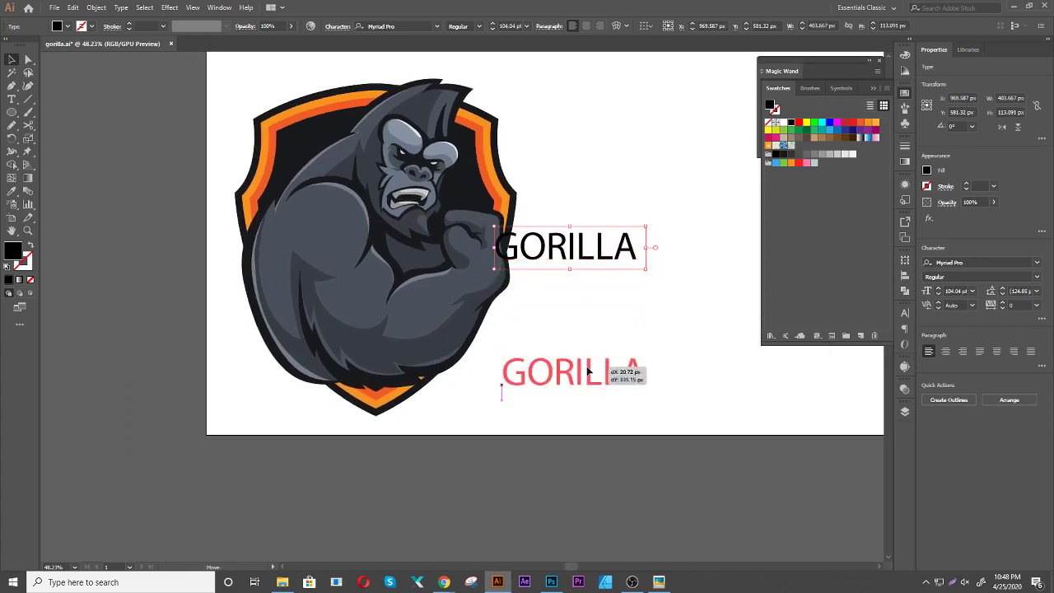
Set GORILLA in Anton Regular and move it beneath the shield badge
left_click(1036, 264)
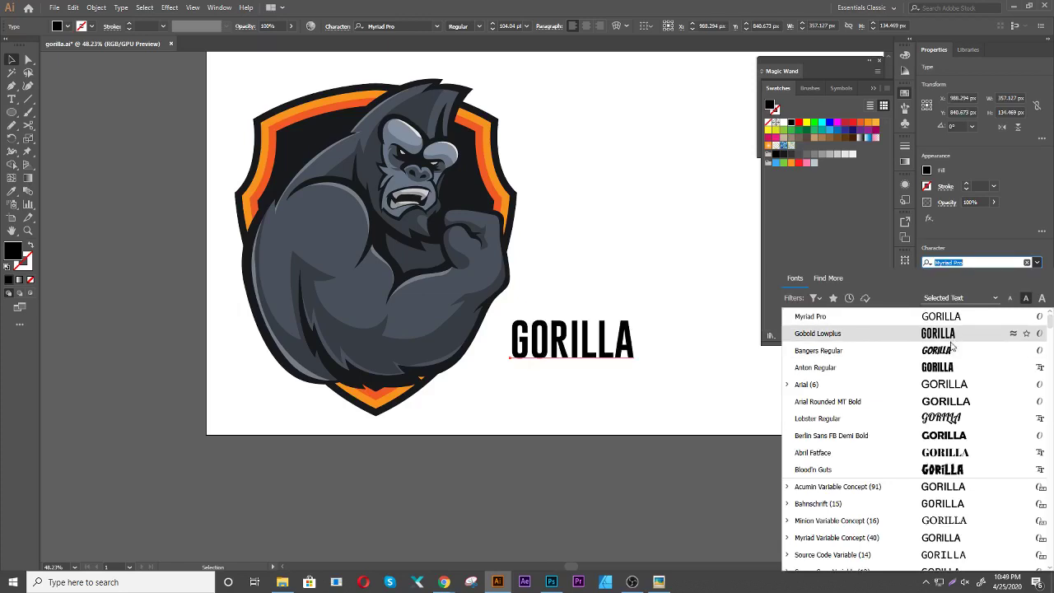
left_click(947, 367)
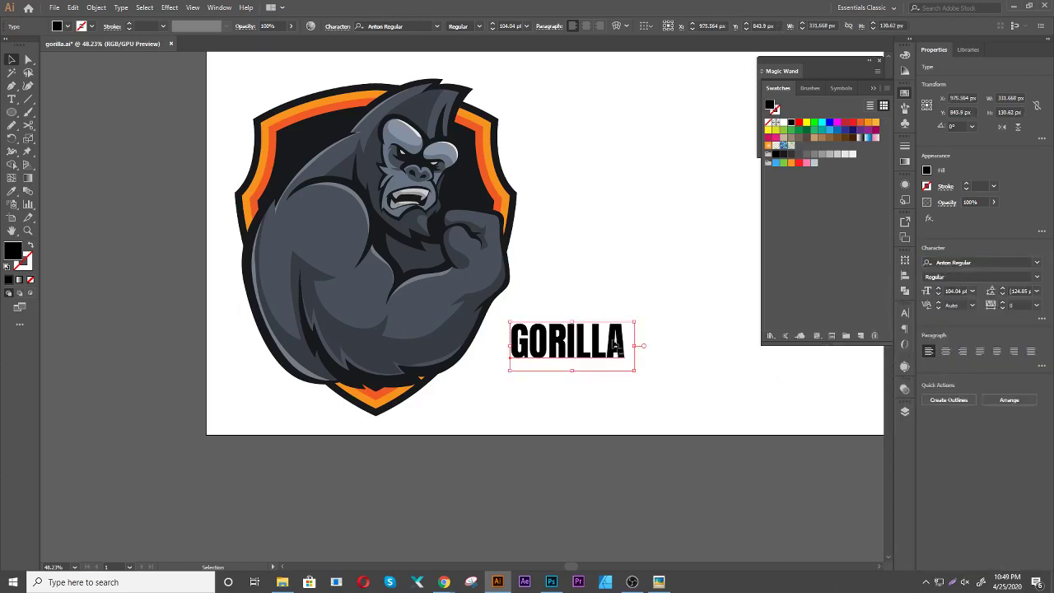
left_click_drag(586, 343, 512, 415)
Park a spare GORILLA copy off the artboard and convert the text to outlines
scroll(624, 376, "down", 2)
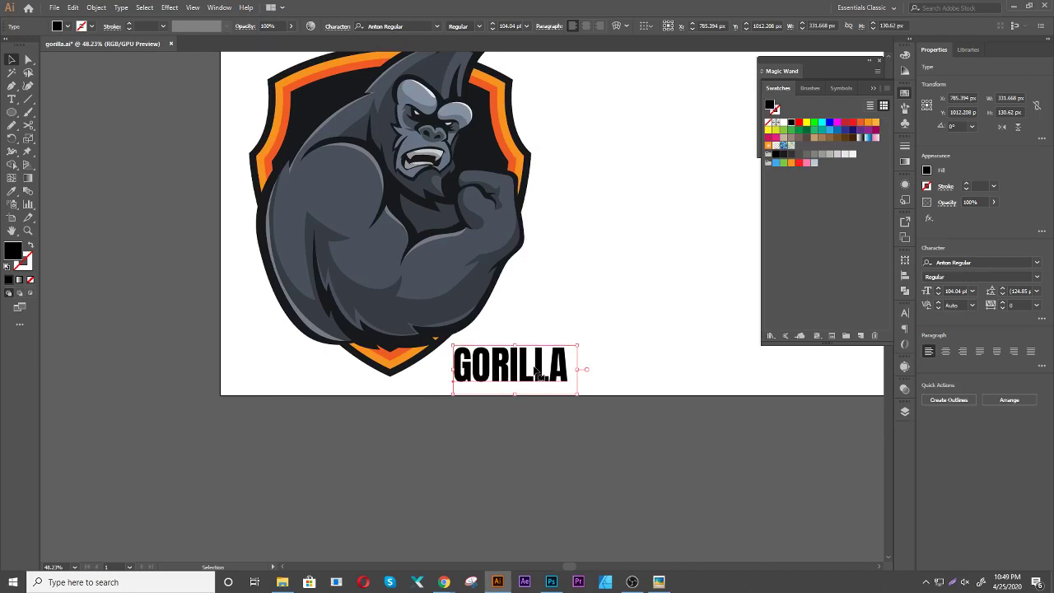
mouse_move(519, 378)
left_mouse_down()
mouse_move(764, 484)
mouse_move(385, 350)
left_mouse_up()
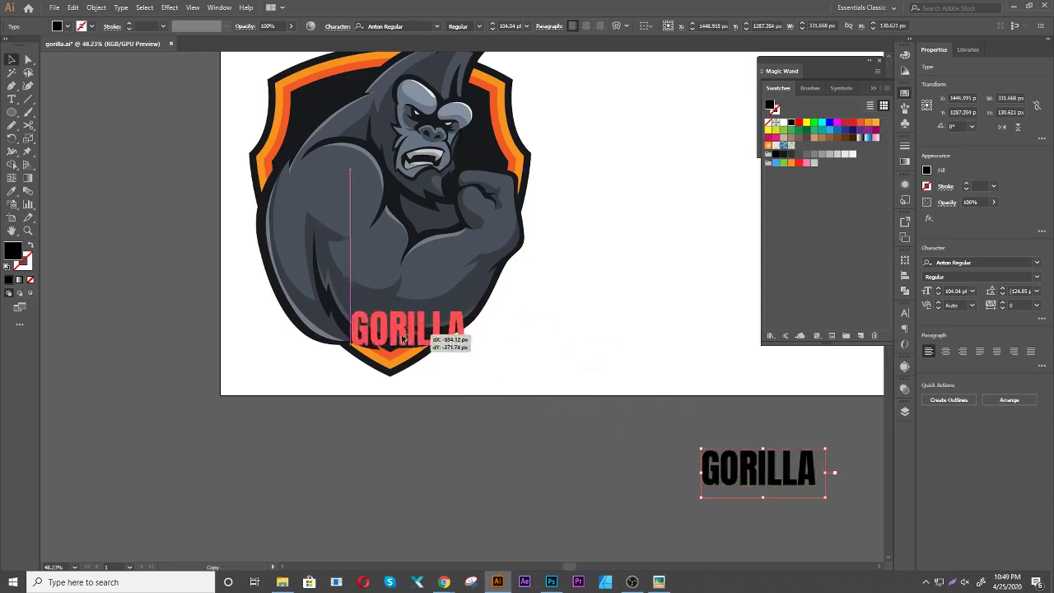
key("ctrl")
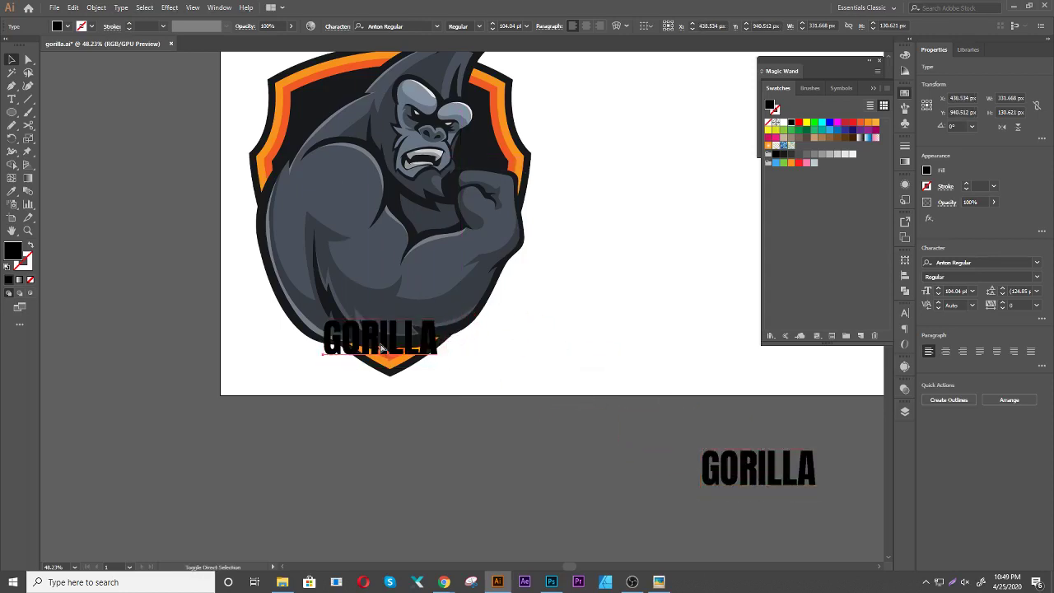
key("ctrl+shift+o")
Enlarge the outlined GORILLA to about 563 × 169 px over the shield's bottom edge
mouse_move(381, 355)
left_mouse_down()
mouse_move(381, 377)
mouse_move(441, 376)
left_mouse_up()
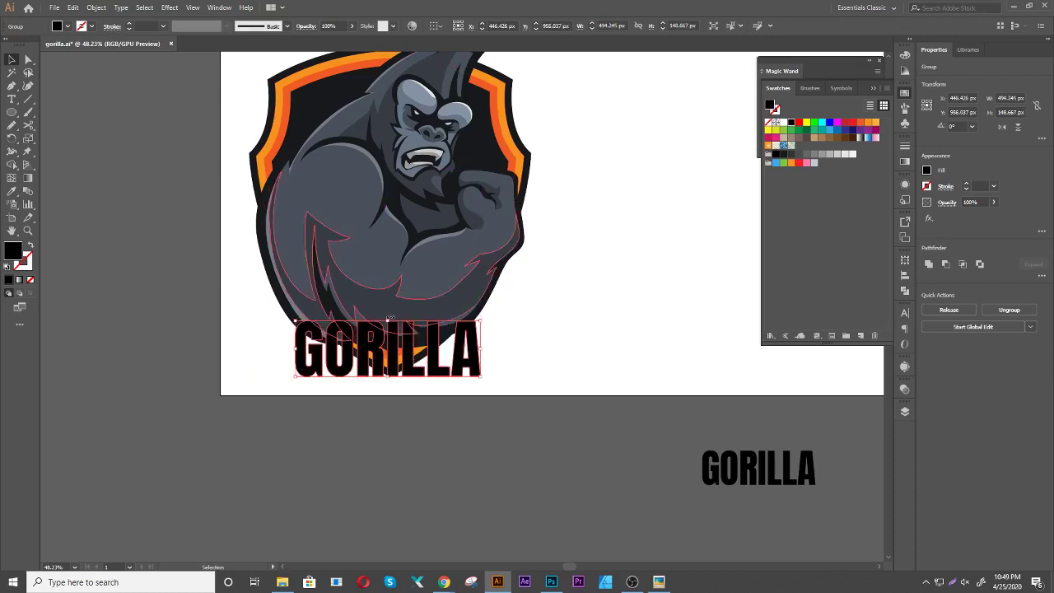
left_click_drag(389, 317, 389, 312)
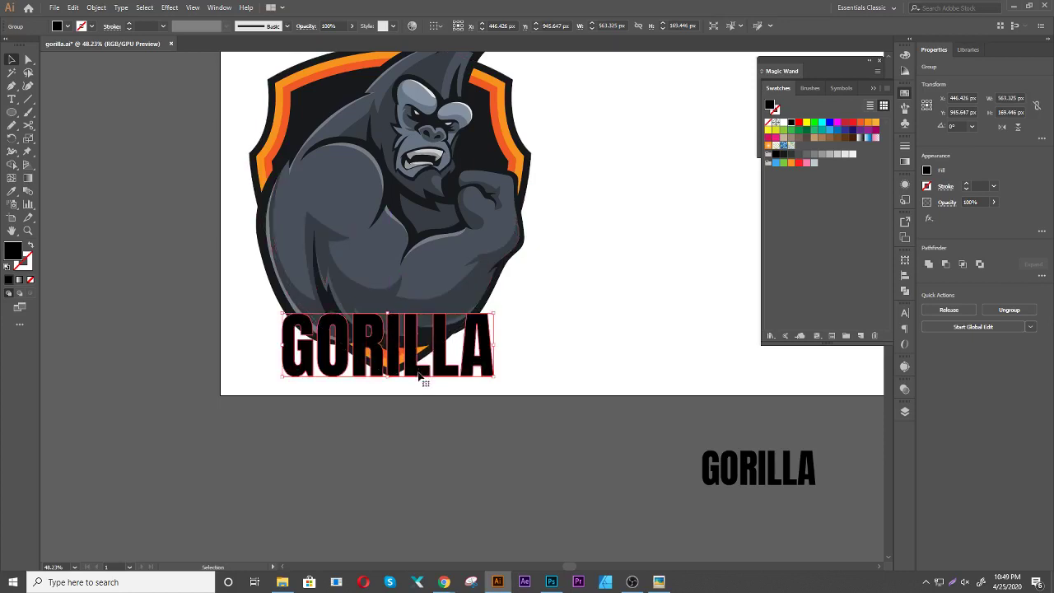
left_click_drag(419, 377, 425, 363)
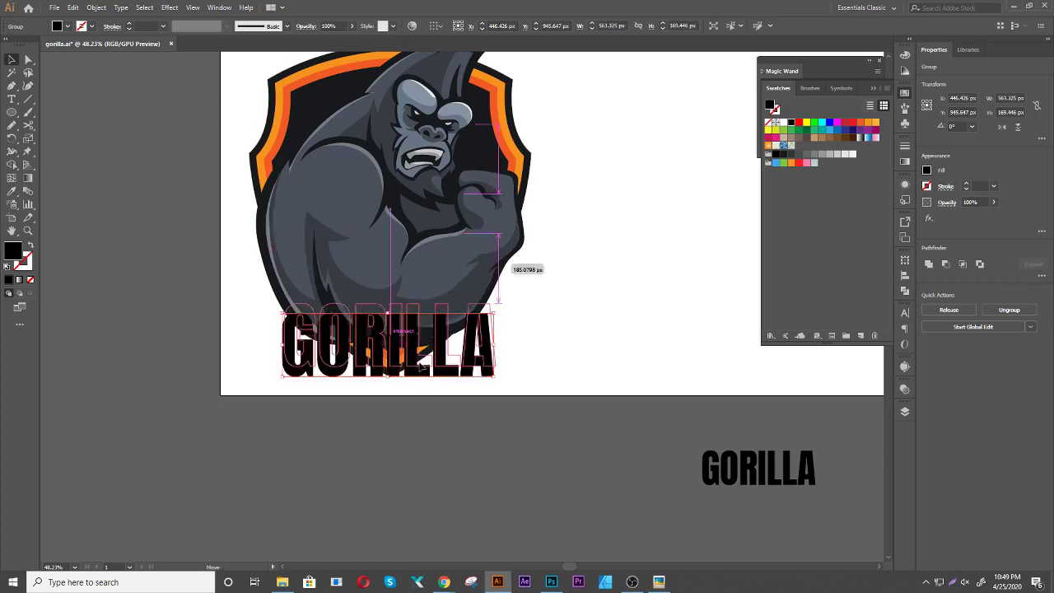
left_click(551, 353)
scroll(564, 354, "up", 5)
scroll(472, 428, "right", 3)
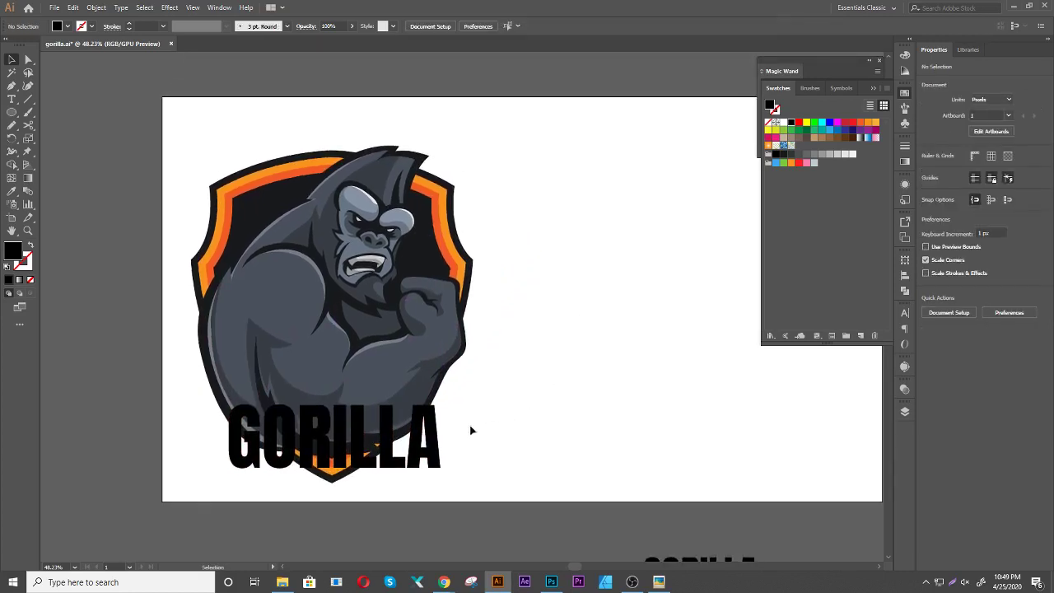
left_click(419, 438)
left_click(538, 430)
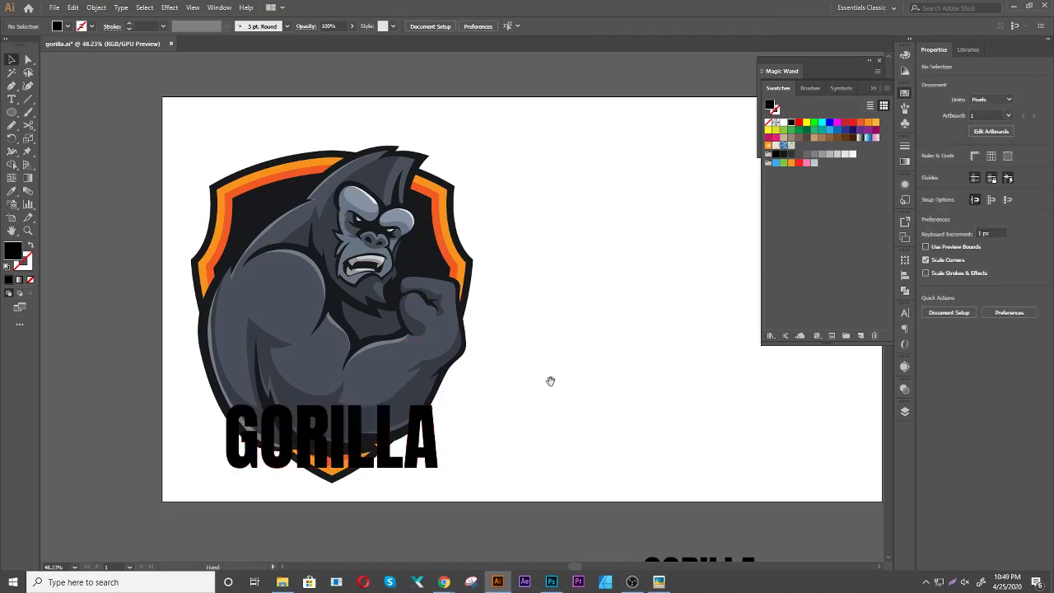
scroll(502, 461, "up", 1)
left_click(438, 482)
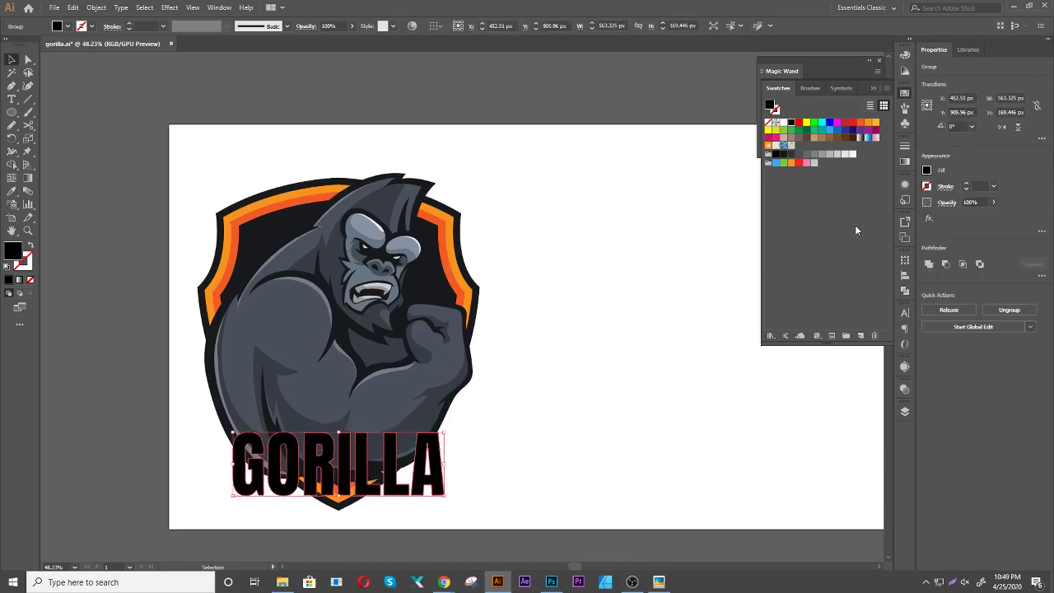
Fill the GORILLA lettering light grey and create a -5 px inset offset path
left_click(837, 156)
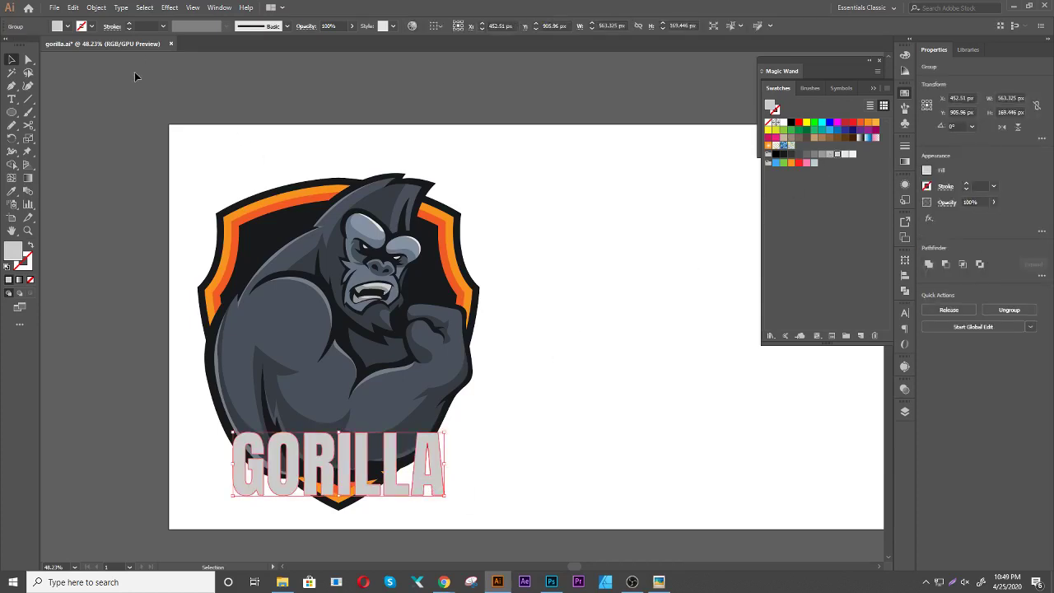
left_click(96, 8)
mouse_move(132, 257)
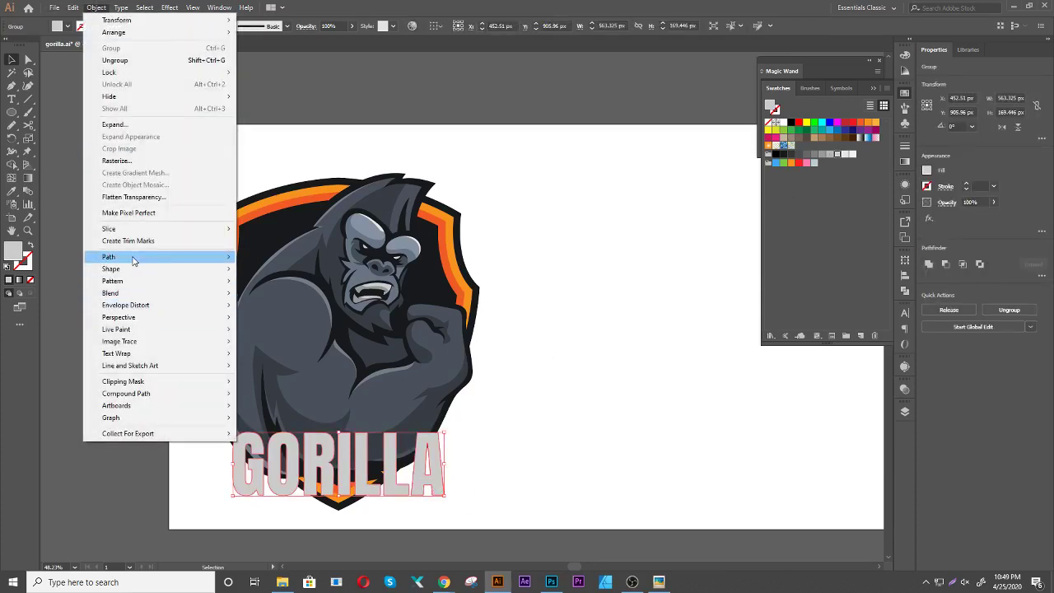
left_click(271, 296)
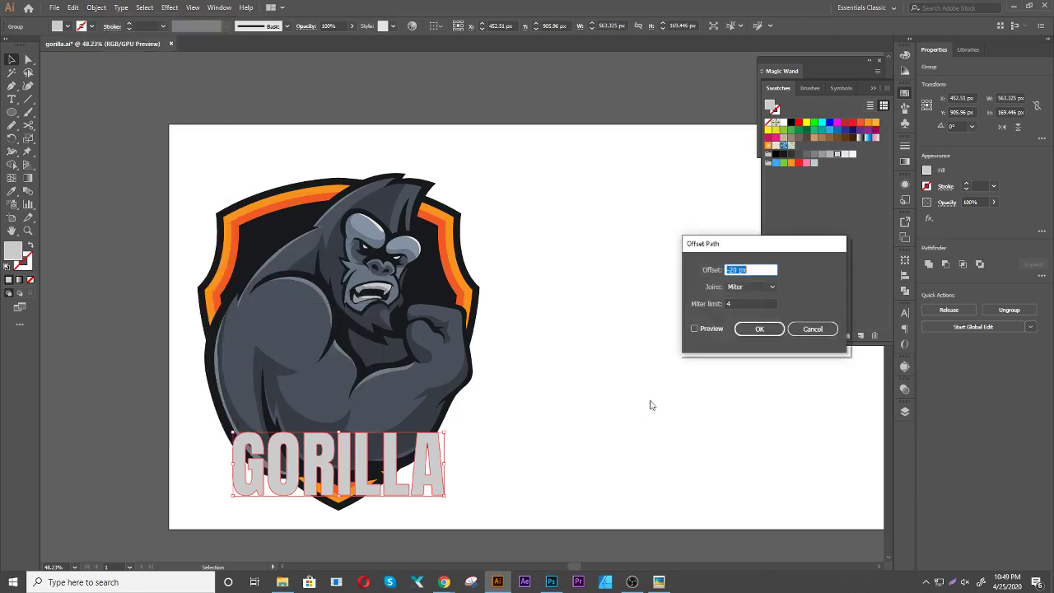
left_click(694, 328)
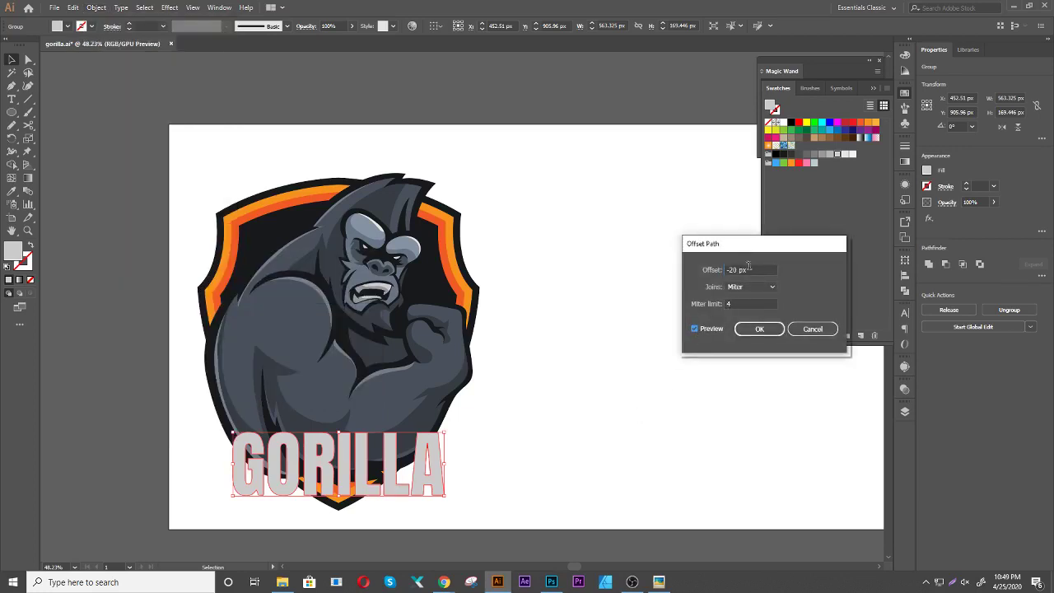
double_click(748, 266)
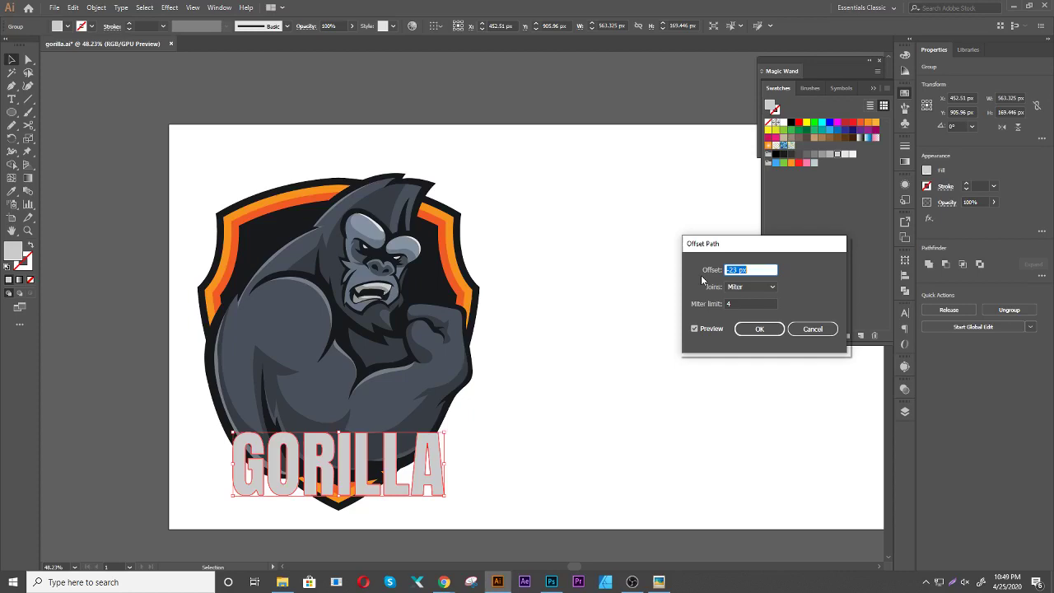
key("Up")
key("Up")
key("Up")
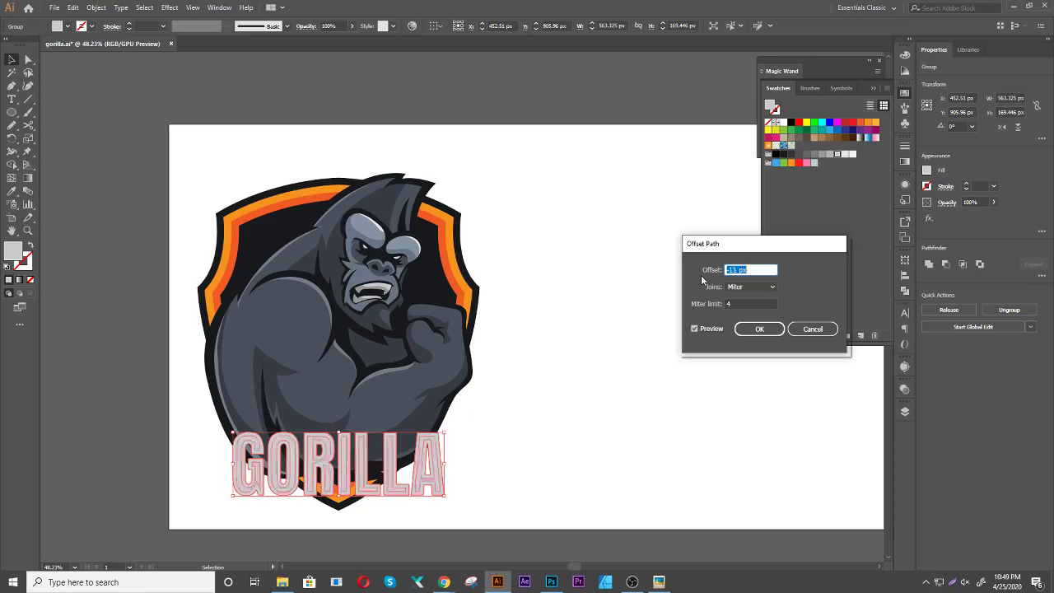
key("Up")
key("Up")
key("Up")
key("Down")
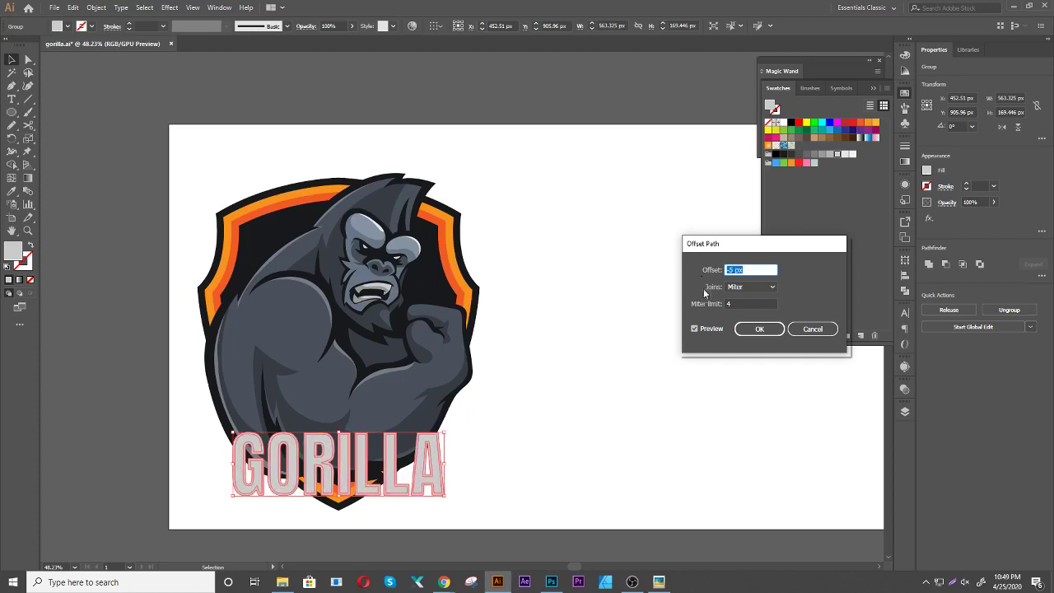
left_click(744, 330)
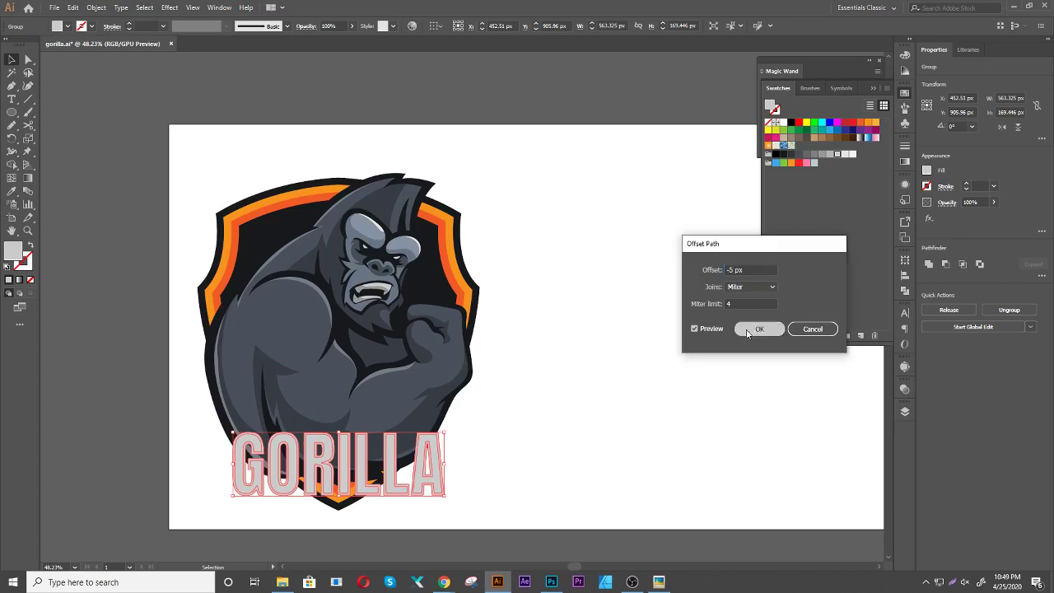
Fill the inset letter shapes white and erase their lower half with the Eraser
left_click(852, 154)
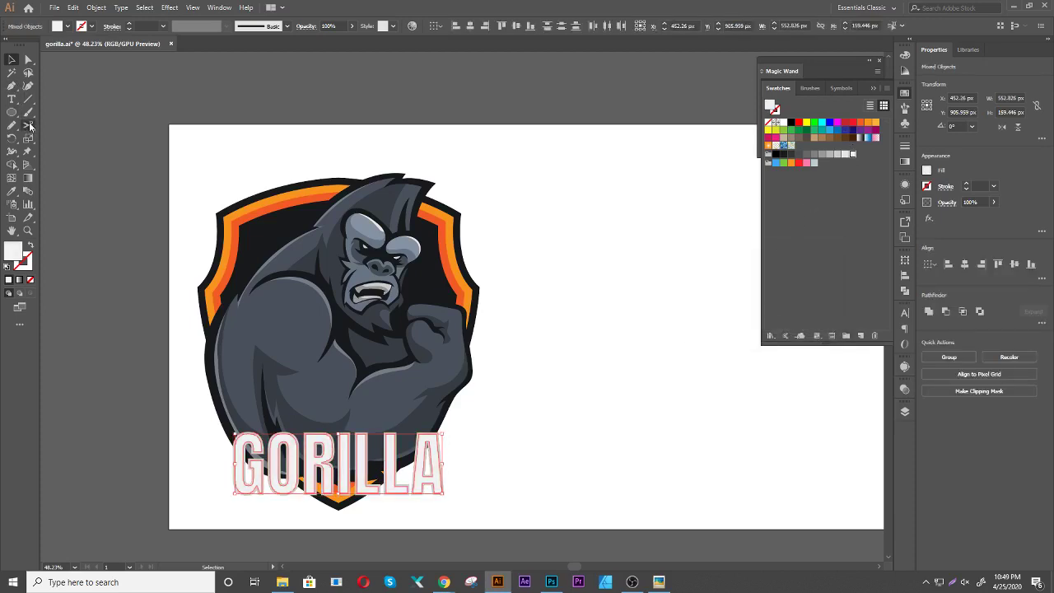
left_click_drag(30, 126, 72, 125)
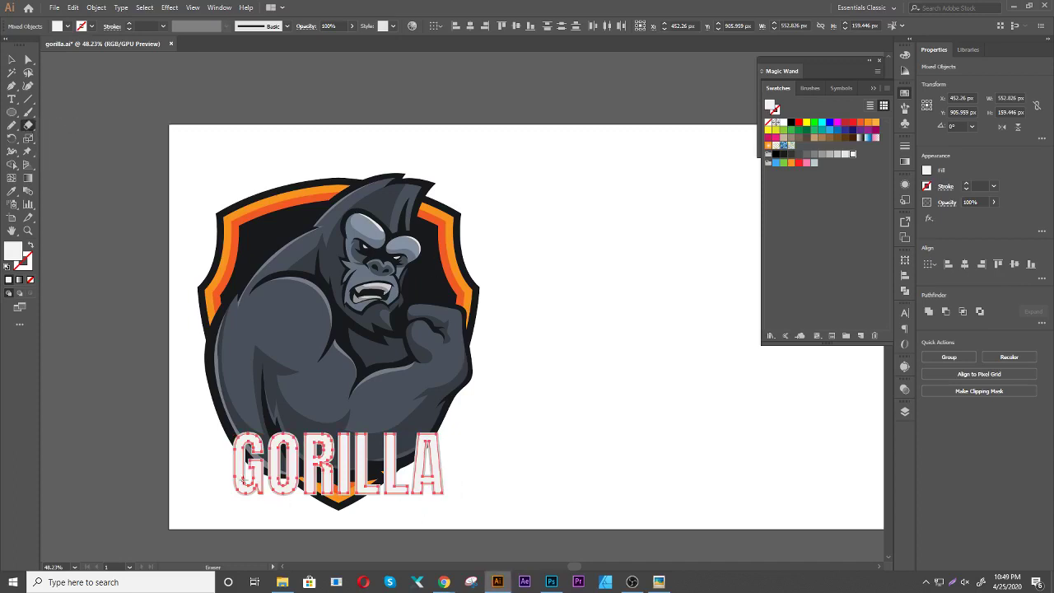
left_click_drag(218, 467, 591, 491)
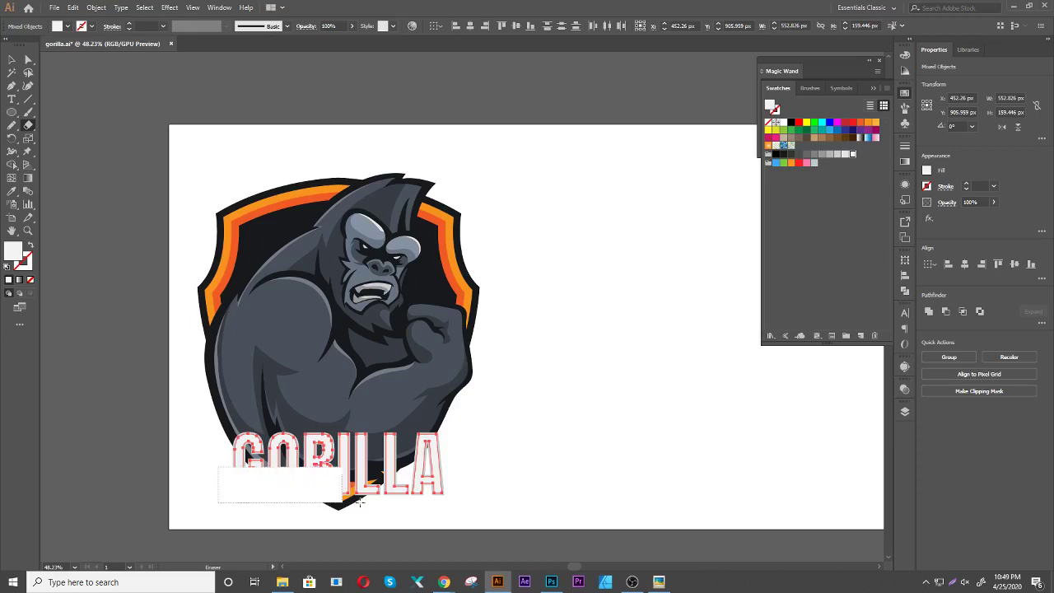
key("alt+v")
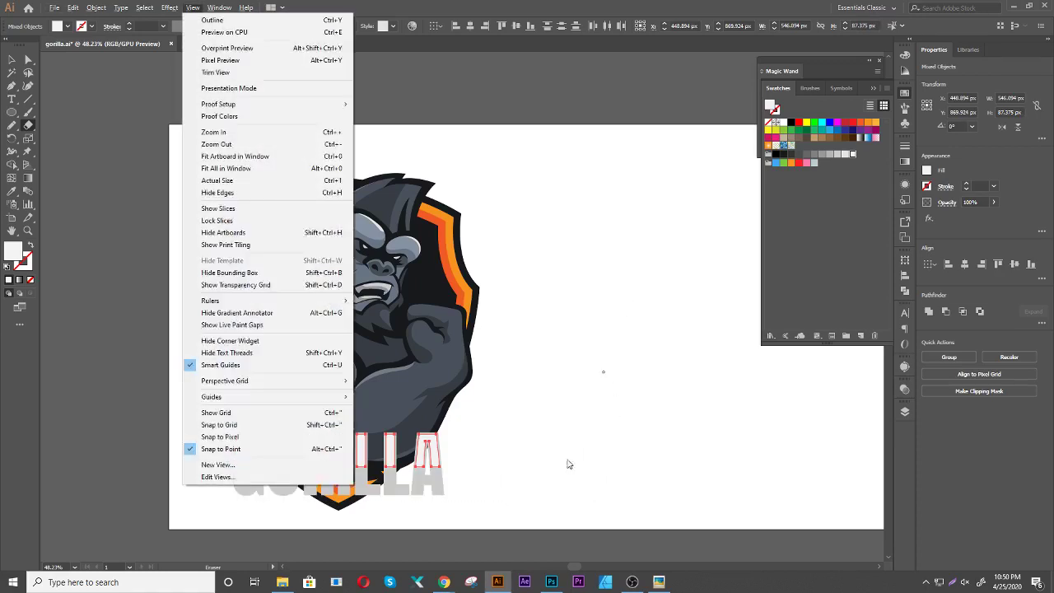
key("Escape")
Reselect the GORILLA lettering group and set its fill to white
key("v")
left_click(532, 470)
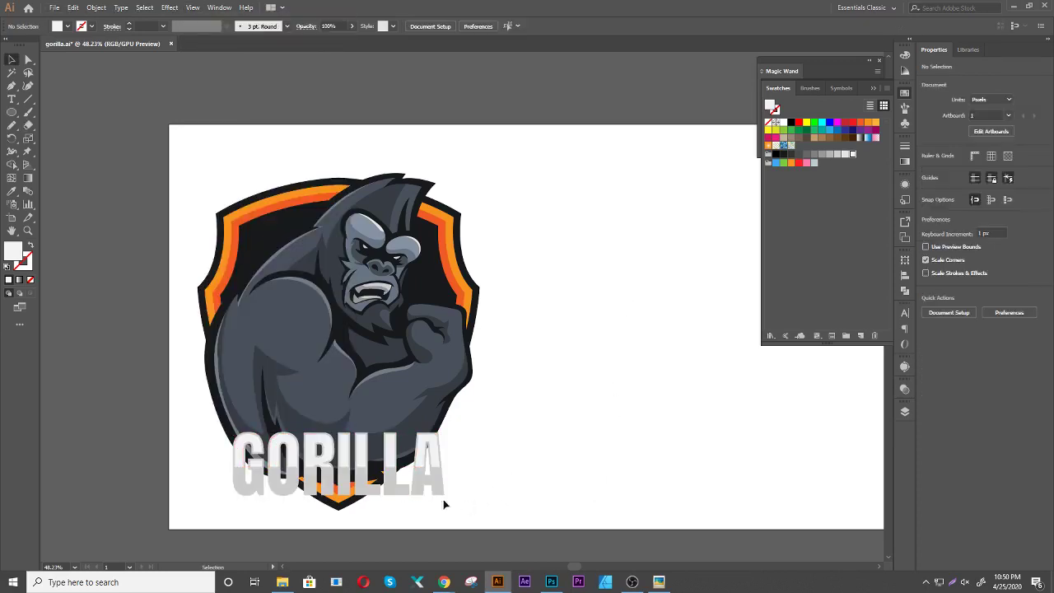
left_click(442, 485)
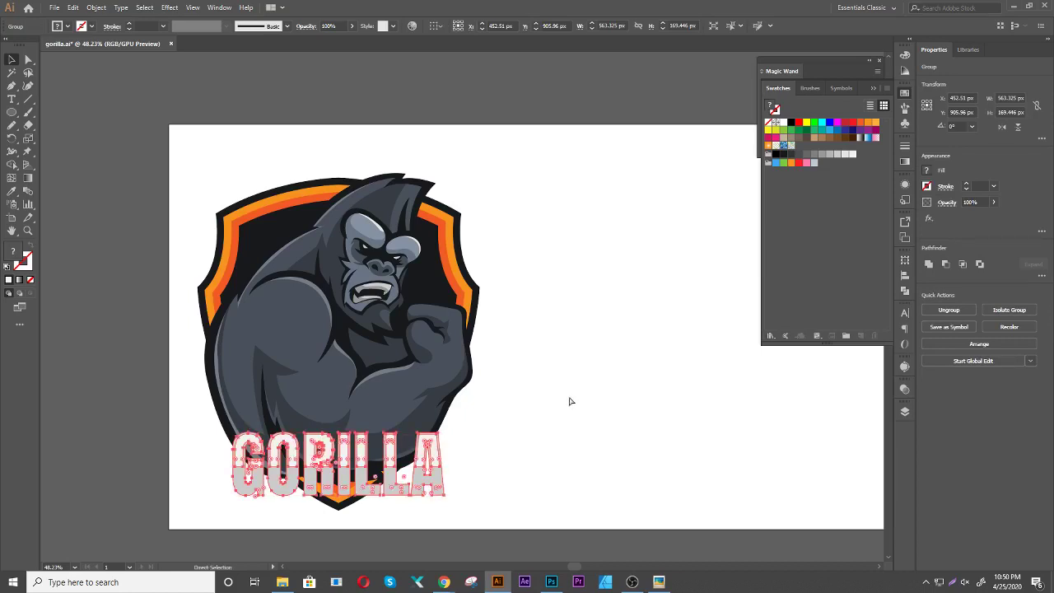
left_click(853, 153)
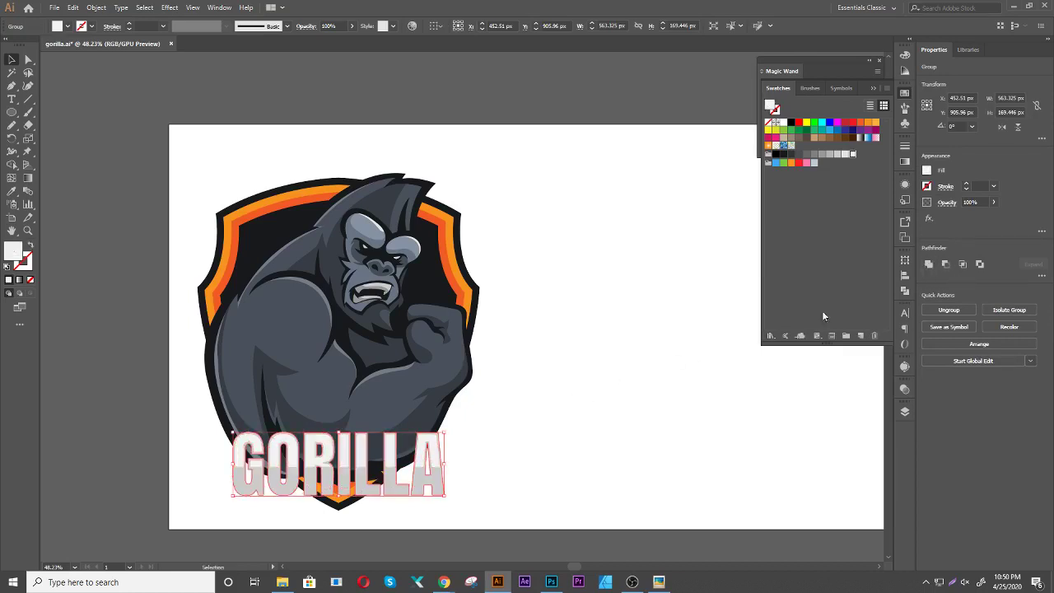
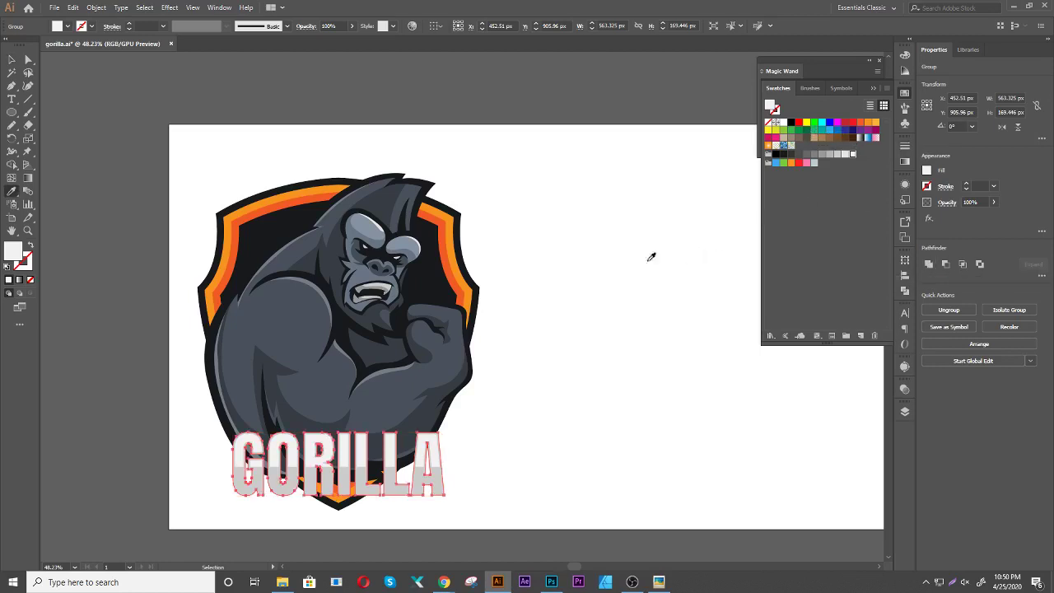
Turn the GORILLA text black with the Eyedropper and add a 20 px offset path outline
key("i")
left_click(423, 288)
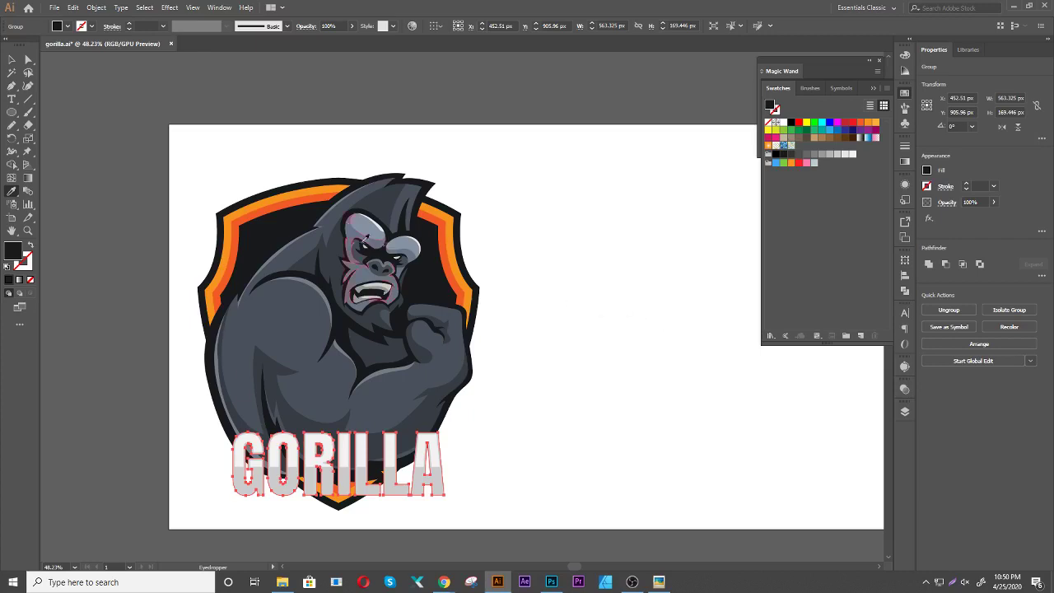
left_click(97, 9)
mouse_move(109, 257)
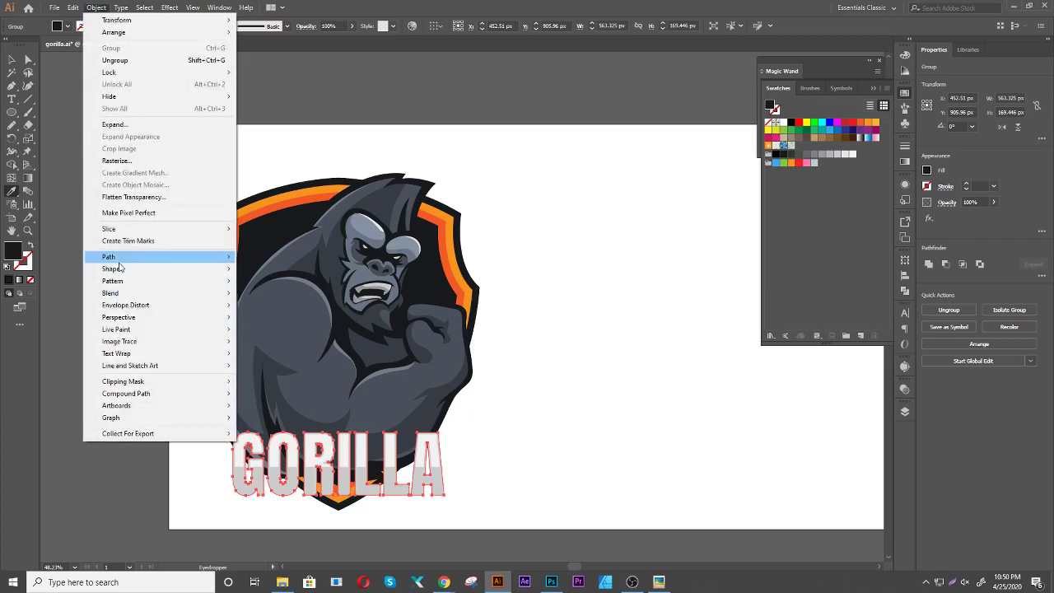
left_click(270, 296)
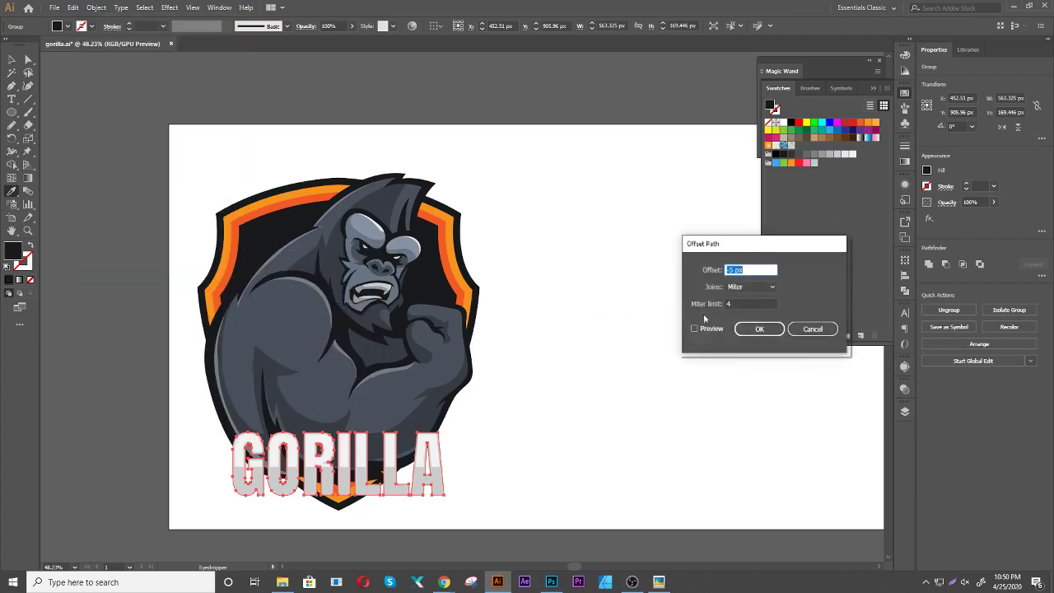
left_click(694, 329)
left_click(755, 269)
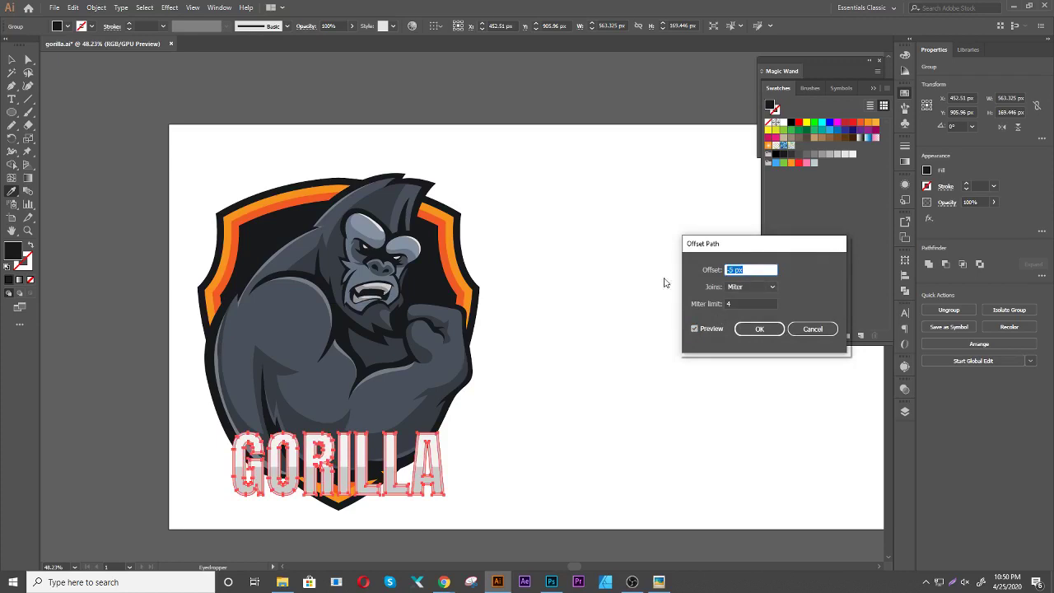
type("15")
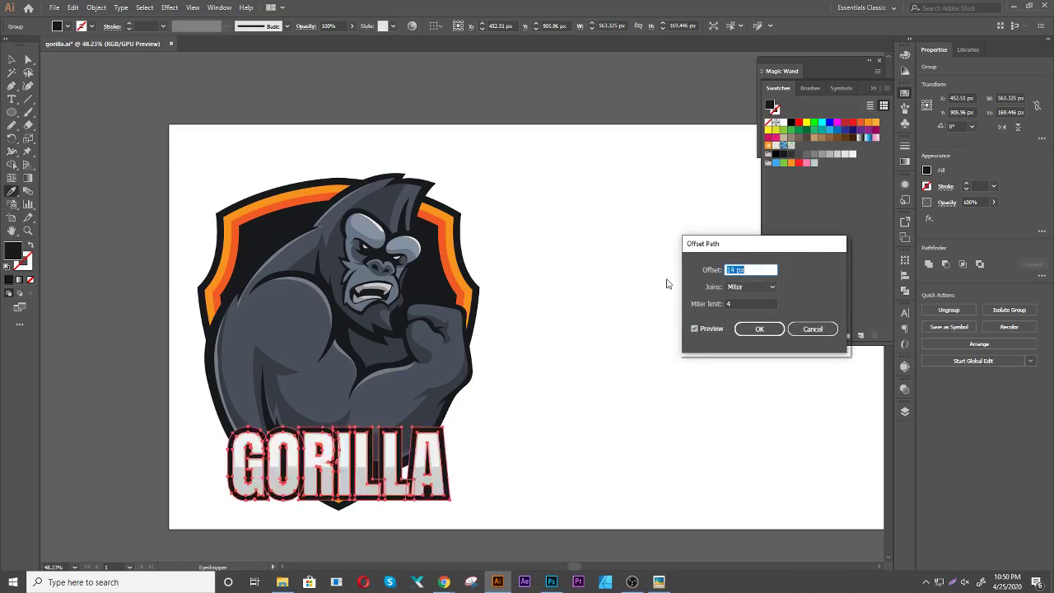
key("Up")
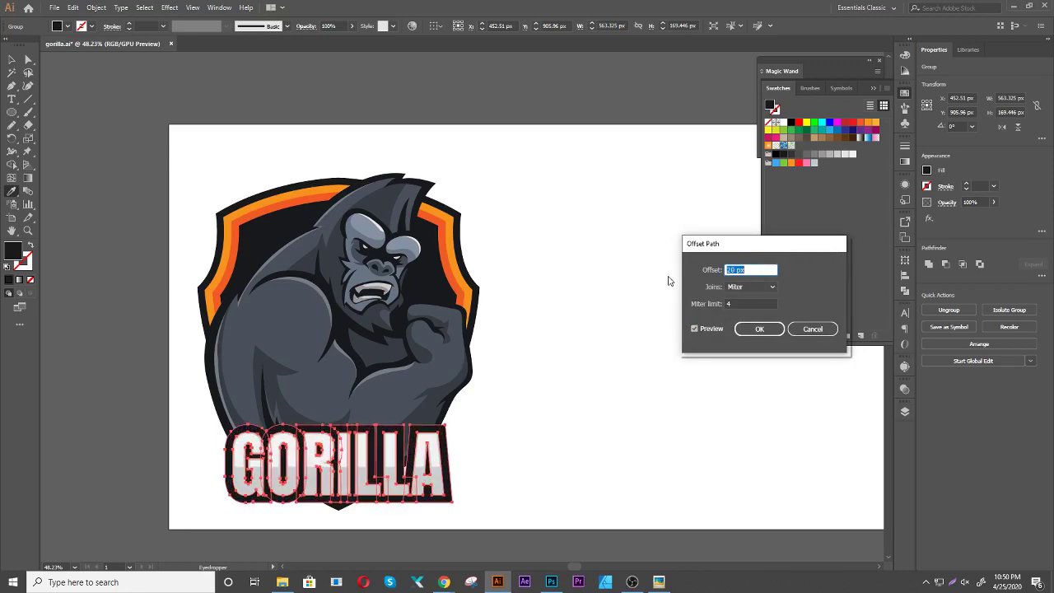
left_click(754, 330)
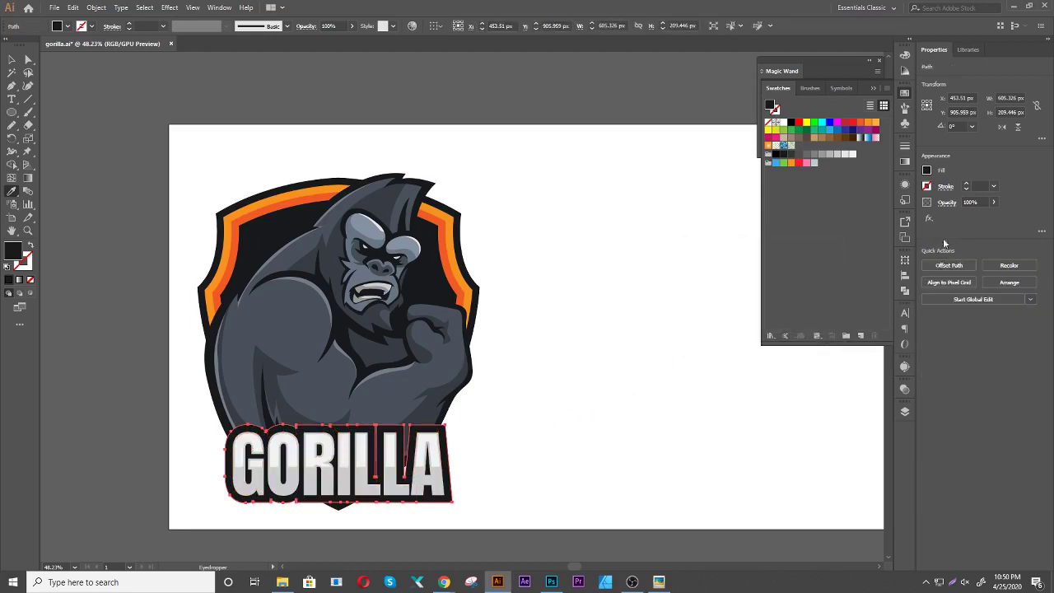
Show the Pathfinder panel, select the GORILLA lettering group, and bring up the Effect menu
left_click(903, 291)
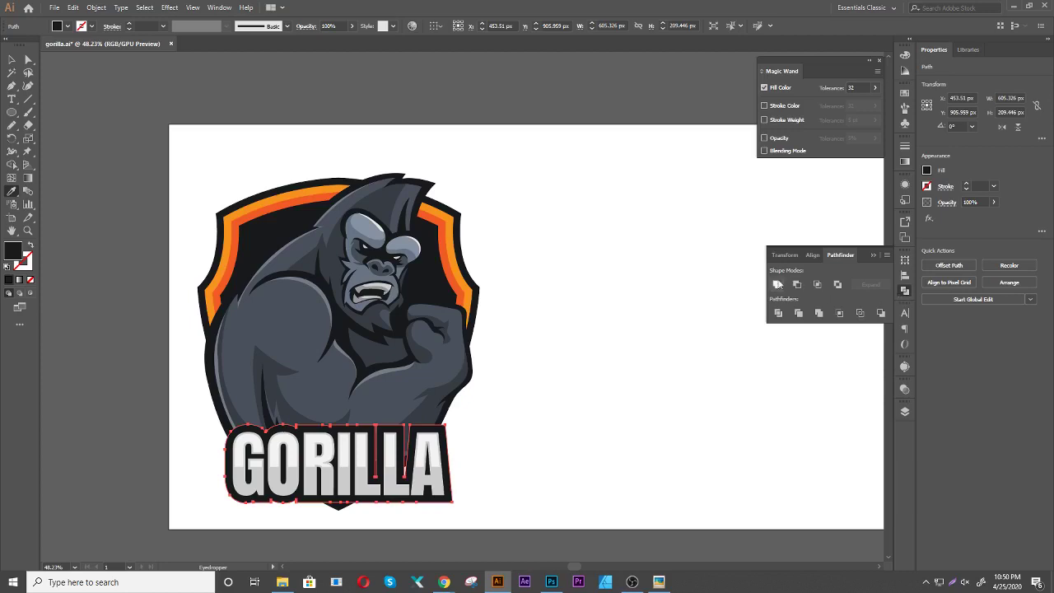
key("v")
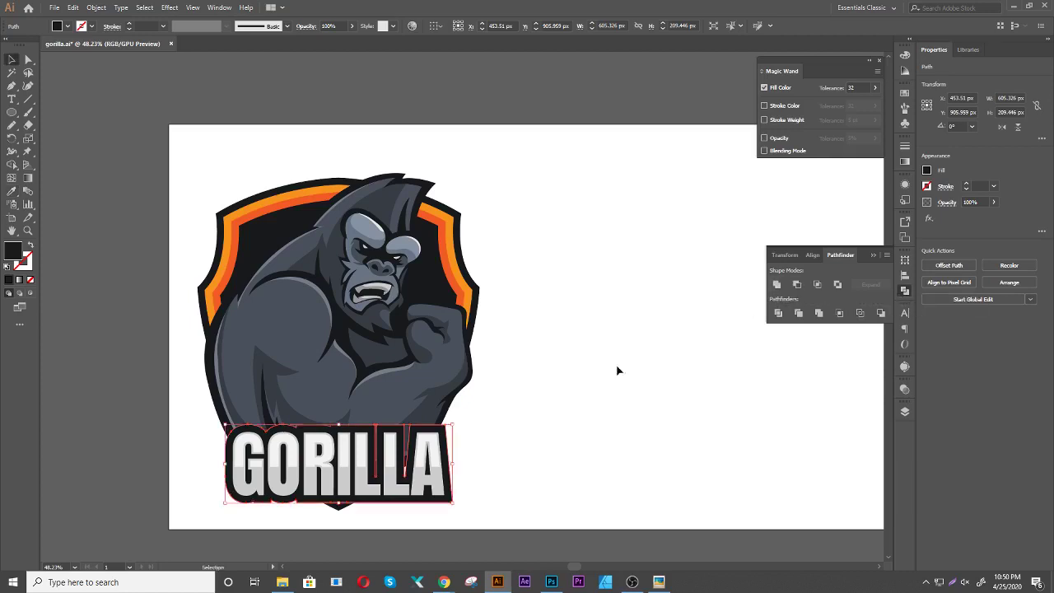
left_click(585, 426)
left_click(440, 476)
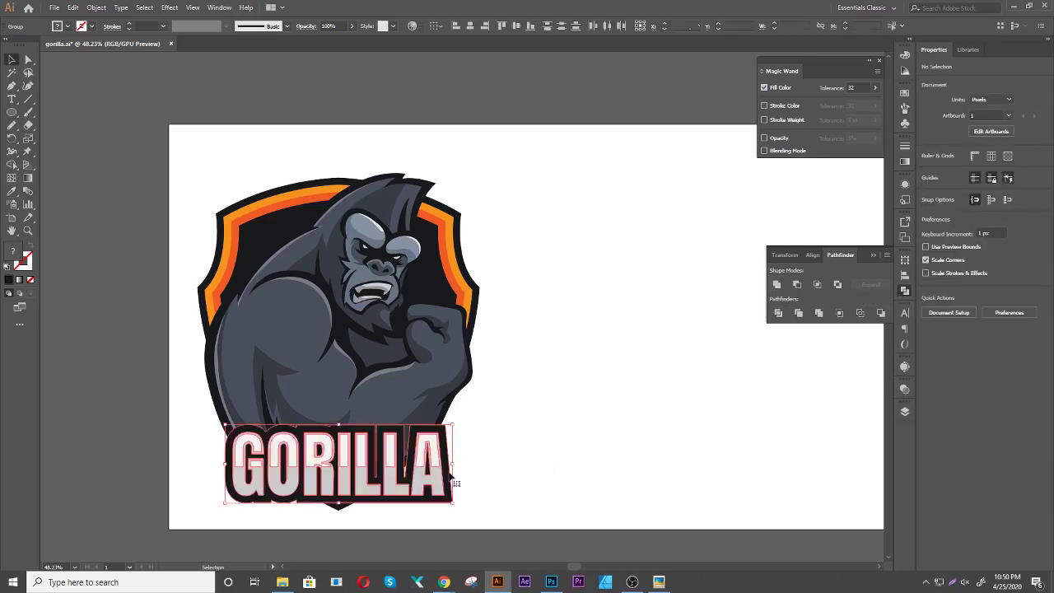
left_click(549, 416)
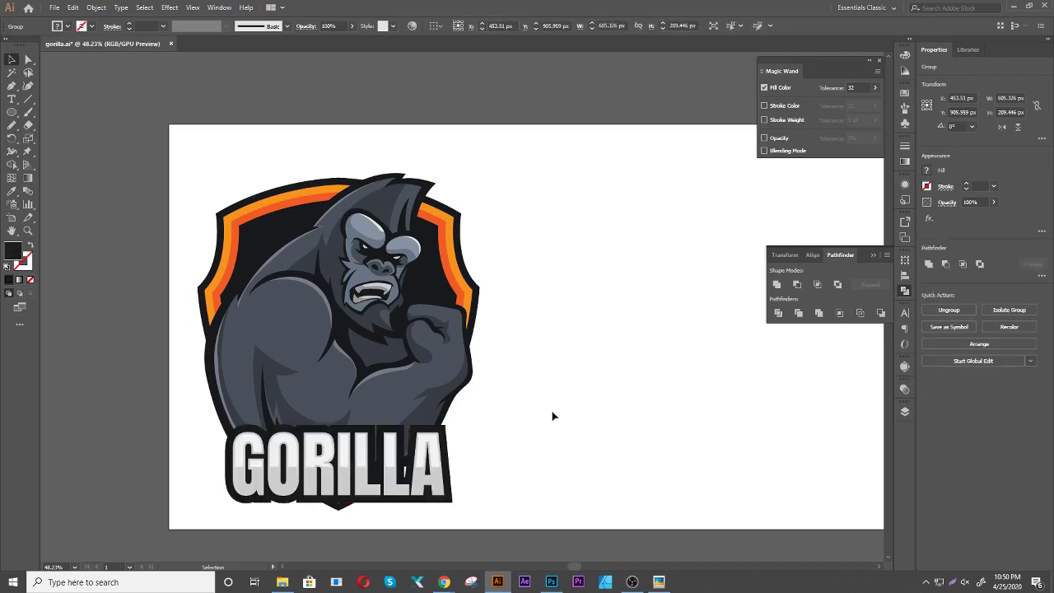
left_click(170, 7)
mouse_move(182, 149)
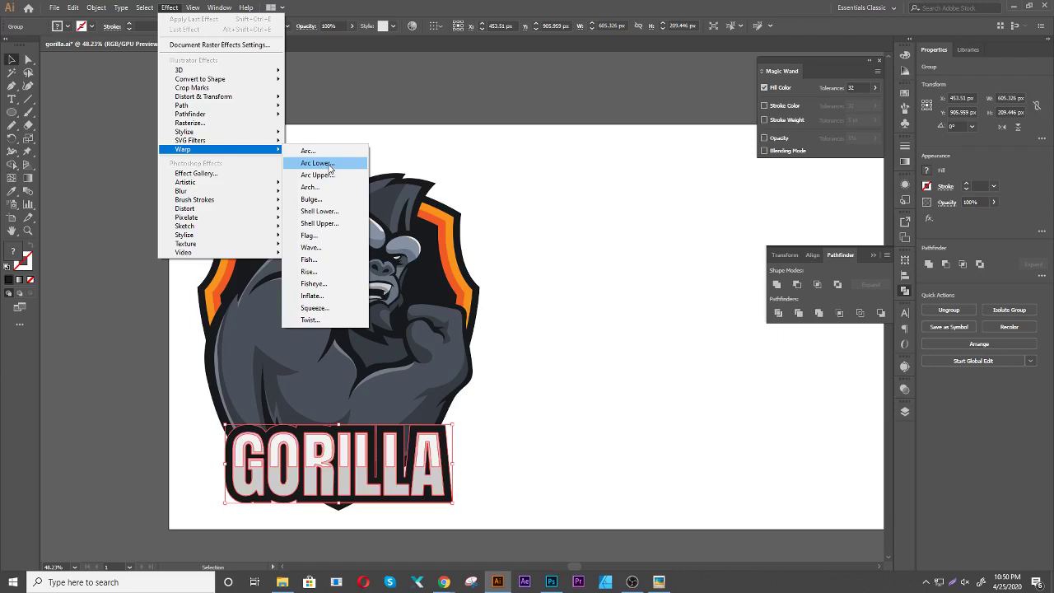
Warp the GORILLA lettering with an Arc Lower bend of -13%
left_click(317, 163)
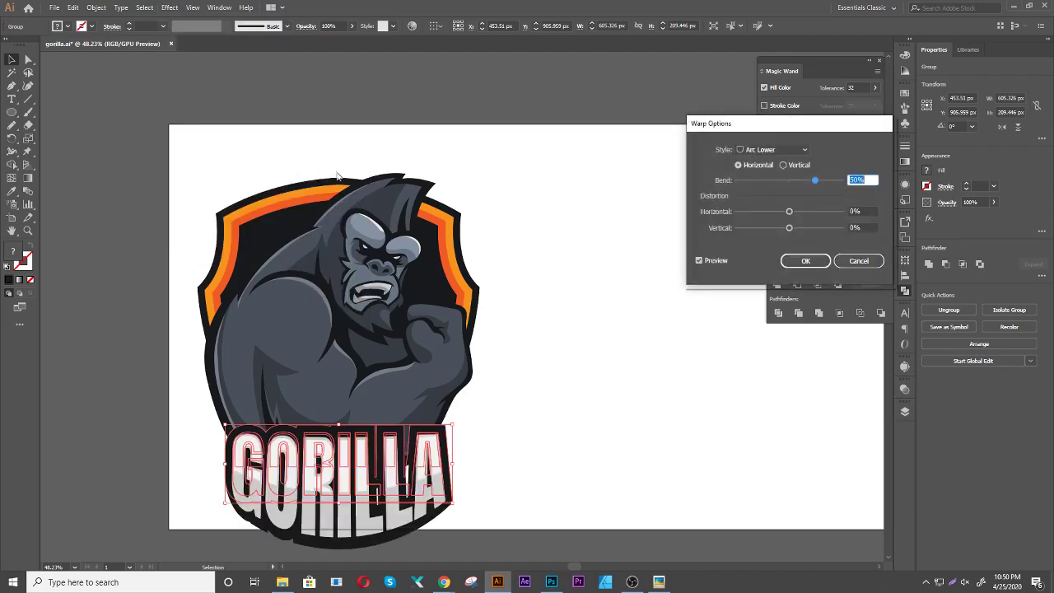
left_click_drag(815, 180, 783, 183)
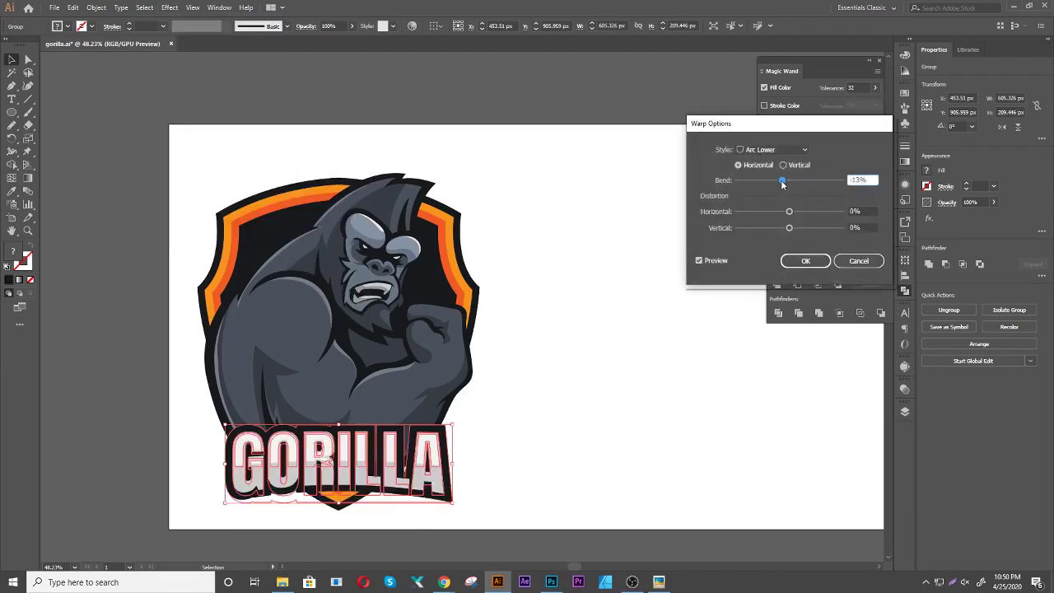
left_click(798, 262)
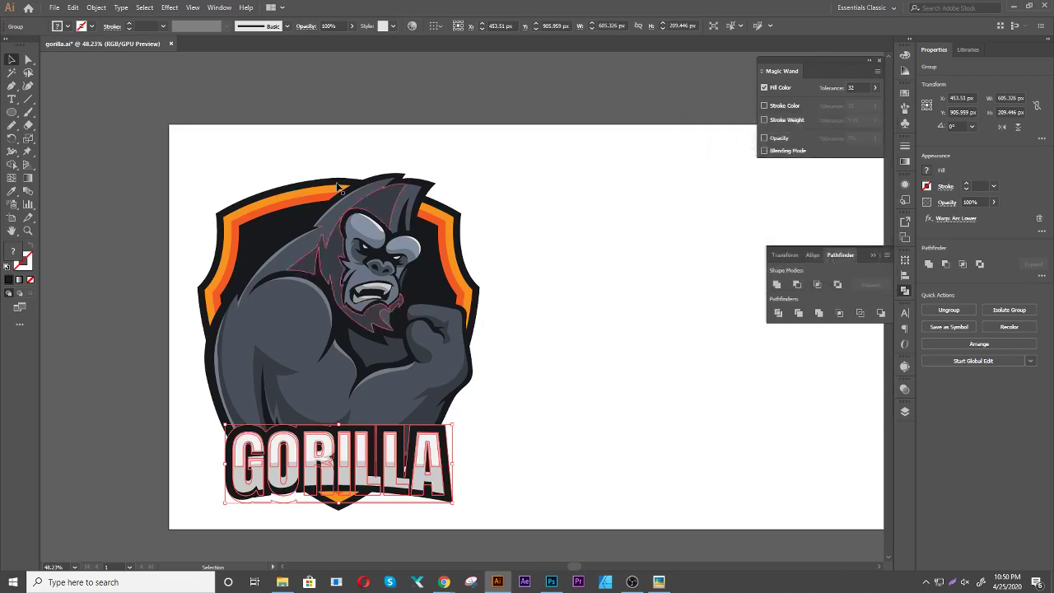
Add an Arc Upper warp at -13% and expand the appearance into plain shapes
left_click(171, 8)
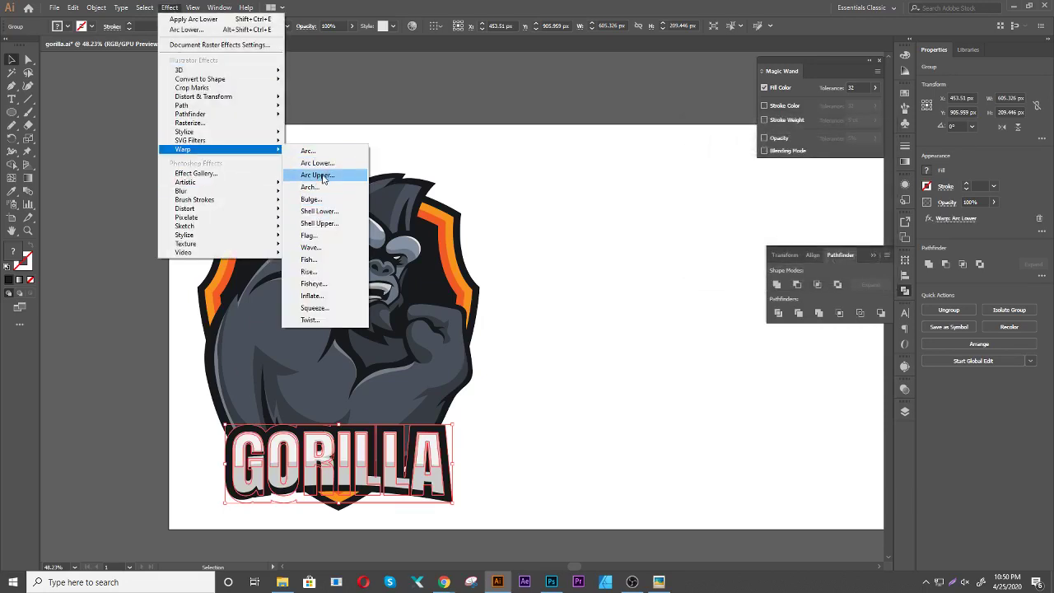
left_click(317, 174)
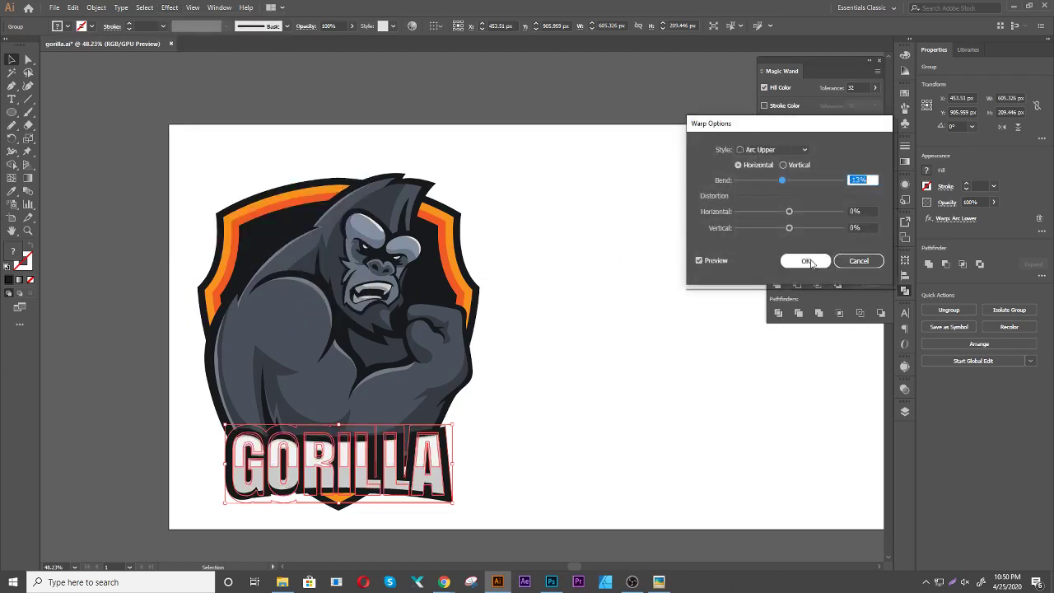
left_click(807, 261)
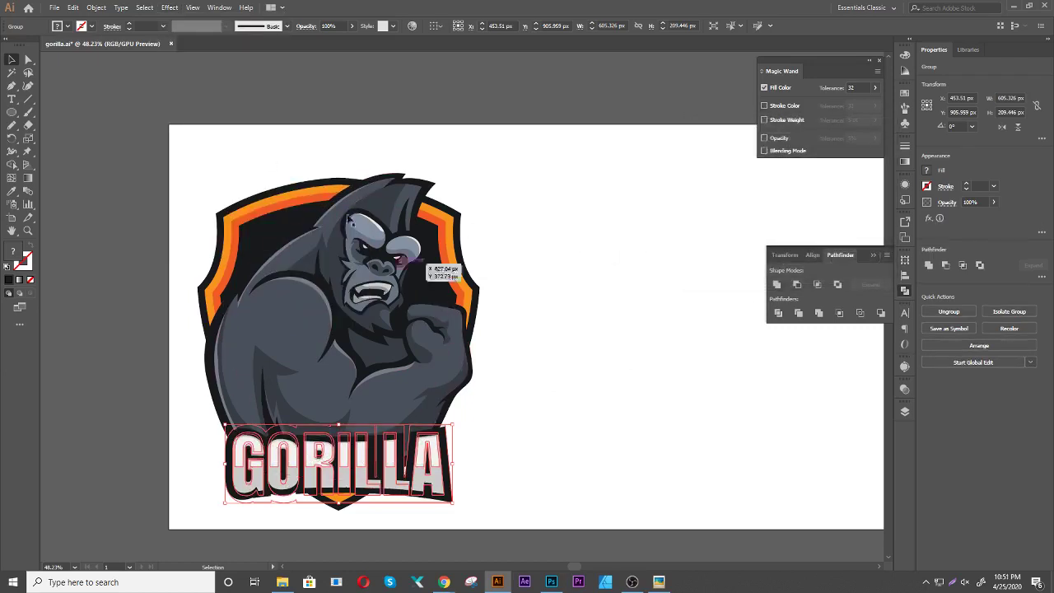
left_click(96, 8)
left_click(124, 135)
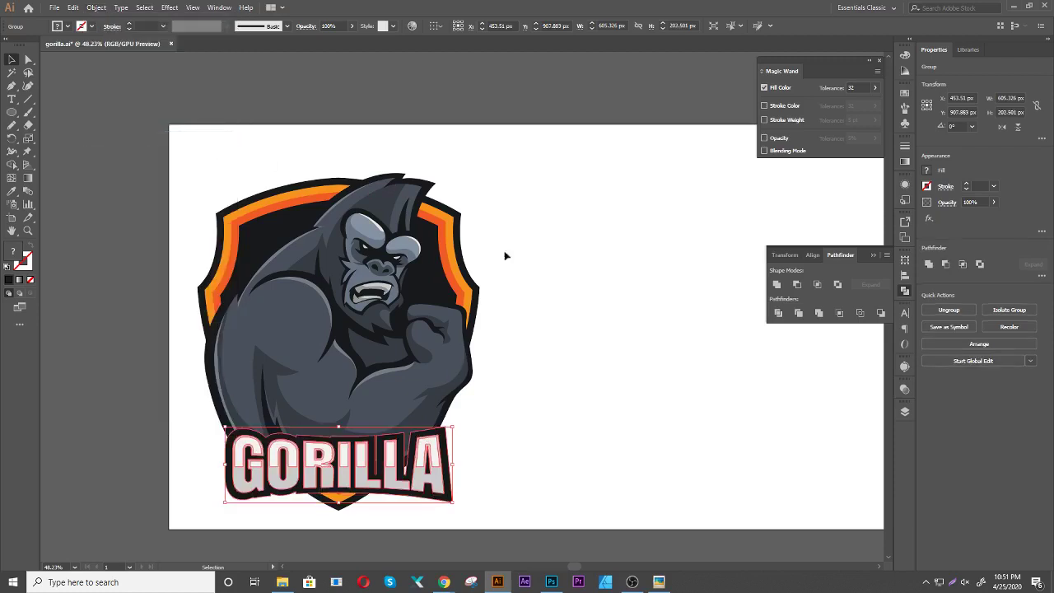
left_click(612, 333)
scroll(589, 367, "down", 2)
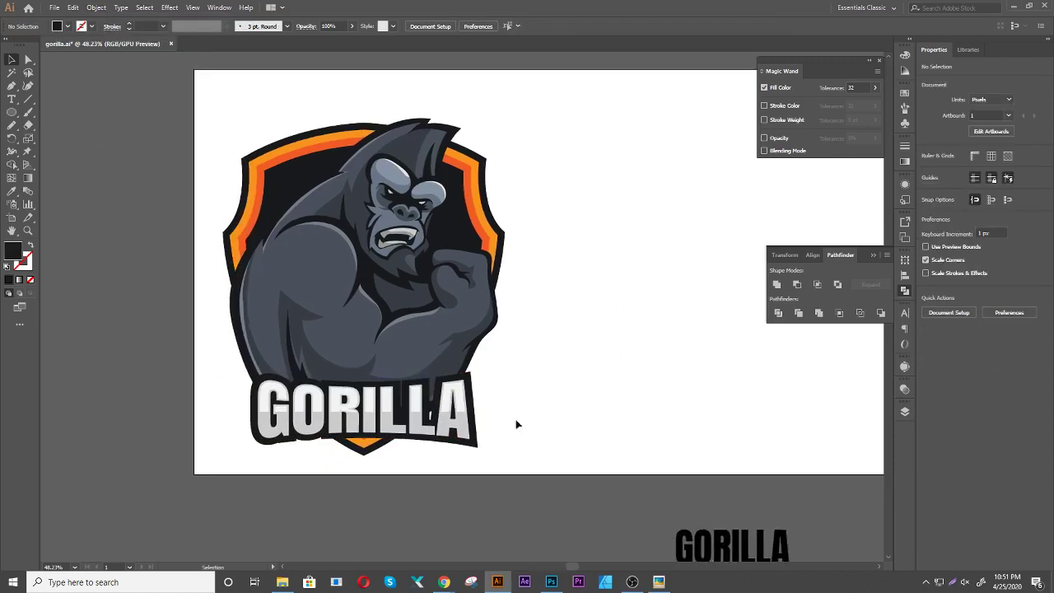
left_click_drag(464, 441, 466, 424)
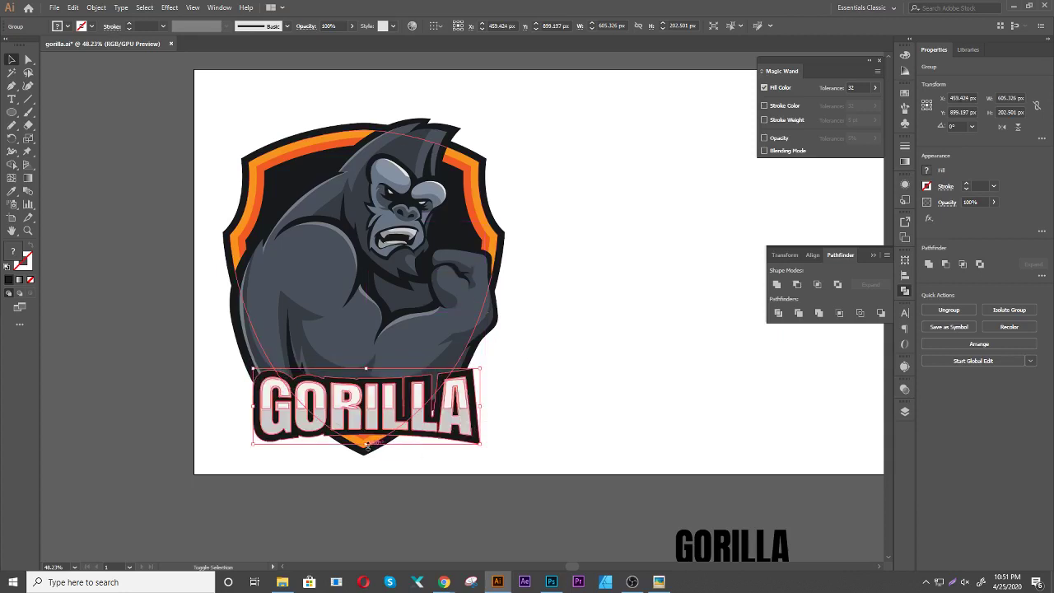
left_click_drag(367, 445, 490, 456)
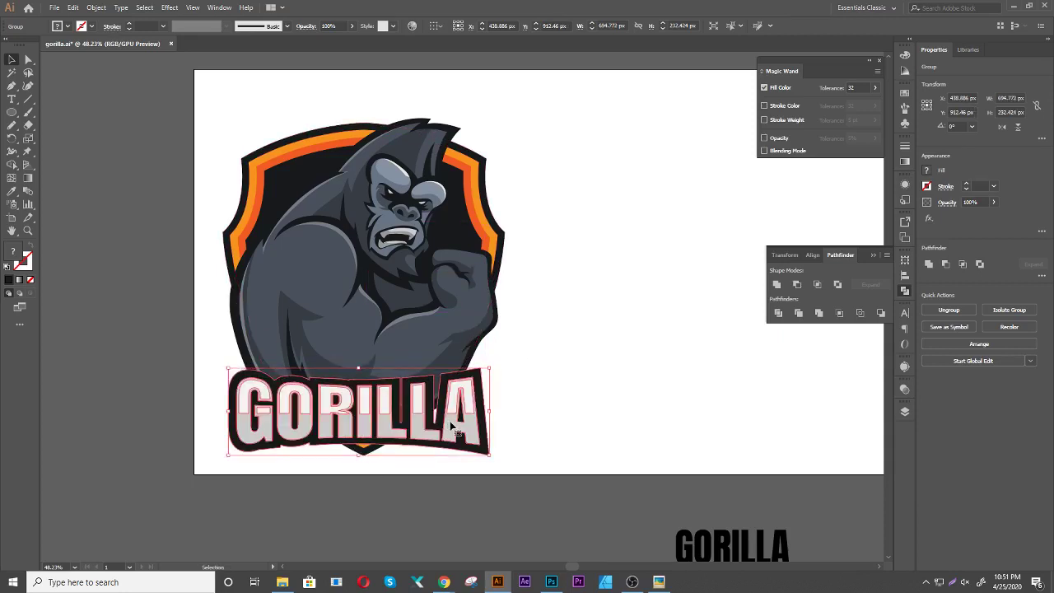
left_click(535, 403)
left_click_drag(513, 415, 551, 369)
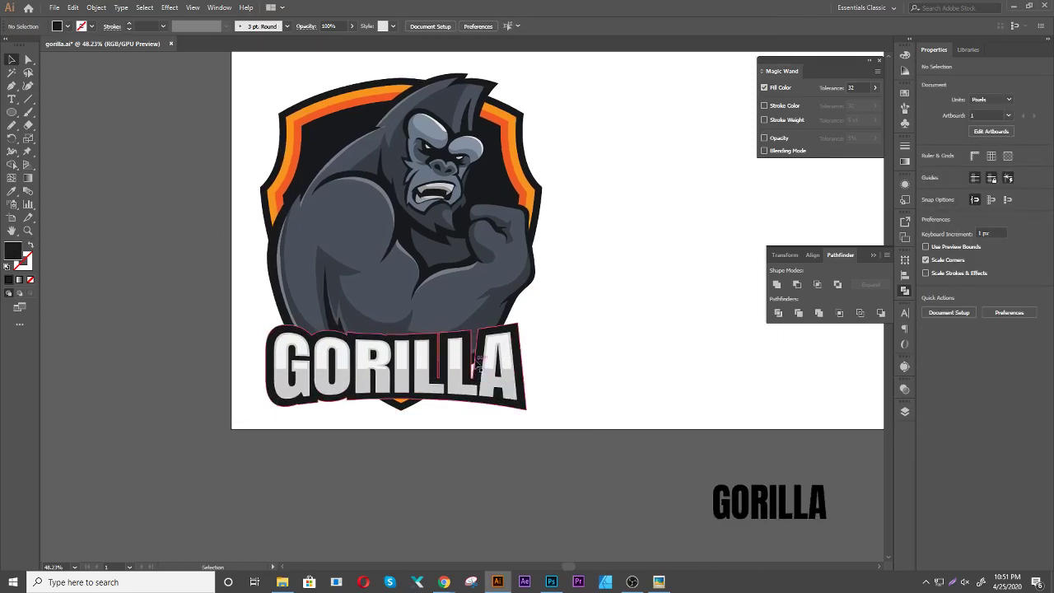
key("n")
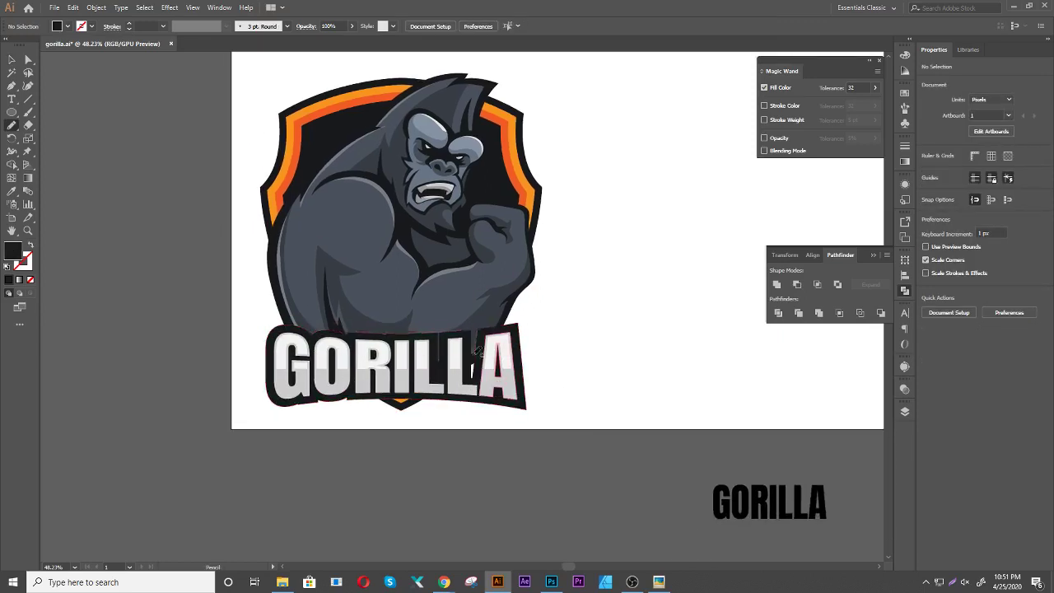
left_click_drag(473, 367, 519, 241)
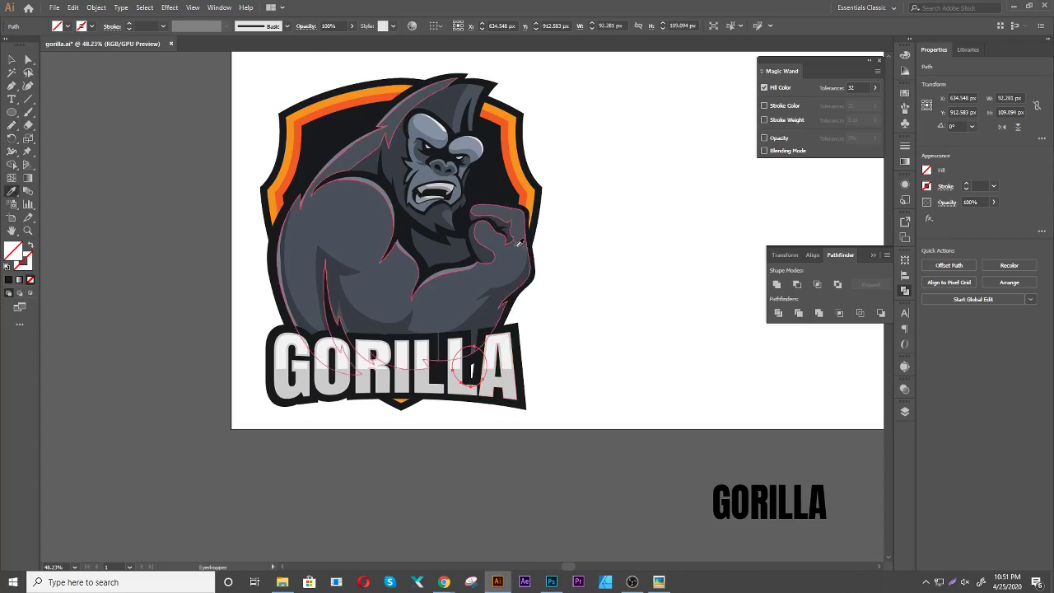
left_click(515, 219)
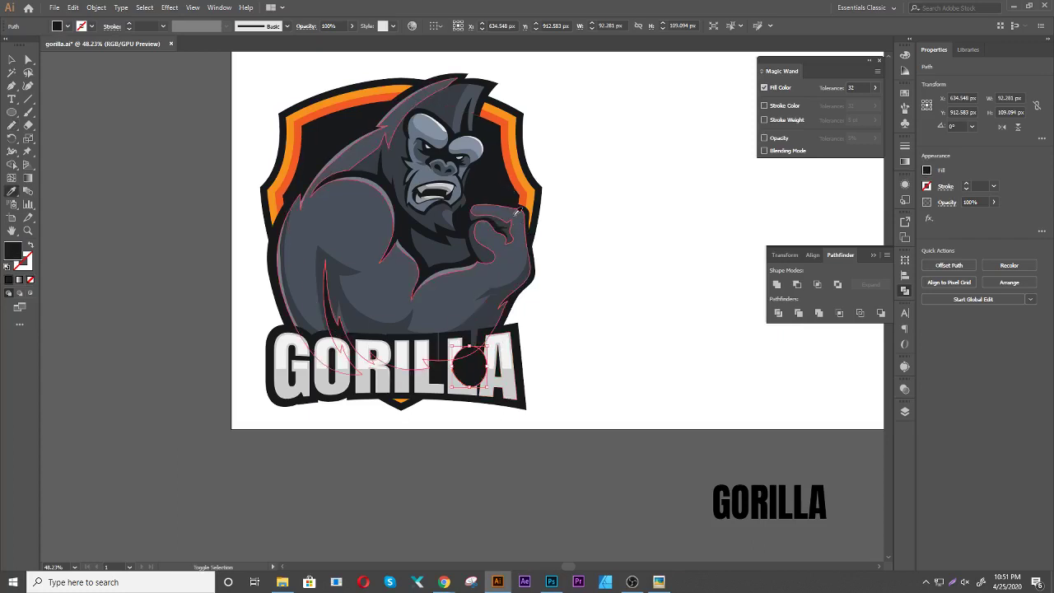
key("ctrl+z")
key("ctrl+z")
key("v")
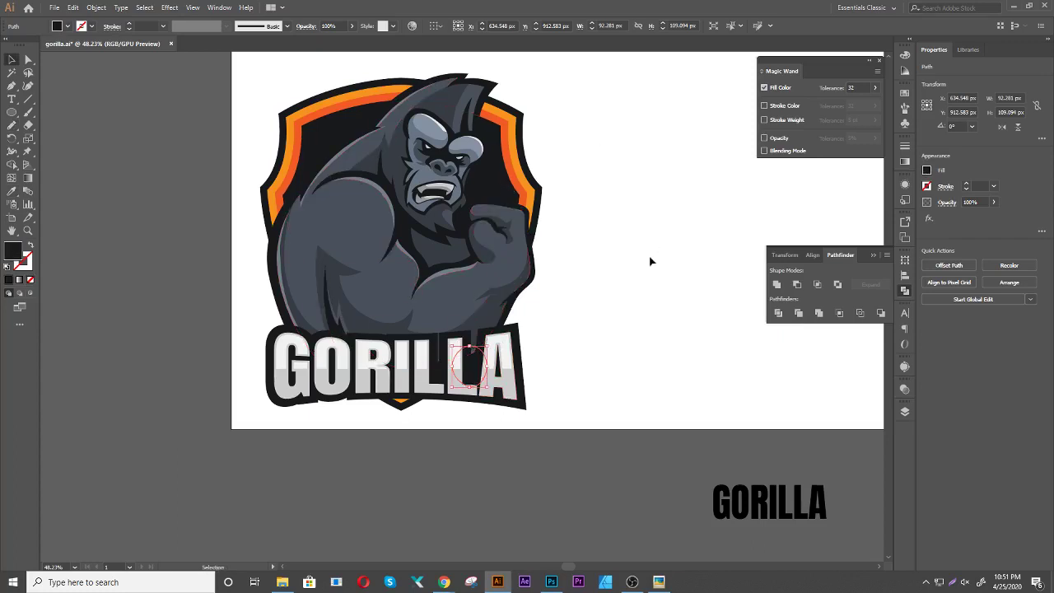
left_click(650, 282)
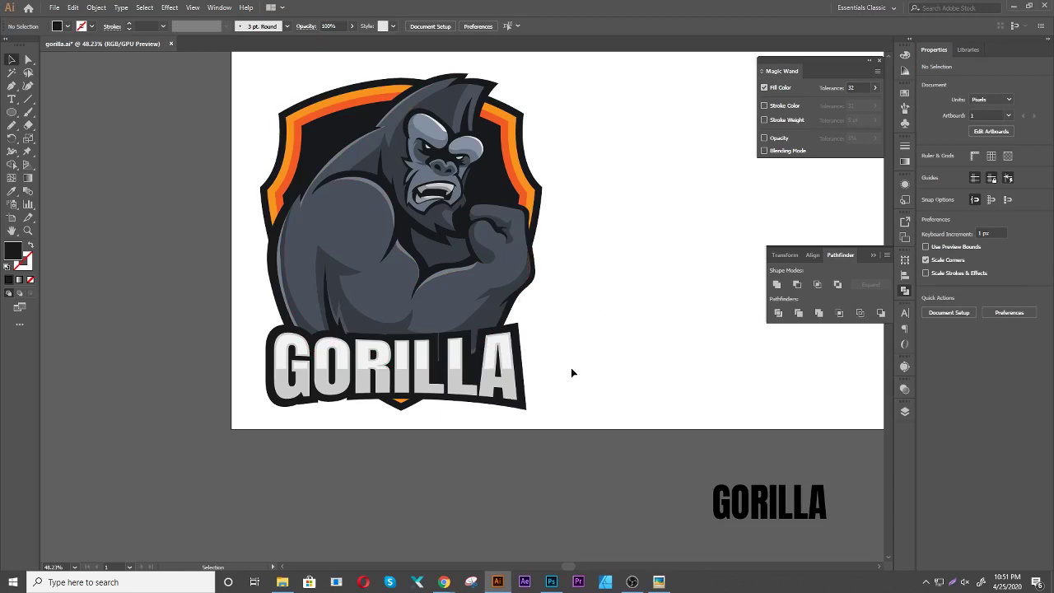
left_click_drag(519, 374, 516, 376)
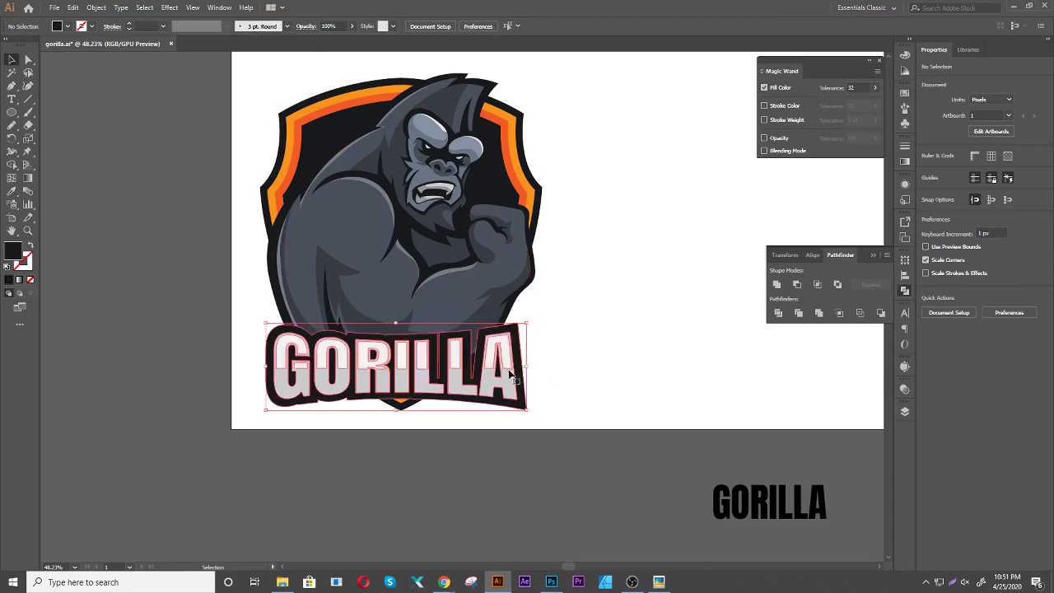
left_click(584, 332)
left_click_drag(646, 270, 638, 286)
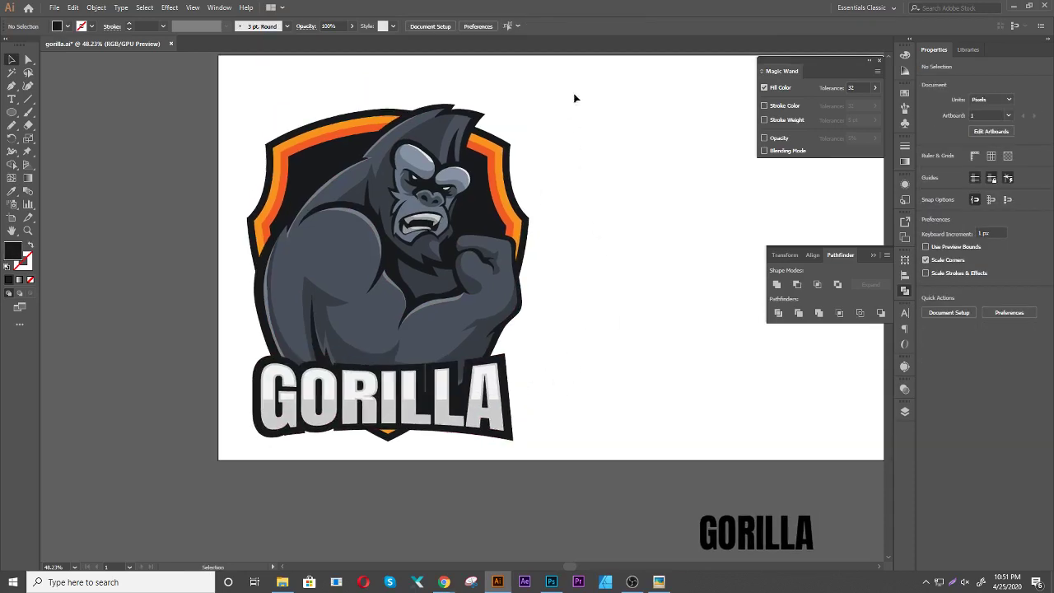
left_click_drag(580, 85, 291, 501)
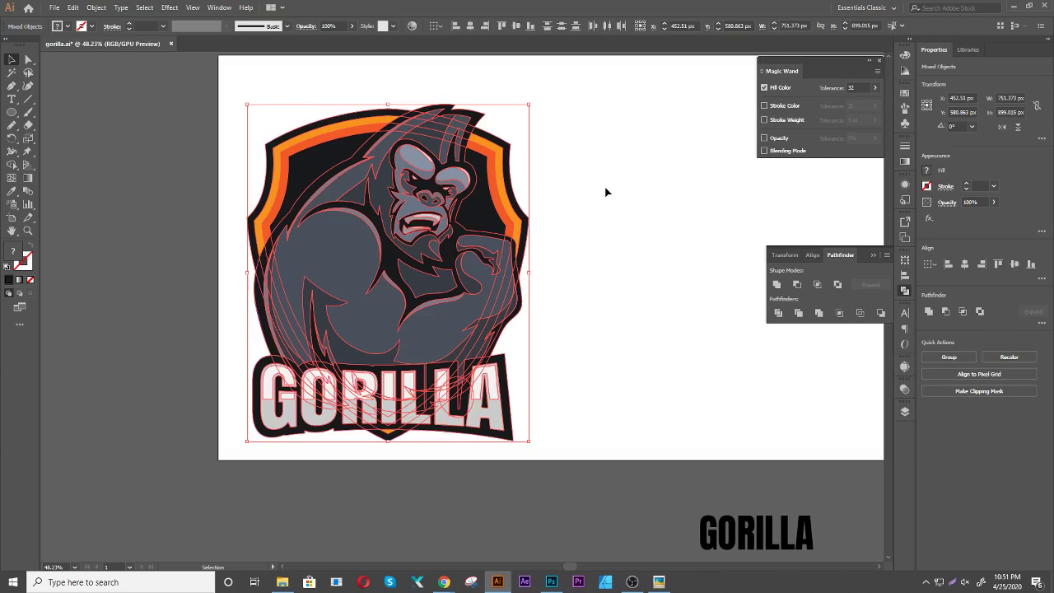
Group the gorilla artwork and unite it into one silhouette with Pathfinder
key("a")
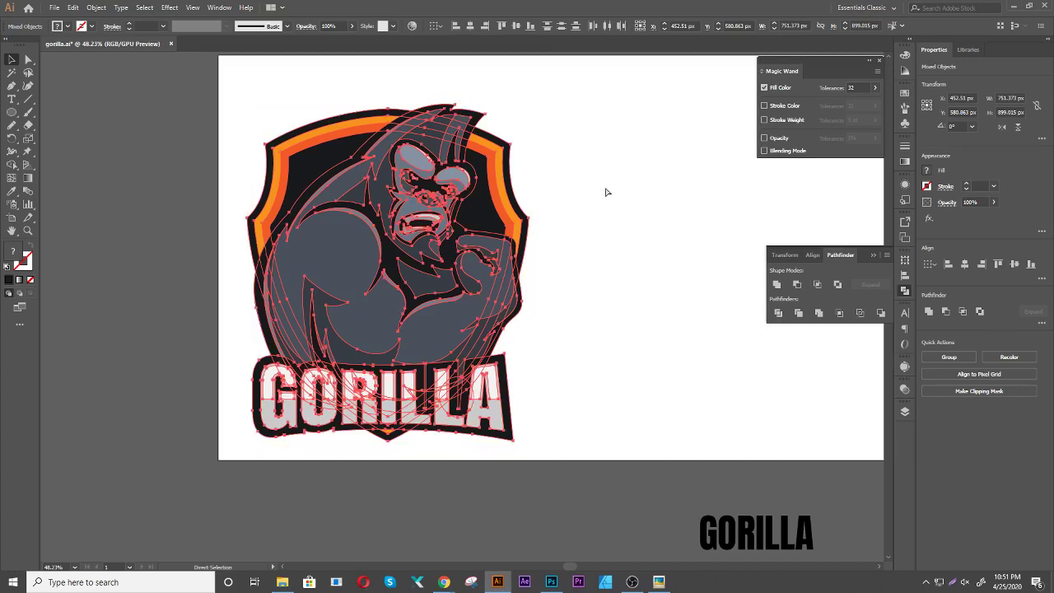
key("ctrl+g")
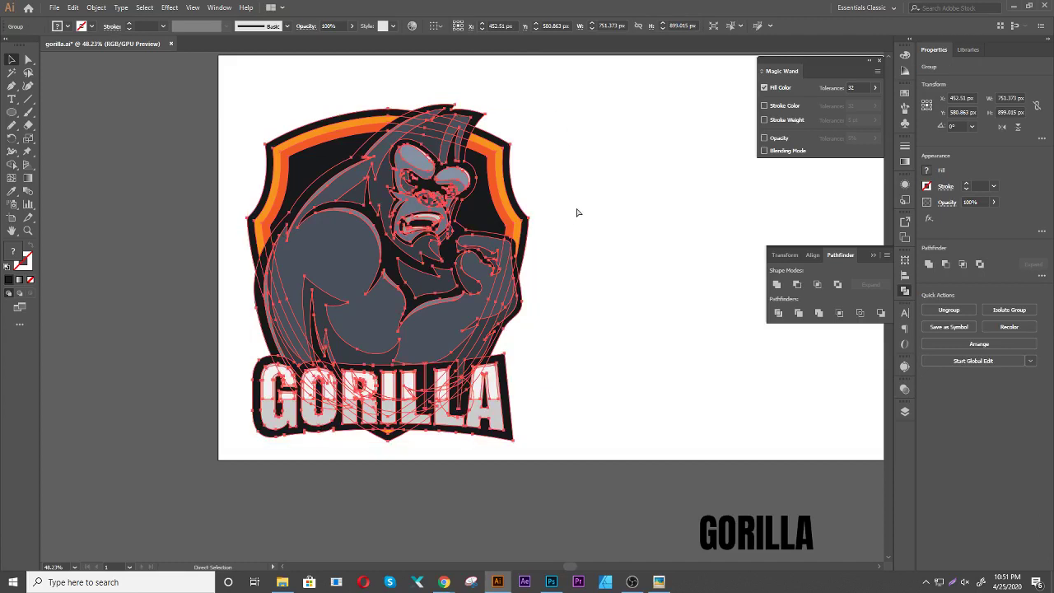
key("v")
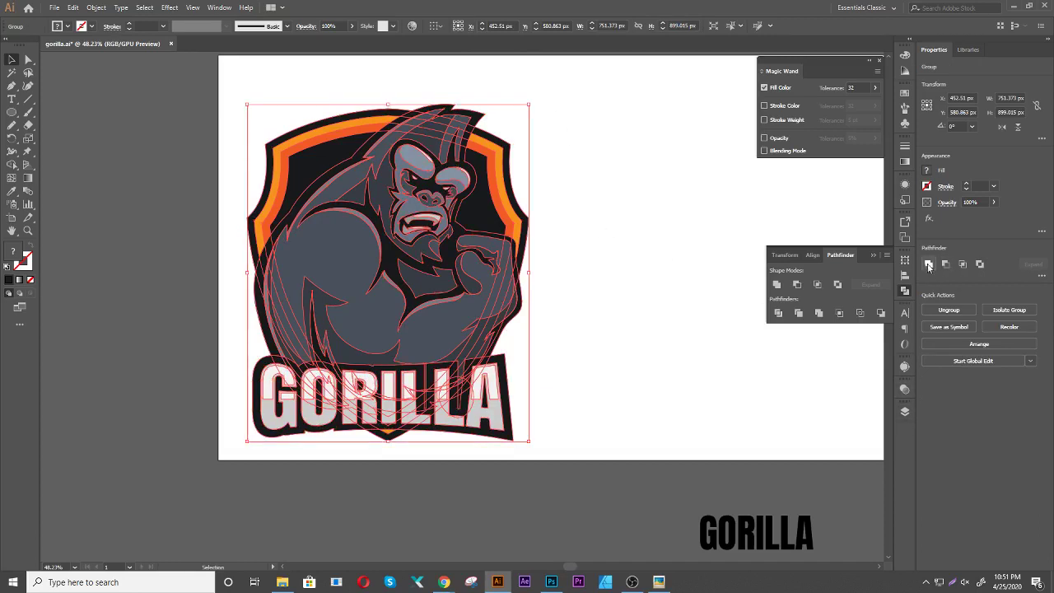
left_click(929, 264)
key("ctrl+z")
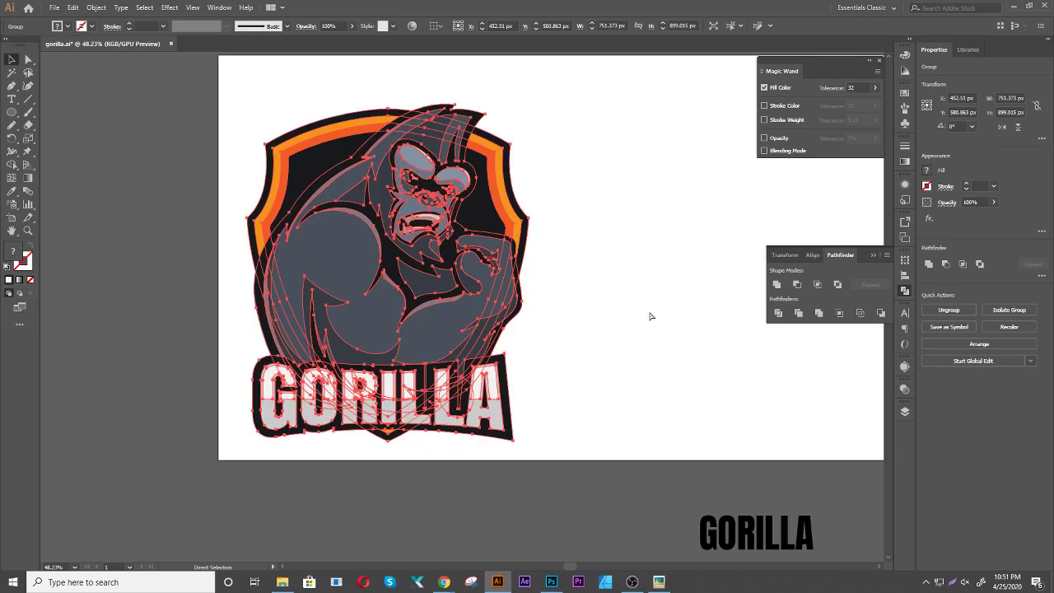
key("v")
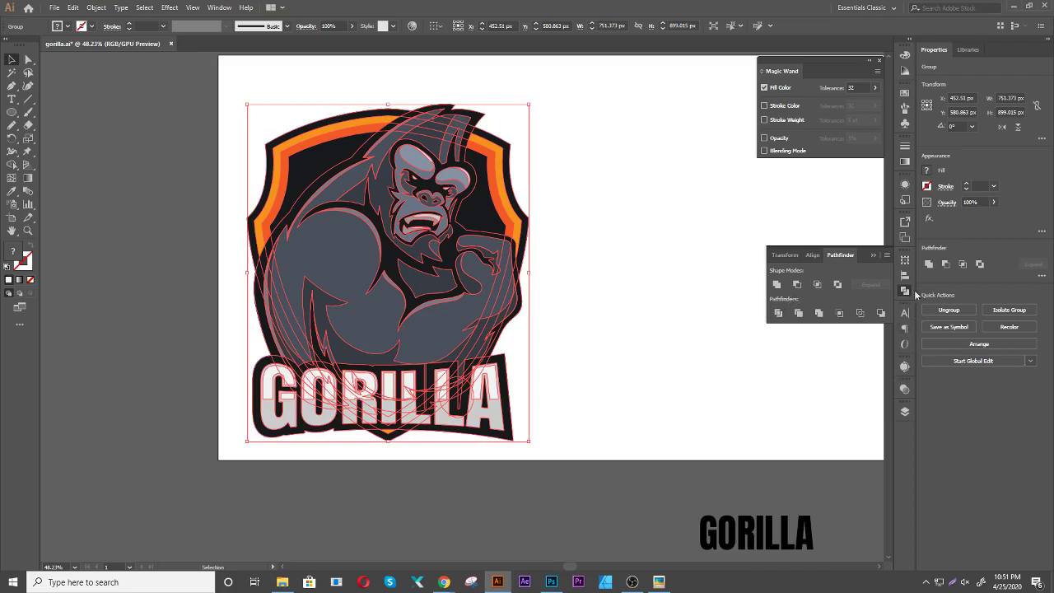
left_click(927, 265)
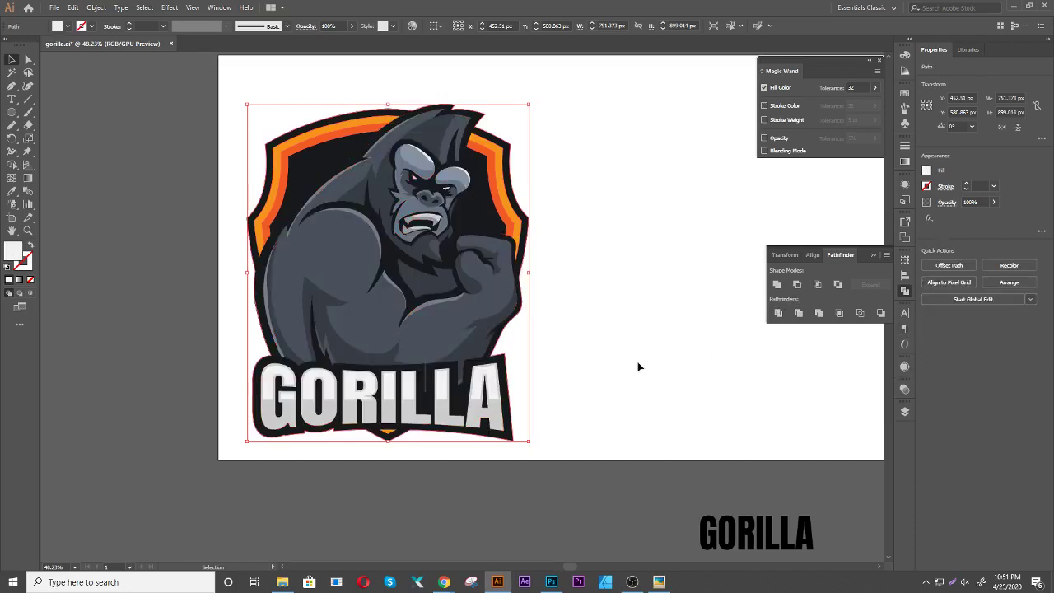
Fill the merged silhouette with orange sampled from the shield border
key("i")
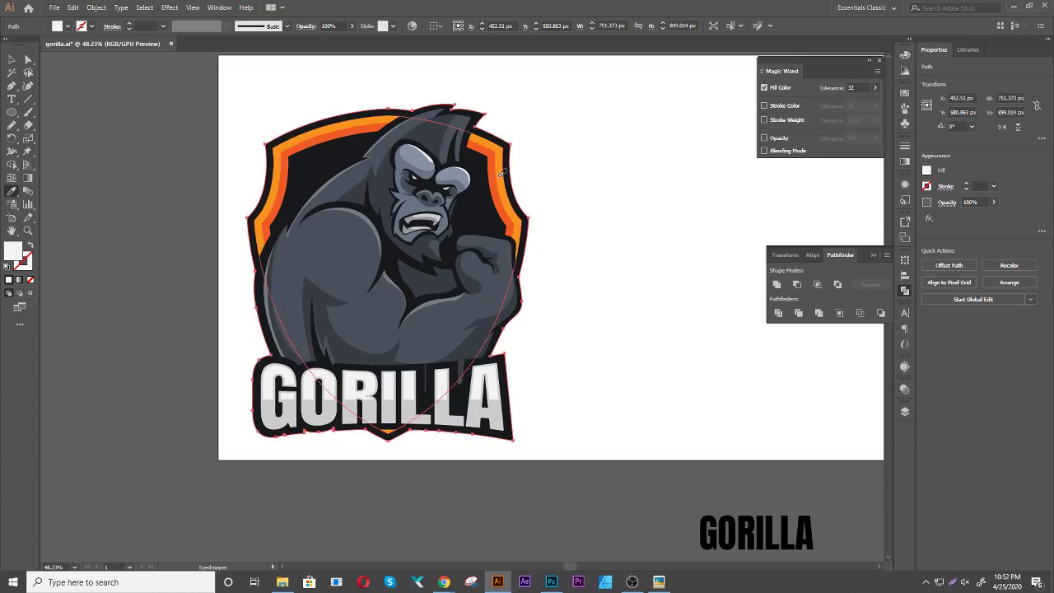
left_click(501, 173)
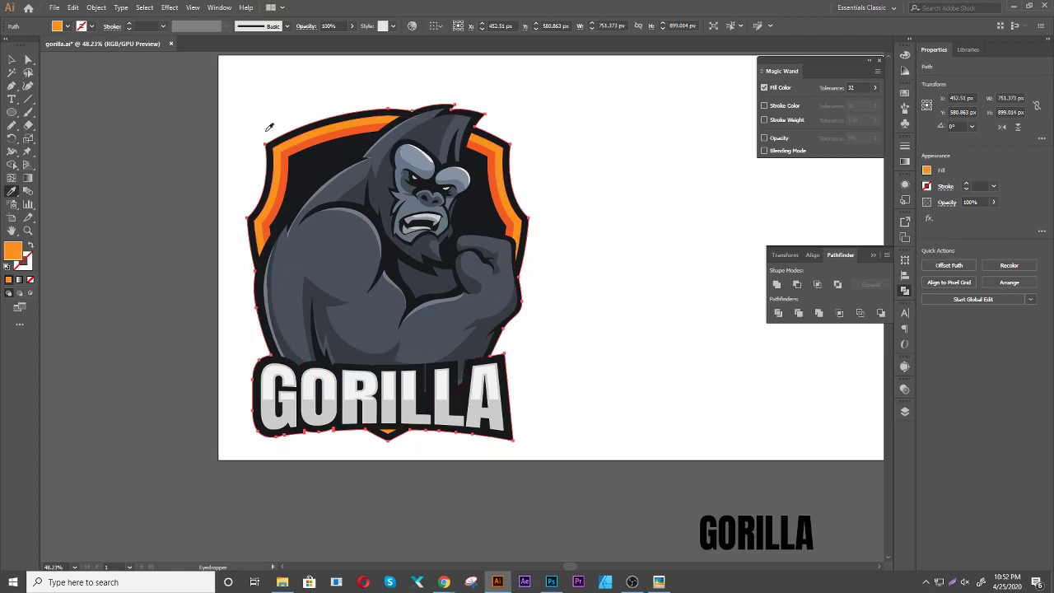
left_click(96, 7)
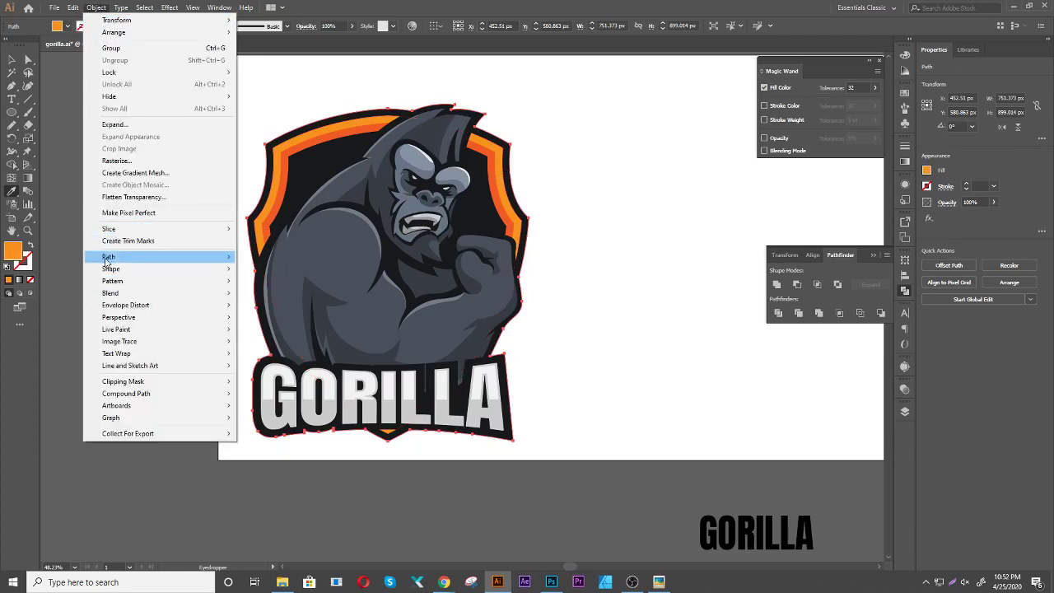
Add a 12 px offset path around the orange gorilla silhouette
left_click(284, 298)
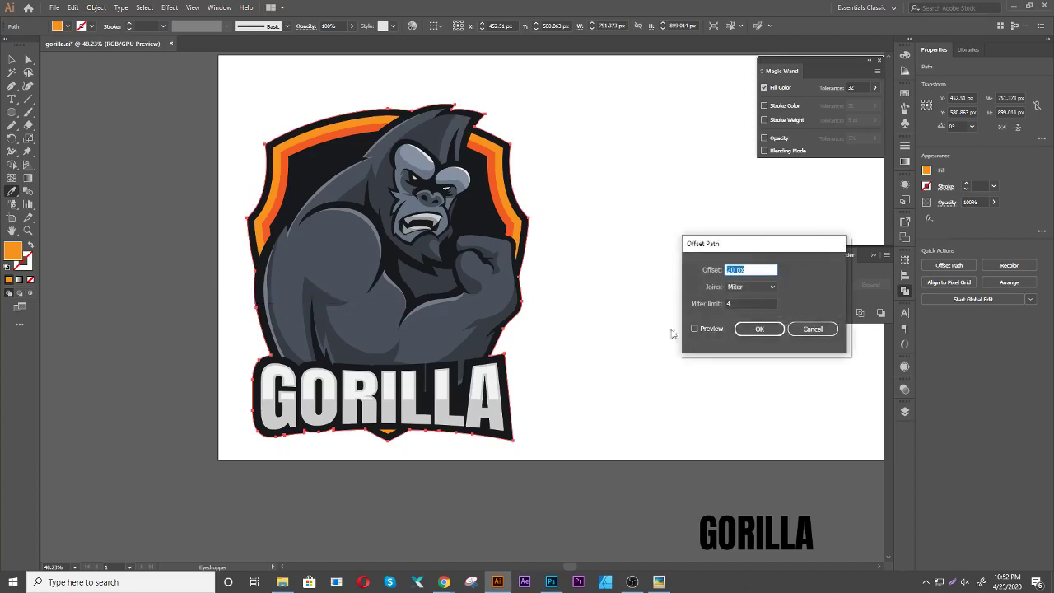
left_click(694, 328)
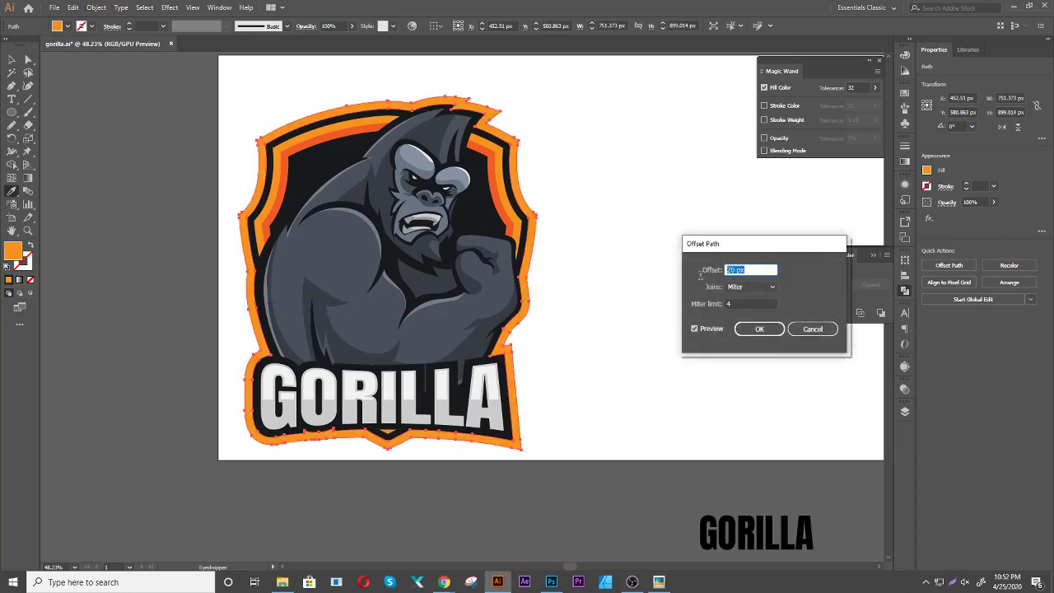
key("Down")
key("Down")
key("Down")
key("Down")
key("Down")
key("Down")
key("Down")
key("Down")
key("Down")
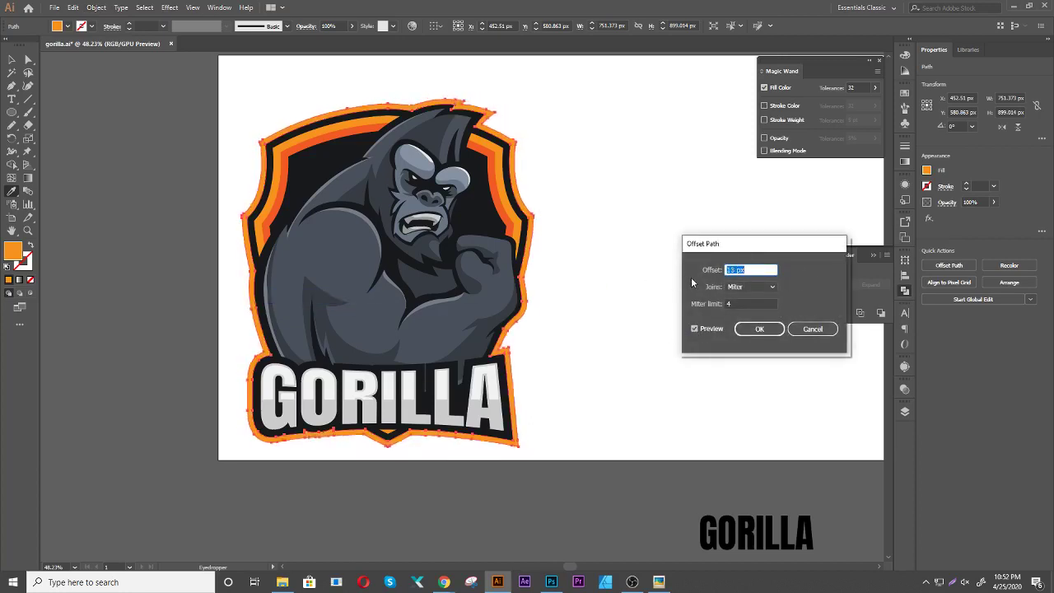
key("Down")
key("Down")
key("Down")
key("Up")
key("Up")
key("Up")
key("Up")
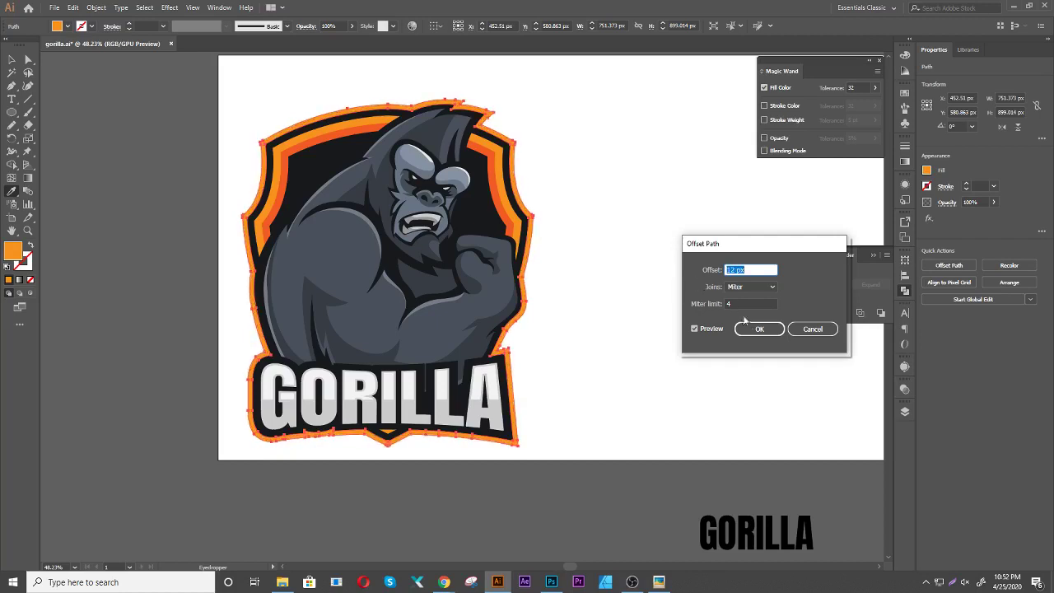
left_click(757, 328)
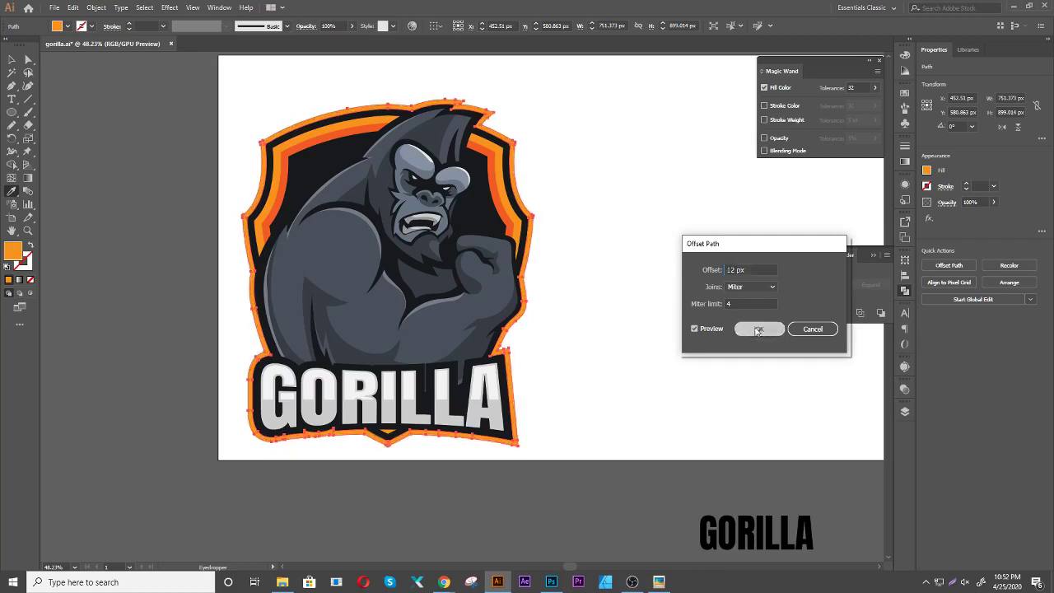
Zoom out to the whole artboard and nudge the gorilla logo slightly up and right
key("v")
left_click(627, 278)
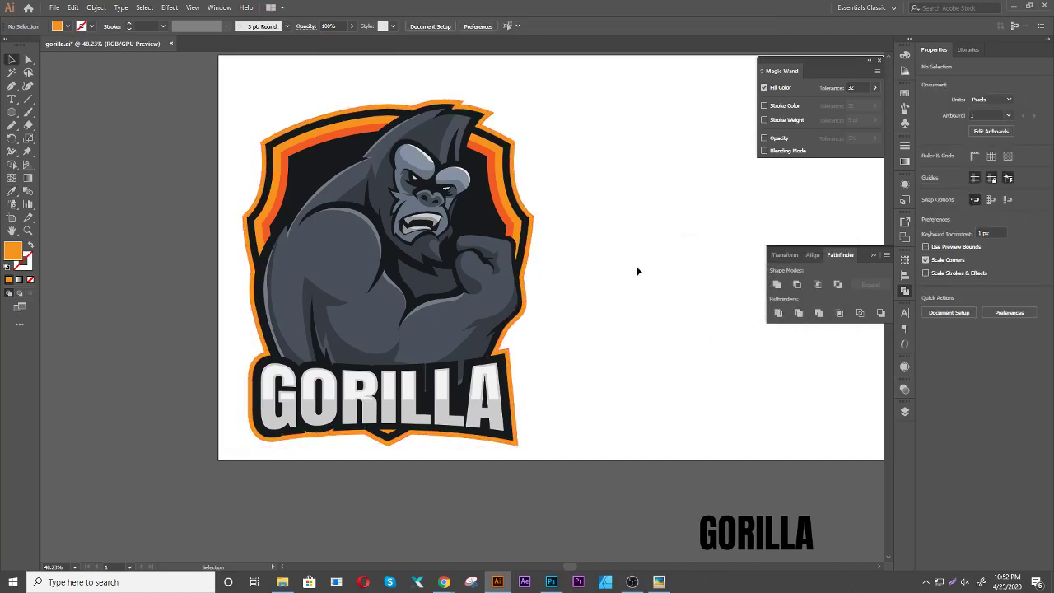
key("z")
left_click_drag(660, 238, 485, 301)
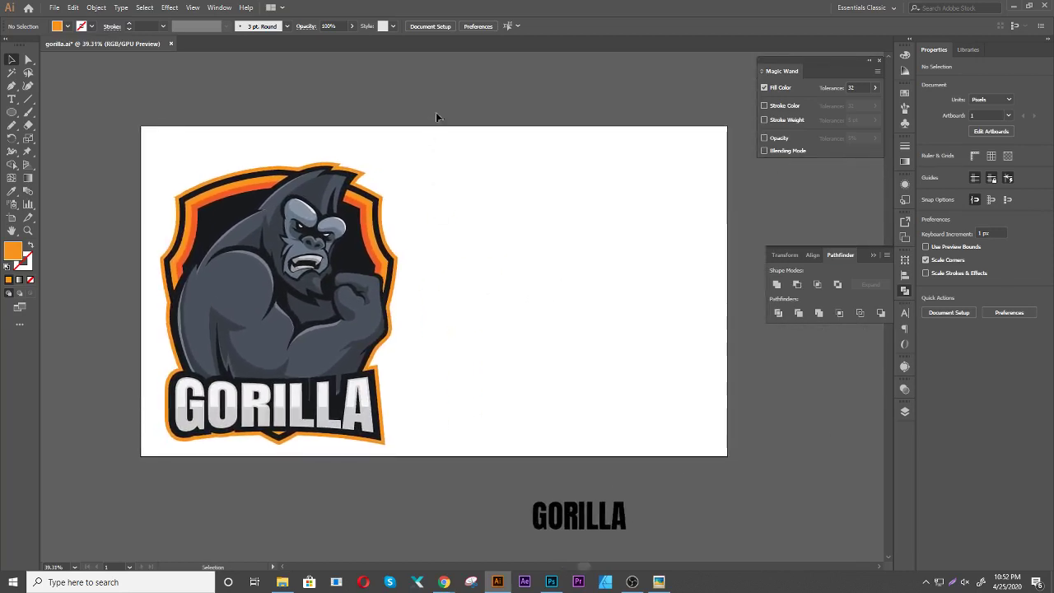
left_click(263, 351)
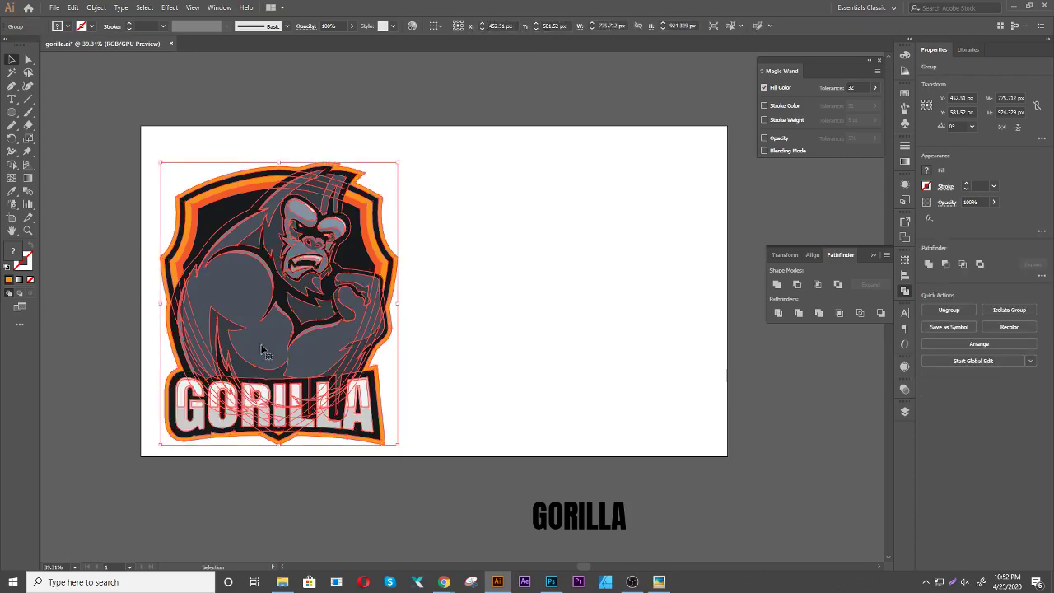
left_click_drag(264, 352, 273, 337)
left_click(490, 283)
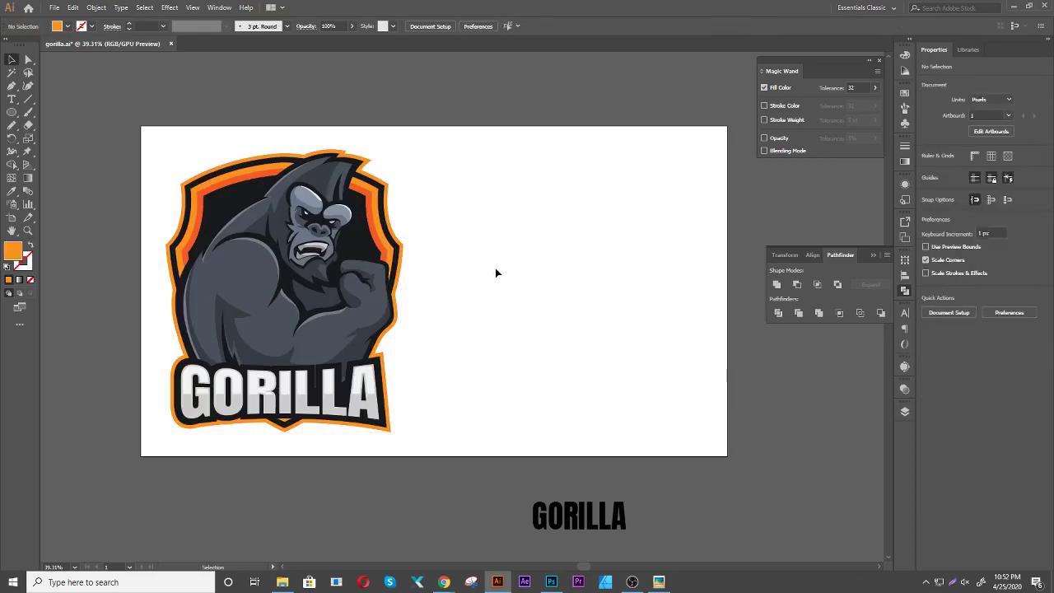
left_click_drag(474, 281, 497, 274)
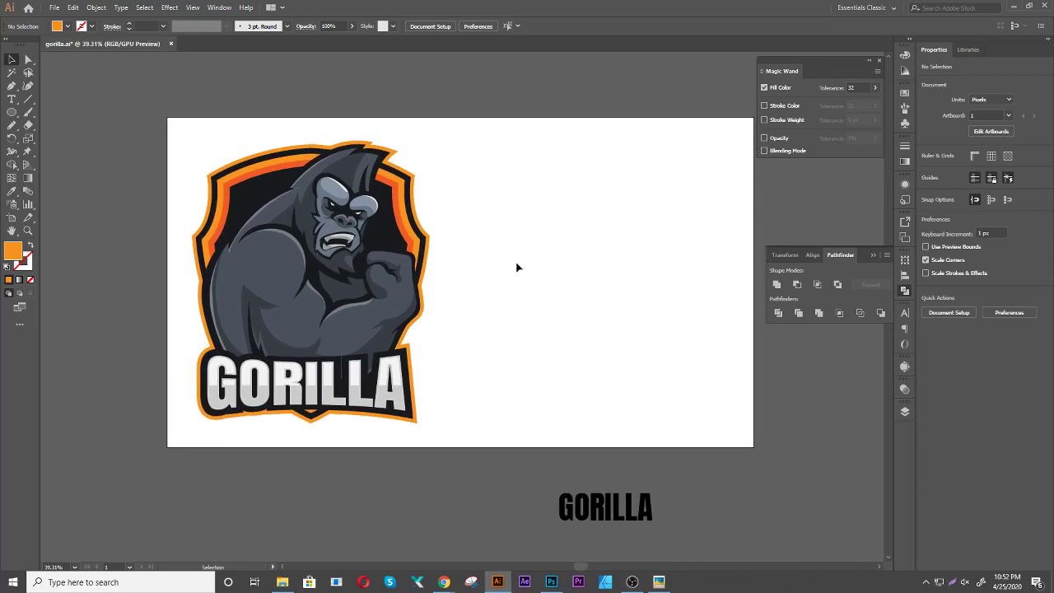
Draw a rectangle from the artboard's top-left, send it to back, and stretch it to 1920 px wide
key("m")
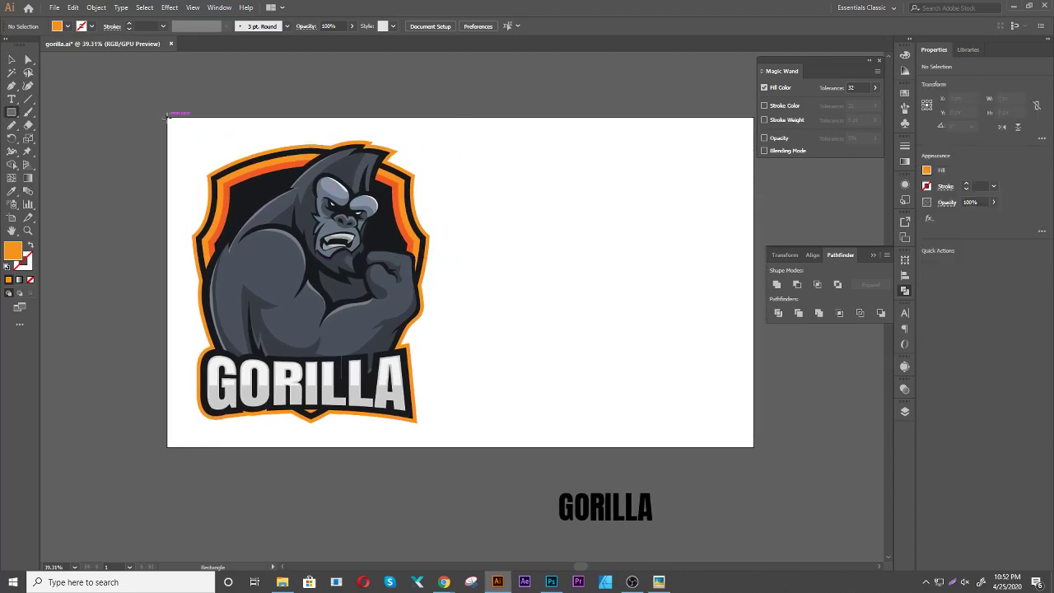
left_click_drag(167, 117, 568, 446)
key("ctrl+shift+bracketleft")
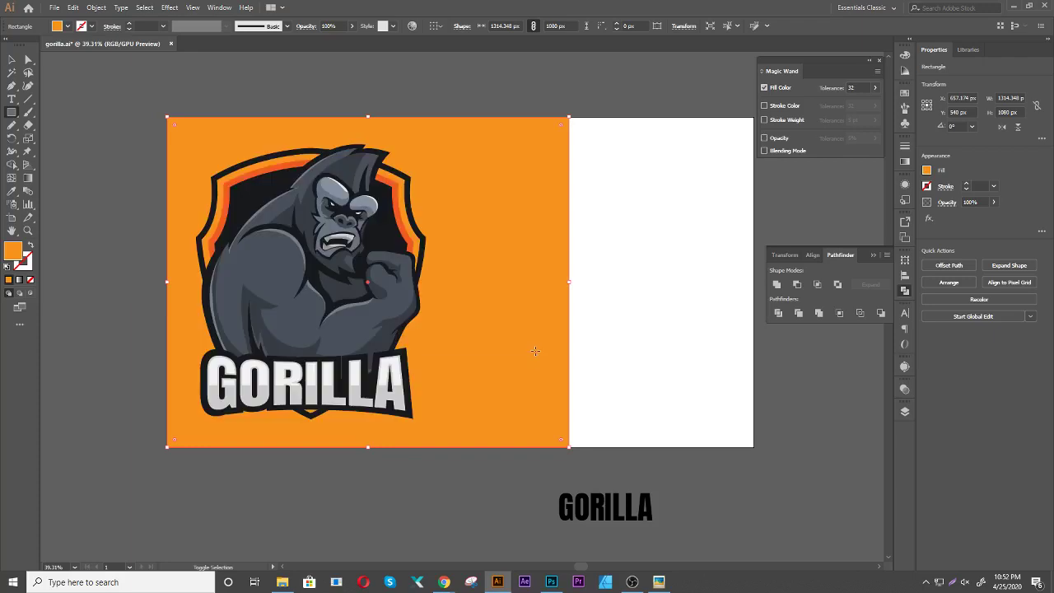
key("v")
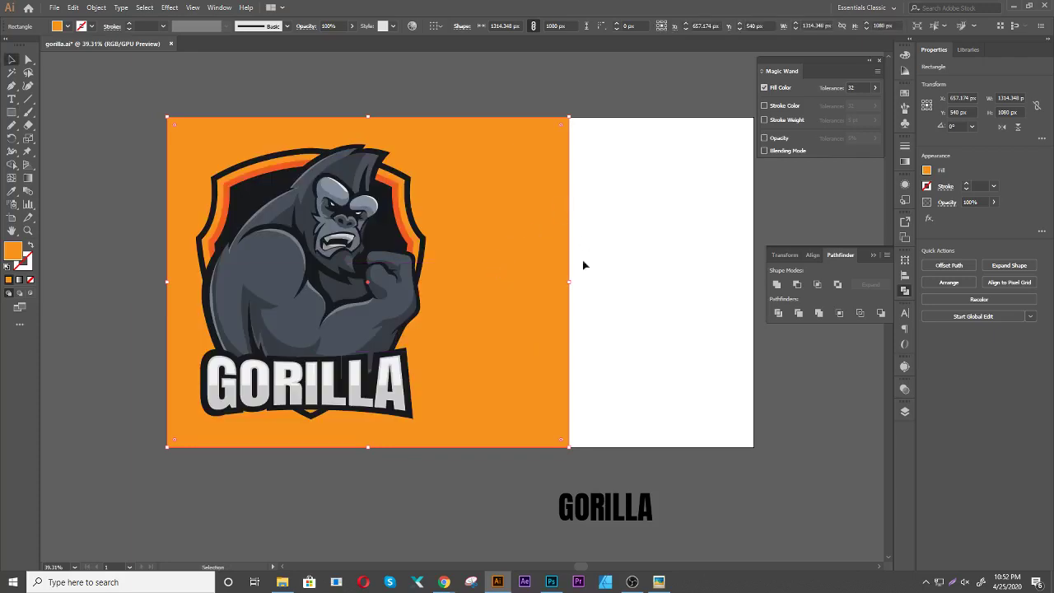
left_click_drag(570, 283, 729, 284)
key("ctrl+z")
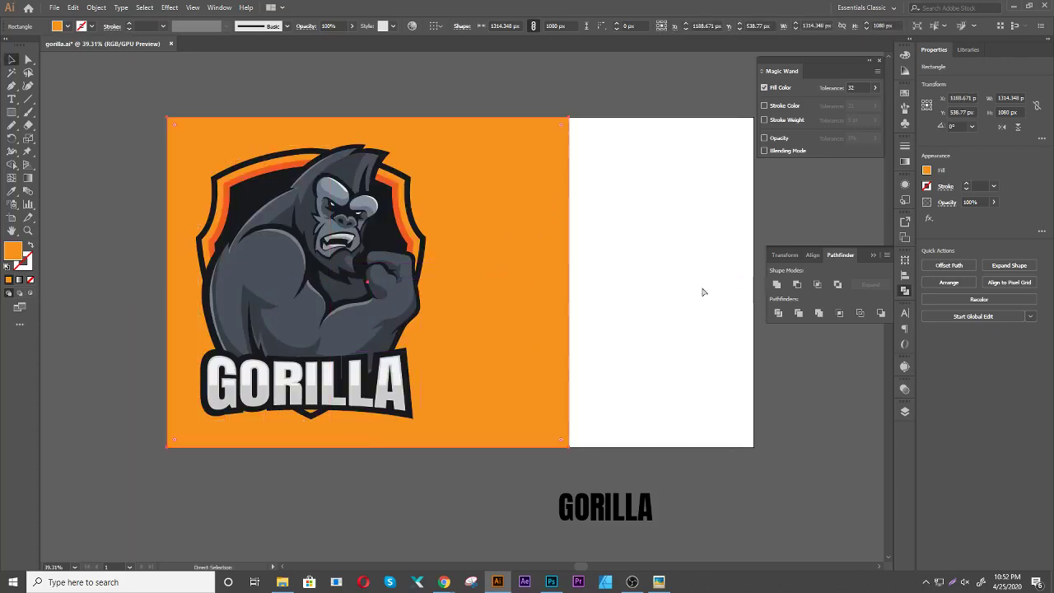
left_click(571, 283)
left_click_drag(570, 282, 752, 282)
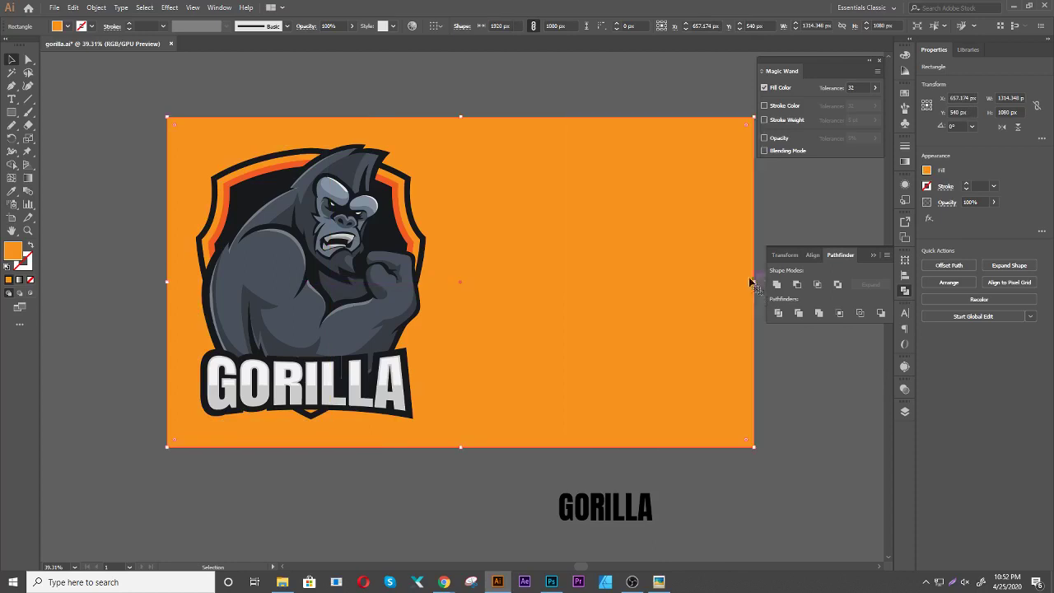
Centre the gorilla logo and give the background rectangle a near-black sampled fill
left_click(568, 265)
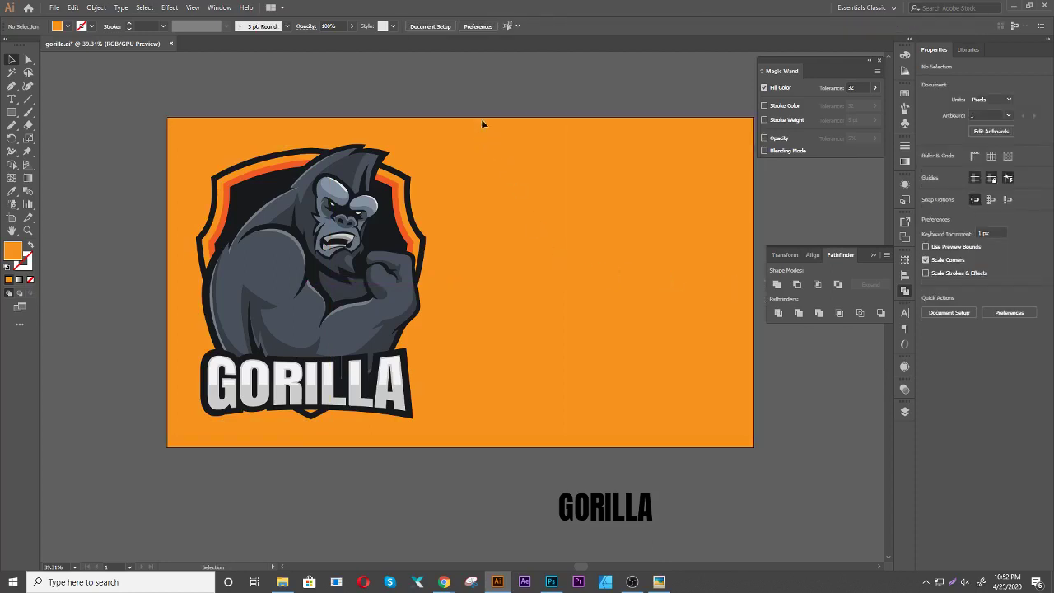
left_click_drag(404, 300, 462, 320)
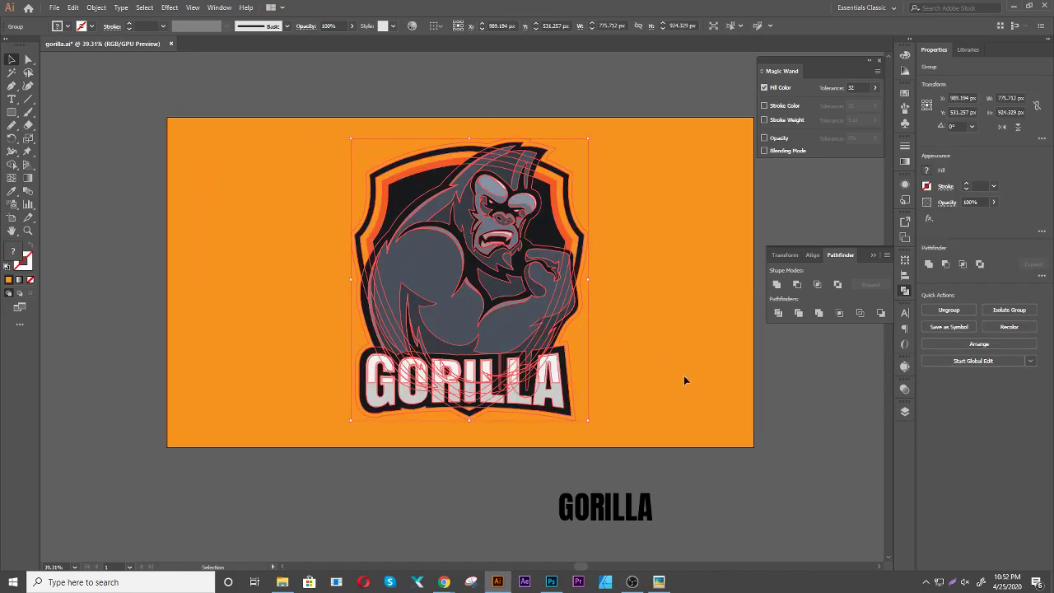
left_click(788, 385)
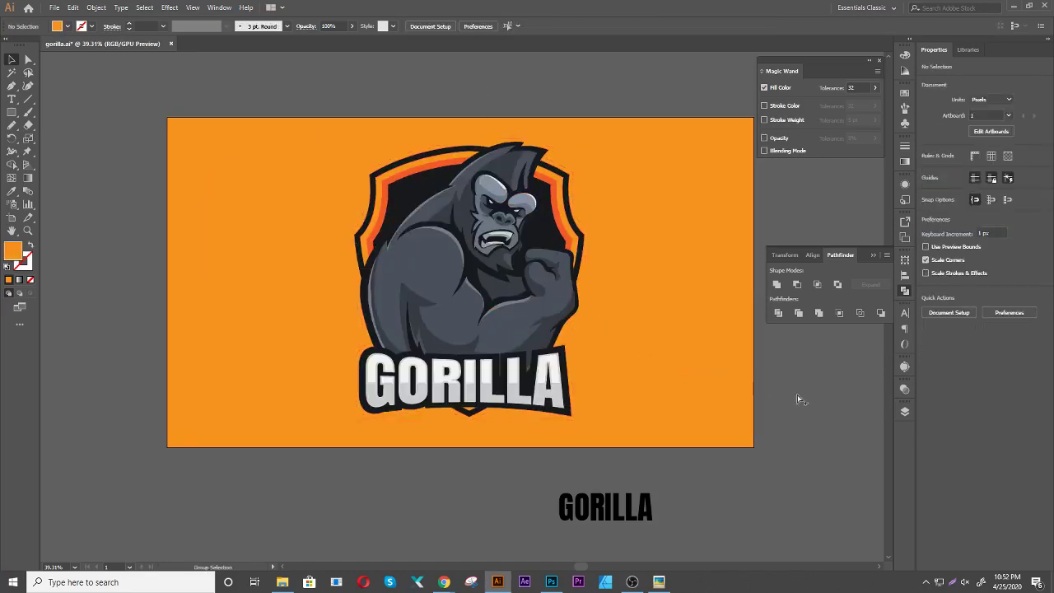
left_click(682, 340)
key("i")
left_click(522, 231)
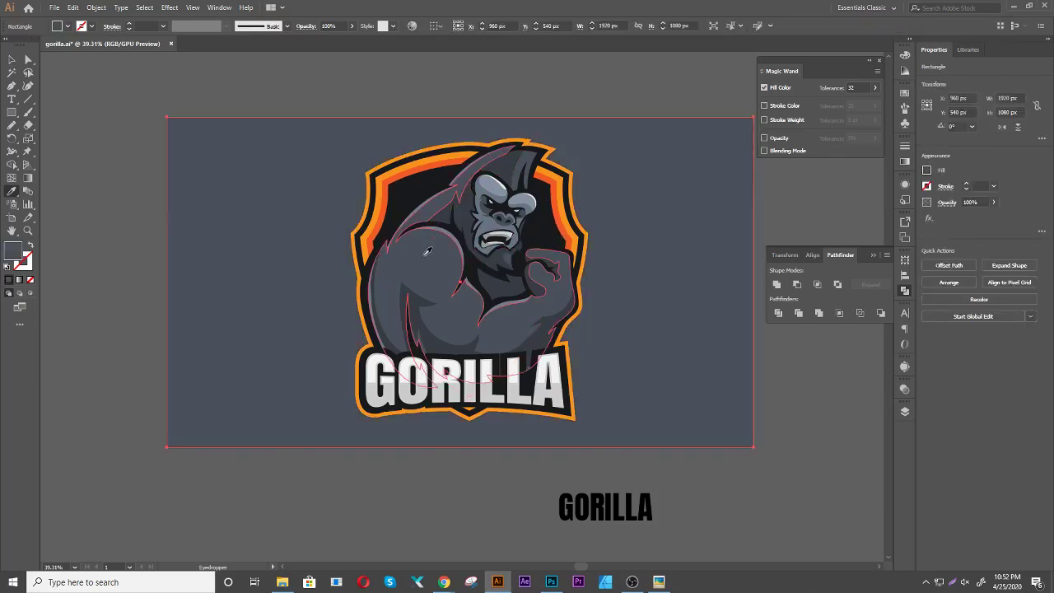
left_click(388, 285)
left_click(434, 344)
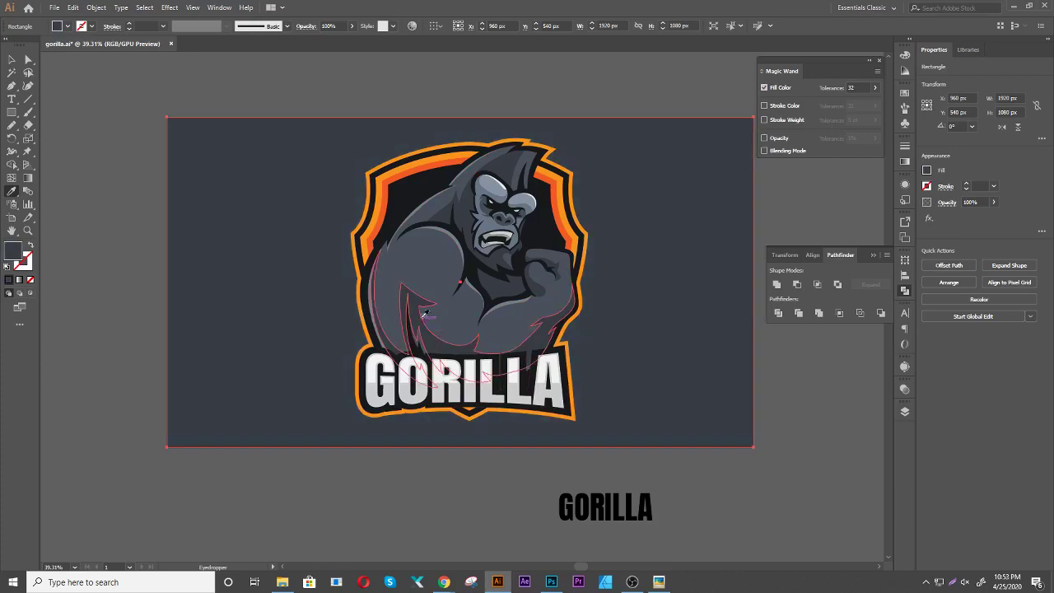
left_click(416, 205)
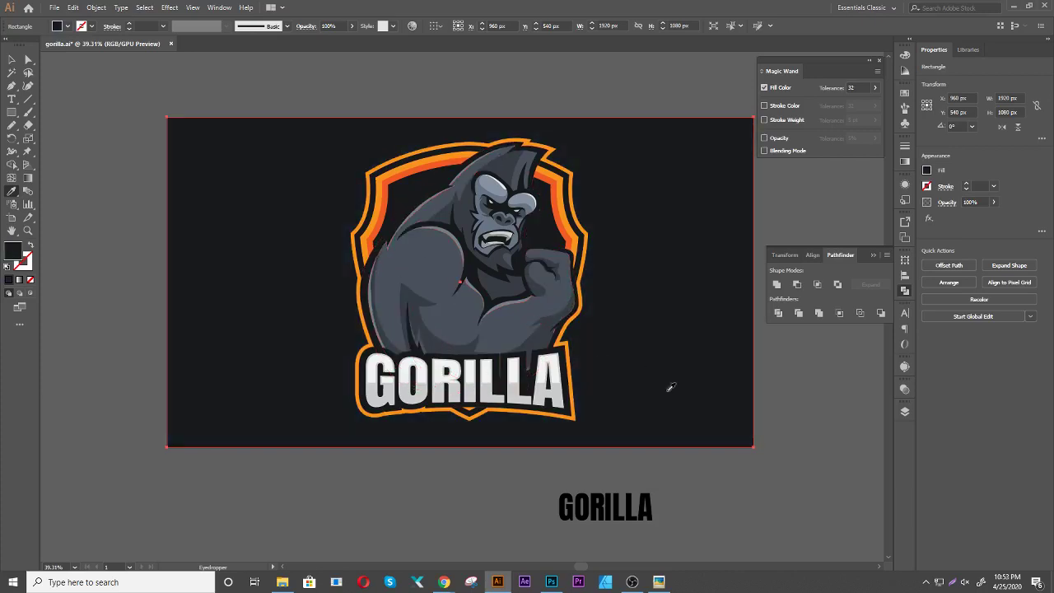
key("v")
left_click(829, 399)
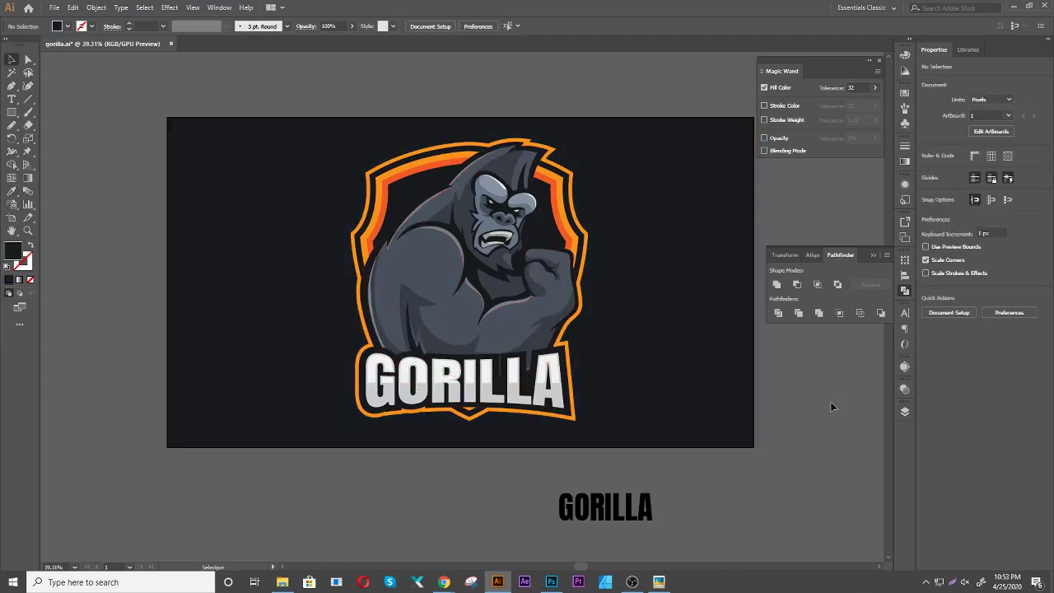
Switch to full-screen mode and delete the loose GORILLA text below the artboard
left_click_drag(829, 400, 763, 400)
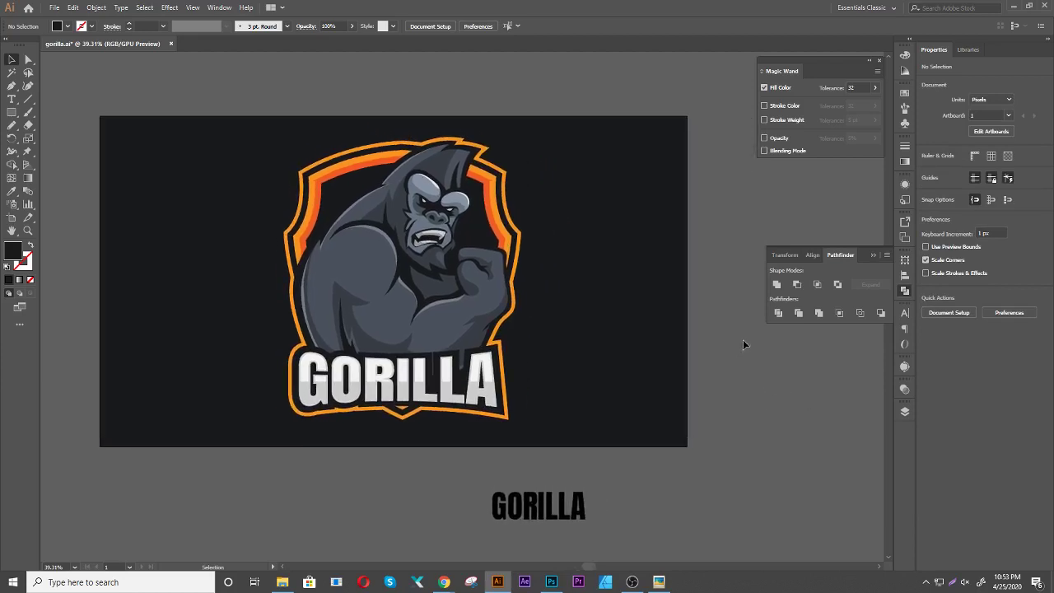
key("f")
key("f")
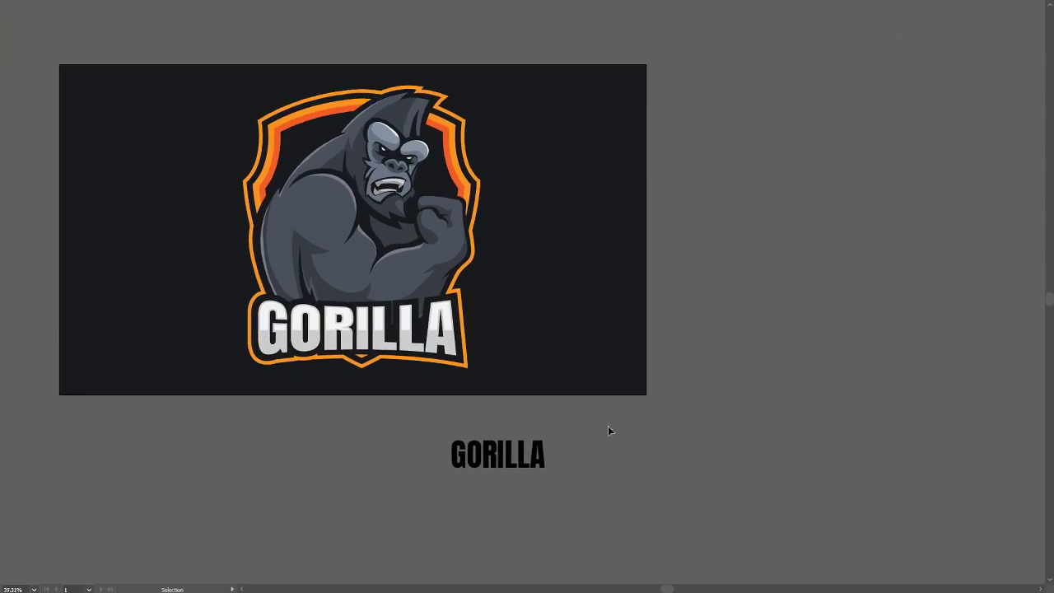
left_click(542, 451)
key("a")
key("Delete")
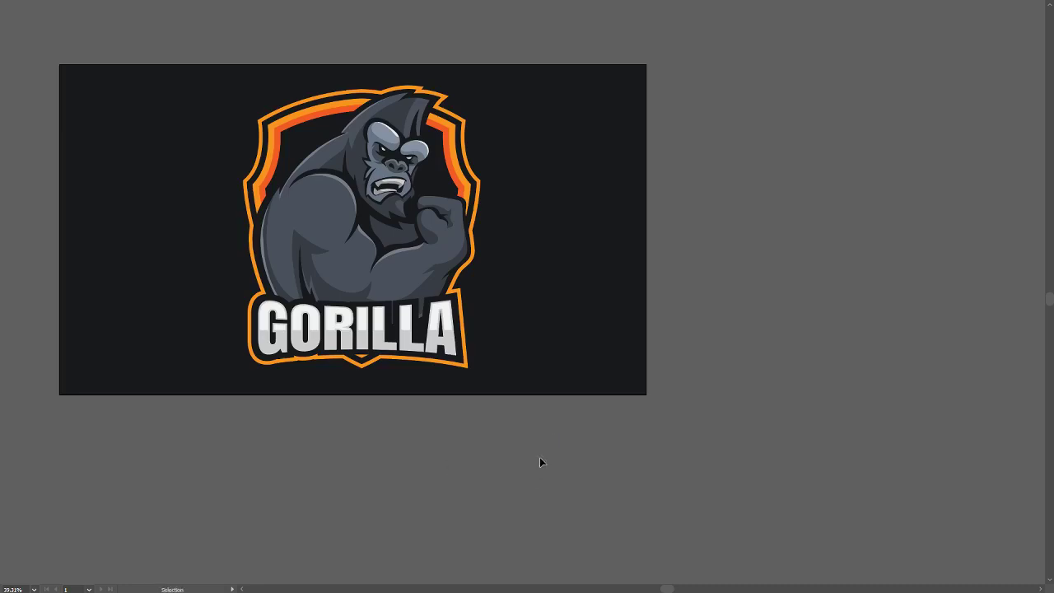
Zoom in and pan to centre the enlarged gorilla logo on screen
key("space")
left_click_drag(400, 219, 500, 273)
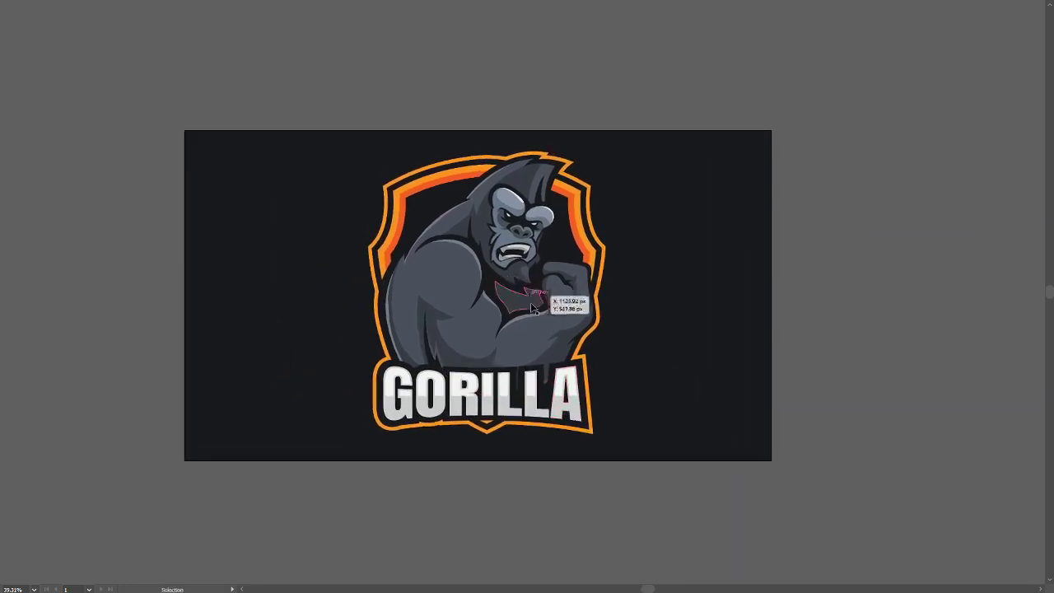
key("z")
left_click_drag(482, 326, 576, 302)
key("space")
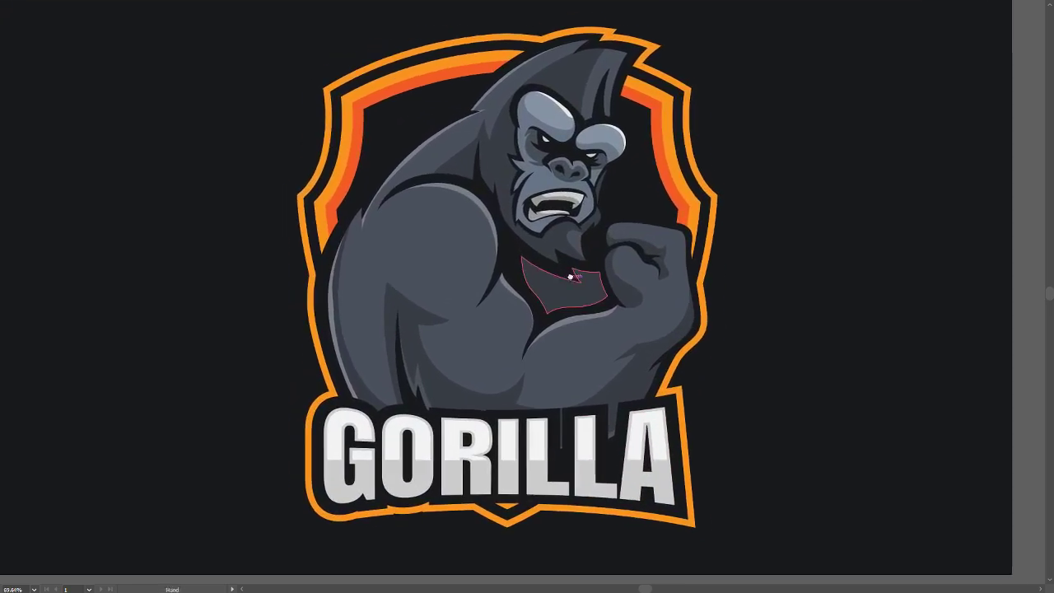
left_click_drag(637, 266, 683, 288)
key("v")
left_click(827, 252)
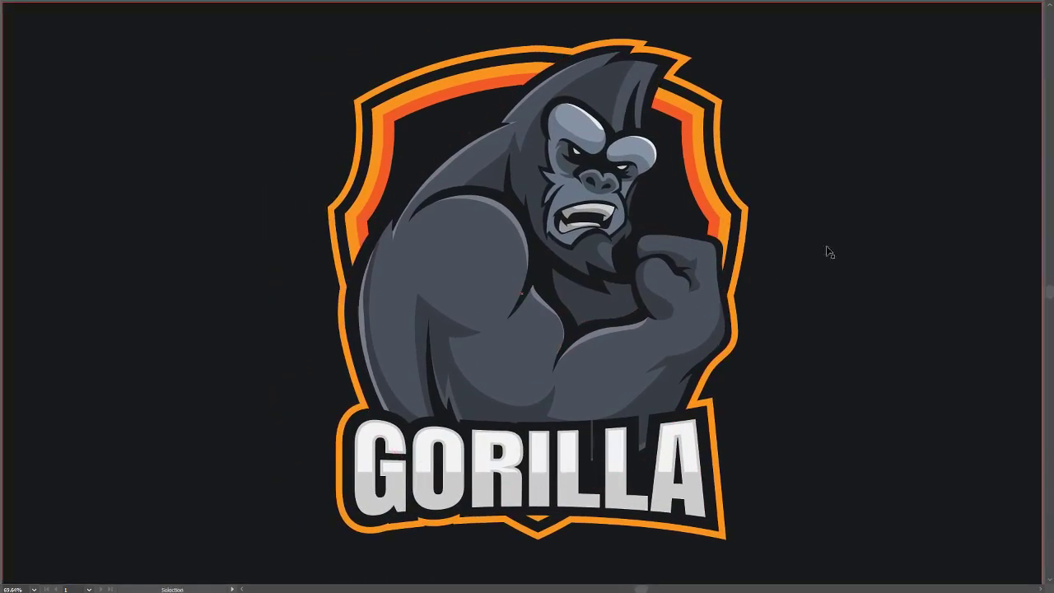